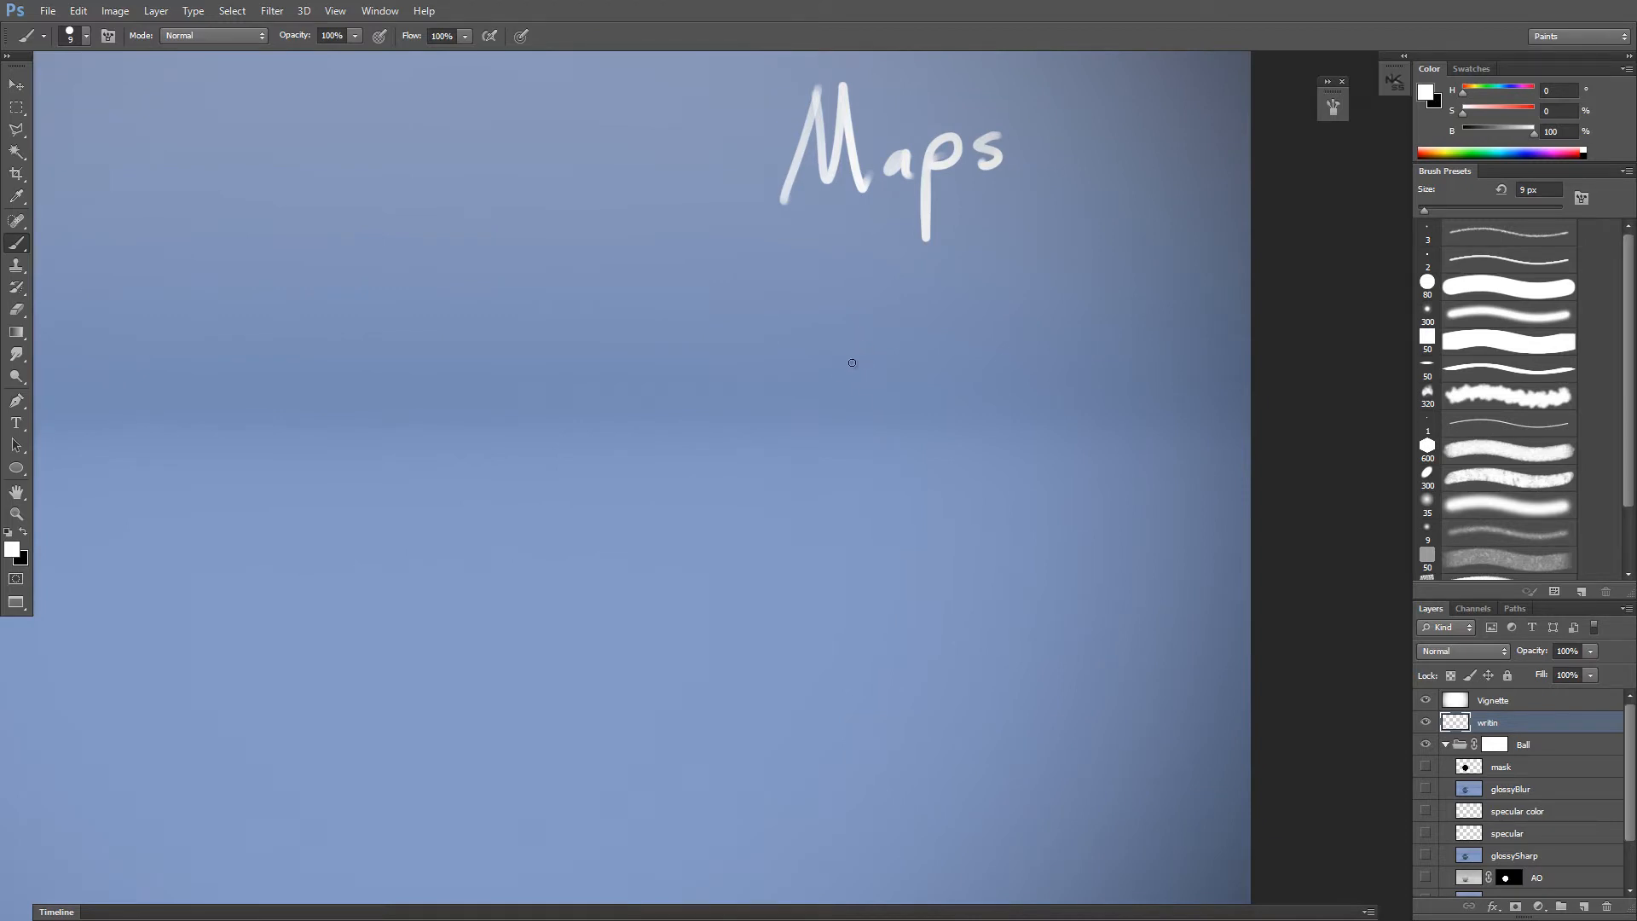
Step: Handwrite the map sizes 512 and 1024 on separate lines beneath the Maps heading with the white 9 px brush
mouse_move(852, 362)
mouse_down()
mouse_move(929, 413)
mouse_move(837, 435)
mouse_move(867, 407)
mouse_move(730, 361)
mouse_move(708, 423)
mouse_move(818, 379)
mouse_move(758, 421)
mouse_up()
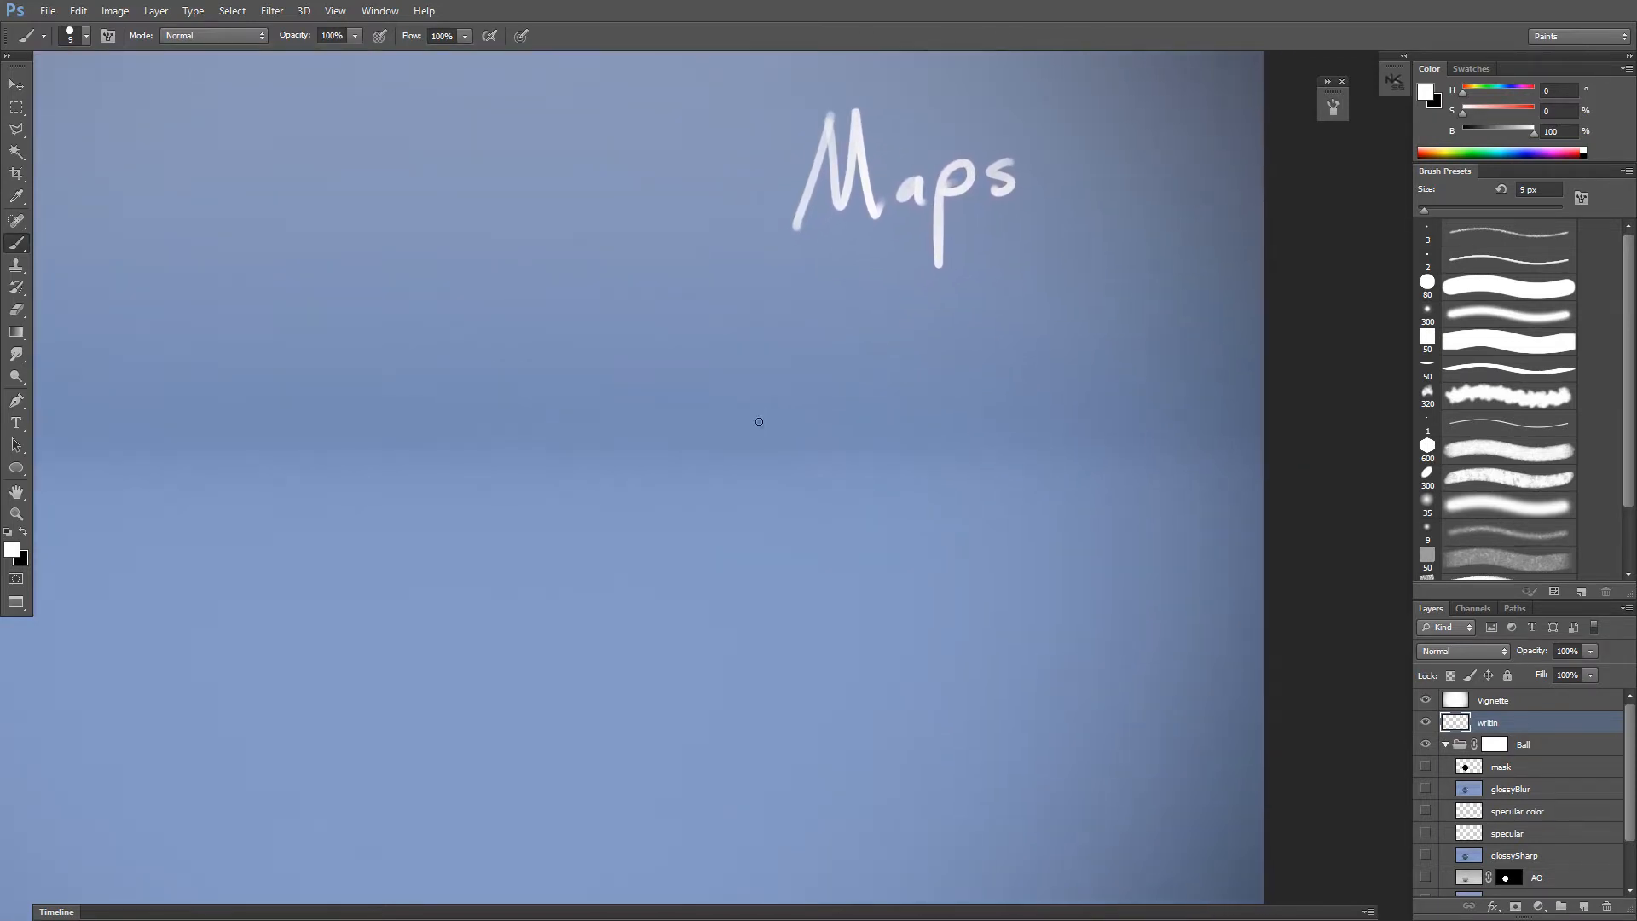
drag(774, 329, 763, 380)
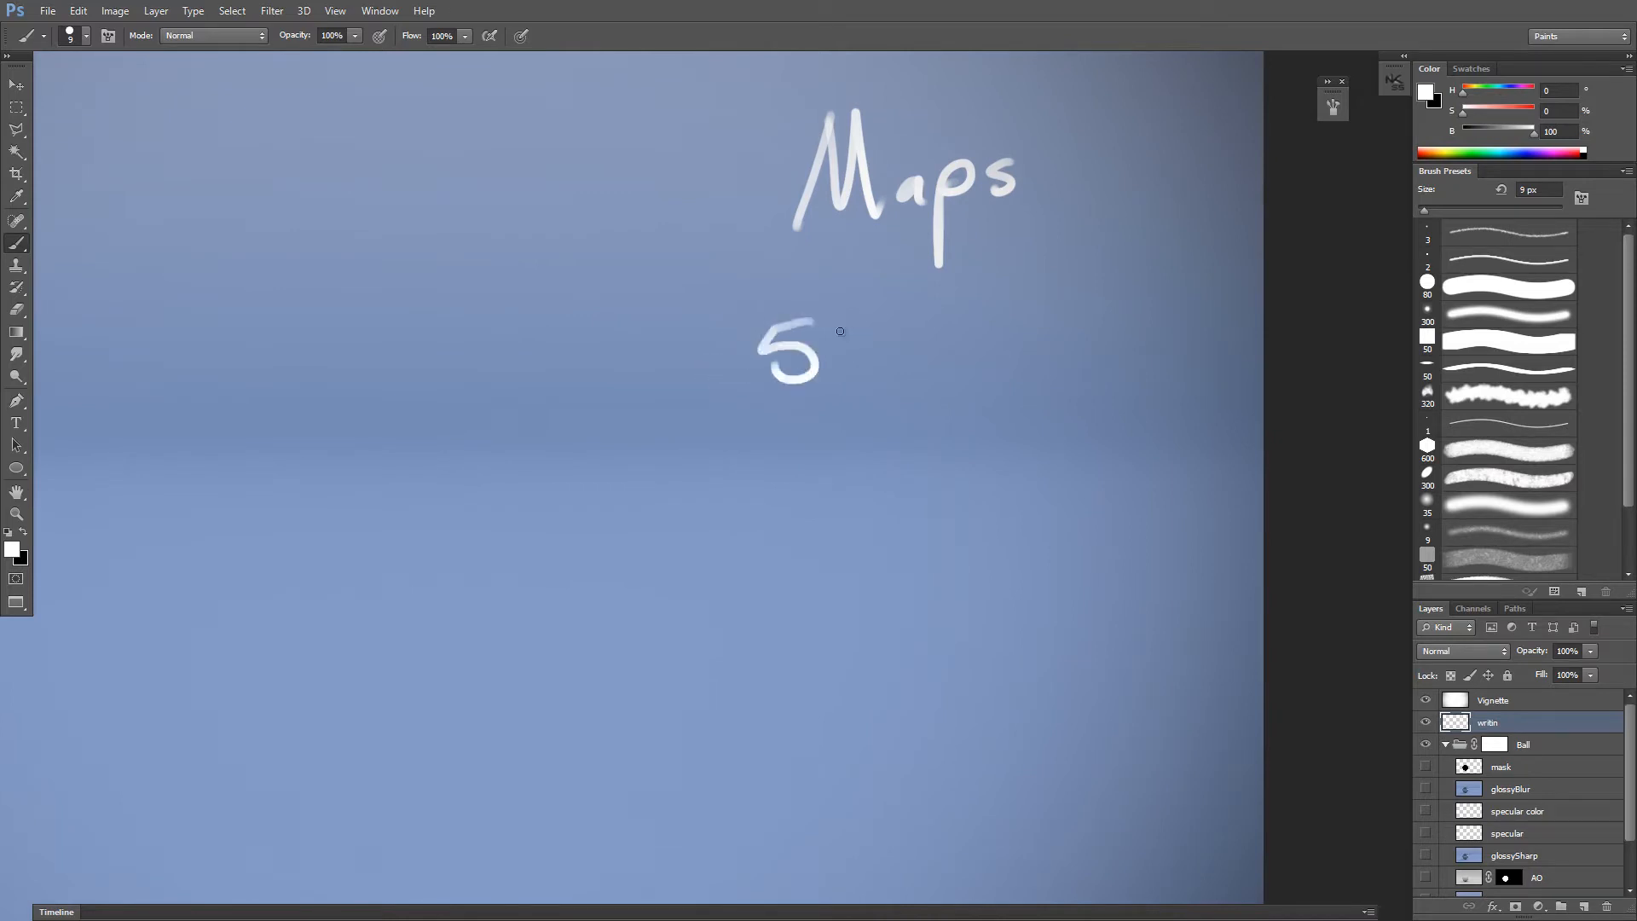
drag(840, 308, 853, 384)
mouse_move(876, 320)
mouse_down()
mouse_move(930, 375)
mouse_move(877, 322)
mouse_up()
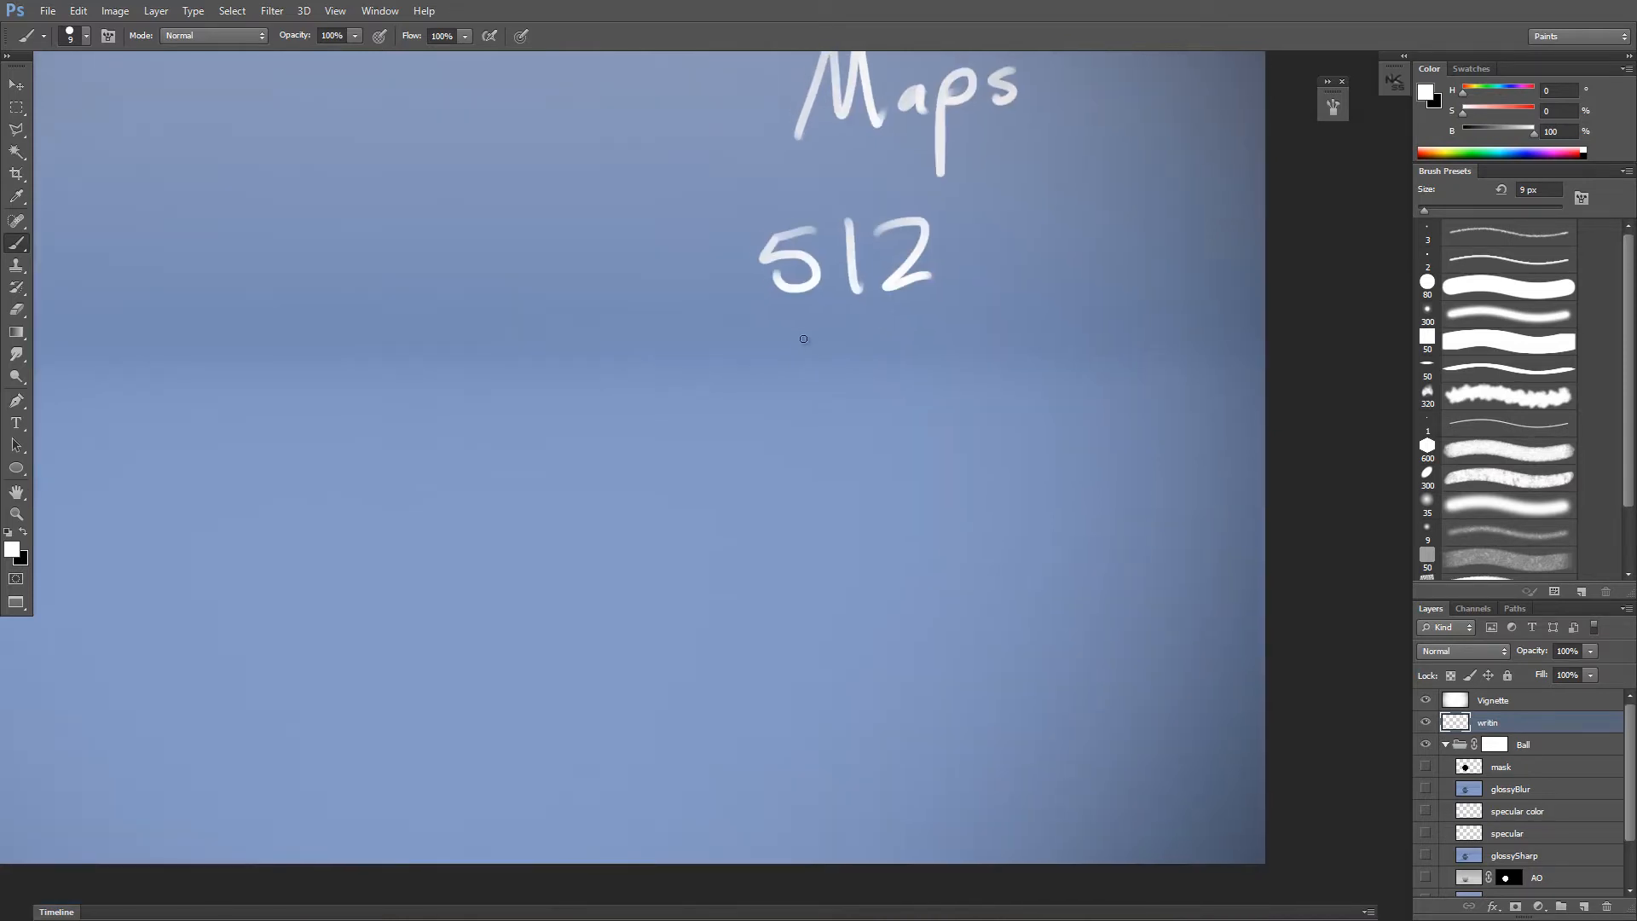
drag(776, 329, 785, 401)
drag(825, 341, 912, 390)
drag(933, 324, 970, 359)
drag(959, 309, 962, 387)
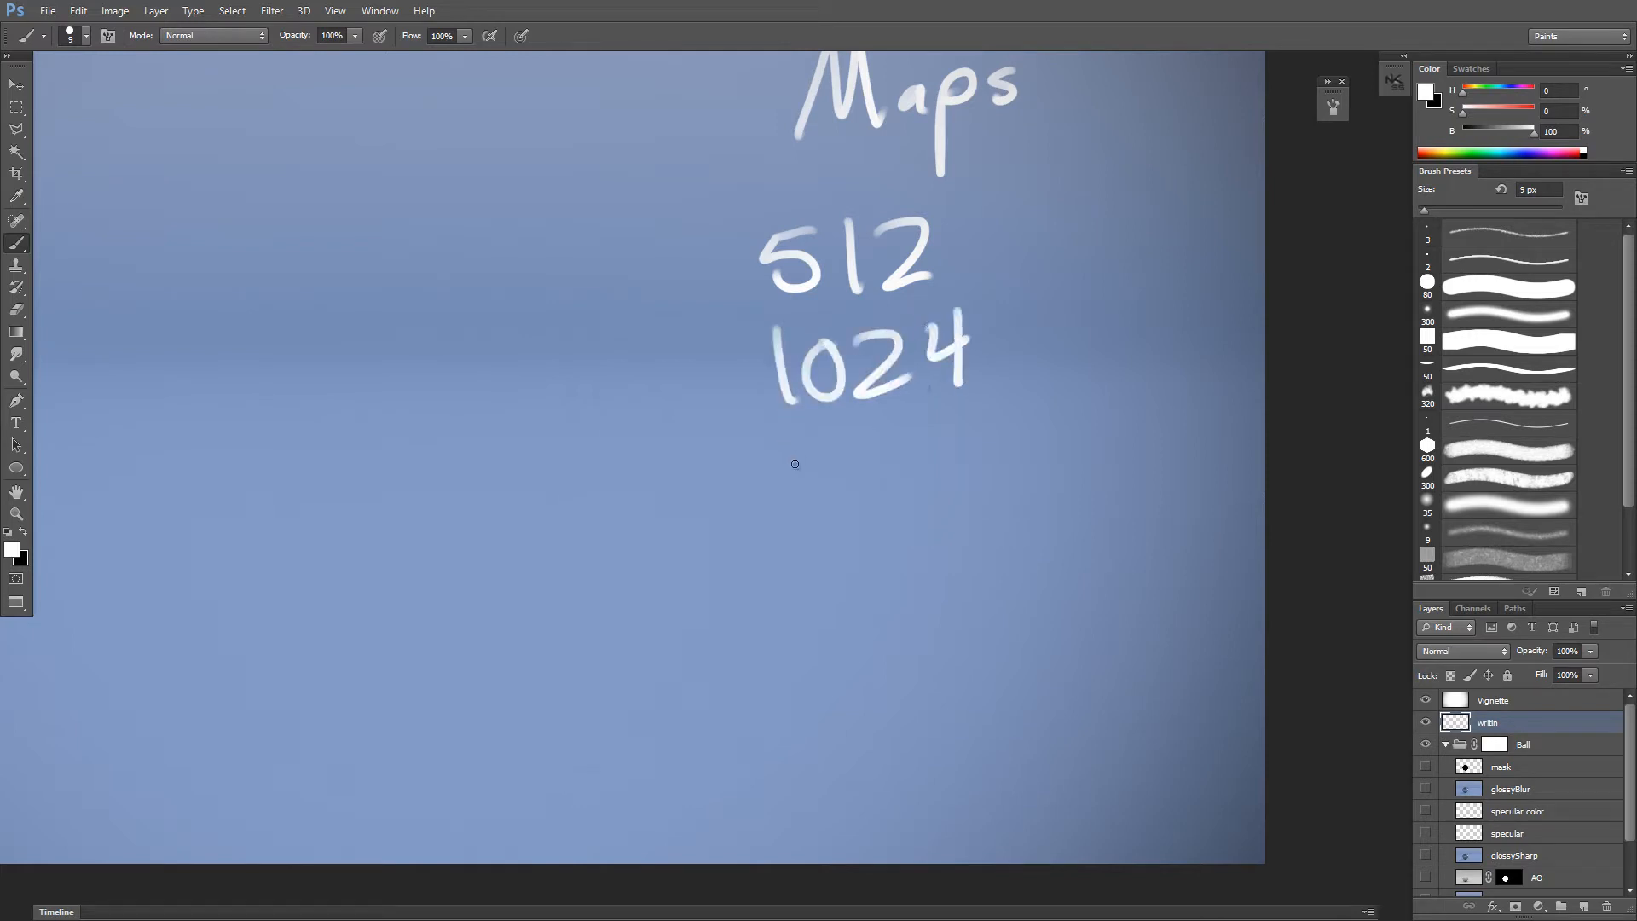
Step: Handwrite the map sizes 2048 and 4096 on two further lines beneath 1024
drag(784, 457, 818, 502)
drag(863, 448, 938, 490)
drag(985, 435, 987, 433)
drag(792, 532, 827, 590)
mouse_move(868, 536)
mouse_down()
mouse_move(853, 586)
mouse_move(870, 539)
mouse_up()
mouse_move(891, 546)
mouse_down()
mouse_move(917, 530)
mouse_move(923, 583)
mouse_up()
drag(982, 516, 963, 564)
mouse_move(989, 471)
mouse_down()
mouse_move(943, 526)
mouse_move(985, 491)
mouse_up()
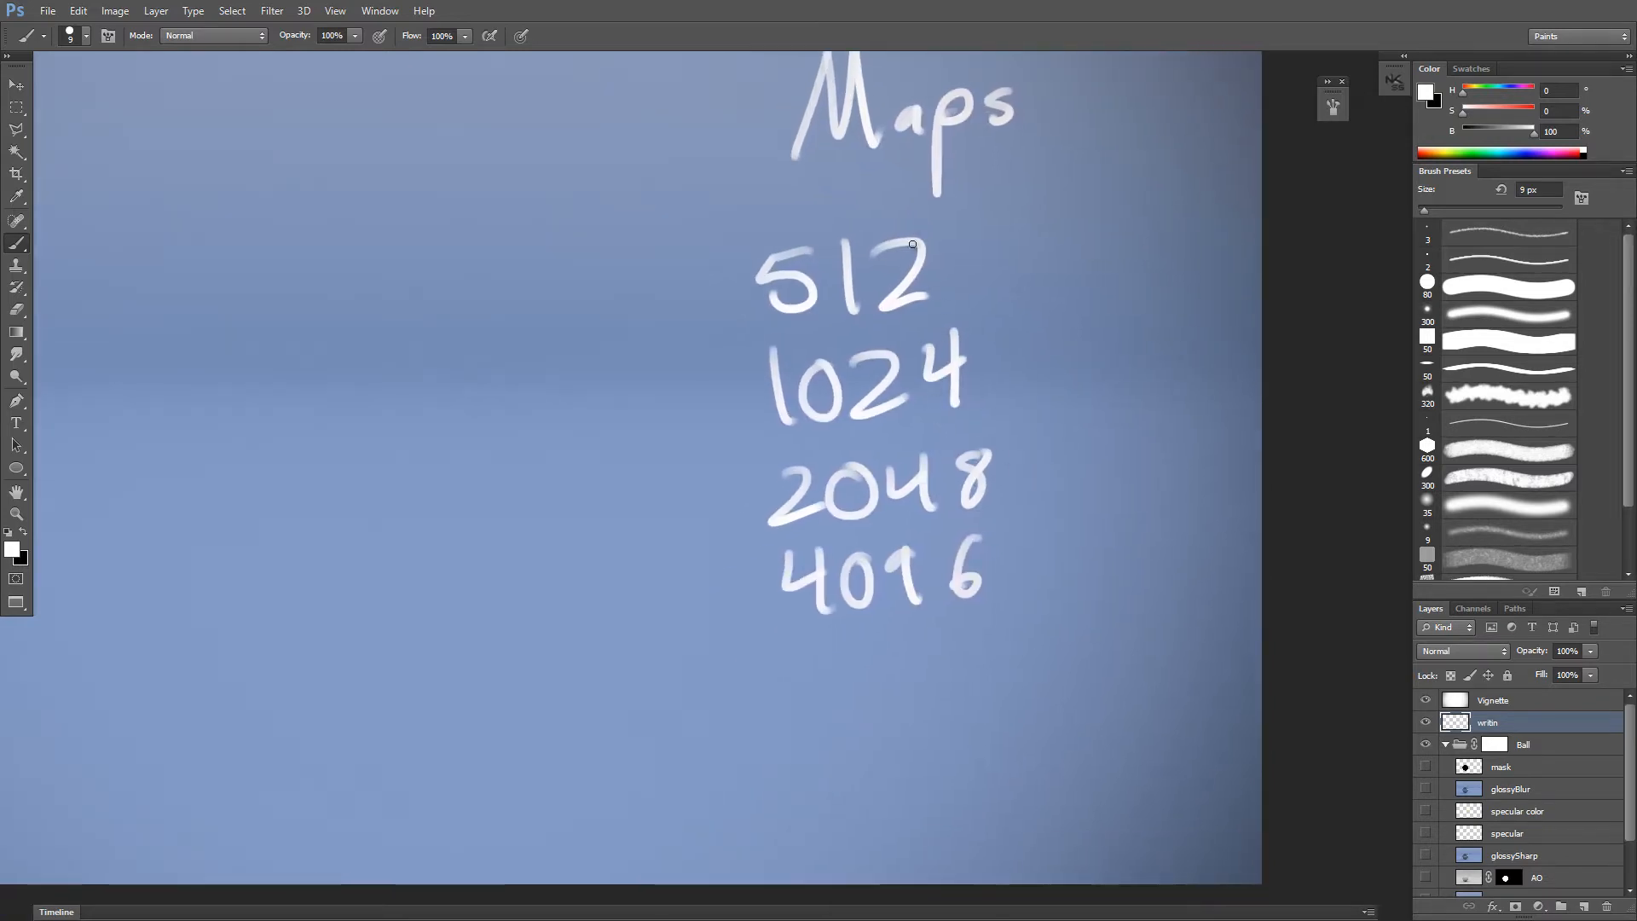
Step: Draw a square bracket beside the four map sizes, spanning from 512 down to 4096
mouse_move(977, 256)
mouse_down()
mouse_move(1037, 243)
mouse_move(1079, 539)
mouse_up()
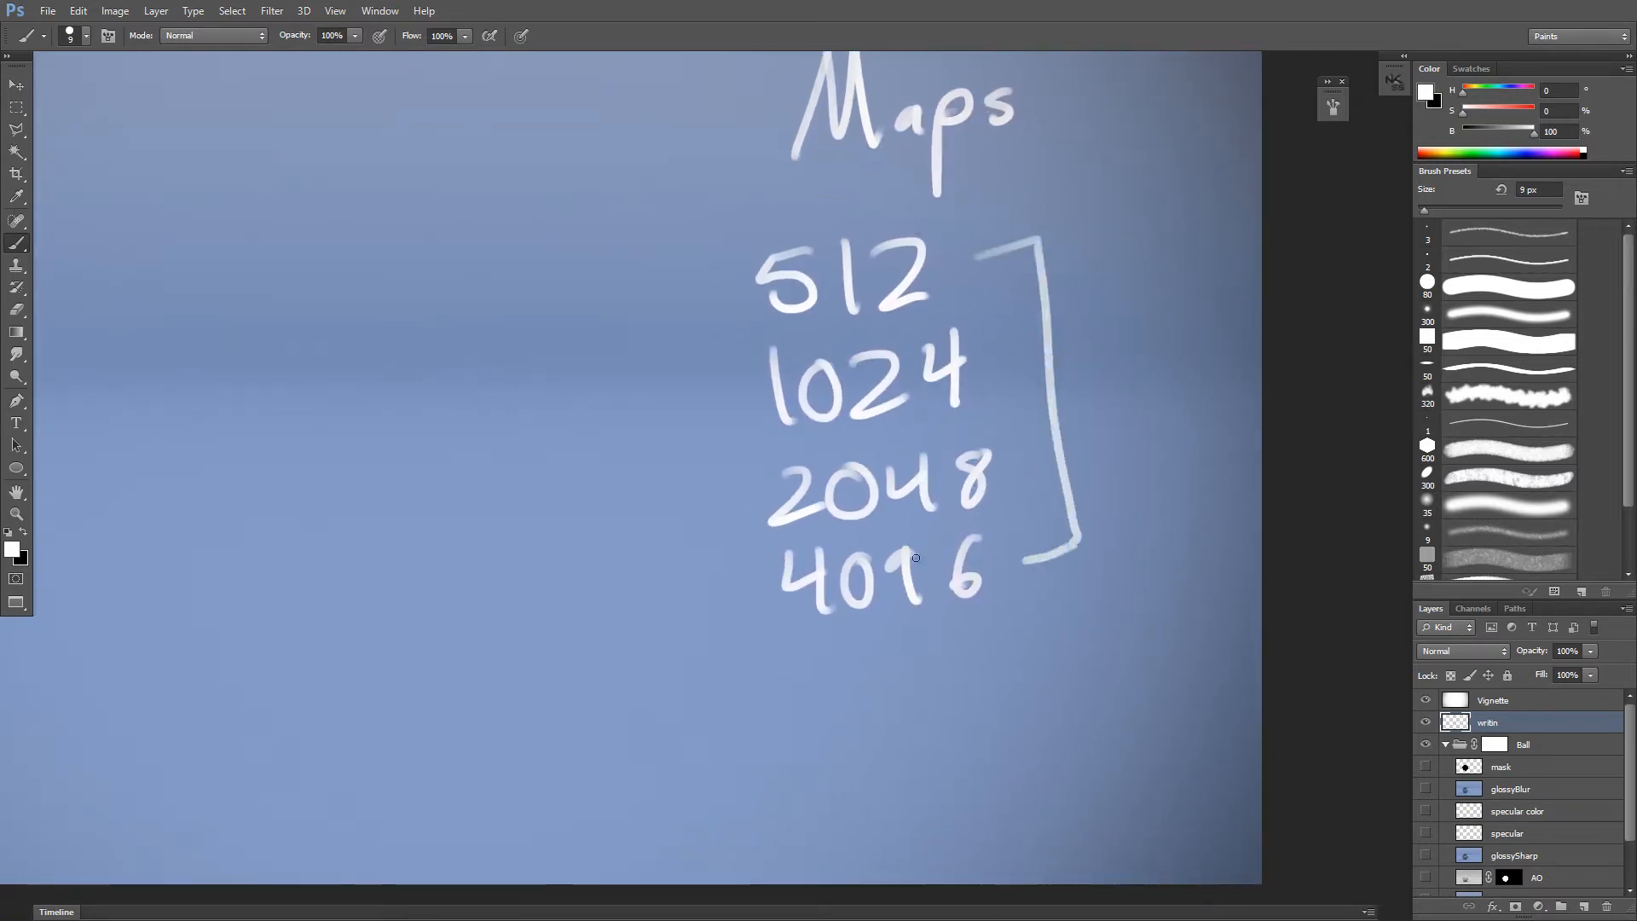
drag(968, 461, 894, 503)
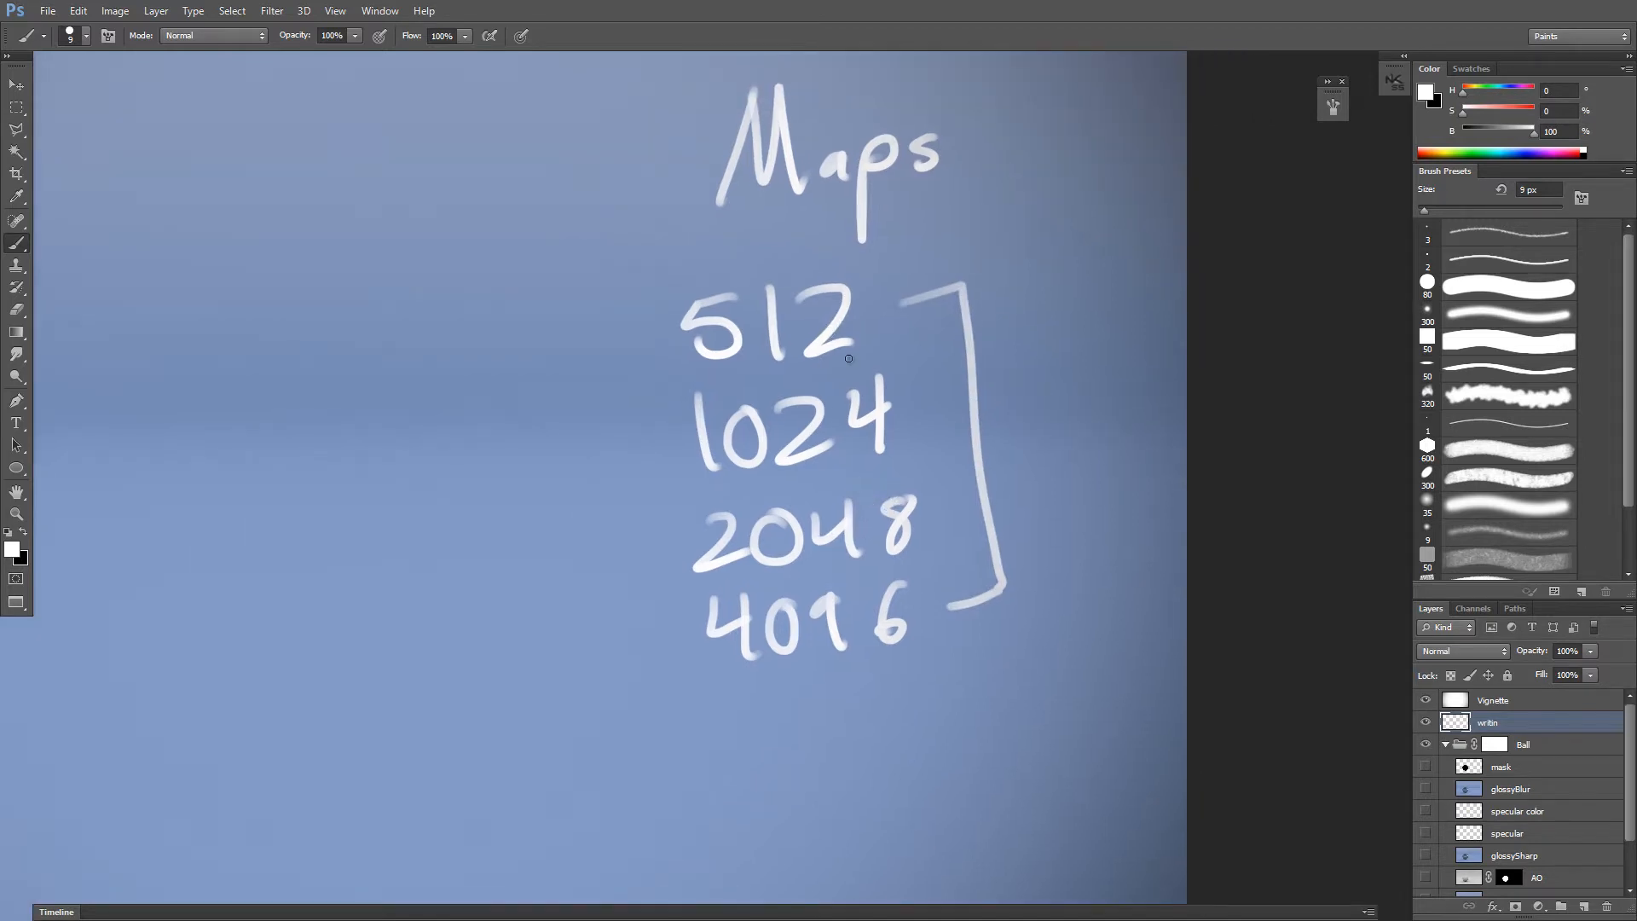
mouse_move(848, 358)
mouse_down()
mouse_move(827, 397)
mouse_move(861, 387)
mouse_move(870, 339)
mouse_move(904, 369)
mouse_move(899, 460)
mouse_move(940, 346)
mouse_move(1031, 366)
mouse_move(1035, 409)
mouse_move(904, 240)
mouse_move(1056, 347)
mouse_move(1043, 375)
mouse_up()
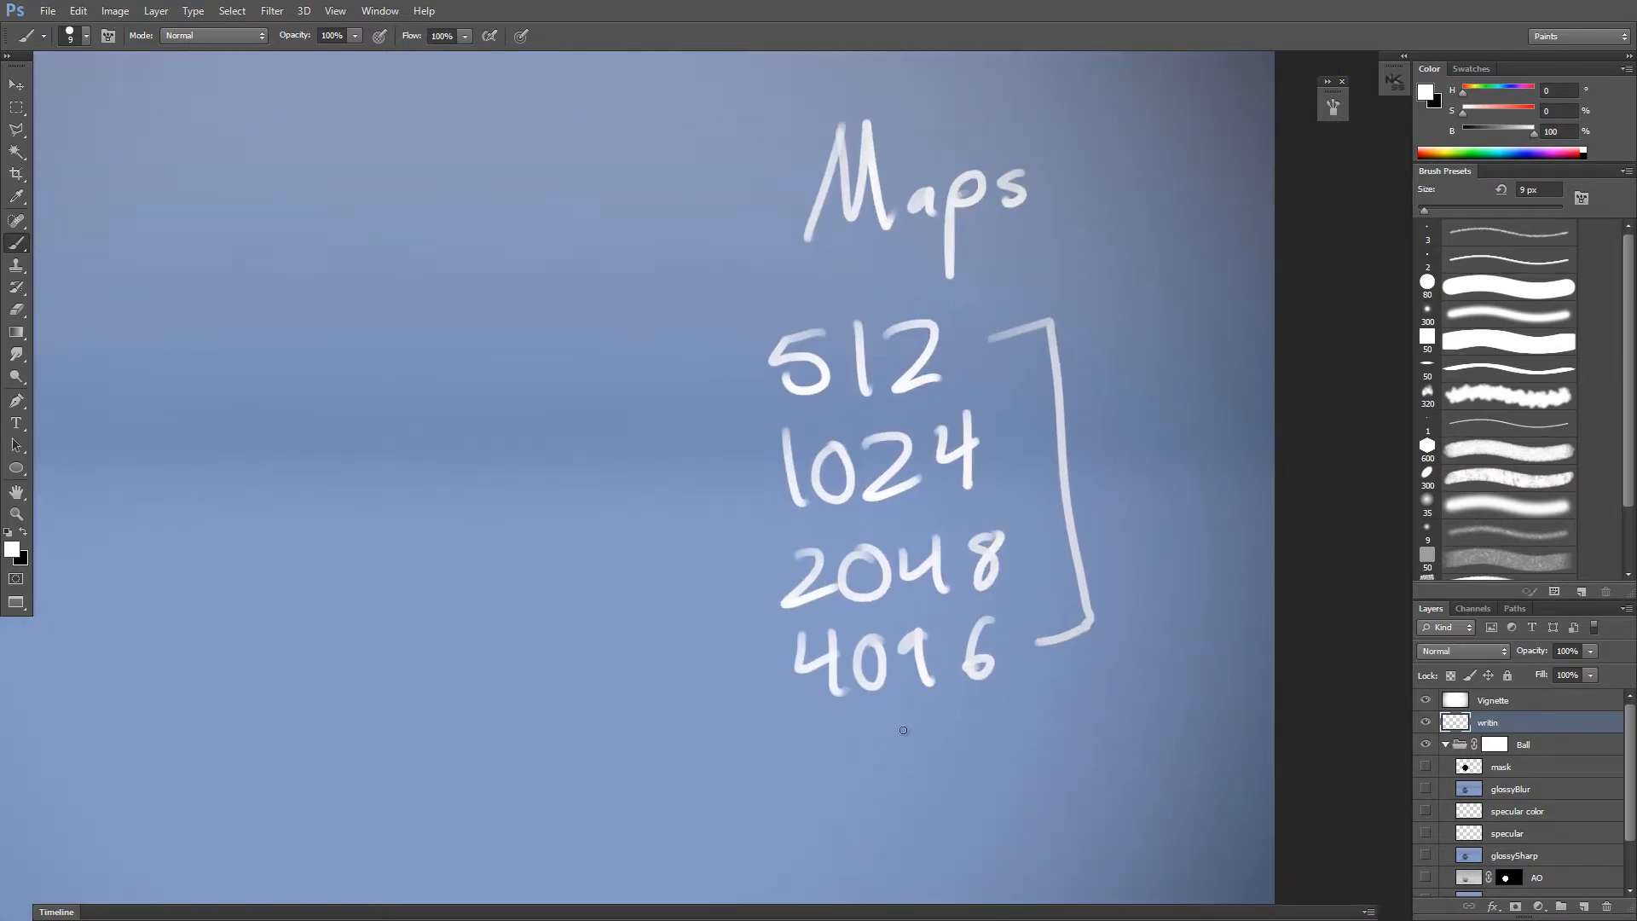
mouse_move(961, 475)
mouse_down()
mouse_move(875, 468)
mouse_move(1034, 554)
mouse_move(858, 466)
mouse_move(733, 431)
mouse_move(825, 482)
mouse_up()
Step: Make the noMaps and Diffuse layers visible to show the ball with its red smiley face
mouse_move(784, 388)
mouse_down()
mouse_move(846, 487)
mouse_move(1101, 345)
mouse_move(1200, 254)
mouse_move(782, 492)
mouse_move(1047, 375)
mouse_move(738, 272)
mouse_move(866, 289)
mouse_move(1060, 427)
mouse_up()
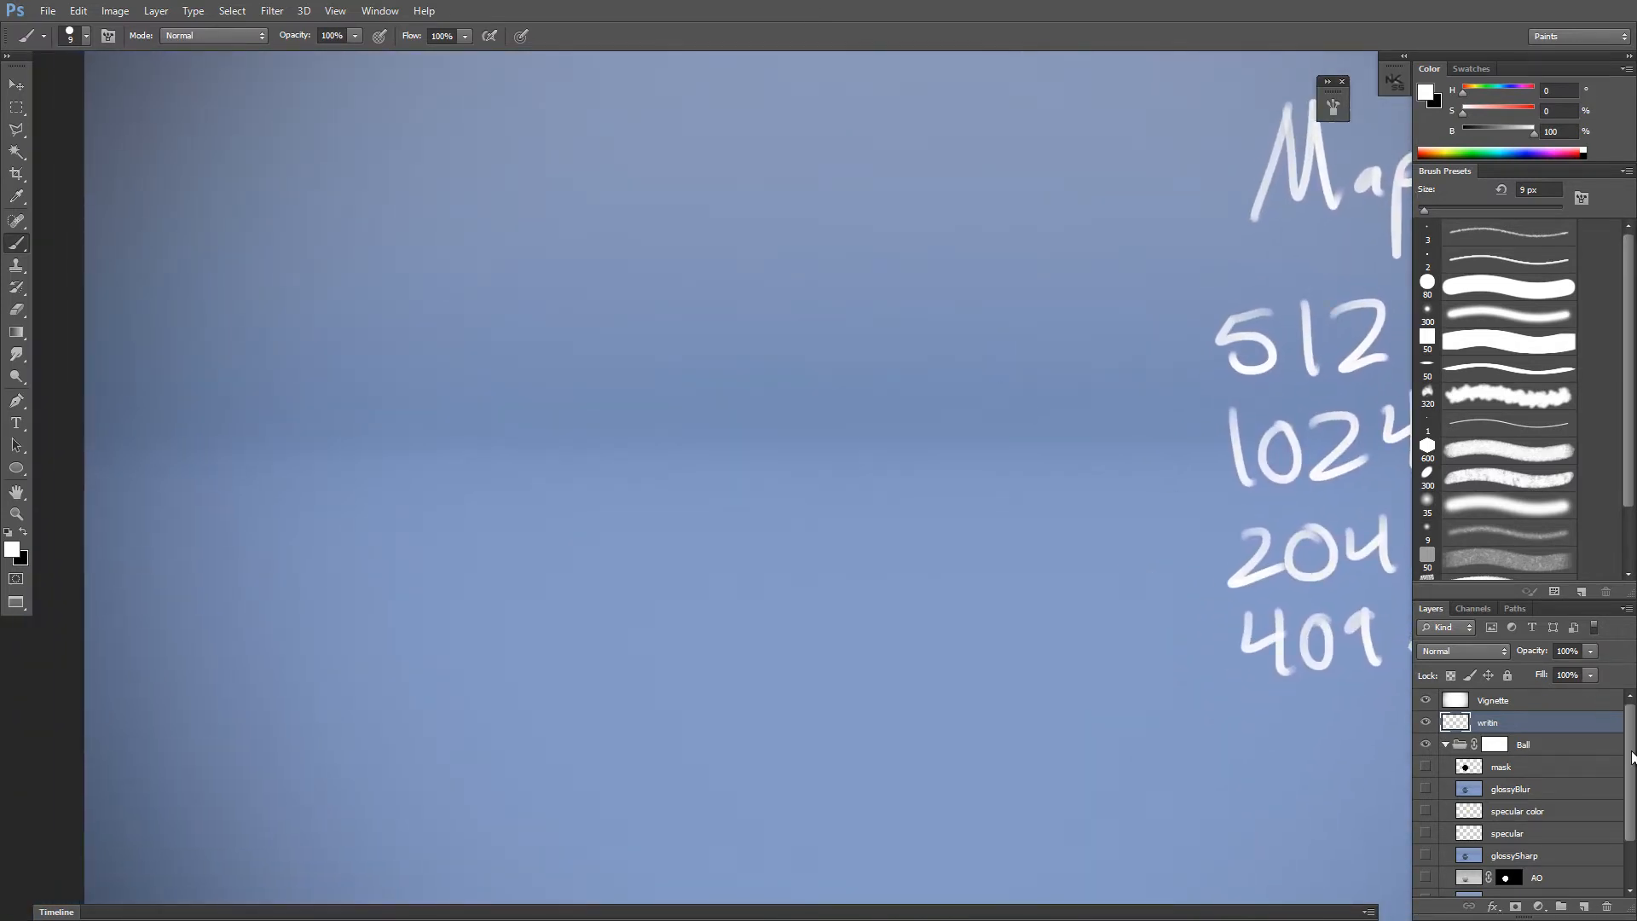
drag(1632, 757, 1630, 798)
click(1425, 863)
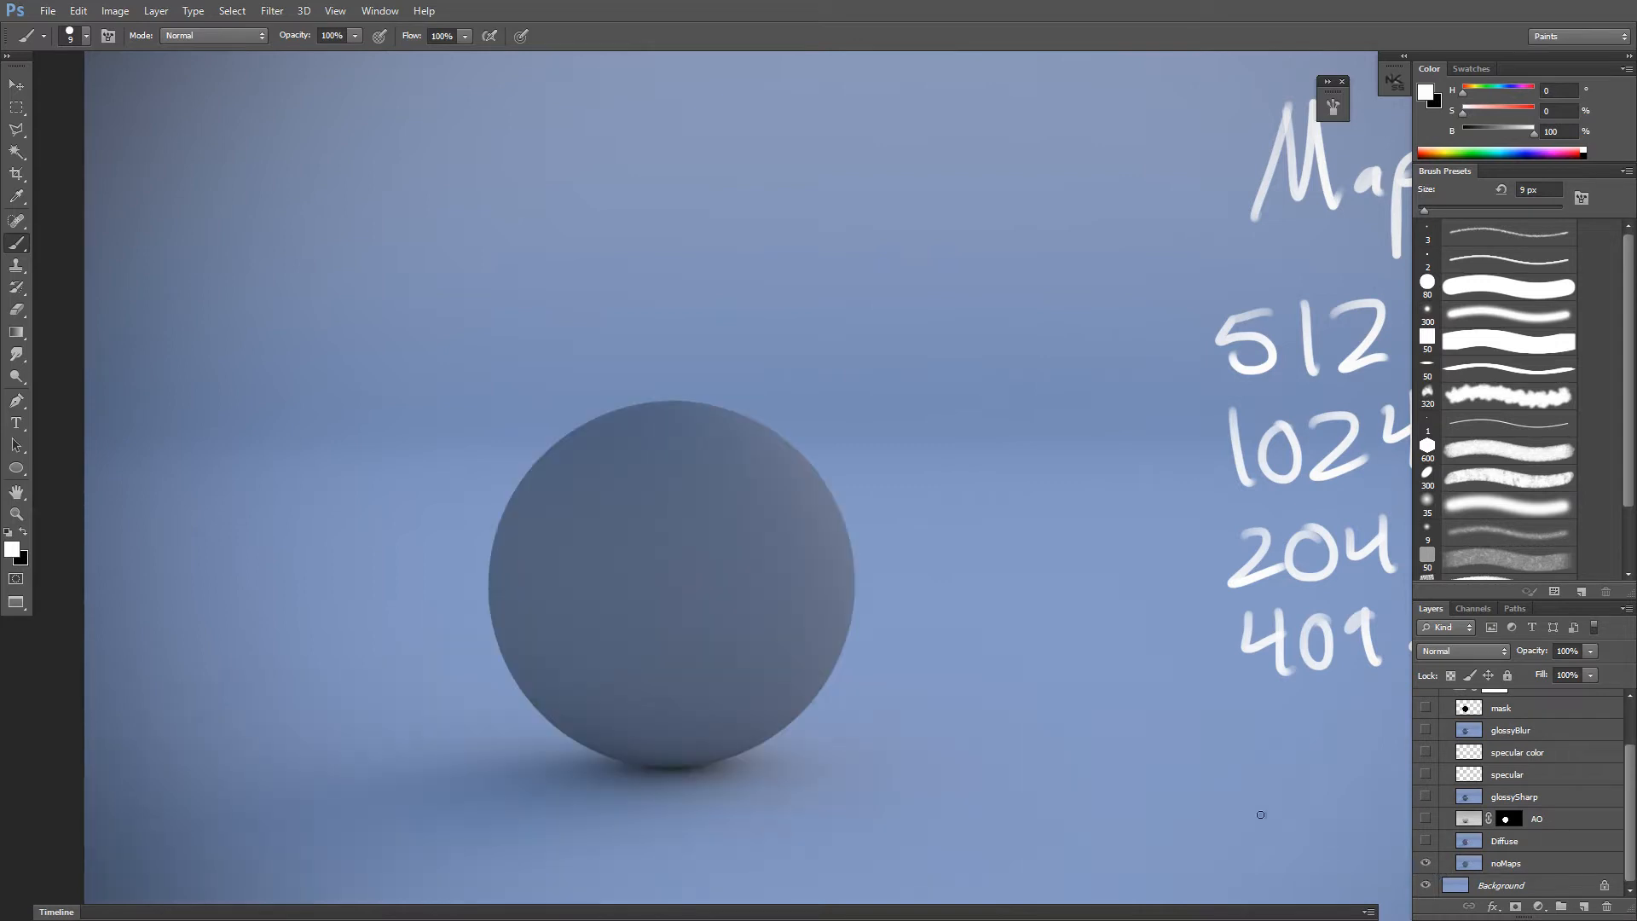
drag(913, 544, 891, 601)
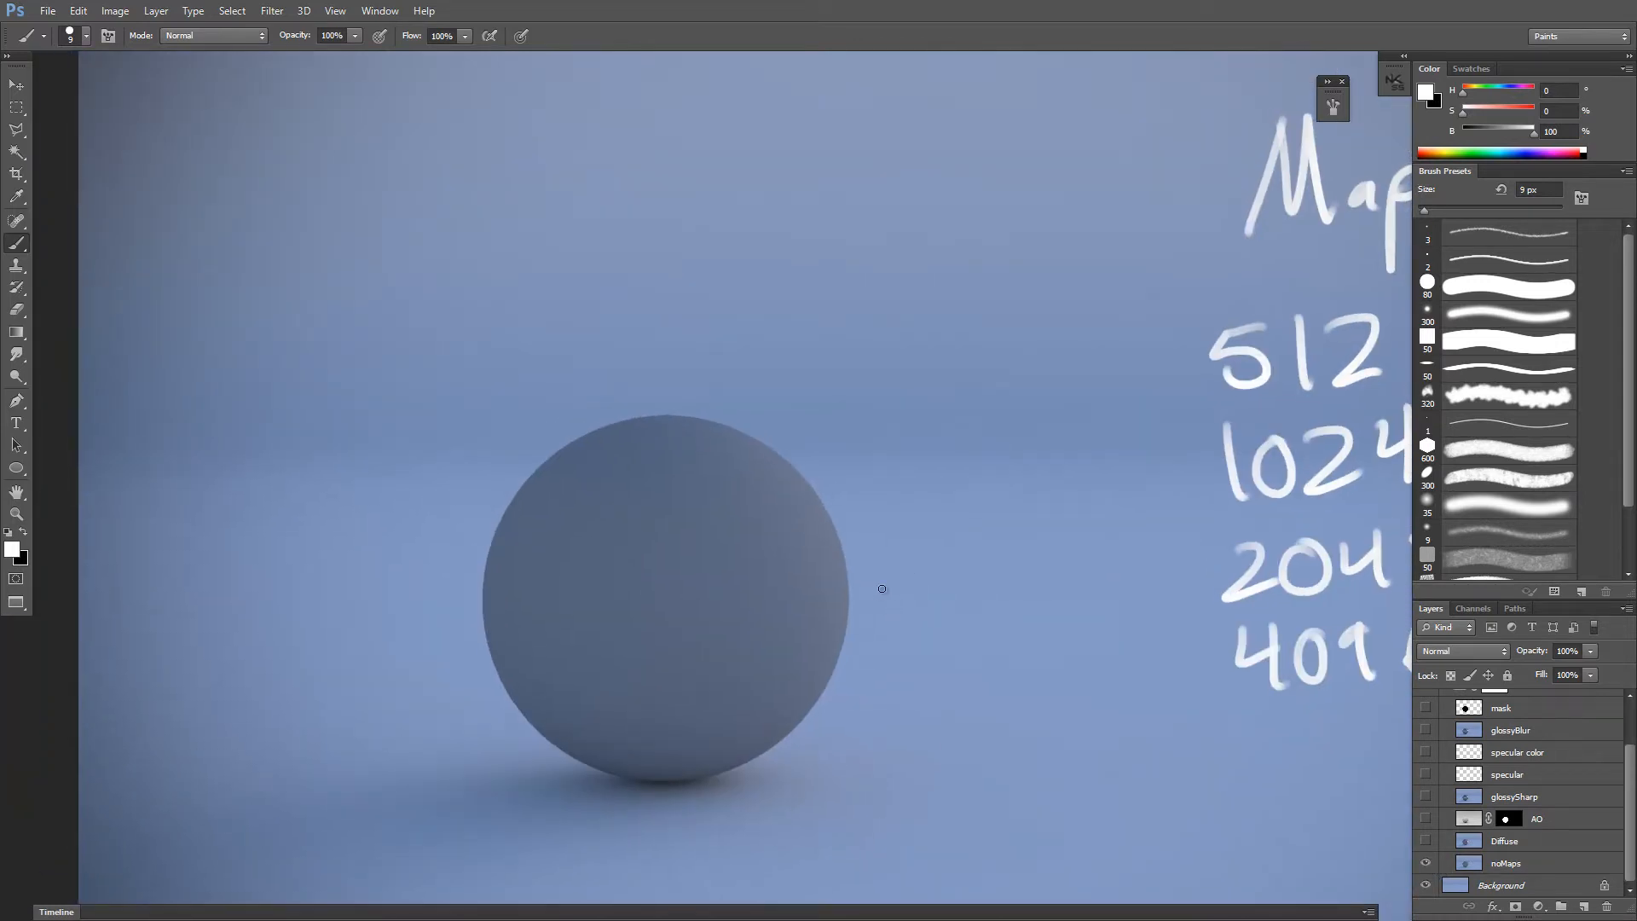
drag(712, 464, 668, 413)
drag(675, 545, 785, 474)
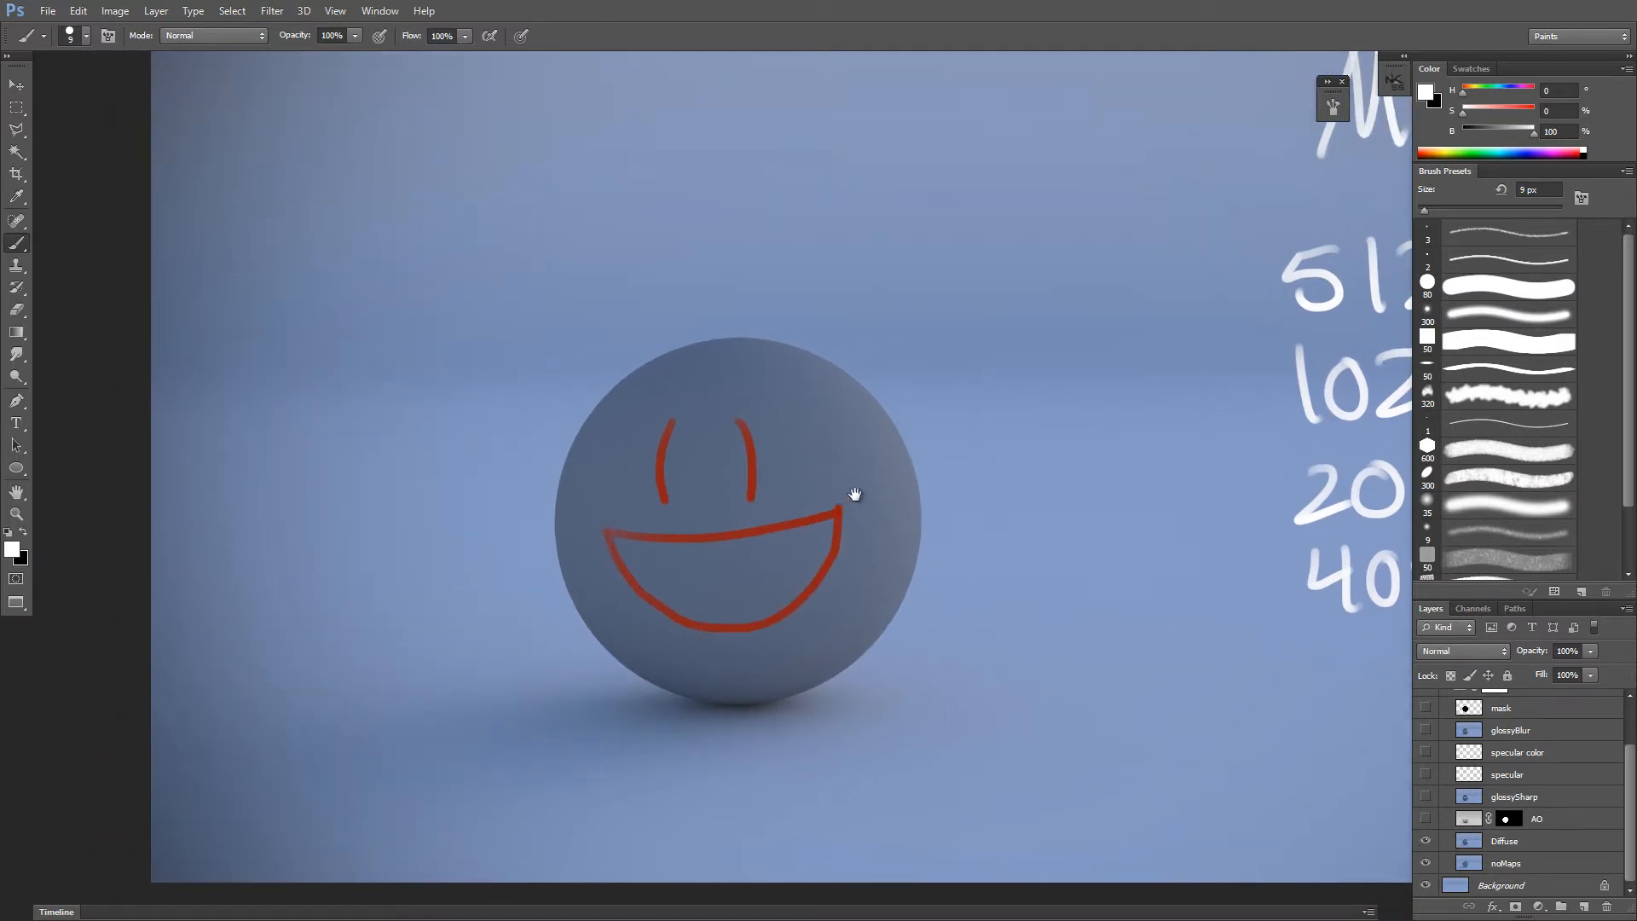
mouse_move(855, 494)
mouse_down()
mouse_move(802, 513)
mouse_move(851, 471)
mouse_up()
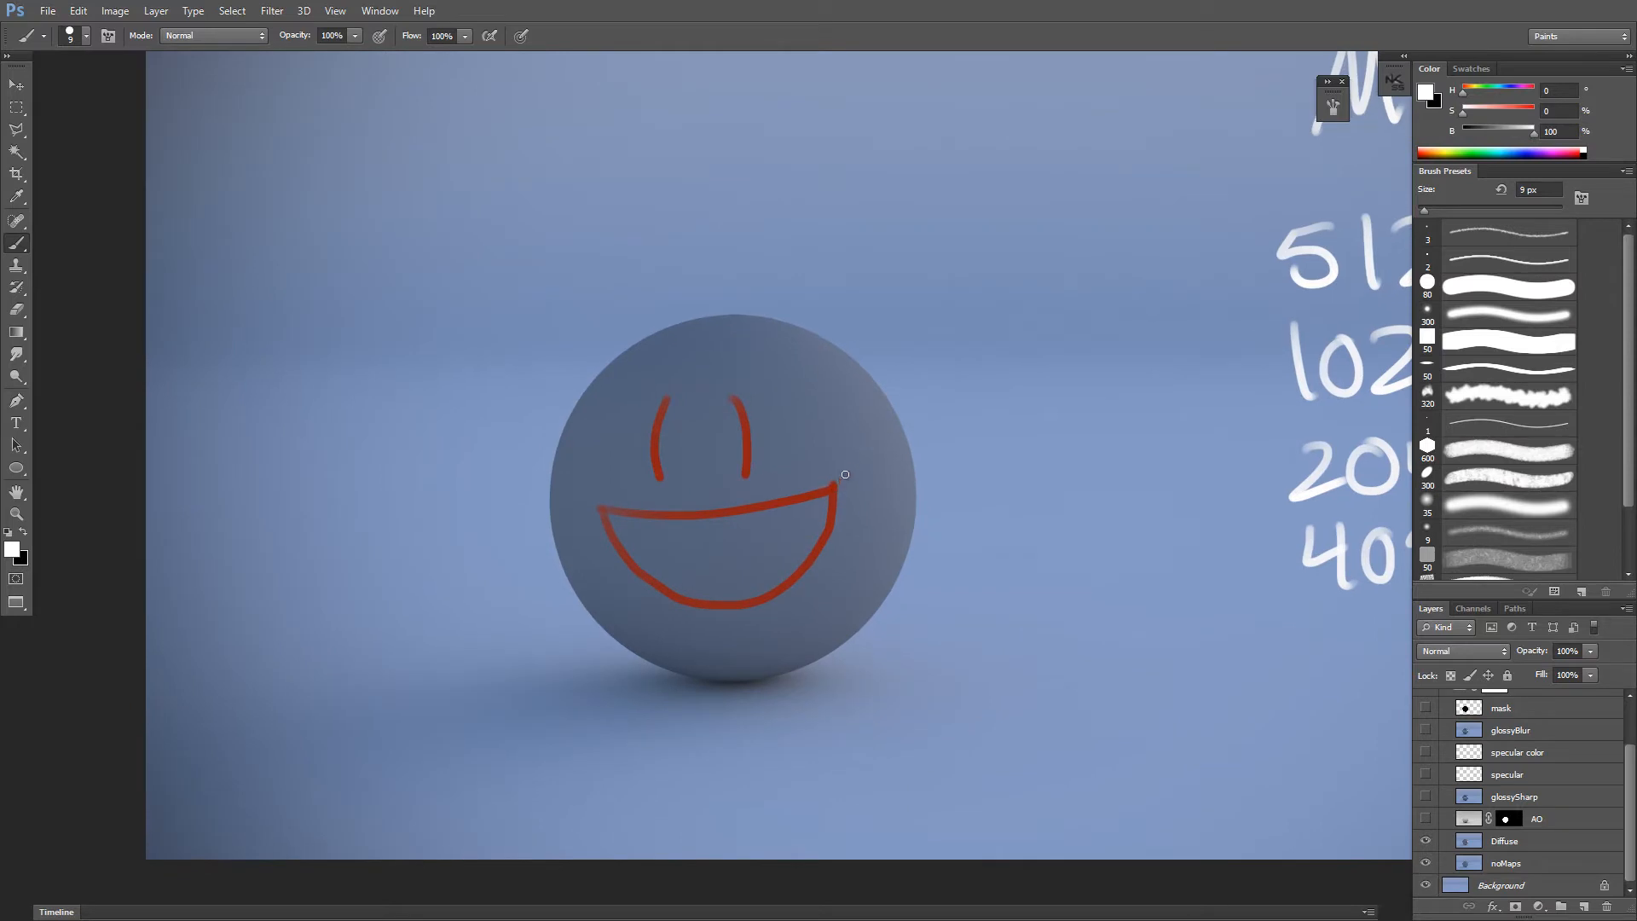
mouse_move(944, 405)
mouse_down()
mouse_move(796, 519)
mouse_move(952, 394)
mouse_up()
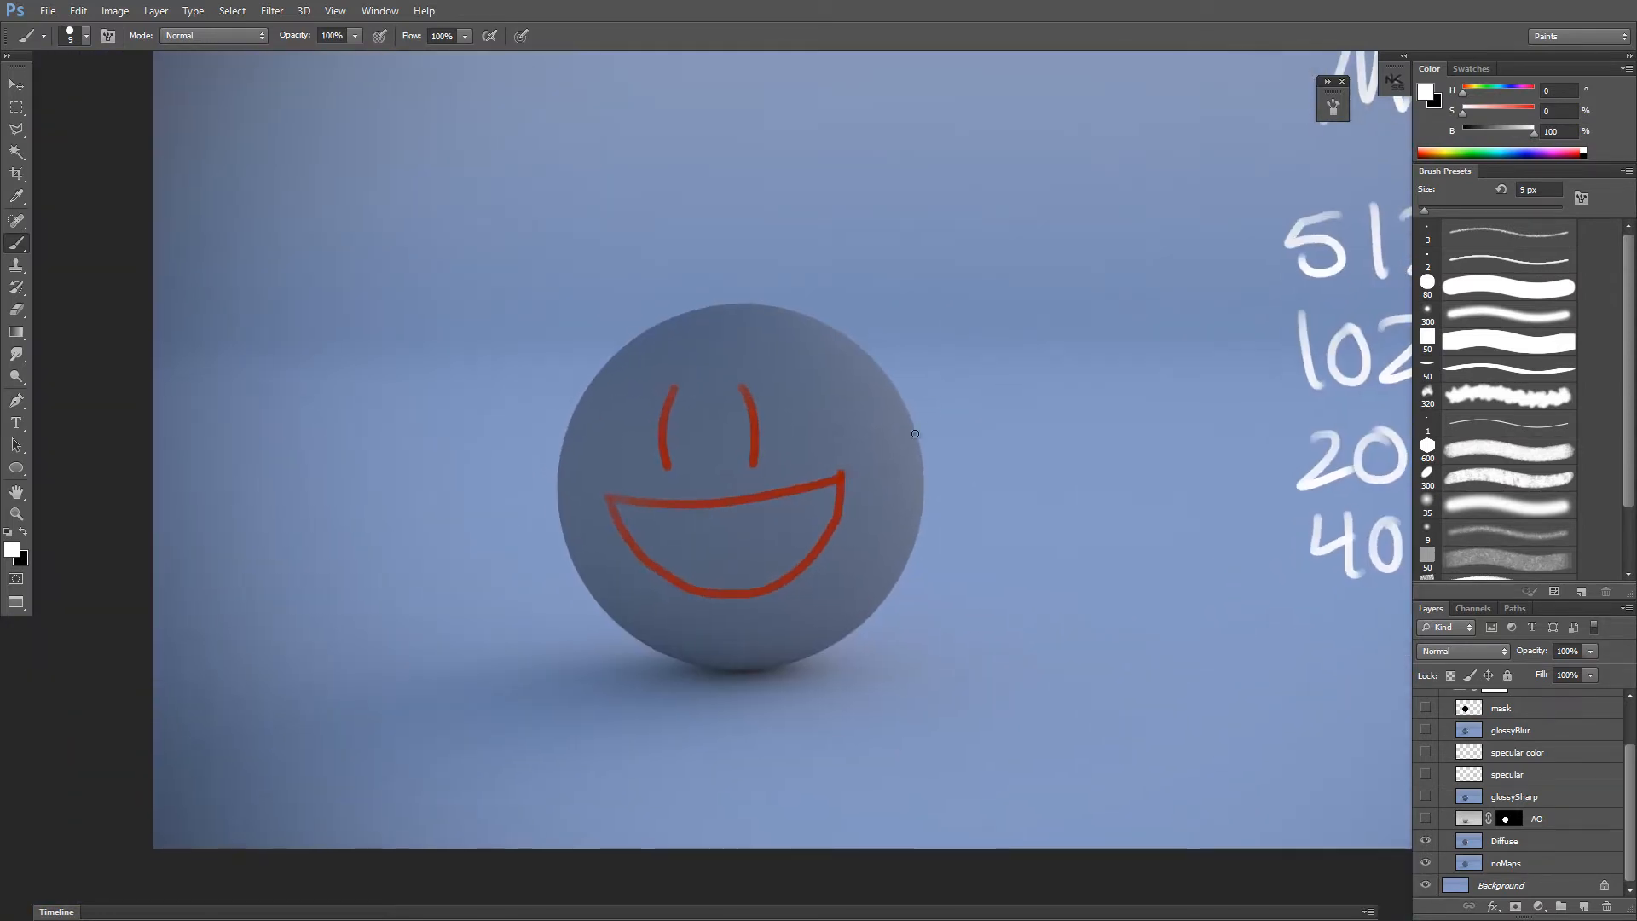
drag(917, 459, 846, 501)
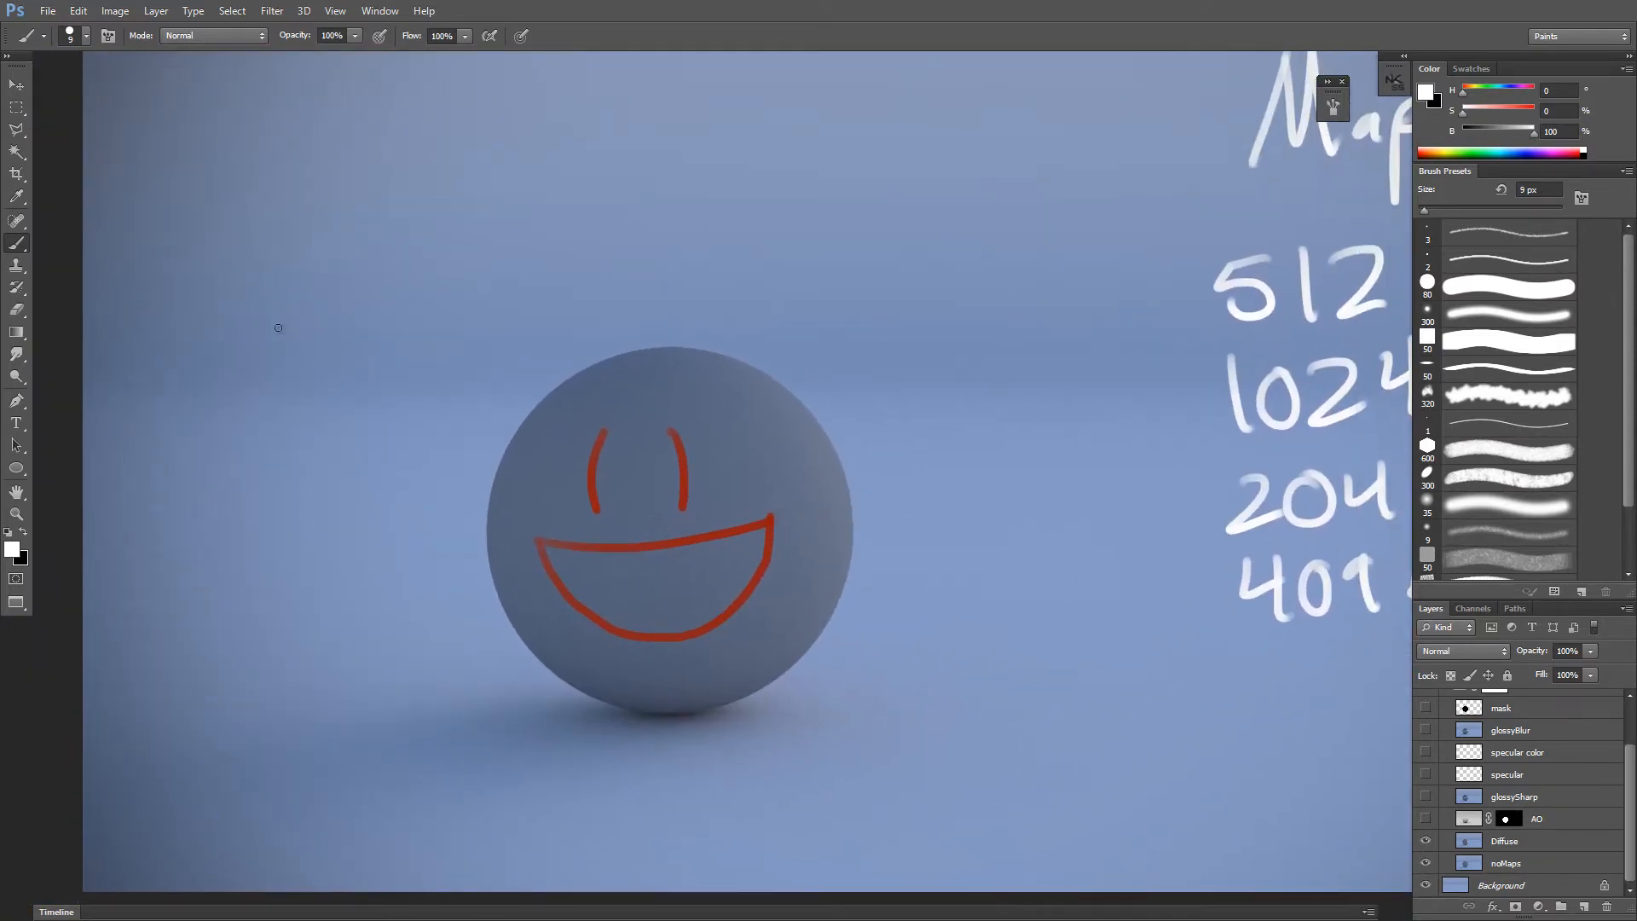
Step: Handwrite the label Diffuse on the blue background above the ball
drag(254, 264, 298, 351)
drag(379, 294, 379, 328)
click(363, 268)
drag(418, 209, 378, 328)
drag(380, 300, 415, 287)
drag(445, 201, 412, 315)
click(461, 277)
drag(424, 292, 499, 292)
mouse_move(536, 259)
mouse_down()
mouse_move(507, 287)
mouse_move(581, 275)
mouse_up()
drag(462, 245, 520, 313)
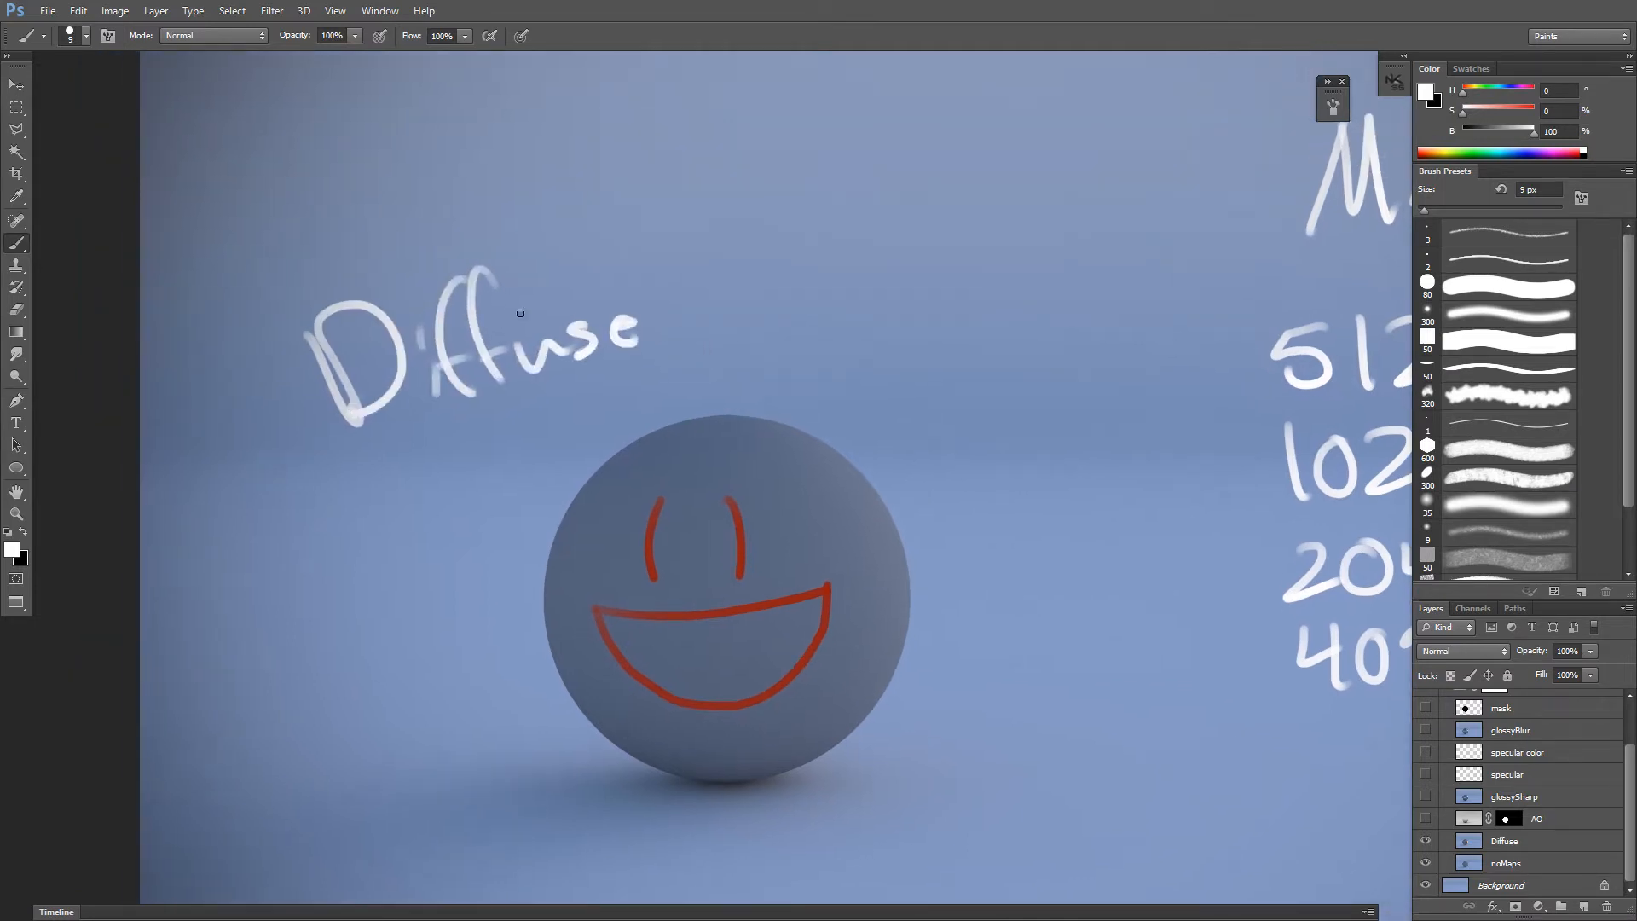
Step: Undo all the strokes of the handwritten Diffuse label
key(ctrl+alt+z)
key(ctrl+alt+z)
key(ctrl+alt+z)
key(ctrl+alt+z)
key(ctrl+alt+z)
key(ctrl+alt+z)
key(ctrl+alt+z)
key(ctrl+alt+z)
key(ctrl+alt+z)
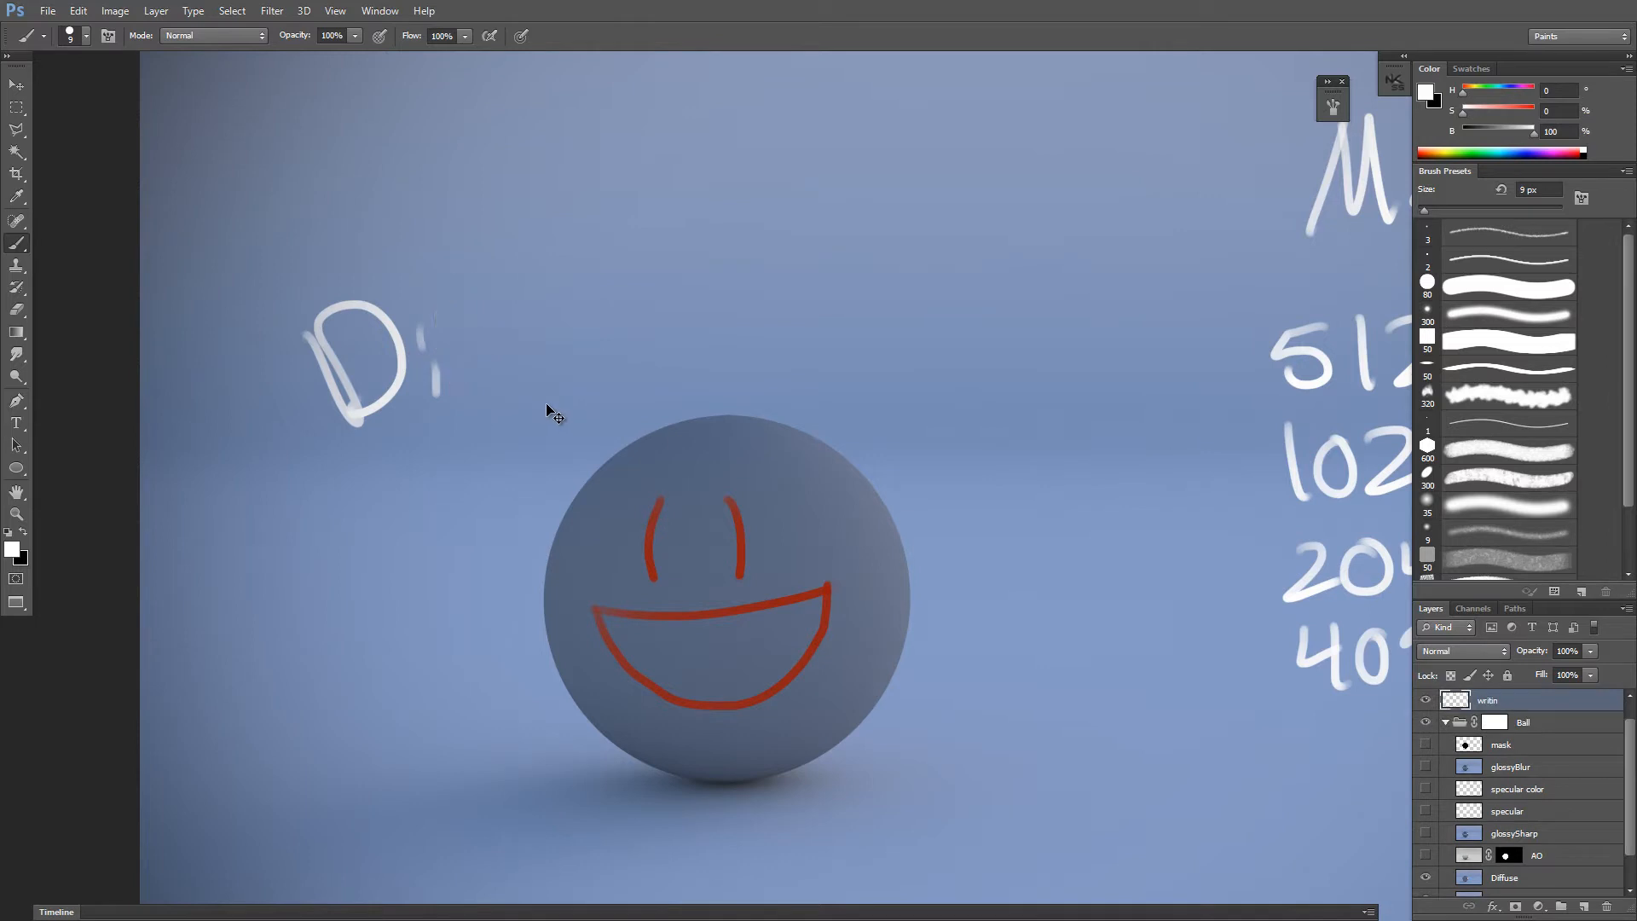
key(ctrl+alt+z)
Step: Make the AO layer visible to show ambient occlusion shading on the ball
drag(555, 427, 551, 357)
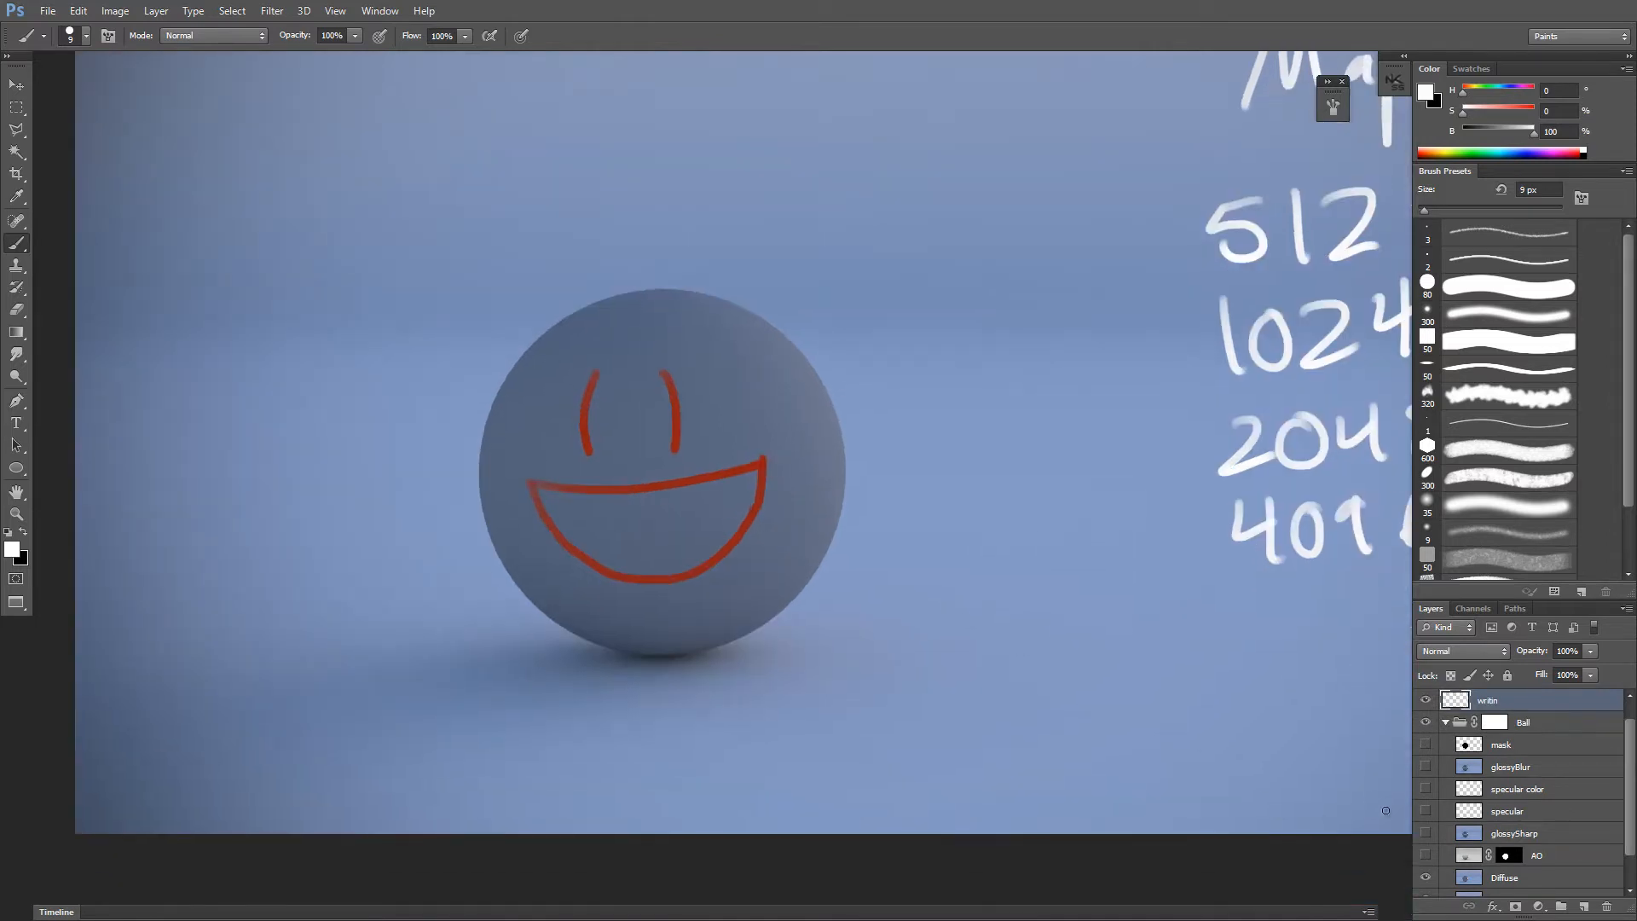
click(1426, 856)
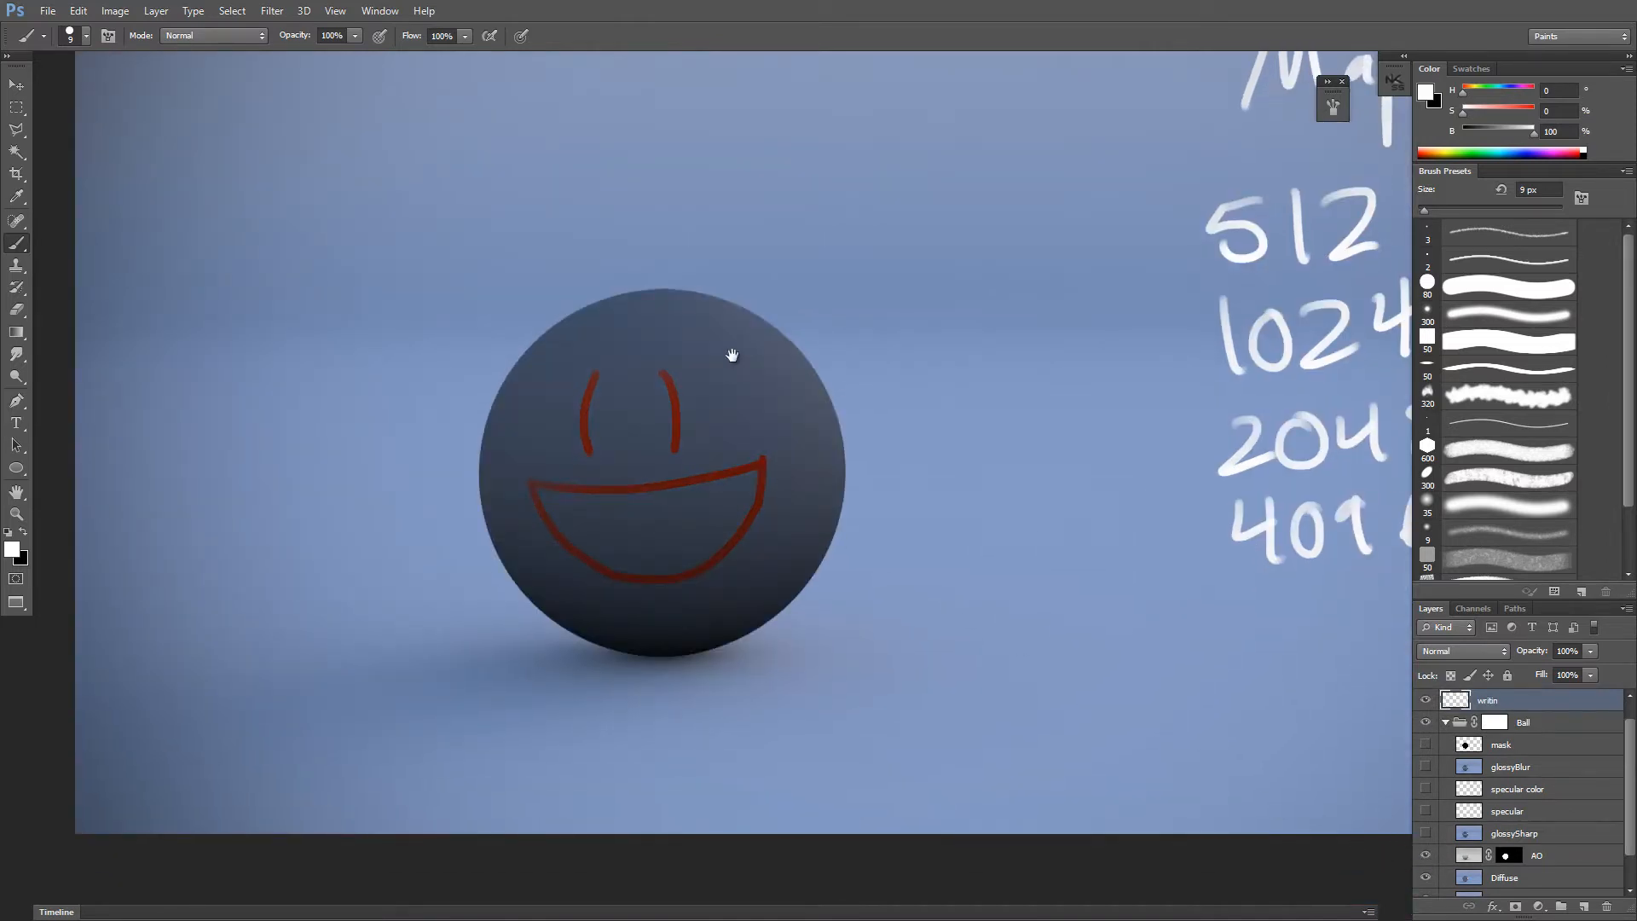
drag(732, 355, 828, 430)
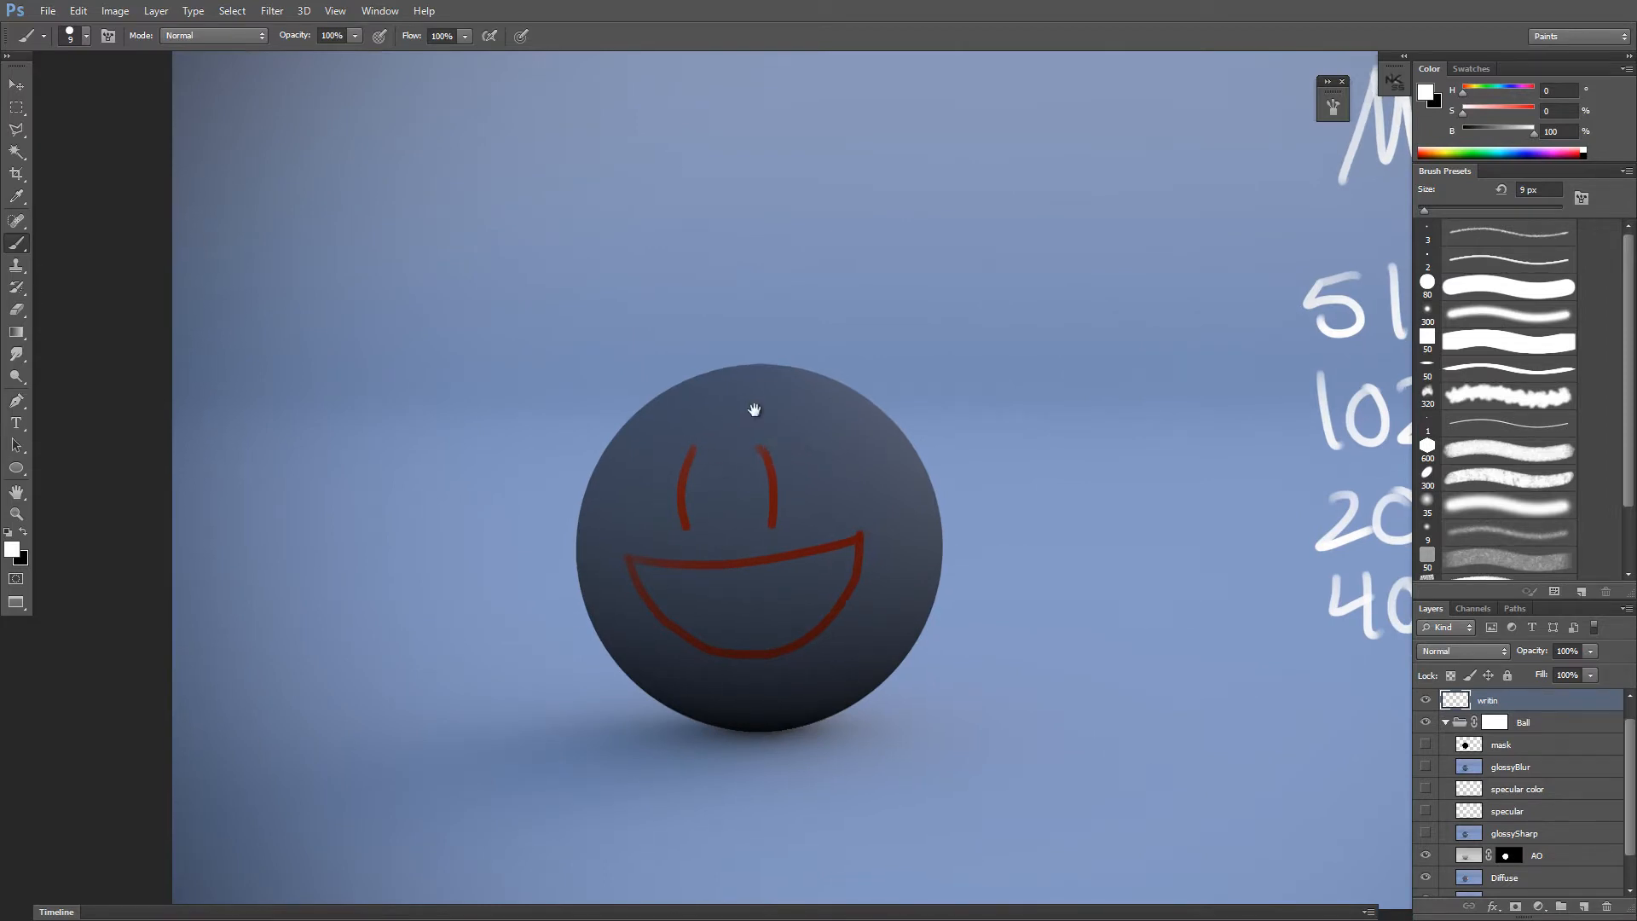
drag(753, 410, 774, 320)
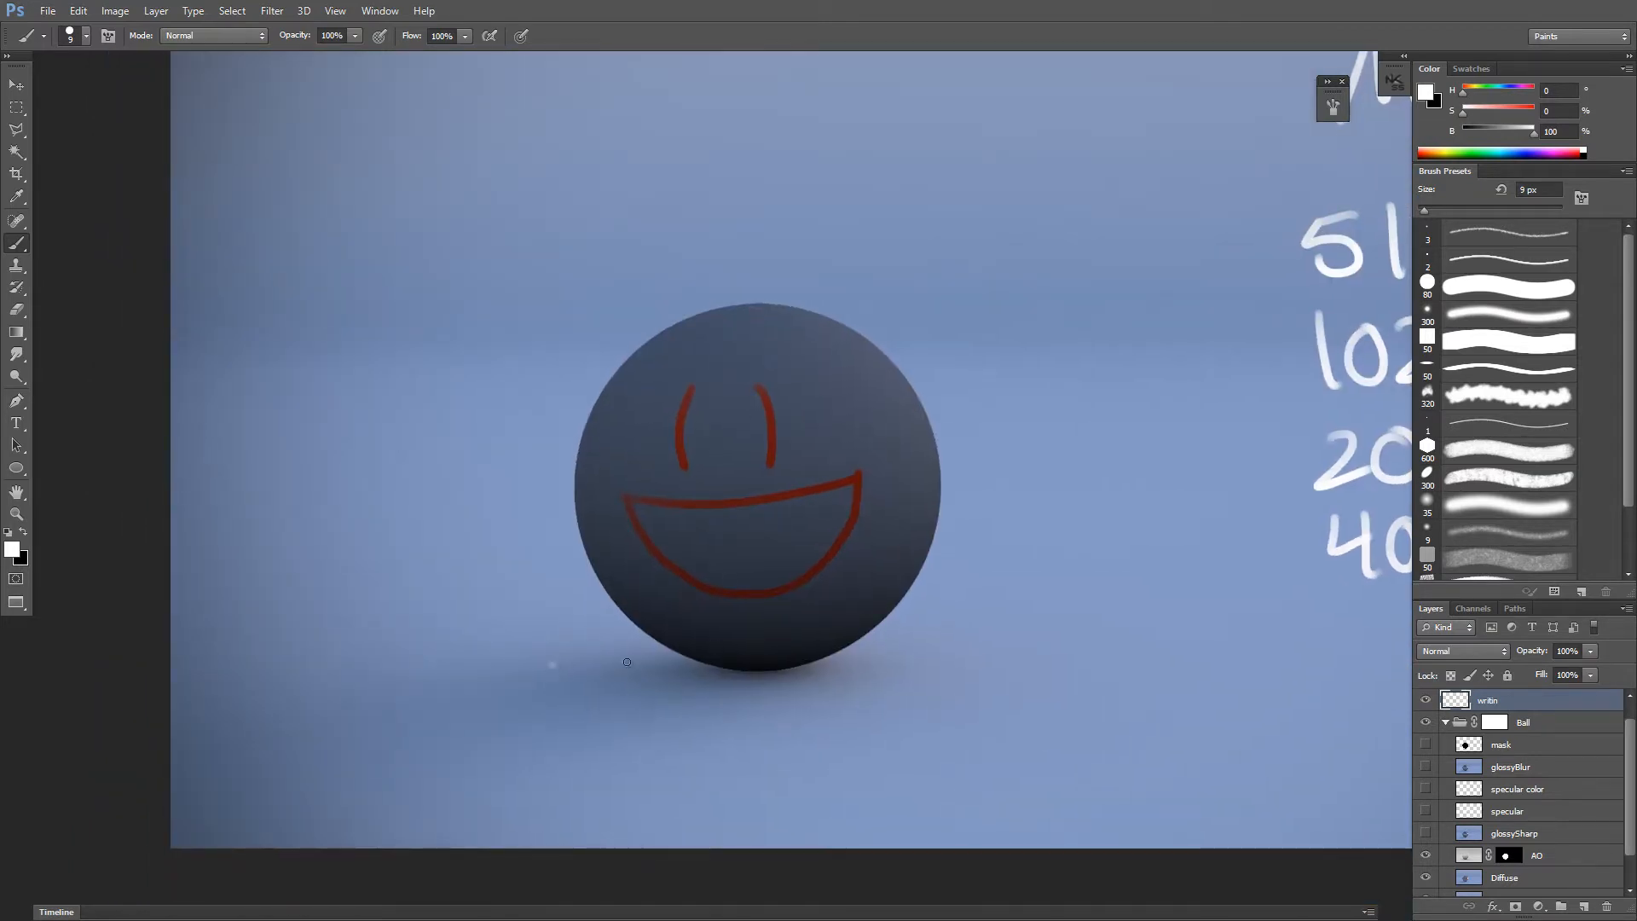
Step: Draw white arrows pointing inward at both sides of the ball's base, and undo the extra strokes beneath it
drag(552, 664, 648, 673)
mouse_move(882, 663)
mouse_down()
mouse_move(976, 663)
mouse_move(889, 685)
mouse_move(838, 673)
mouse_up()
drag(860, 586, 831, 606)
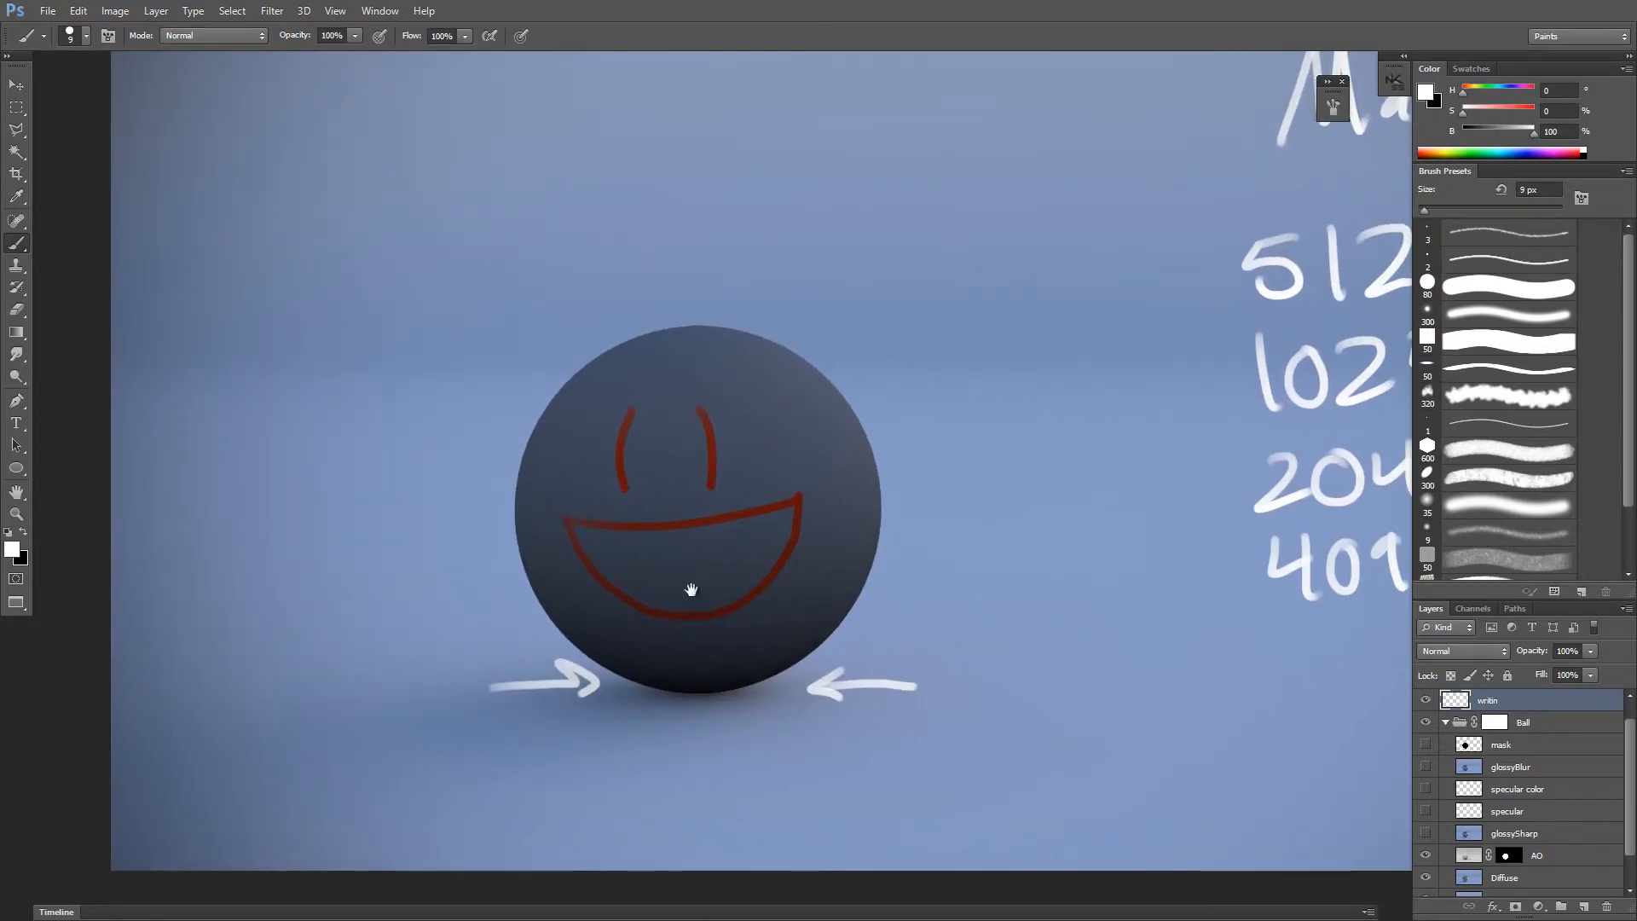
mouse_move(691, 587)
mouse_down()
mouse_move(765, 633)
mouse_move(707, 602)
mouse_up()
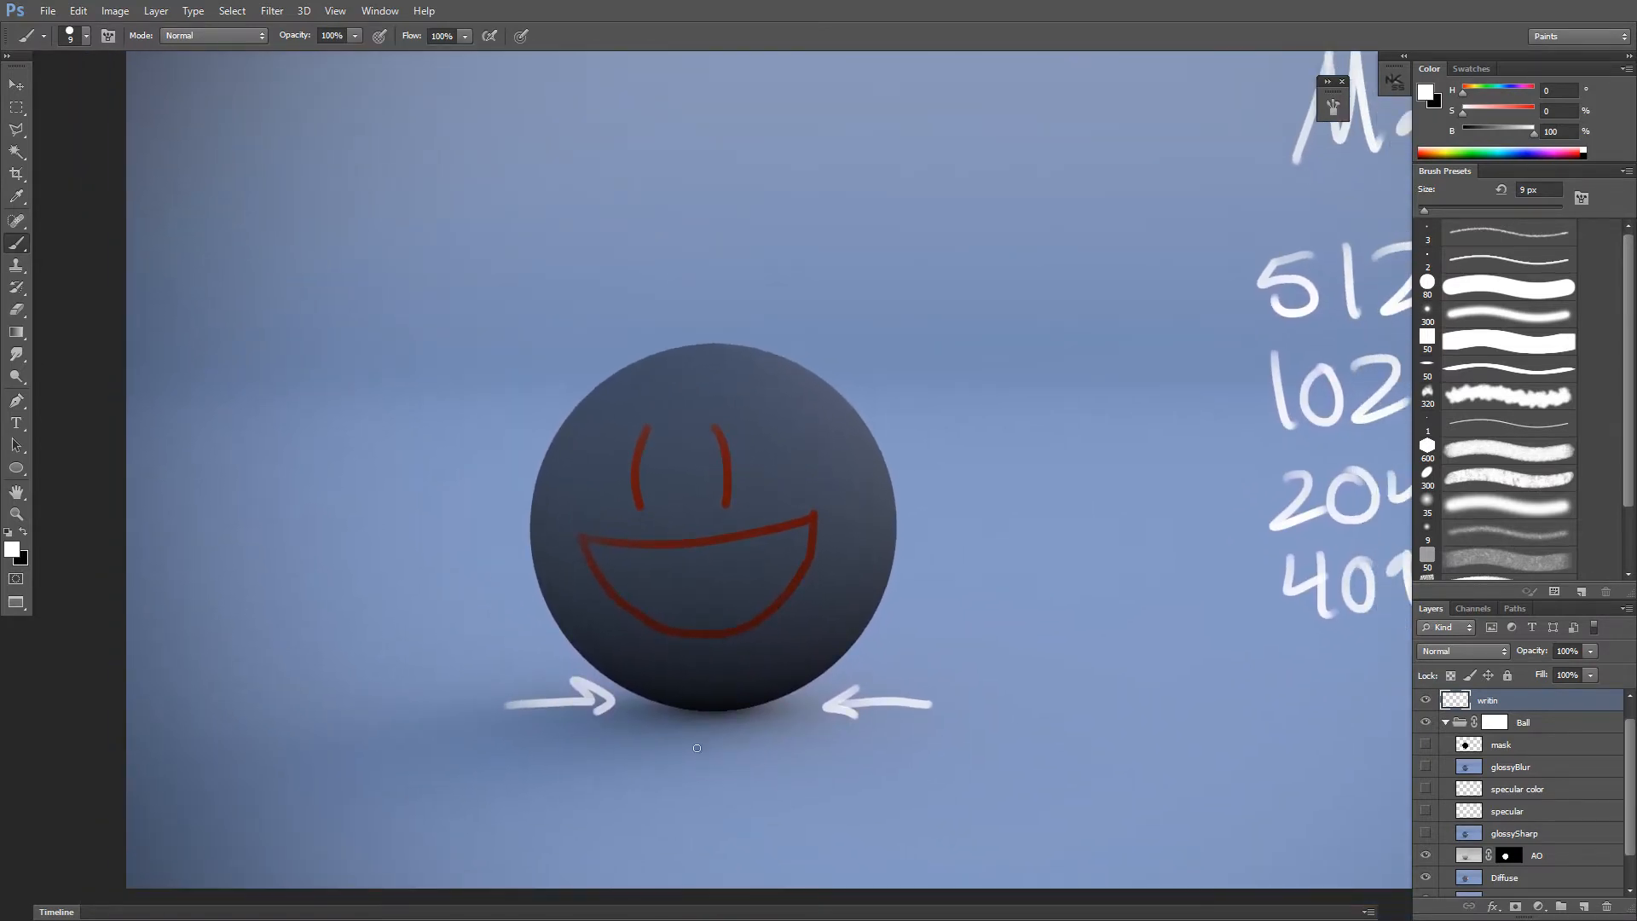
mouse_move(681, 791)
mouse_down()
mouse_move(707, 731)
mouse_move(713, 759)
mouse_up()
key(ctrl+alt+z)
key(ctrl+alt+z)
Step: Select the AO layer and choose Multiply as its blend mode
mouse_move(860, 503)
mouse_down()
mouse_move(921, 494)
mouse_move(829, 599)
mouse_move(848, 447)
mouse_up()
scroll(1631, 761, down, 2)
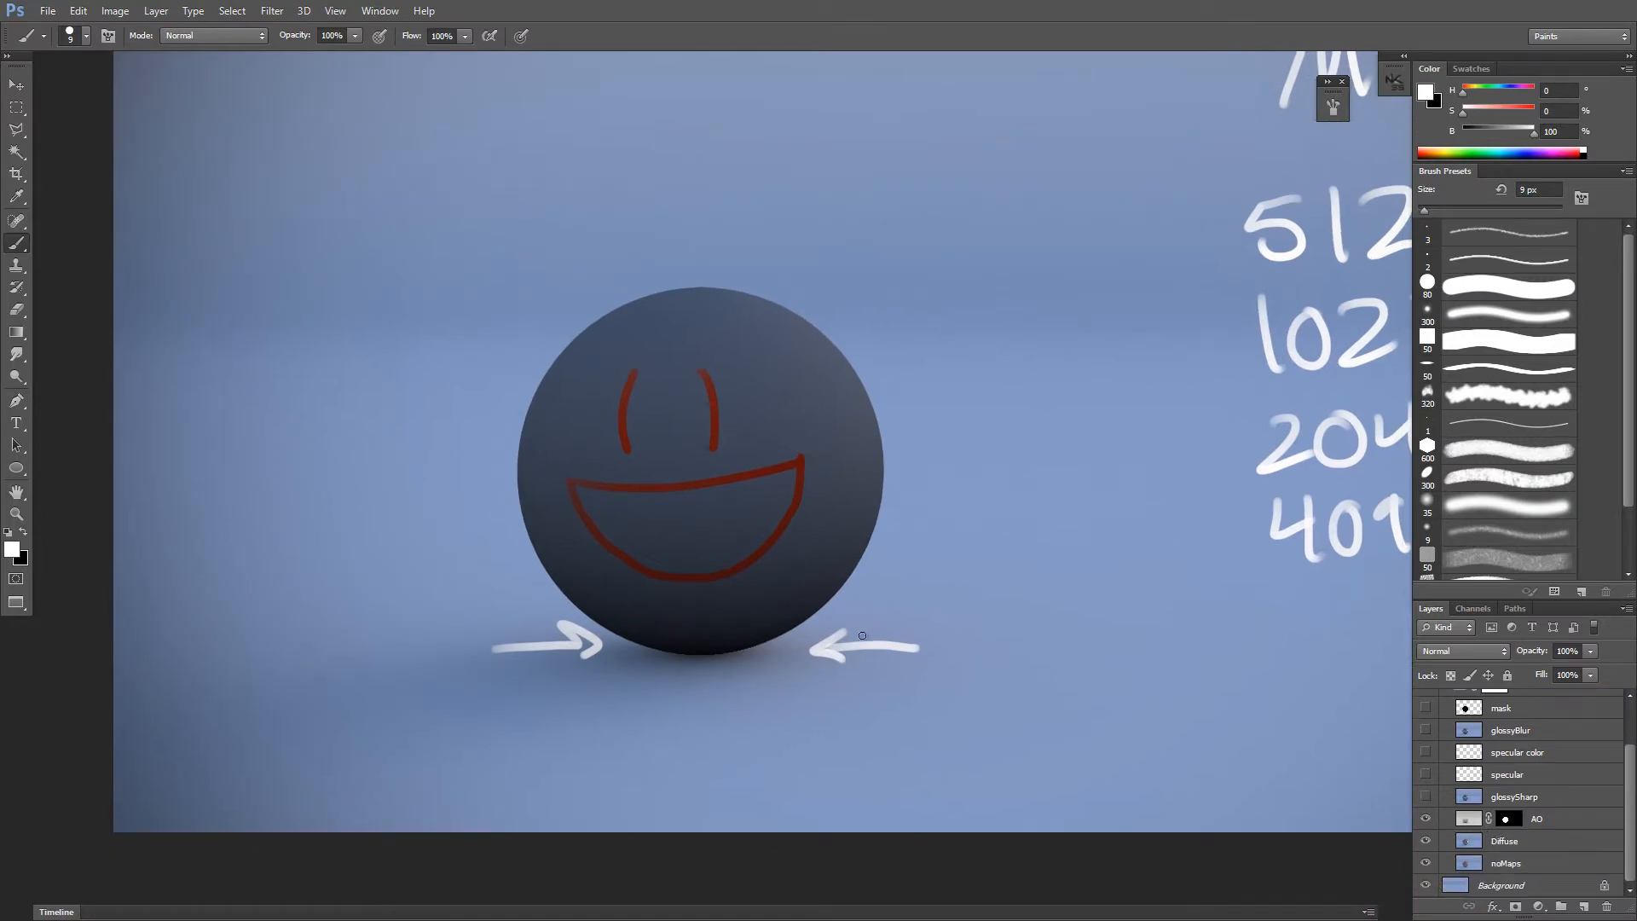
click(1500, 816)
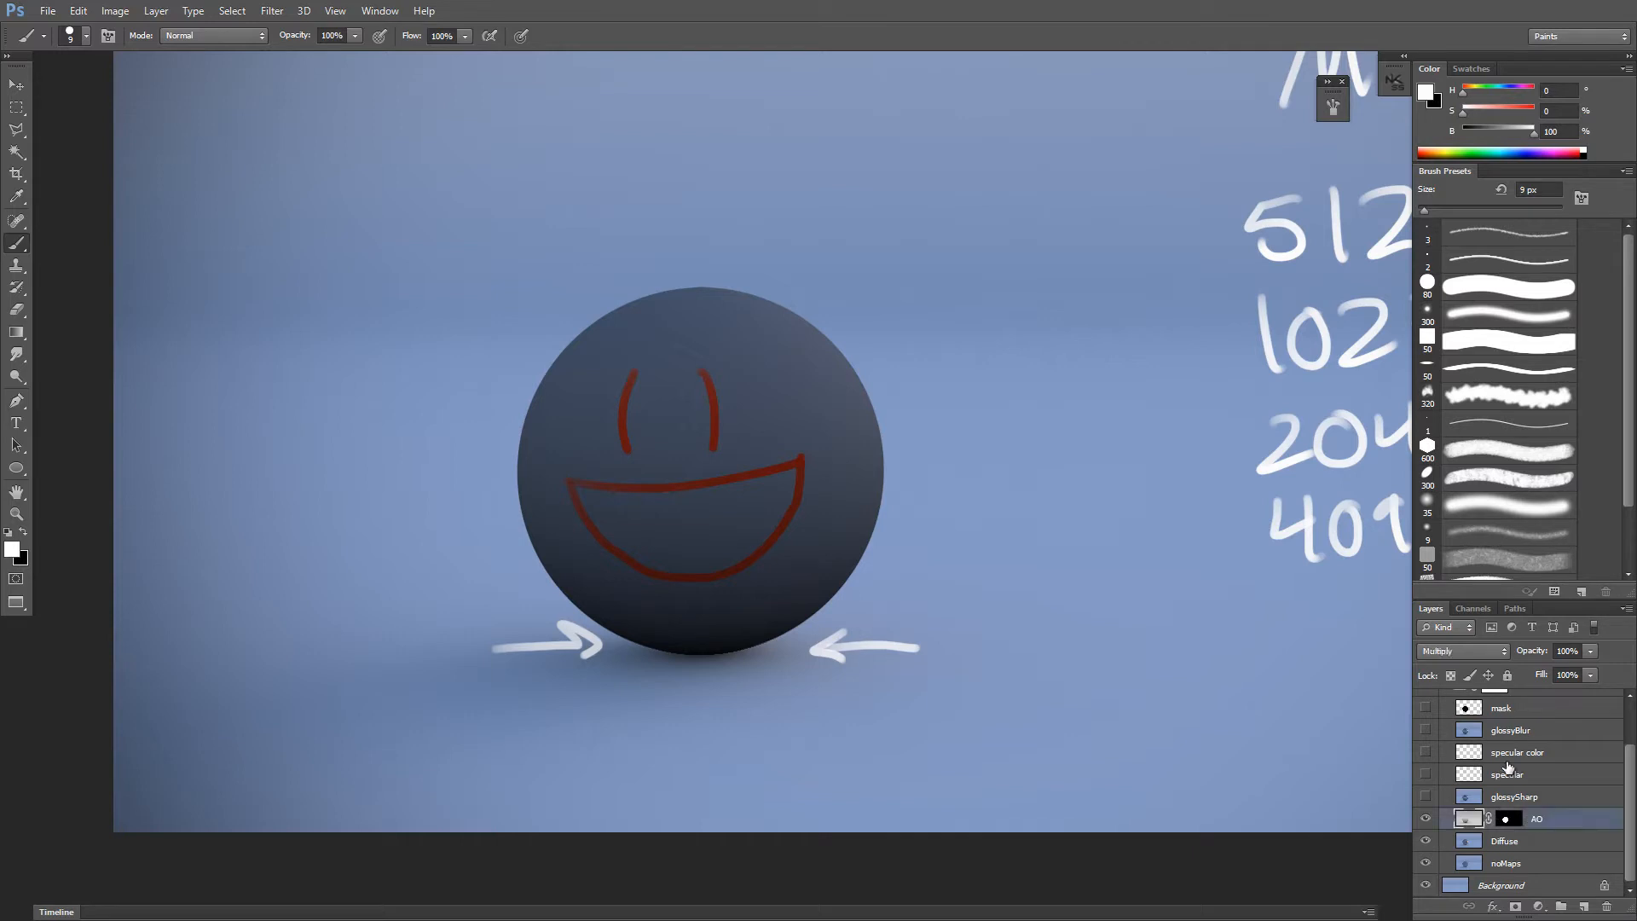
click(1460, 652)
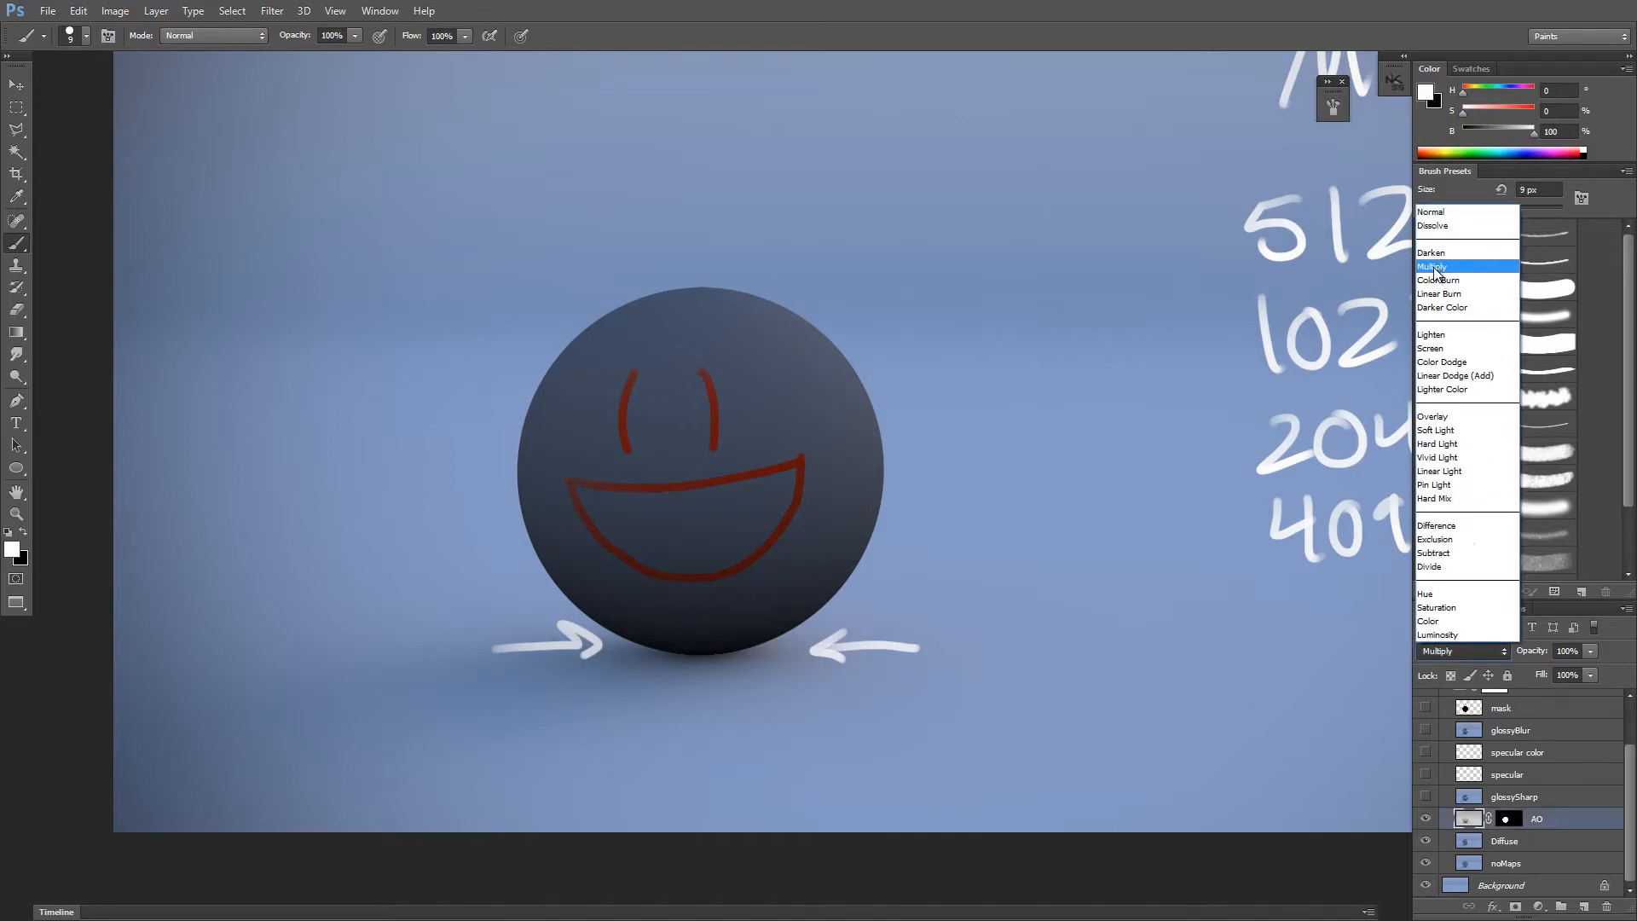
click(1436, 268)
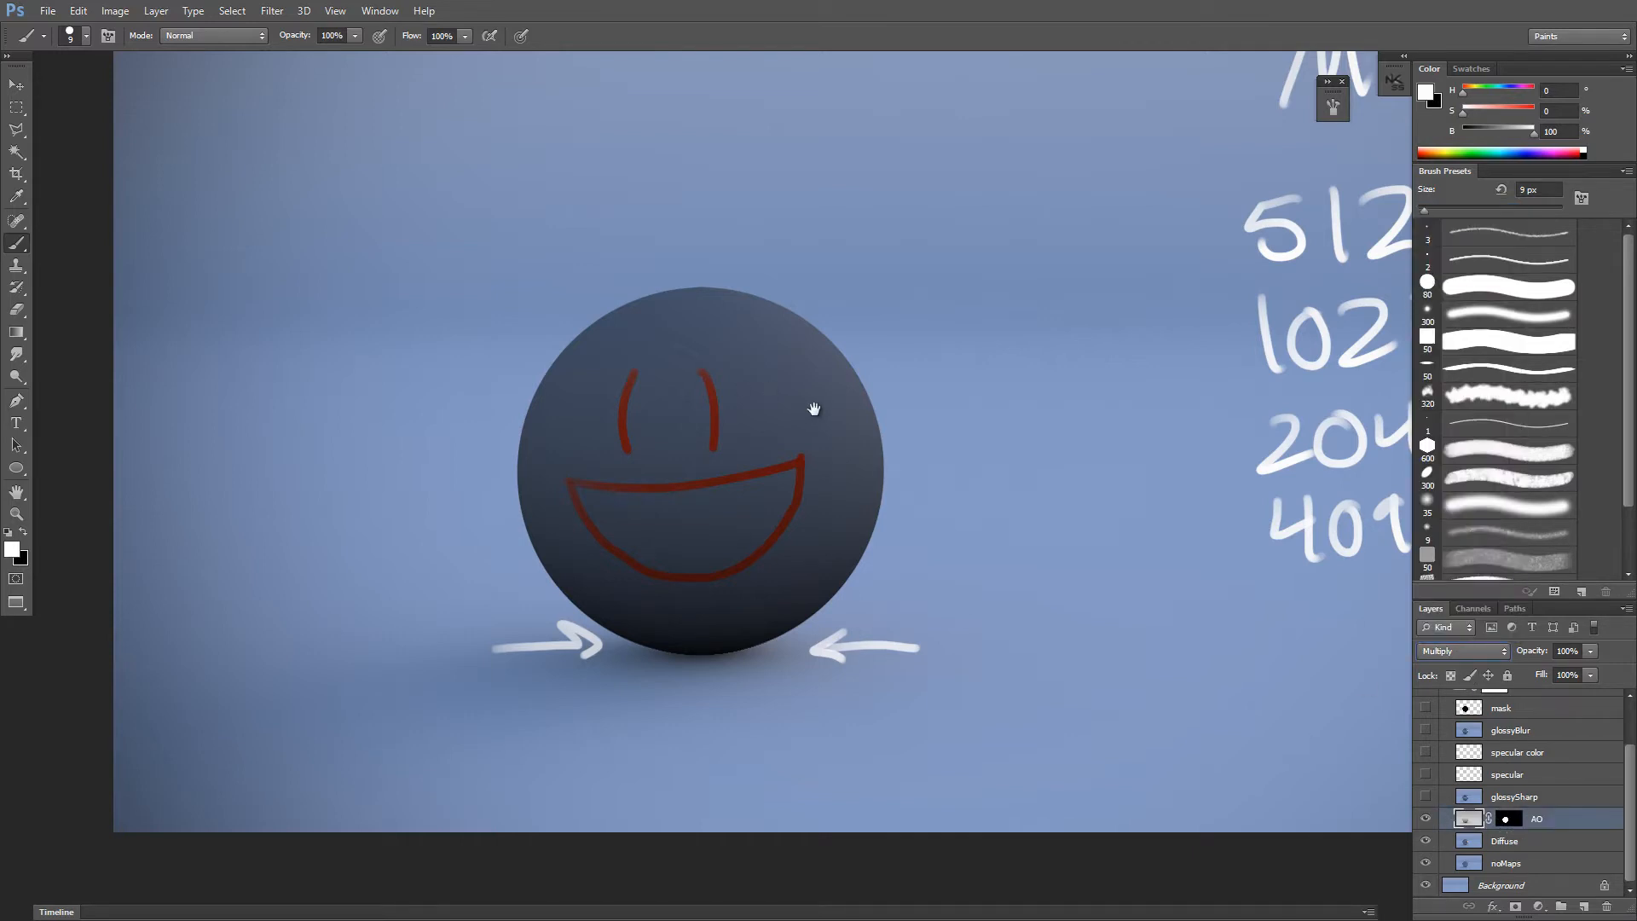
drag(814, 410, 768, 453)
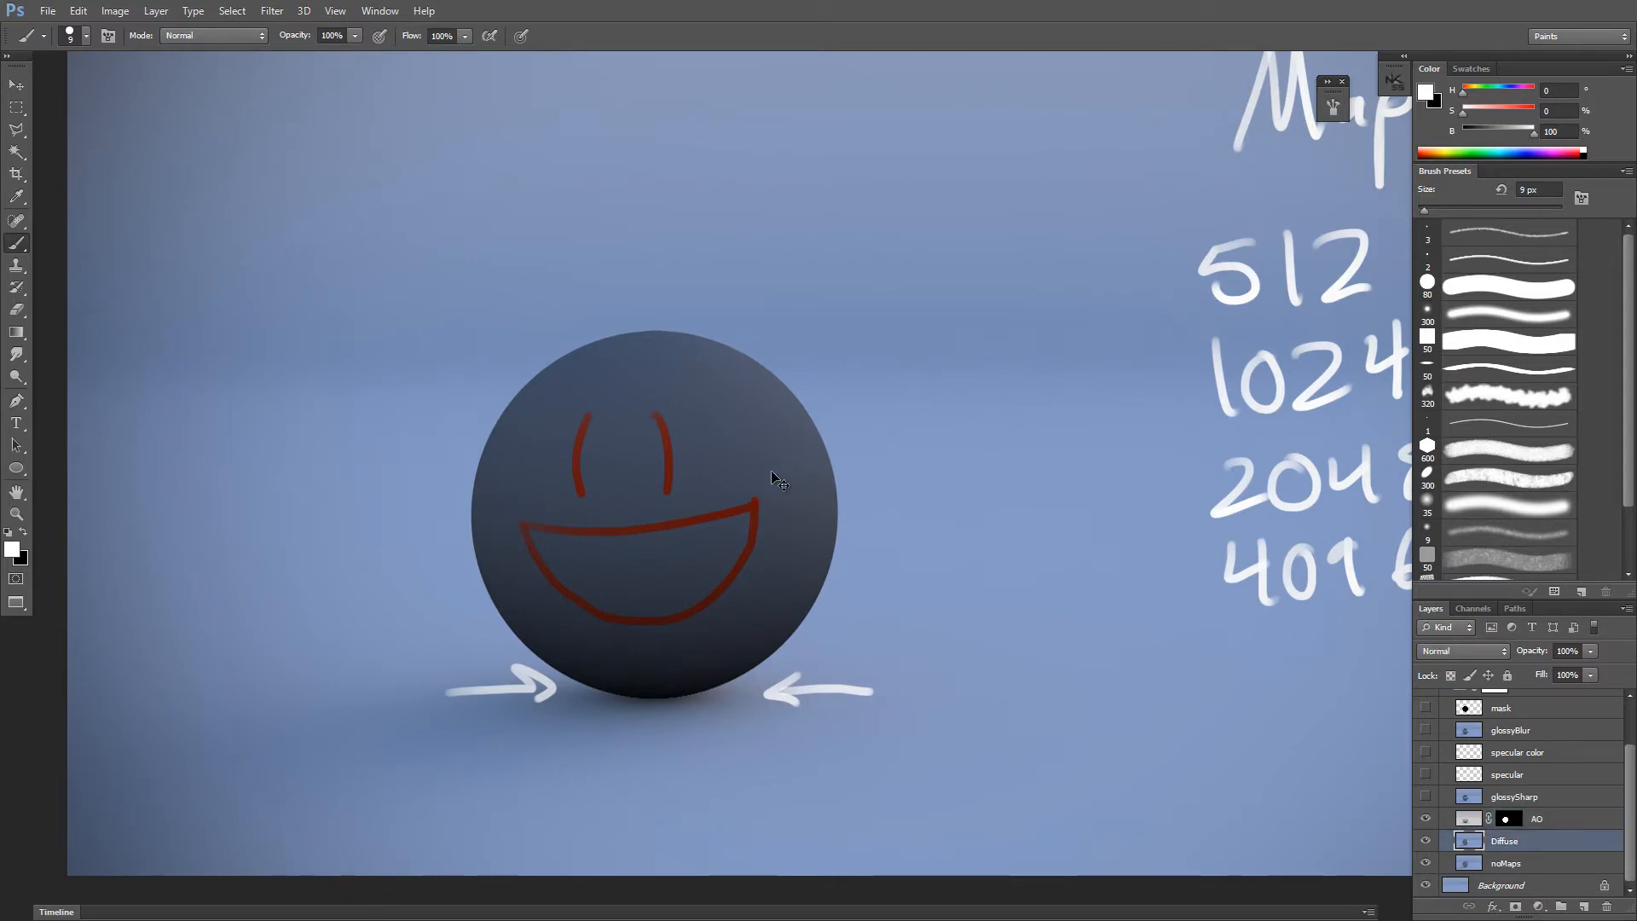
Step: Undo the arrows drawn beside the ball's base
key(ctrl+alt+z)
key(ctrl+alt+z)
key(ctrl+alt+z)
key(ctrl+alt+z)
Step: Make the specular layer visible to show the white highlight on the ball
drag(1082, 691, 1231, 543)
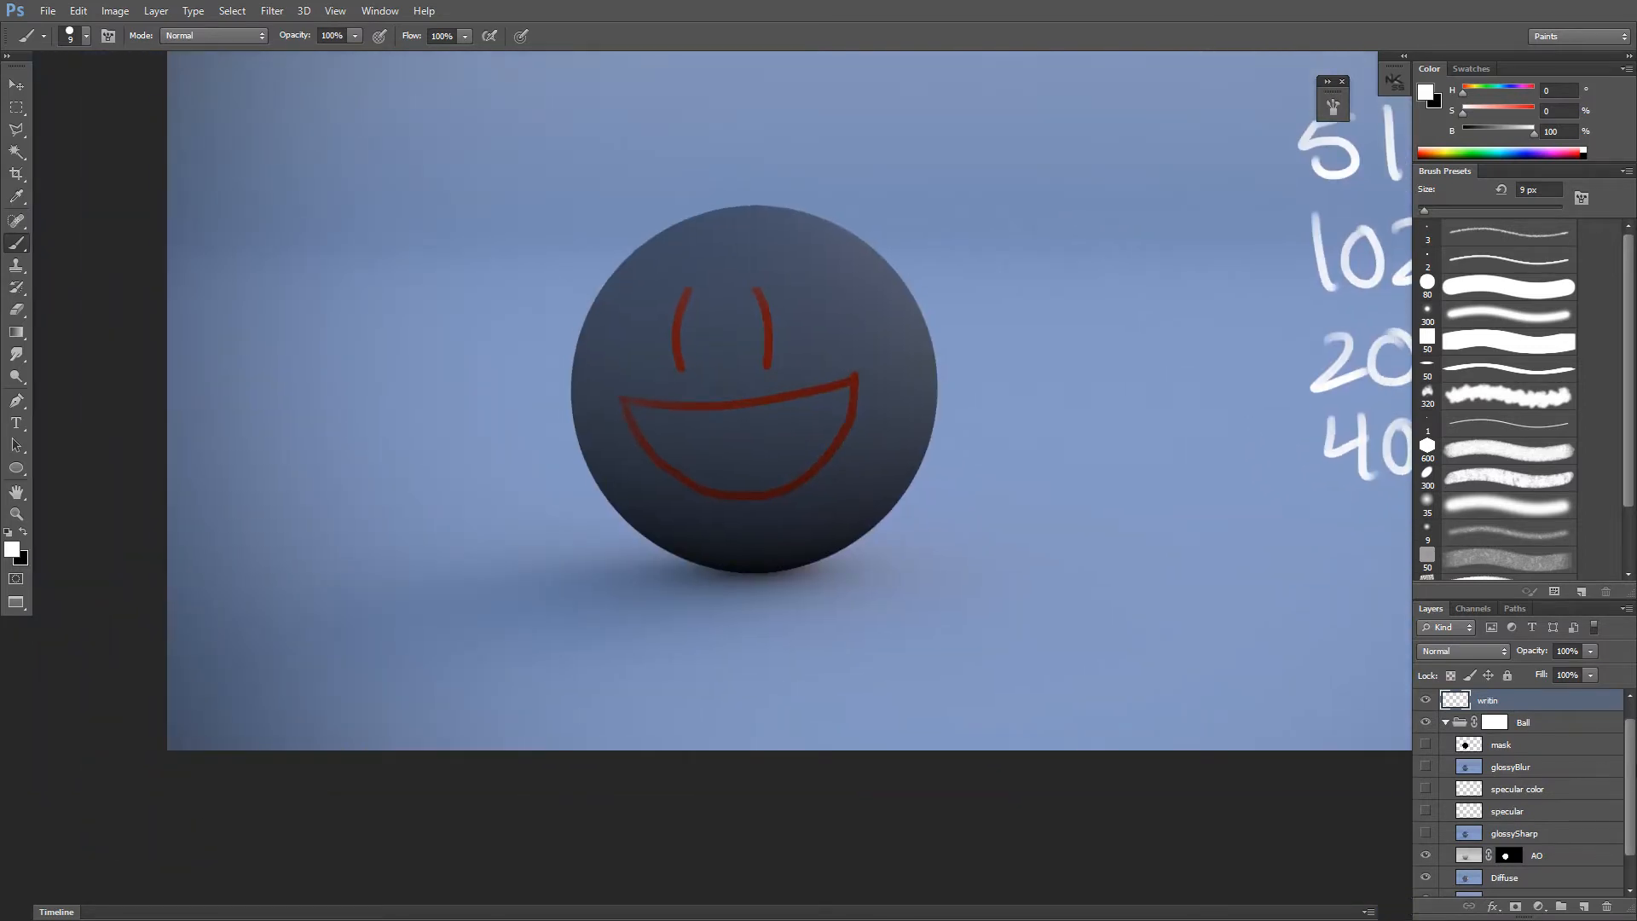
scroll(1625, 812, down, 2)
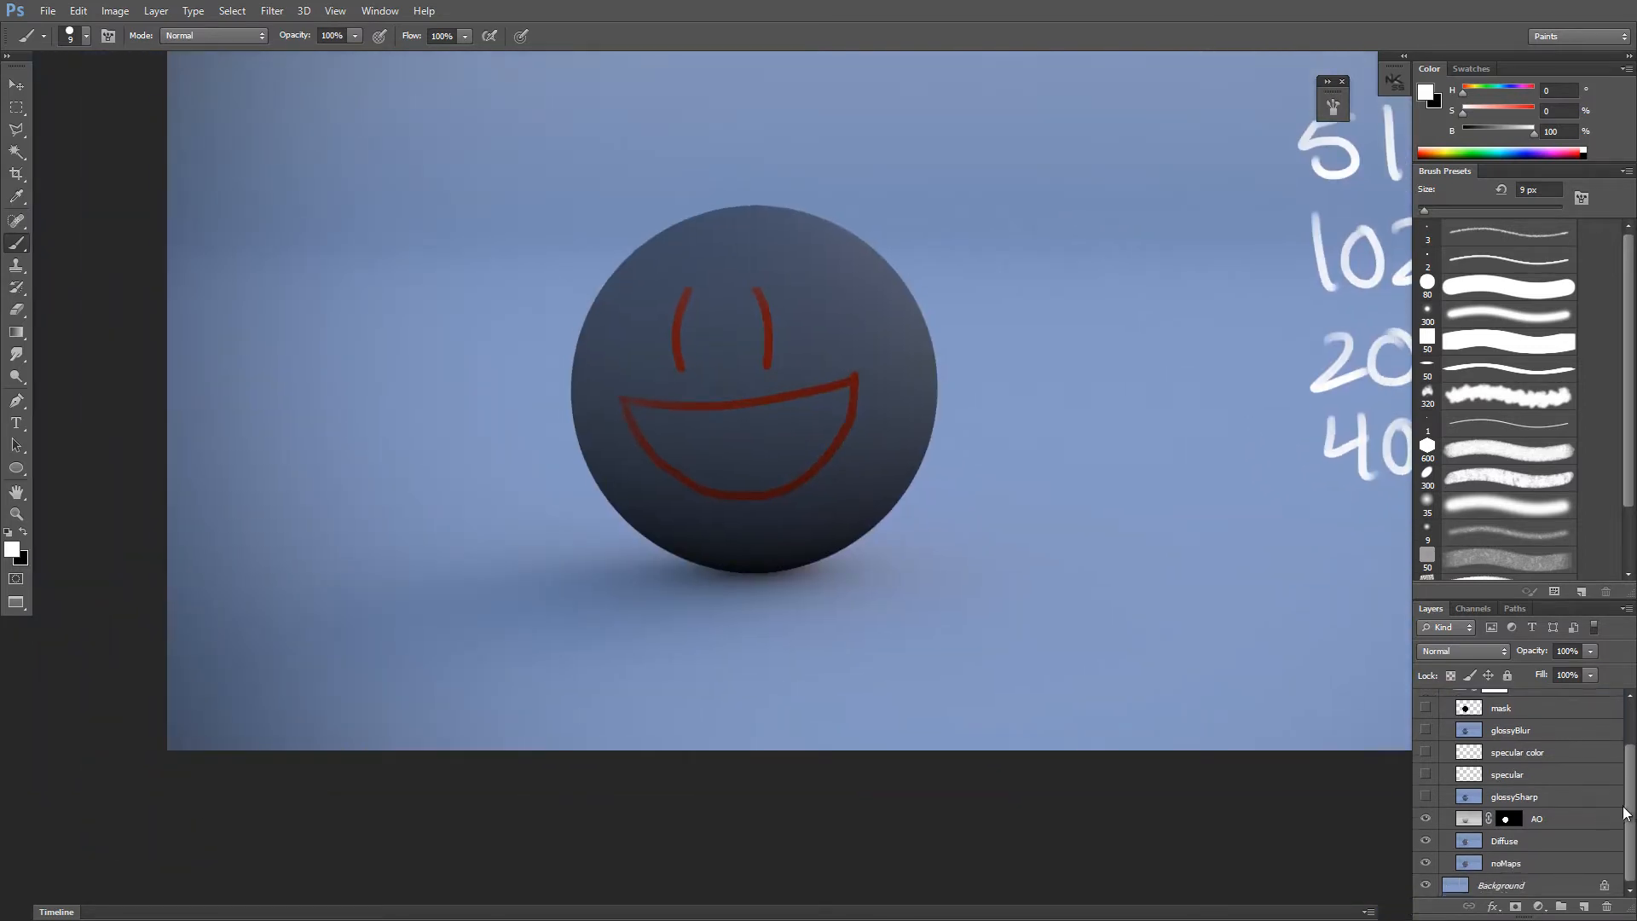
click(1426, 775)
drag(994, 409, 961, 621)
Step: Handwrite the label Specular above the ball and draw an arrow pointing down at its highlight
drag(276, 194, 228, 257)
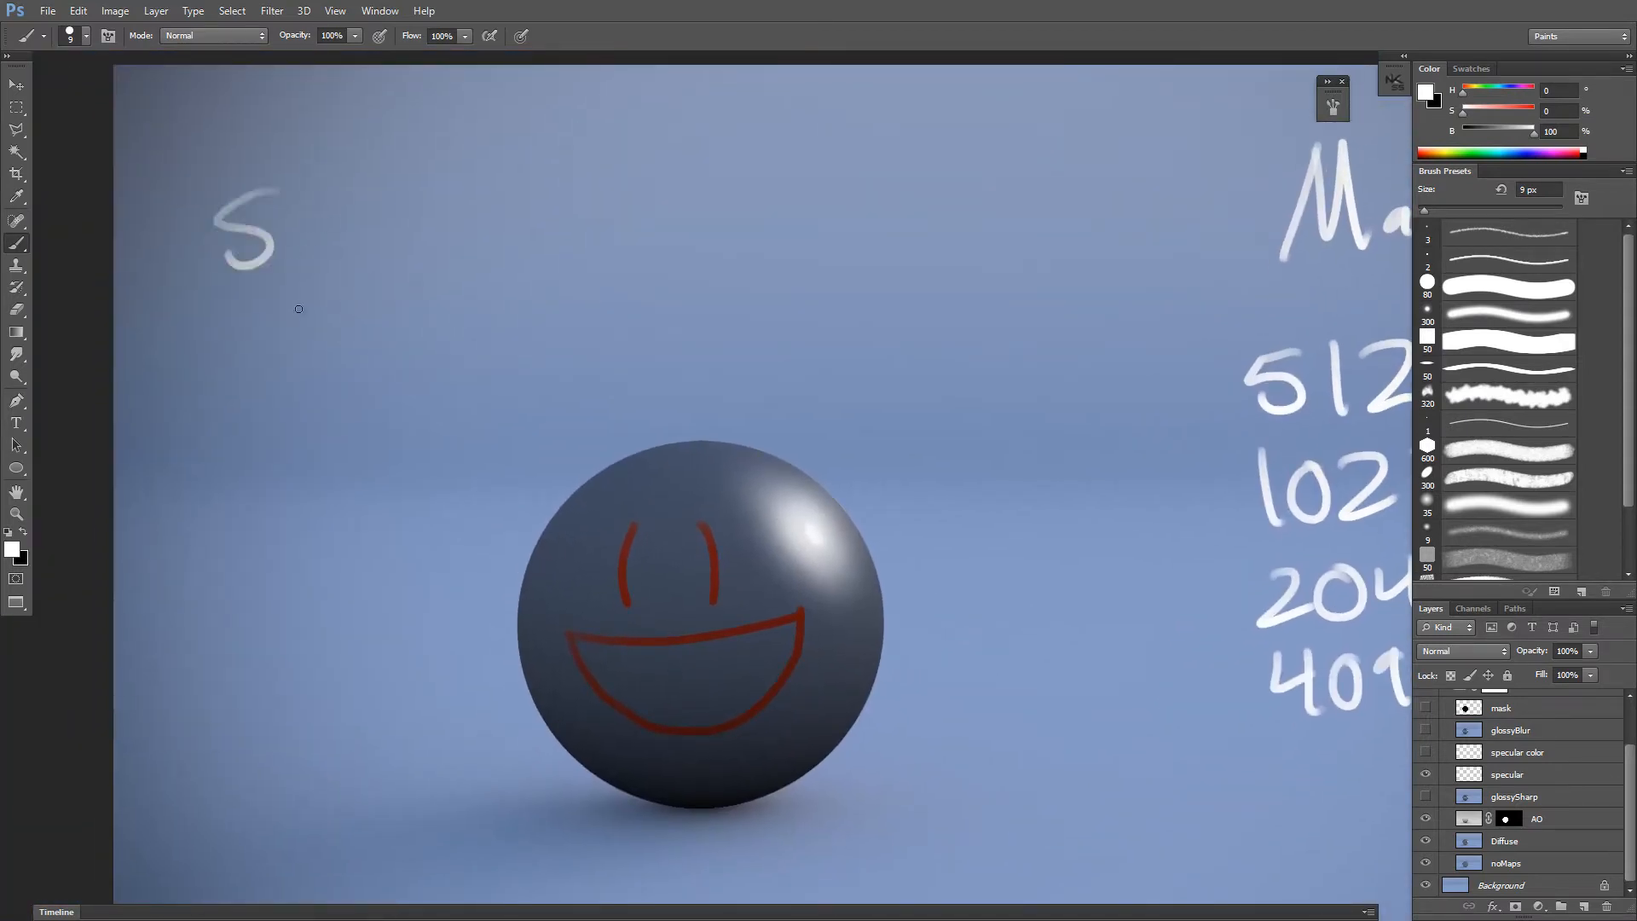
mouse_move(299, 310)
mouse_down()
mouse_move(297, 254)
mouse_move(390, 245)
mouse_up()
drag(400, 222, 428, 227)
mouse_move(432, 142)
mouse_down()
mouse_move(434, 232)
mouse_move(493, 228)
mouse_up()
drag(488, 224, 526, 179)
mouse_move(555, 255)
mouse_down()
mouse_move(602, 263)
mouse_move(497, 314)
mouse_move(601, 262)
mouse_up()
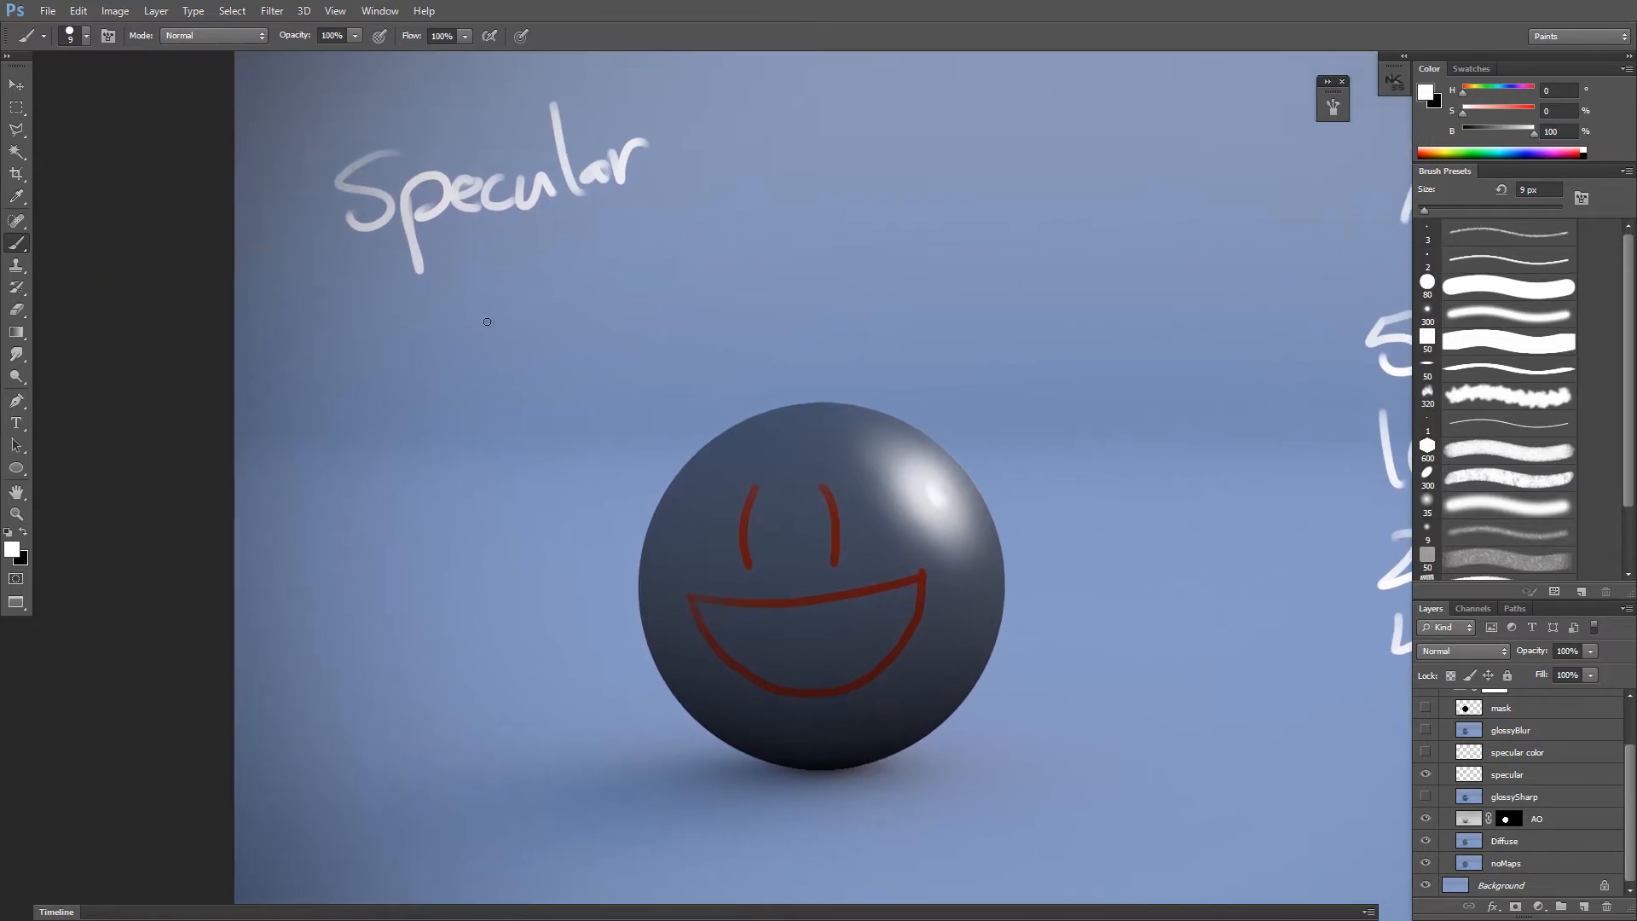
mouse_move(396, 366)
mouse_down()
mouse_move(363, 409)
mouse_move(395, 386)
mouse_up()
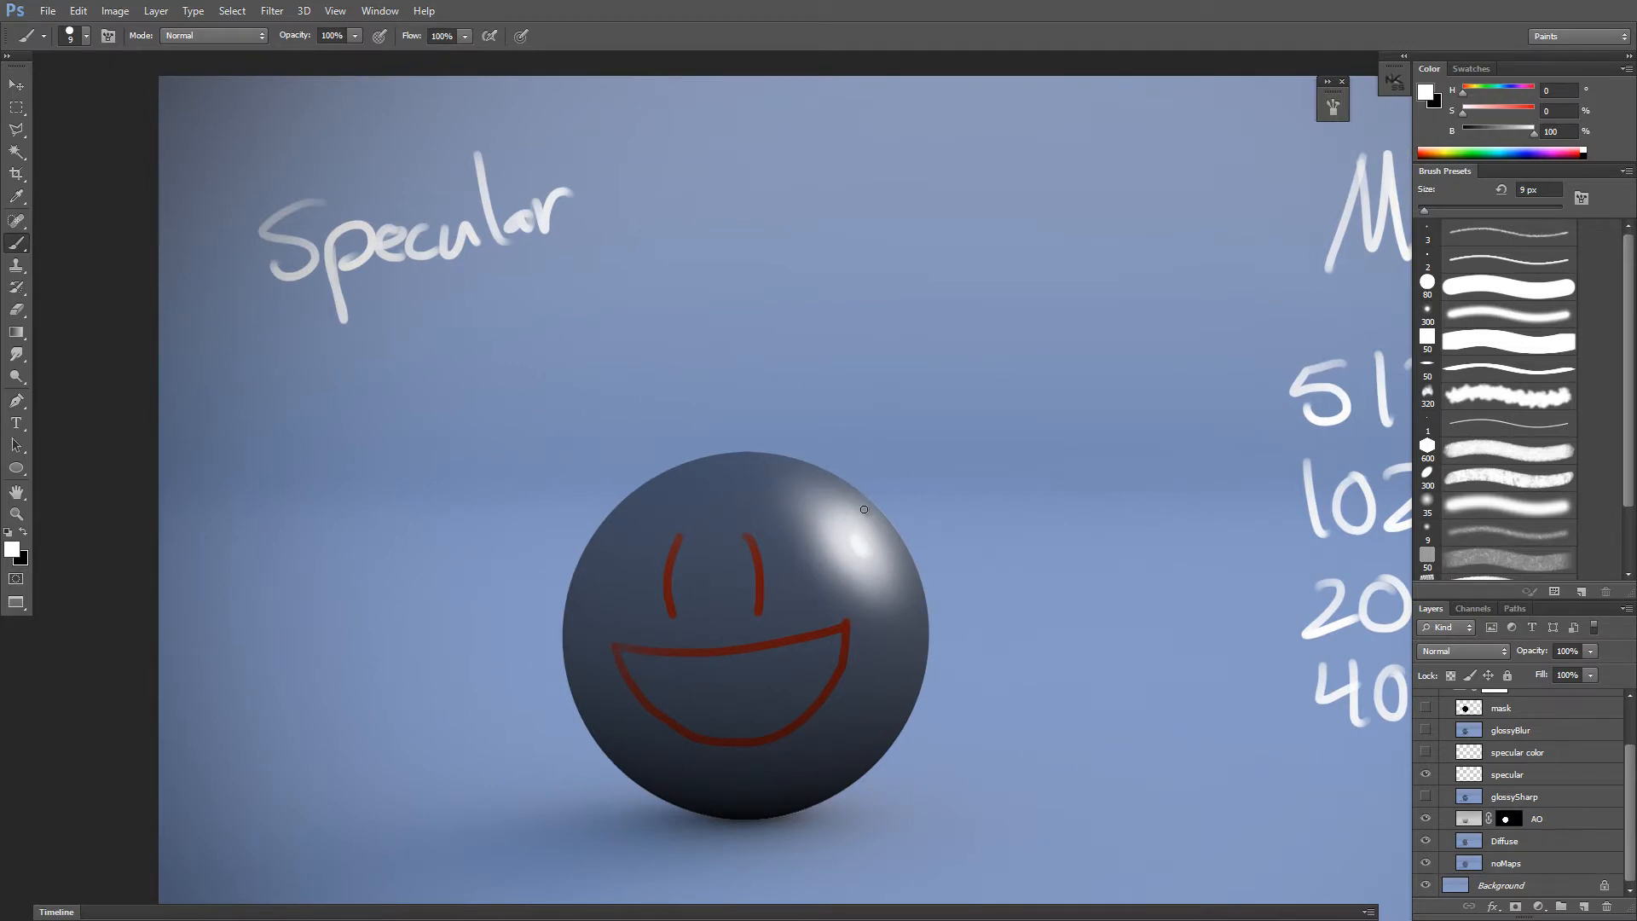
mouse_move(870, 417)
mouse_down()
mouse_move(871, 499)
mouse_move(896, 474)
mouse_up()
Step: Select the specular layer, fade its opacity to about 23%, and return it to 100%
click(1591, 652)
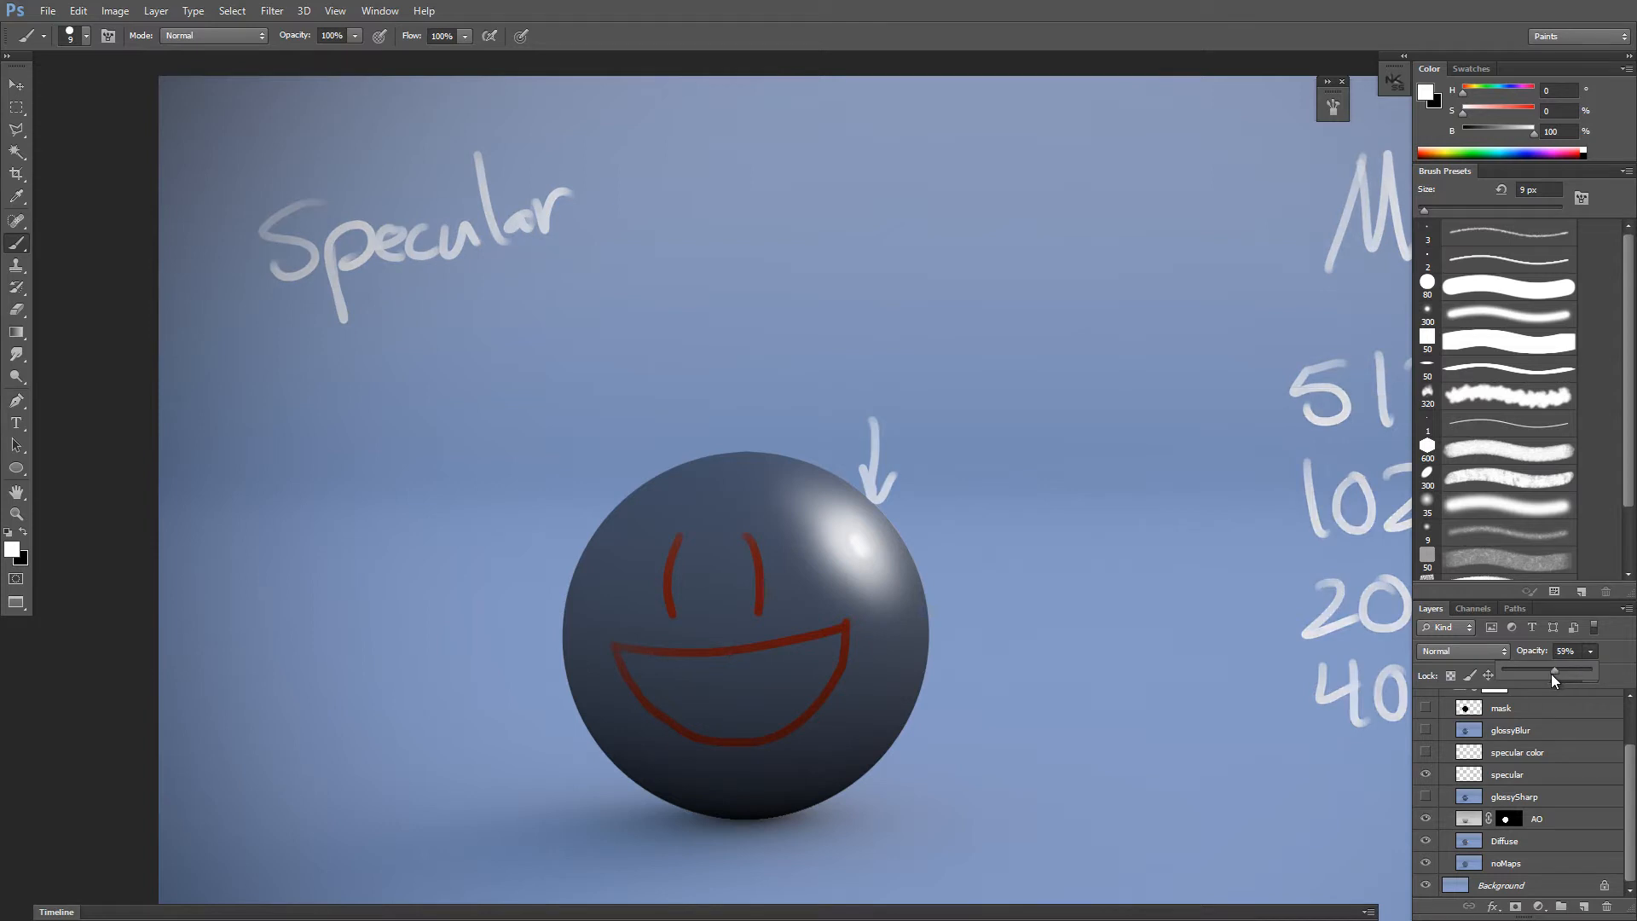
click(1526, 774)
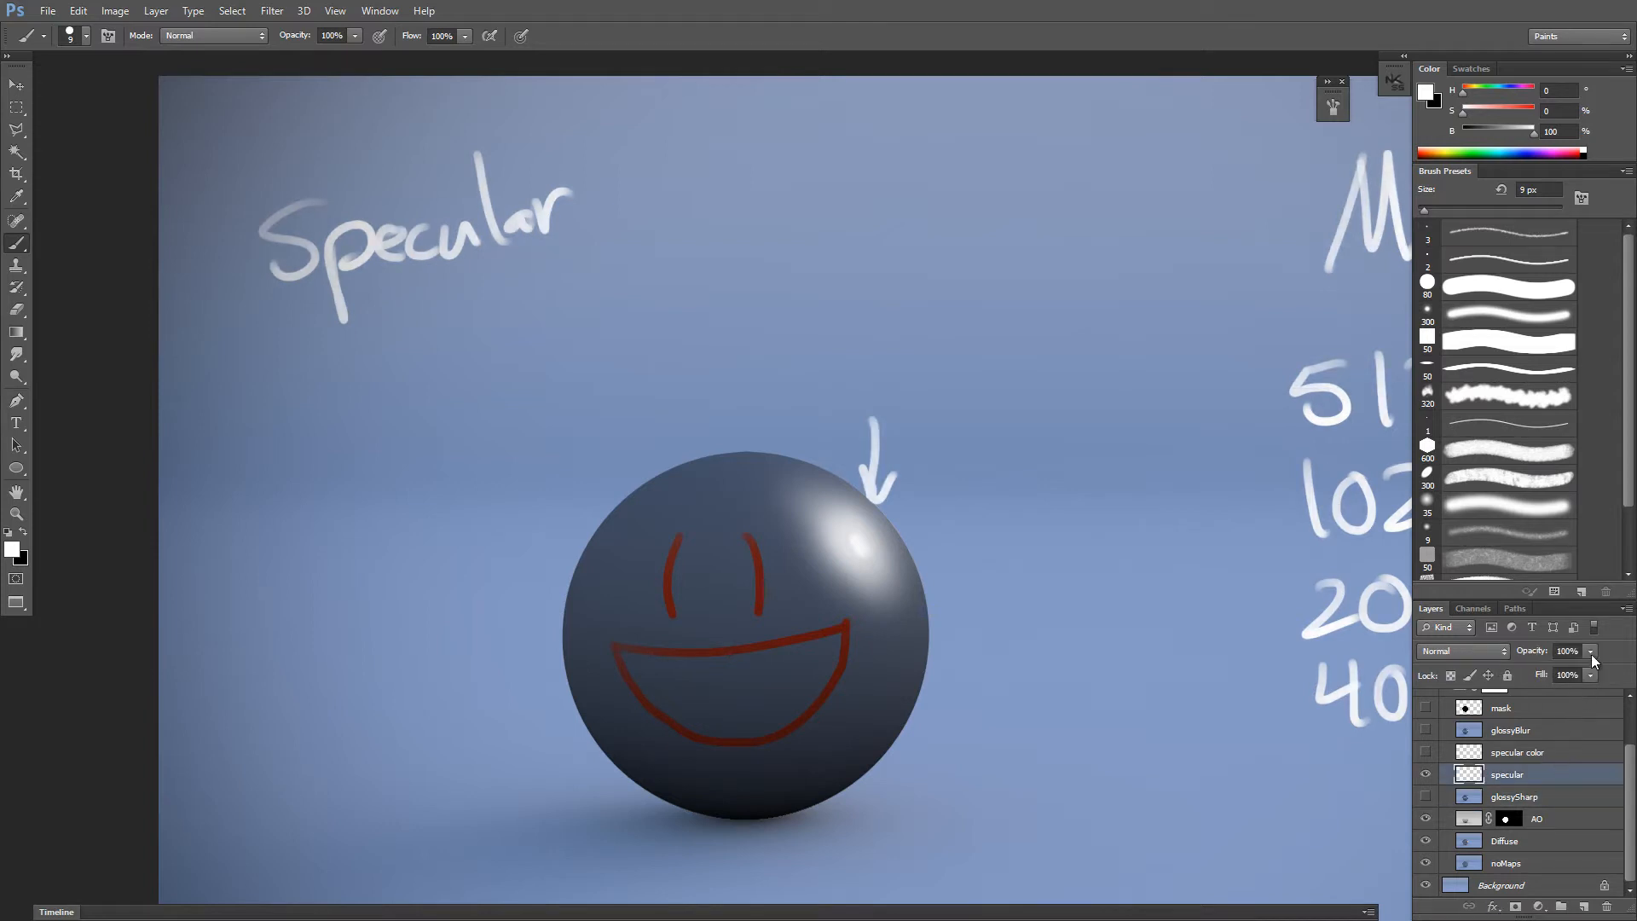
click(1590, 653)
drag(1560, 670, 1532, 671)
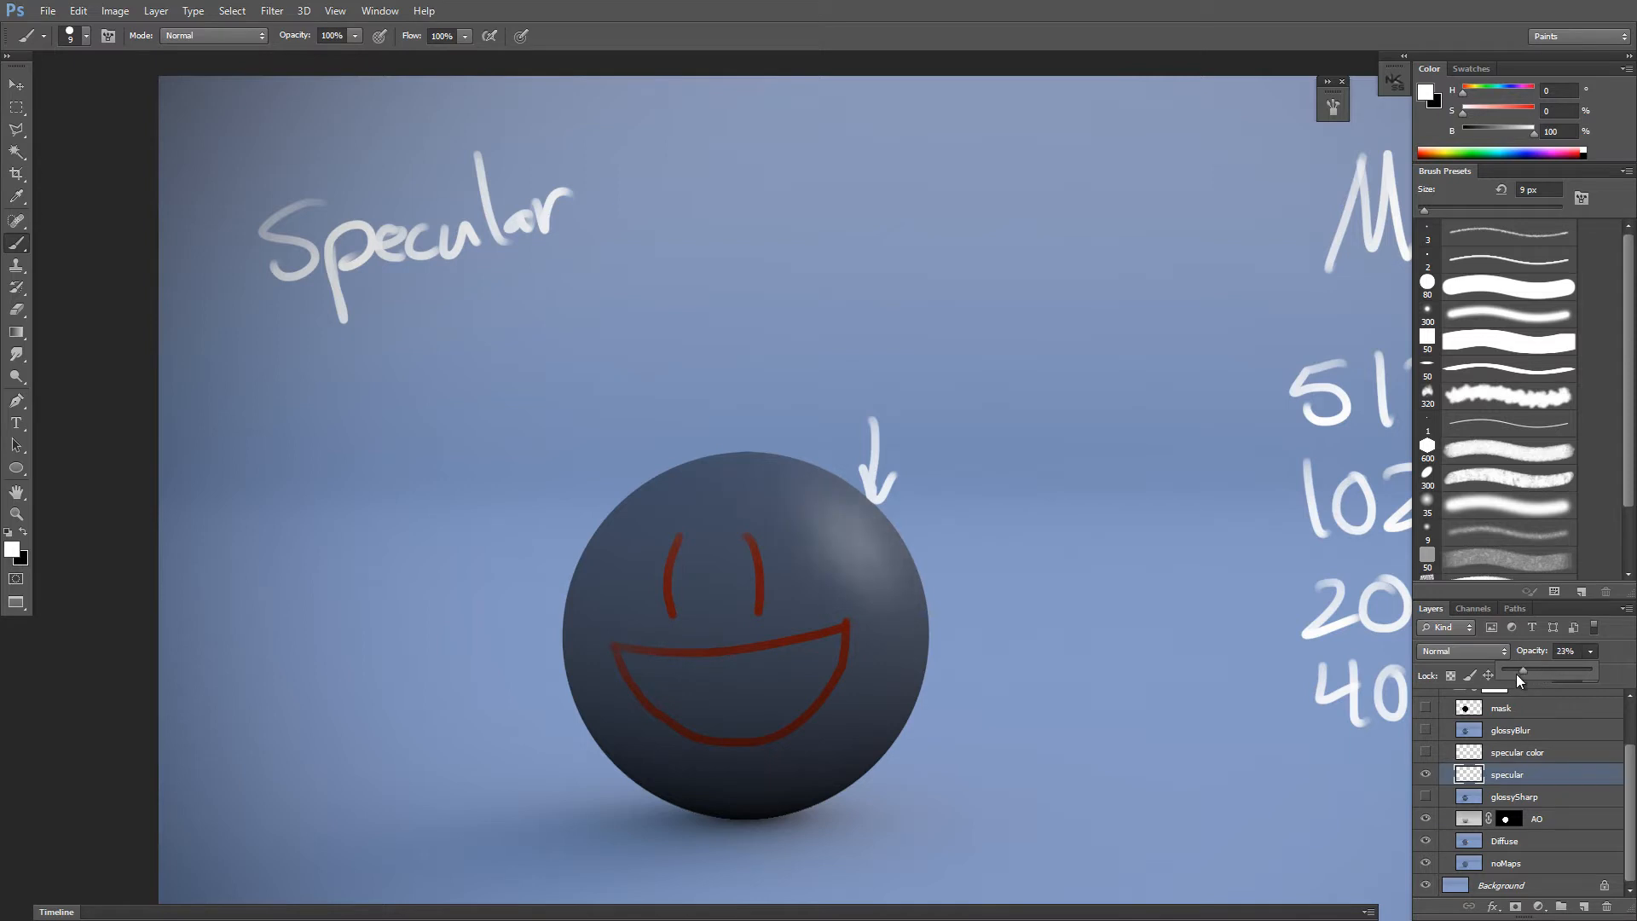
drag(1588, 681, 1594, 679)
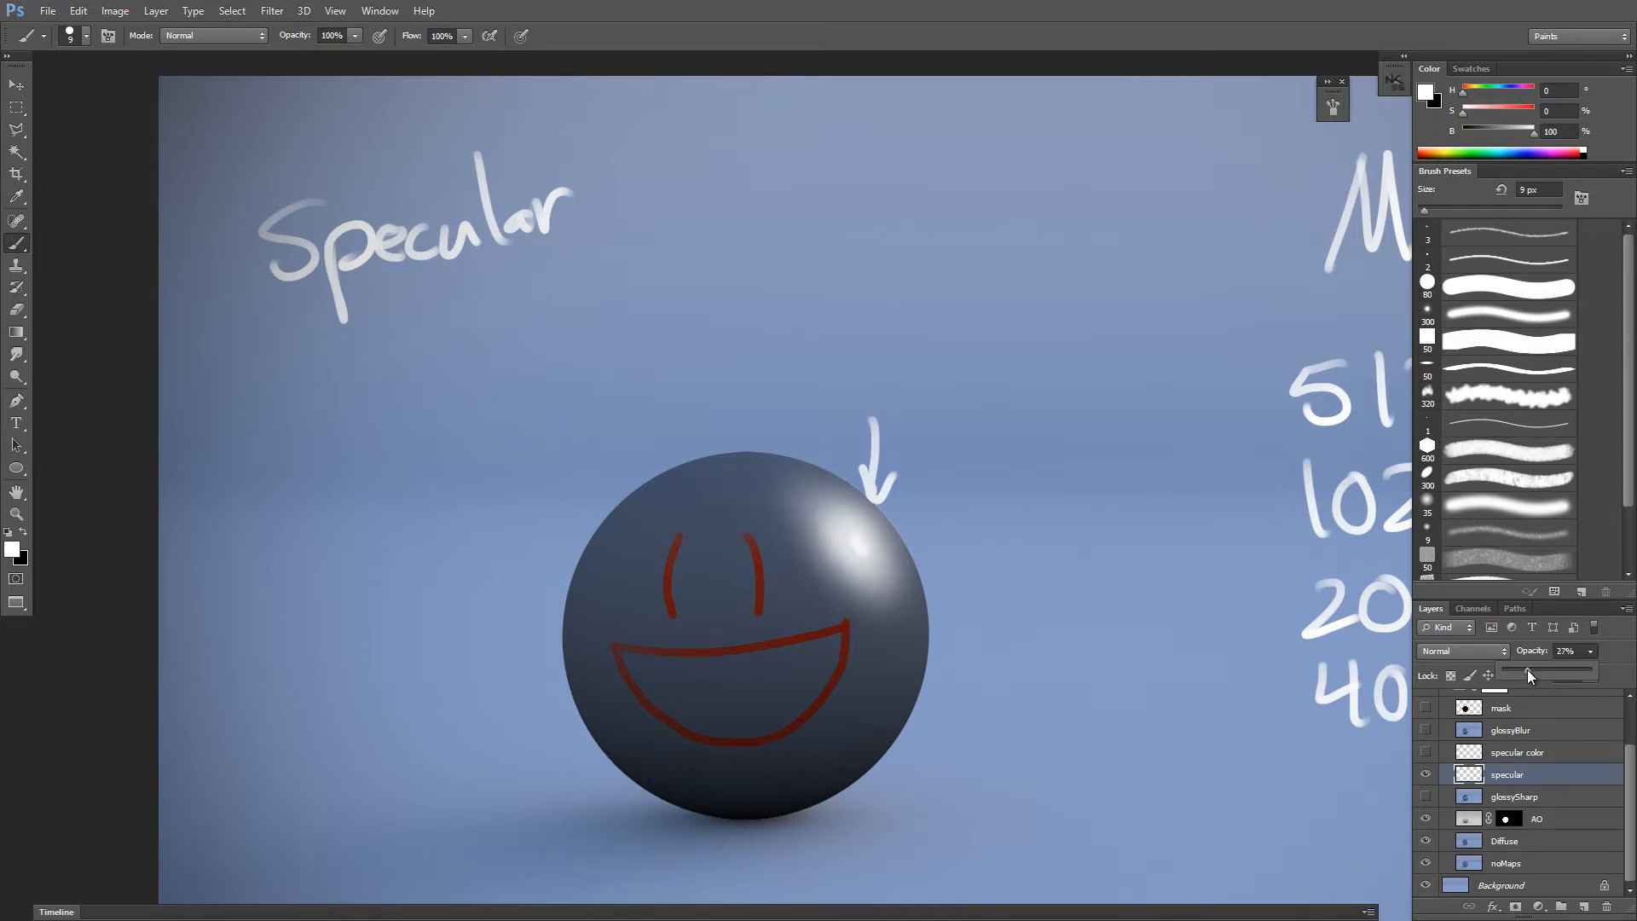
drag(1527, 671, 1596, 670)
Step: Hide the specular layer and show the specular color layer so the ball gets a green highlight
drag(783, 507, 829, 446)
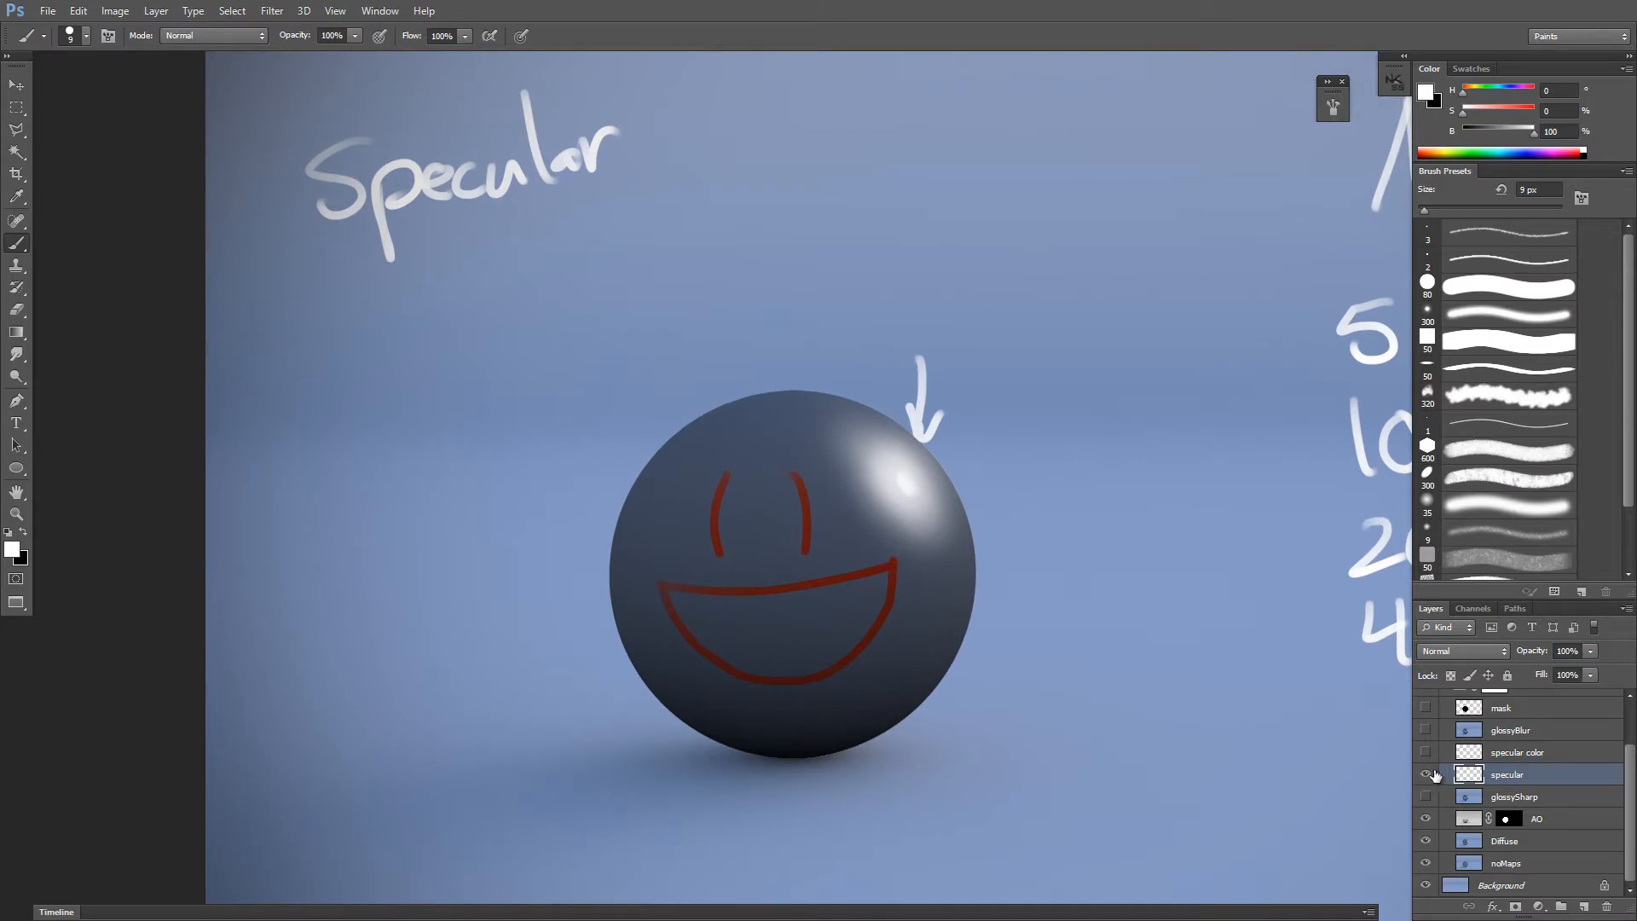
click(1425, 775)
click(1425, 751)
drag(926, 460, 932, 513)
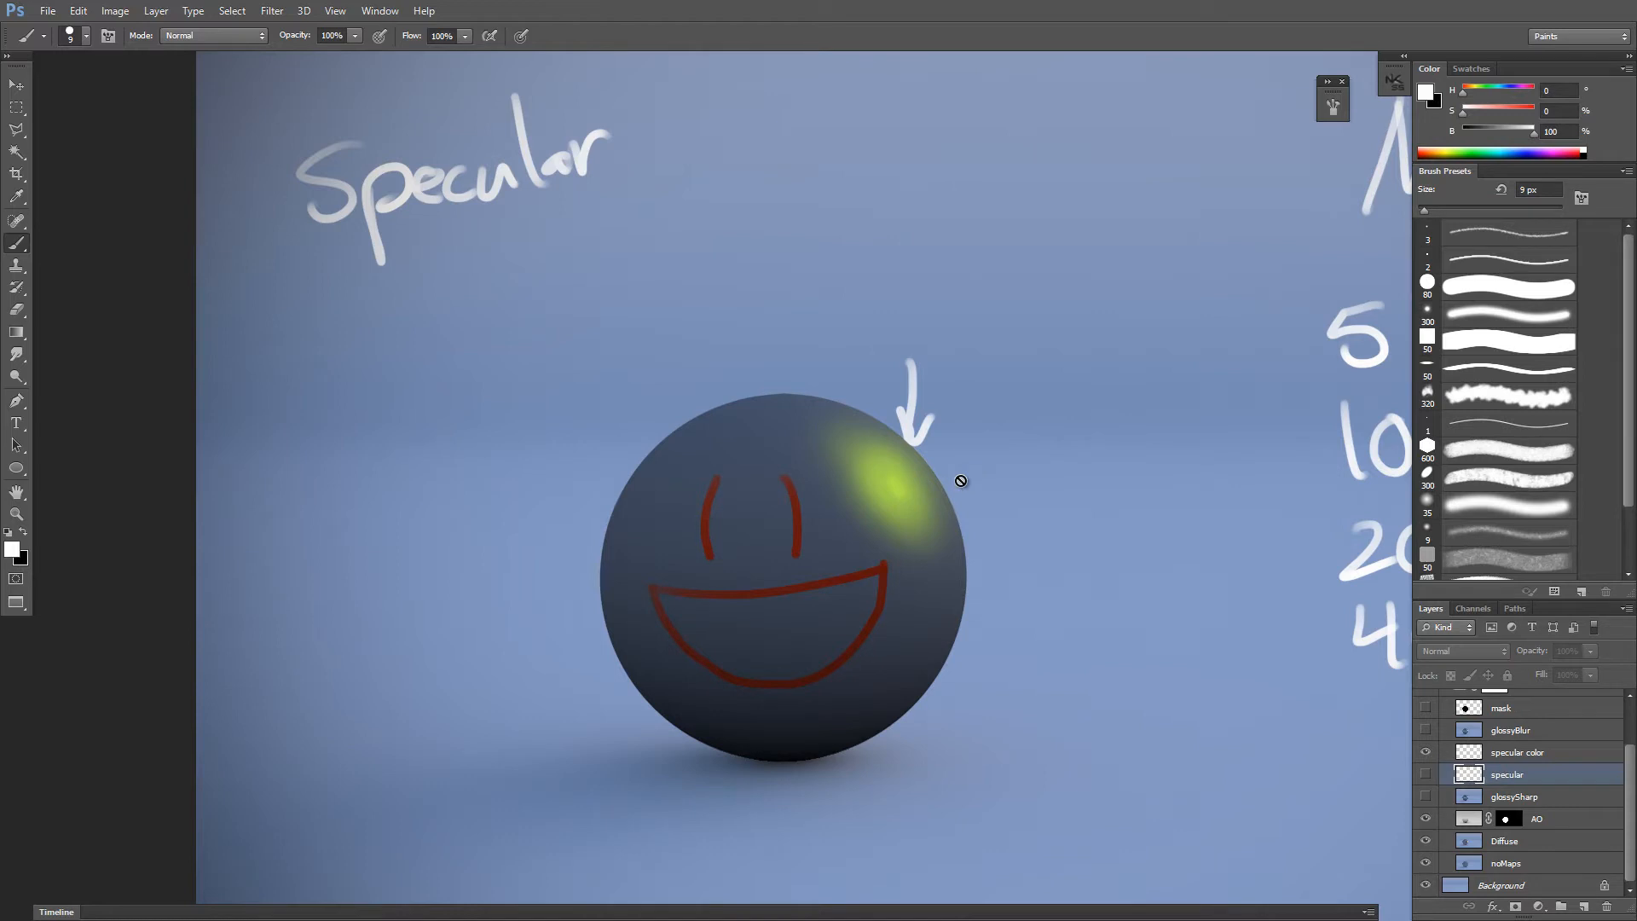
Step: Hide the specular color, AO and Diffuse layers, leaving the plain ball
scroll(1619, 799, up, 3)
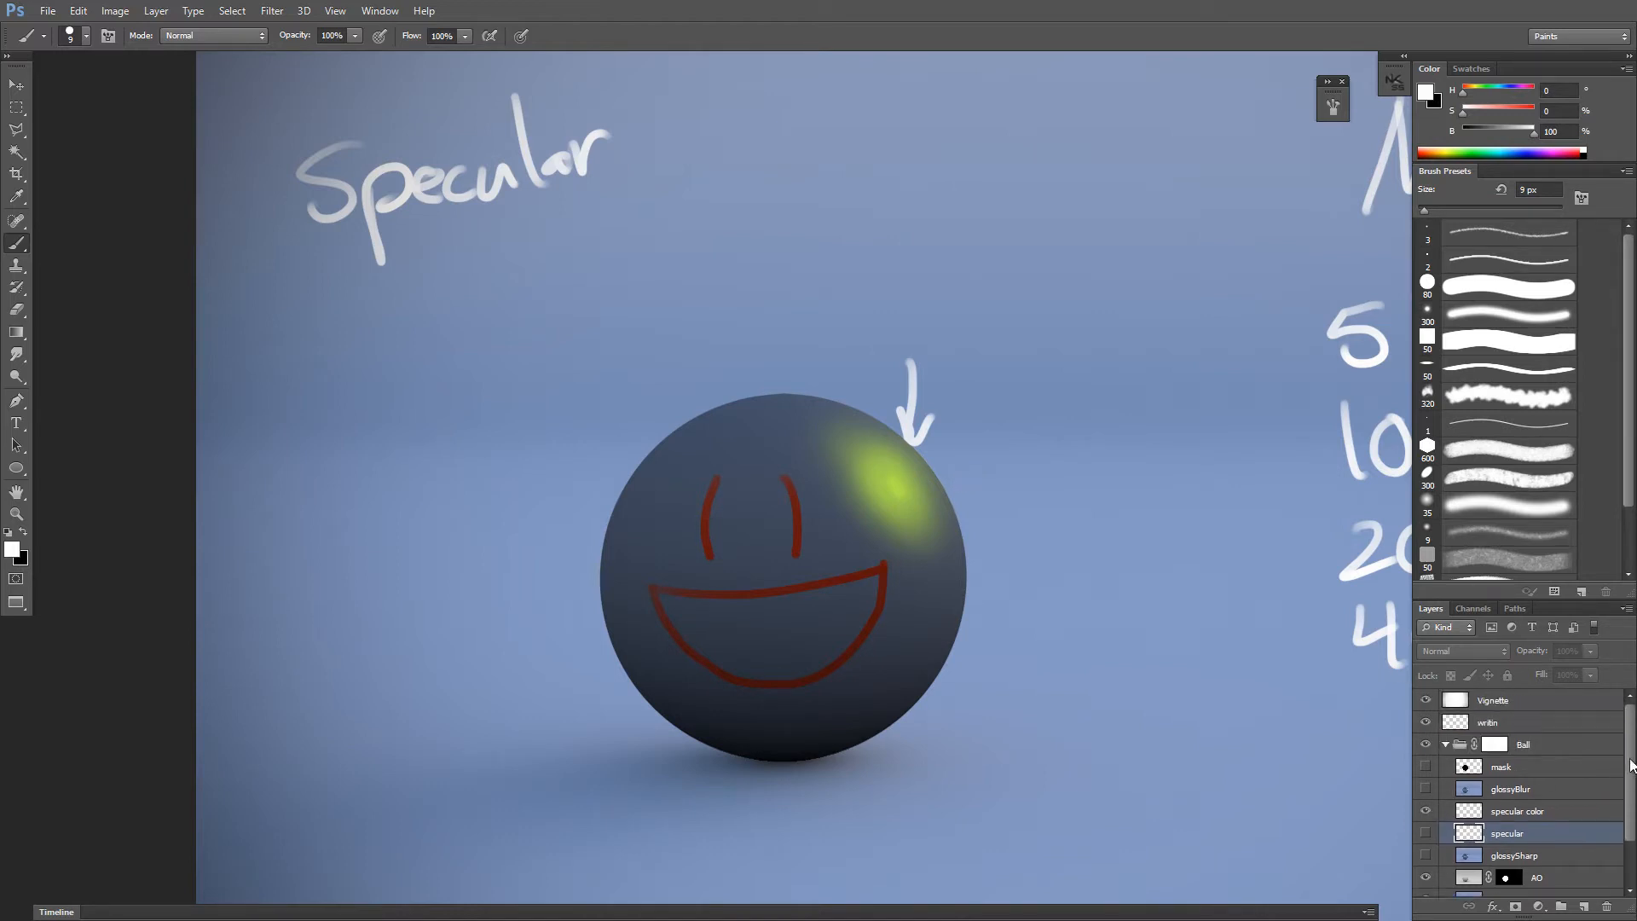
scroll(1630, 765, down, 3)
click(1425, 752)
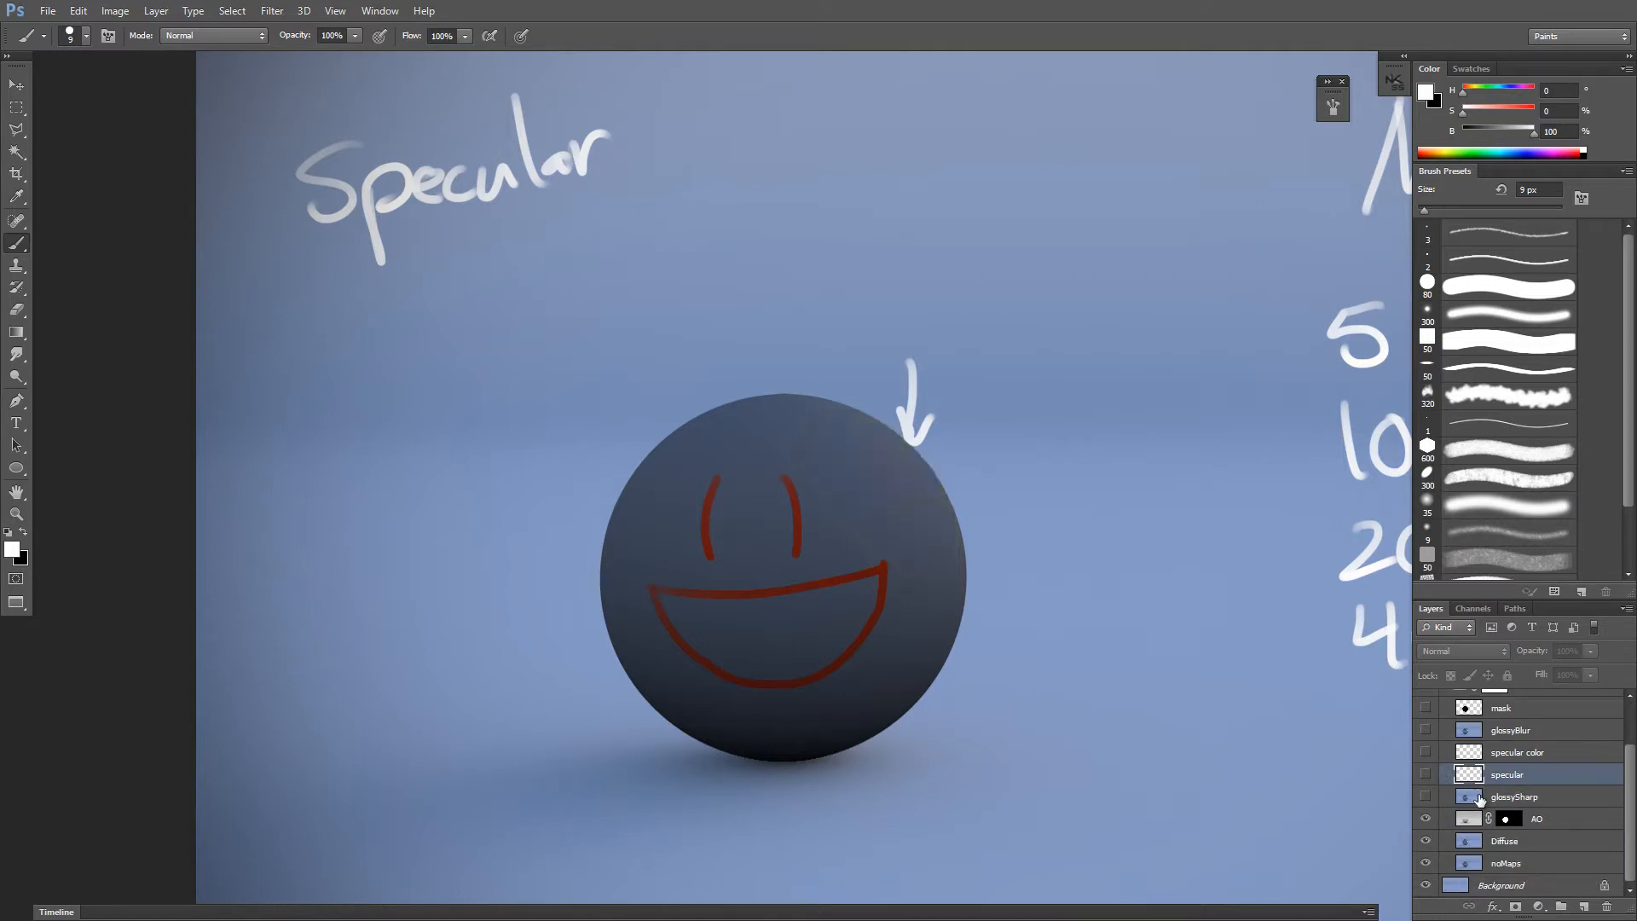
click(1424, 819)
click(1424, 841)
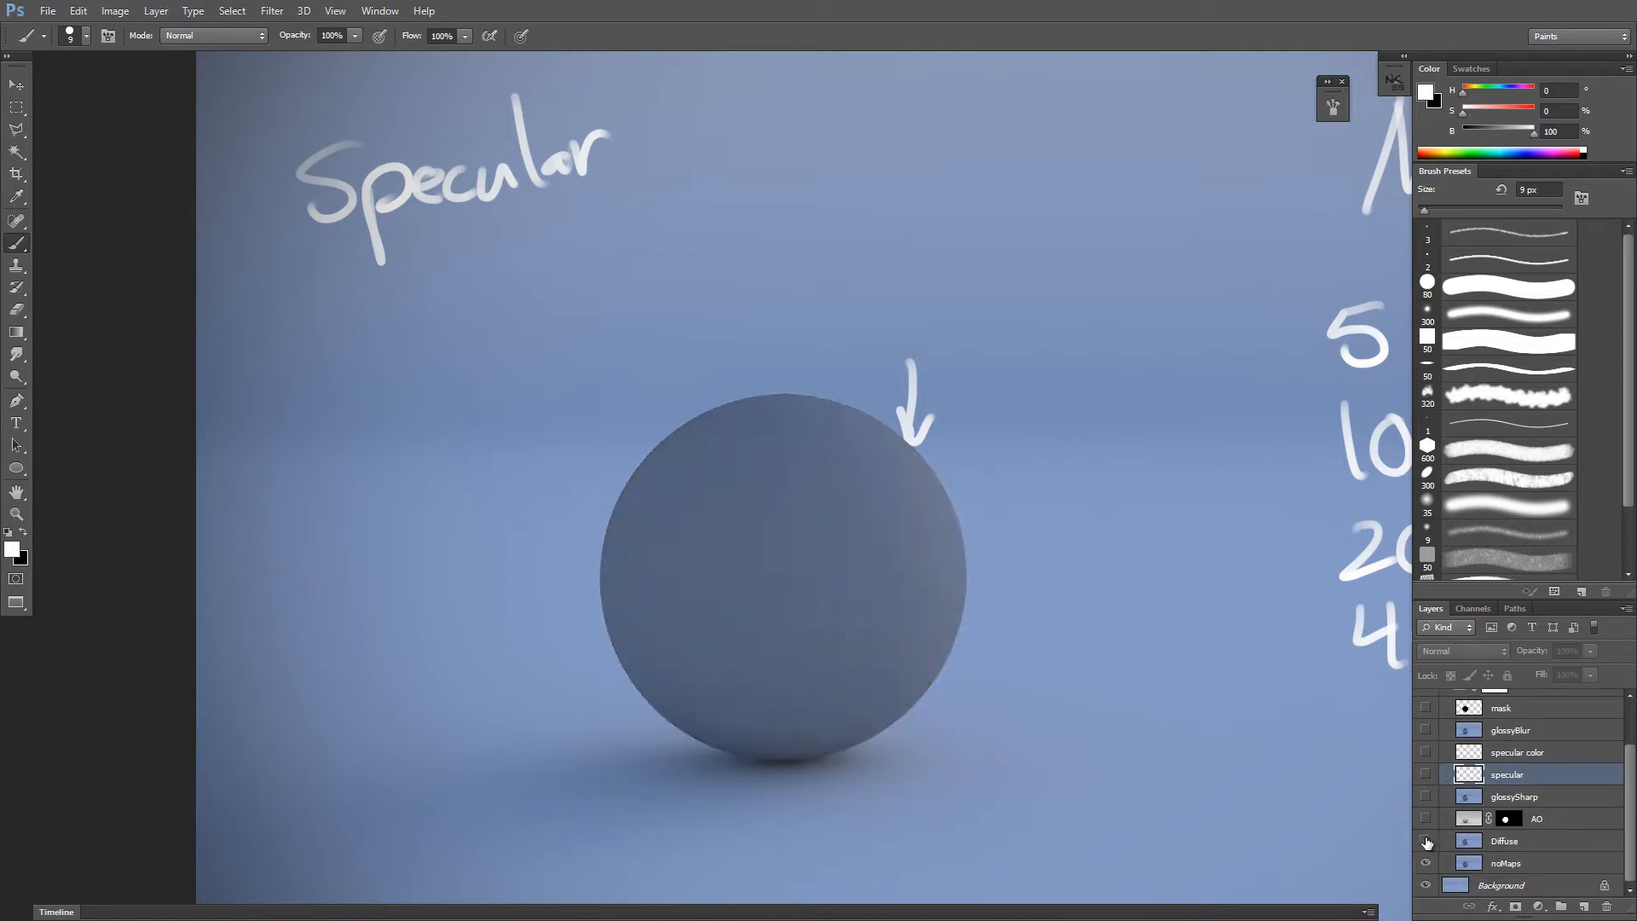
Step: On the writin layer, erase the arrow and the handwritten Specular label, enlarging the eraser to 150 px for the label
scroll(1630, 795, up, 3)
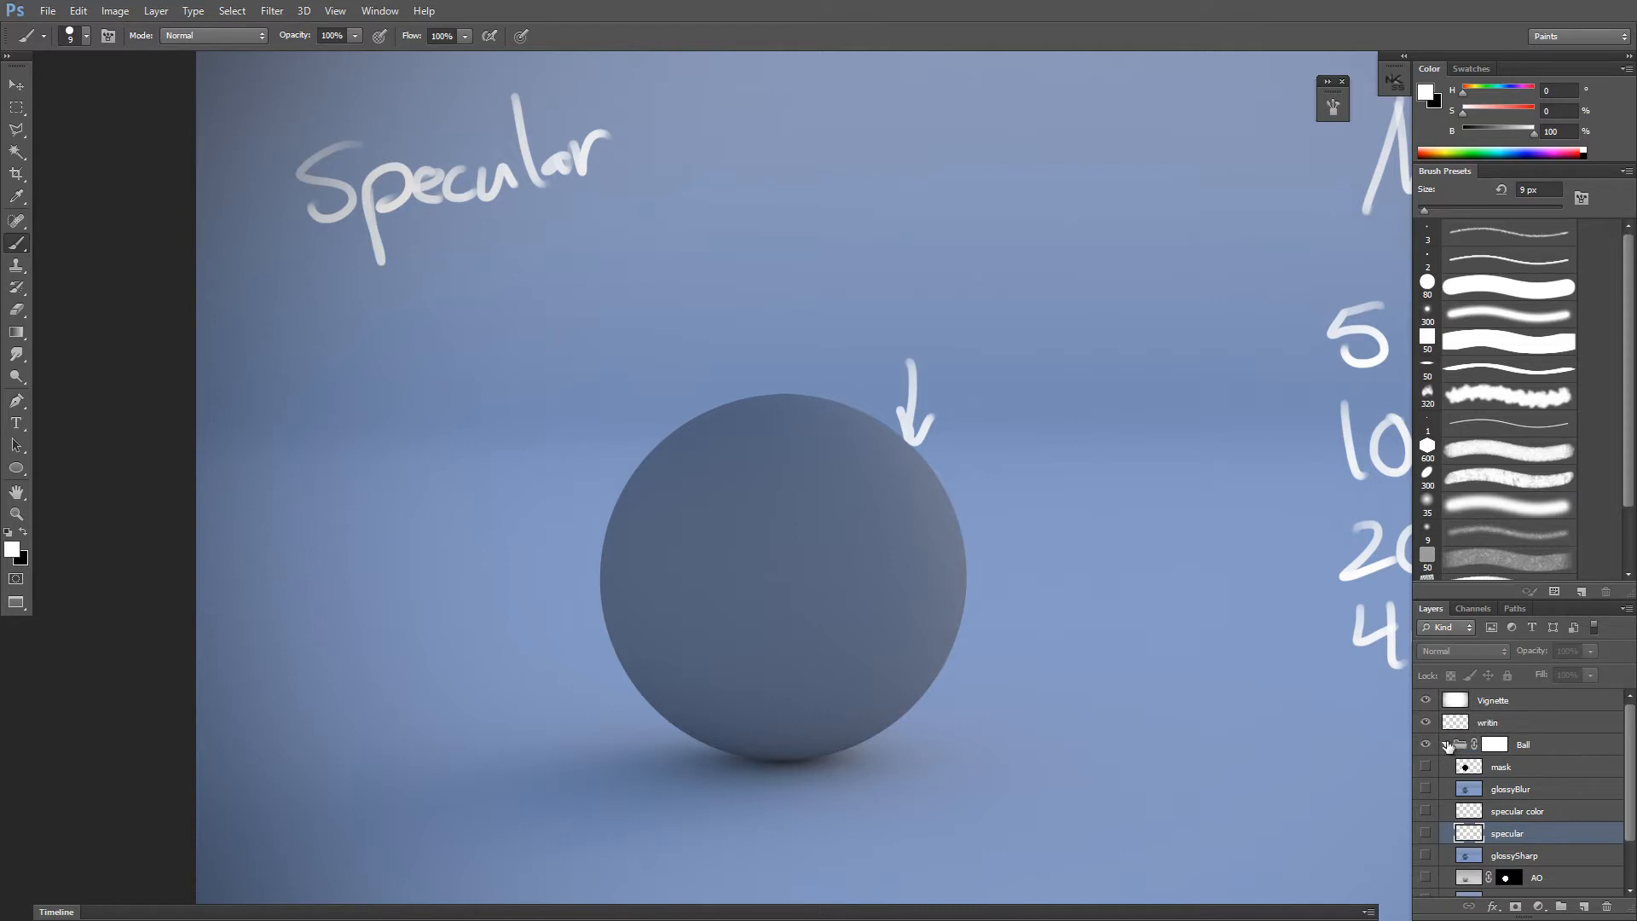
click(1500, 723)
key(e)
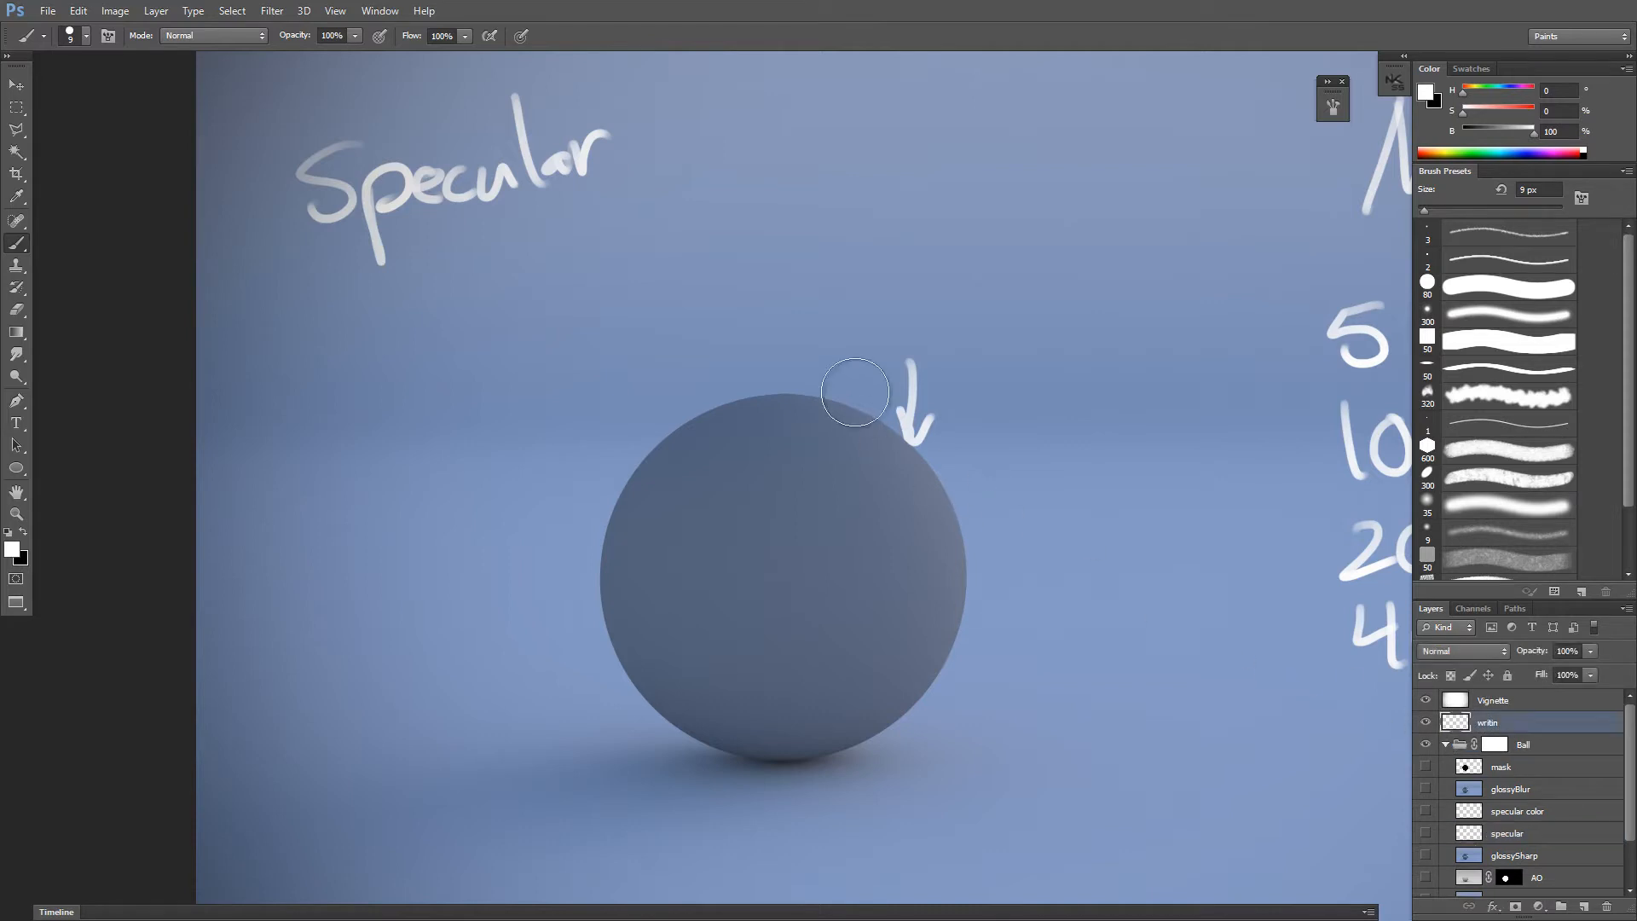
drag(811, 329, 936, 434)
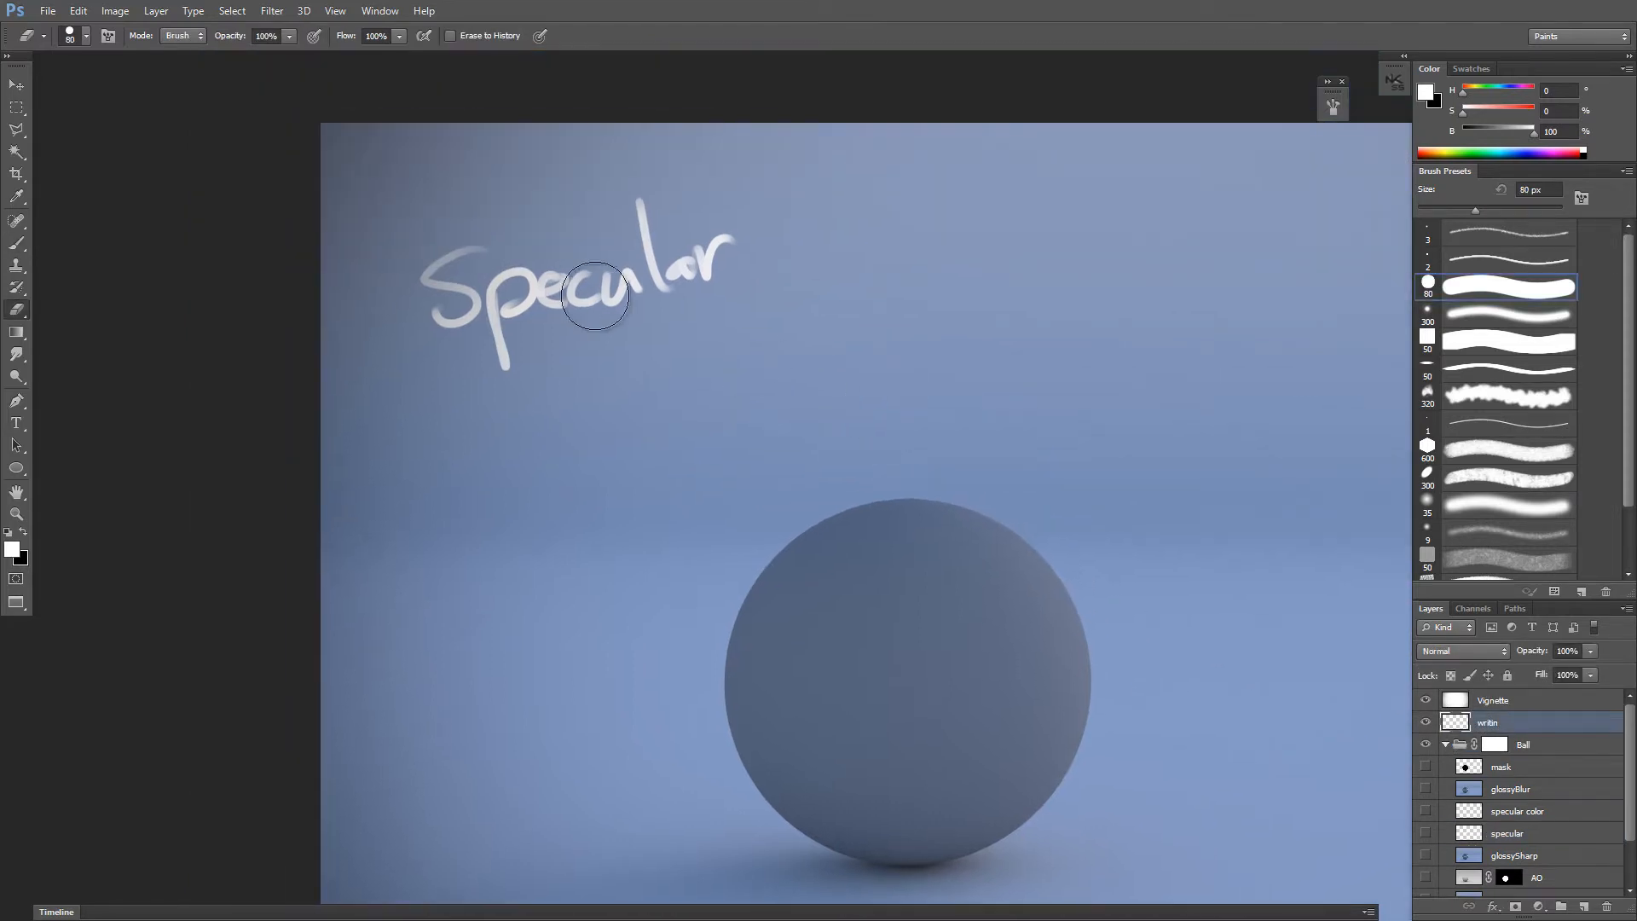
key(])
key(])
key(])
key(])
key(])
mouse_move(676, 274)
mouse_down()
mouse_move(474, 310)
mouse_move(486, 365)
mouse_up()
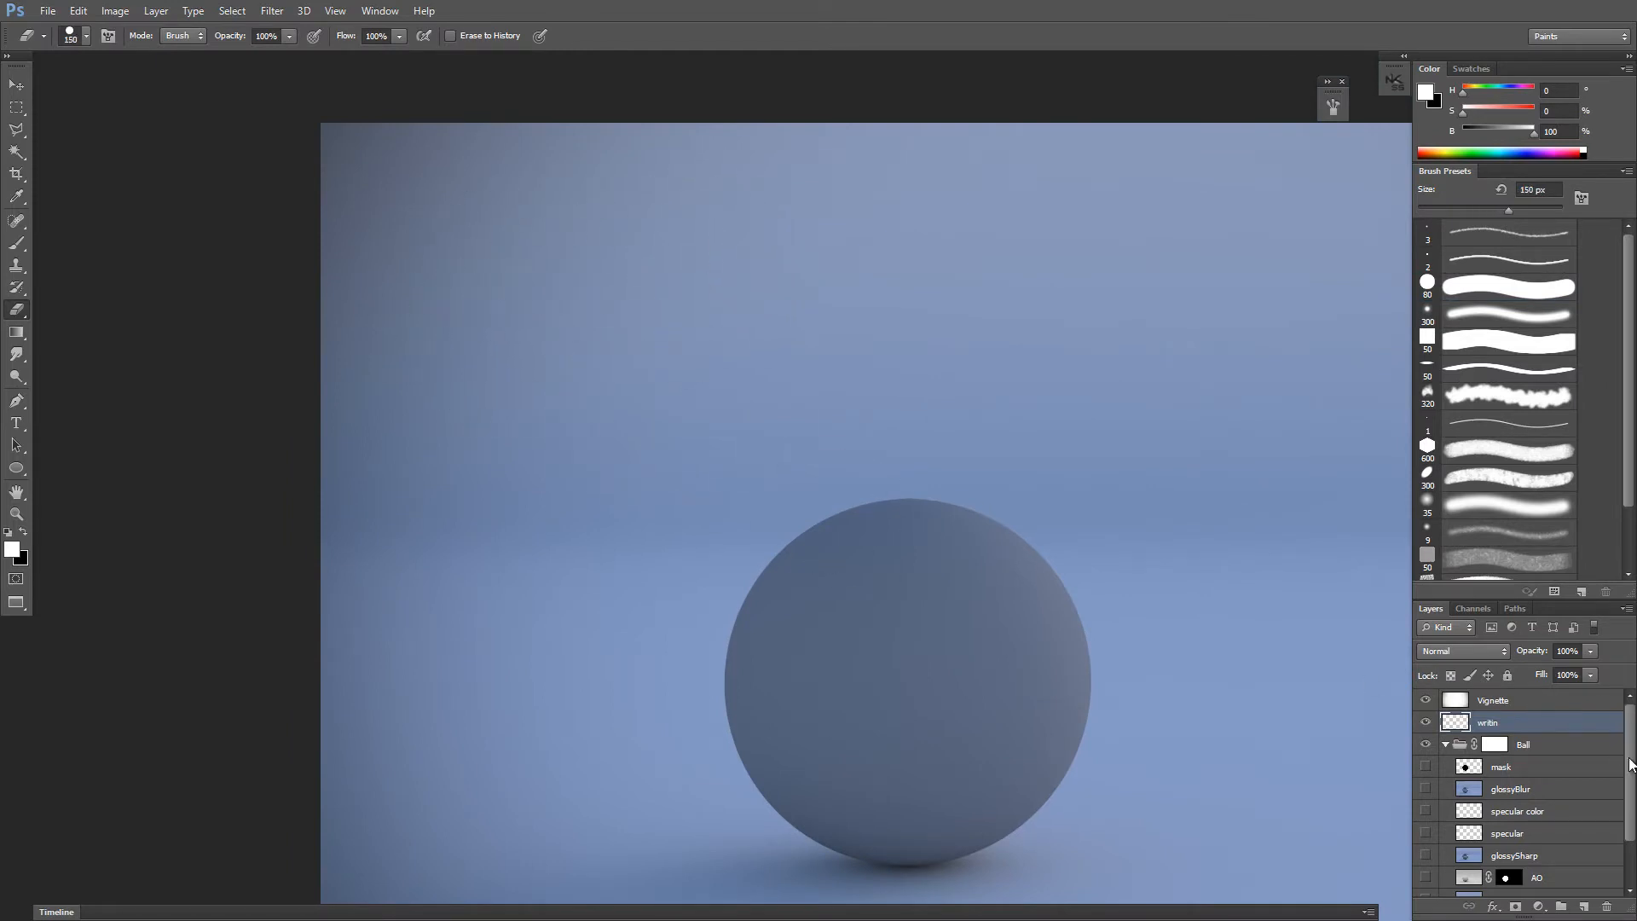
Step: Make the glossySharp layer visible to put a crisp reflection on the ball
scroll(1630, 763, down, 3)
click(1425, 797)
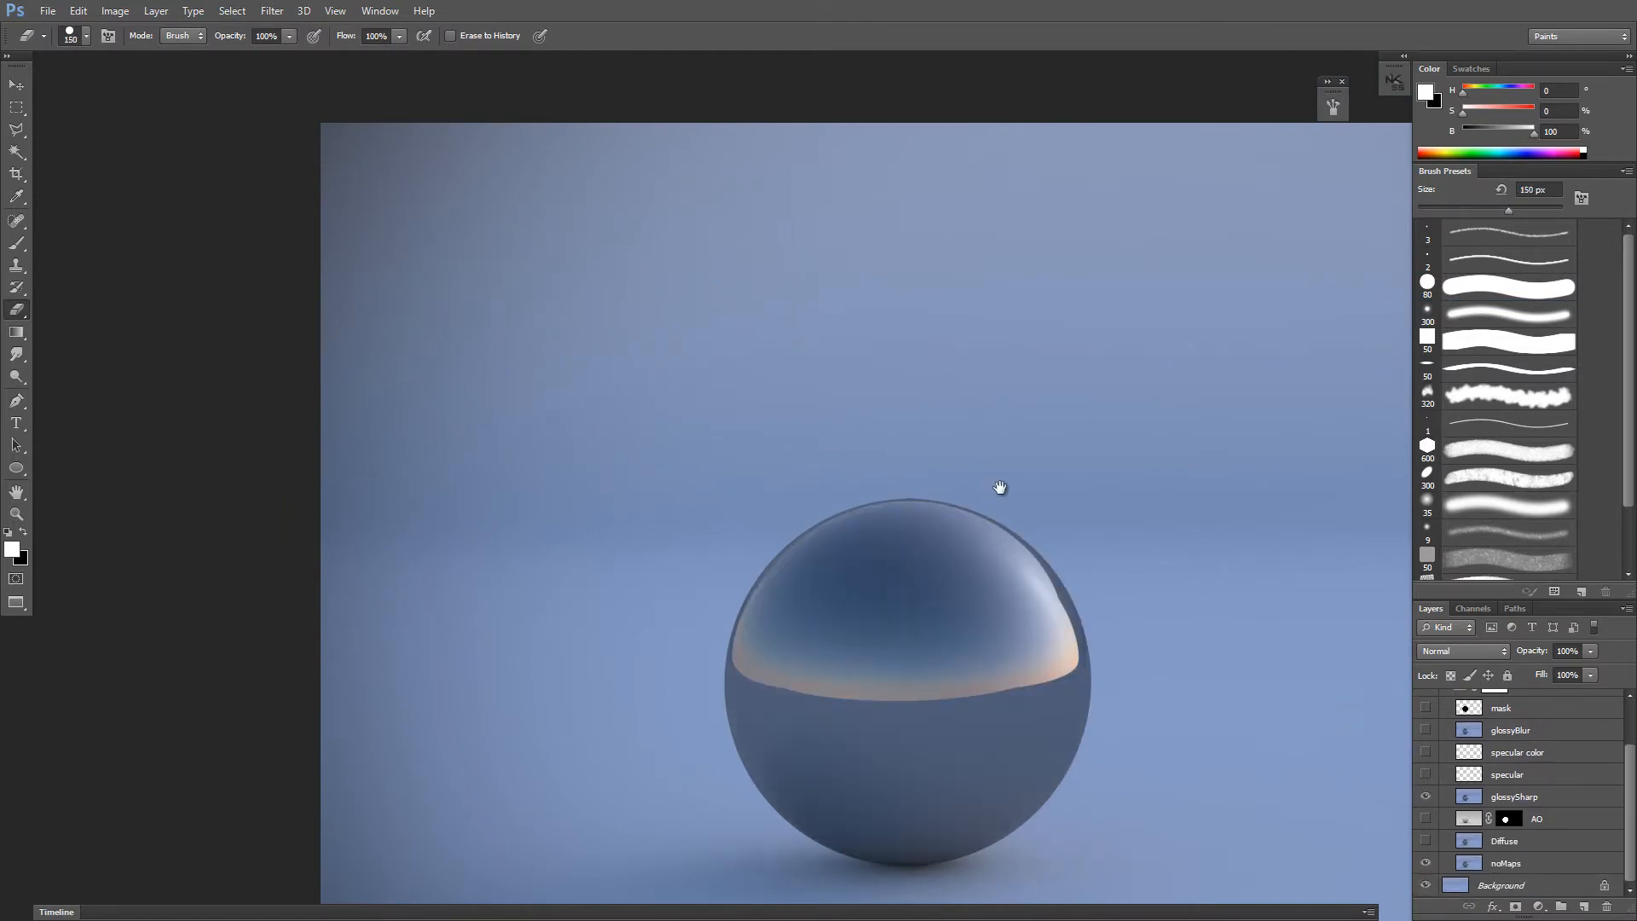
drag(998, 486, 912, 373)
Step: Handwrite the label Gloss in white above the ball with the 9 px brush
key(b)
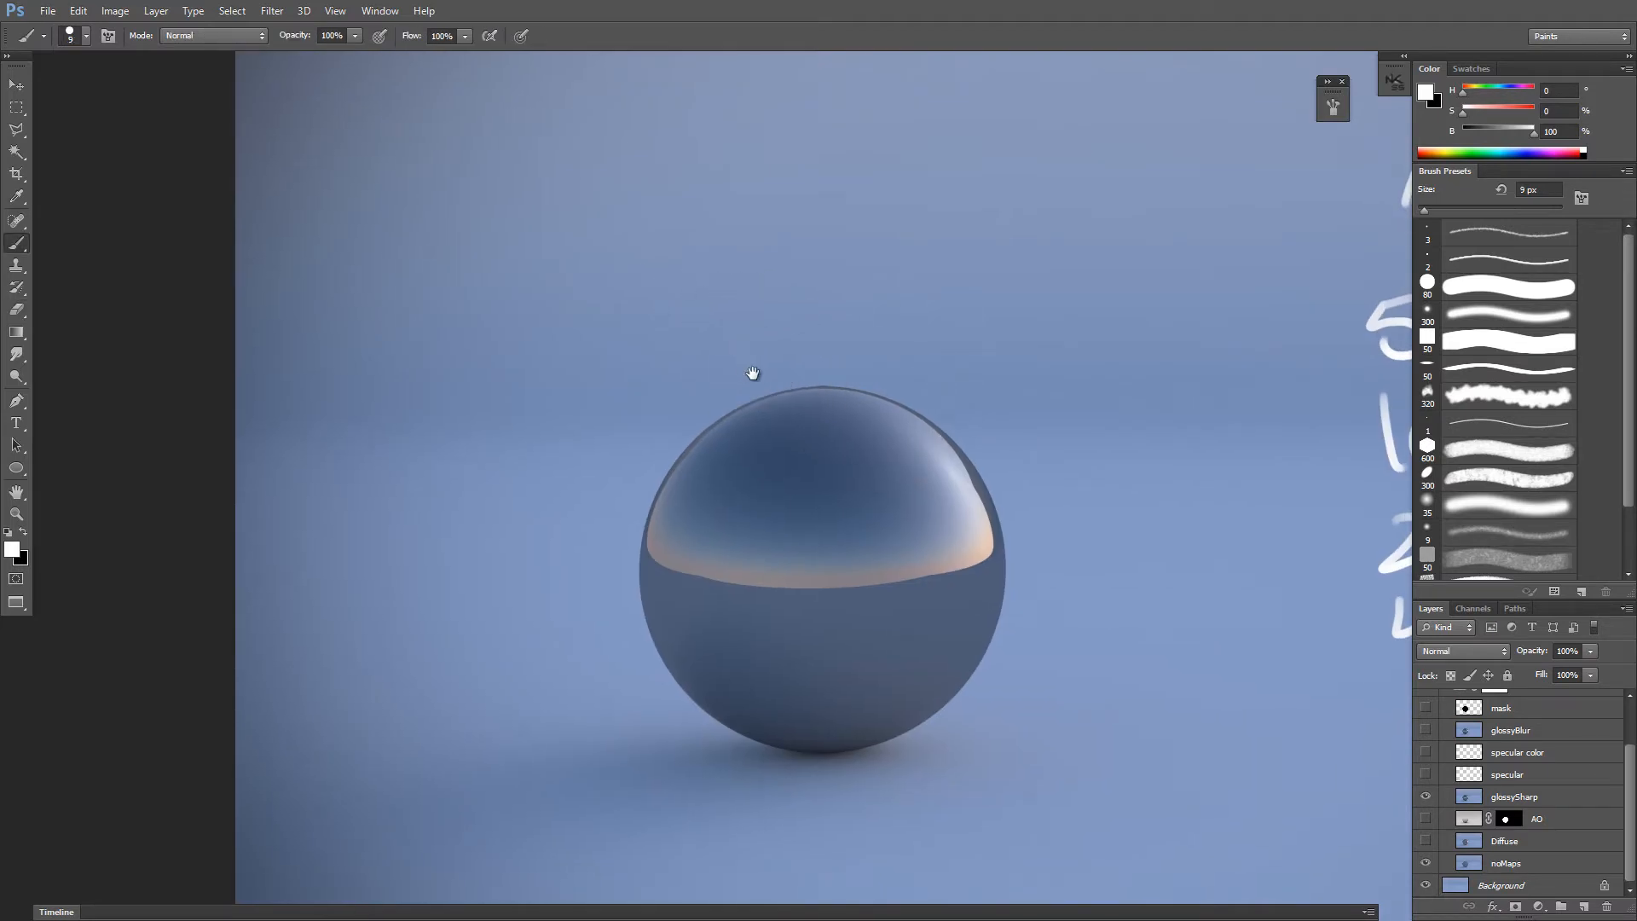
mouse_move(751, 373)
mouse_down()
mouse_move(657, 322)
mouse_move(588, 318)
mouse_move(793, 362)
mouse_move(828, 426)
mouse_move(647, 325)
mouse_move(734, 318)
mouse_move(804, 376)
mouse_move(775, 376)
mouse_move(807, 426)
mouse_move(815, 391)
mouse_up()
mouse_move(790, 333)
mouse_down()
mouse_move(771, 391)
mouse_move(757, 365)
mouse_up()
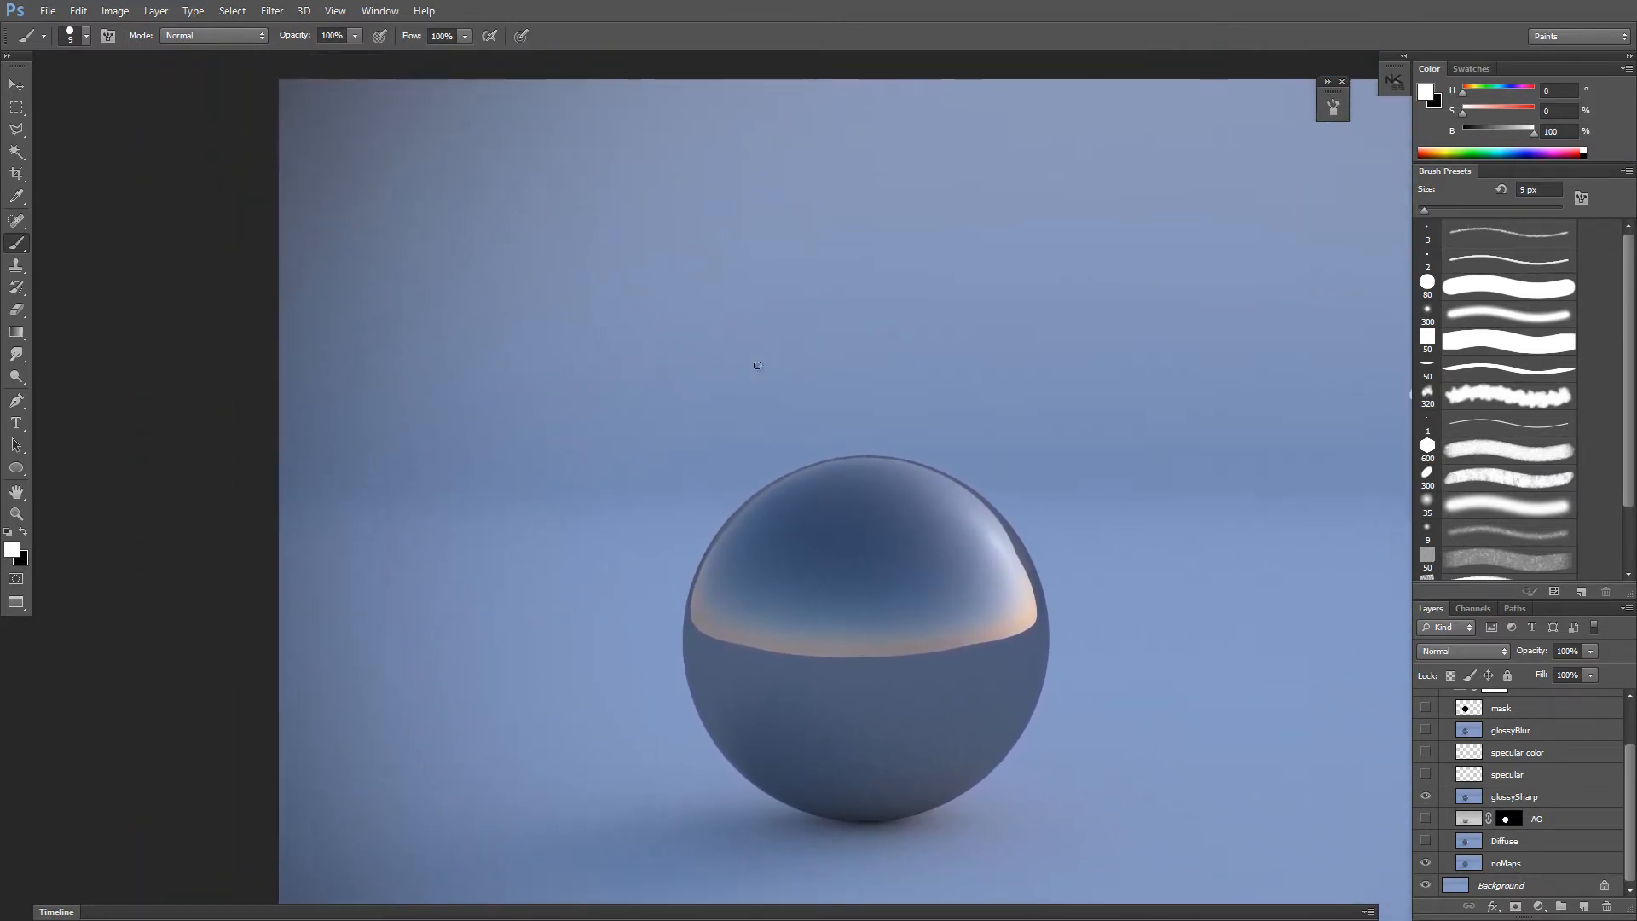
mouse_move(427, 201)
mouse_down()
mouse_move(465, 271)
mouse_move(431, 274)
mouse_up()
drag(501, 176, 509, 302)
drag(546, 266, 583, 282)
drag(612, 252, 633, 269)
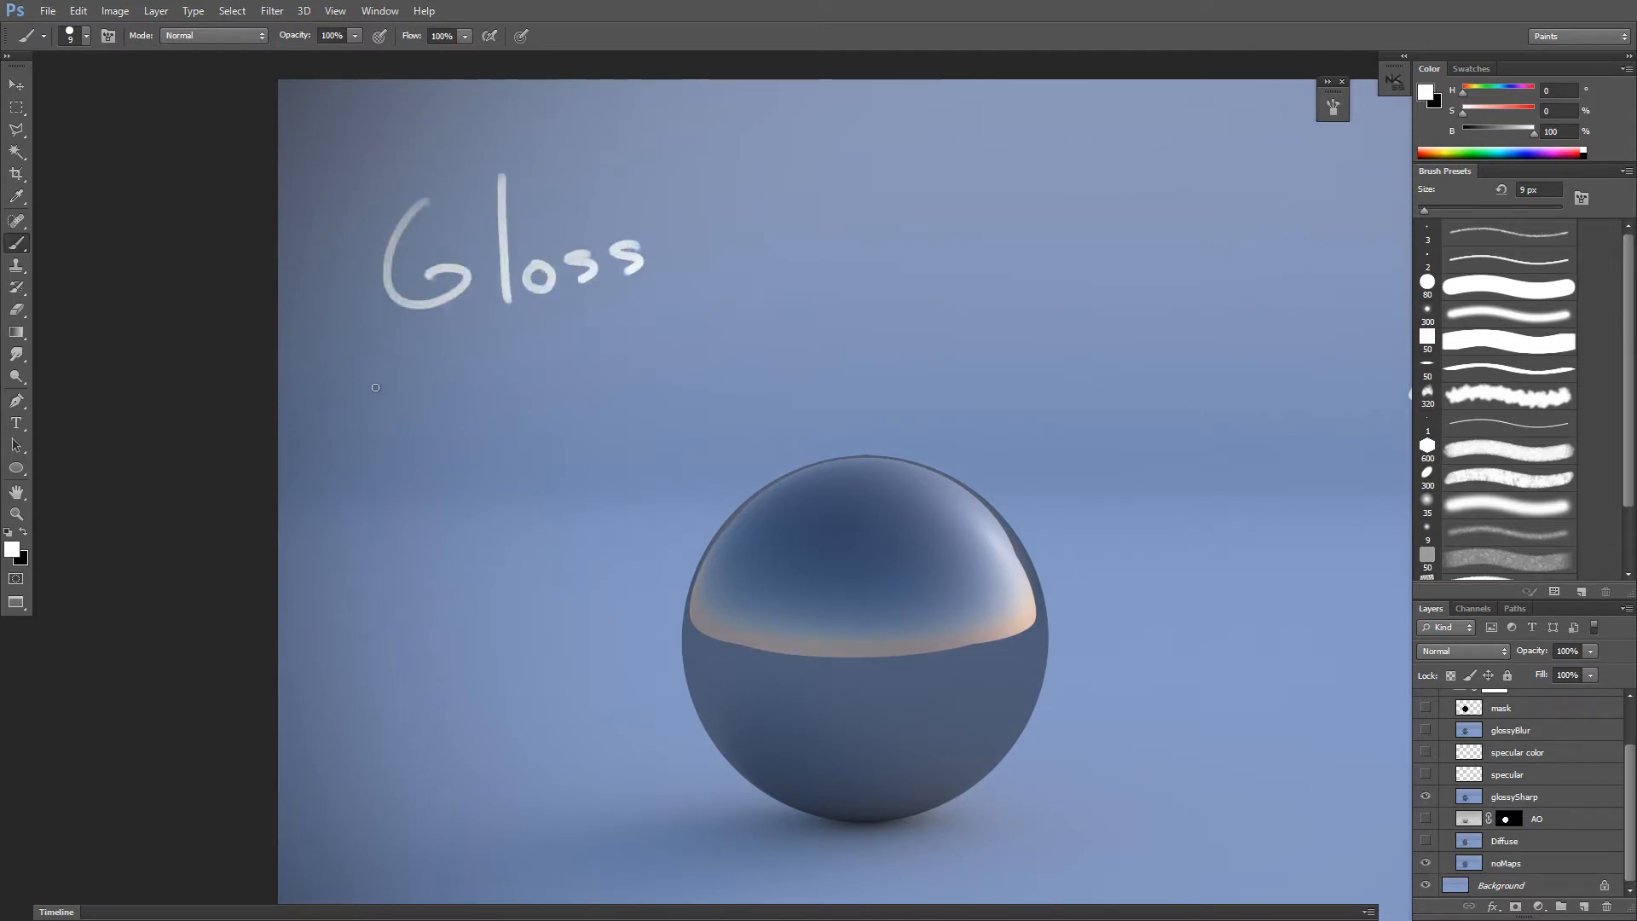
Step: Handwrite black/white beneath the Gloss label
drag(347, 352, 361, 439)
mouse_move(403, 357)
mouse_down()
mouse_move(409, 438)
mouse_move(493, 422)
mouse_up()
drag(503, 335, 538, 398)
drag(563, 327, 537, 425)
drag(565, 388, 611, 382)
drag(618, 322, 645, 381)
drag(651, 365, 650, 381)
drag(649, 328, 667, 377)
mouse_move(652, 362)
mouse_down()
mouse_move(689, 361)
mouse_move(548, 315)
mouse_move(610, 338)
mouse_up()
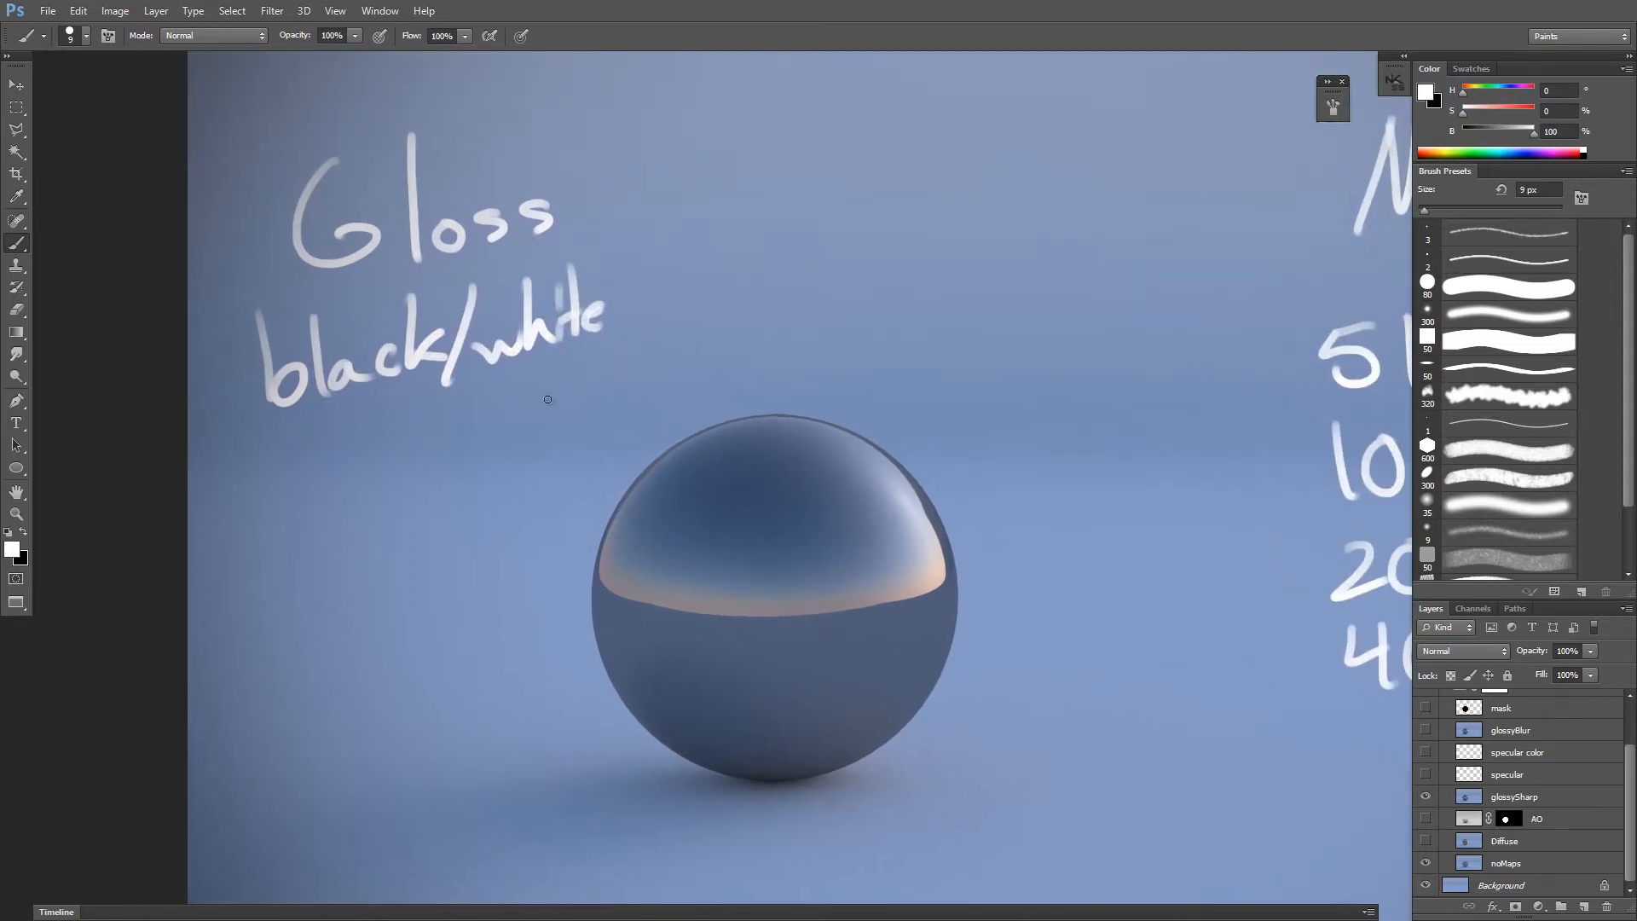
Step: Draw a white arrow from below the black/white note toward the ball's edge
drag(527, 396, 475, 424)
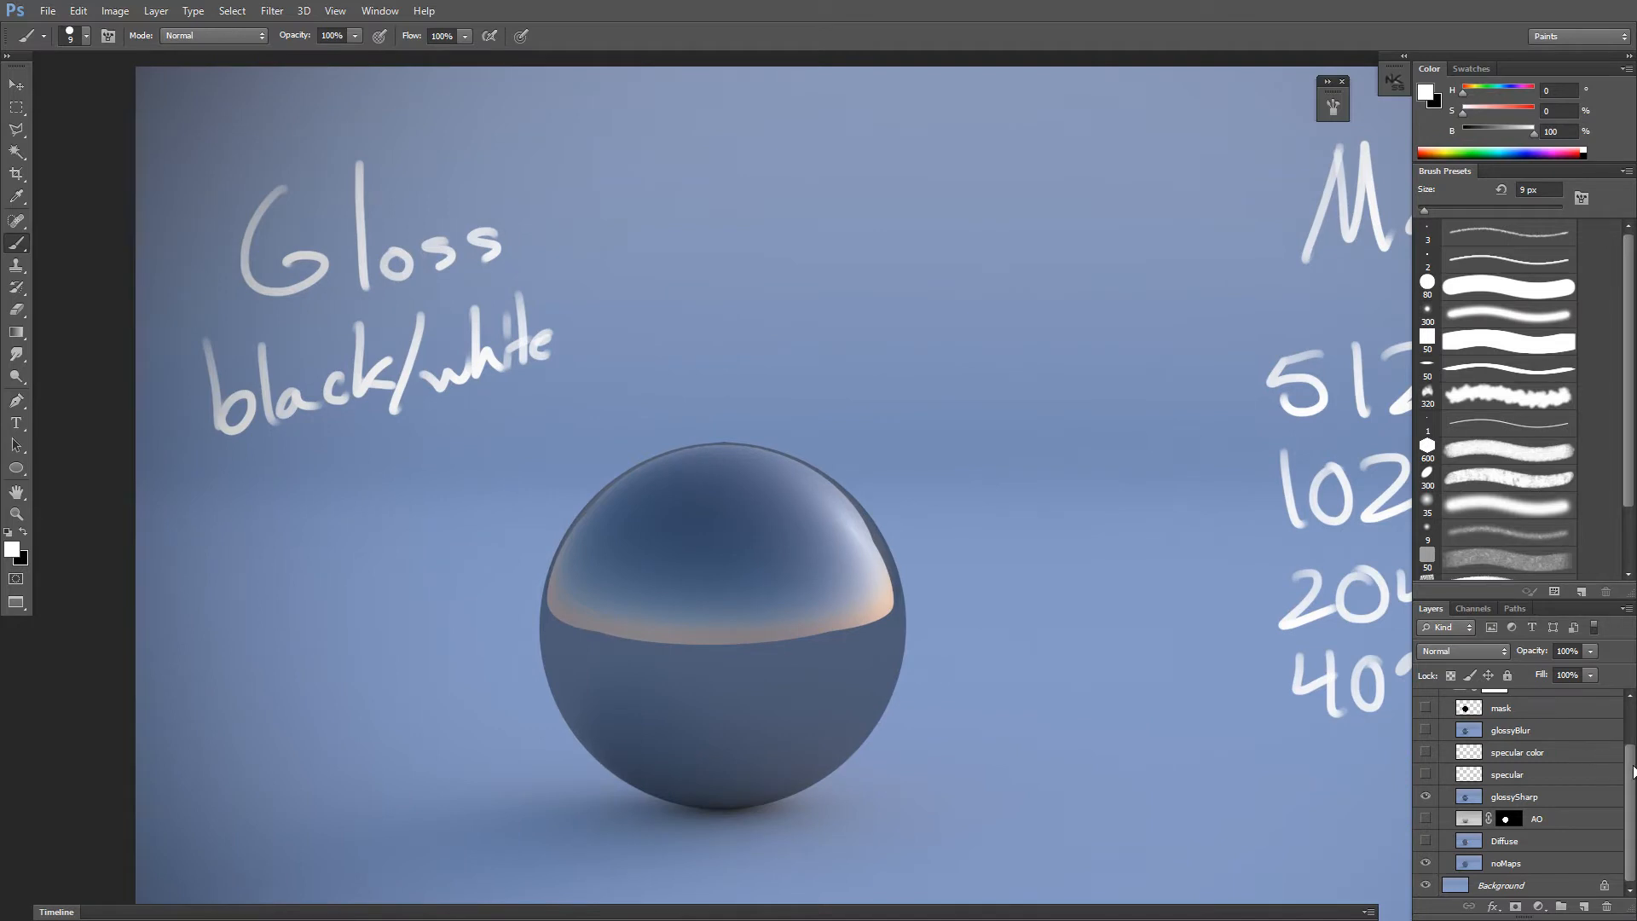
scroll(1632, 771, up, 2)
mouse_move(694, 413)
mouse_down()
mouse_move(738, 322)
mouse_move(667, 395)
mouse_move(767, 358)
mouse_move(648, 410)
mouse_move(699, 355)
mouse_move(615, 281)
mouse_up()
drag(563, 420, 543, 341)
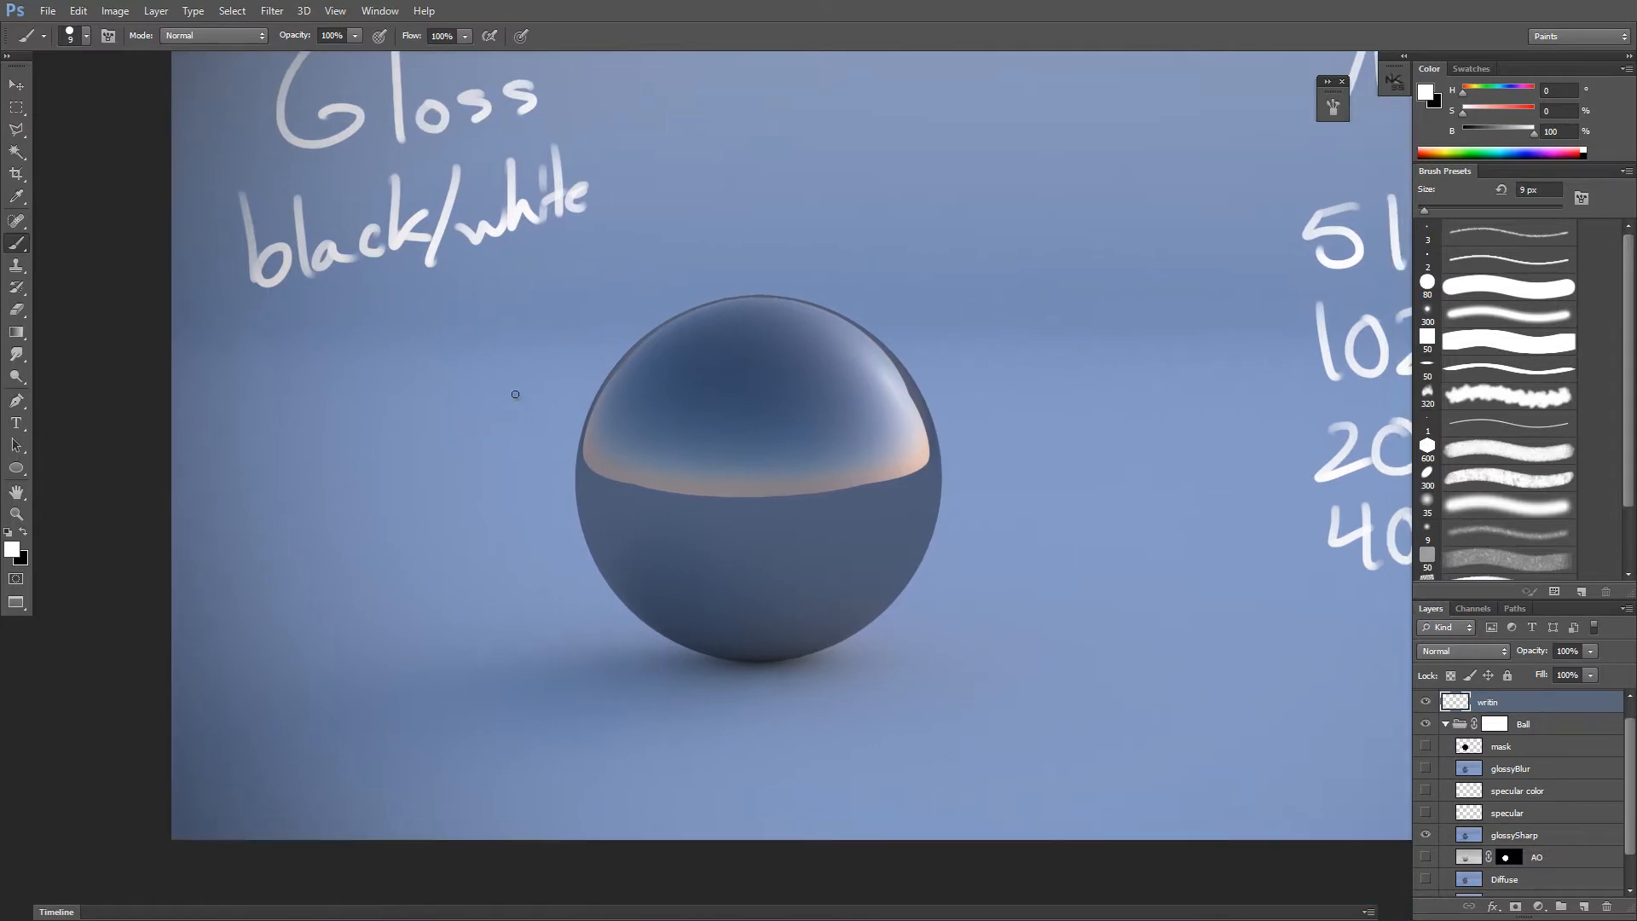
drag(440, 344, 554, 430)
Step: Select the glossyBlur layer and make it visible to give the ball a blurred reflection
click(1513, 768)
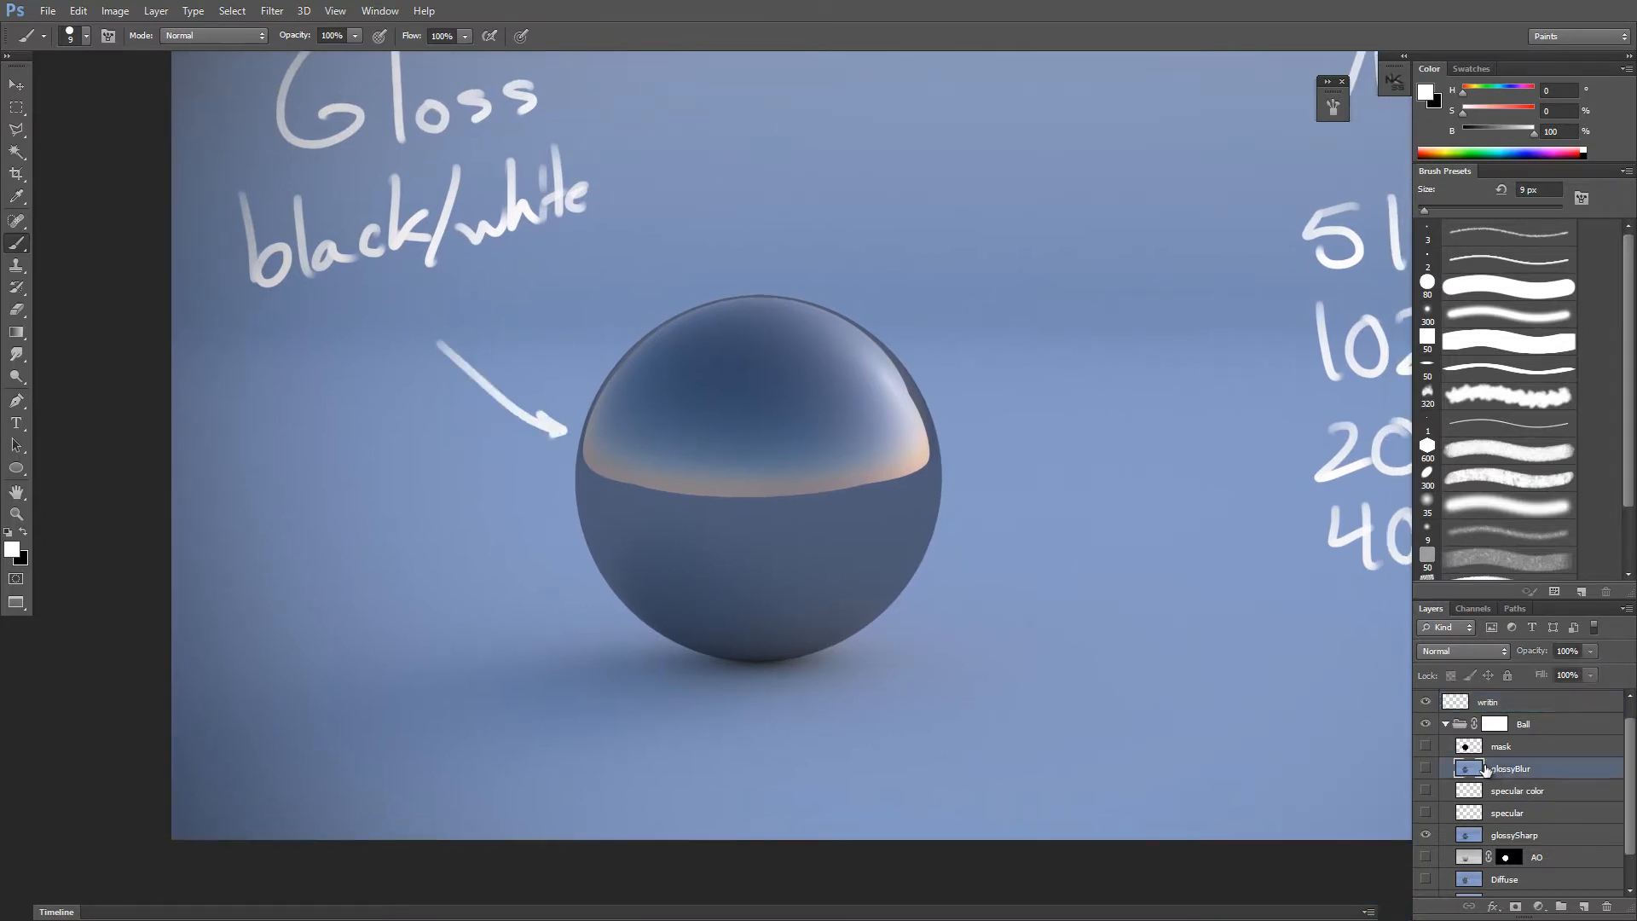
click(1425, 770)
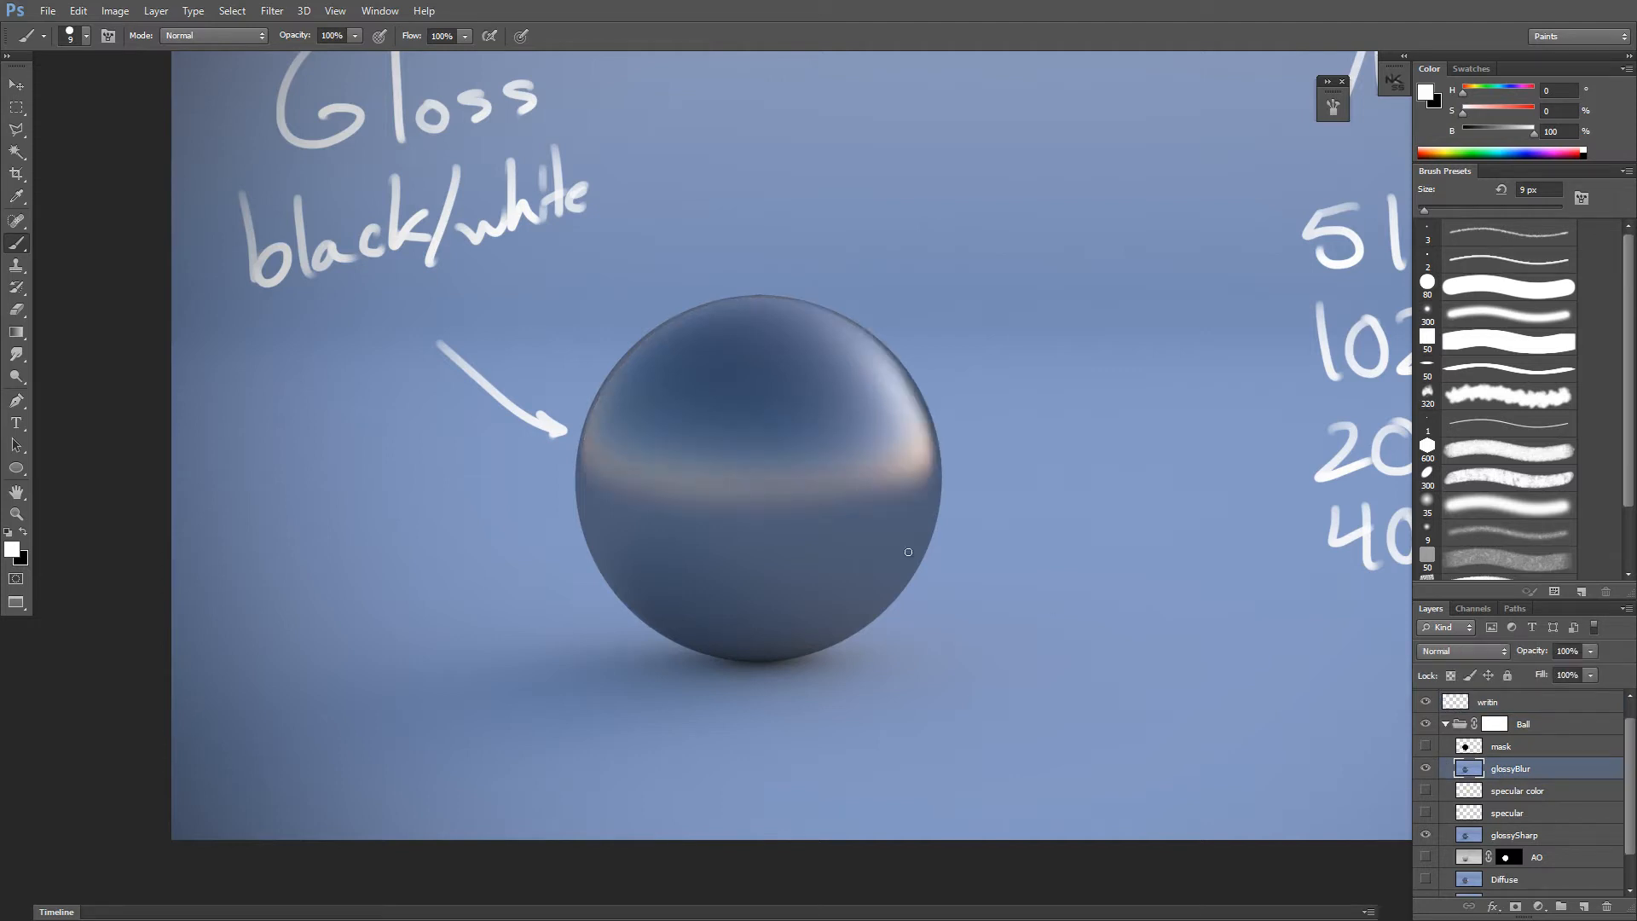
mouse_move(752, 451)
mouse_down()
mouse_move(794, 515)
mouse_move(727, 516)
mouse_up()
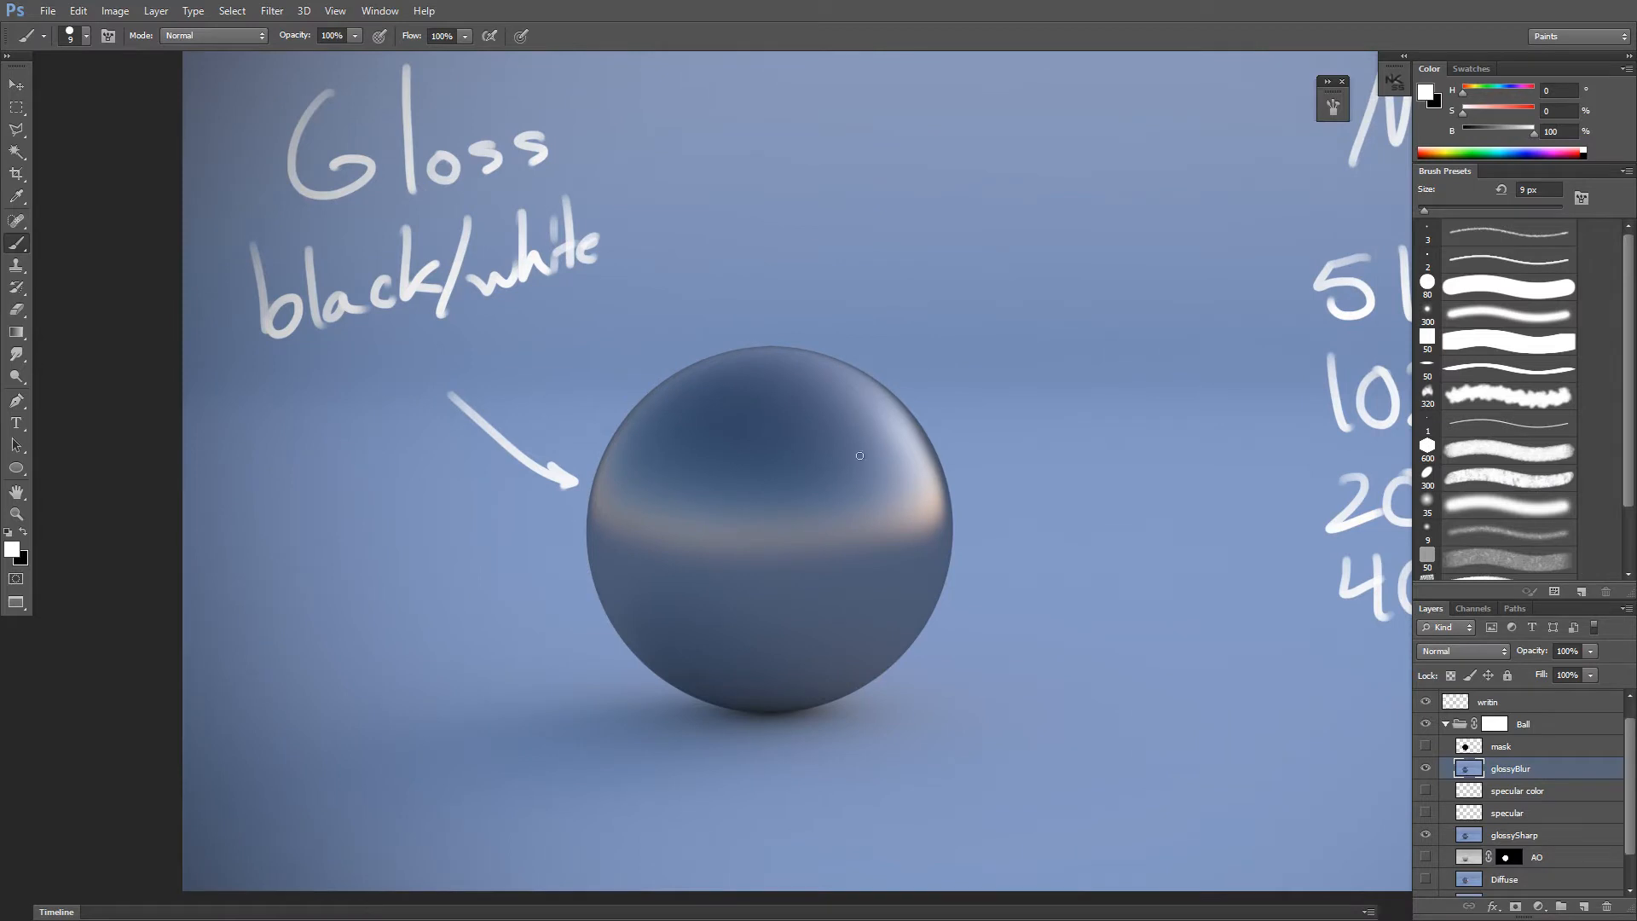
Step: Hide the glossyBlur layer to compare with the sharp reflection of glossySharp, and show it again
click(1420, 771)
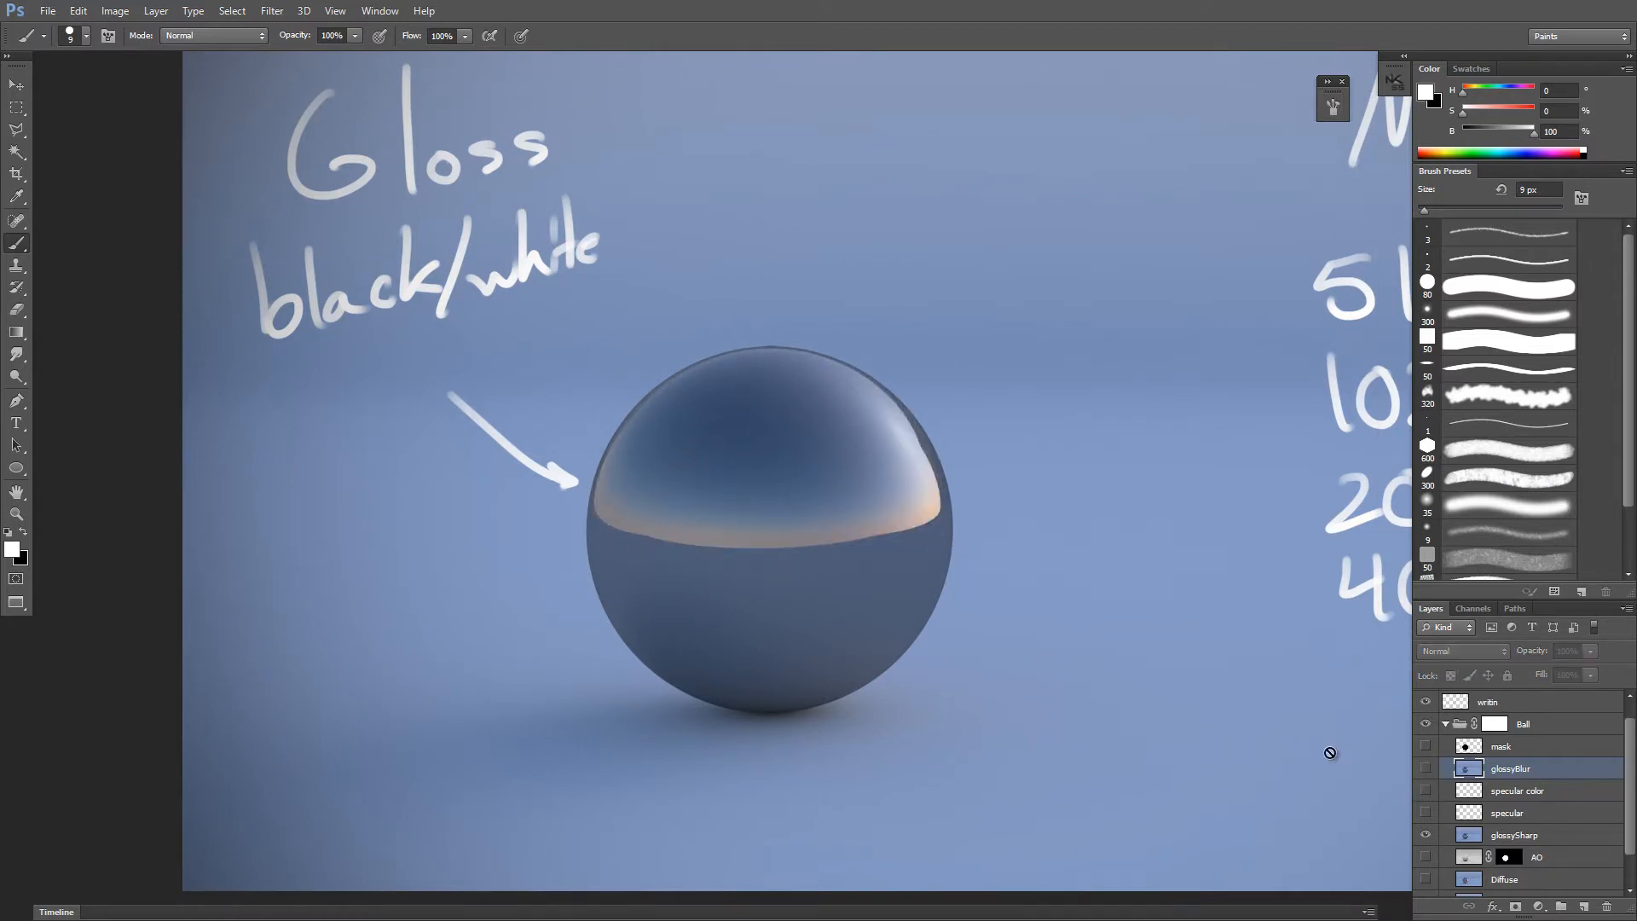
click(1526, 834)
drag(829, 425, 819, 410)
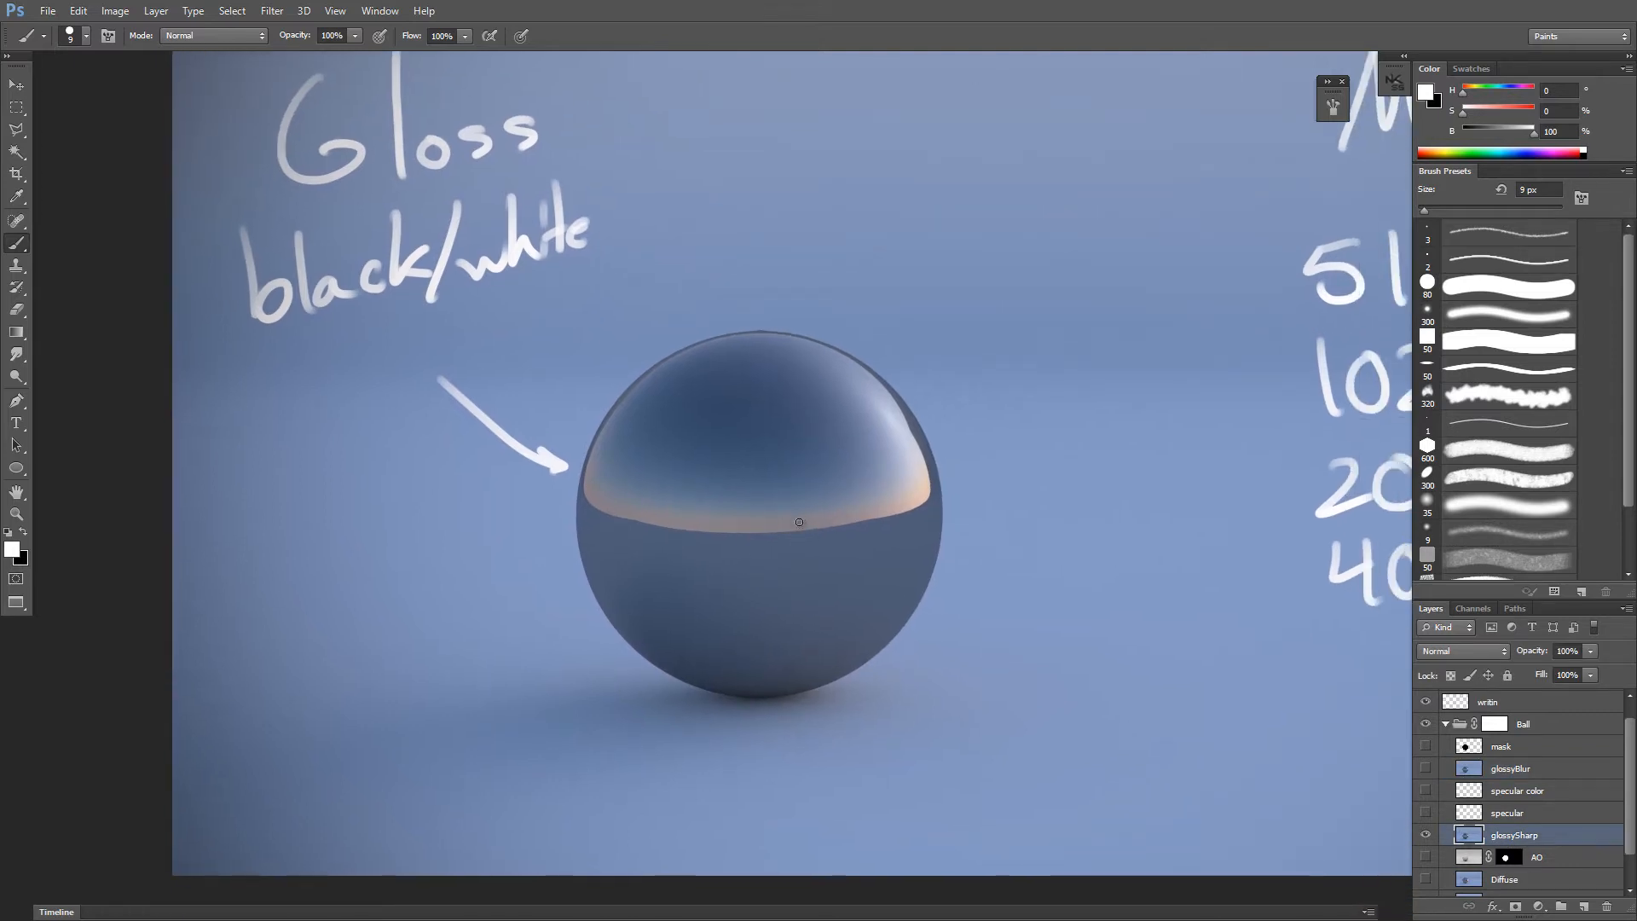
drag(807, 512, 747, 450)
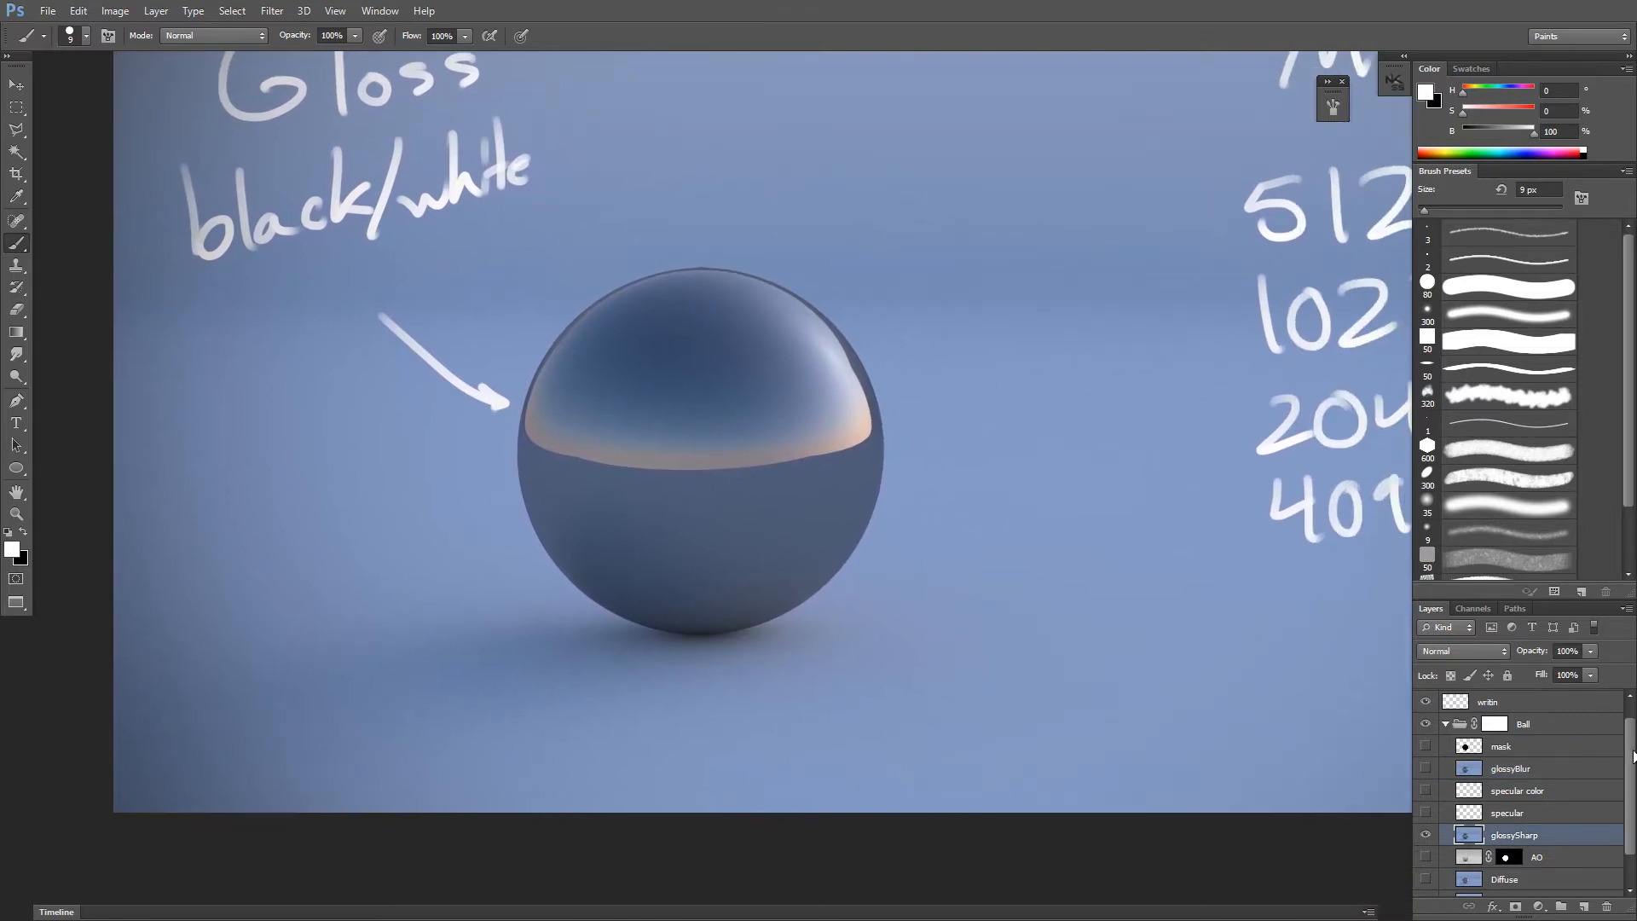
drag(1633, 751, 1626, 701)
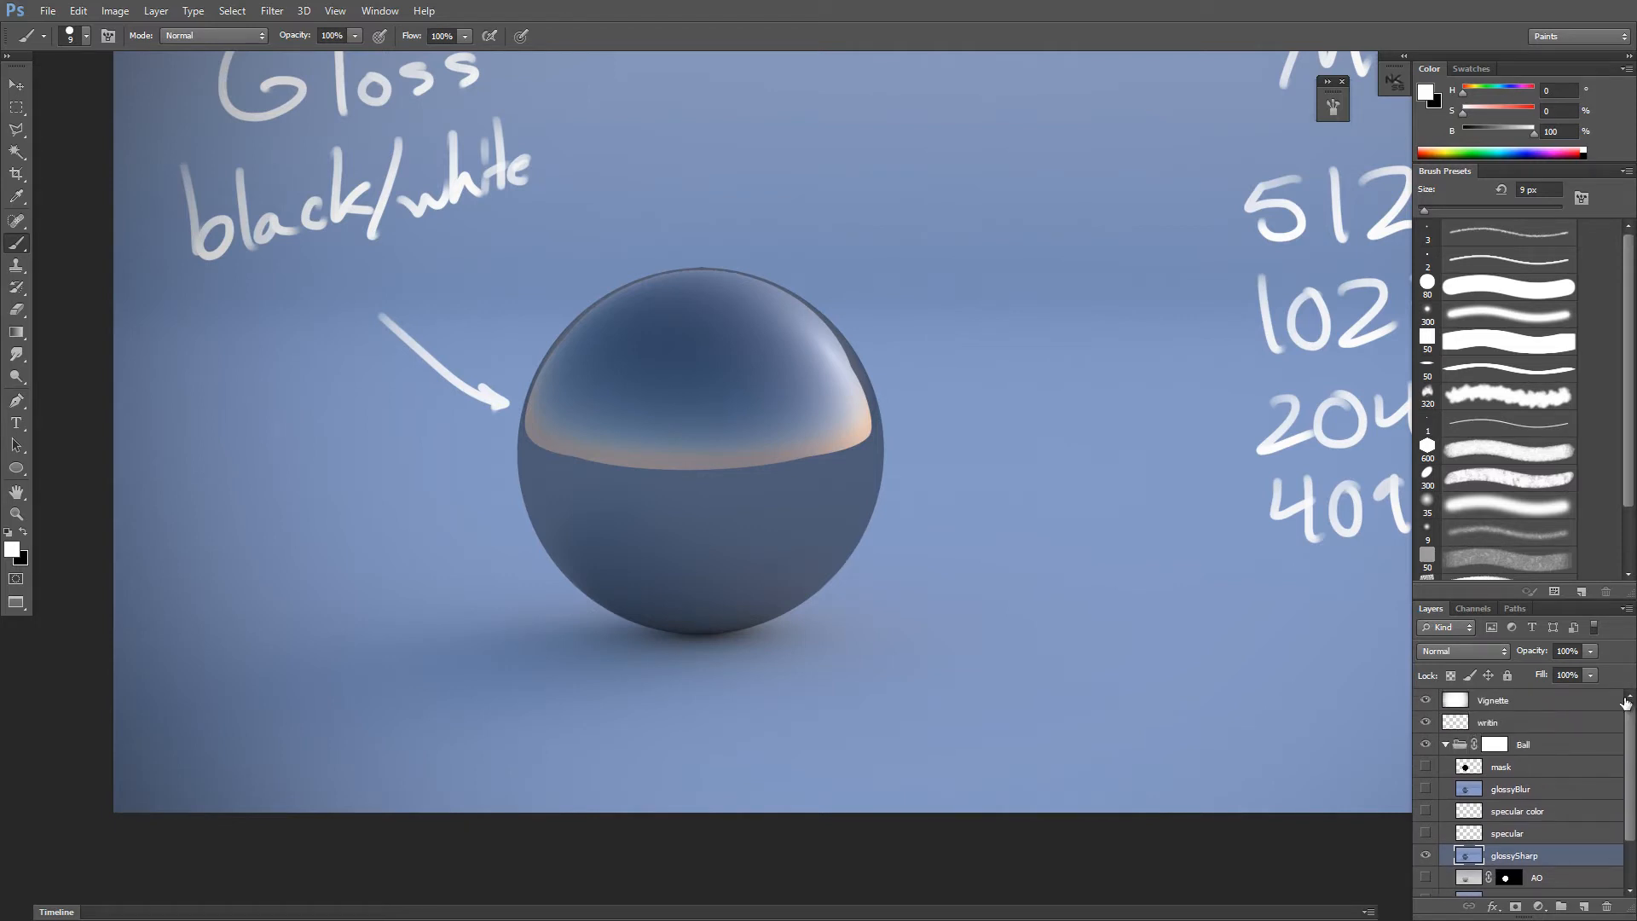
mouse_move(750, 357)
mouse_down()
mouse_move(799, 423)
mouse_move(791, 381)
mouse_up()
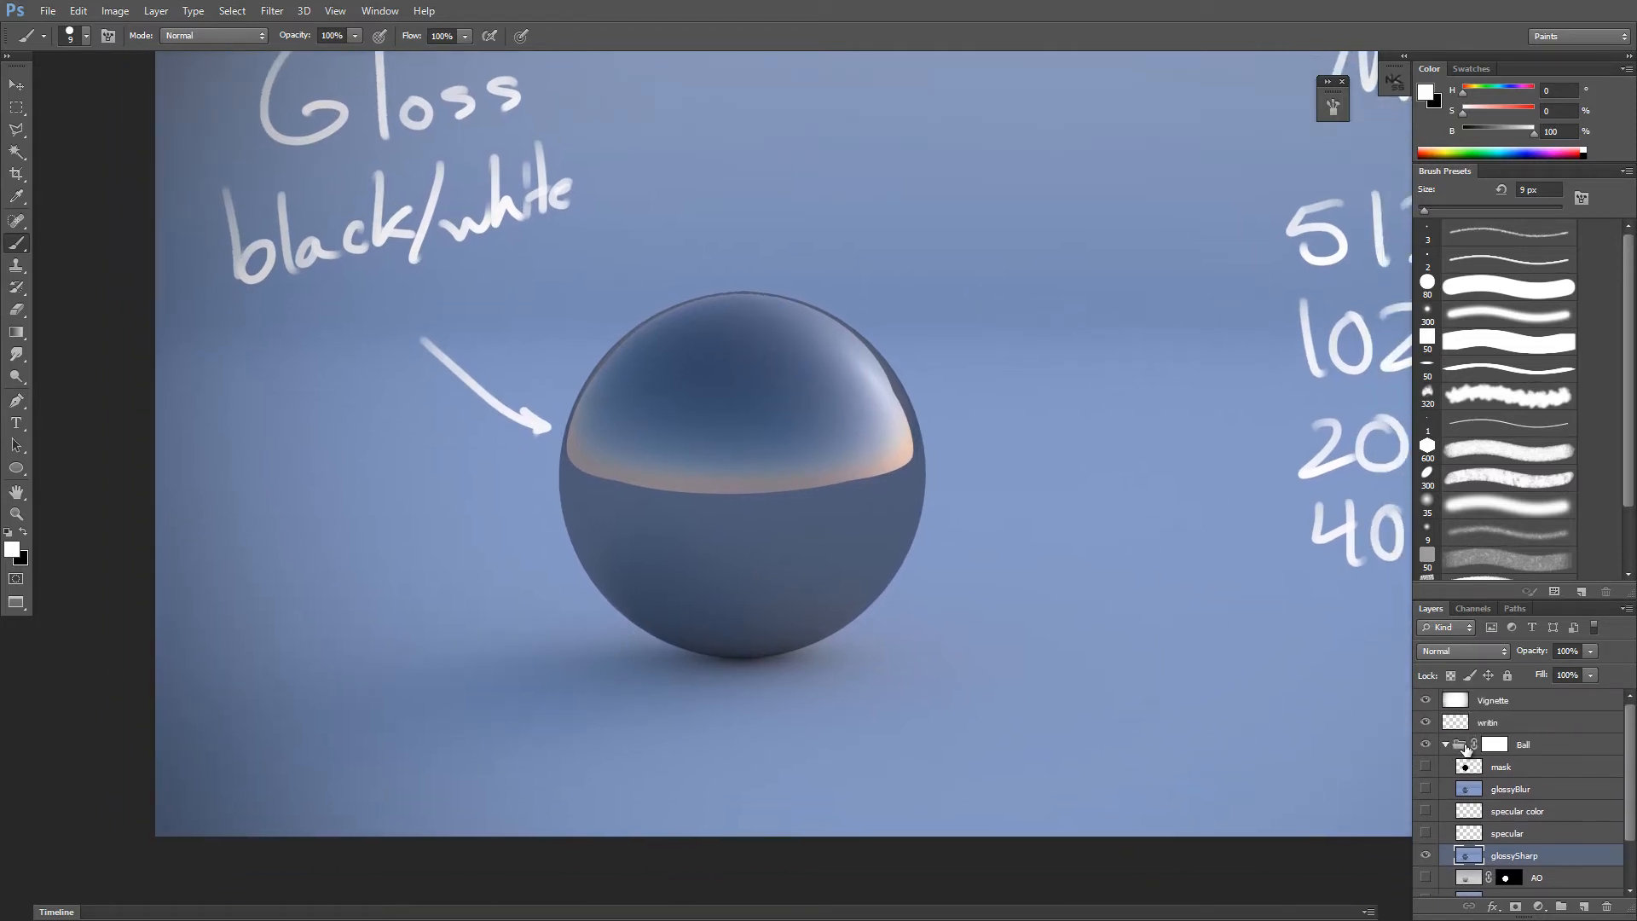
drag(885, 417, 749, 394)
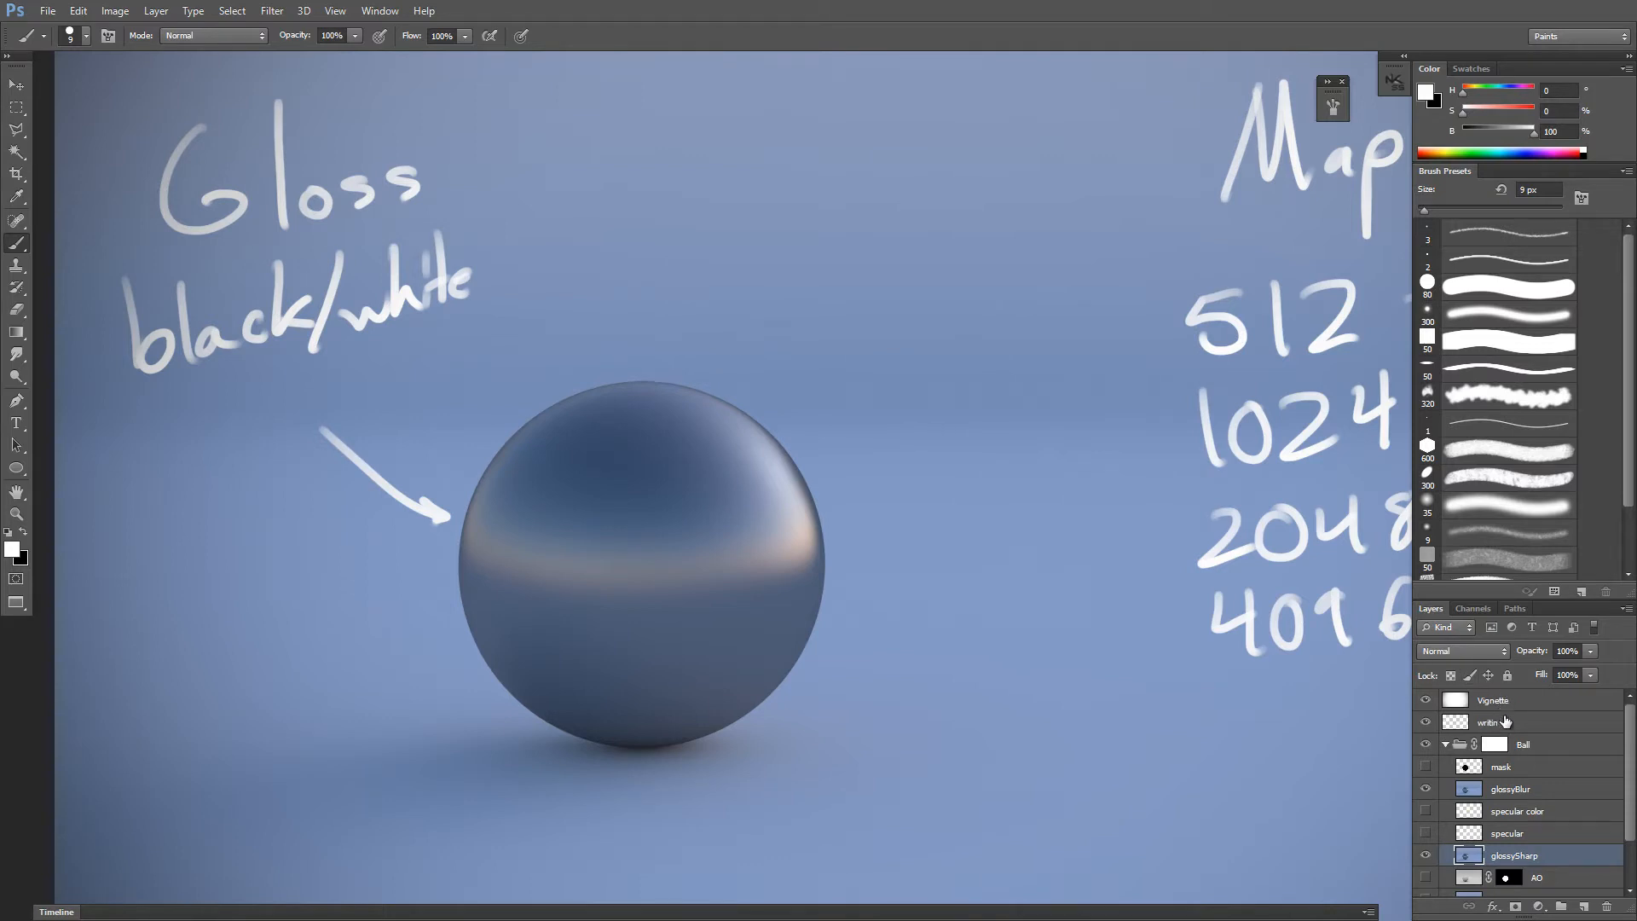
click(1505, 722)
mouse_move(731, 213)
mouse_down()
mouse_move(682, 358)
mouse_move(685, 438)
mouse_up()
key(ctrl+z)
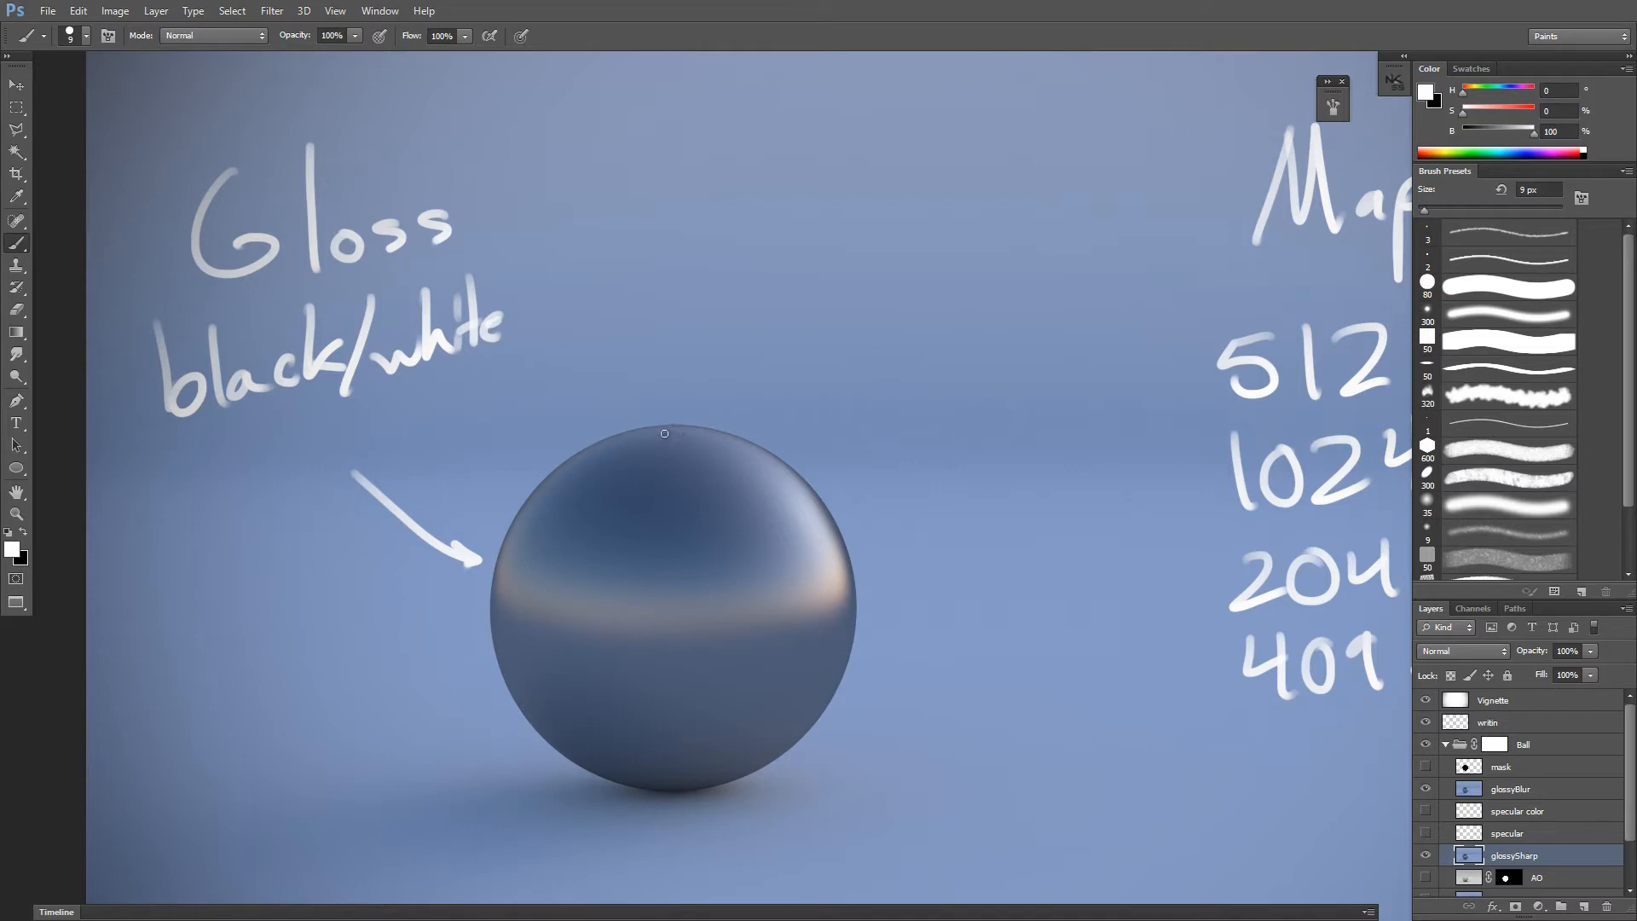
mouse_move(694, 398)
mouse_down()
mouse_move(826, 340)
mouse_move(699, 398)
mouse_up()
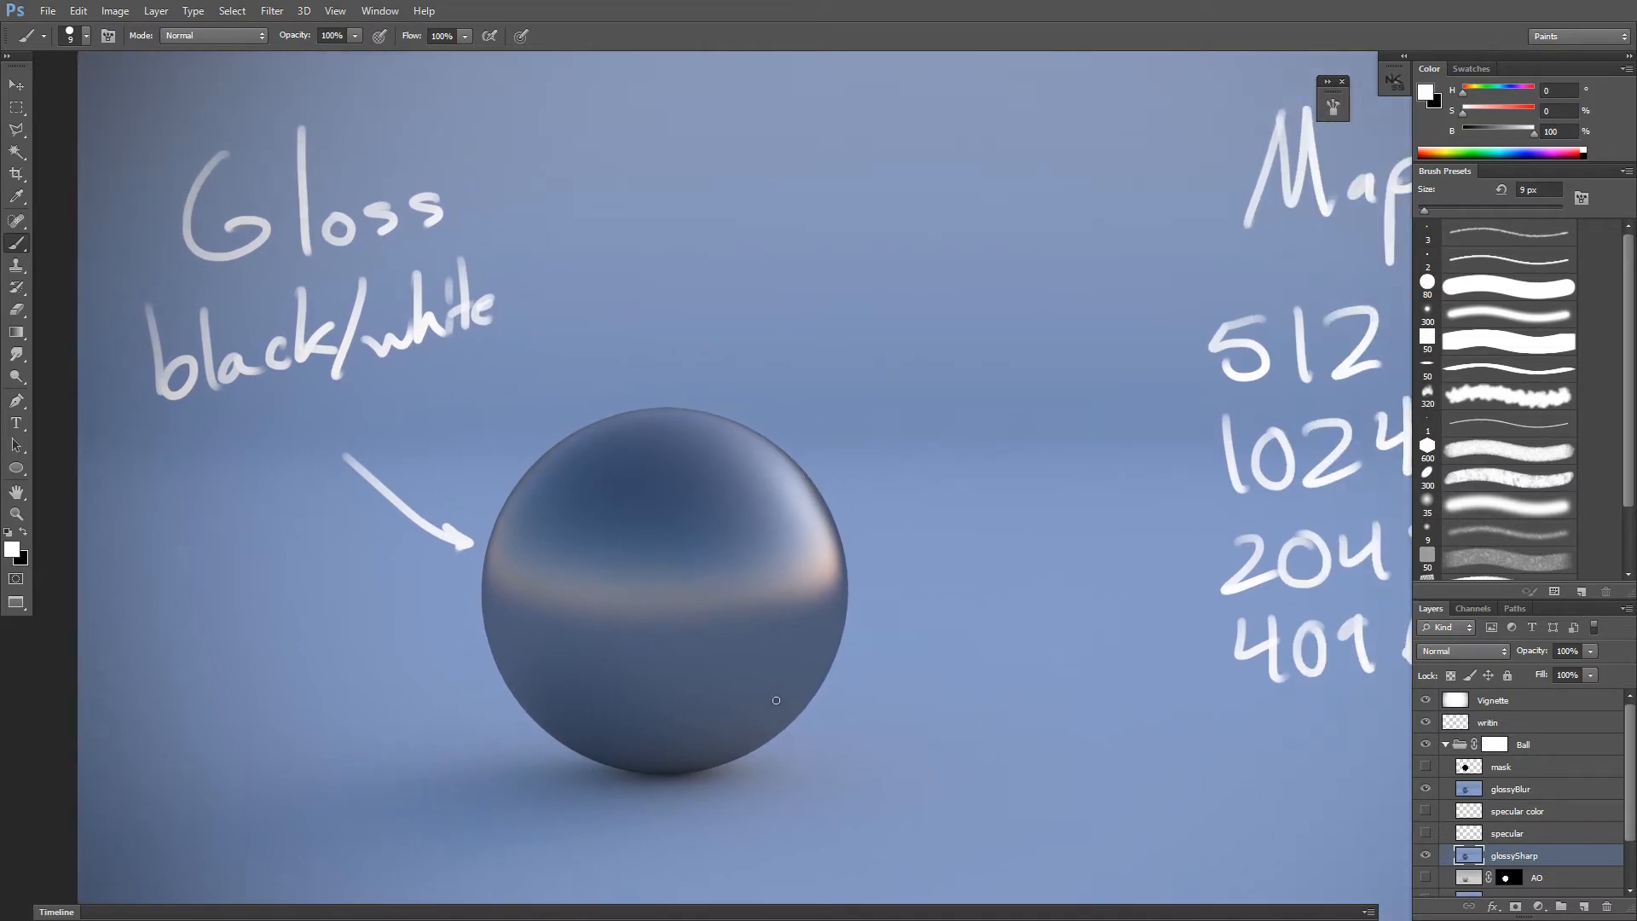
Step: Switch the brush colour to black and paint a small smudge on the ball's lower right on the writin layer
key(x)
click(1487, 723)
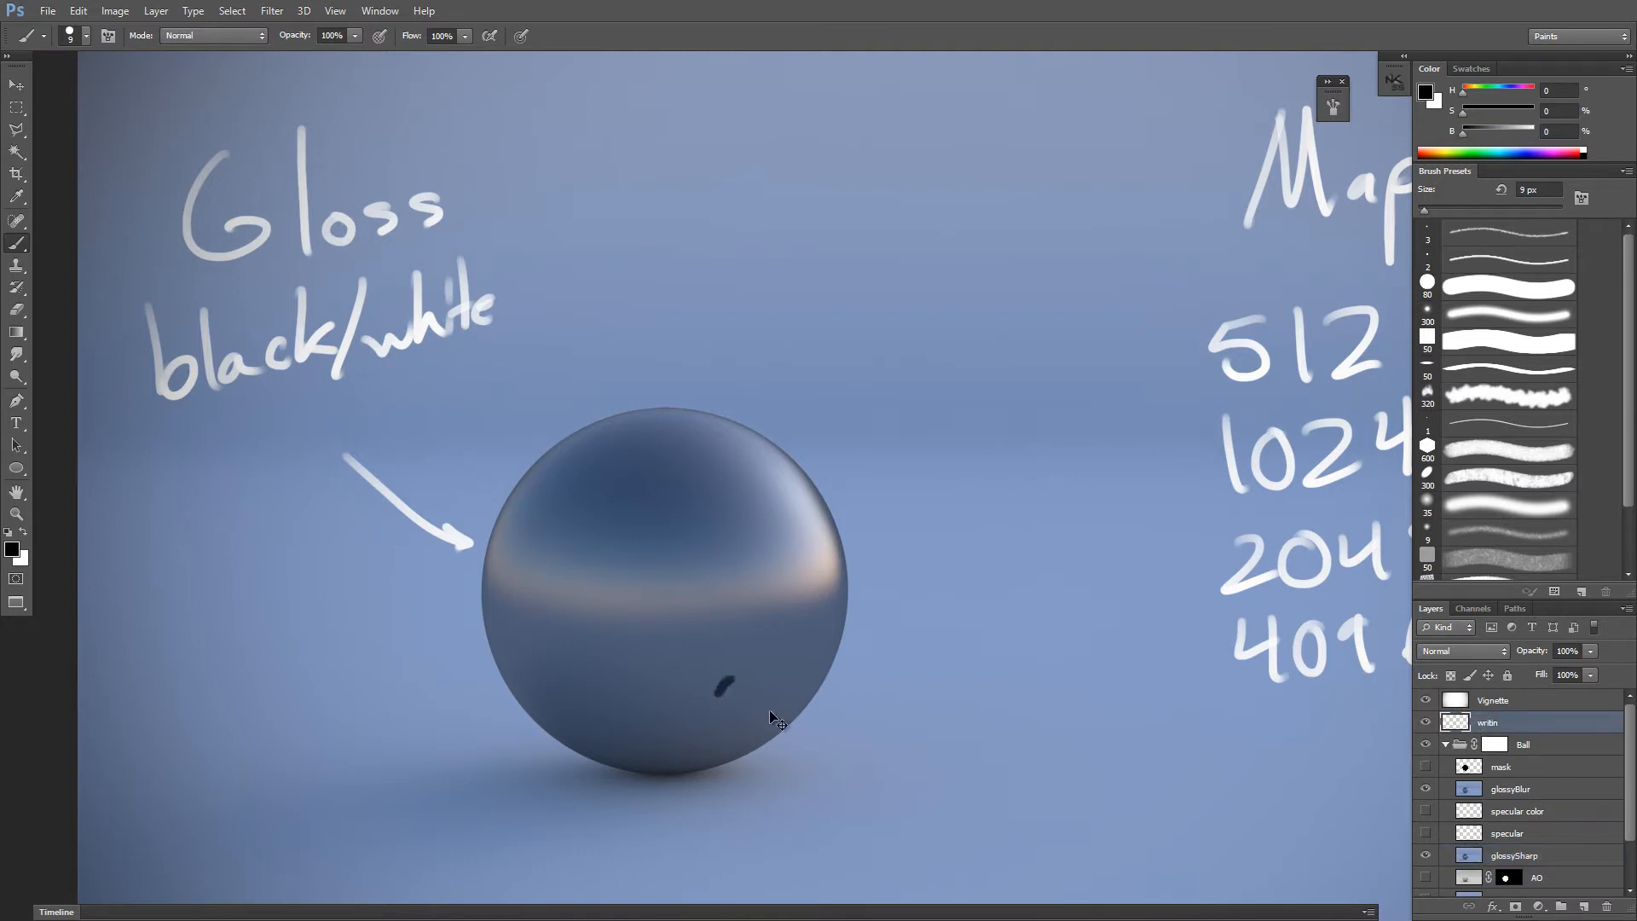
key(ctrl+z)
ctrl+click(772, 718)
click(1507, 723)
key(ctrl+z)
Step: Enlarge the brush to 25 px and paint dark smudges on the ball's lower left and upper left
key(bracketright)
key(bracketright)
key(bracketright)
drag(563, 692, 574, 699)
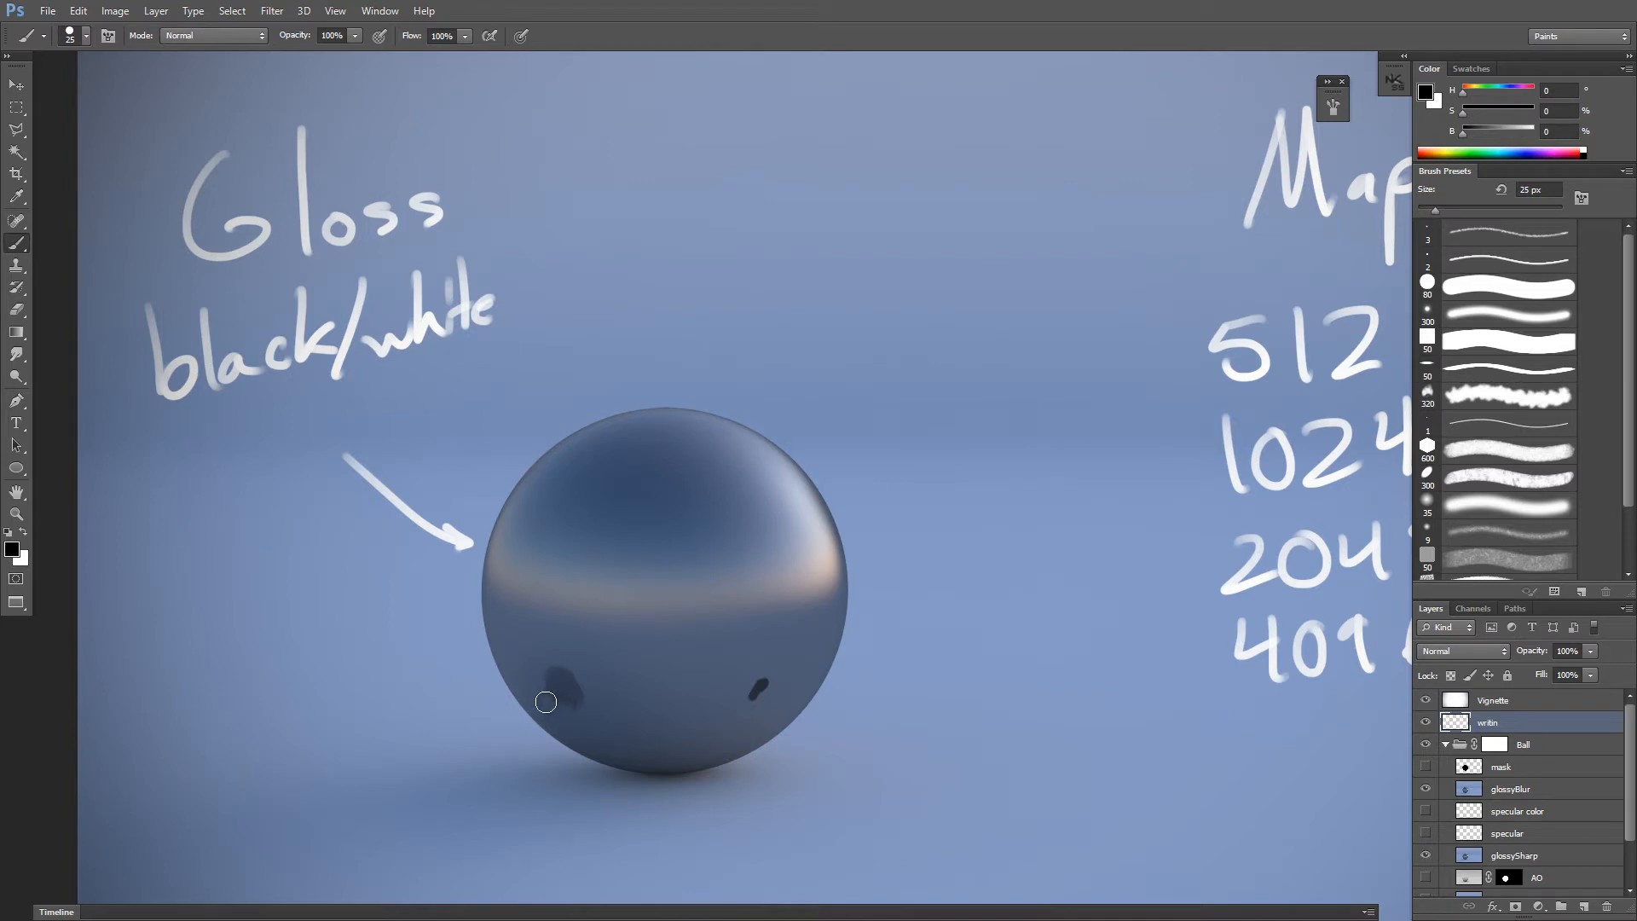
mouse_move(584, 625)
mouse_down()
mouse_move(661, 564)
mouse_move(630, 533)
mouse_up()
key(ctrl+z)
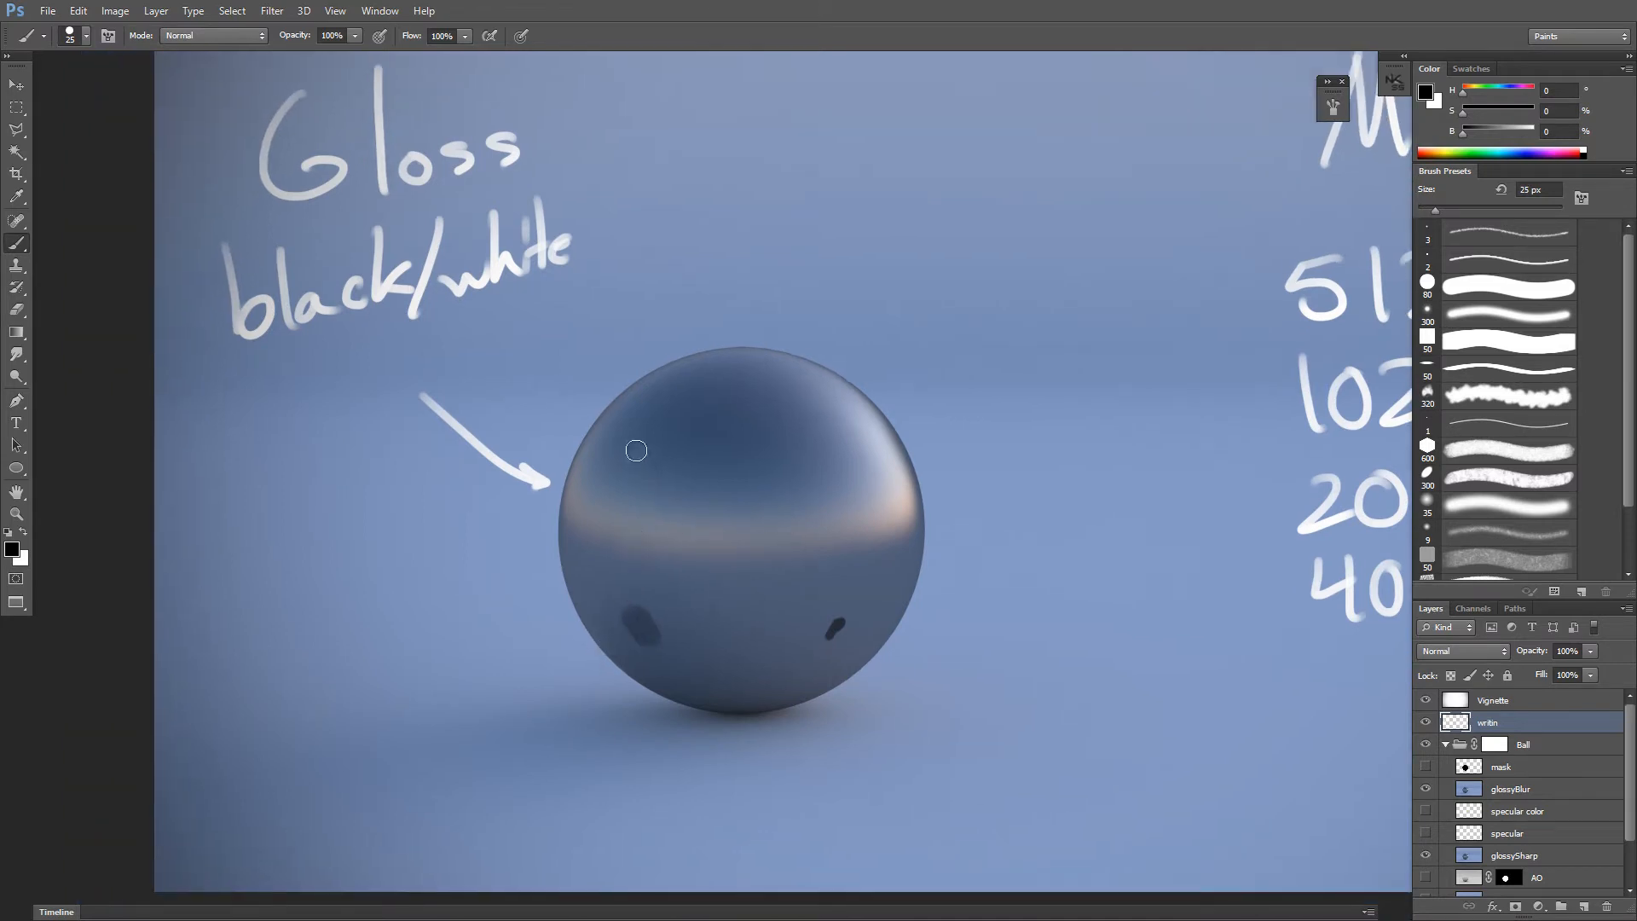
drag(635, 452, 628, 476)
Step: Erase the three dark smudges from the ball on the writin layer with the 150 px Eraser
key(e)
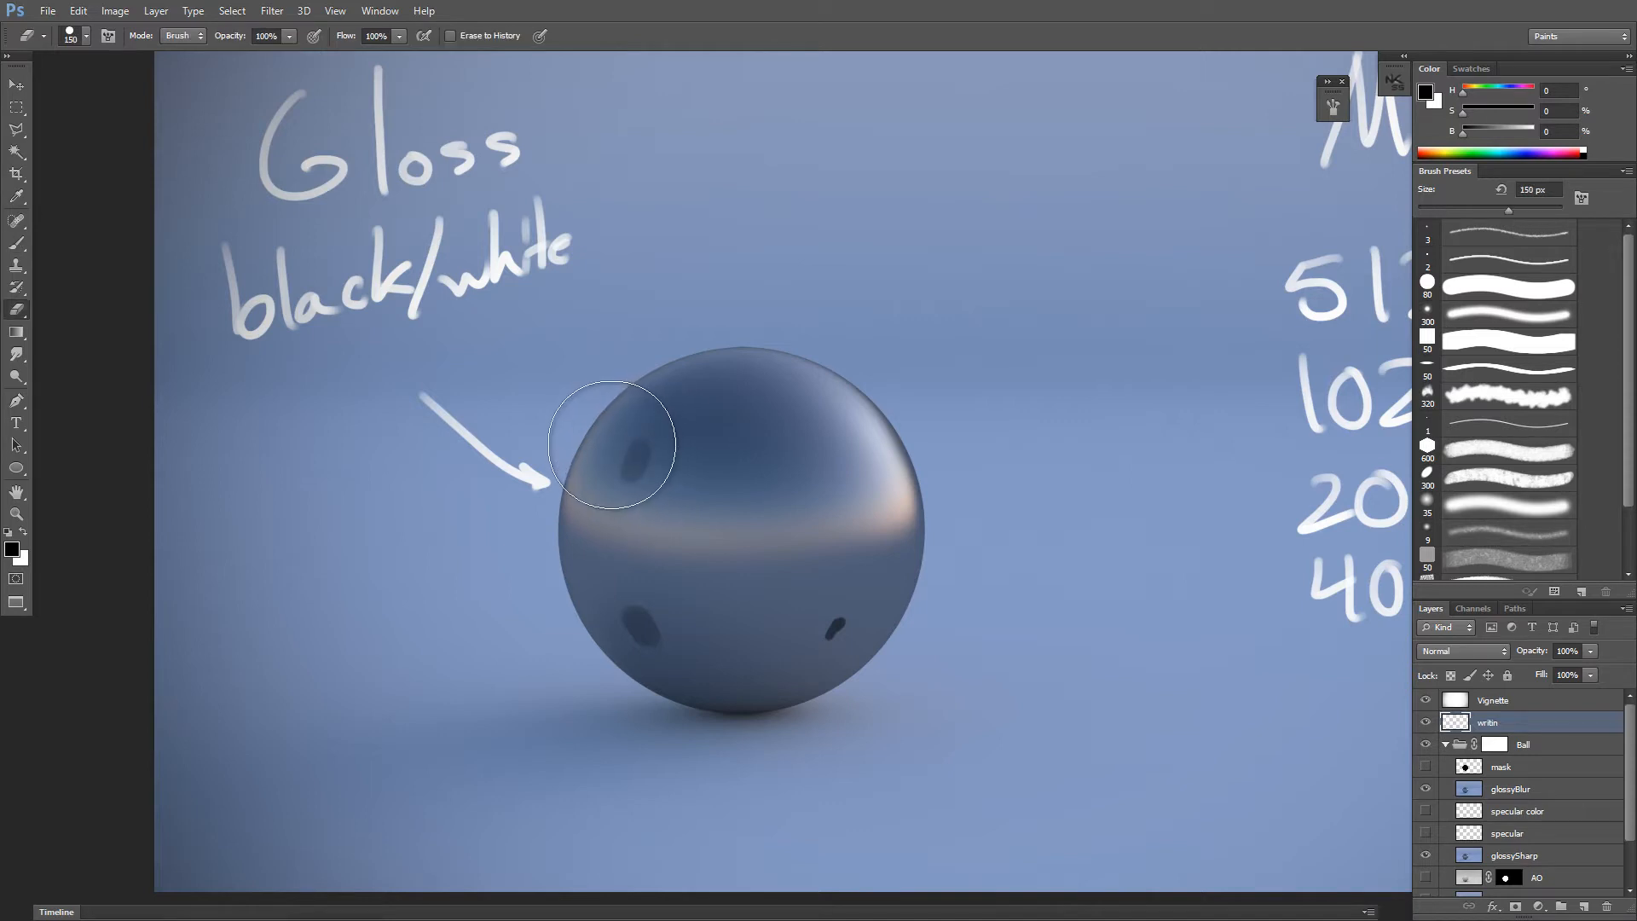
drag(590, 665, 611, 670)
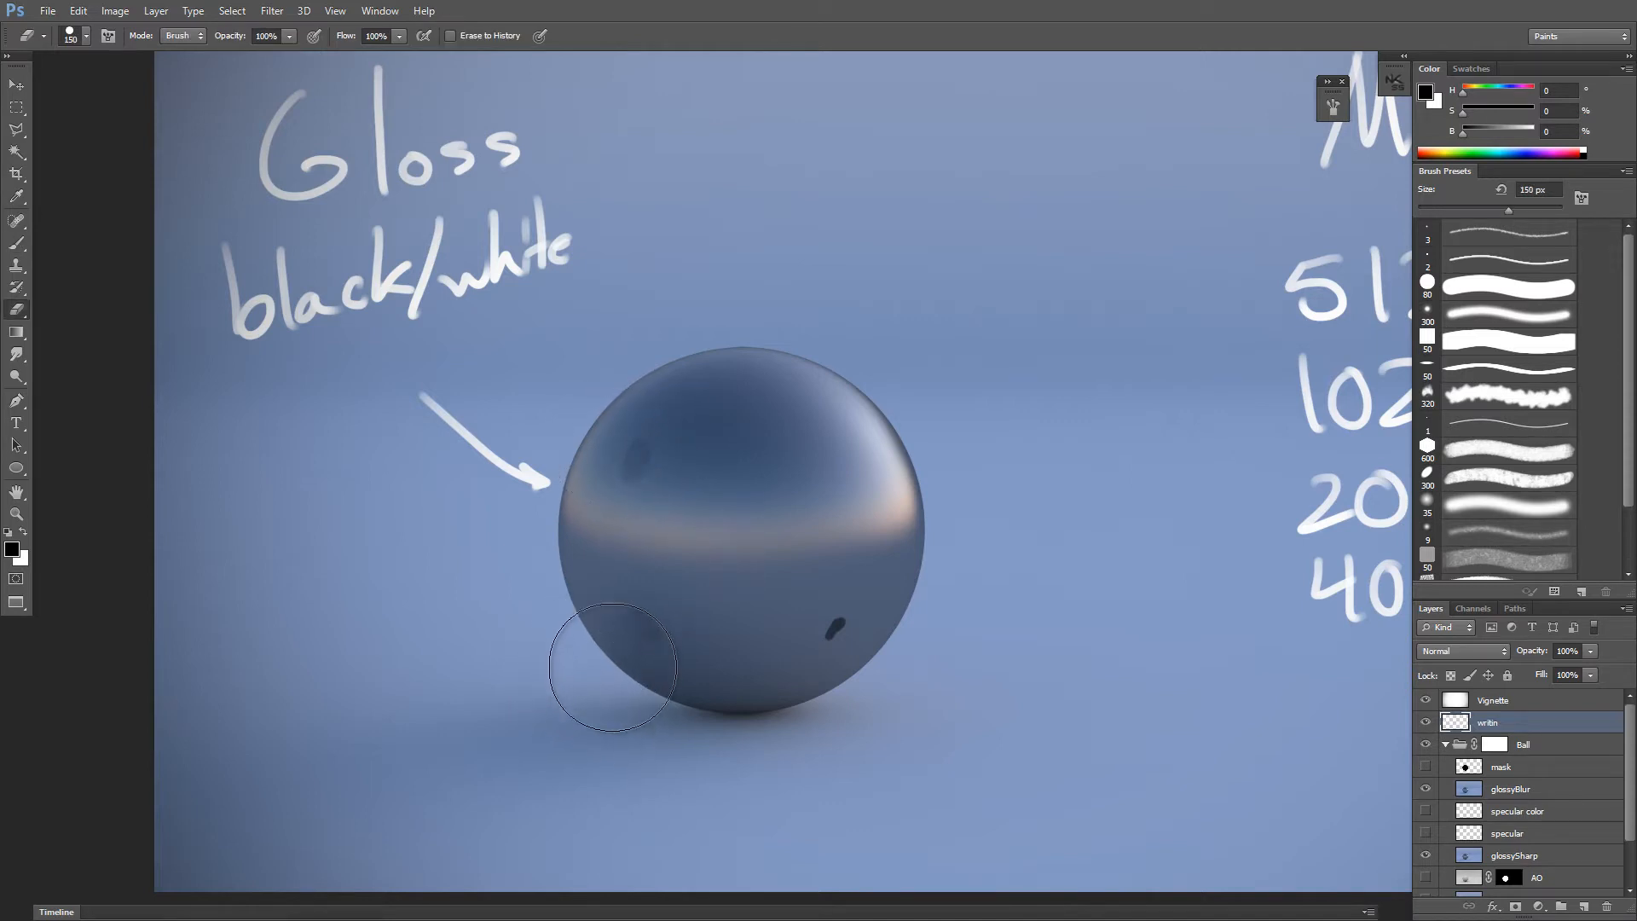
drag(884, 668, 876, 653)
key(b)
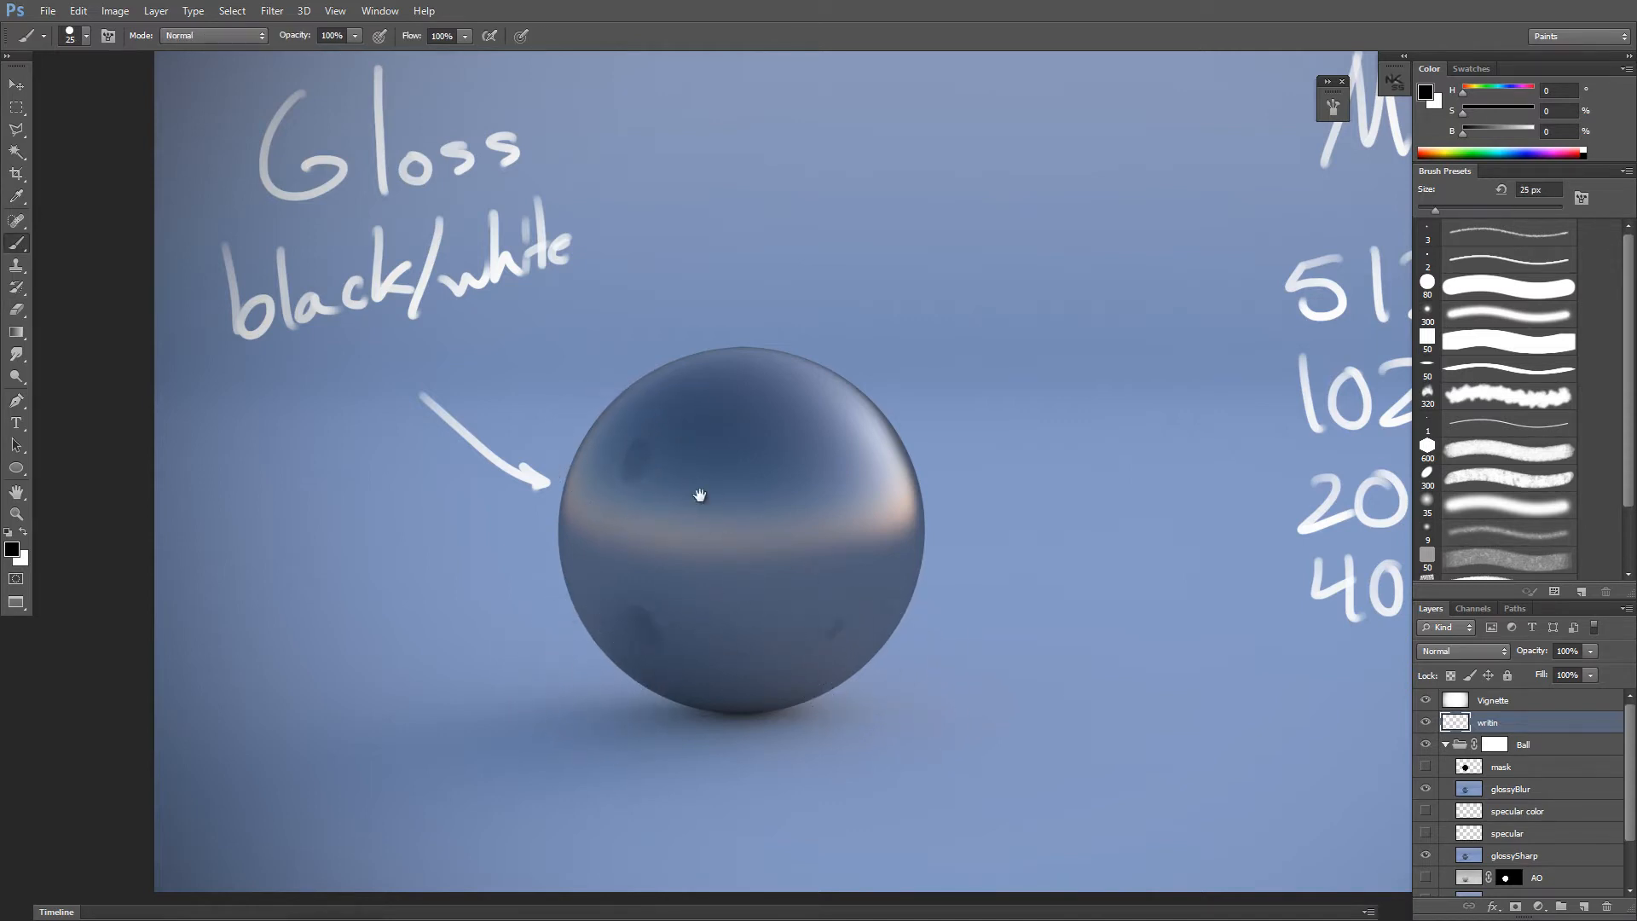
Step: Erase the "Gloss black/white" note and its arrow beside the ball
mouse_move(694, 486)
mouse_down()
mouse_move(559, 630)
mouse_move(607, 565)
mouse_move(590, 539)
mouse_up()
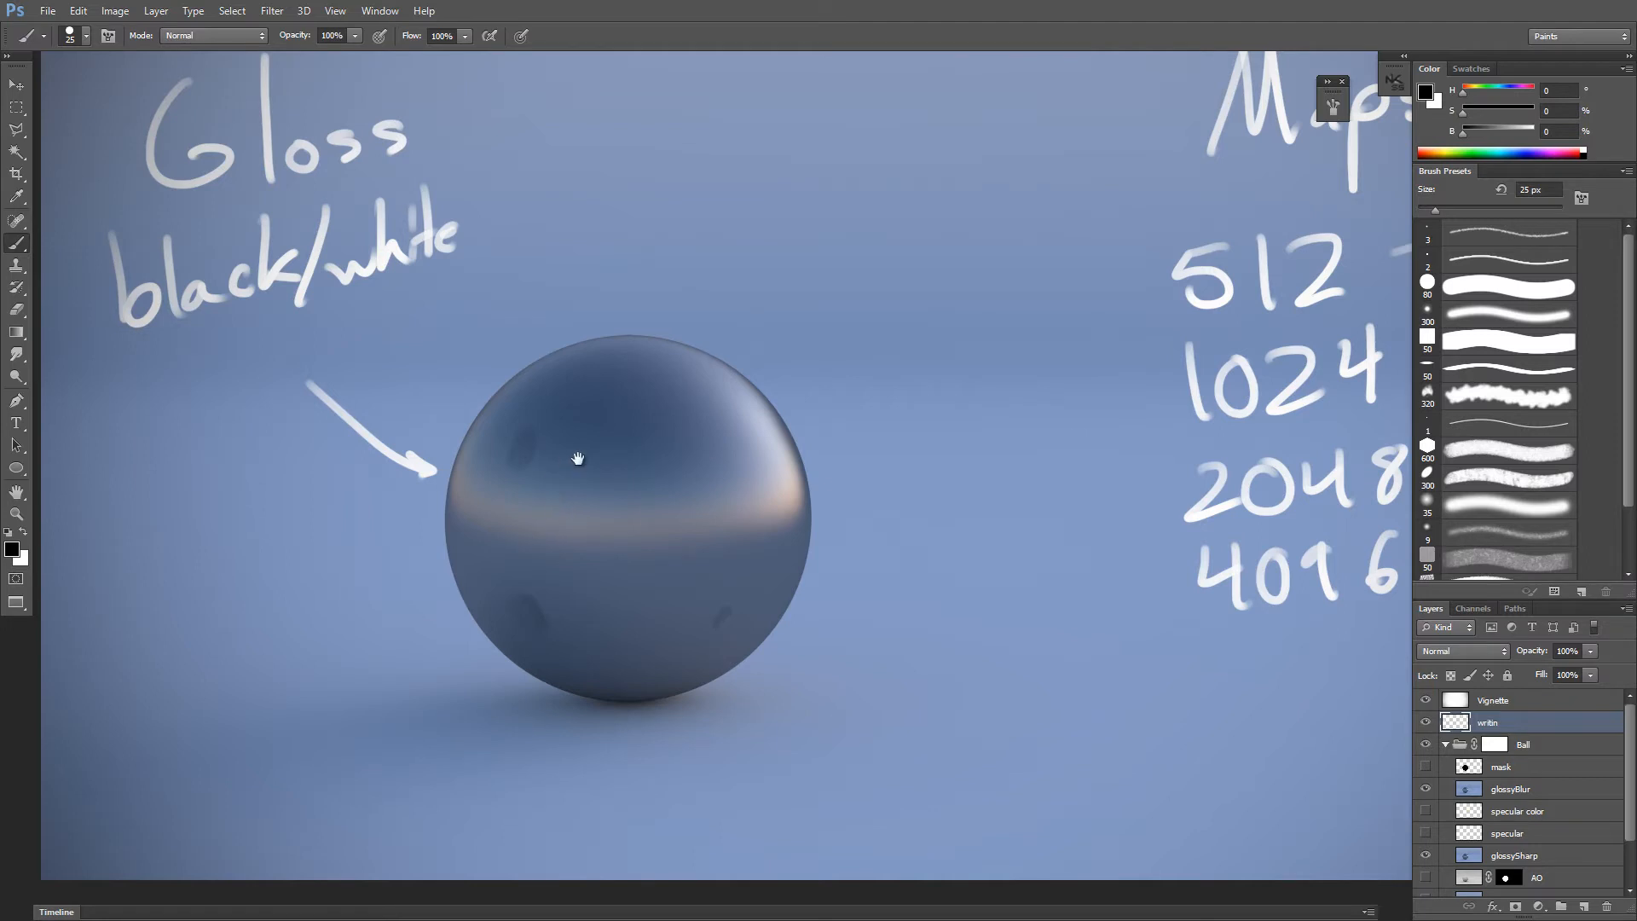
mouse_move(576, 434)
mouse_down()
mouse_move(645, 468)
mouse_move(643, 517)
mouse_move(655, 467)
mouse_move(625, 559)
mouse_move(614, 501)
mouse_move(591, 483)
mouse_move(711, 520)
mouse_move(687, 522)
mouse_move(638, 474)
mouse_up()
key(e)
mouse_move(512, 511)
mouse_down()
mouse_move(468, 446)
mouse_move(535, 289)
mouse_move(304, 347)
mouse_move(304, 164)
mouse_move(351, 213)
mouse_move(446, 202)
mouse_up()
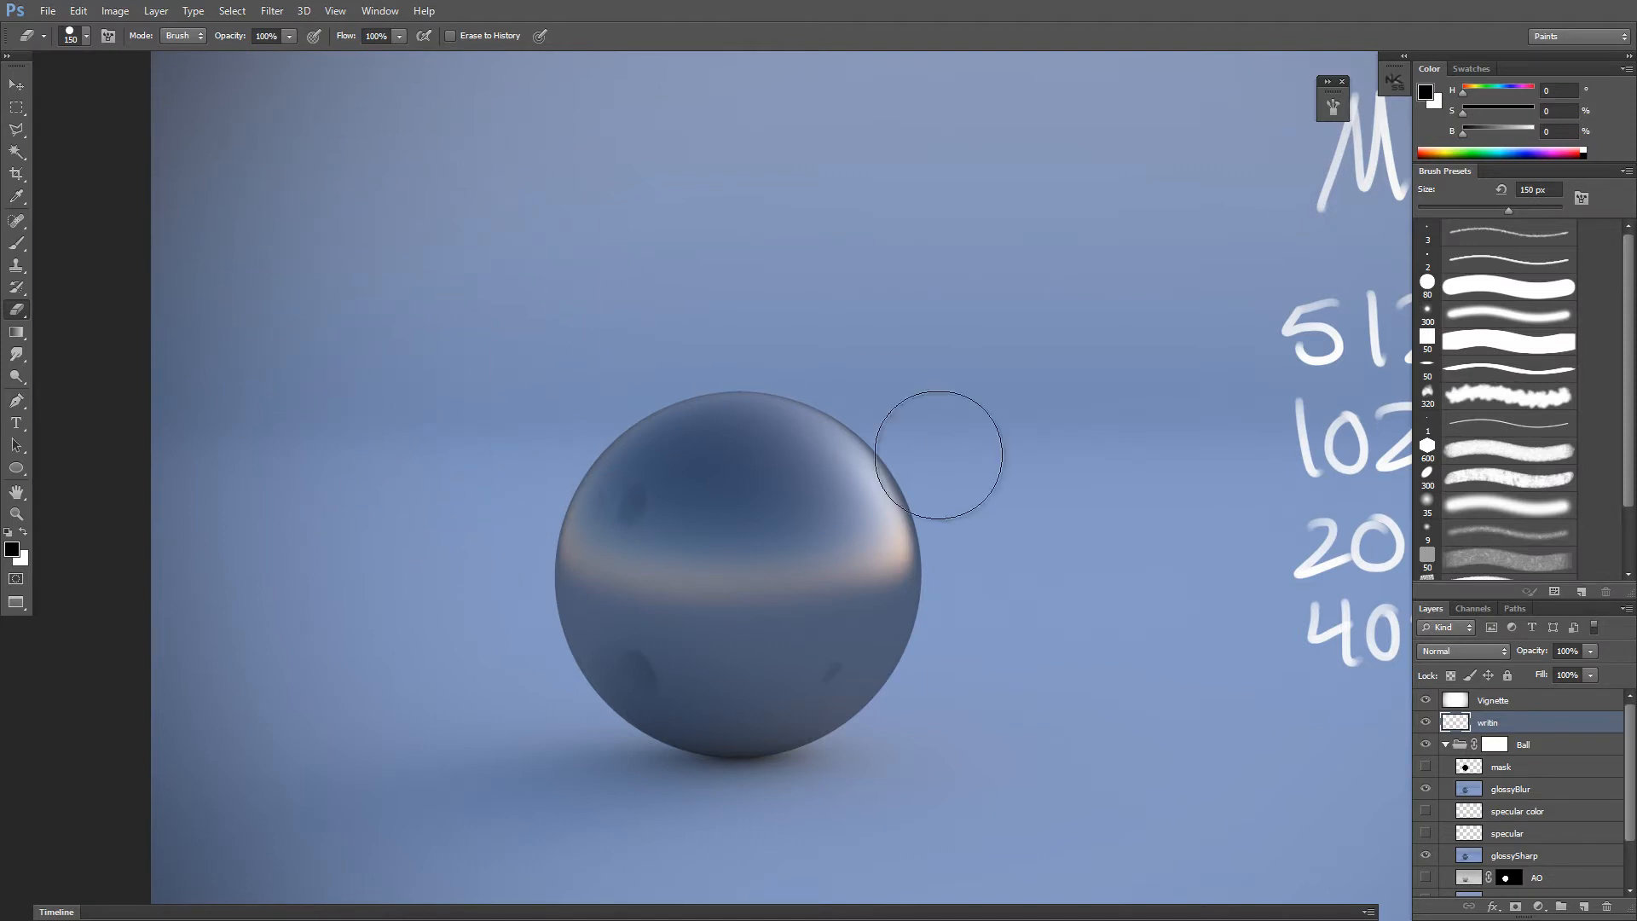
Step: Select the Ball group's mask and paint black with the 25 px brush to cut notches into the ball's upper right and upper left edges
click(1522, 750)
drag(767, 437, 670, 402)
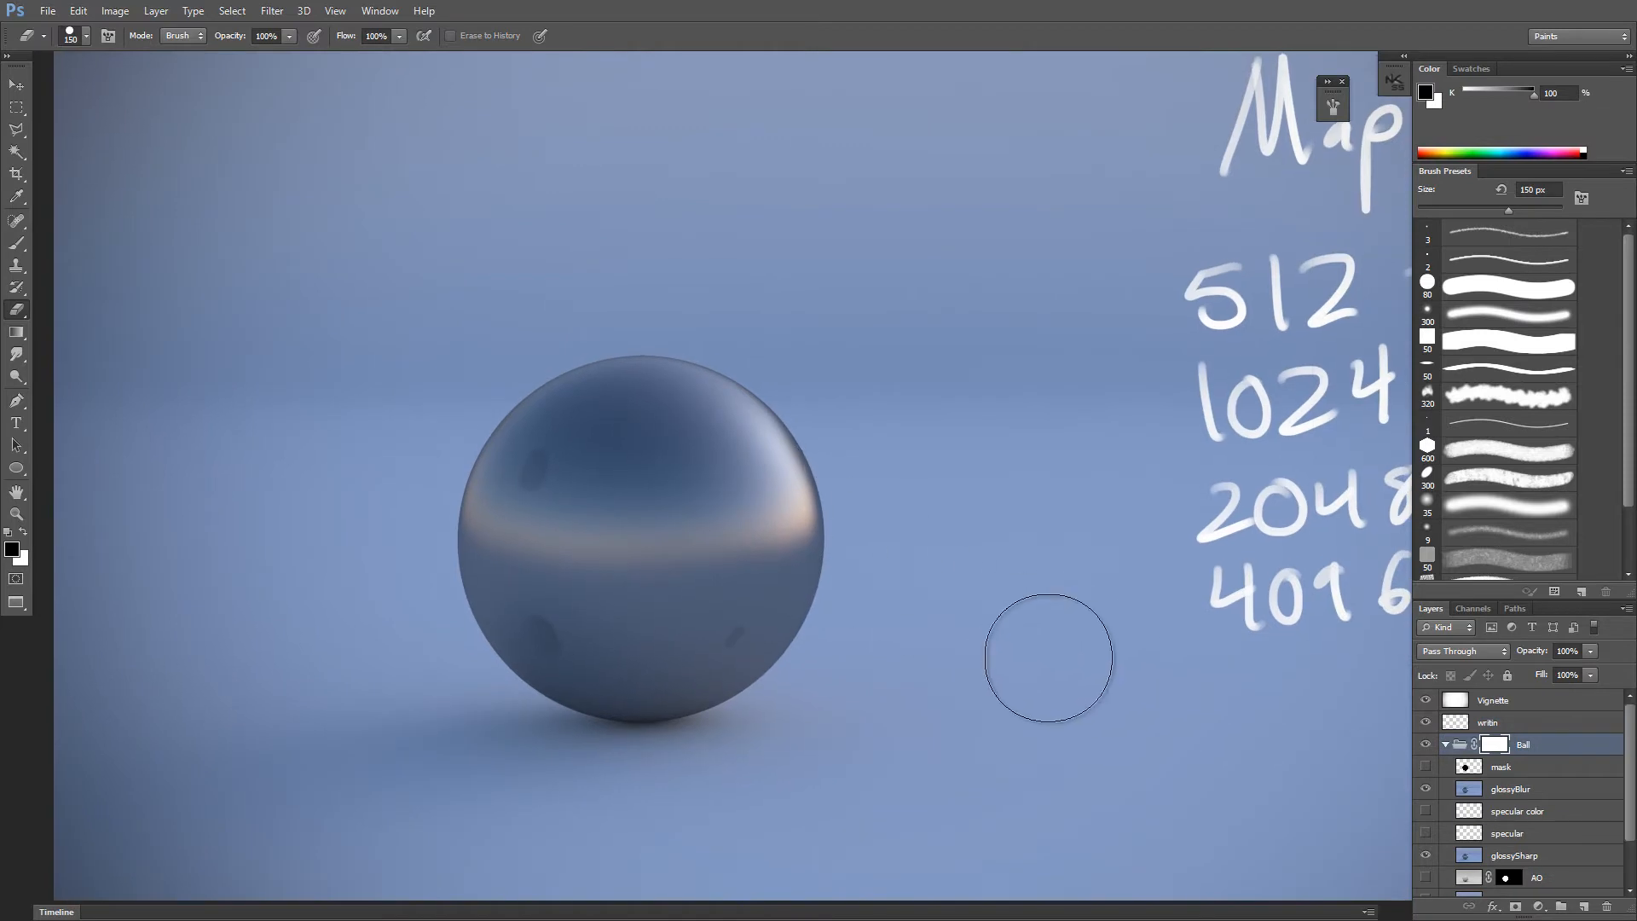
key(b)
key(x)
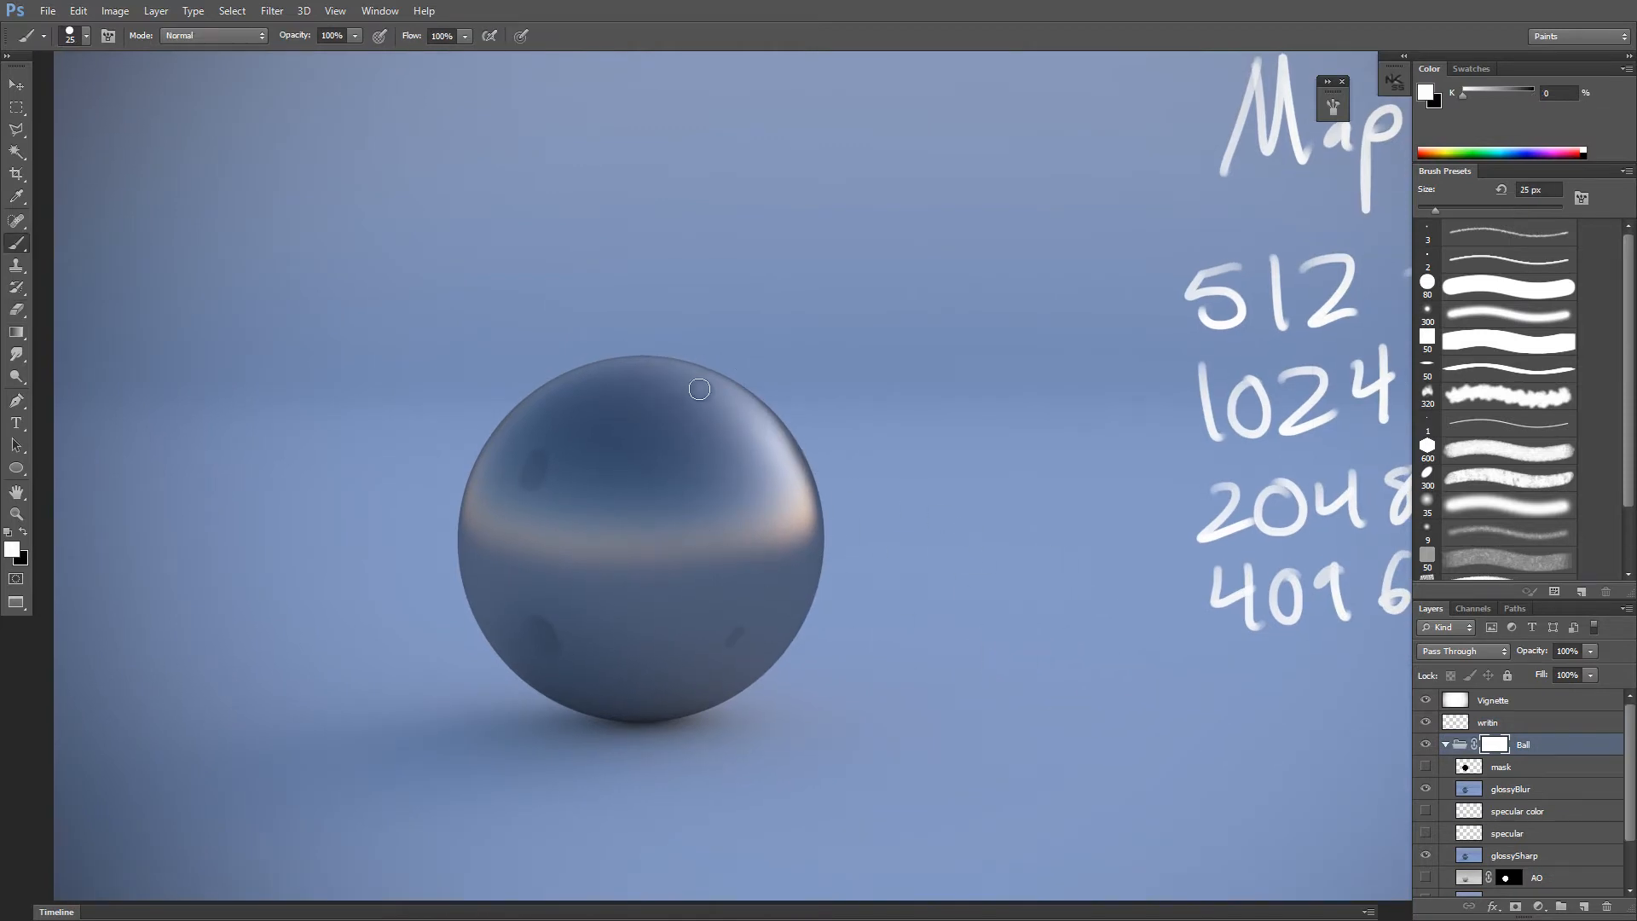
key(x)
mouse_move(749, 369)
mouse_down()
mouse_move(787, 418)
mouse_move(772, 390)
mouse_up()
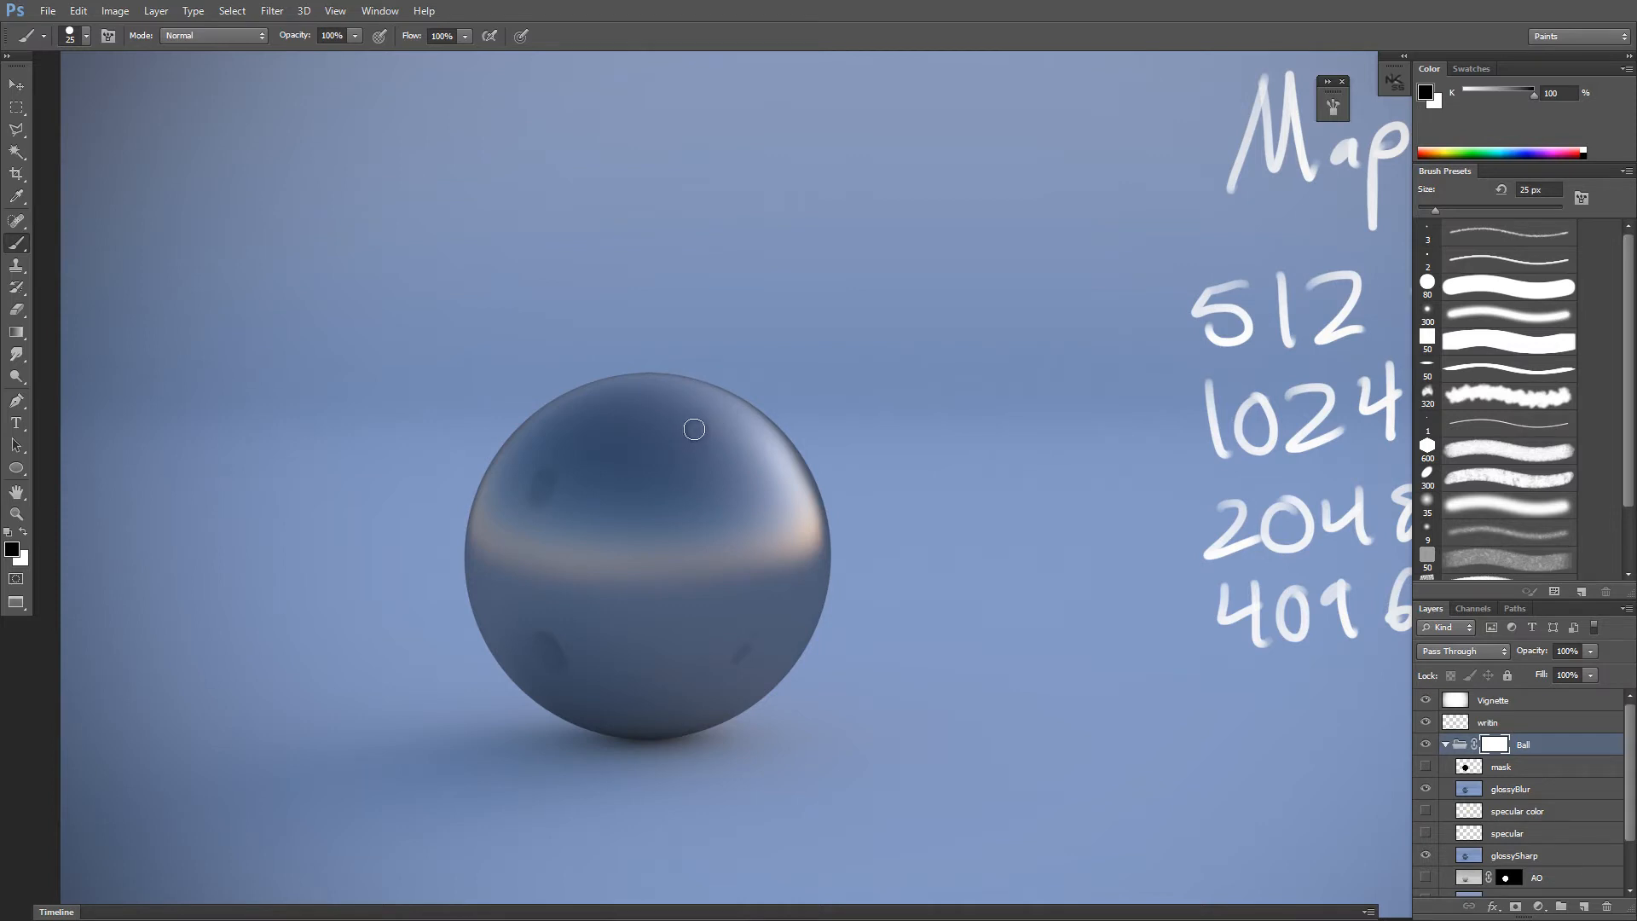
drag(676, 406, 708, 394)
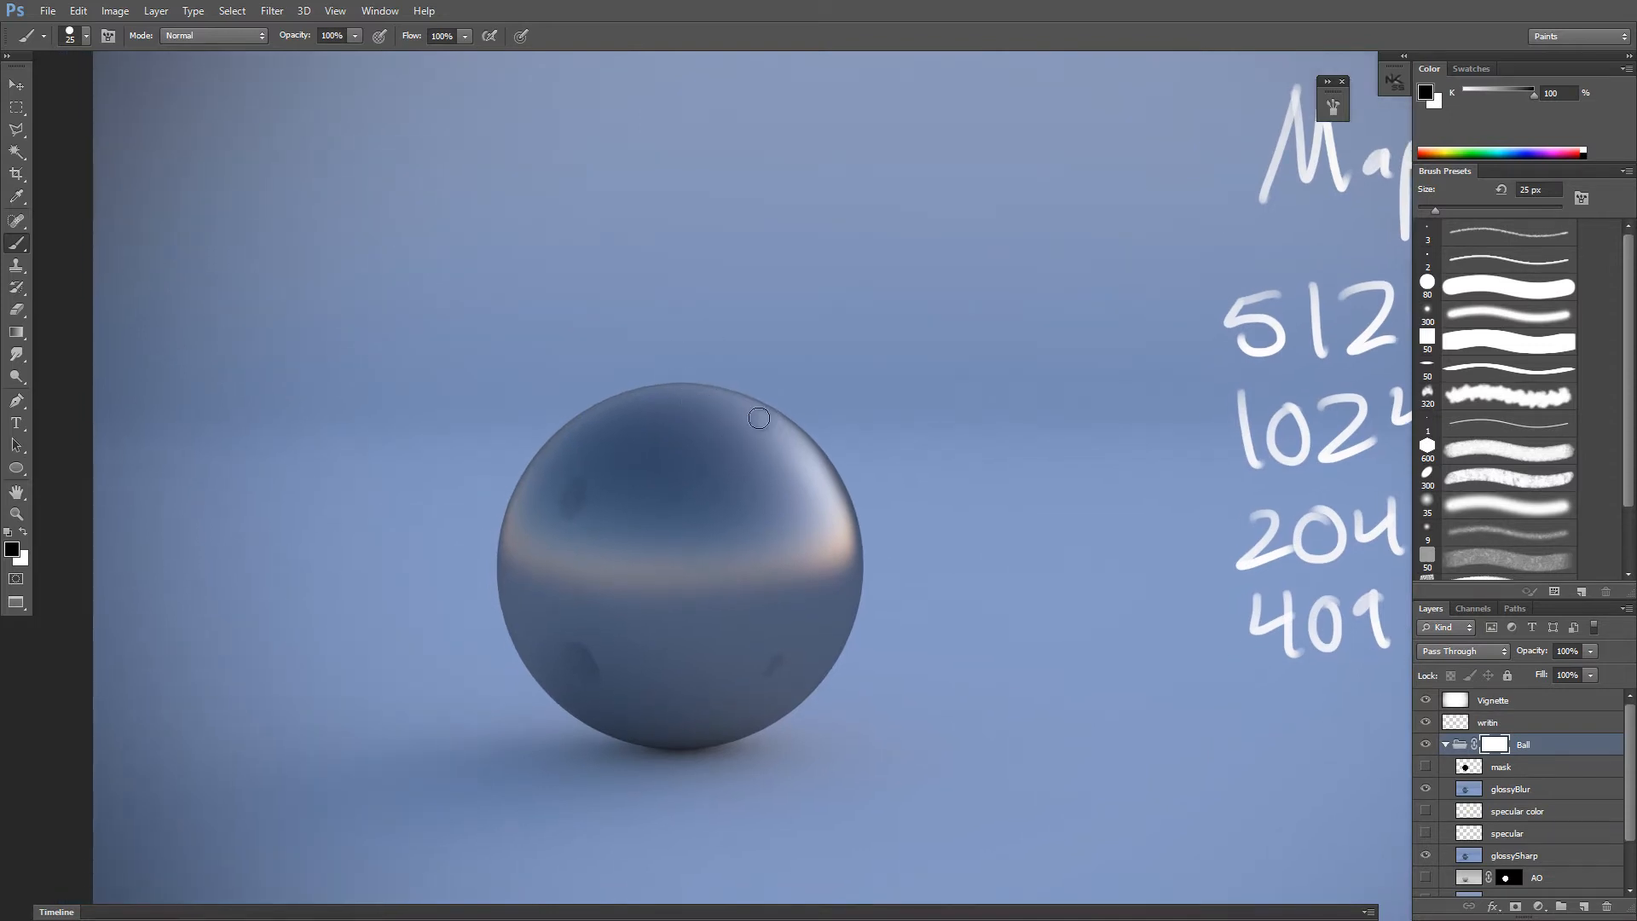
drag(802, 415, 833, 426)
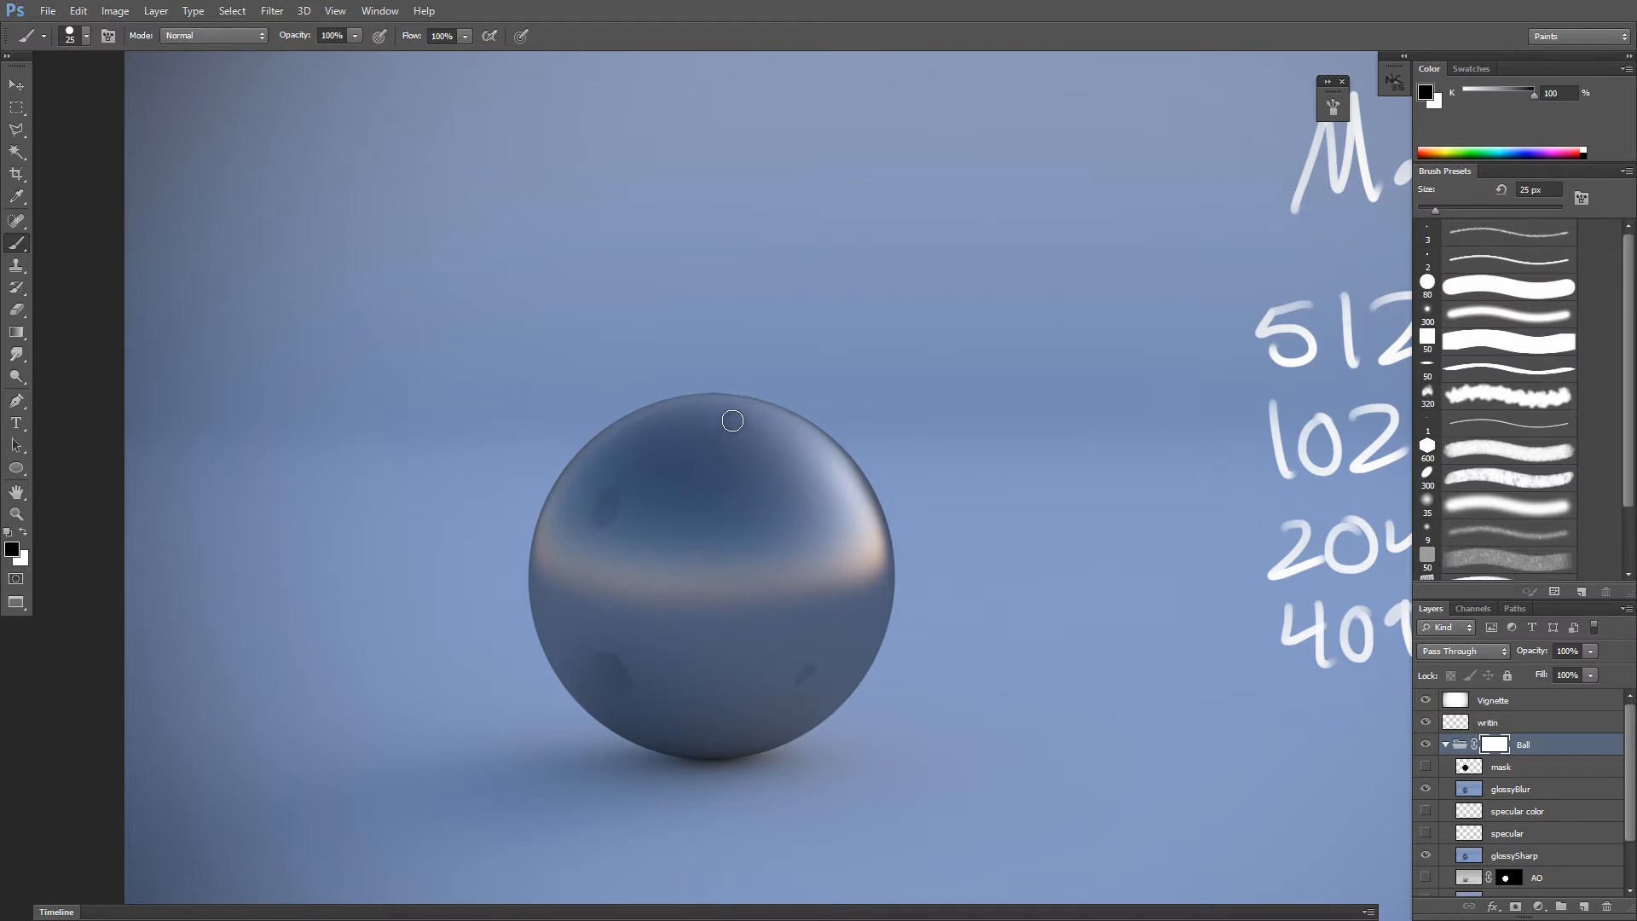
mouse_move(735, 418)
mouse_down()
mouse_move(623, 492)
mouse_move(676, 414)
mouse_move(657, 469)
mouse_move(715, 459)
mouse_move(881, 489)
mouse_move(903, 443)
mouse_move(839, 474)
mouse_move(775, 435)
mouse_move(665, 432)
mouse_move(694, 423)
mouse_move(688, 444)
mouse_move(691, 358)
mouse_move(694, 380)
mouse_move(788, 401)
mouse_move(764, 462)
mouse_up()
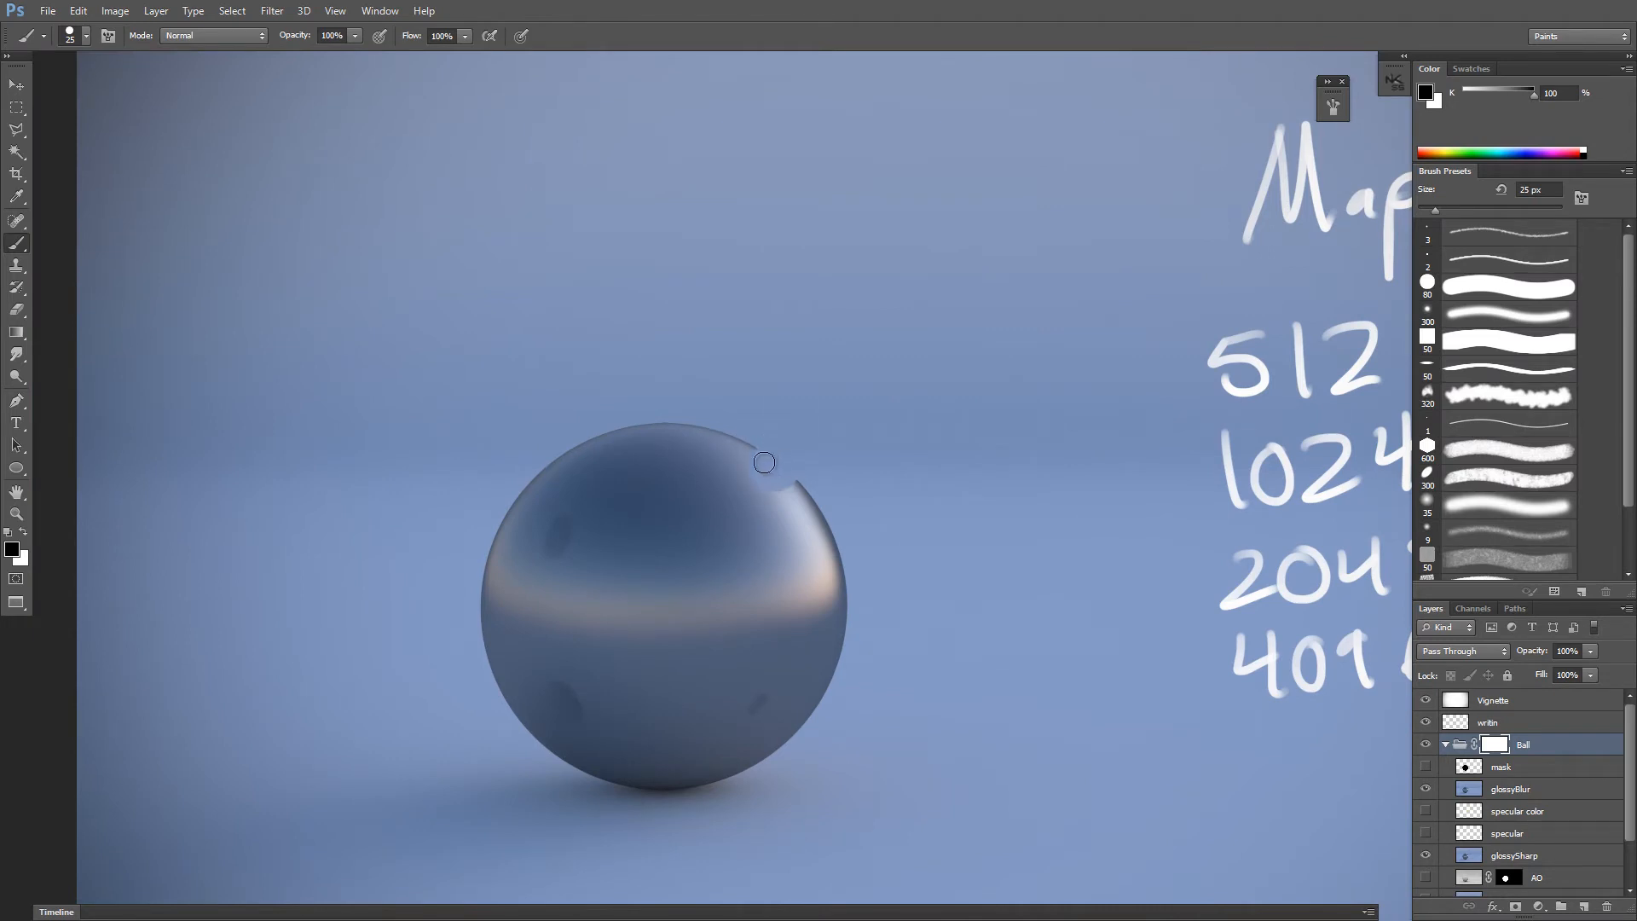
mouse_move(597, 435)
mouse_down()
mouse_move(607, 445)
mouse_move(569, 456)
mouse_up()
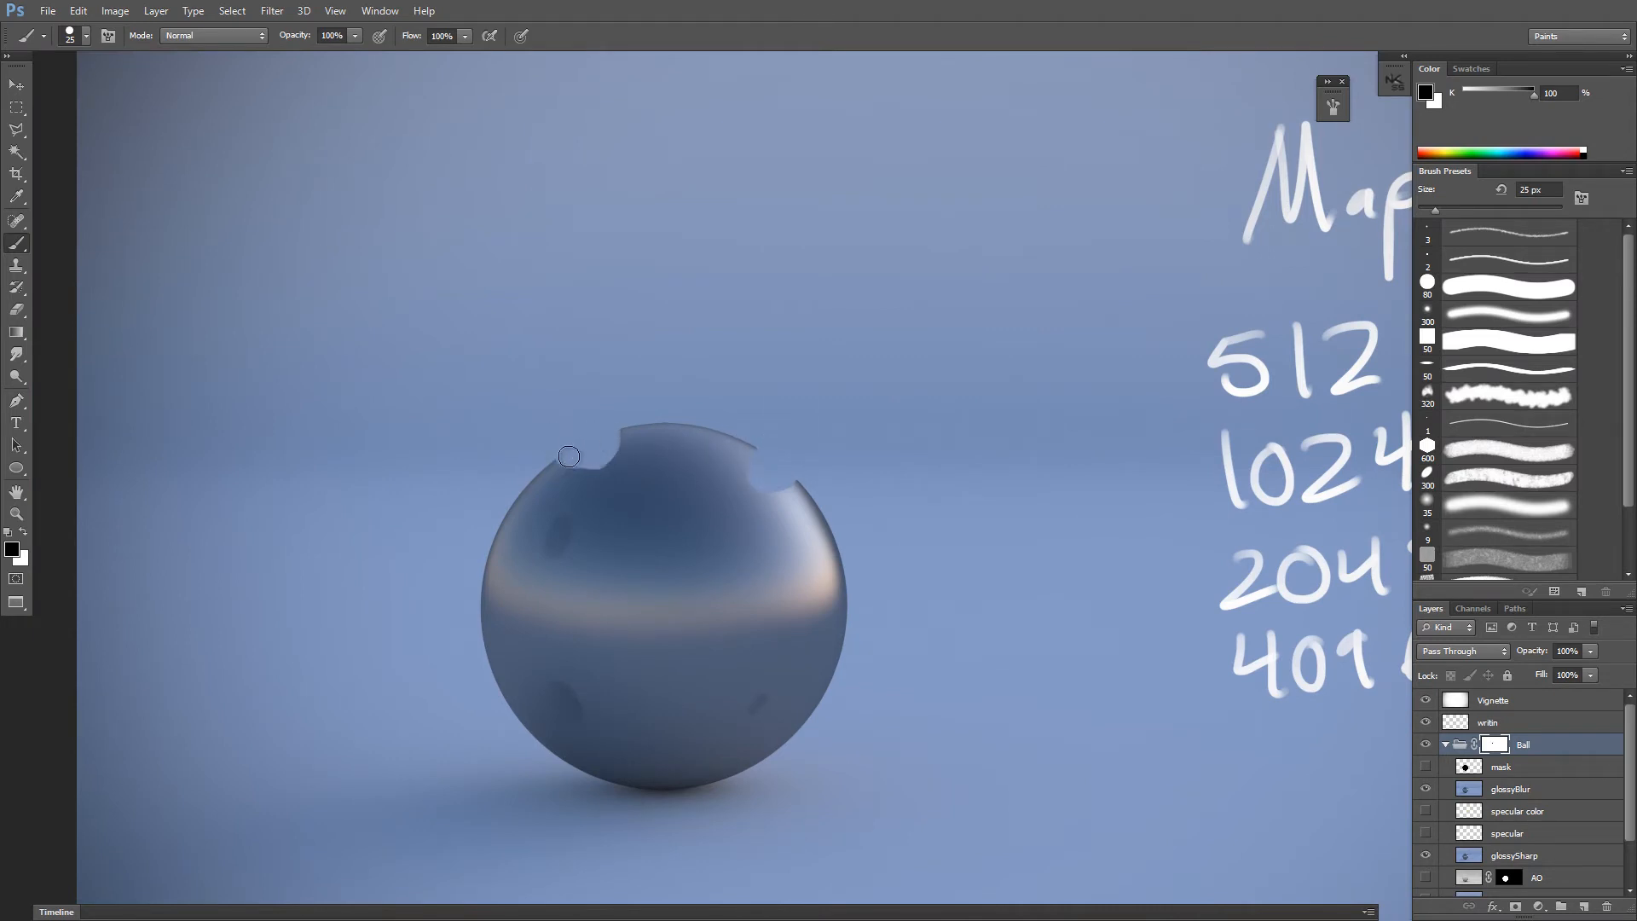
Step: Paint three black spots on the Ball group's mask to punch a row of holes across the ball's middle
drag(664, 551, 676, 560)
drag(572, 585, 562, 584)
drag(759, 572, 769, 567)
mouse_move(847, 504)
mouse_down()
mouse_move(751, 383)
mouse_move(779, 453)
mouse_move(702, 464)
mouse_move(764, 450)
mouse_move(718, 460)
mouse_up()
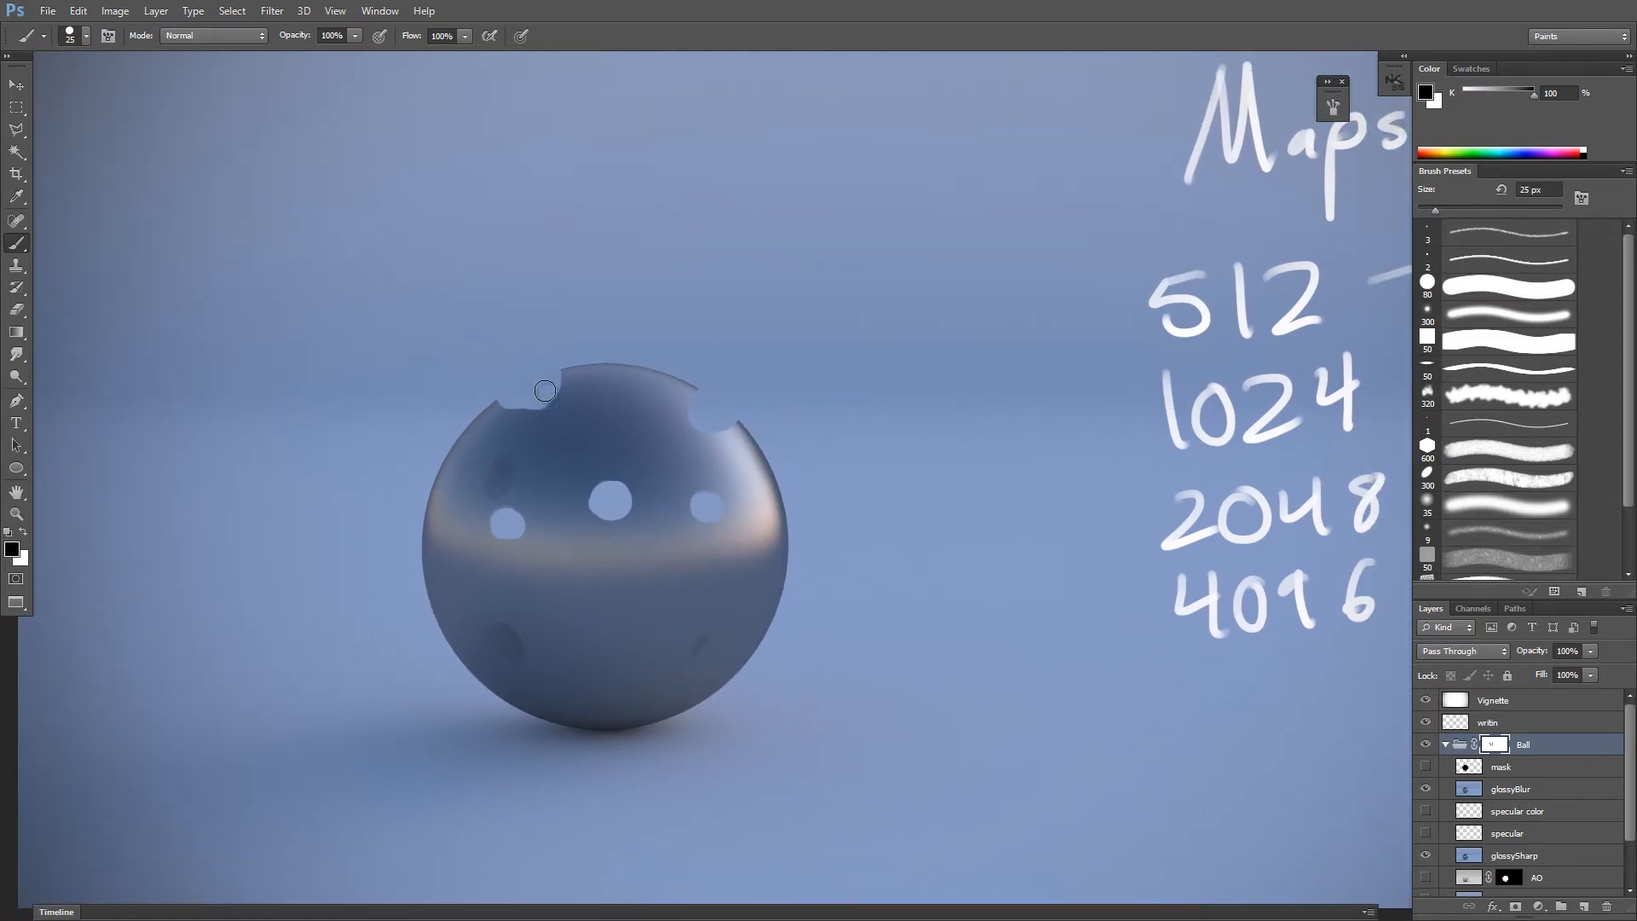
mouse_move(545, 390)
mouse_down()
mouse_move(512, 396)
mouse_move(550, 395)
mouse_move(533, 367)
mouse_up()
drag(756, 348, 712, 249)
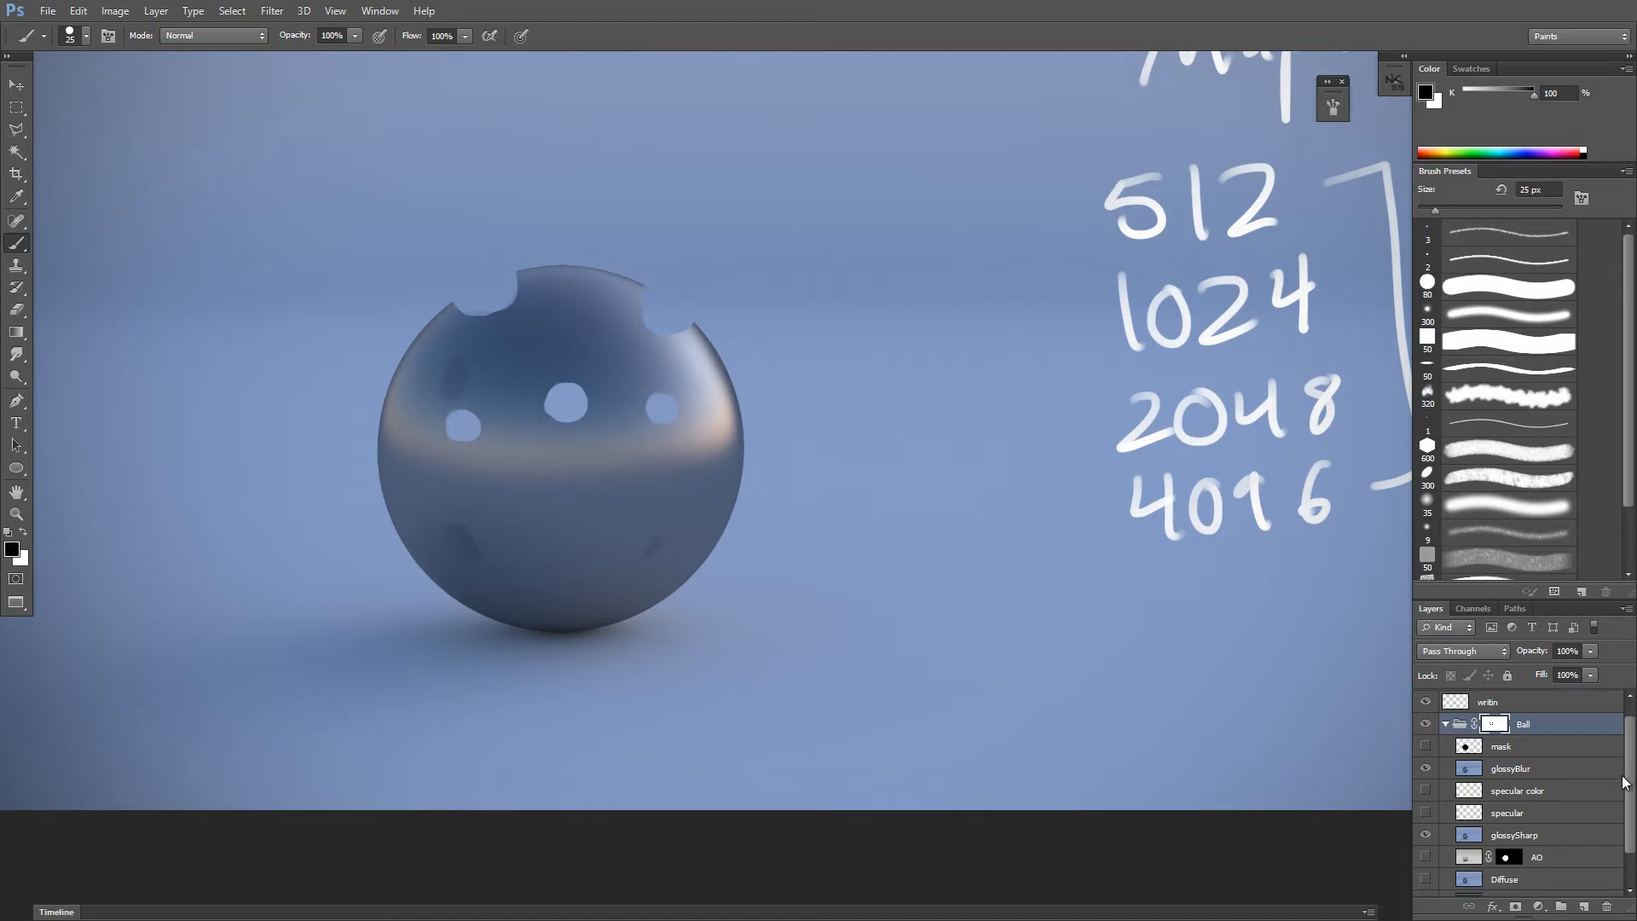
mouse_move(746, 400)
mouse_down()
mouse_move(848, 482)
mouse_move(833, 481)
mouse_up()
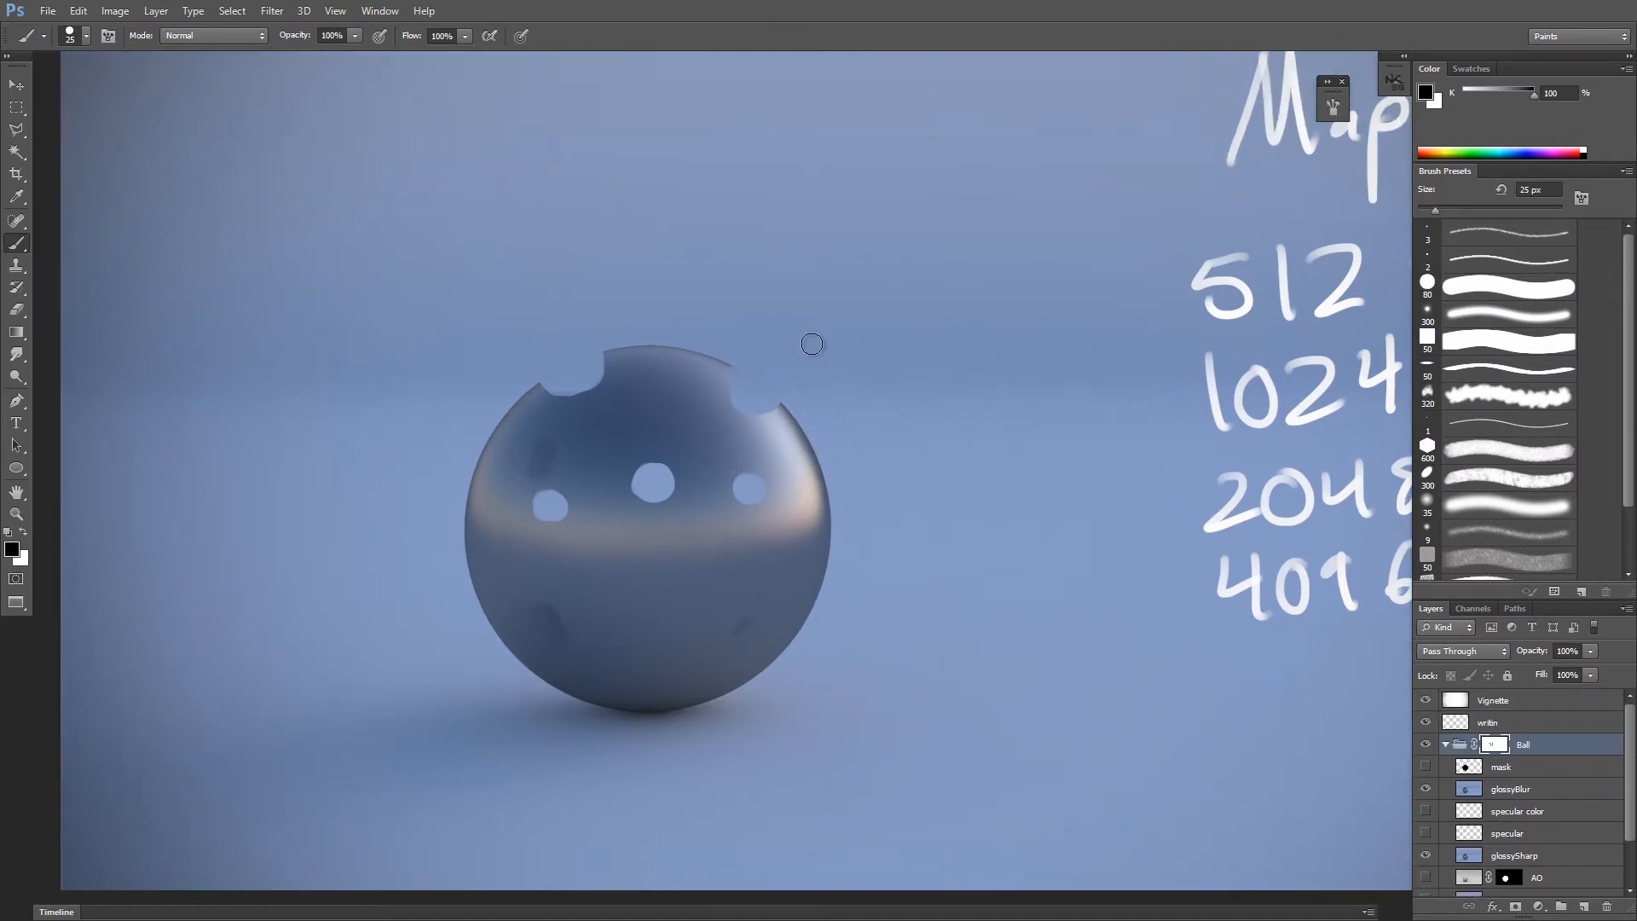
drag(625, 421, 636, 505)
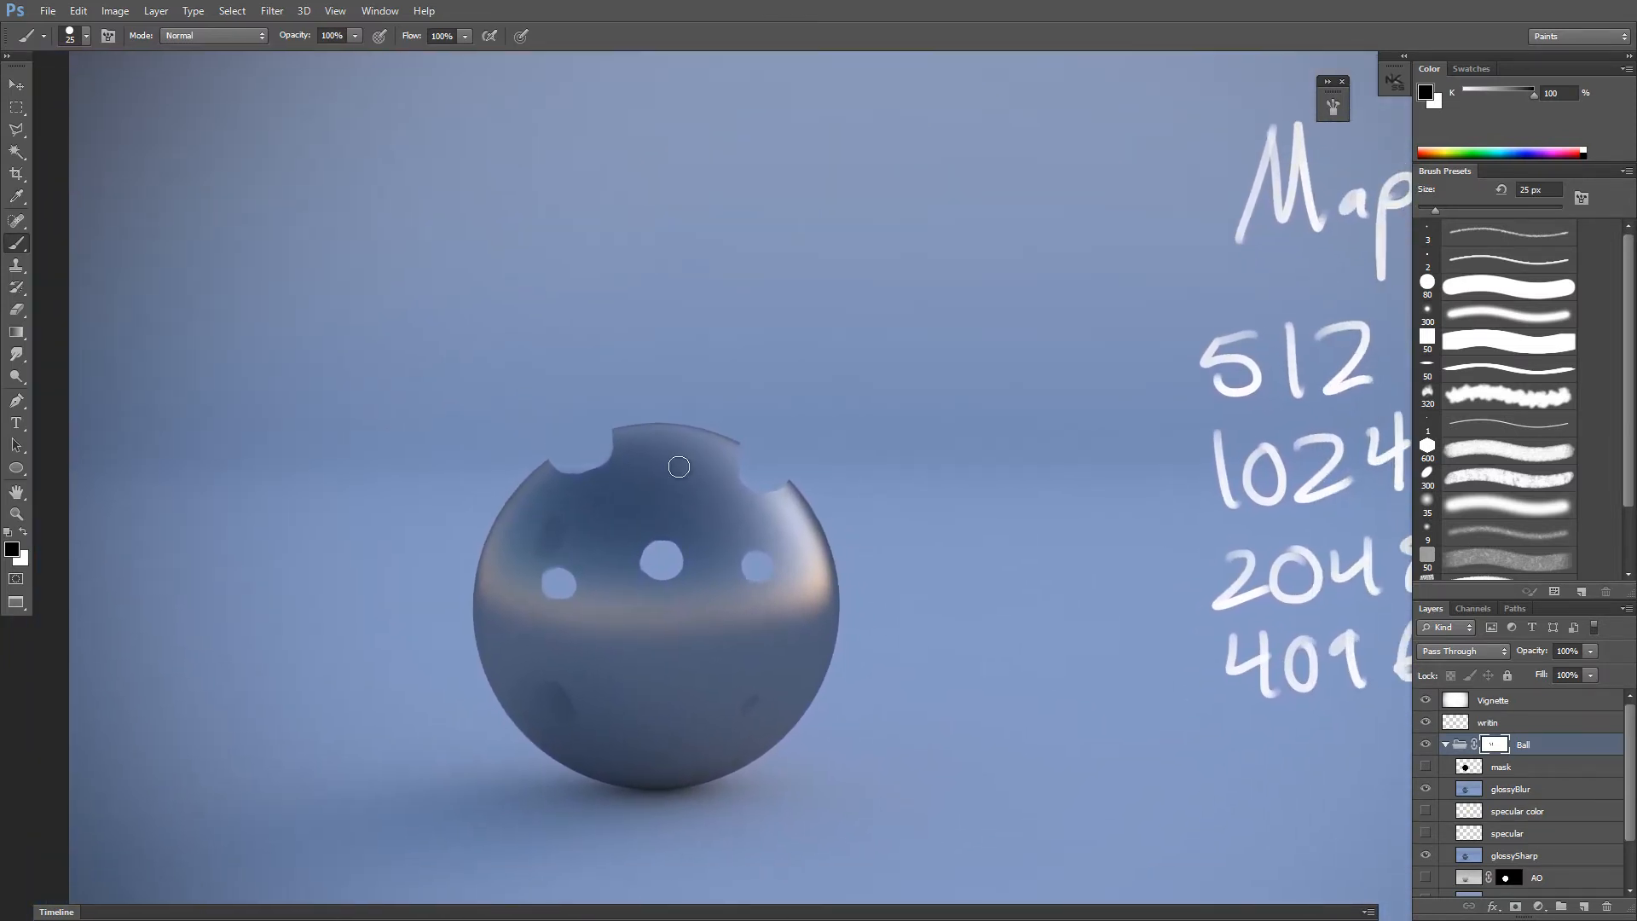
Step: Select the AO layer's mask and switch back to the layer's image to point out the difference
drag(1630, 747, 1630, 790)
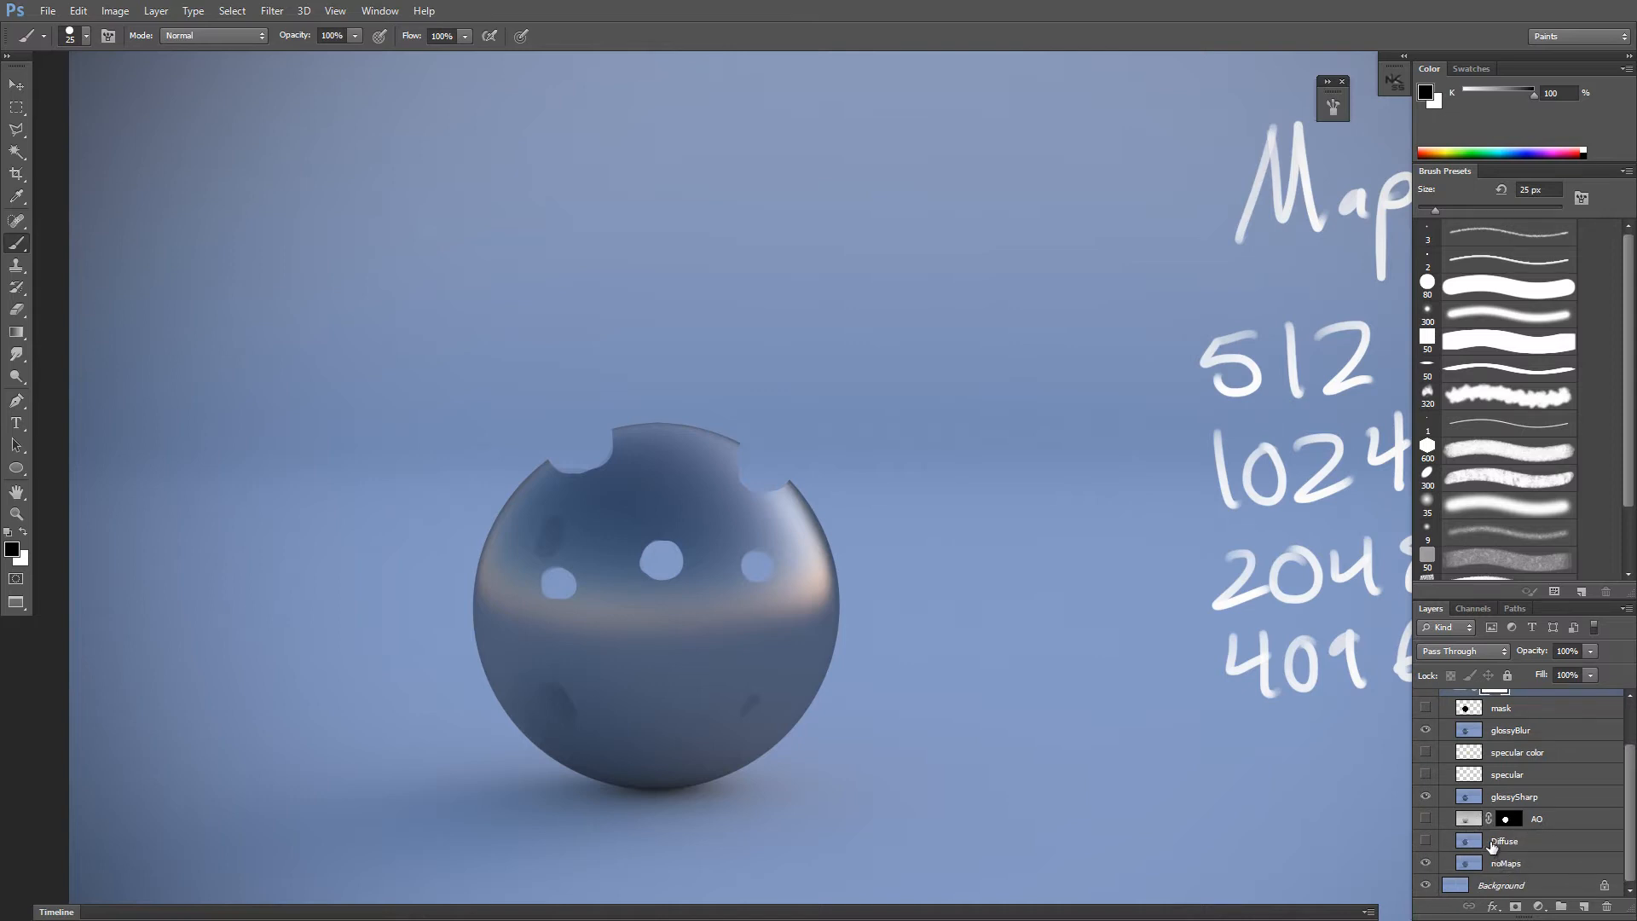
click(1513, 822)
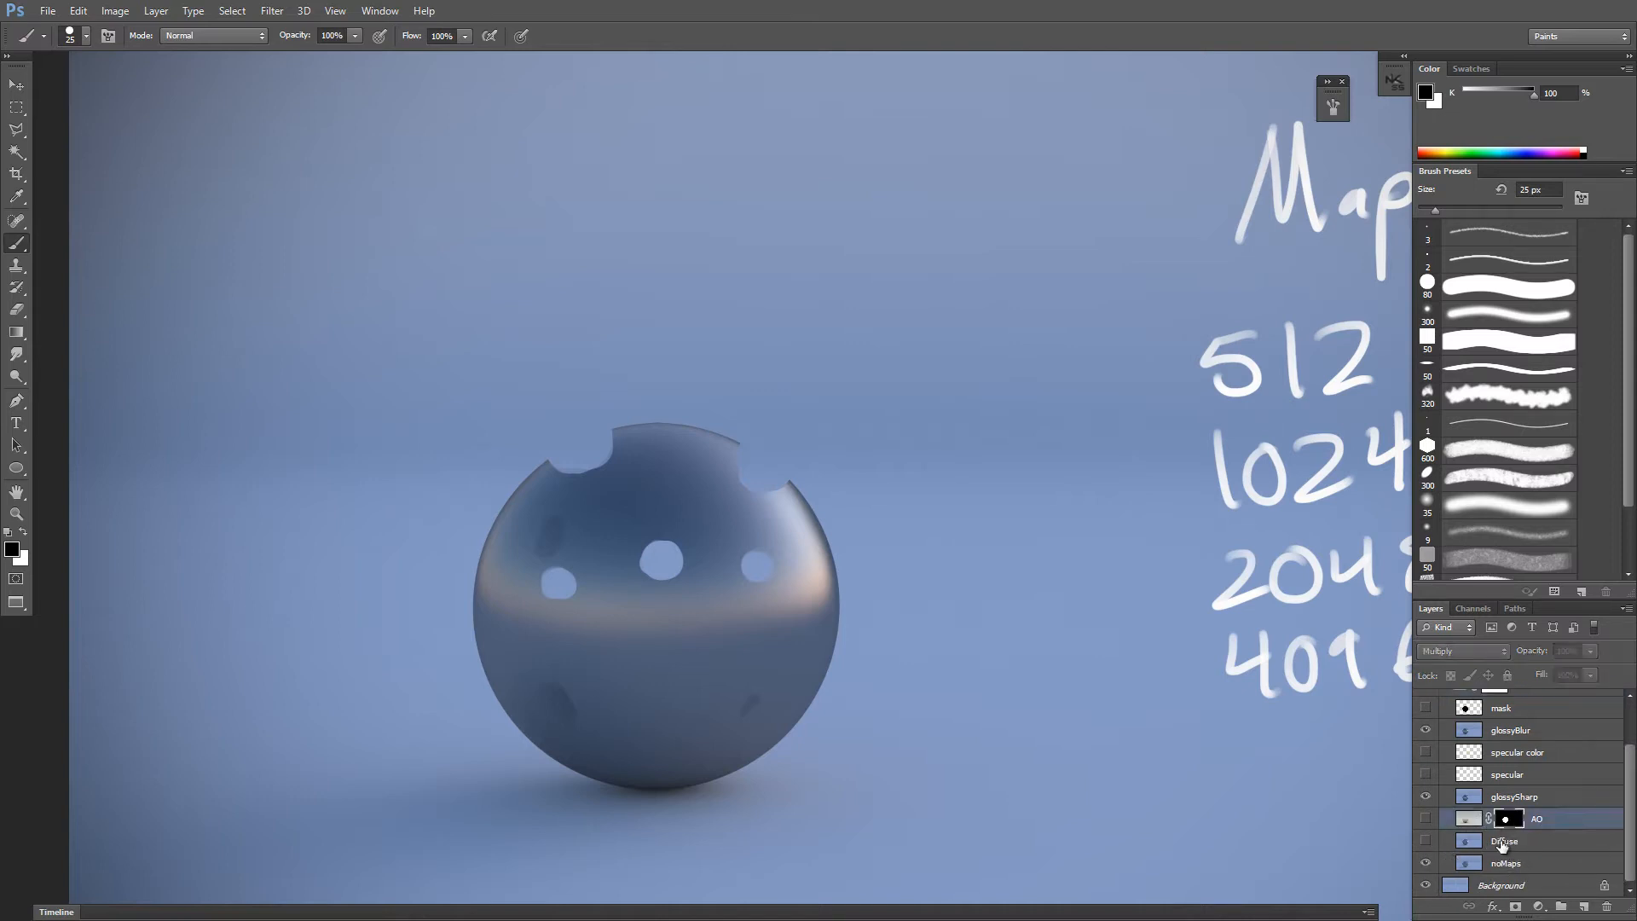
click(1467, 818)
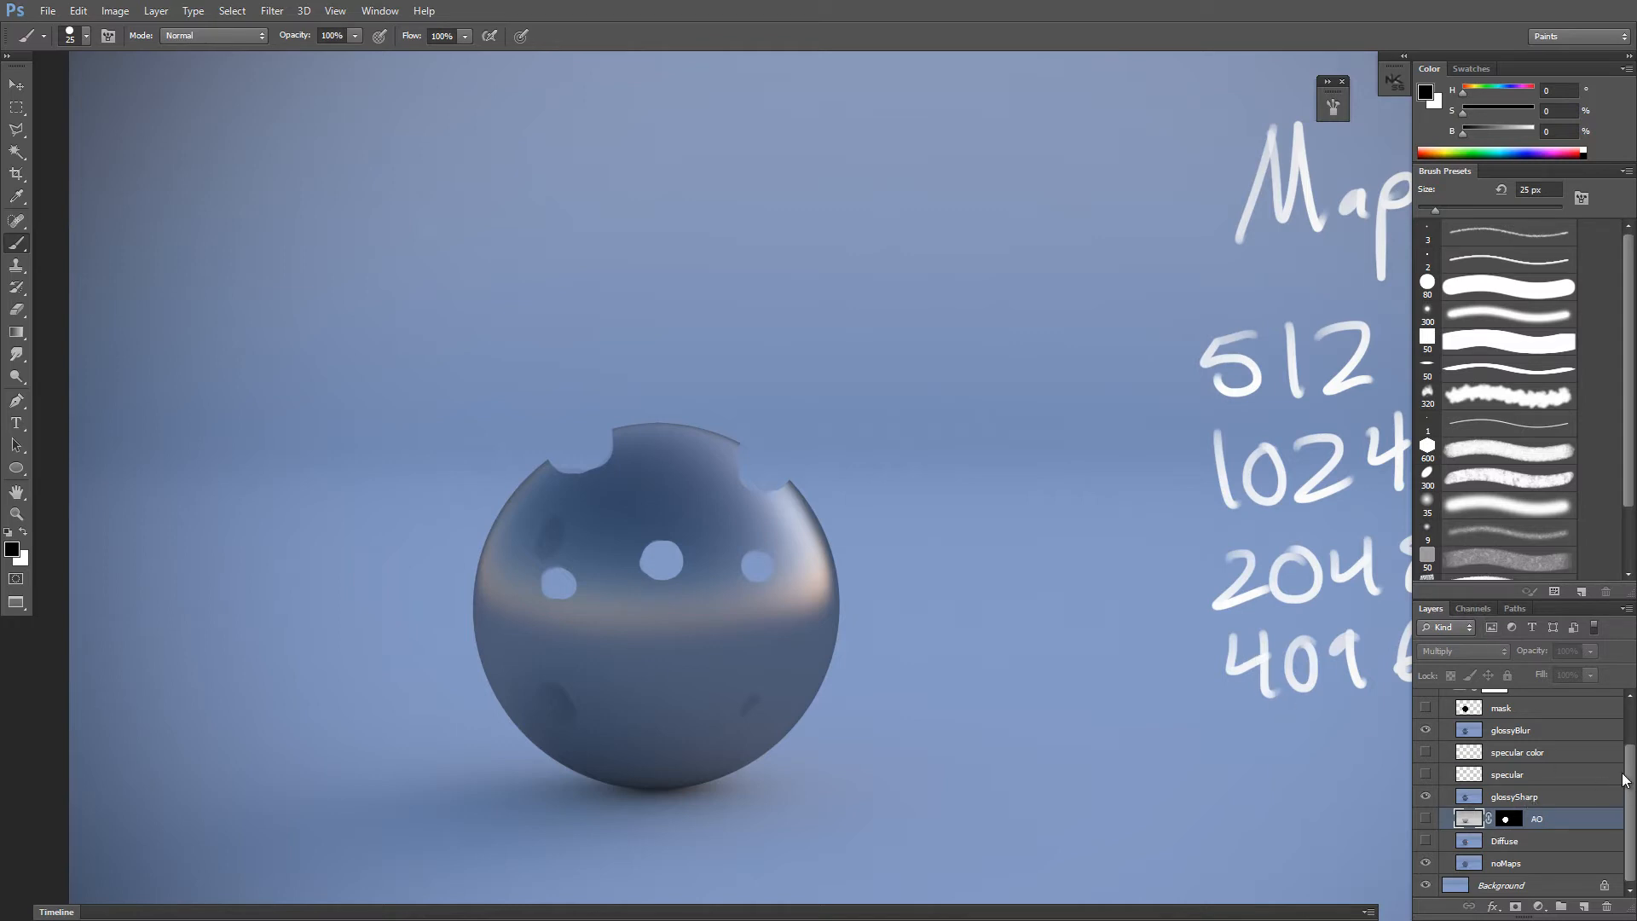
Step: Select the Ball group's layer mask, examine its mask properties and close them
scroll(1620, 778, up, 3)
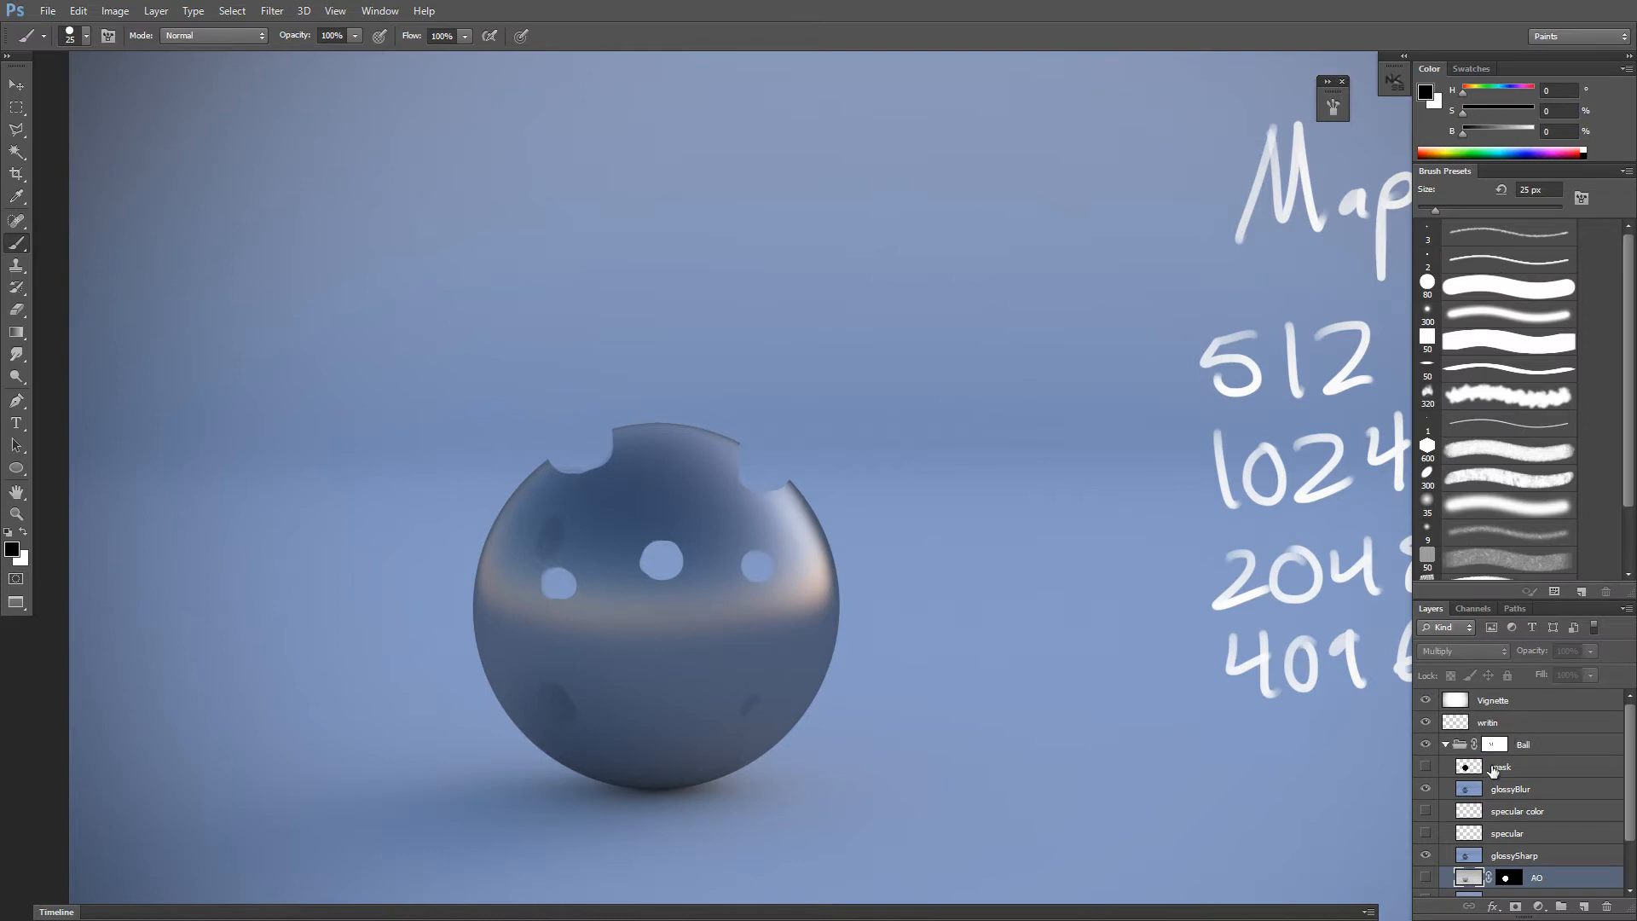
click(1496, 751)
double_click(1493, 747)
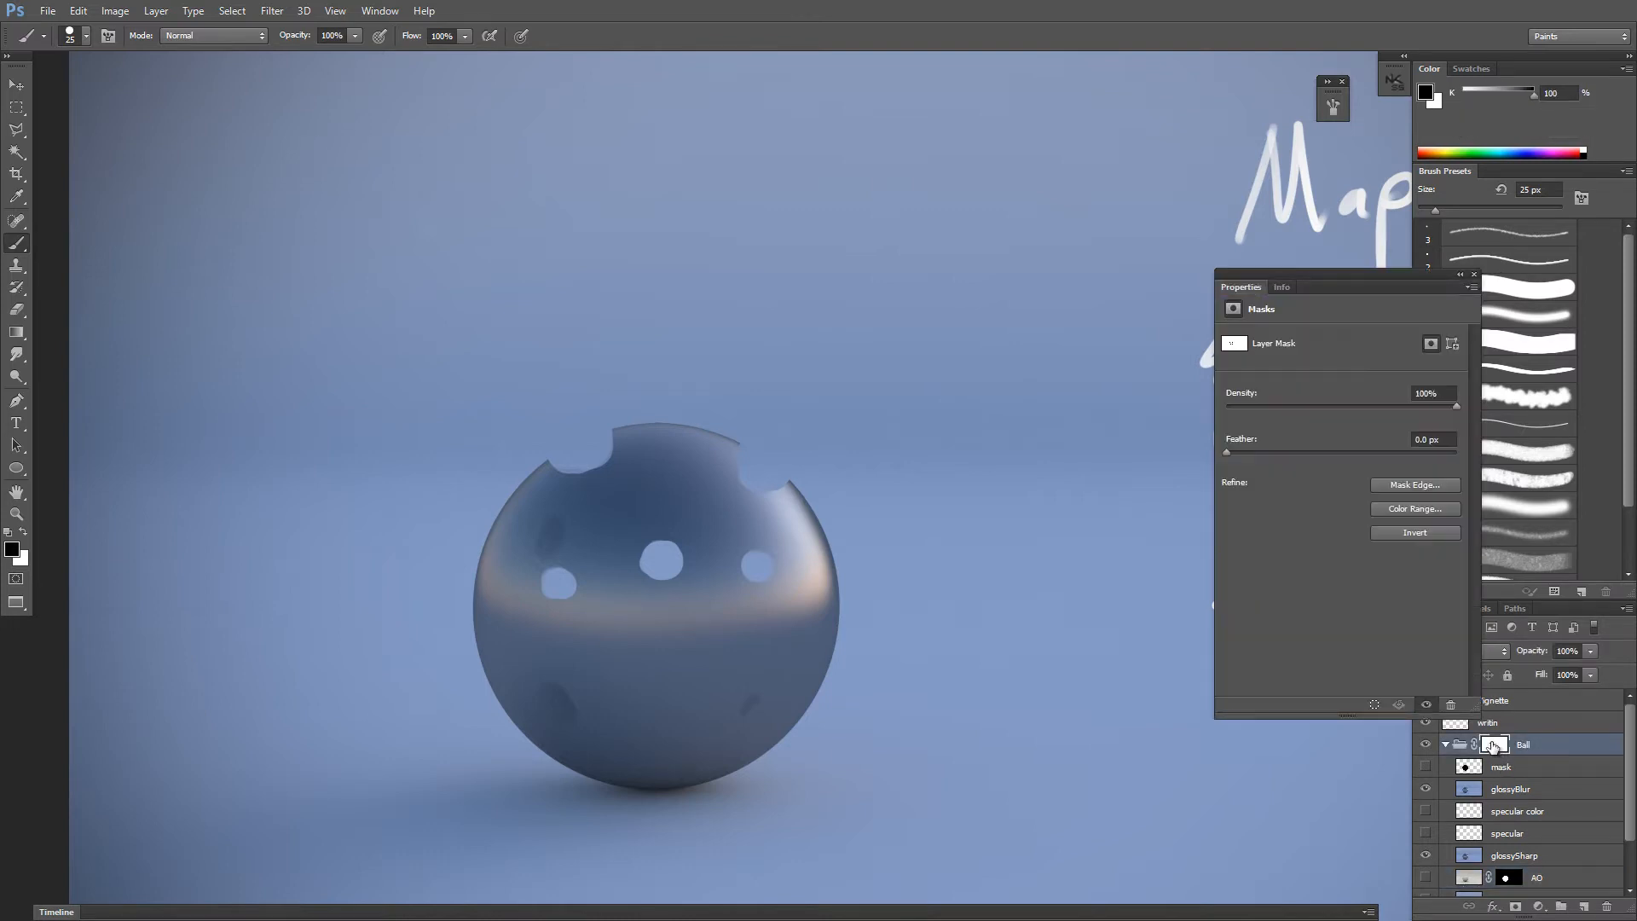
click(1474, 275)
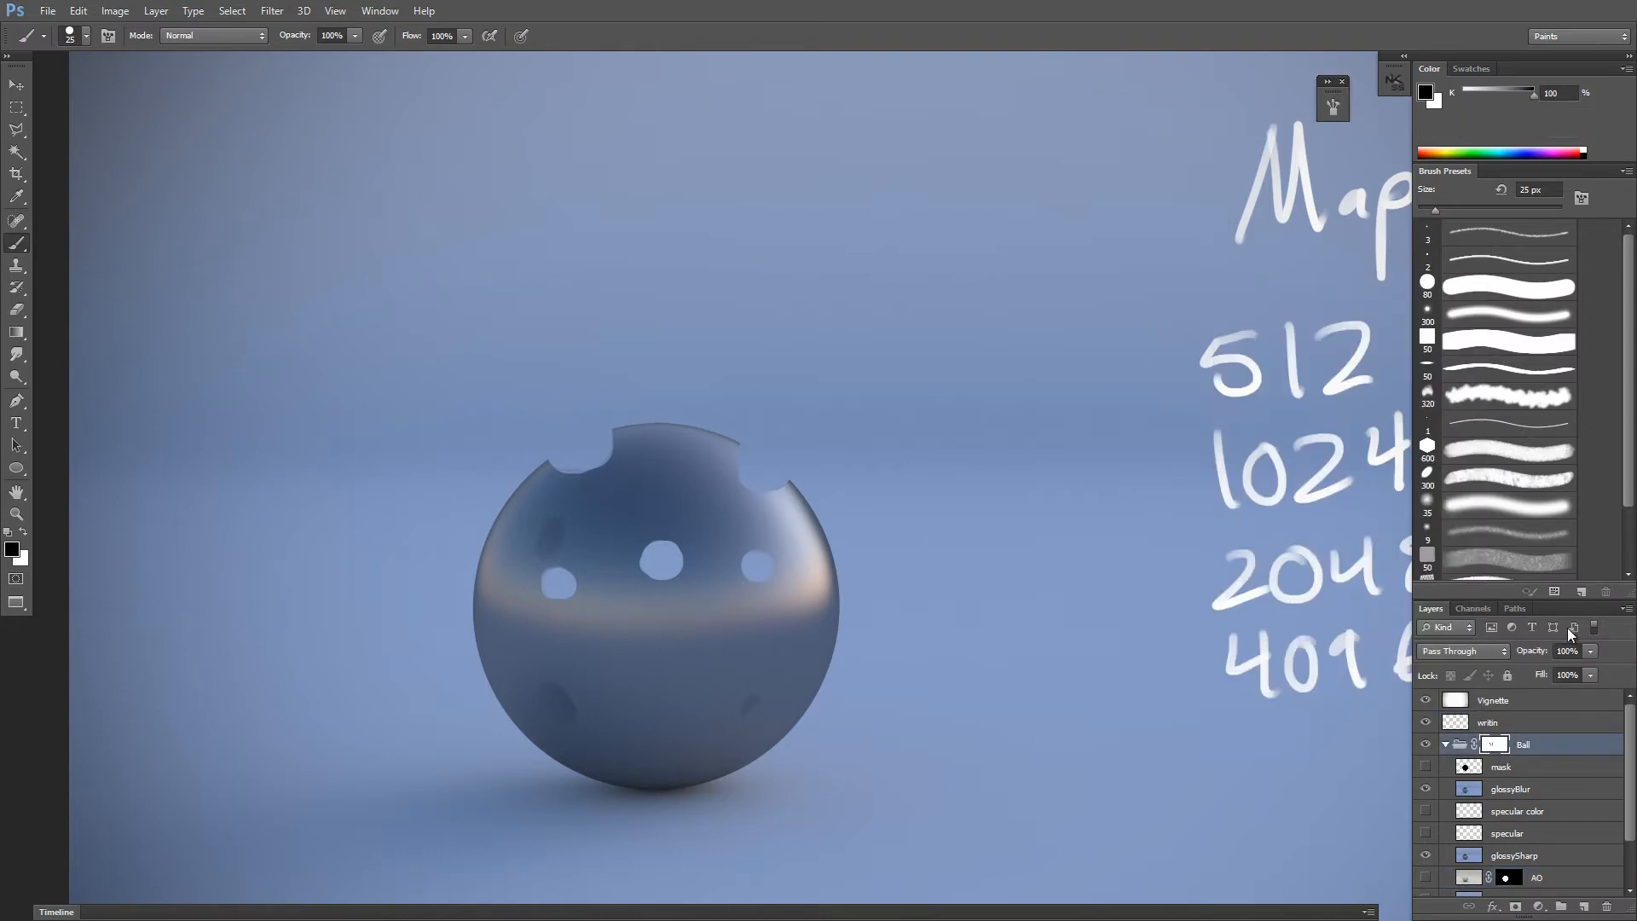
Step: Display the Alpha 1 channel alone on the canvas to examine the document's alpha mask
drag(1092, 452, 909, 491)
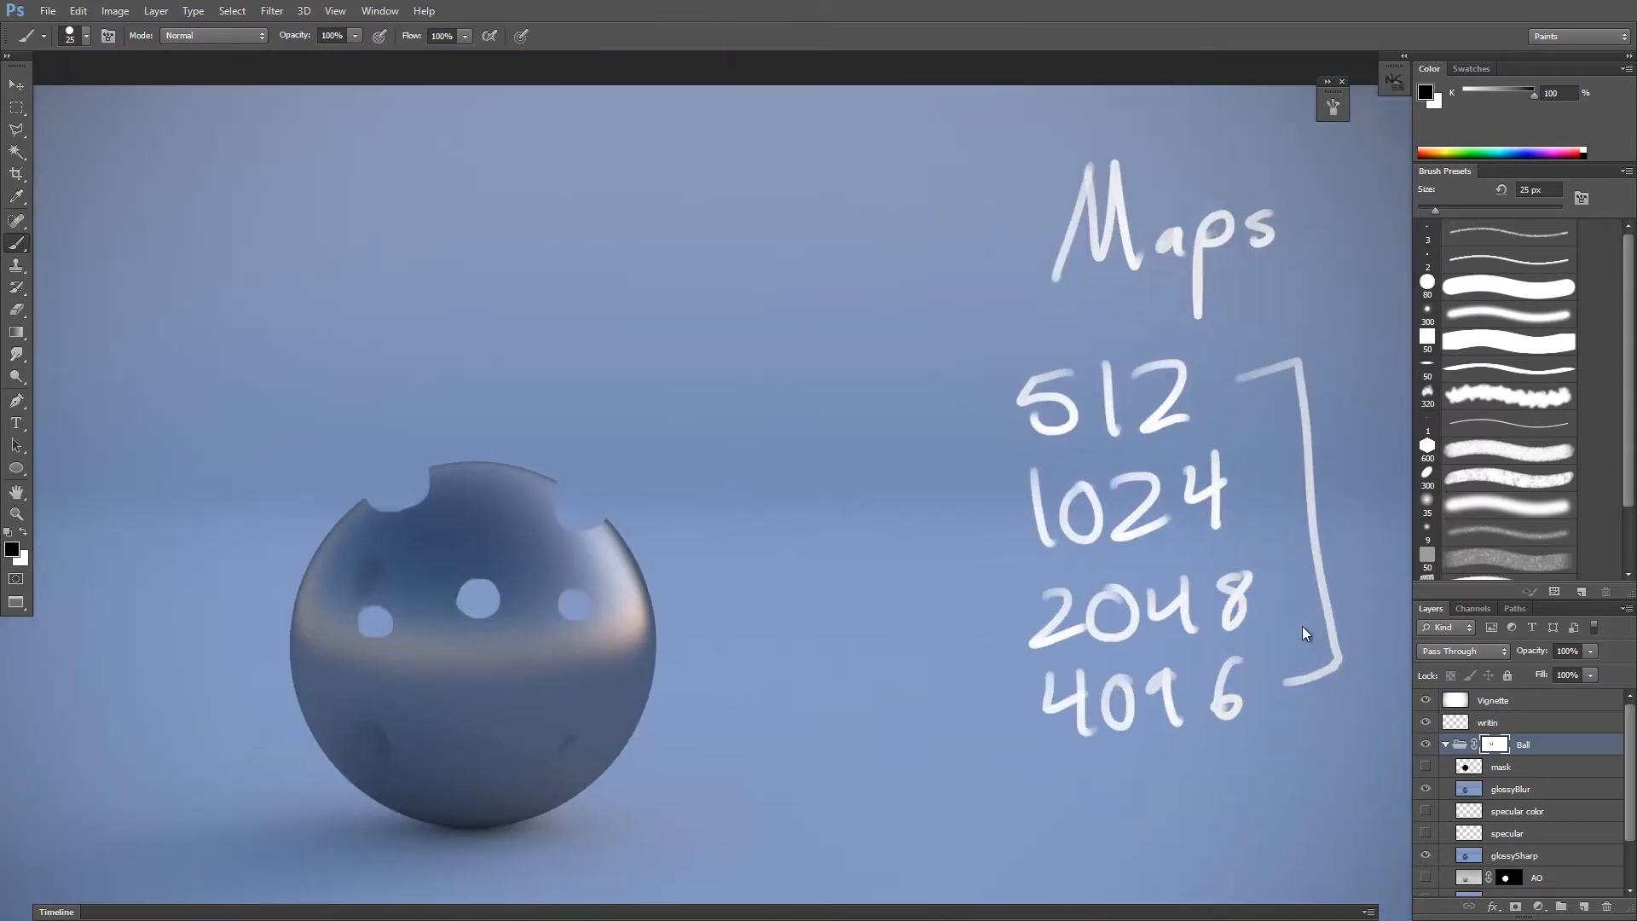
click(1472, 609)
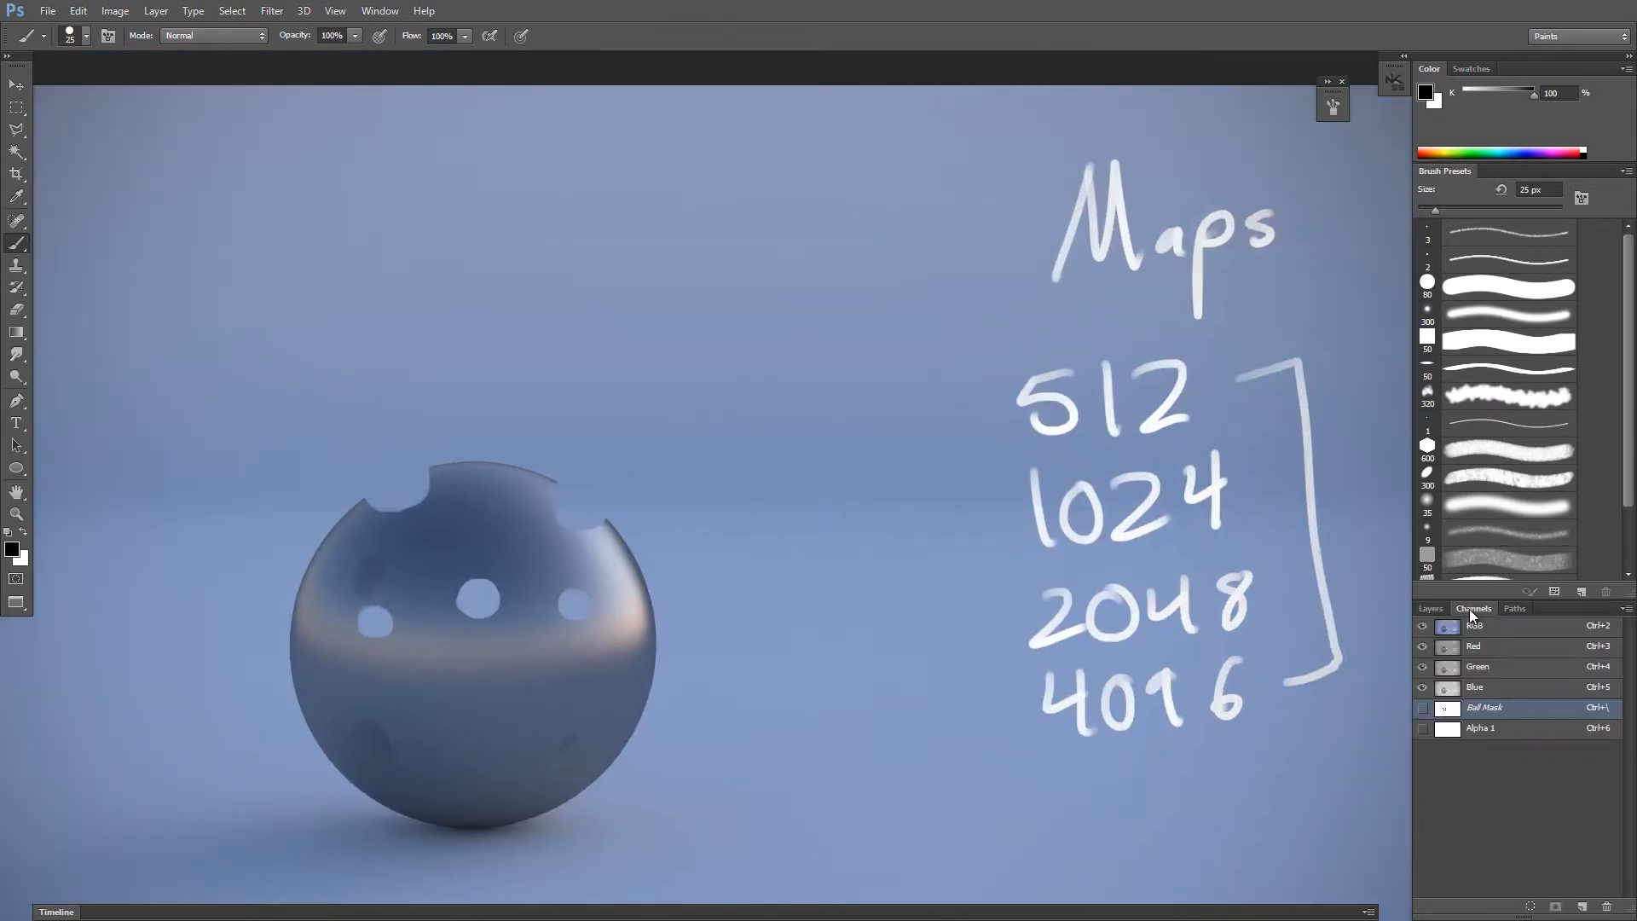
click(1463, 732)
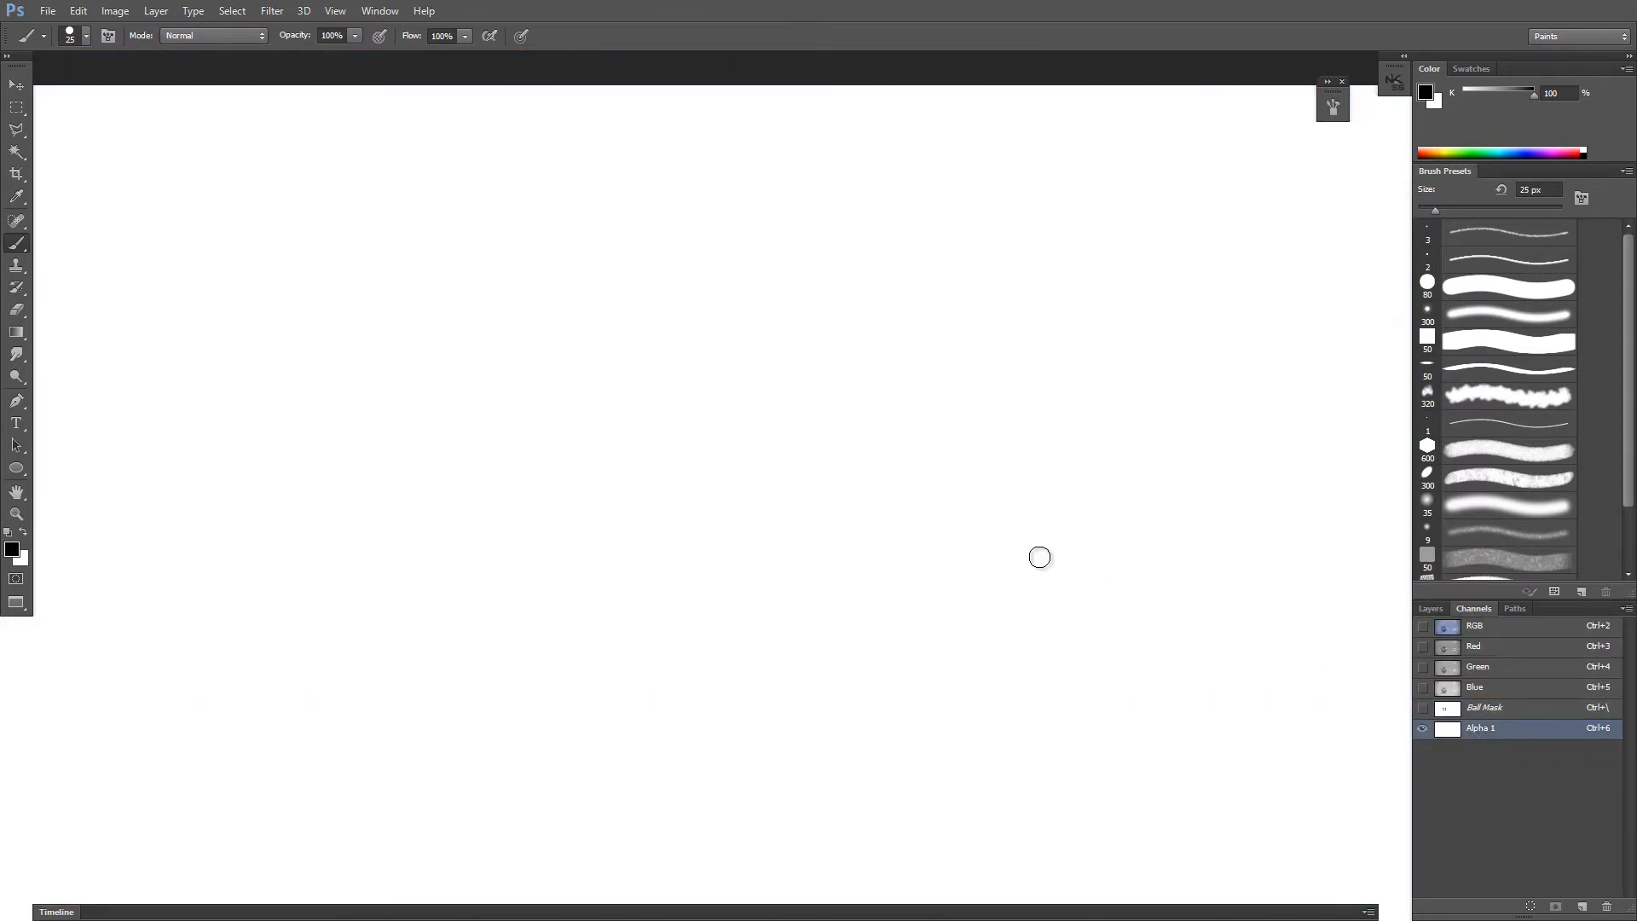
key(ctrl+minus)
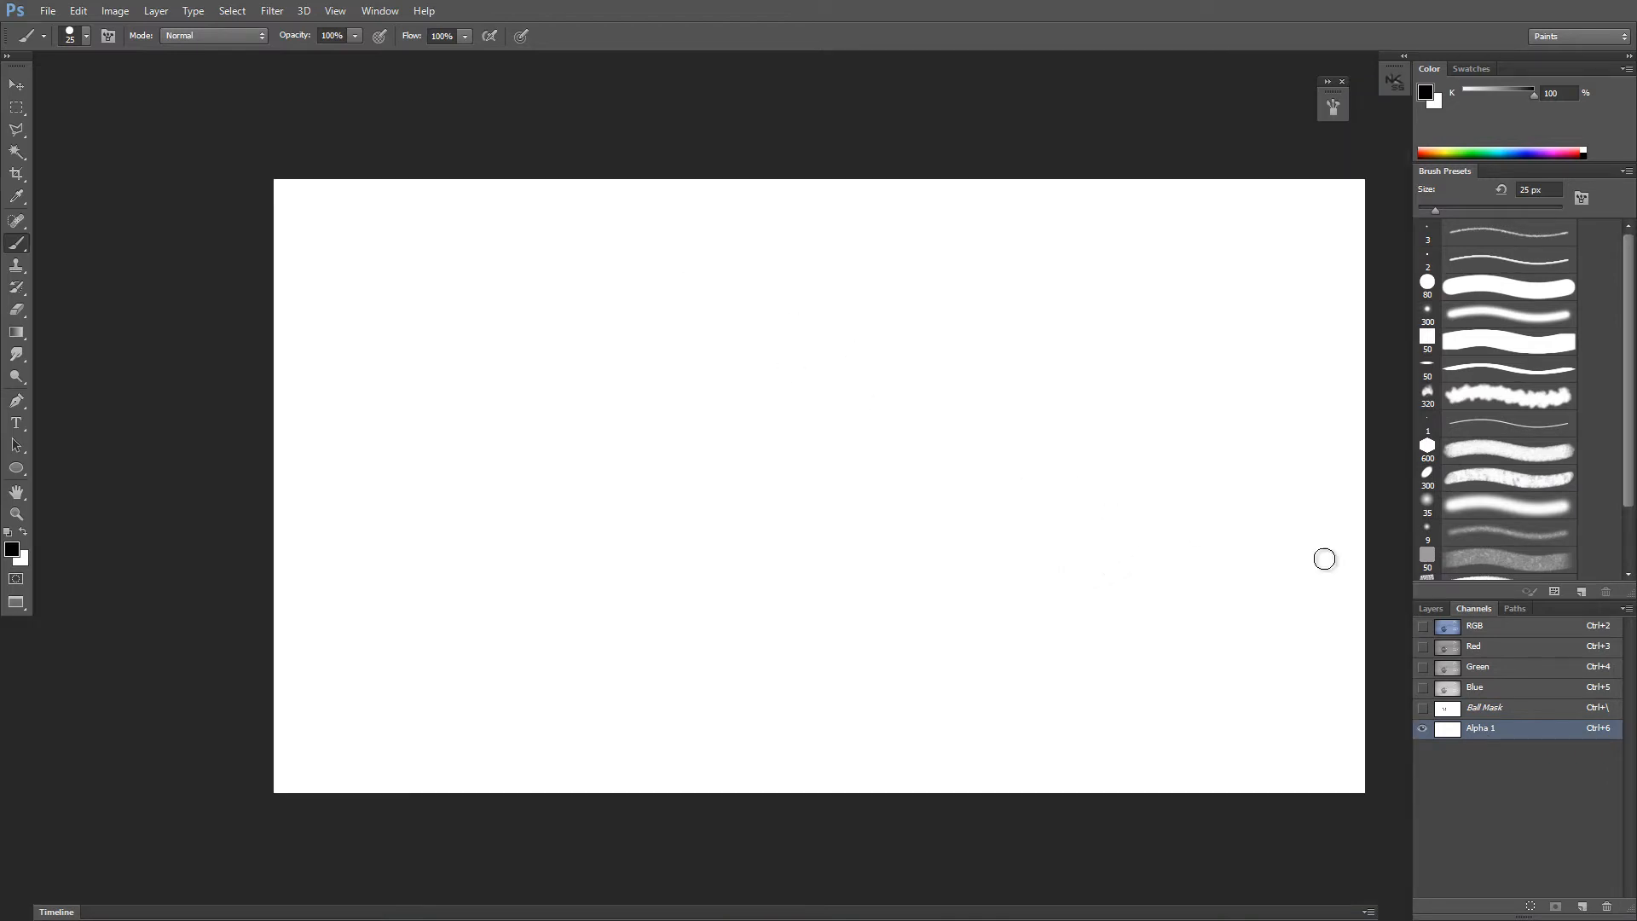
key(ctrl+plus)
Step: Return from the Alpha 1 channel to the layers and select the Ball group's mask to show the full image
click(1440, 607)
click(1507, 755)
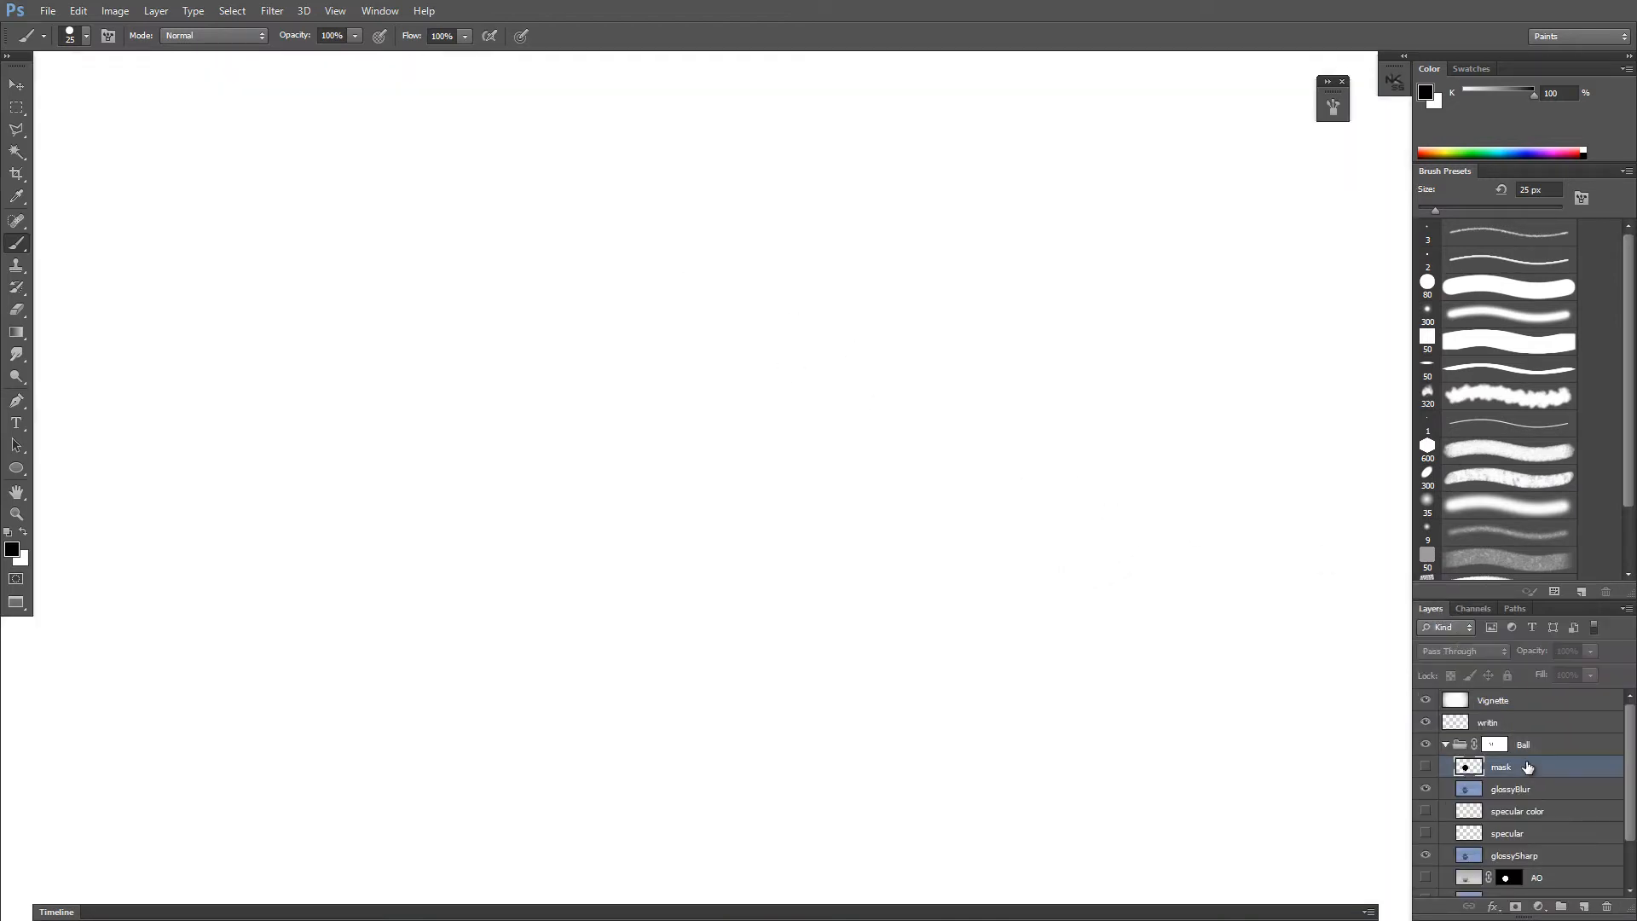
click(1499, 747)
mouse_move(804, 522)
mouse_down()
mouse_move(797, 439)
mouse_move(889, 448)
mouse_up()
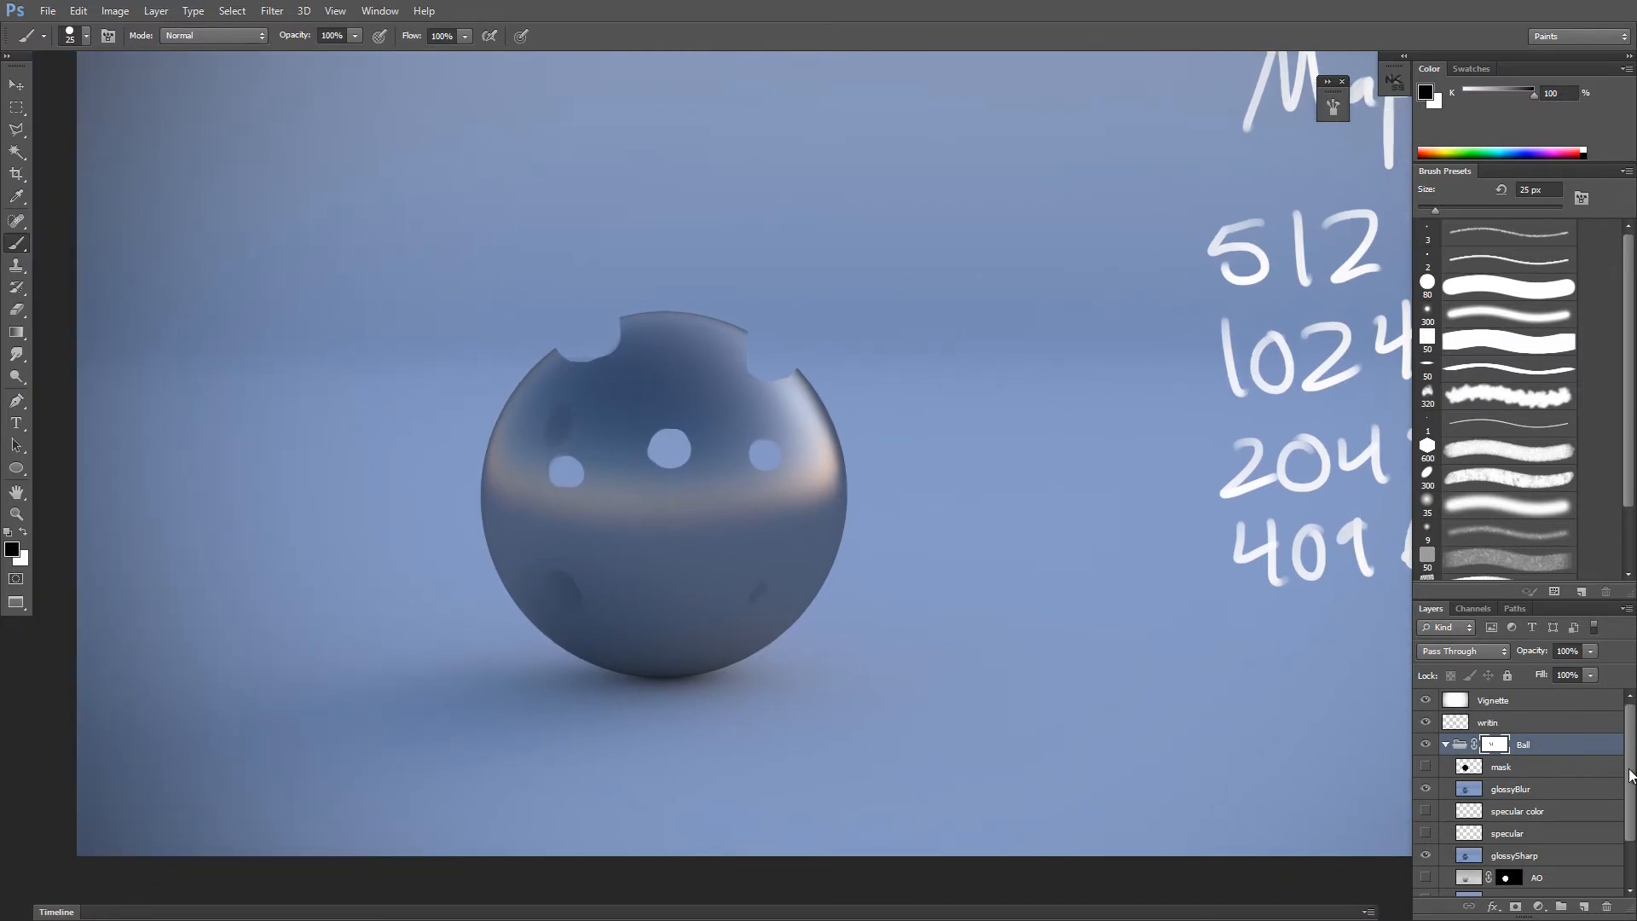
Step: Select the specular layer inside the Ball group
drag(1630, 774, 1596, 765)
scroll(1601, 782, down, 3)
drag(1014, 431, 904, 520)
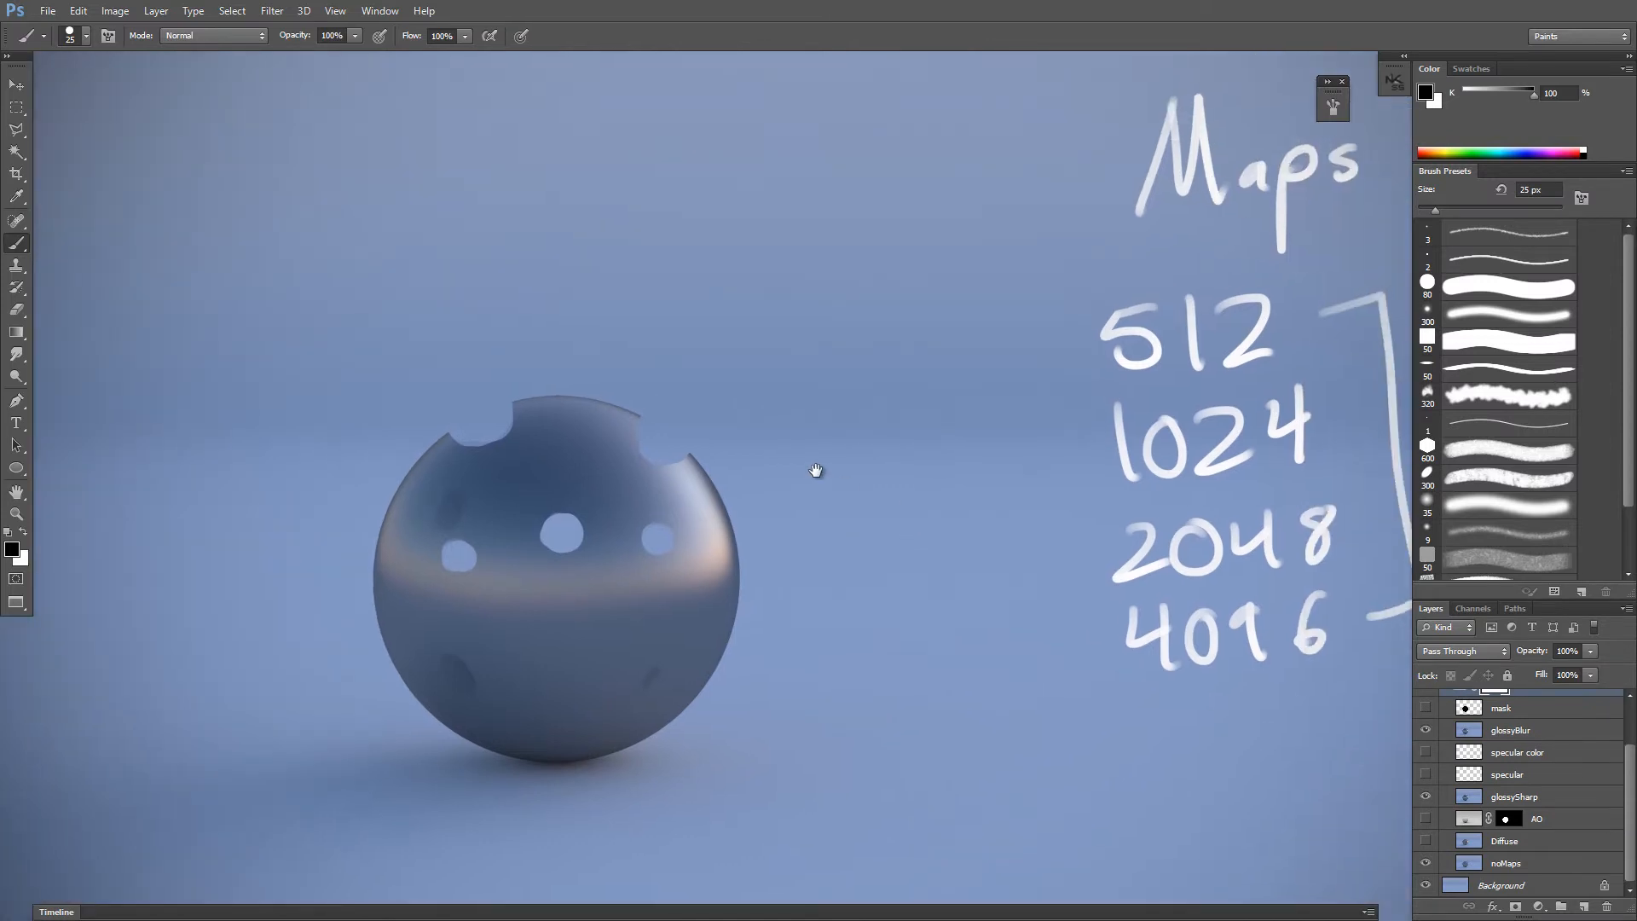
drag(816, 471, 1137, 521)
mouse_move(1630, 791)
mouse_down()
mouse_move(1608, 752)
mouse_move(1621, 810)
mouse_up()
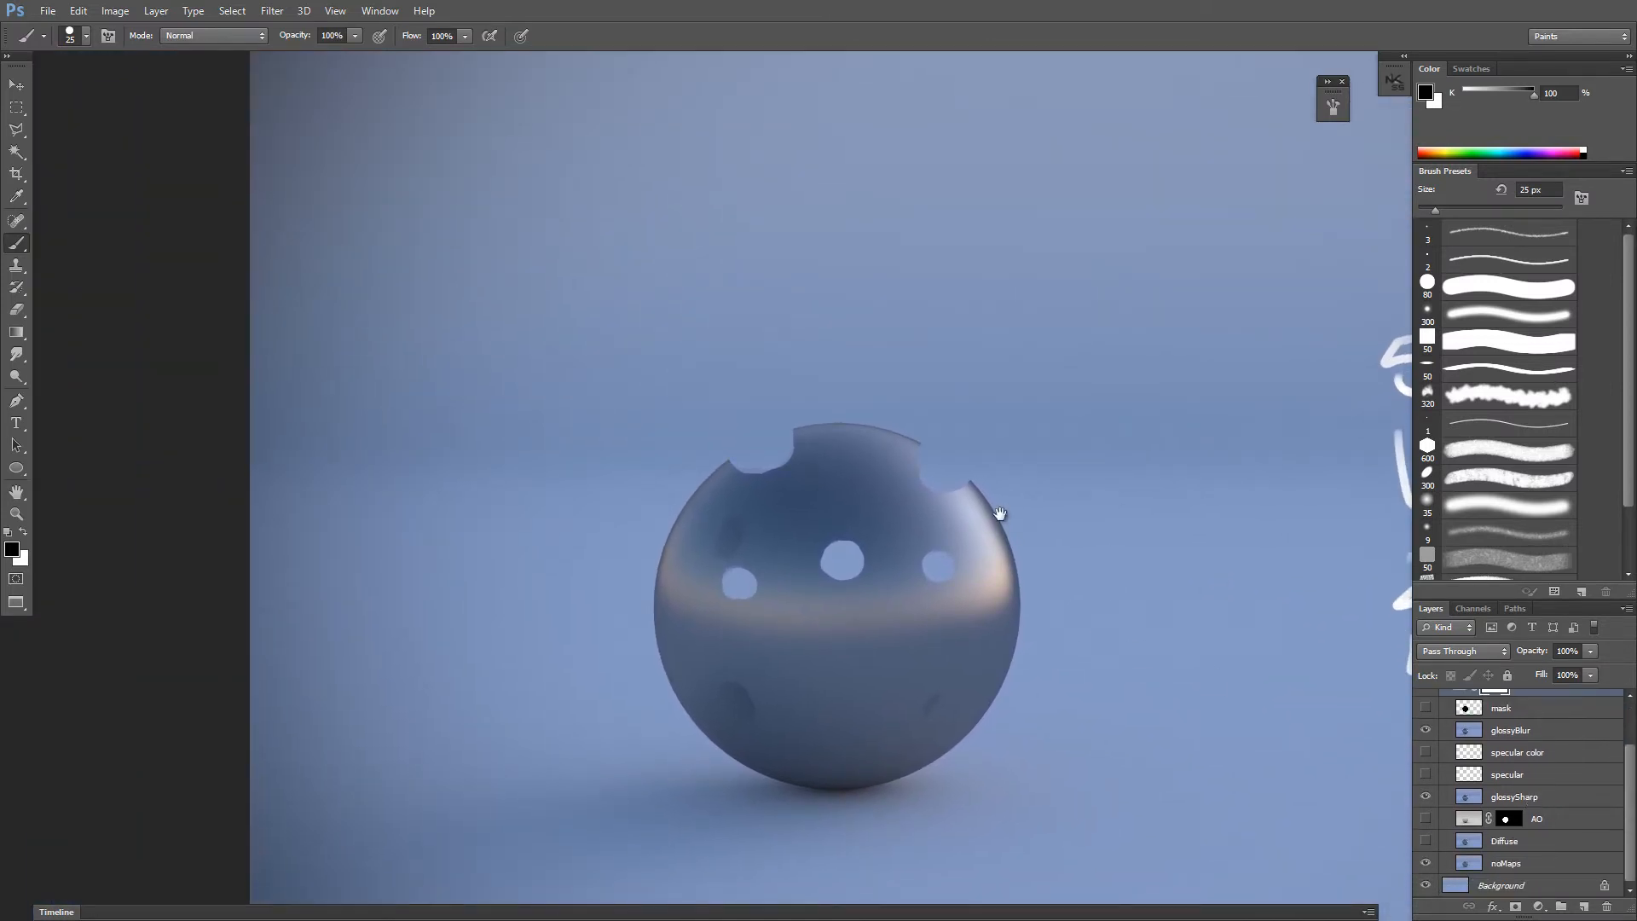
drag(999, 515, 767, 487)
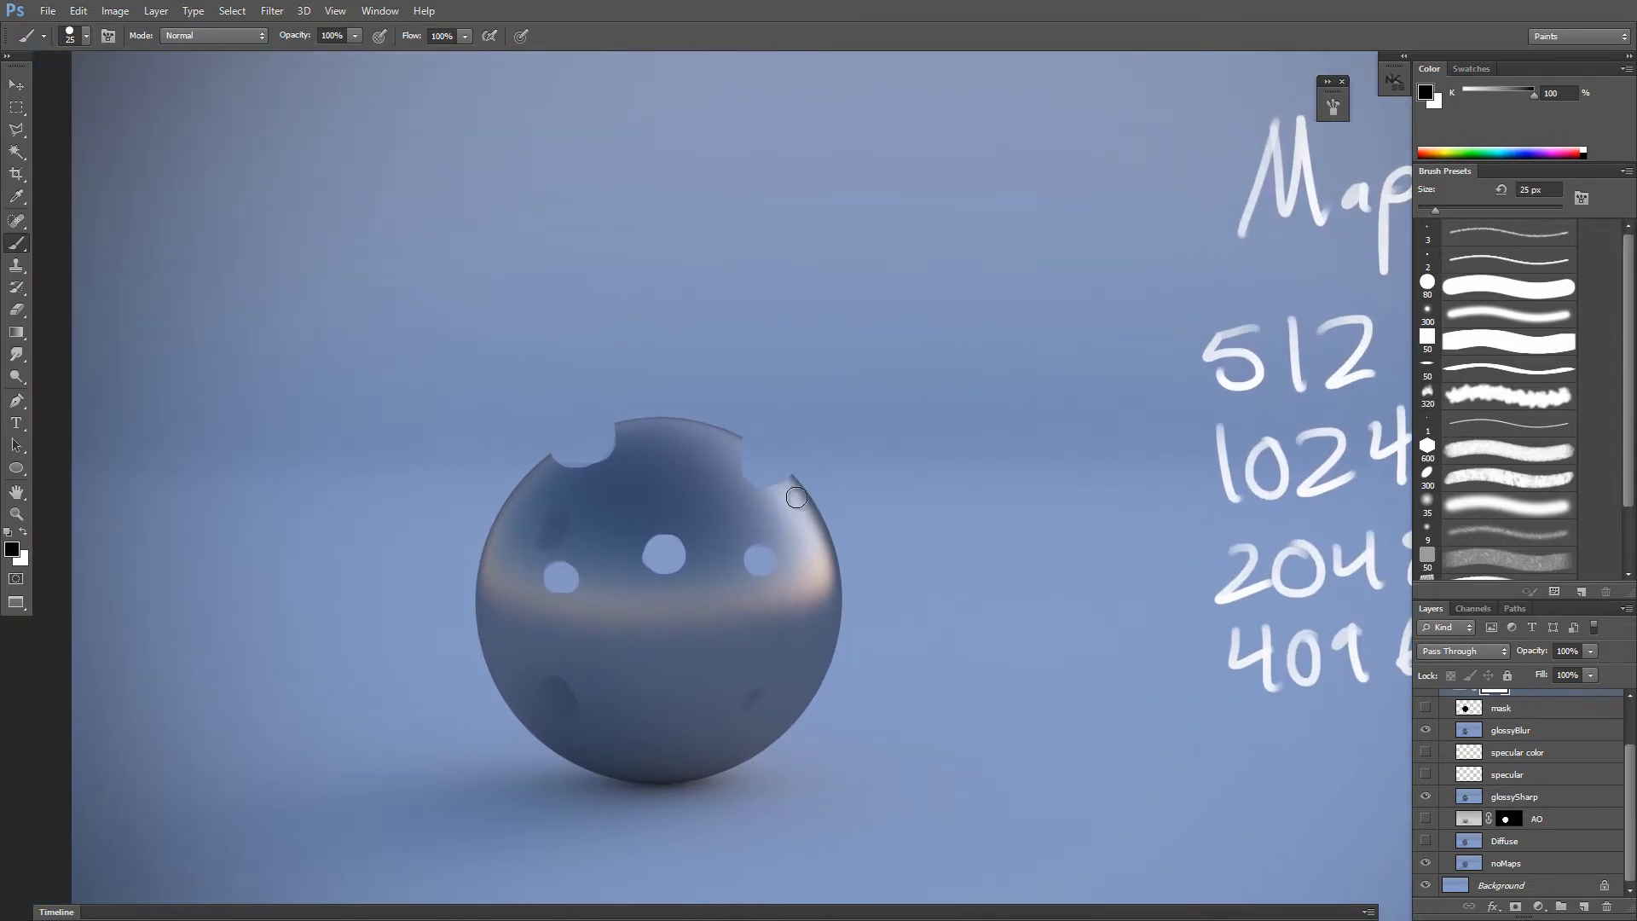
click(1507, 776)
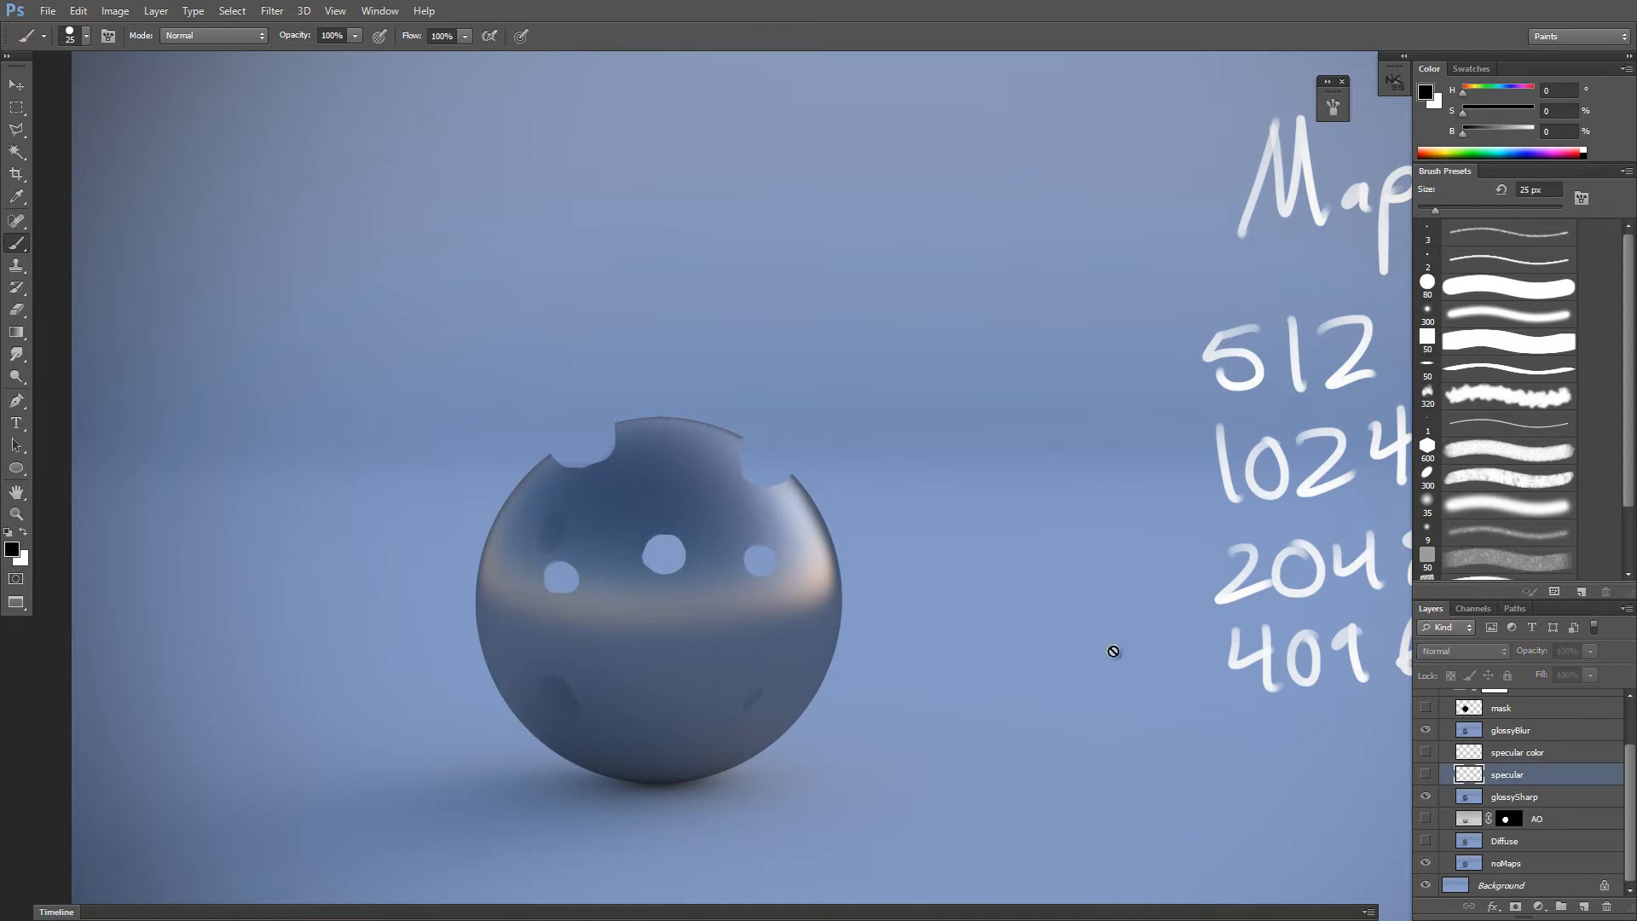
drag(877, 539, 821, 581)
drag(1630, 793, 1588, 742)
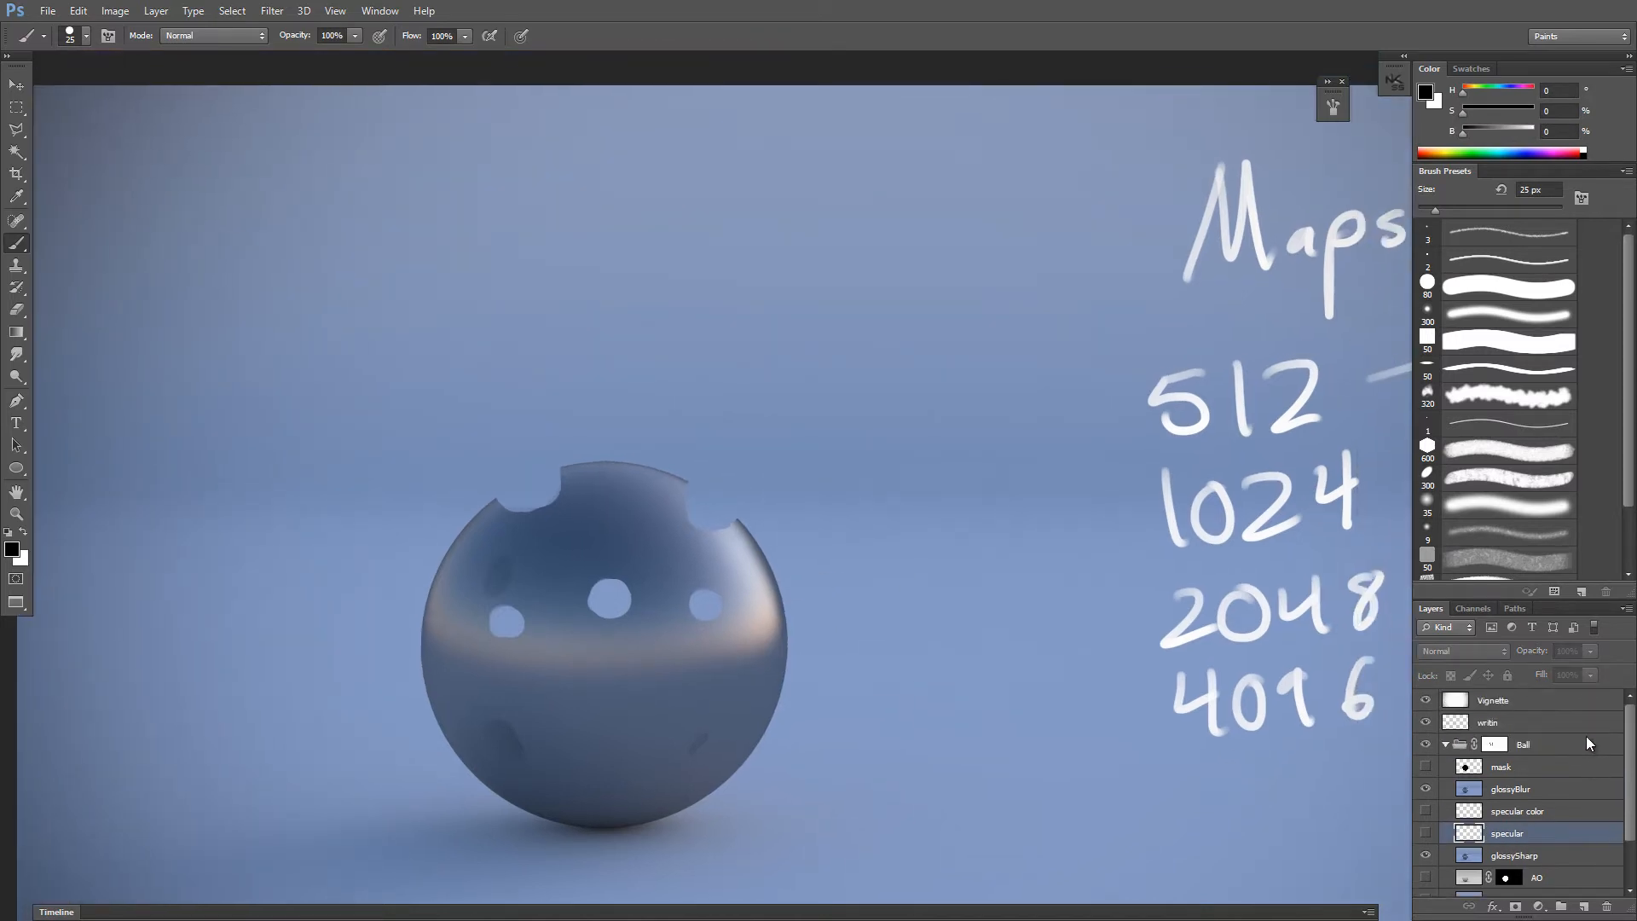
scroll(1586, 734, down, 3)
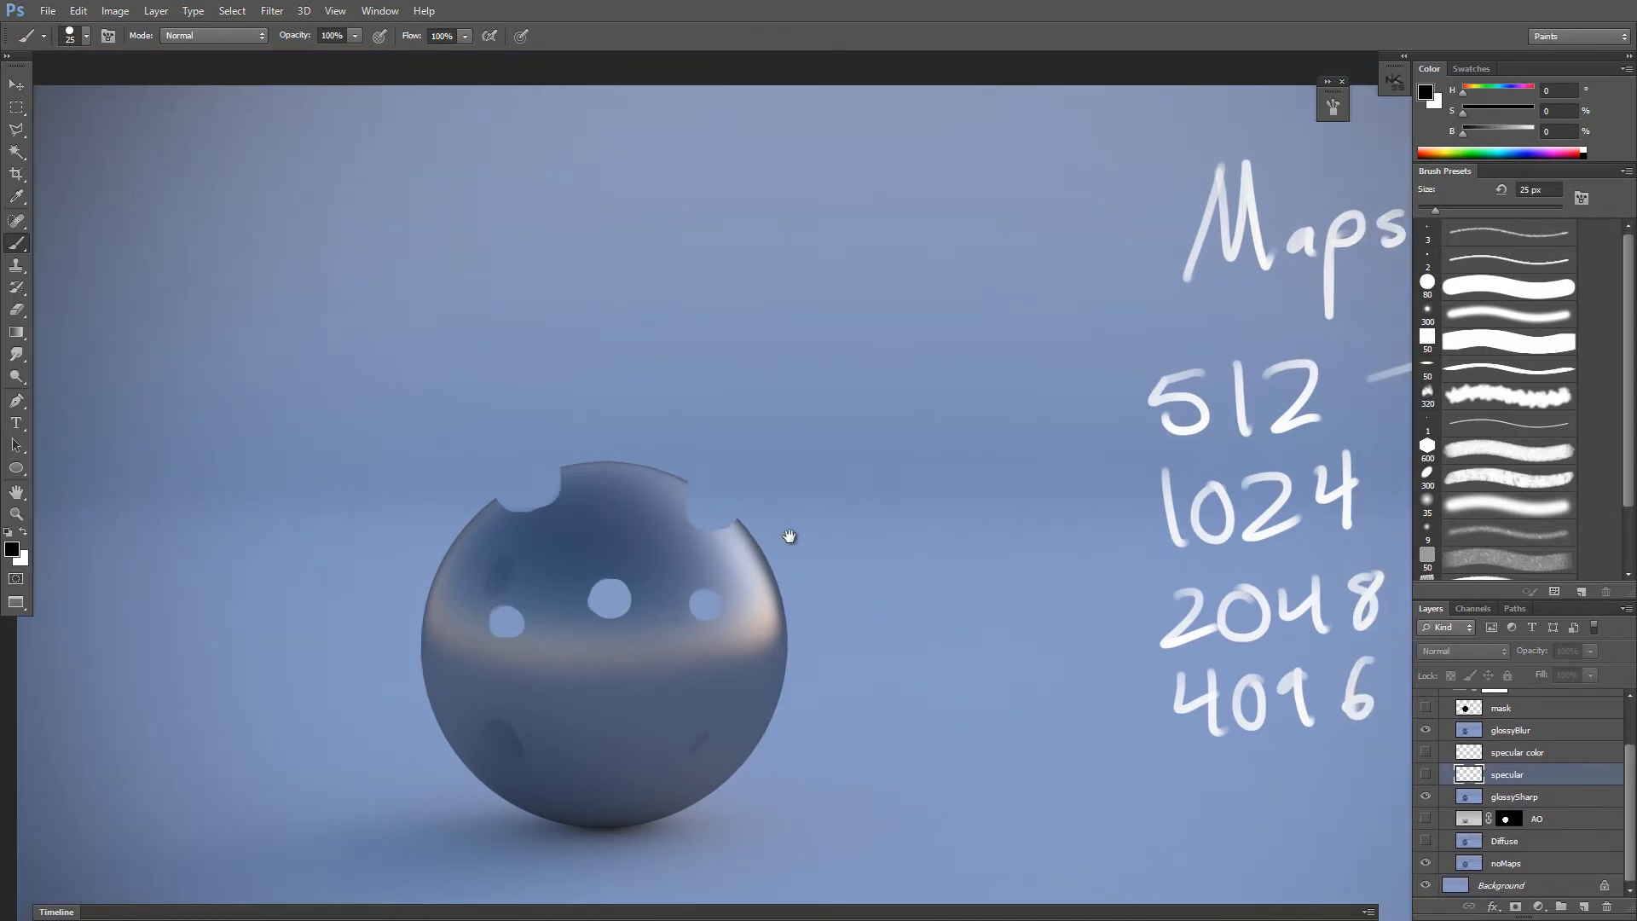
drag(790, 535, 906, 468)
mouse_move(1630, 774)
mouse_down()
mouse_move(1629, 739)
mouse_move(1633, 780)
mouse_up()
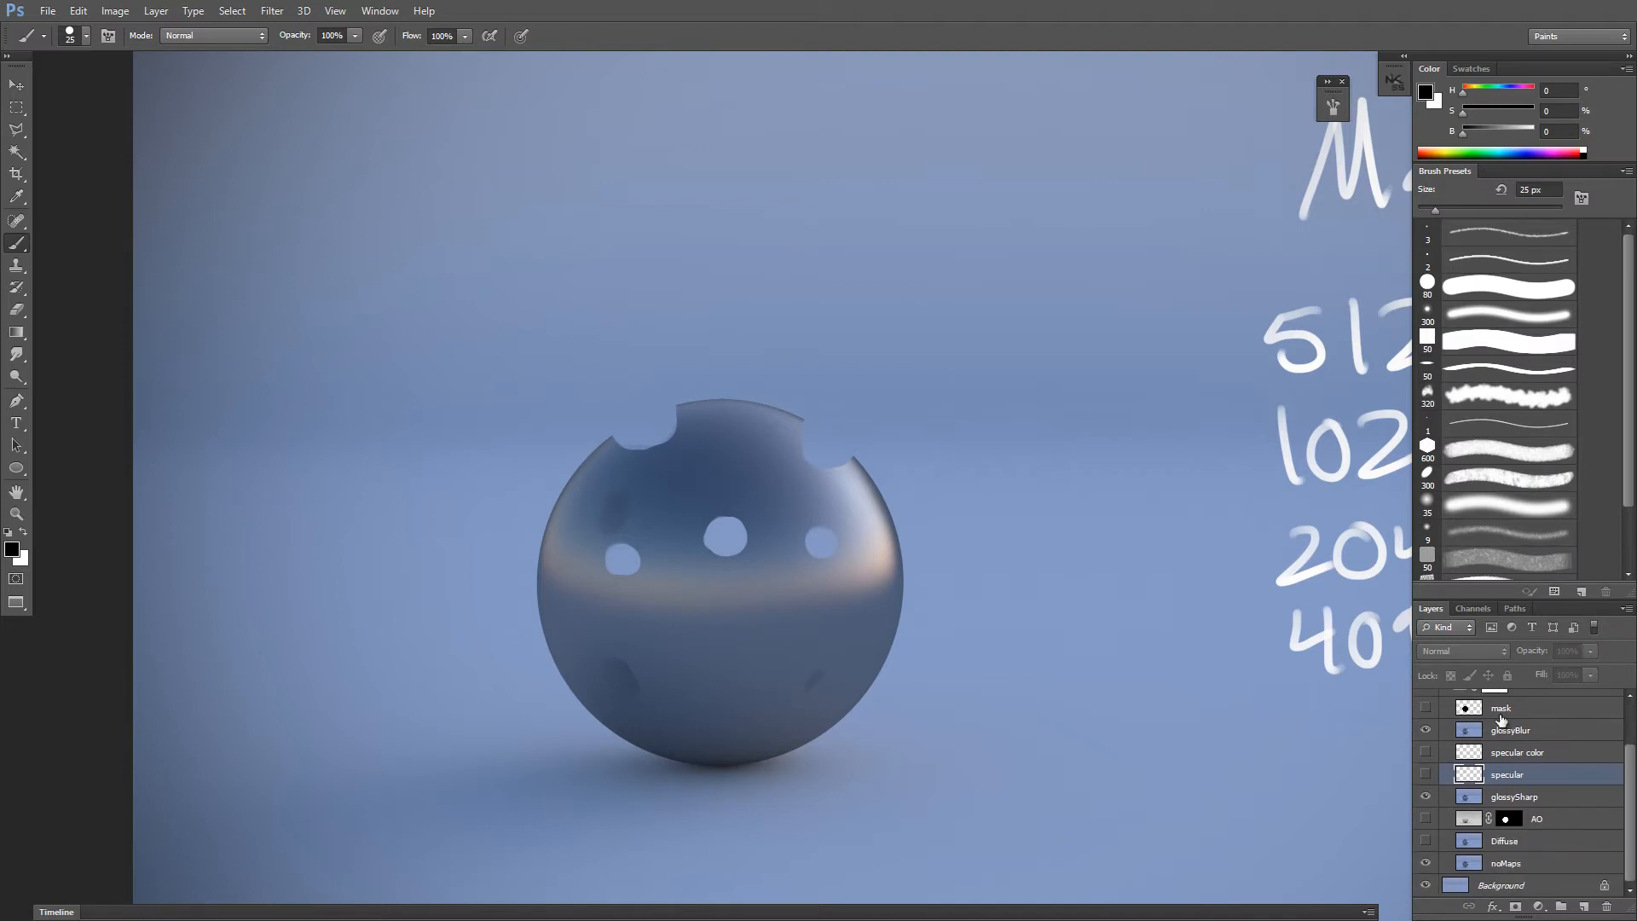
drag(831, 416, 882, 496)
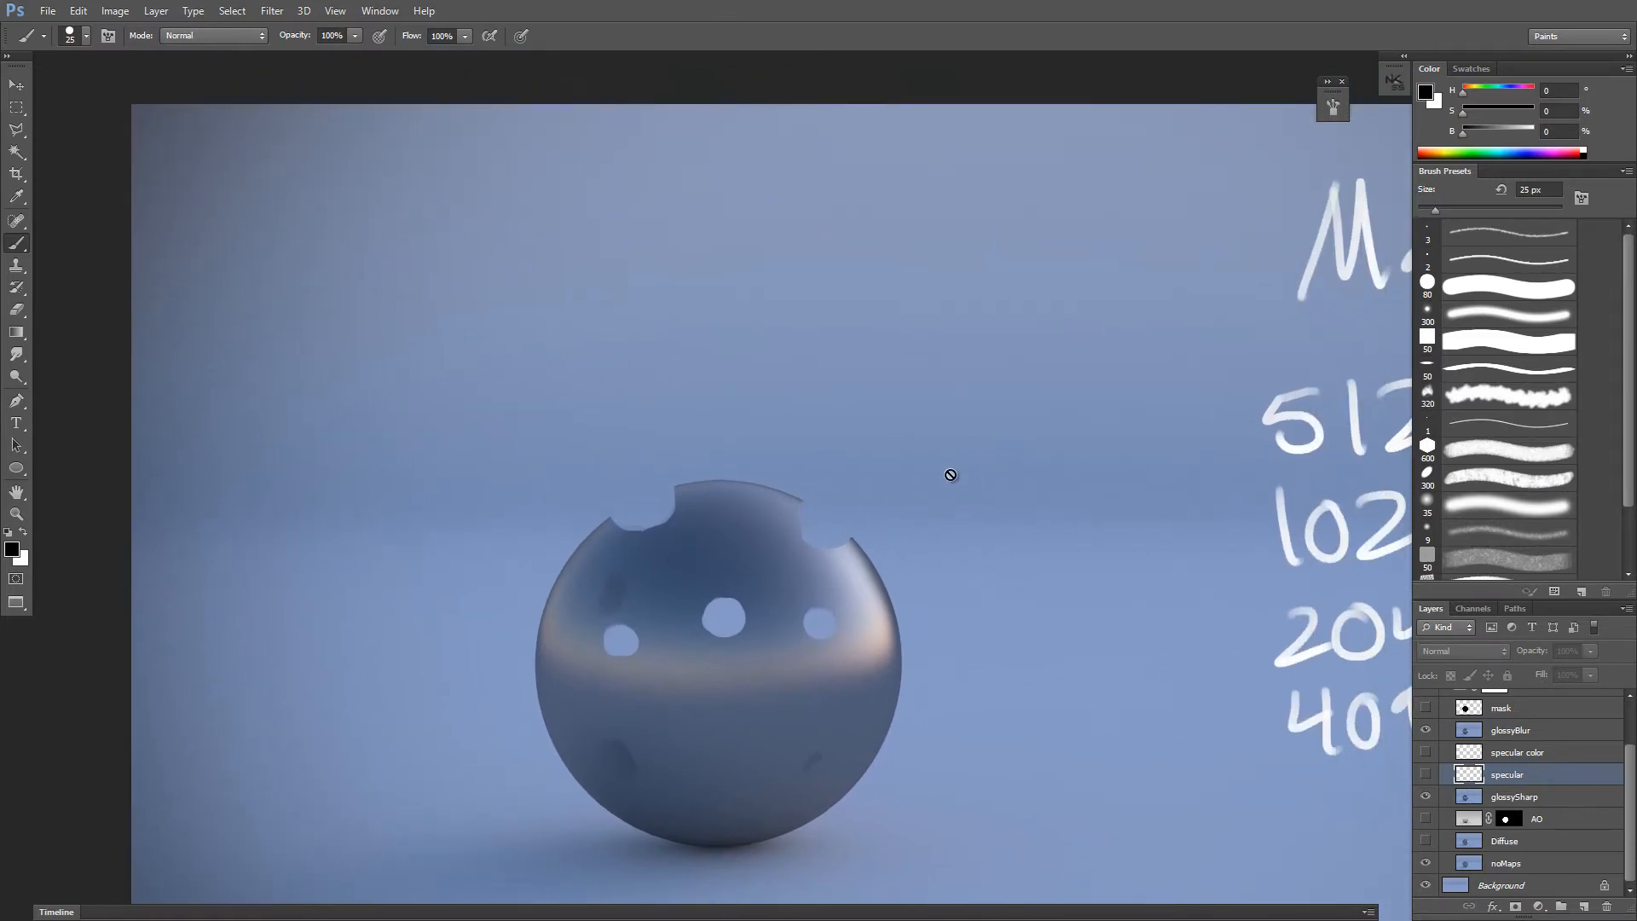
mouse_move(1100, 450)
mouse_down()
mouse_move(647, 387)
mouse_move(745, 387)
mouse_move(761, 470)
mouse_move(1008, 367)
mouse_move(1005, 452)
mouse_move(1081, 426)
mouse_up()
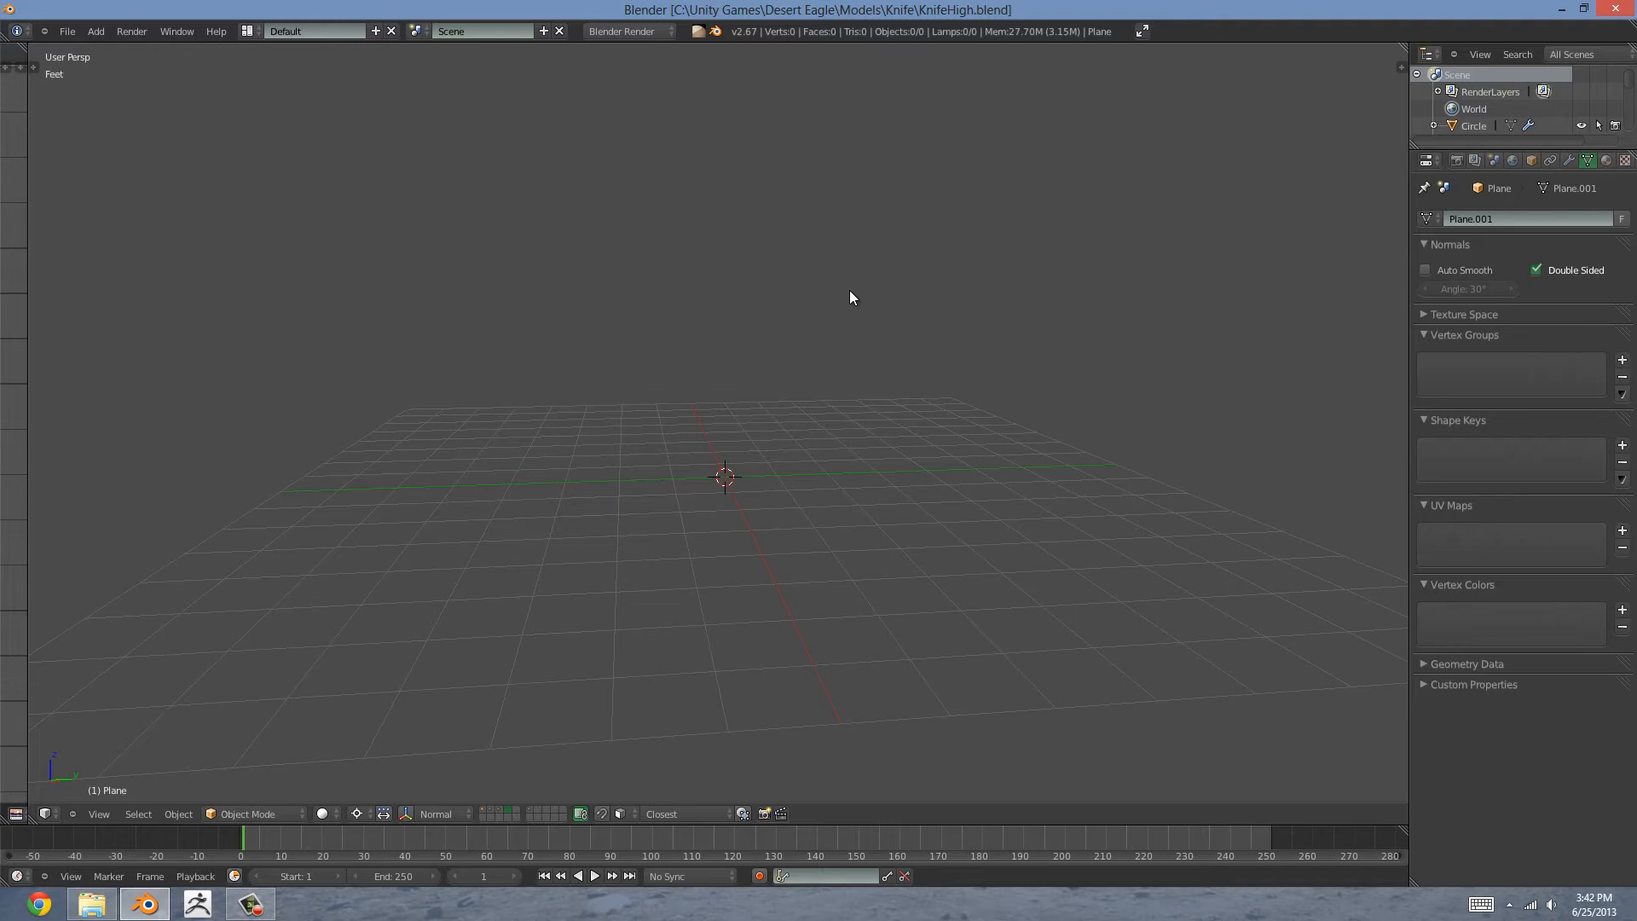
Step: In Blender, display scene layers 1 and 2 in wireframe and examine the high-poly knife's blade, handle and screws
key(1)
mouse_move(847, 374)
middle_down()
mouse_move(902, 360)
mouse_move(858, 314)
mouse_move(766, 361)
mouse_move(894, 381)
mouse_move(791, 353)
mouse_move(891, 416)
mouse_move(904, 405)
mouse_move(858, 440)
mouse_move(905, 427)
mouse_move(969, 469)
mouse_move(950, 412)
mouse_move(853, 486)
mouse_move(817, 449)
mouse_move(827, 433)
mouse_move(924, 427)
middle_up()
scroll(816, 449, down, 2)
key(shift+2)
key(z)
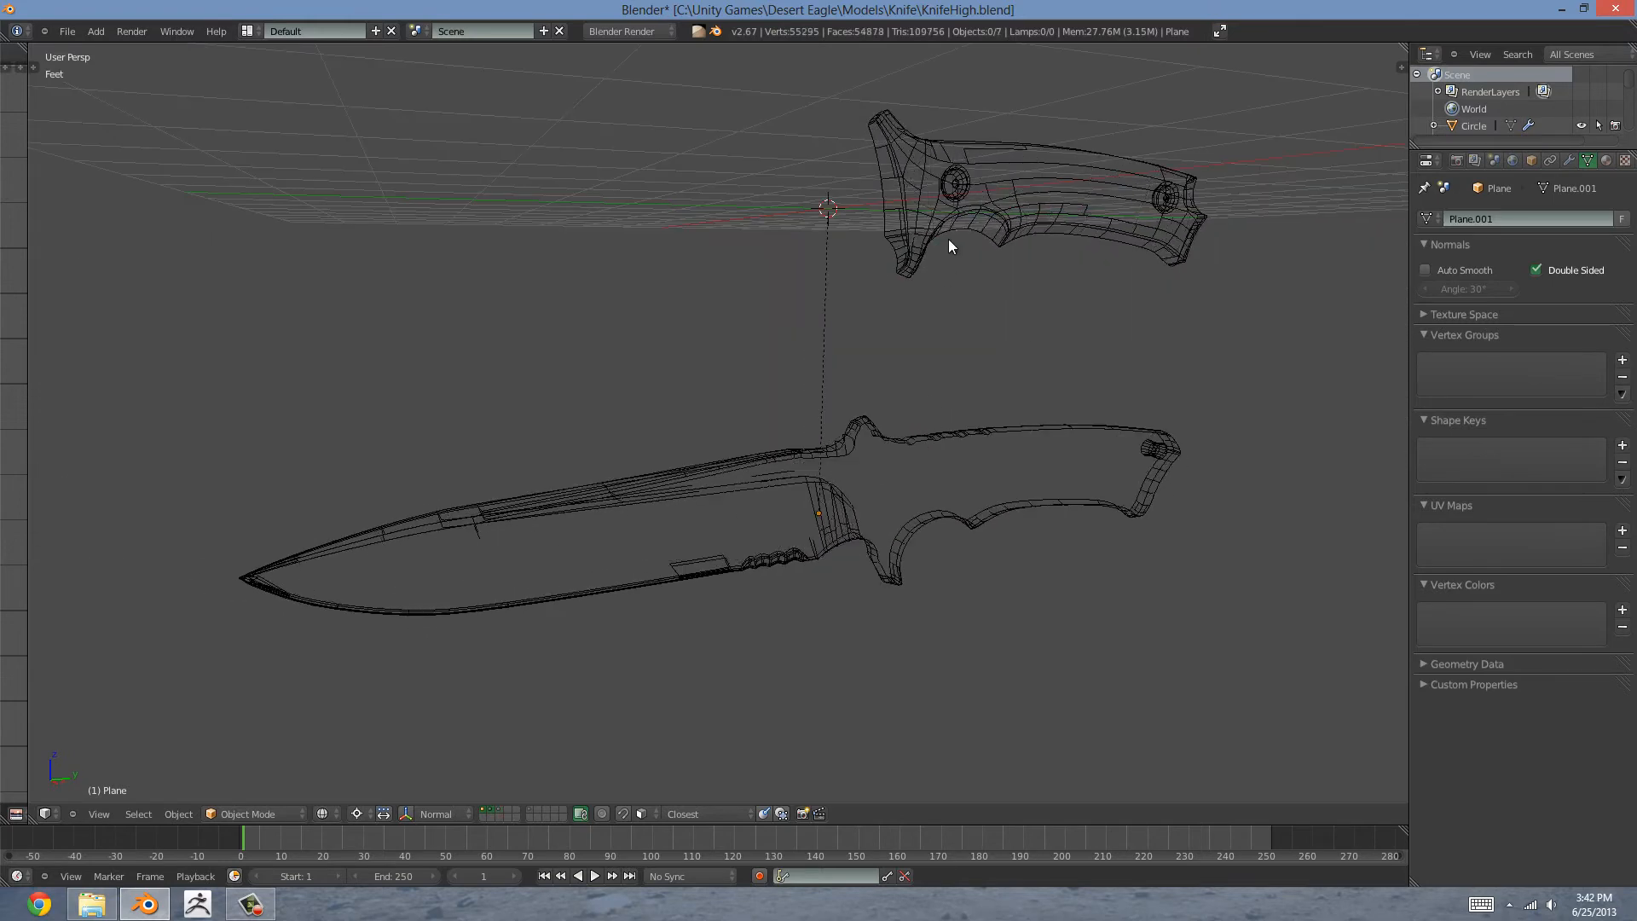
right_click(967, 180)
mouse_move(996, 259)
middle_down()
mouse_move(969, 310)
mouse_move(958, 428)
mouse_move(881, 417)
mouse_move(920, 446)
mouse_move(792, 537)
mouse_move(804, 453)
mouse_move(892, 435)
mouse_move(979, 449)
mouse_move(975, 479)
mouse_move(1037, 486)
mouse_move(1020, 490)
middle_up()
Step: Show only scene layer 1 in solid shading, select the knife blade and bring up its material settings
key(2)
key(shift+1)
key(shift+2)
key(z)
right_click(792, 525)
click(1607, 160)
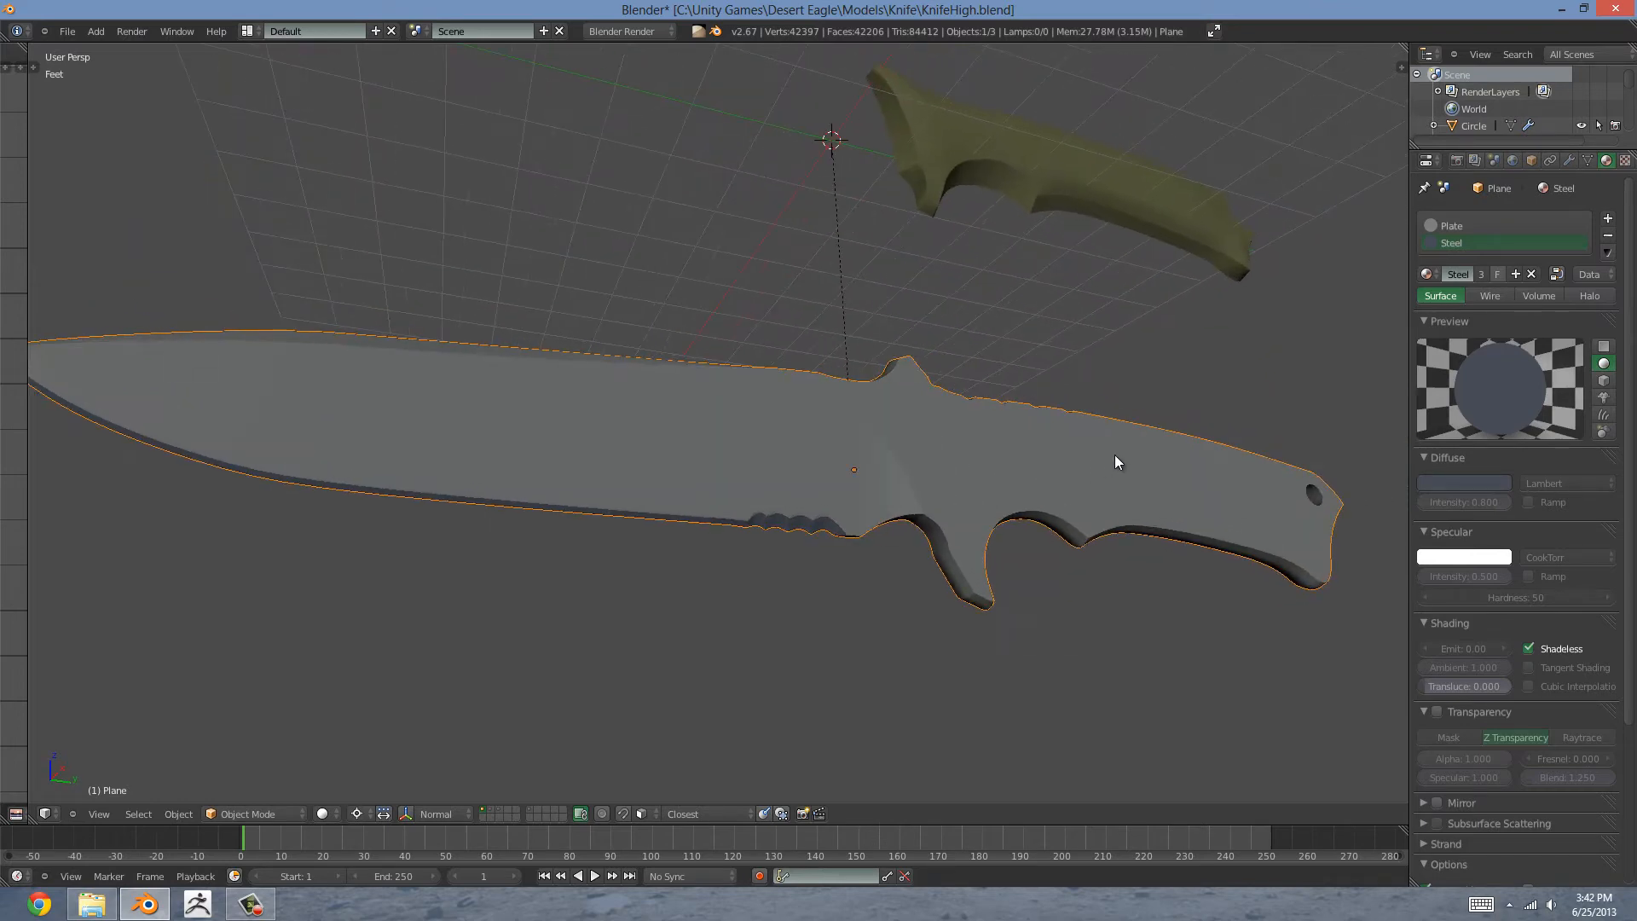
scroll(1066, 412, up, 3)
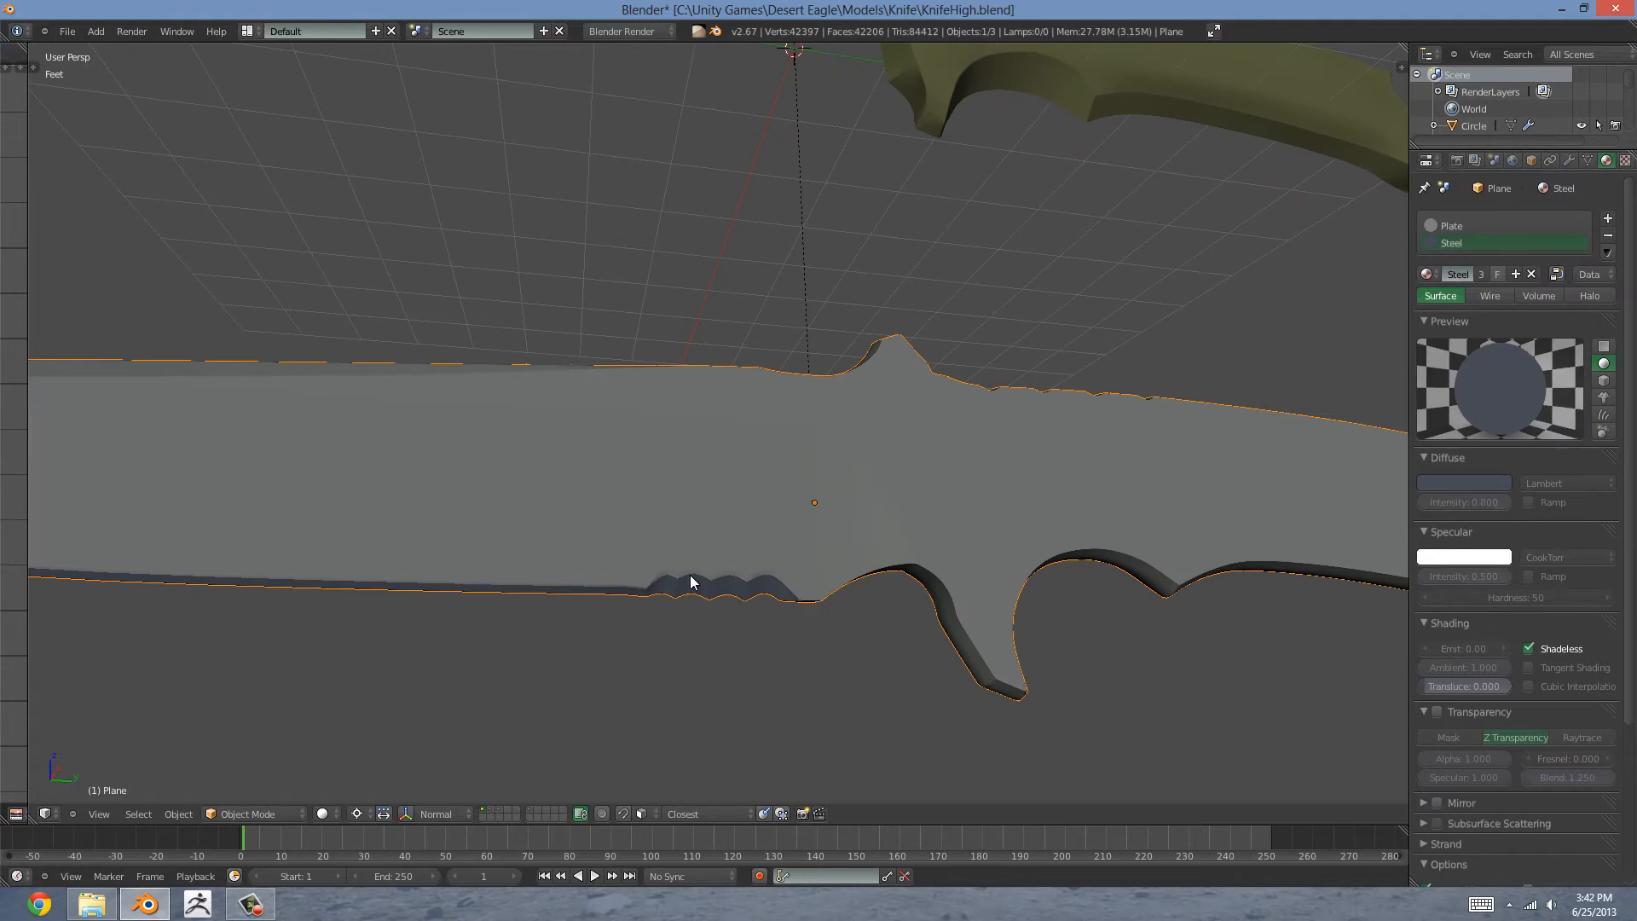
scroll(689, 574, down, 5)
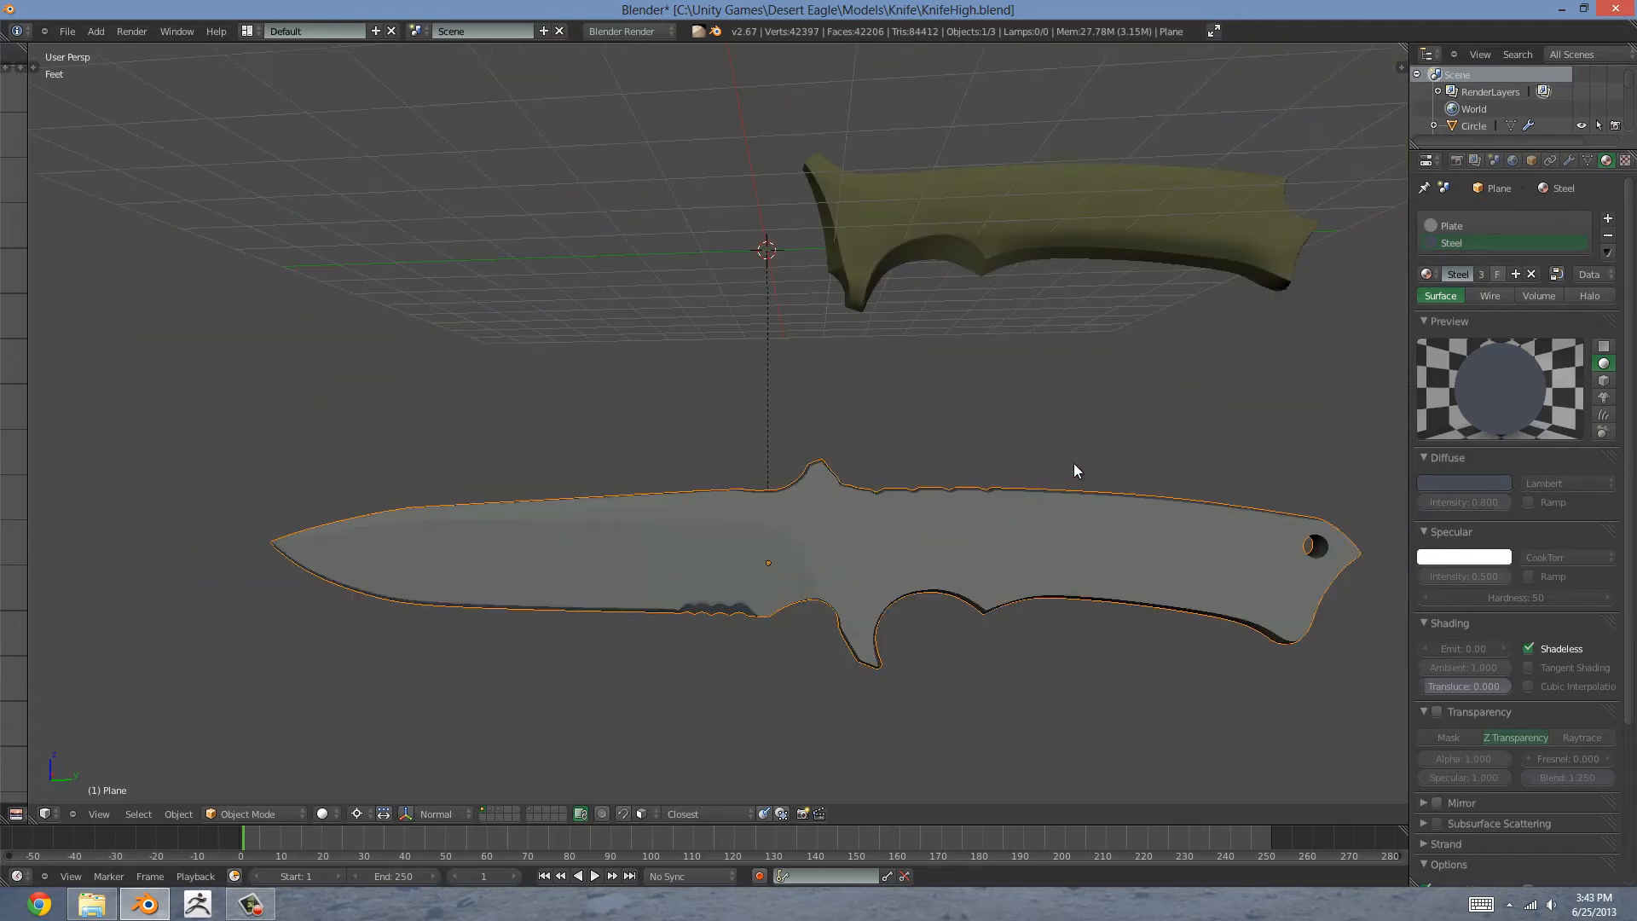
Step: Select the handle to show its DryRubber material and widen the image editor to reveal the swatches.tga colour chart
right_click(979, 243)
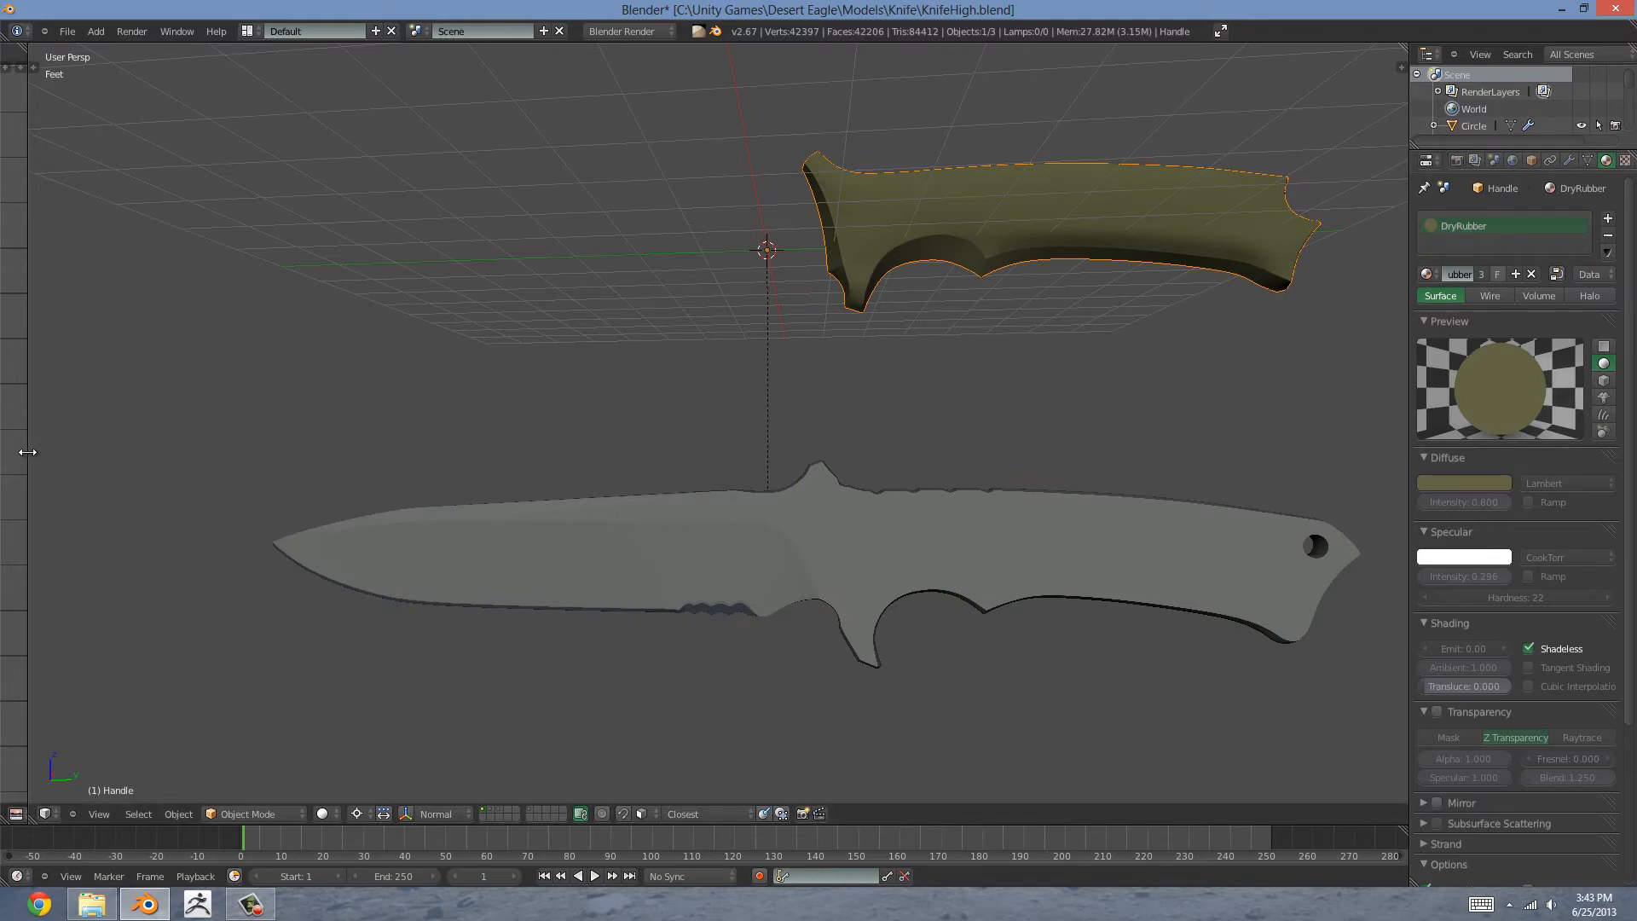
drag(29, 452, 632, 478)
scroll(438, 462, down, 4)
middle_drag(445, 435, 524, 388)
scroll(452, 398, up, 1)
scroll(452, 410, up, 1)
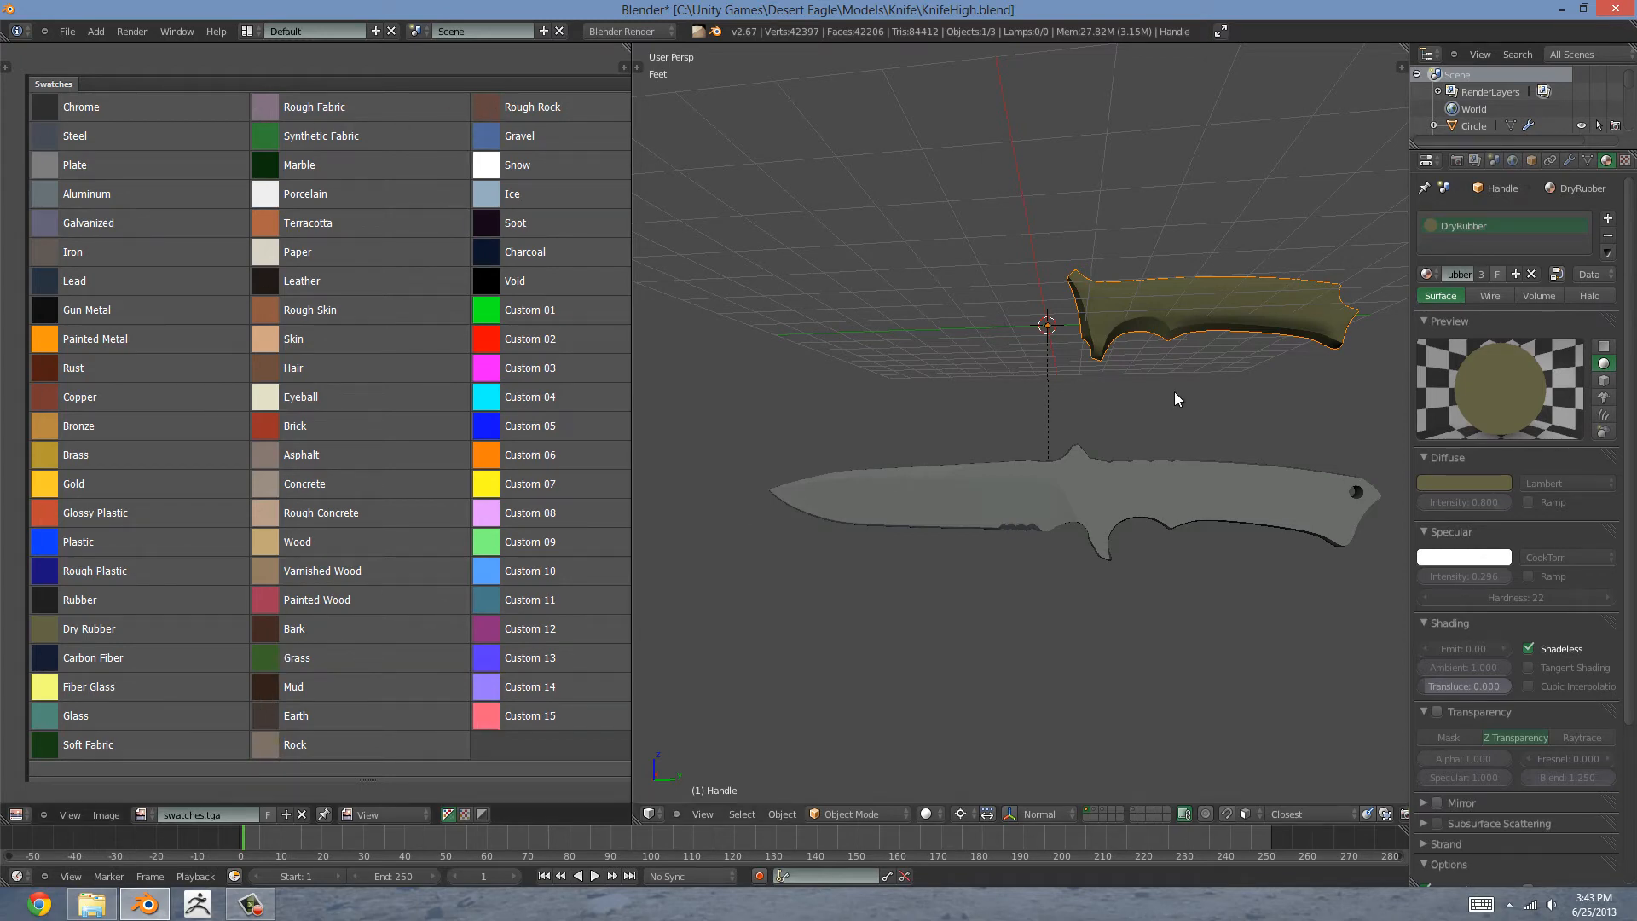
scroll(1158, 422, up, 4)
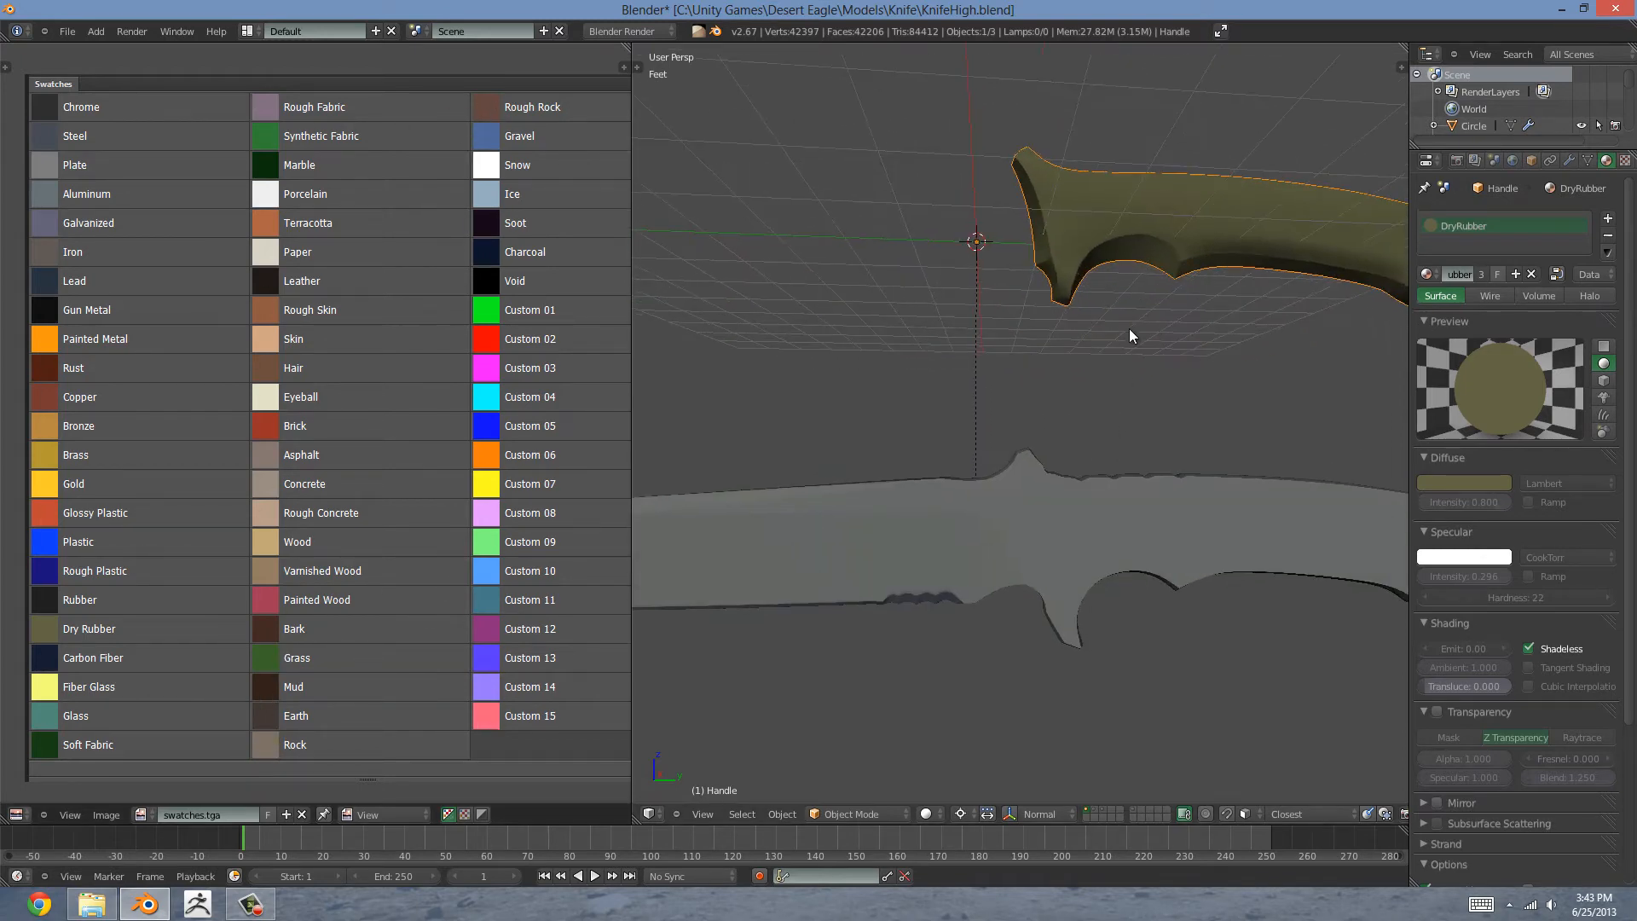
scroll(1117, 293, down, 2)
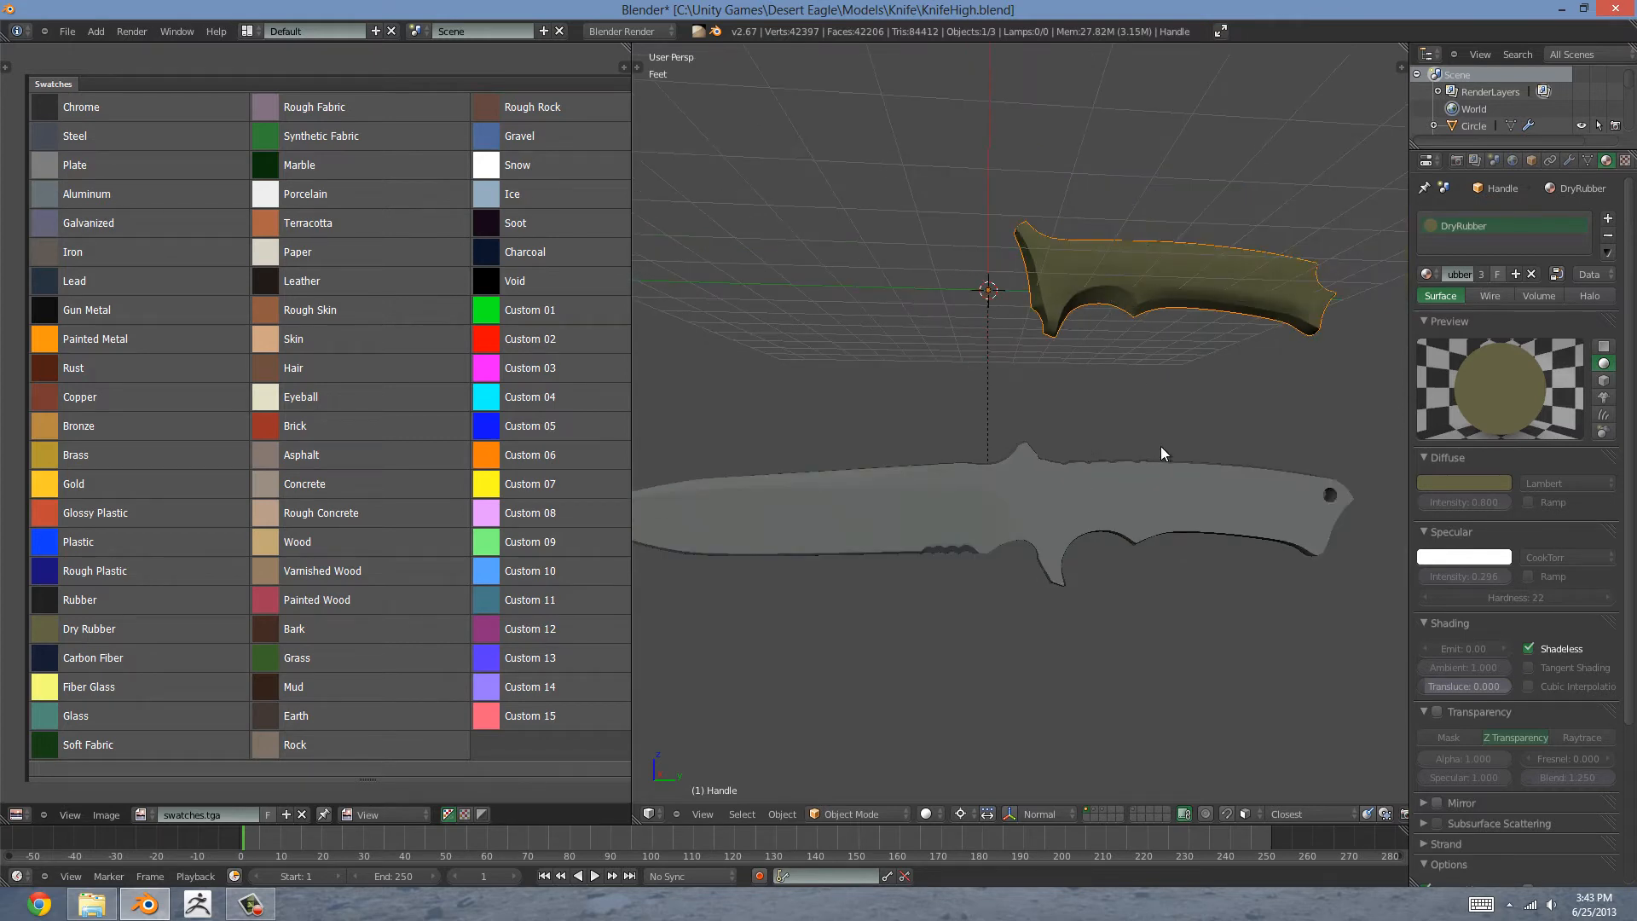
Step: Select the knife blade and examine its Plate and Steel materials against the body and cutting edge
right_click(1163, 467)
scroll(1125, 441, up, 3)
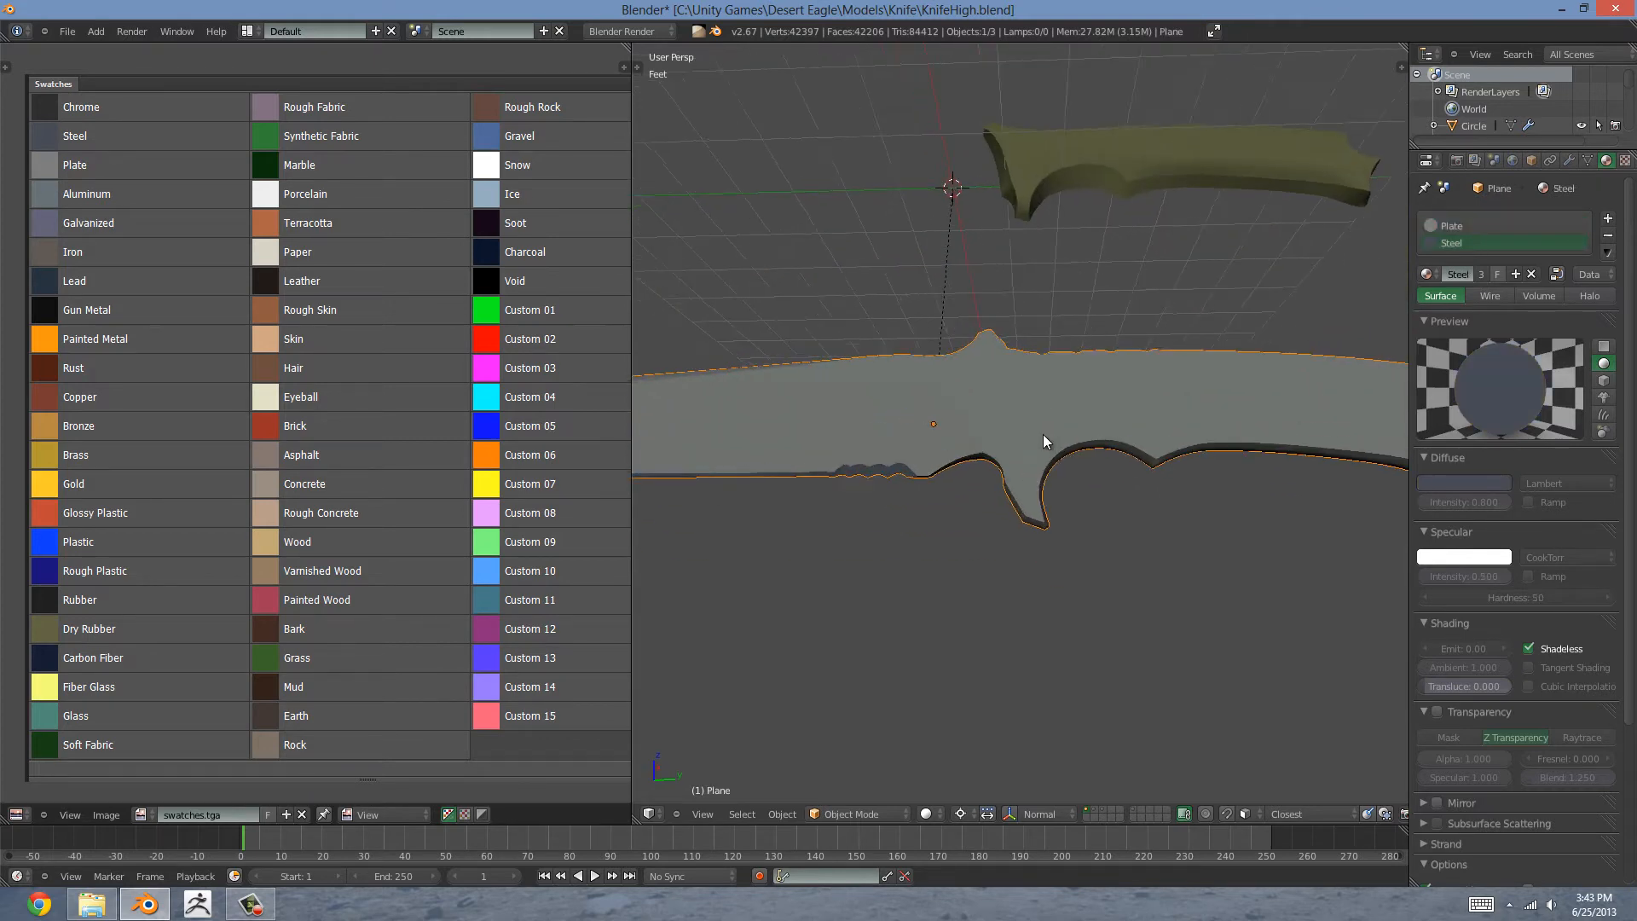
click(1462, 225)
middle_drag(995, 339, 1052, 410)
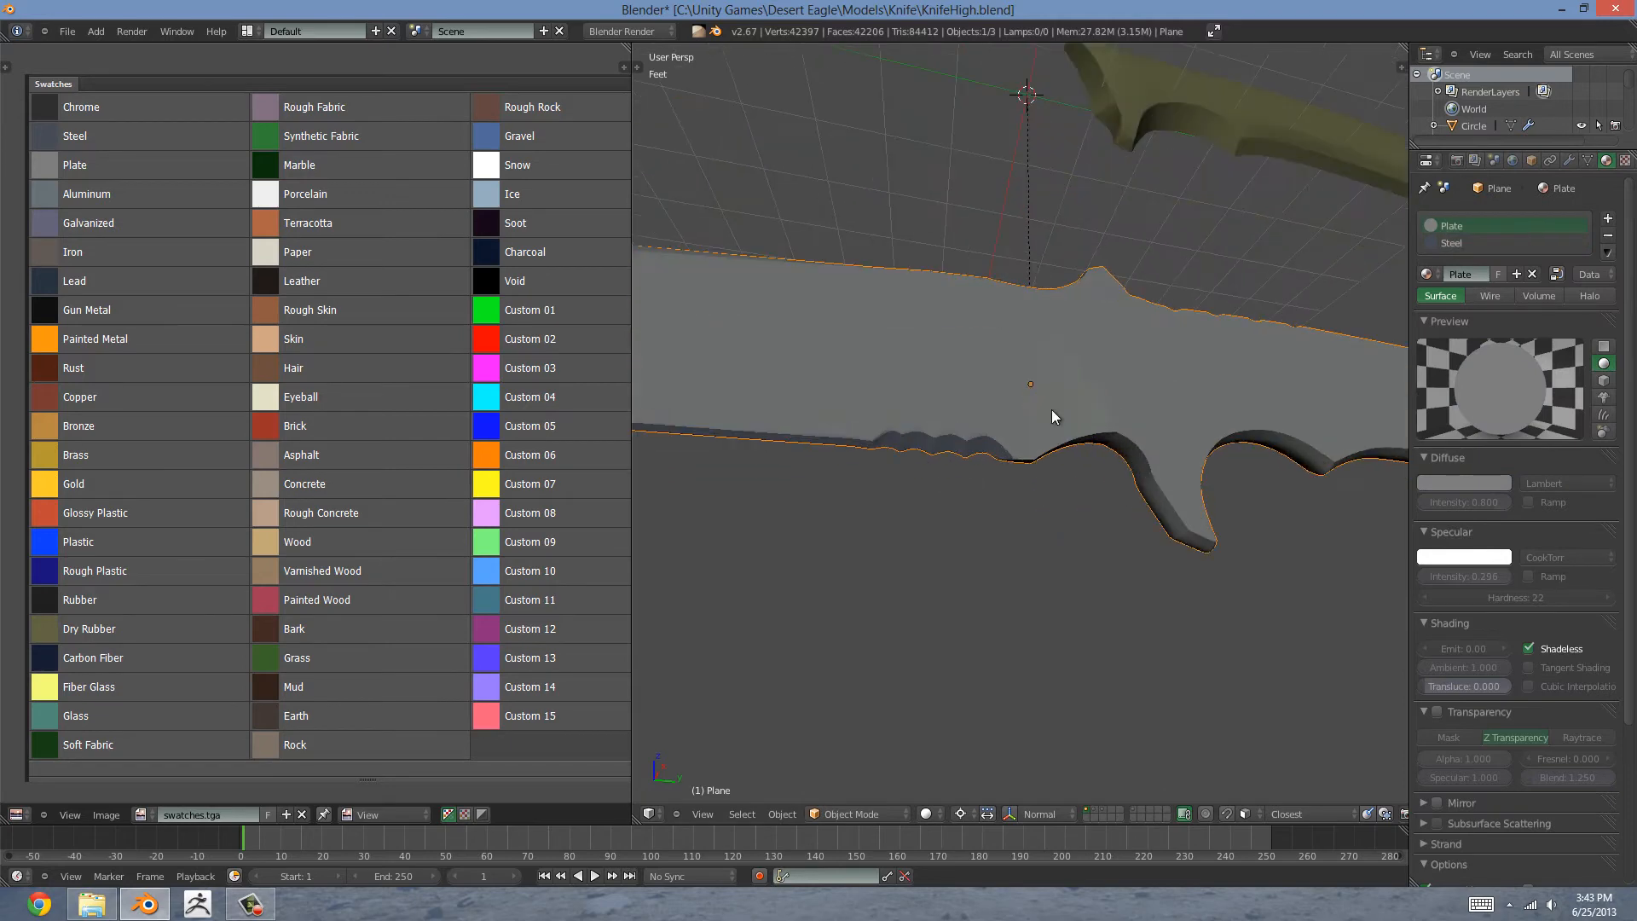
click(1462, 243)
middle_drag(935, 361, 1191, 411)
middle_drag(961, 394, 1034, 420)
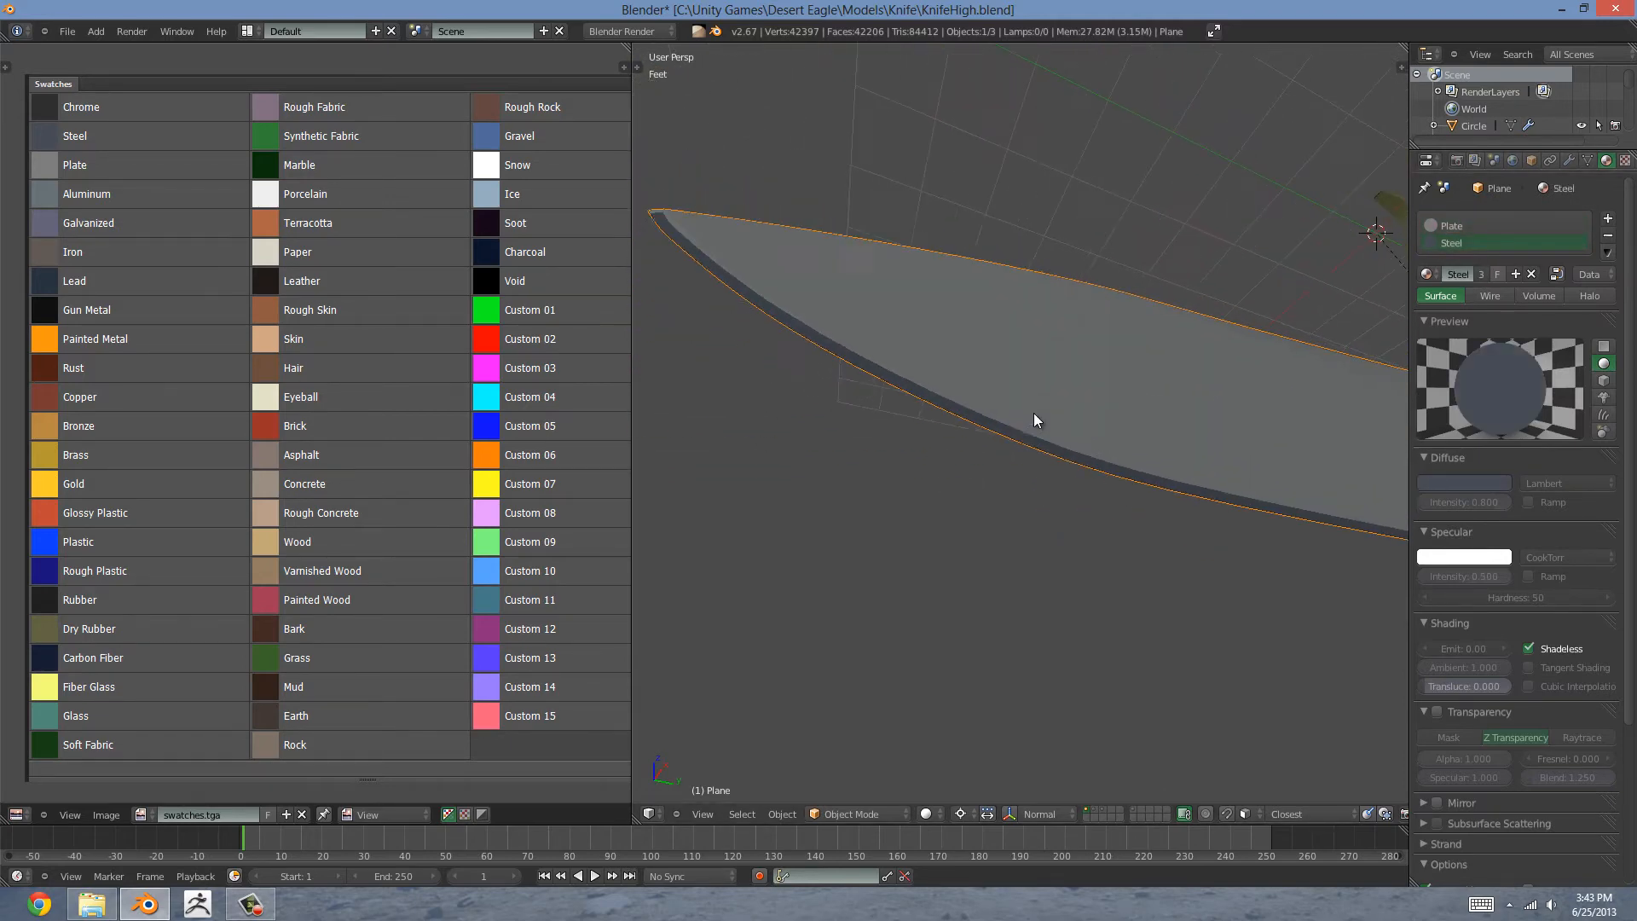
middle_drag(1137, 515, 1084, 435)
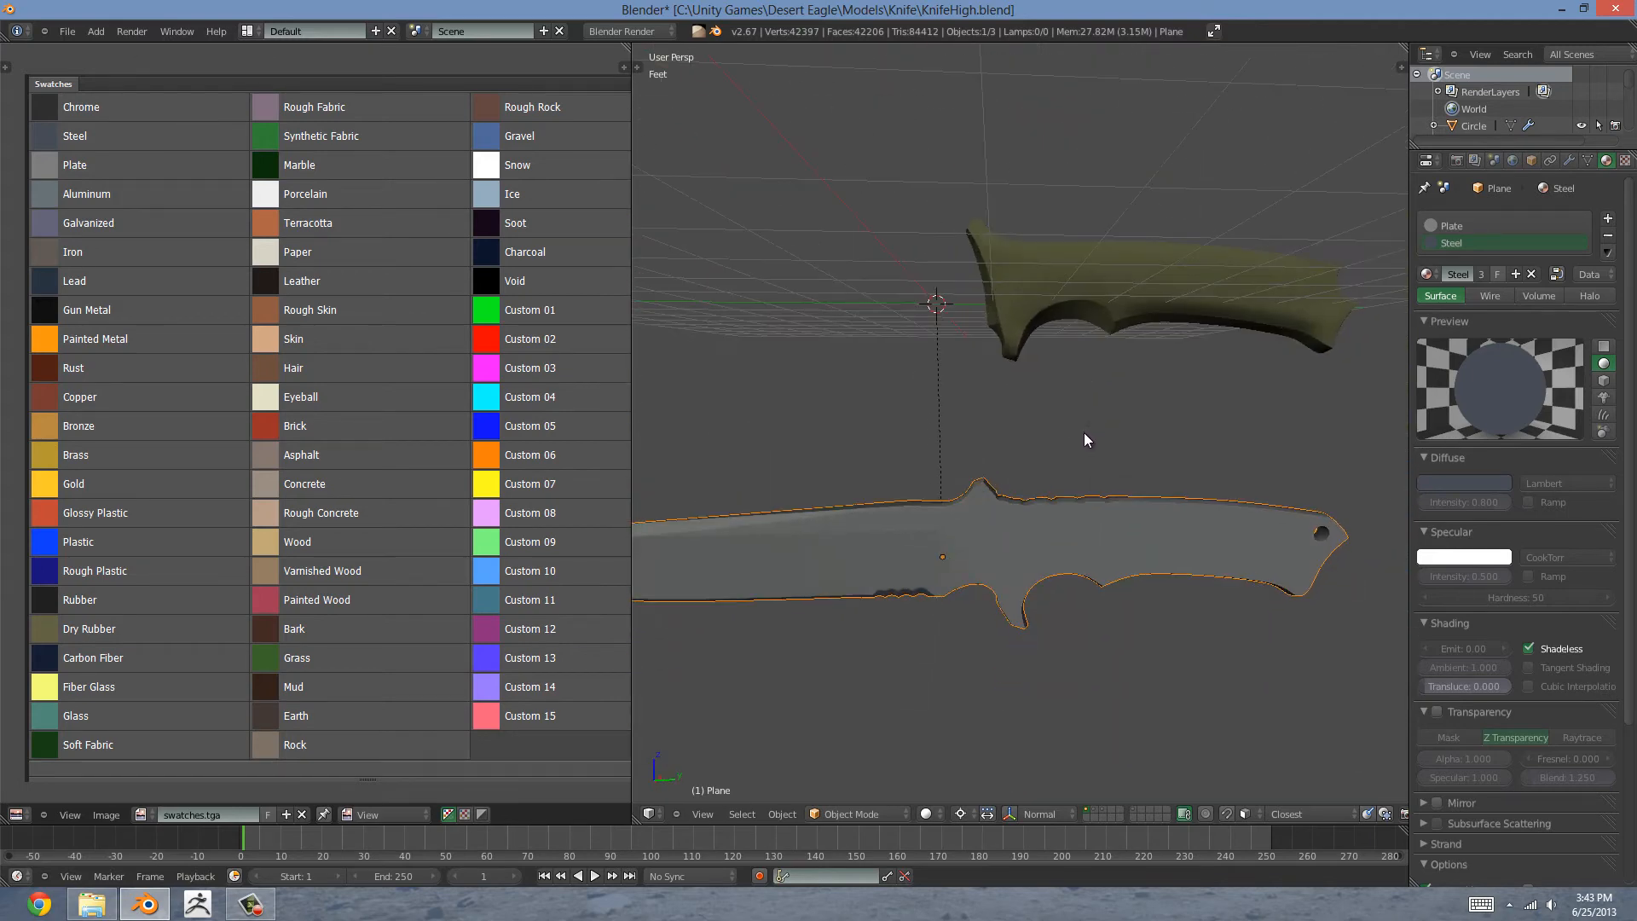
Step: Show layers 2 and 3 in wireframe and add the handle, its screws and the LowPoly mesh to the selection, LowPoly last
shift+right_click(1023, 323)
key(shift+2)
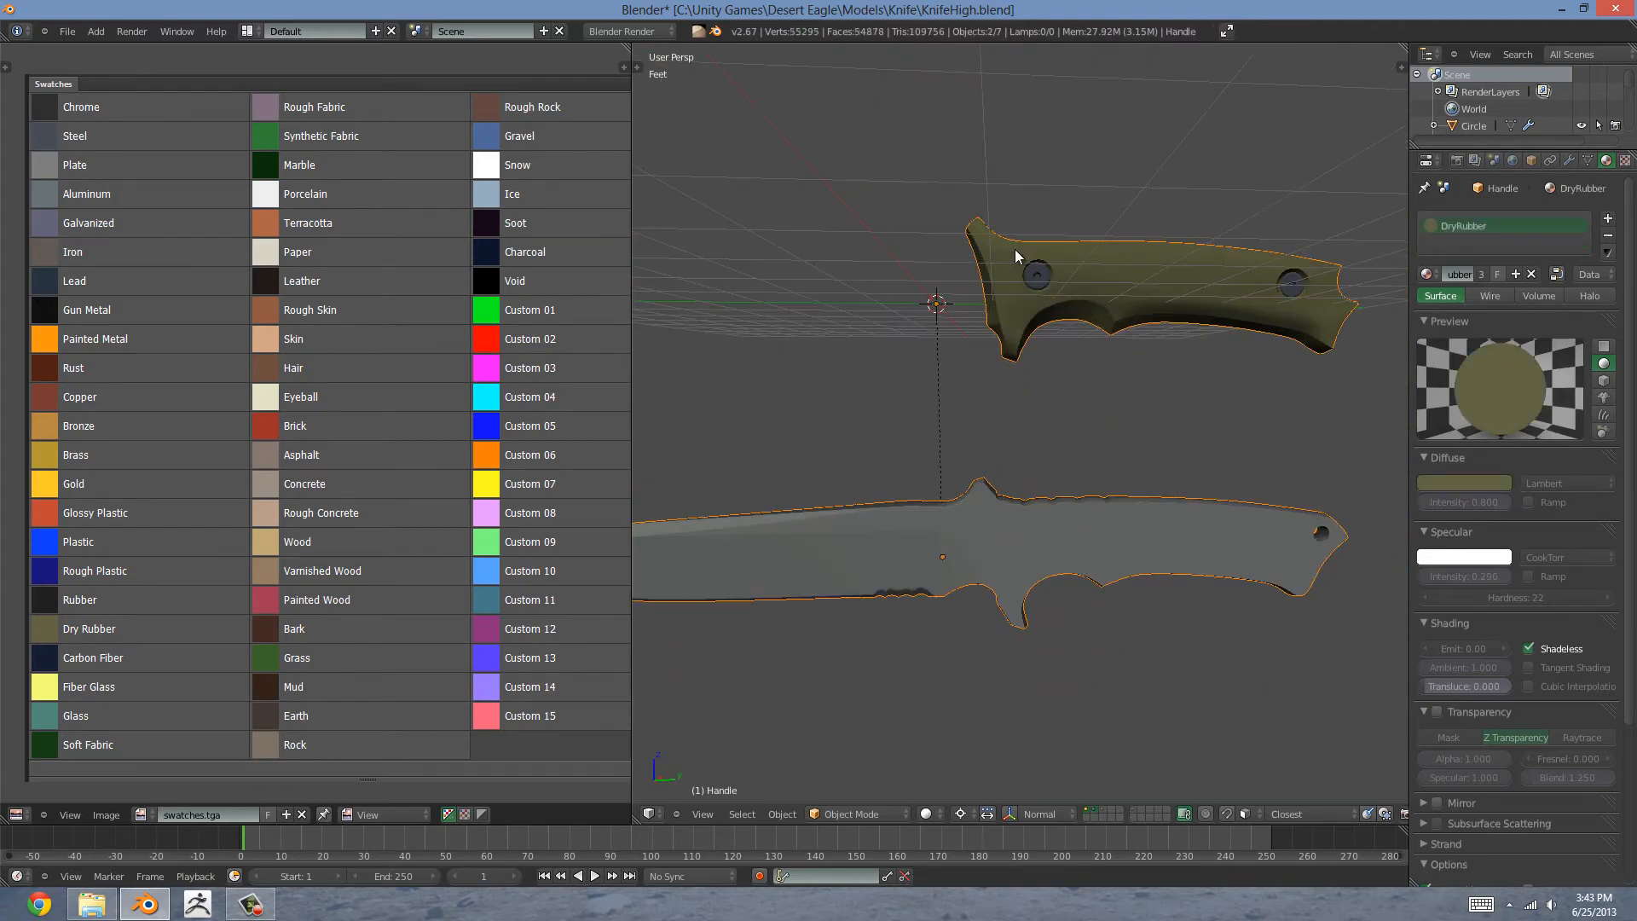
key(b)
drag(1036, 253, 1359, 375)
key(shift+3)
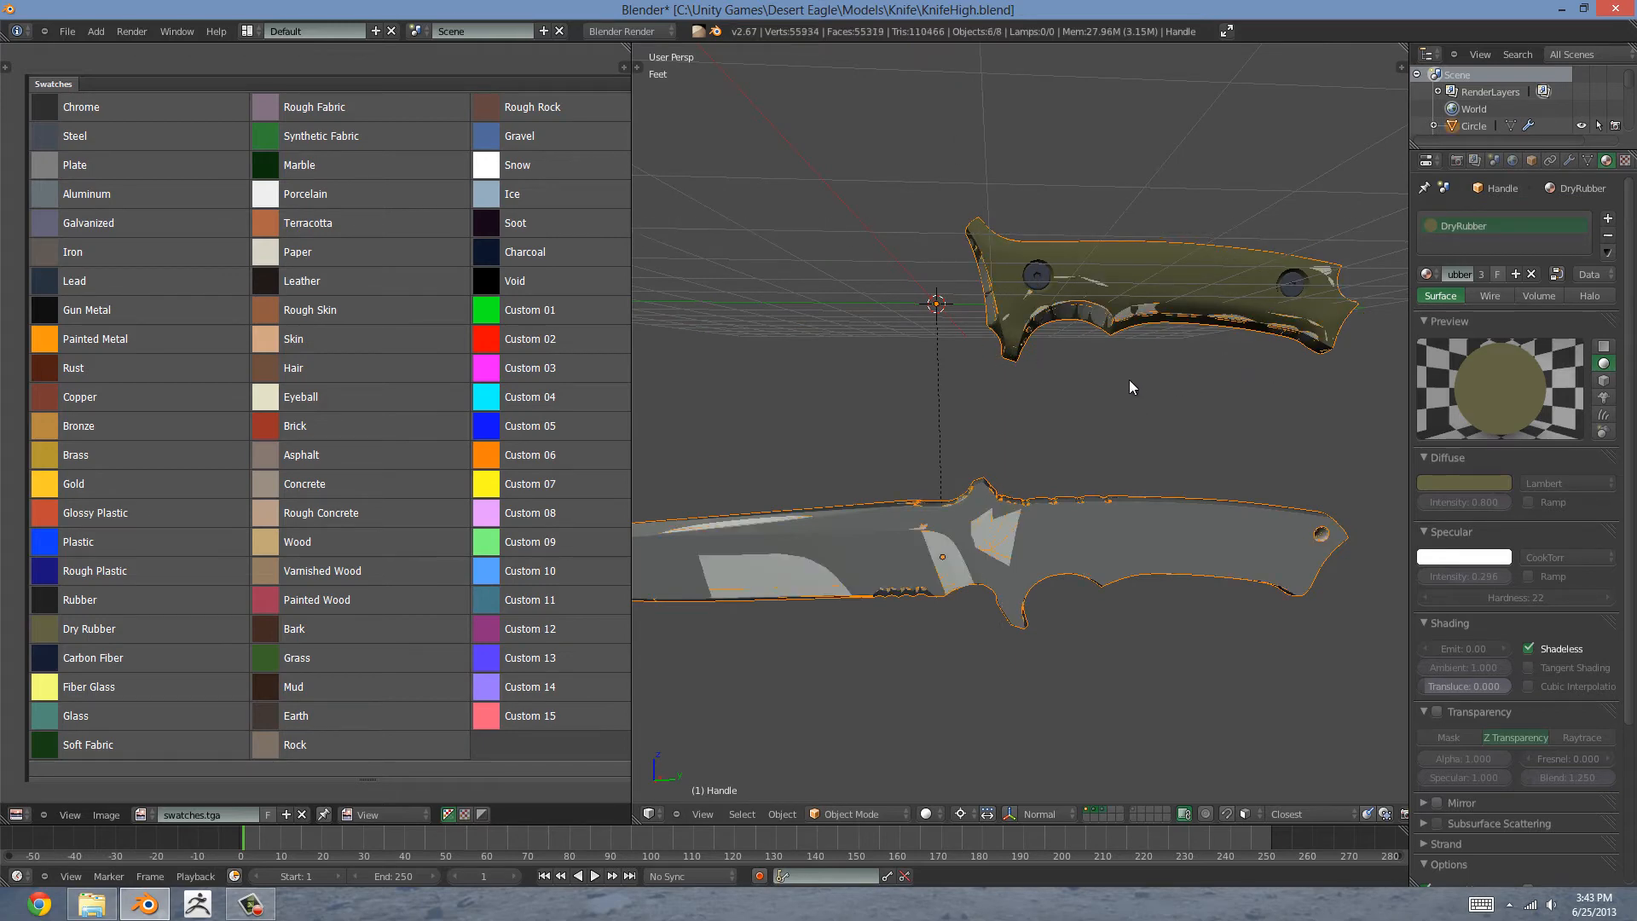
key(z)
shift+right_click(1102, 283)
middle_drag(1097, 346, 1033, 295)
Step: Bring up the render bake settings, check the Textures bake mode and inspect the overlapping high-poly and low-poly meshes
click(1457, 160)
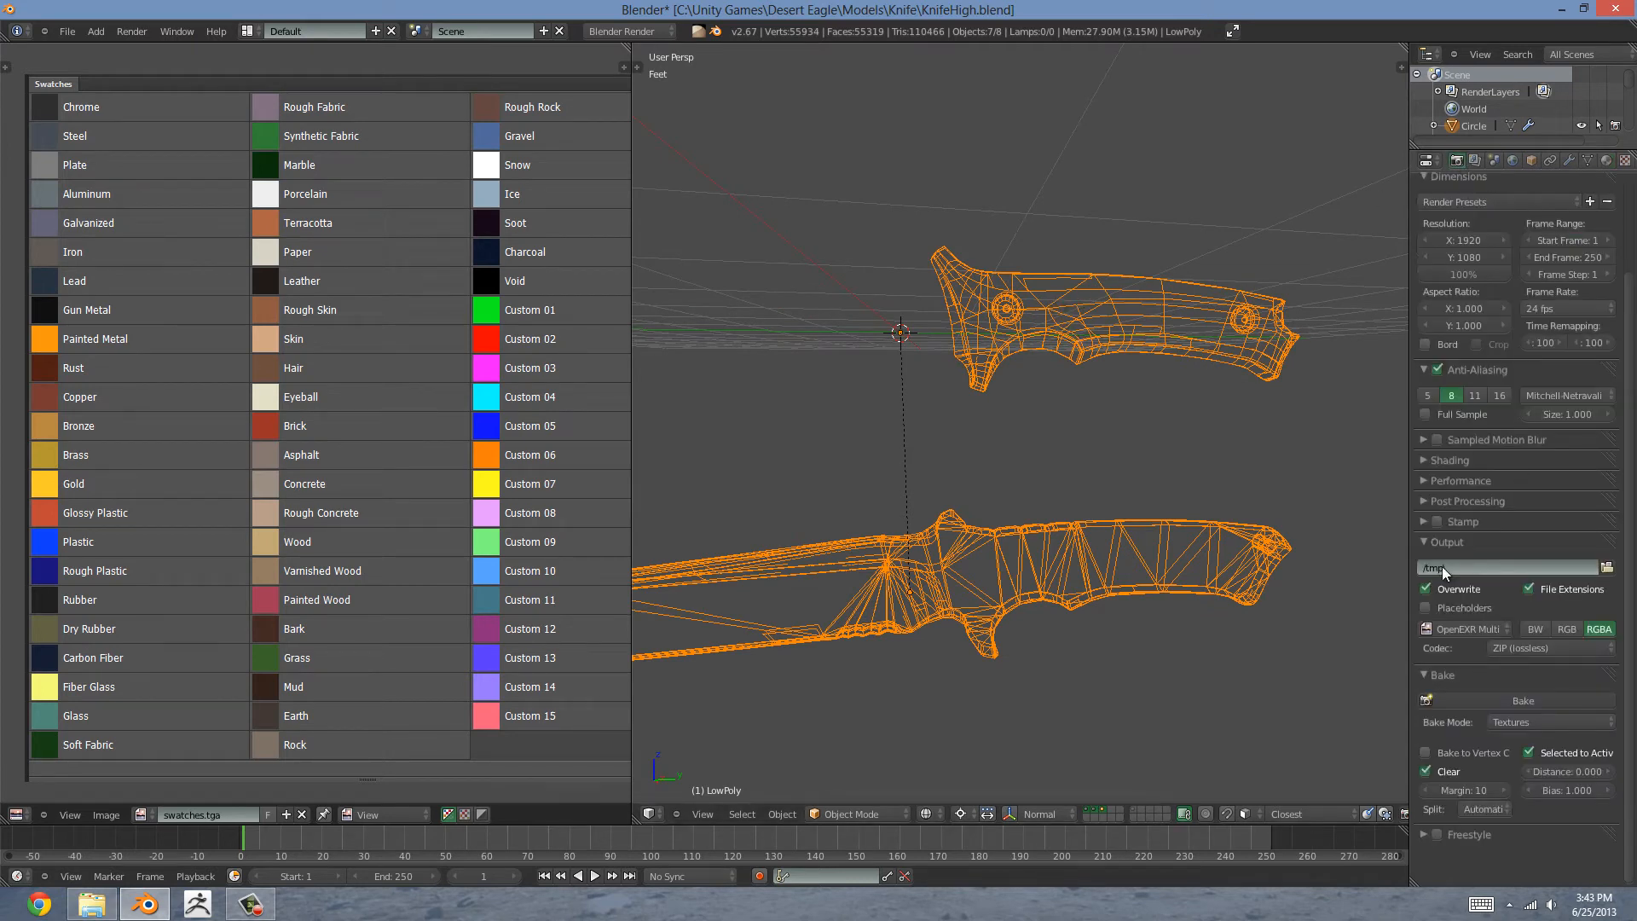
click(1512, 724)
middle_drag(1138, 596, 1107, 384)
middle_drag(1195, 287, 1279, 546)
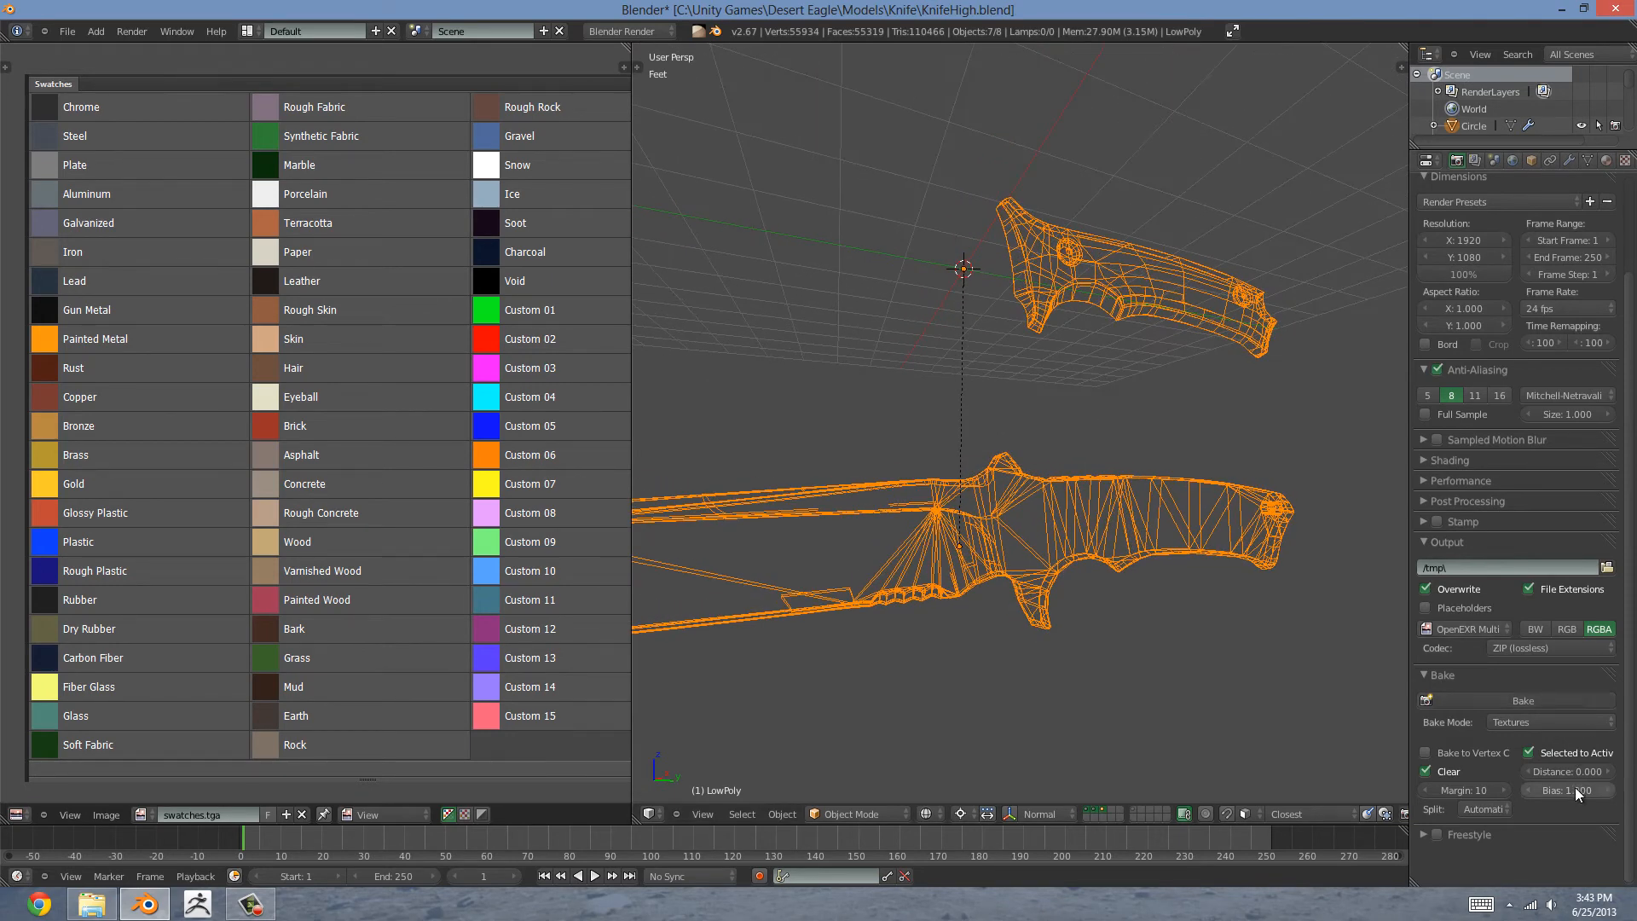
middle_drag(1074, 546, 1252, 391)
middle_drag(1235, 540, 1374, 703)
middle_drag(1201, 581, 1087, 205)
middle_drag(1178, 559, 1210, 588)
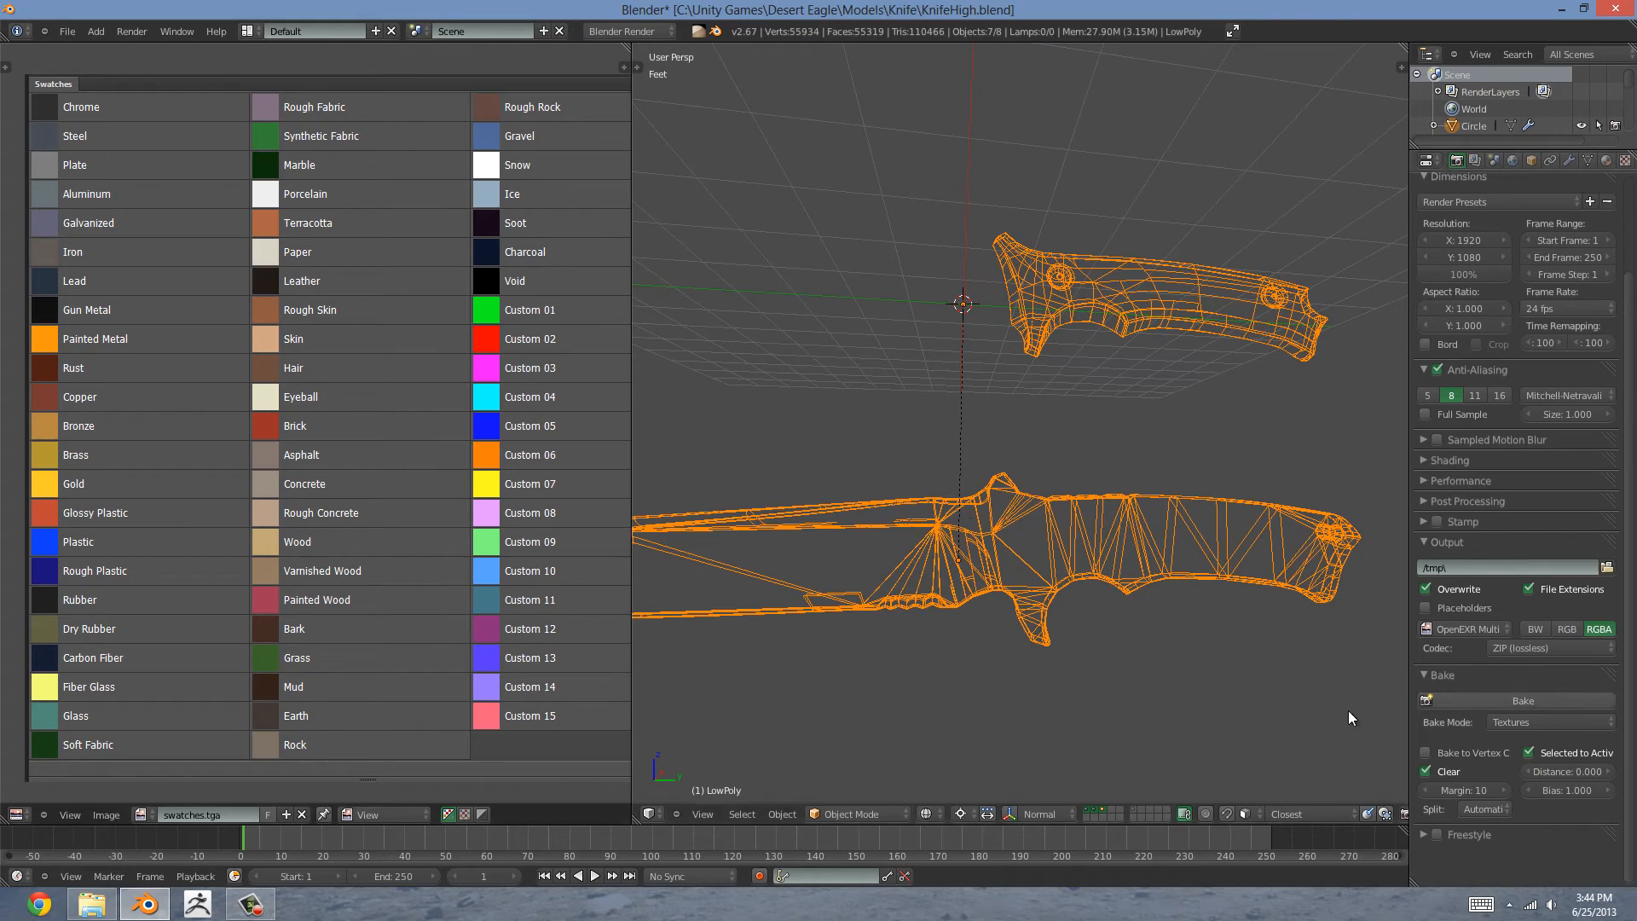
Step: Display the ColorMap image and bake the selected objects' textures onto it
click(142, 815)
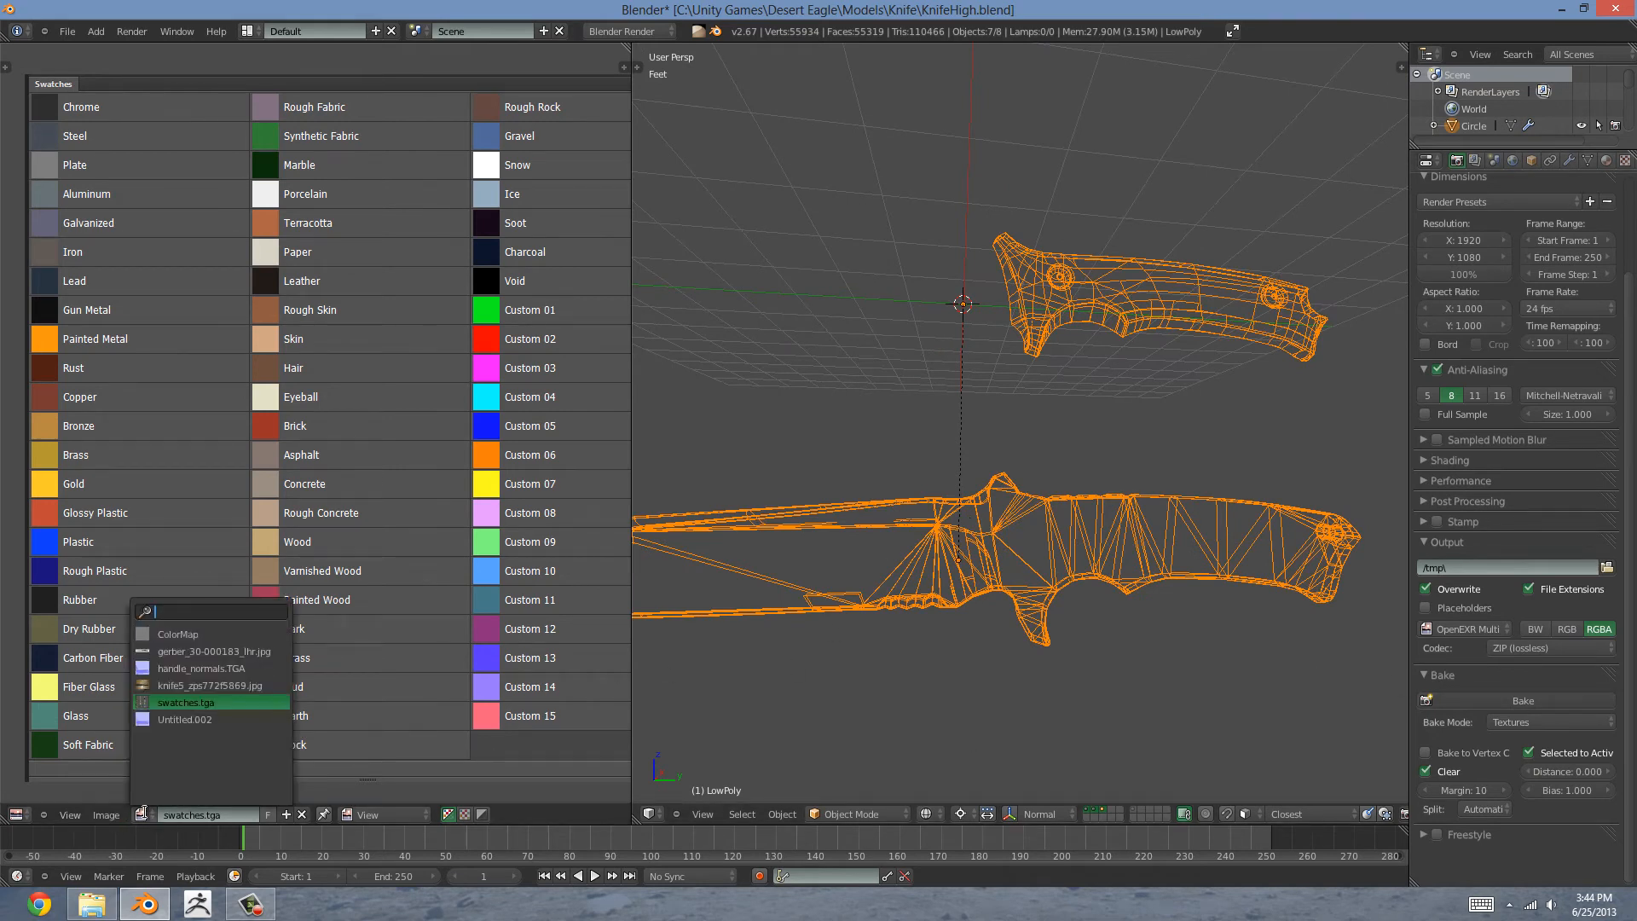
click(173, 635)
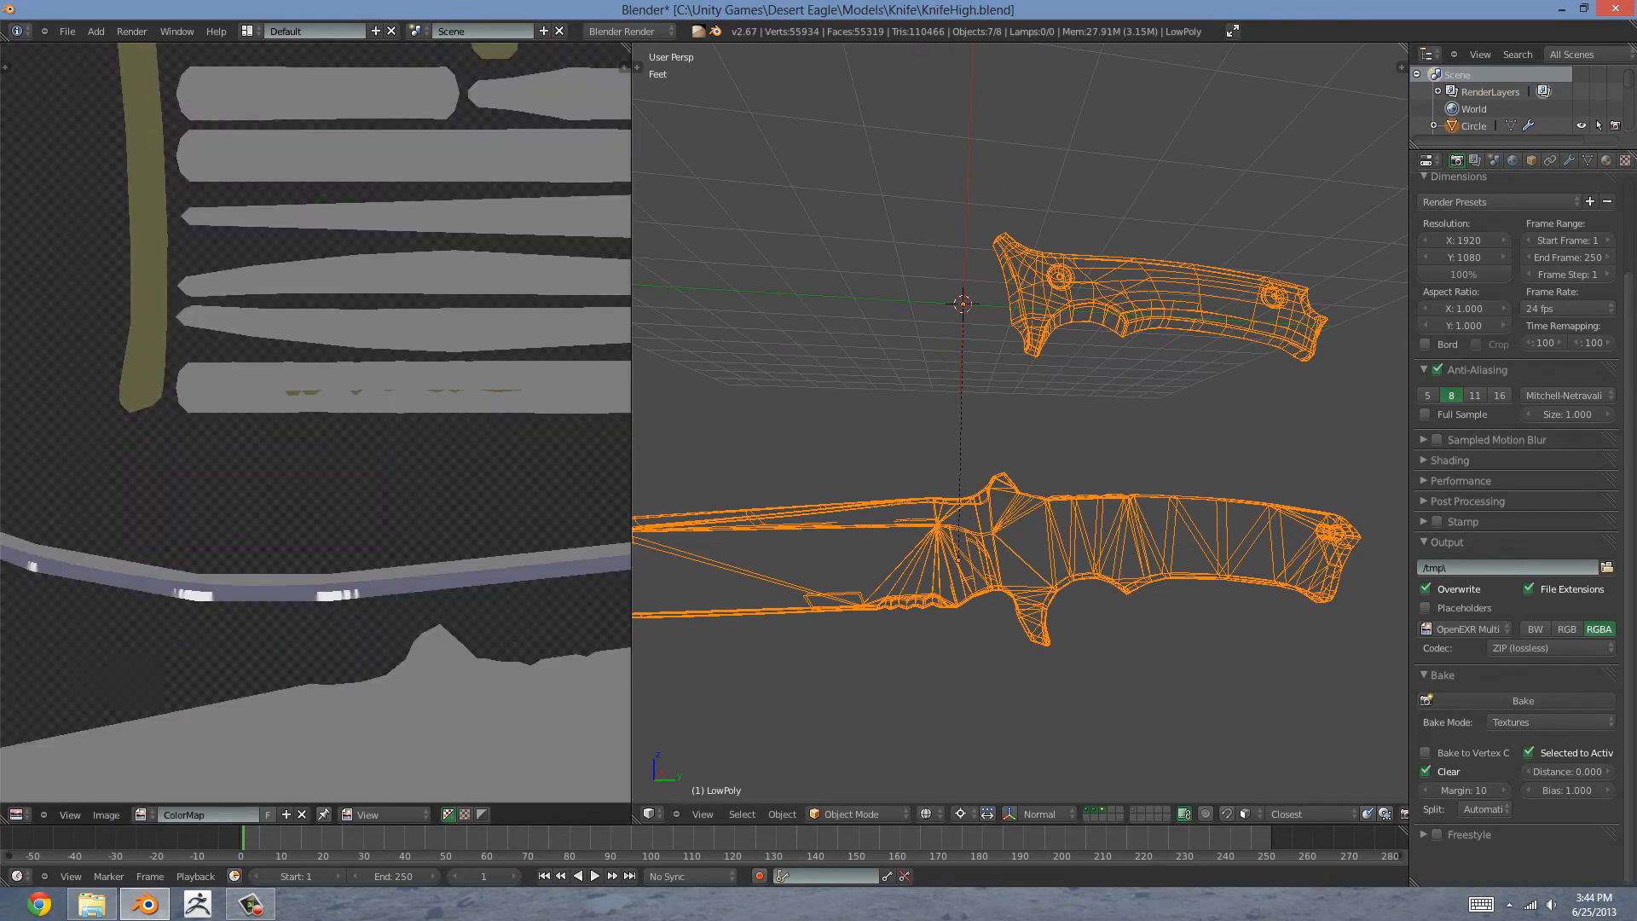
click(1528, 703)
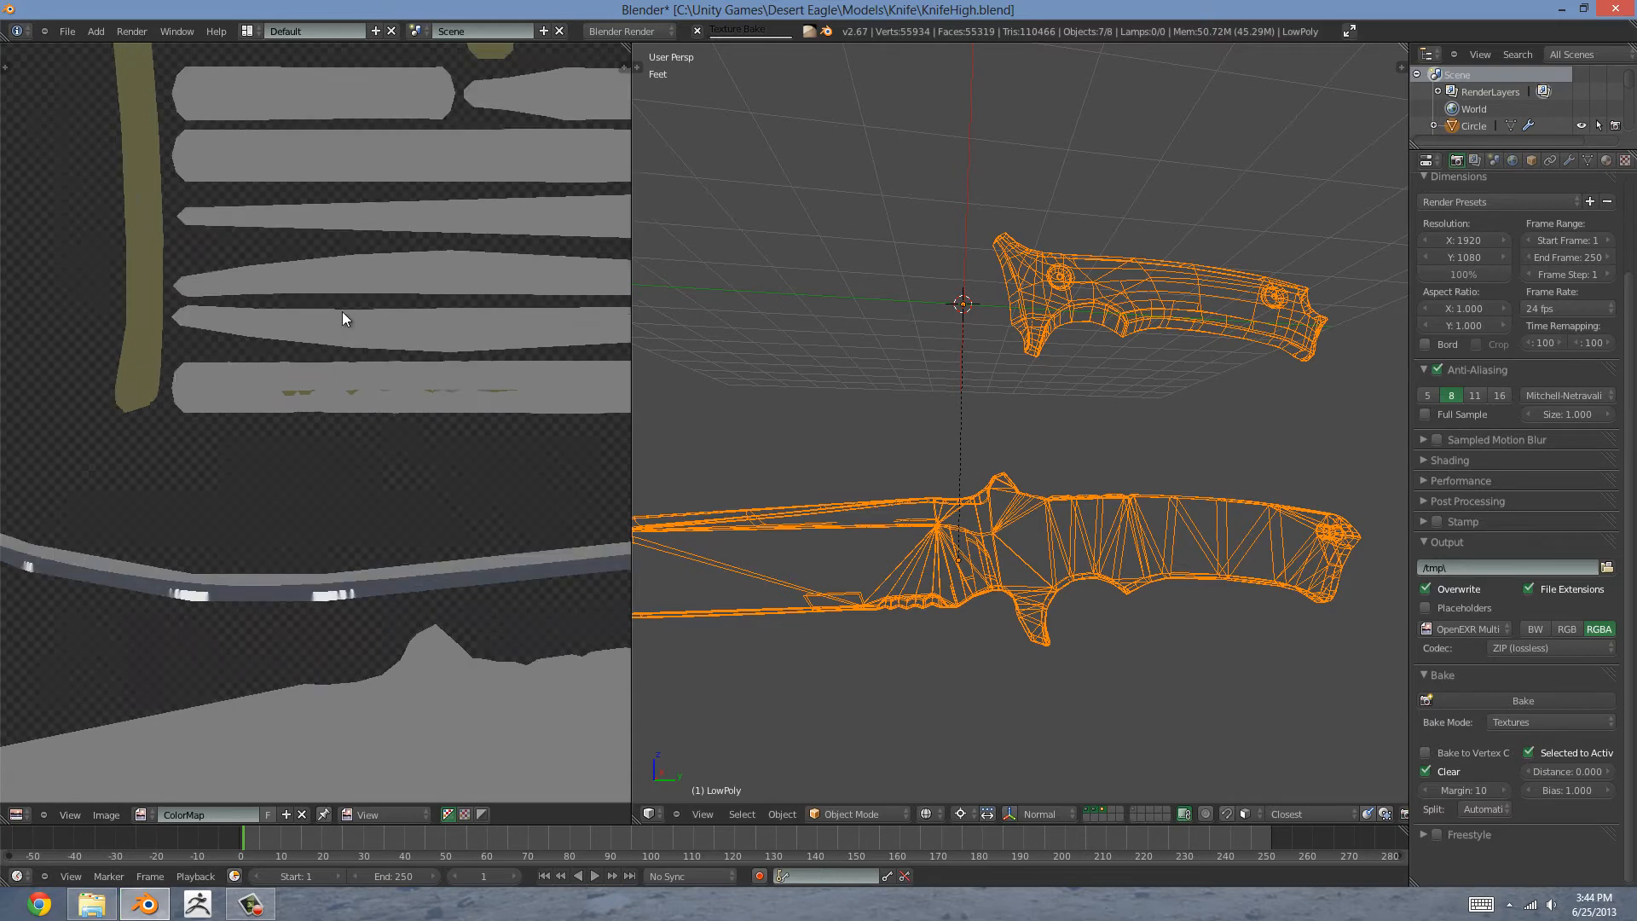
Step: Examine the serrated cutting-edge strips on the baked ColorMap for stray white patches
scroll(341, 312, down, 4)
scroll(488, 334, up, 3)
scroll(488, 416, up, 5)
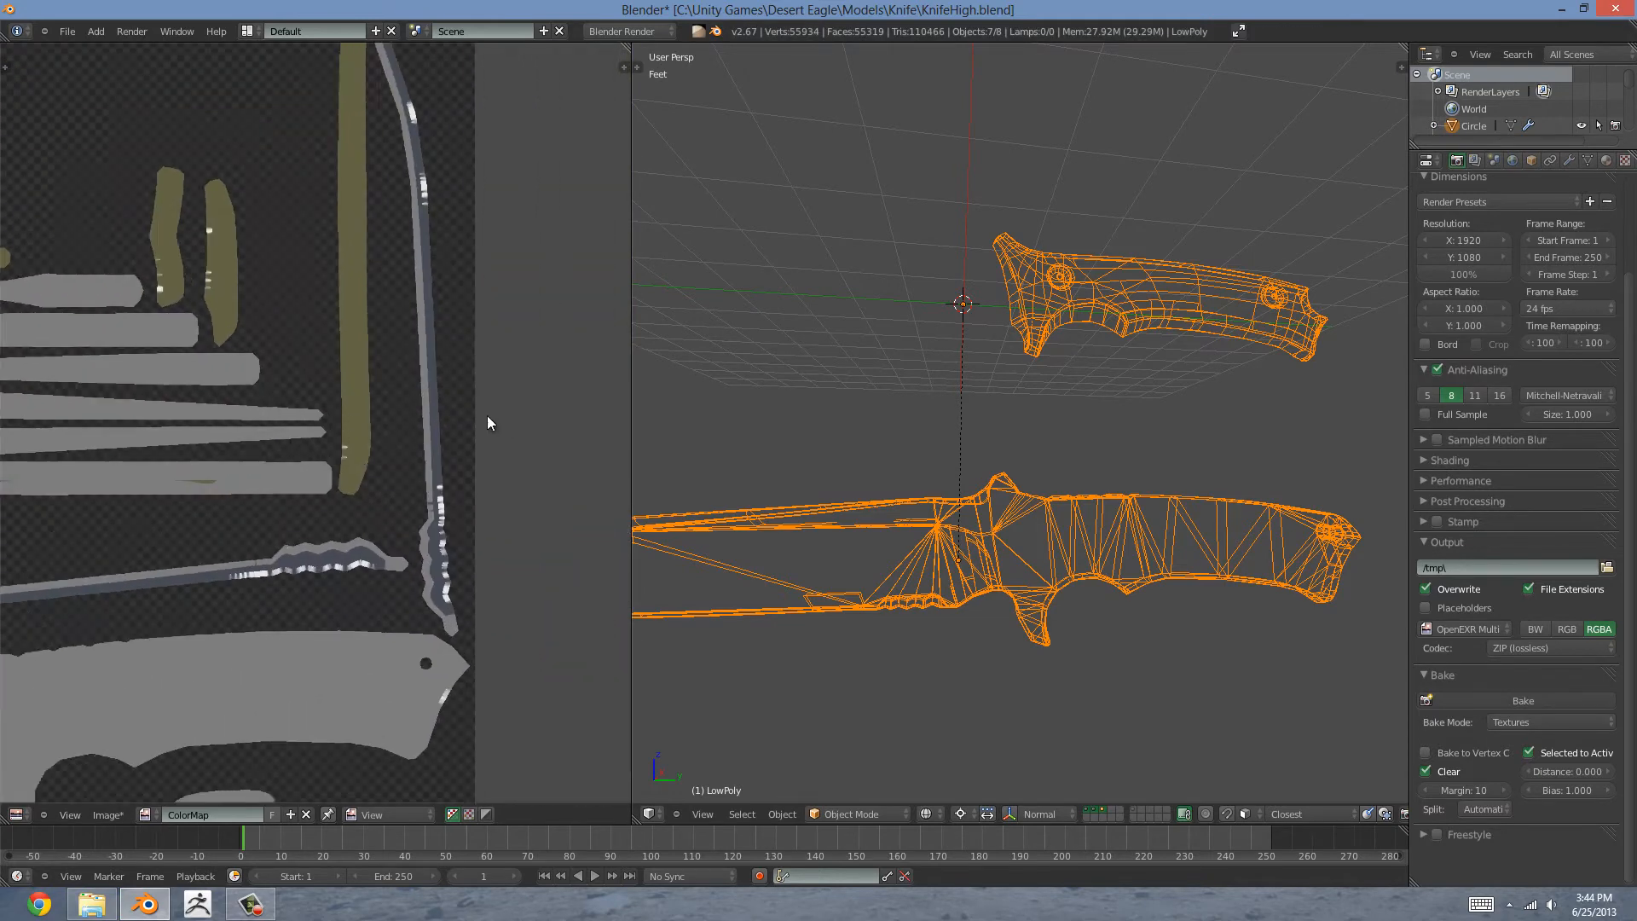
middle_drag(409, 412, 380, 361)
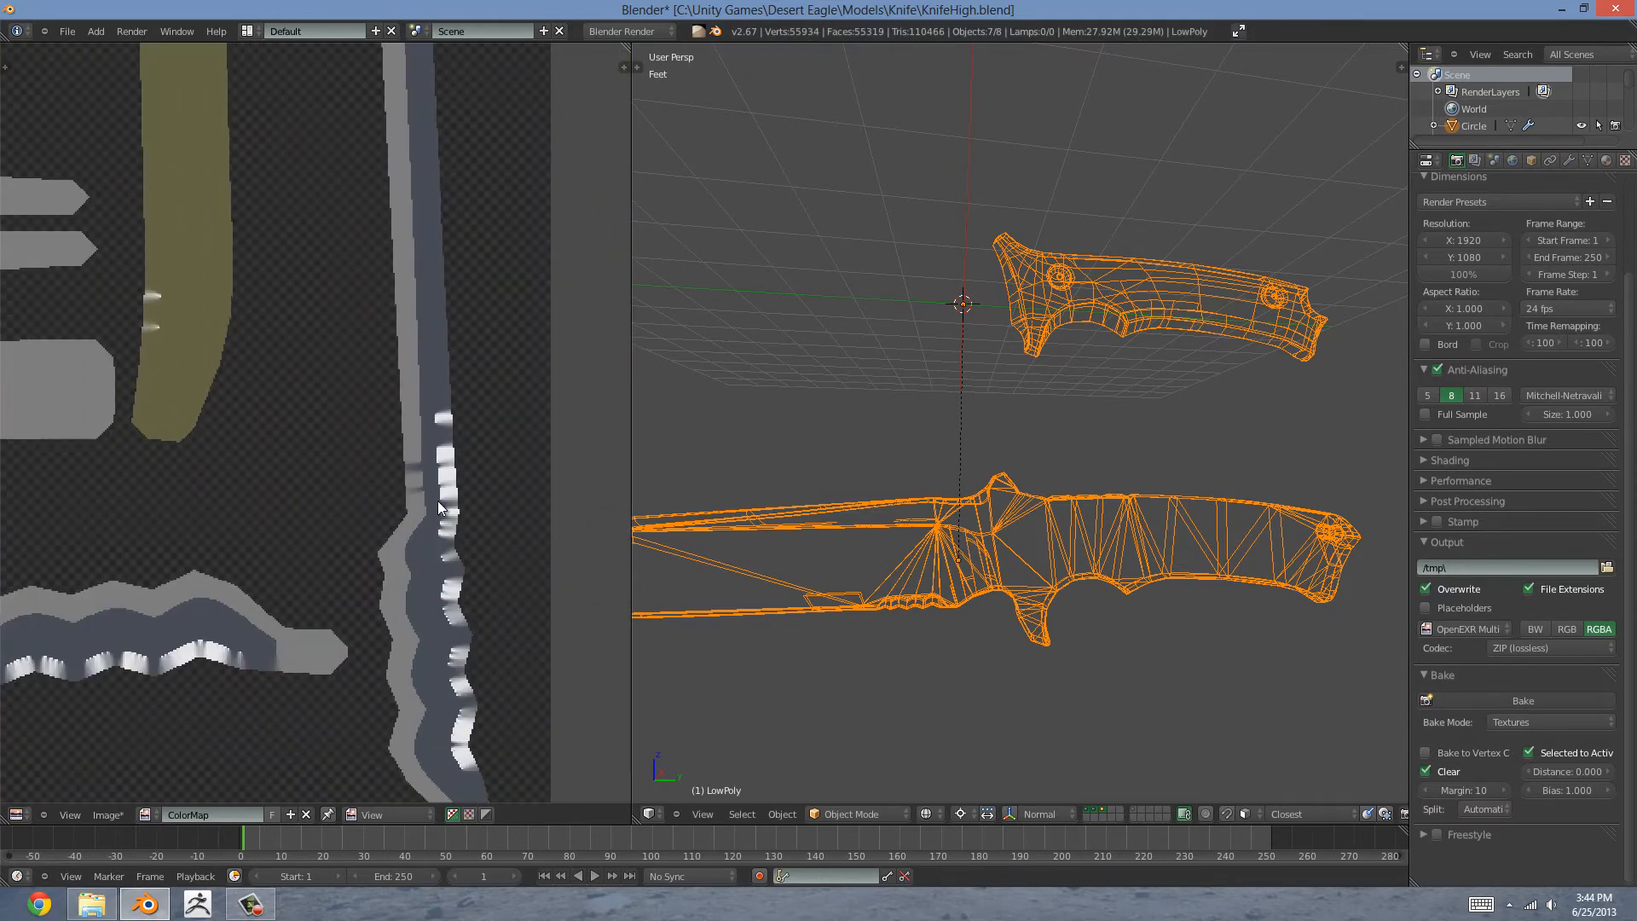
scroll(447, 506, down, 1)
scroll(411, 551, down, 1)
scroll(411, 550, down, 2)
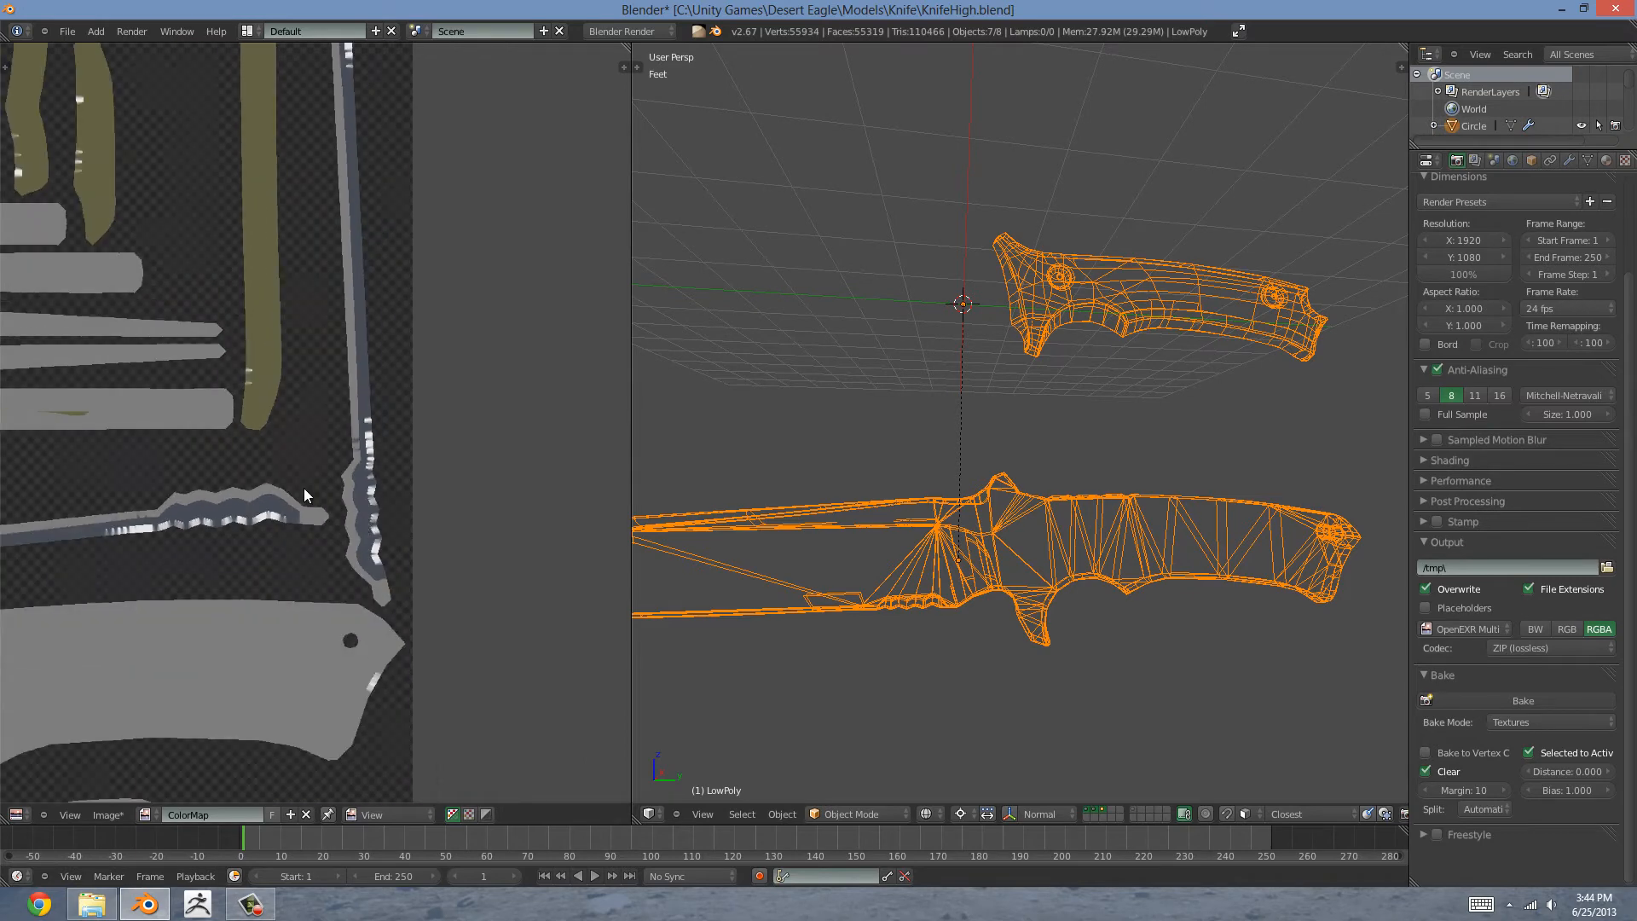
scroll(303, 488, down, 1)
scroll(359, 557, down, 2)
scroll(227, 545, down, 1)
Step: Examine the blade and guard islands across the baked ColorMap
middle_drag(306, 543, 617, 537)
scroll(433, 536, up, 1)
middle_drag(521, 523, 122, 460)
middle_drag(359, 233, 376, 45)
middle_drag(401, 427, 535, 336)
middle_drag(440, 396, 422, 554)
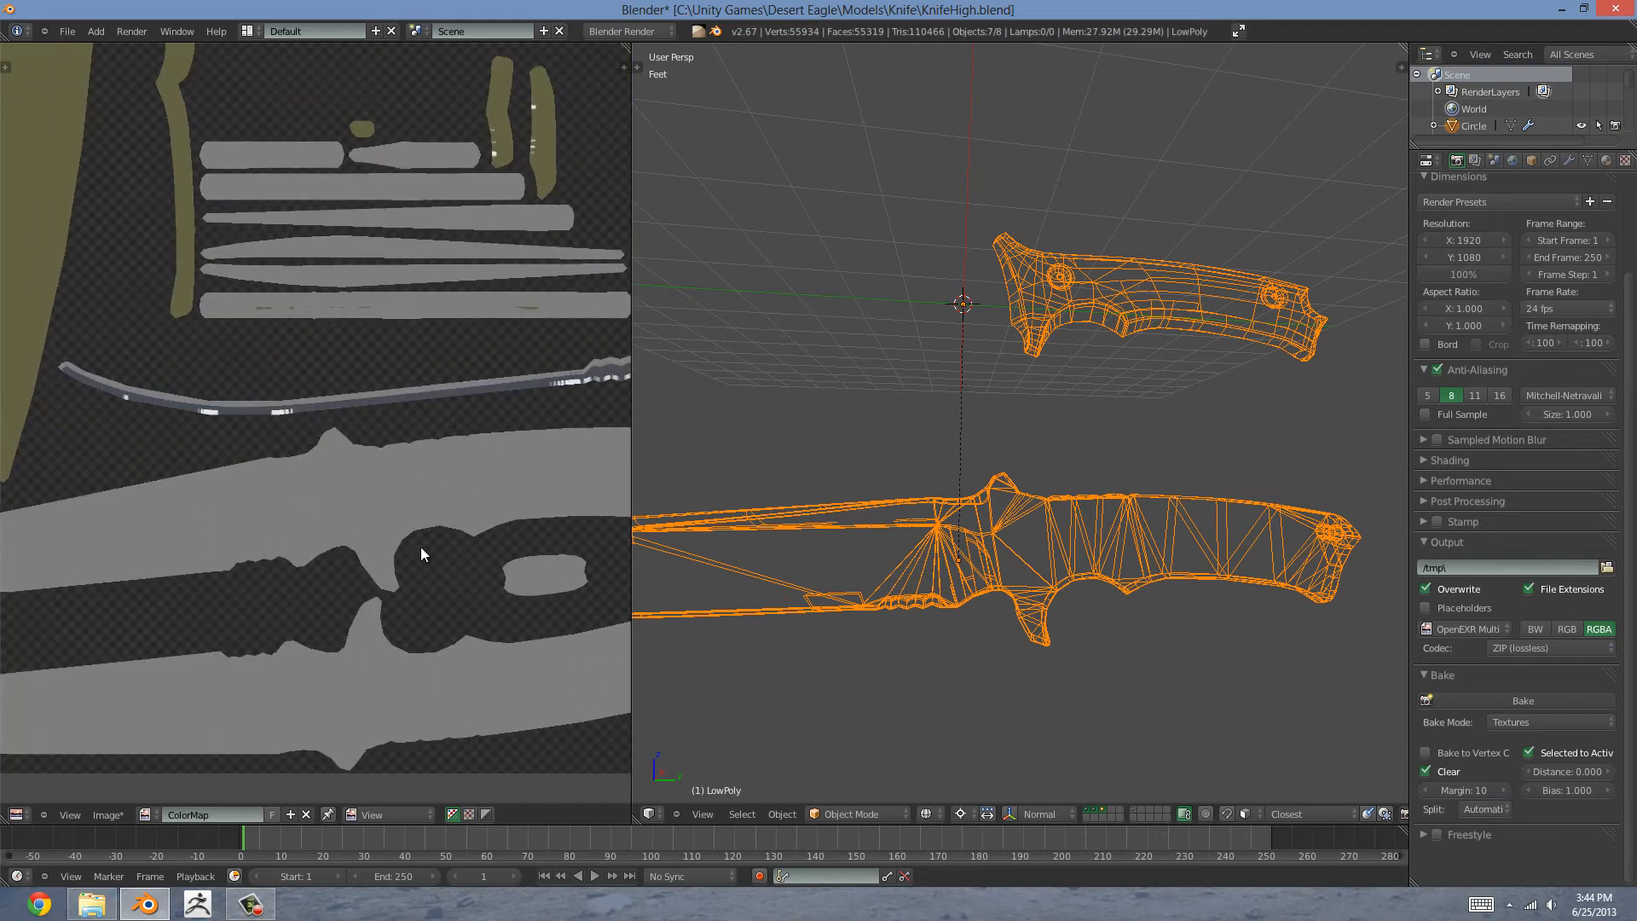
scroll(401, 545, up, 2)
middle_drag(286, 542, 376, 474)
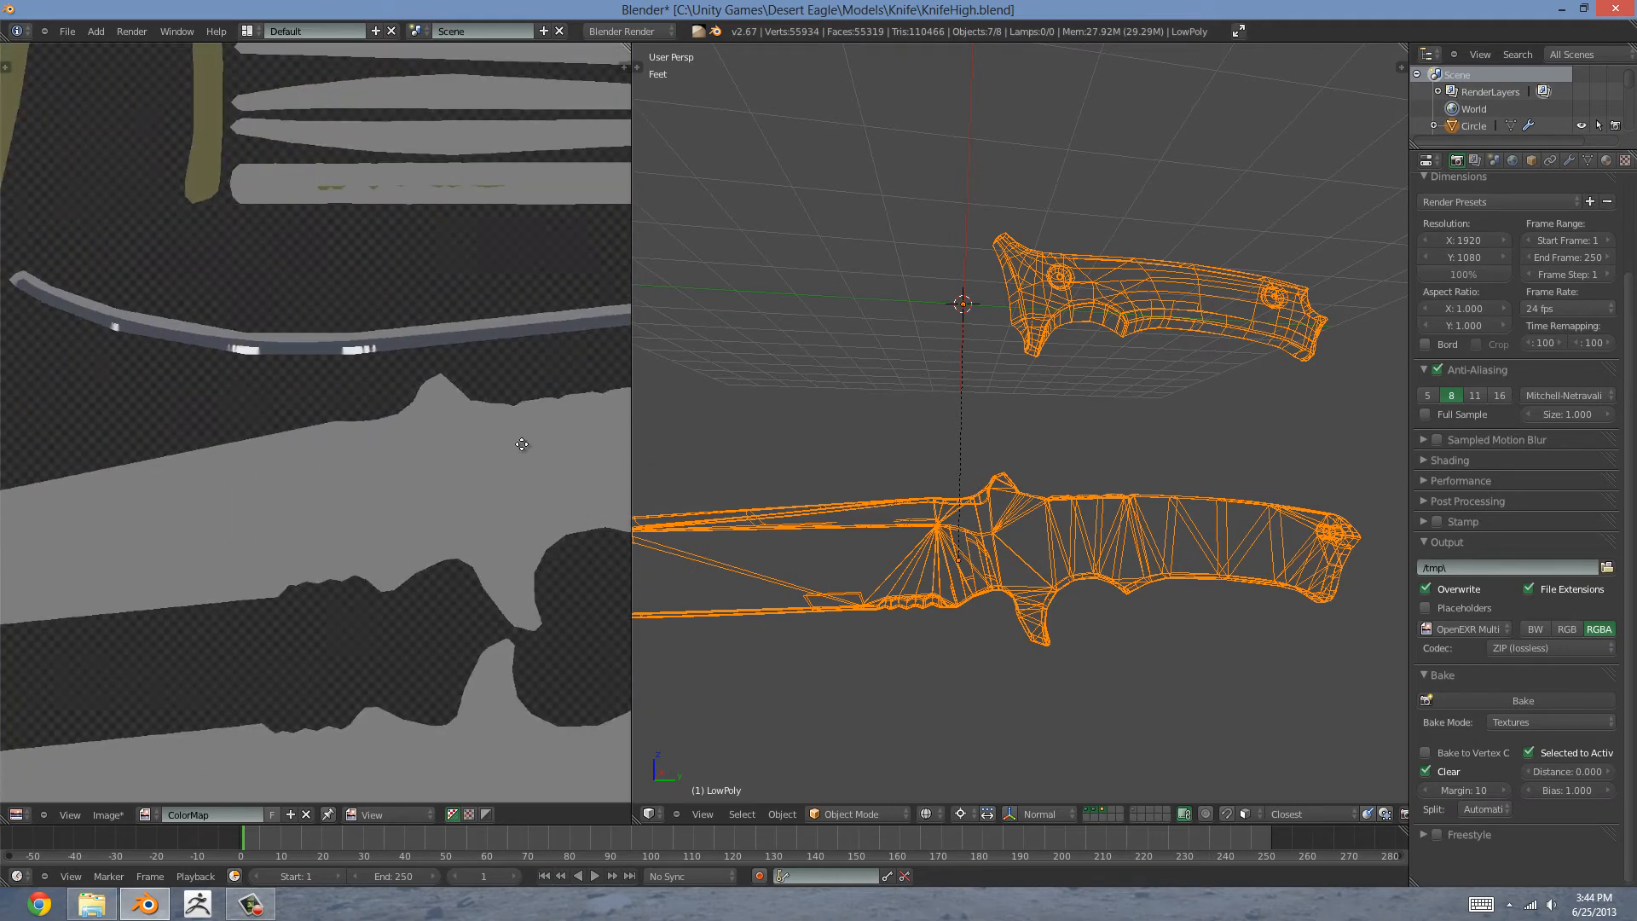
middle_drag(521, 444, 488, 534)
middle_drag(310, 464, 17, 327)
middle_drag(369, 464, 142, 540)
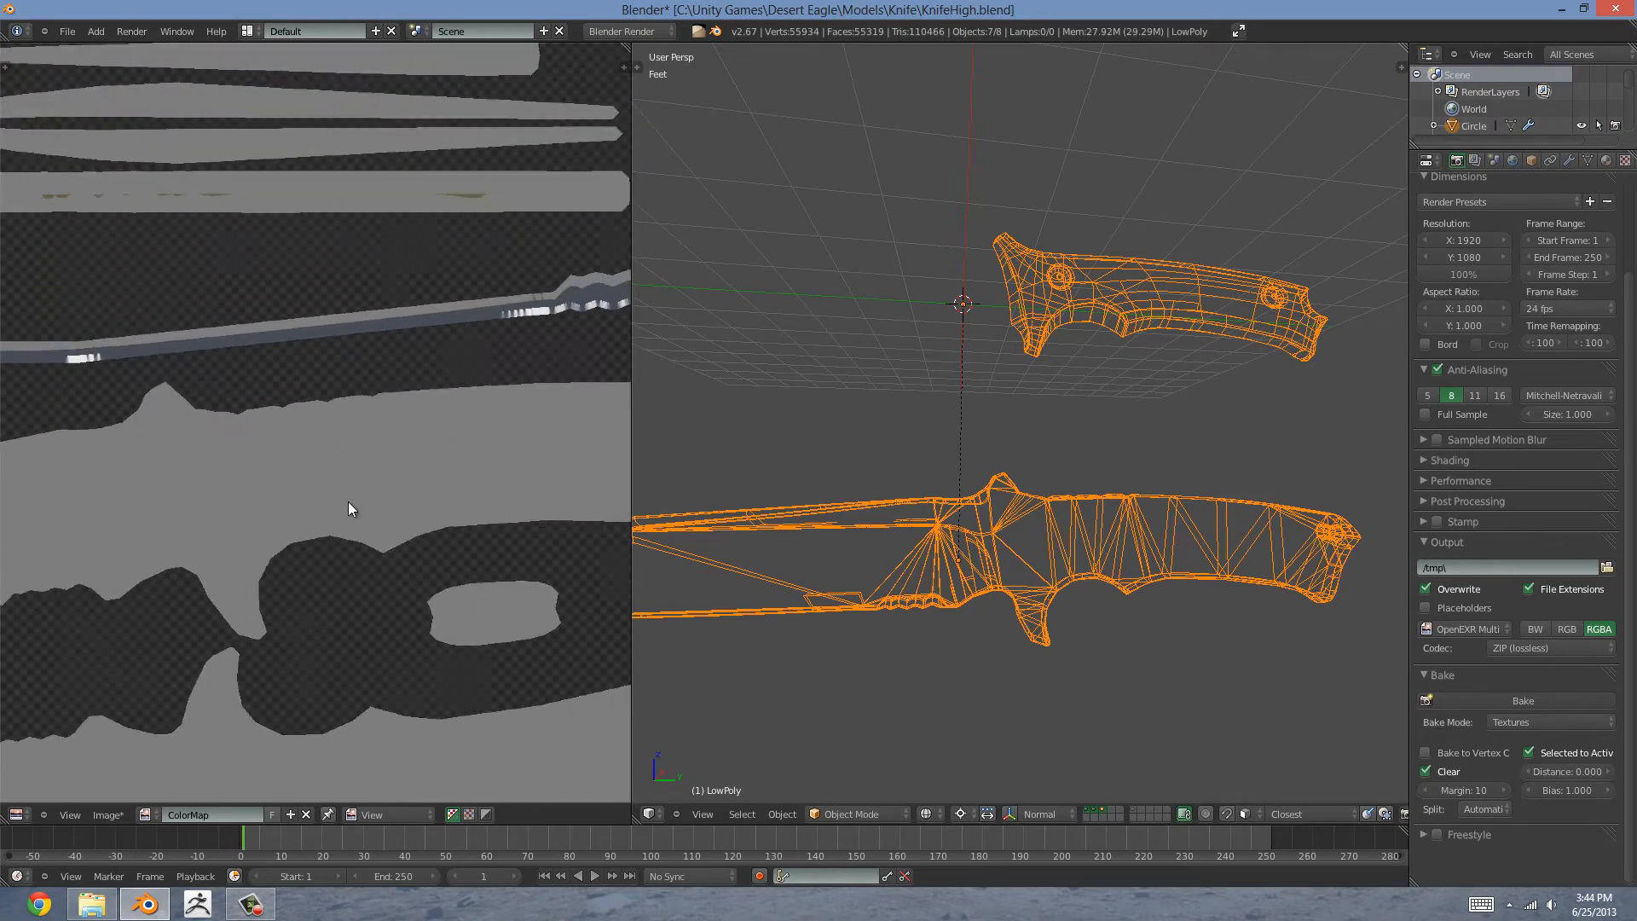
Step: Inspect the serrations, blade tip strip and handle strips of the ColorMap up close, ending with the whole map in view
scroll(237, 437, up, 5)
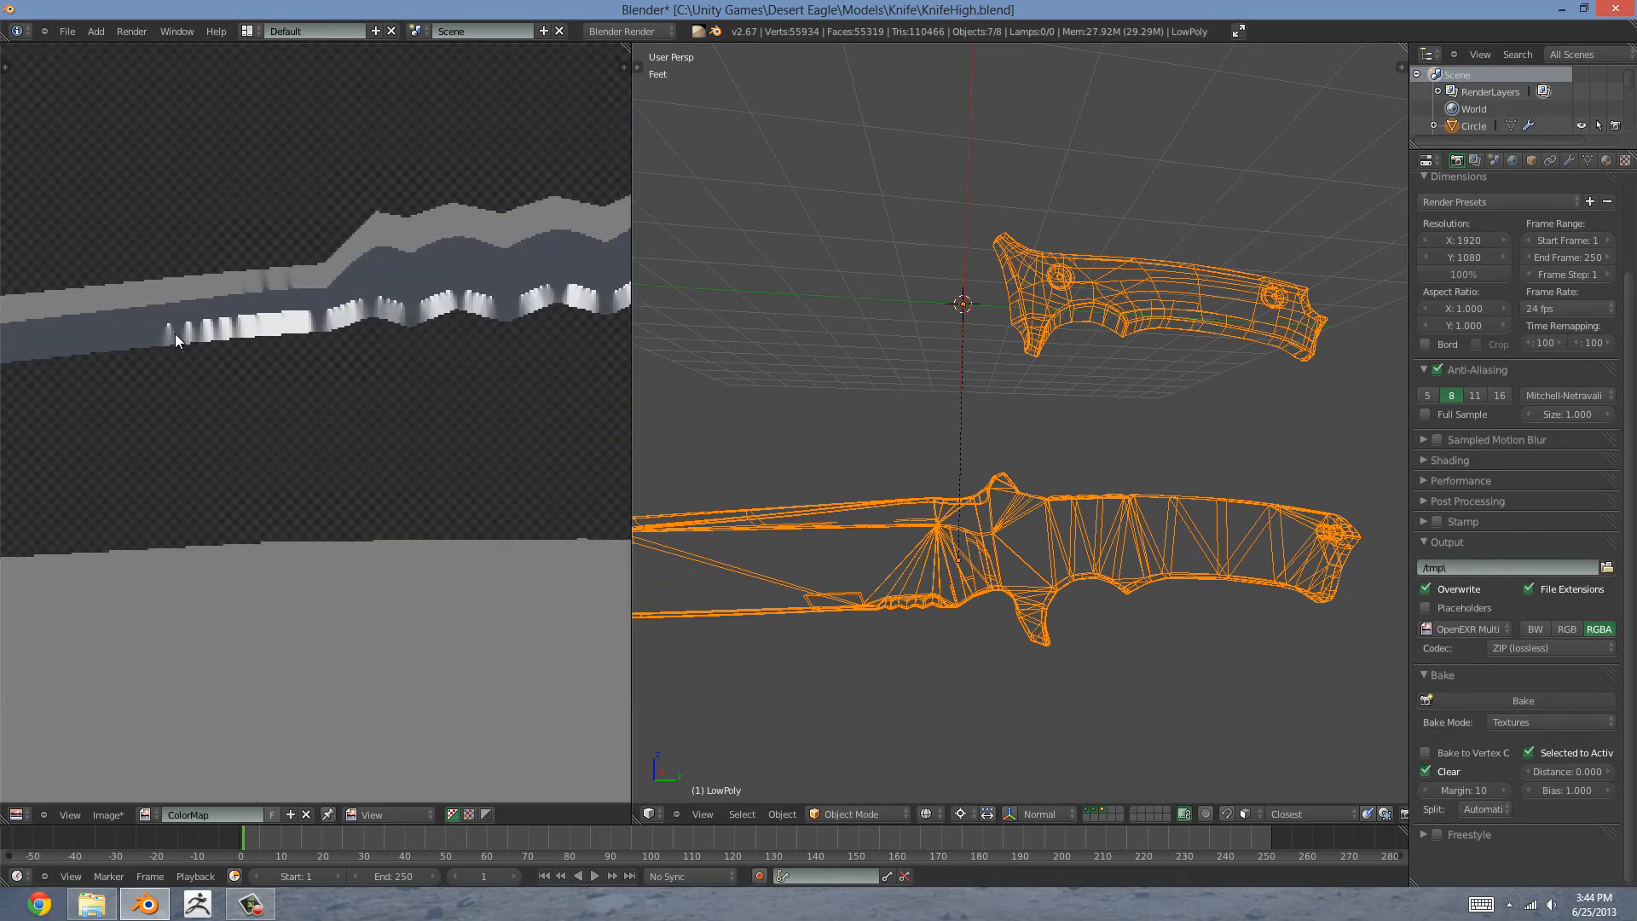
scroll(332, 371, down, 3)
middle_drag(450, 427, 241, 559)
scroll(358, 493, down, 2)
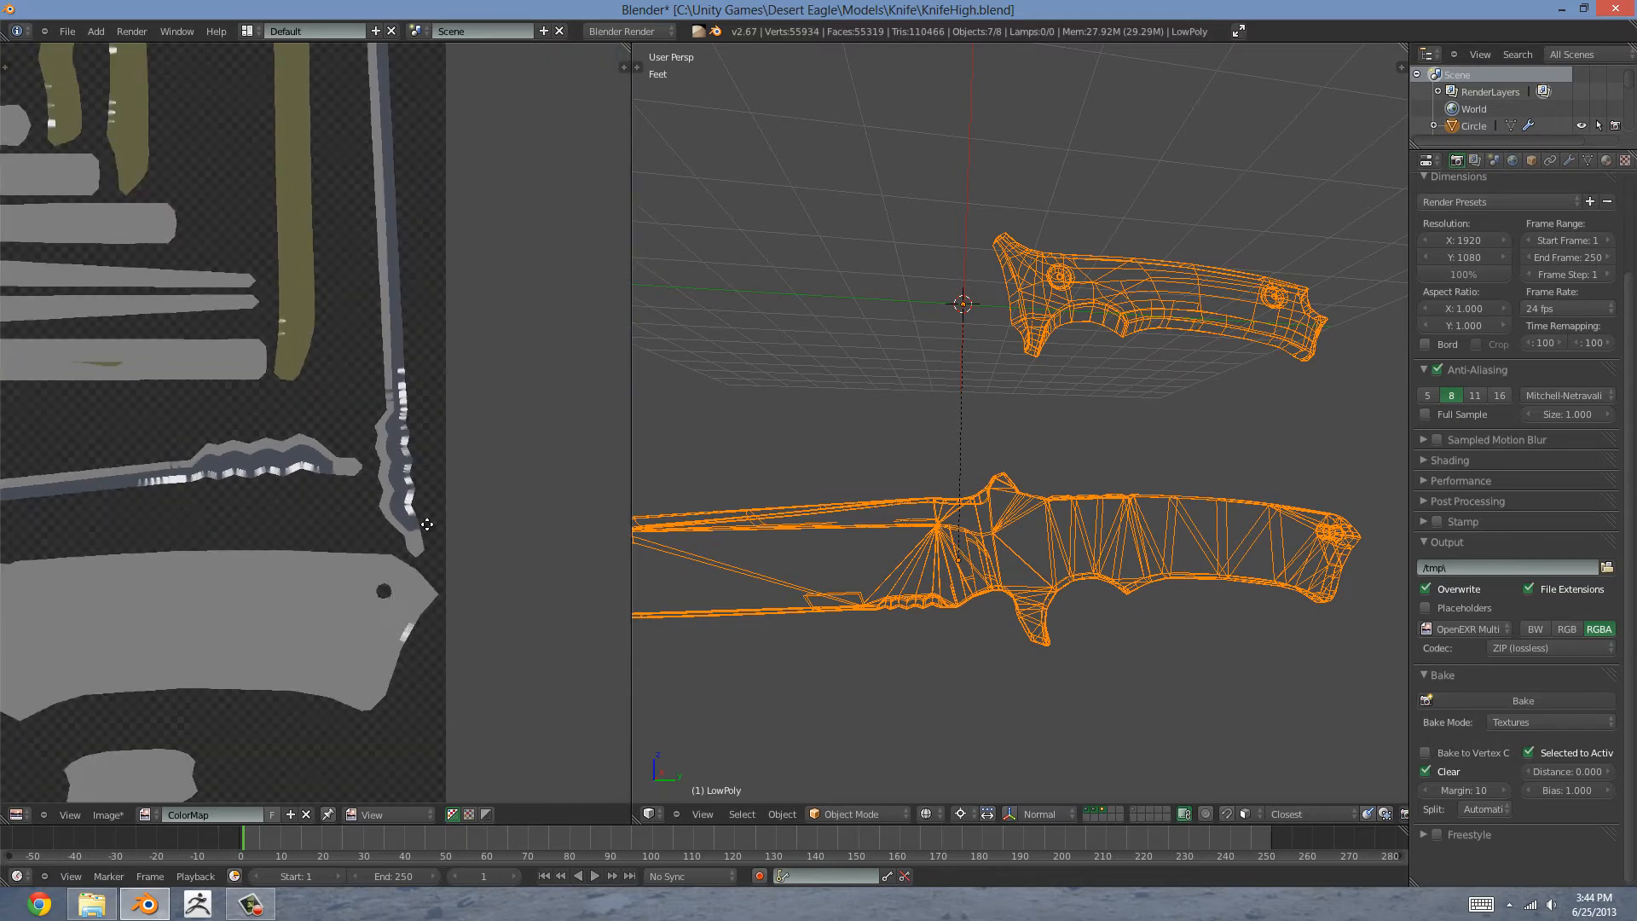
middle_drag(269, 313, 282, 558)
middle_drag(283, 658, 285, 672)
scroll(385, 405, up, 2)
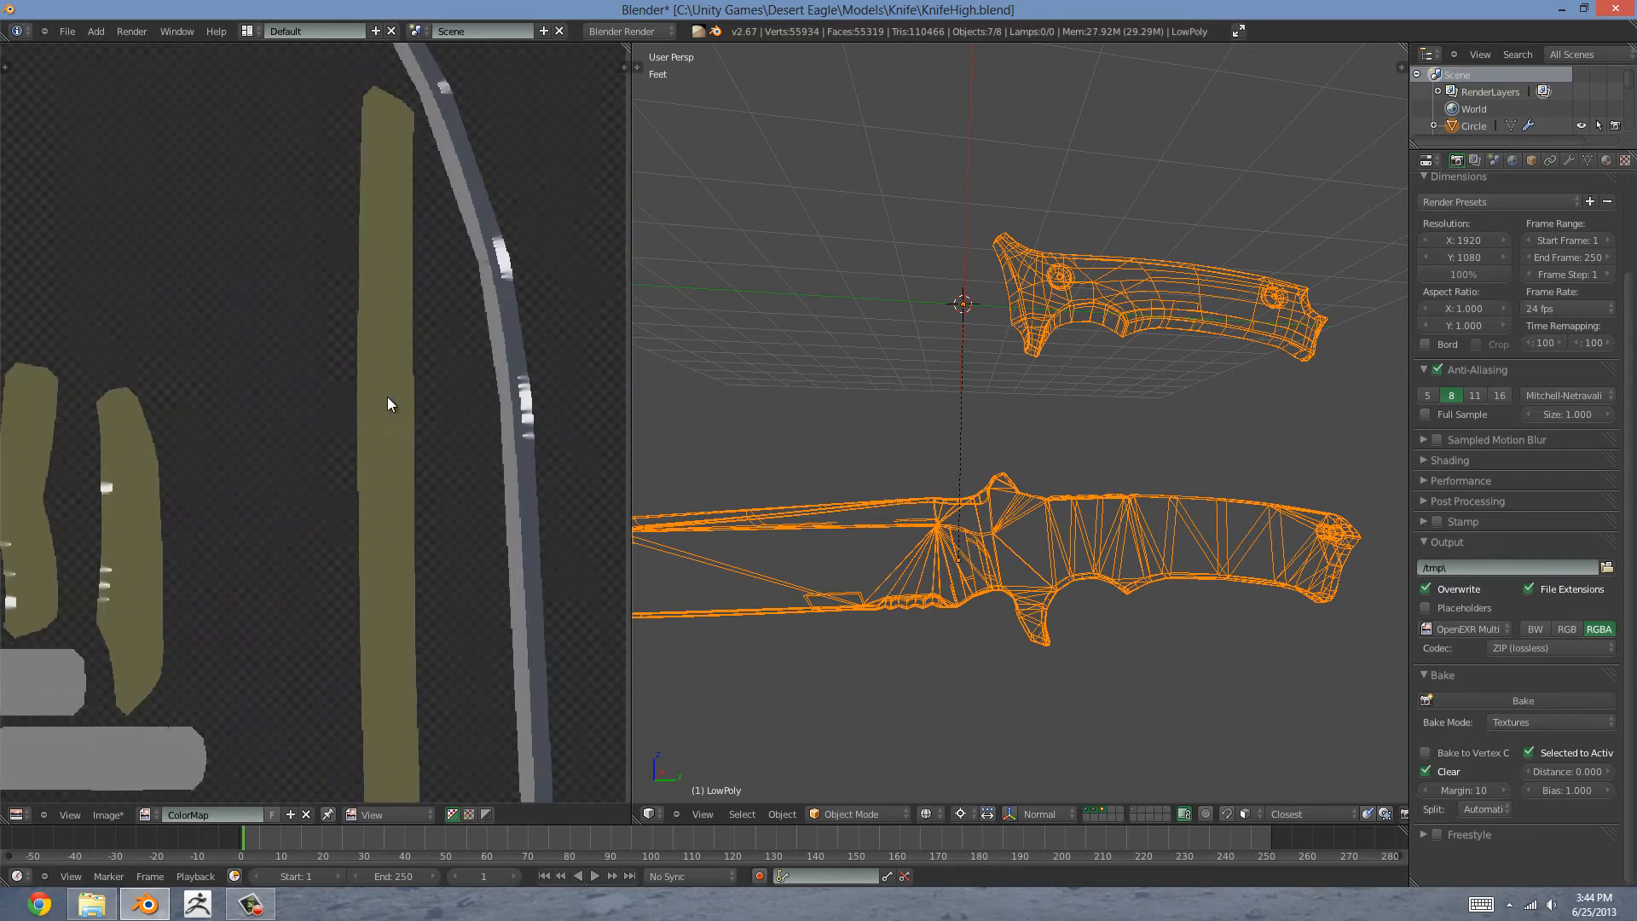
middle_drag(367, 392, 376, 631)
scroll(259, 596, down, 3)
middle_drag(213, 623, 556, 368)
scroll(391, 438, down, 2)
scroll(1019, 430, down, 2)
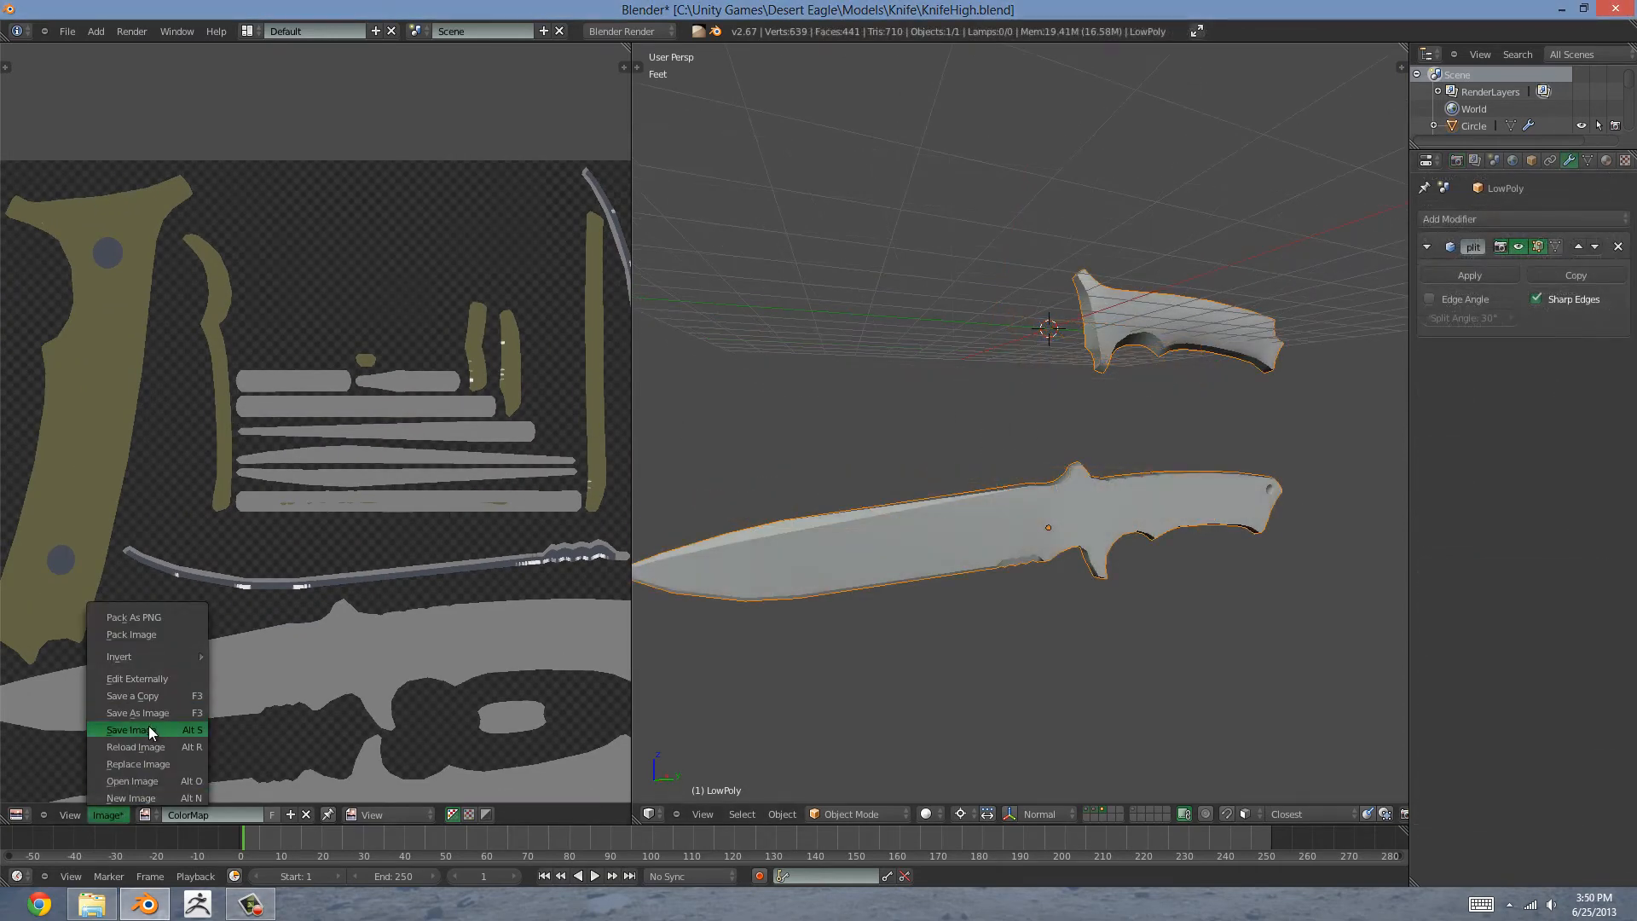
Step: Save the ColorMap image, check its ColorMap.tga file in the Save As browser and cancel out of it
click(148, 727)
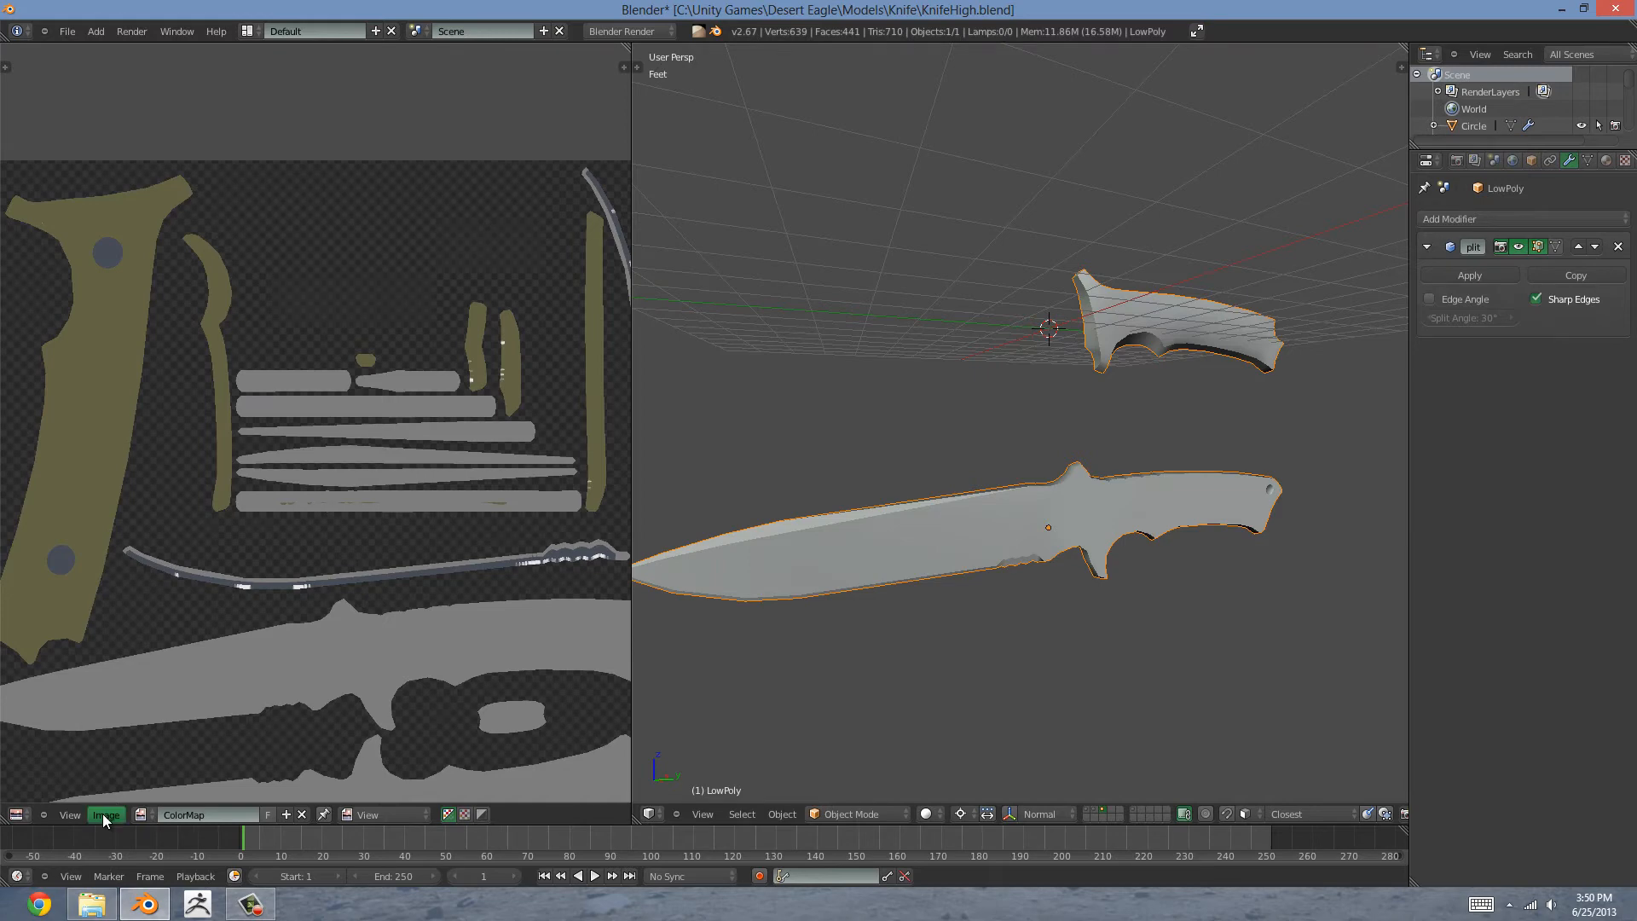
click(102, 813)
click(148, 712)
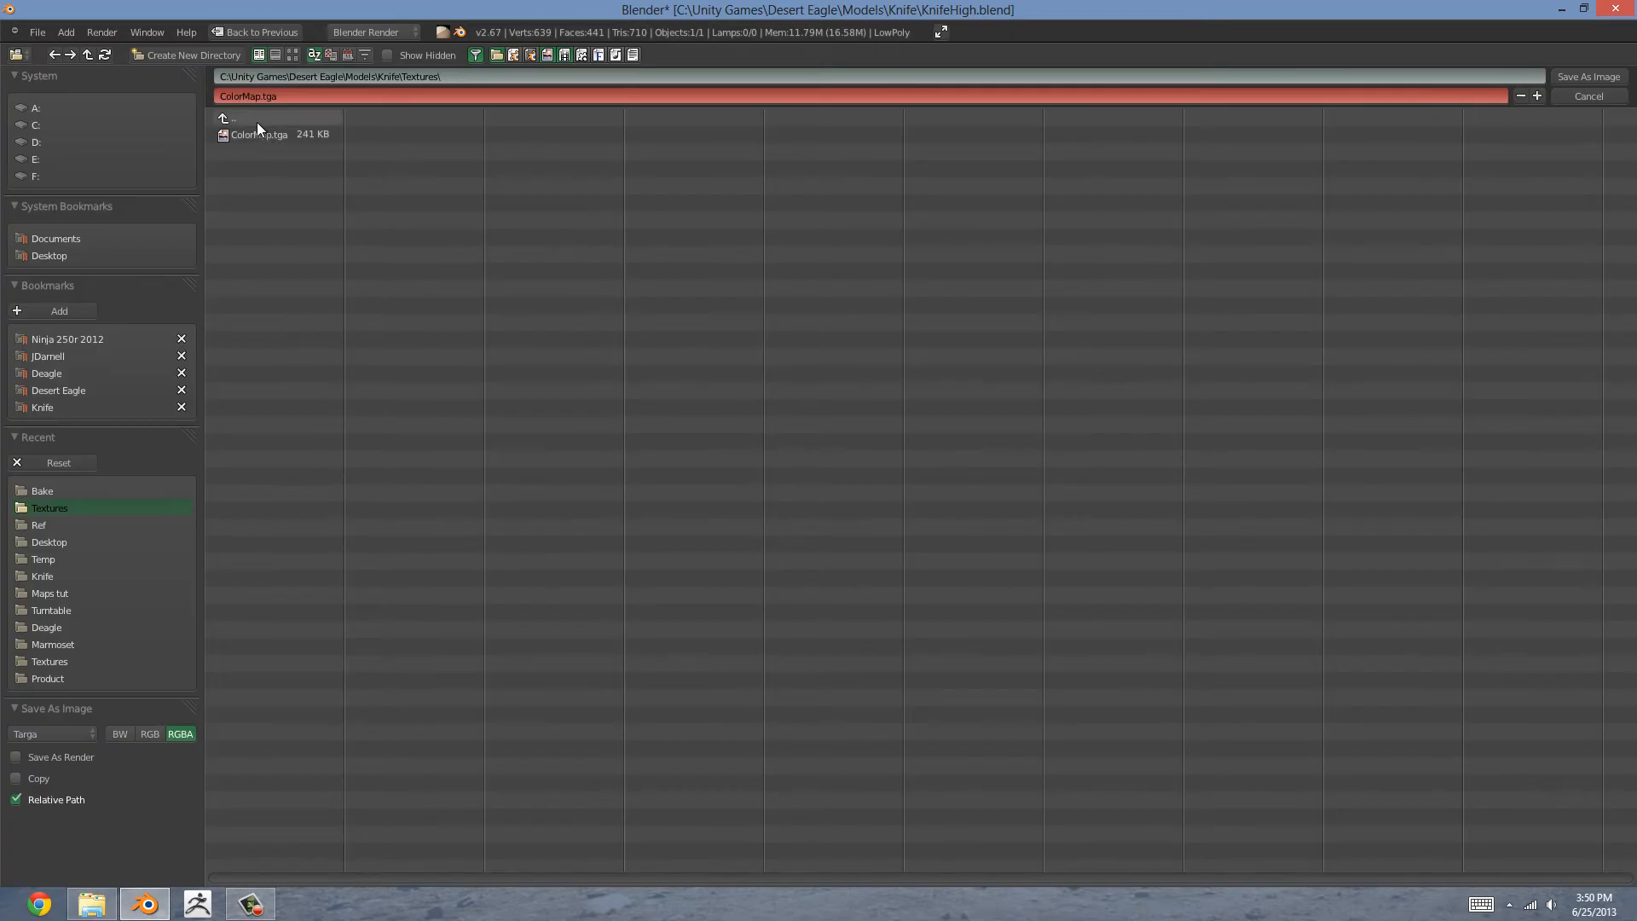
click(1616, 98)
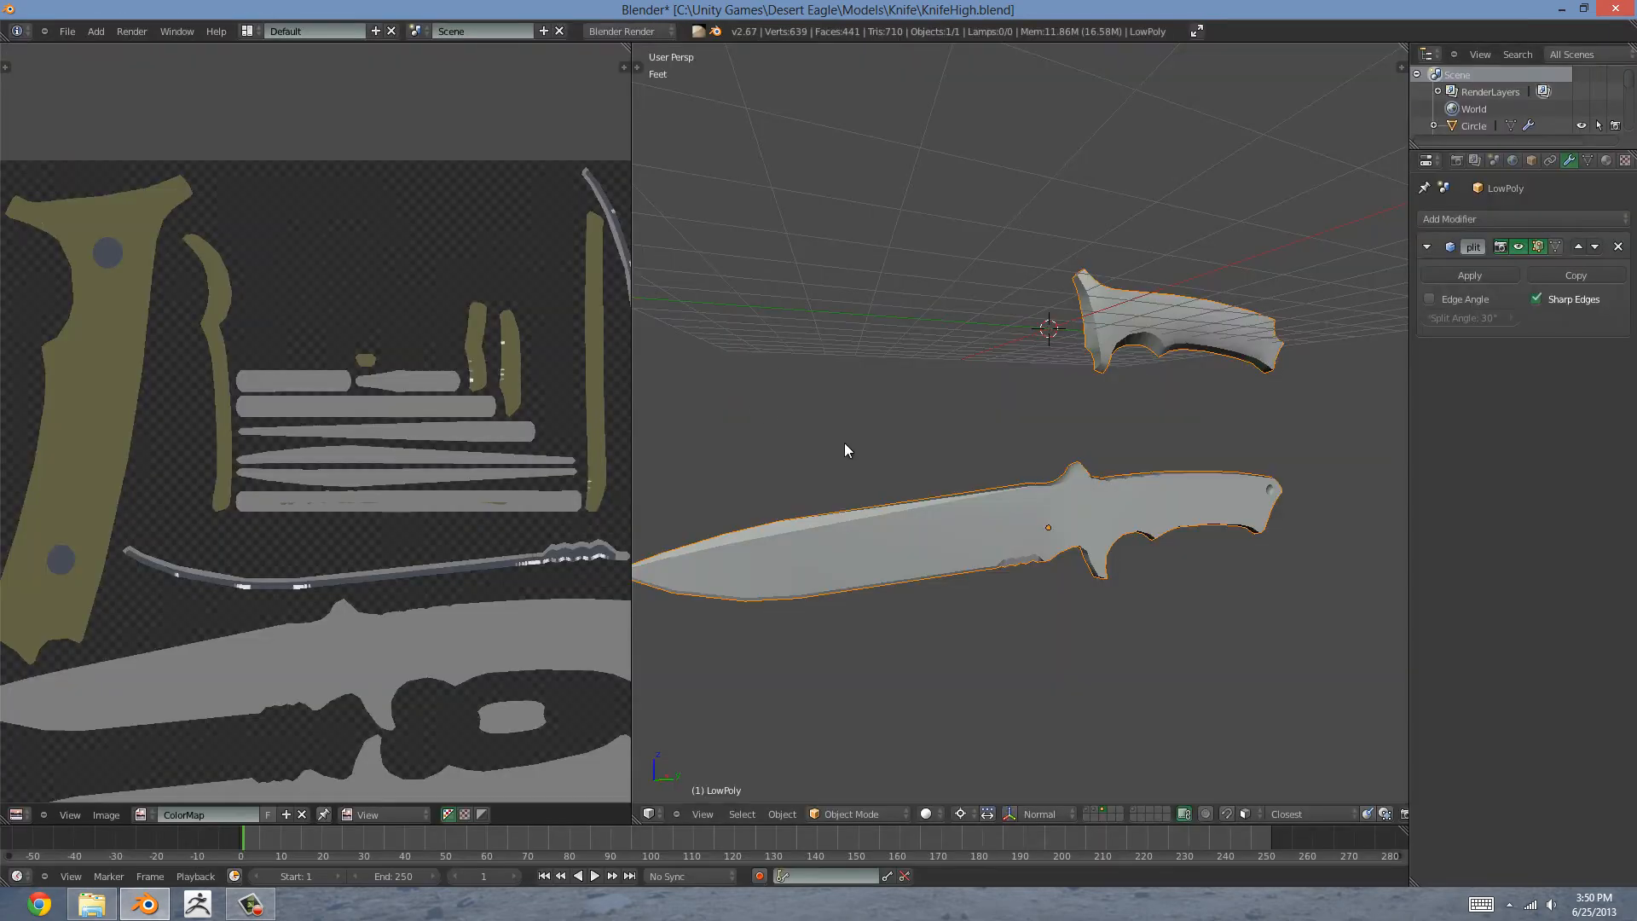
Step: Display the low-poly knife in wireframe and bring the high-poly layer into view with it
middle_drag(844, 443, 926, 443)
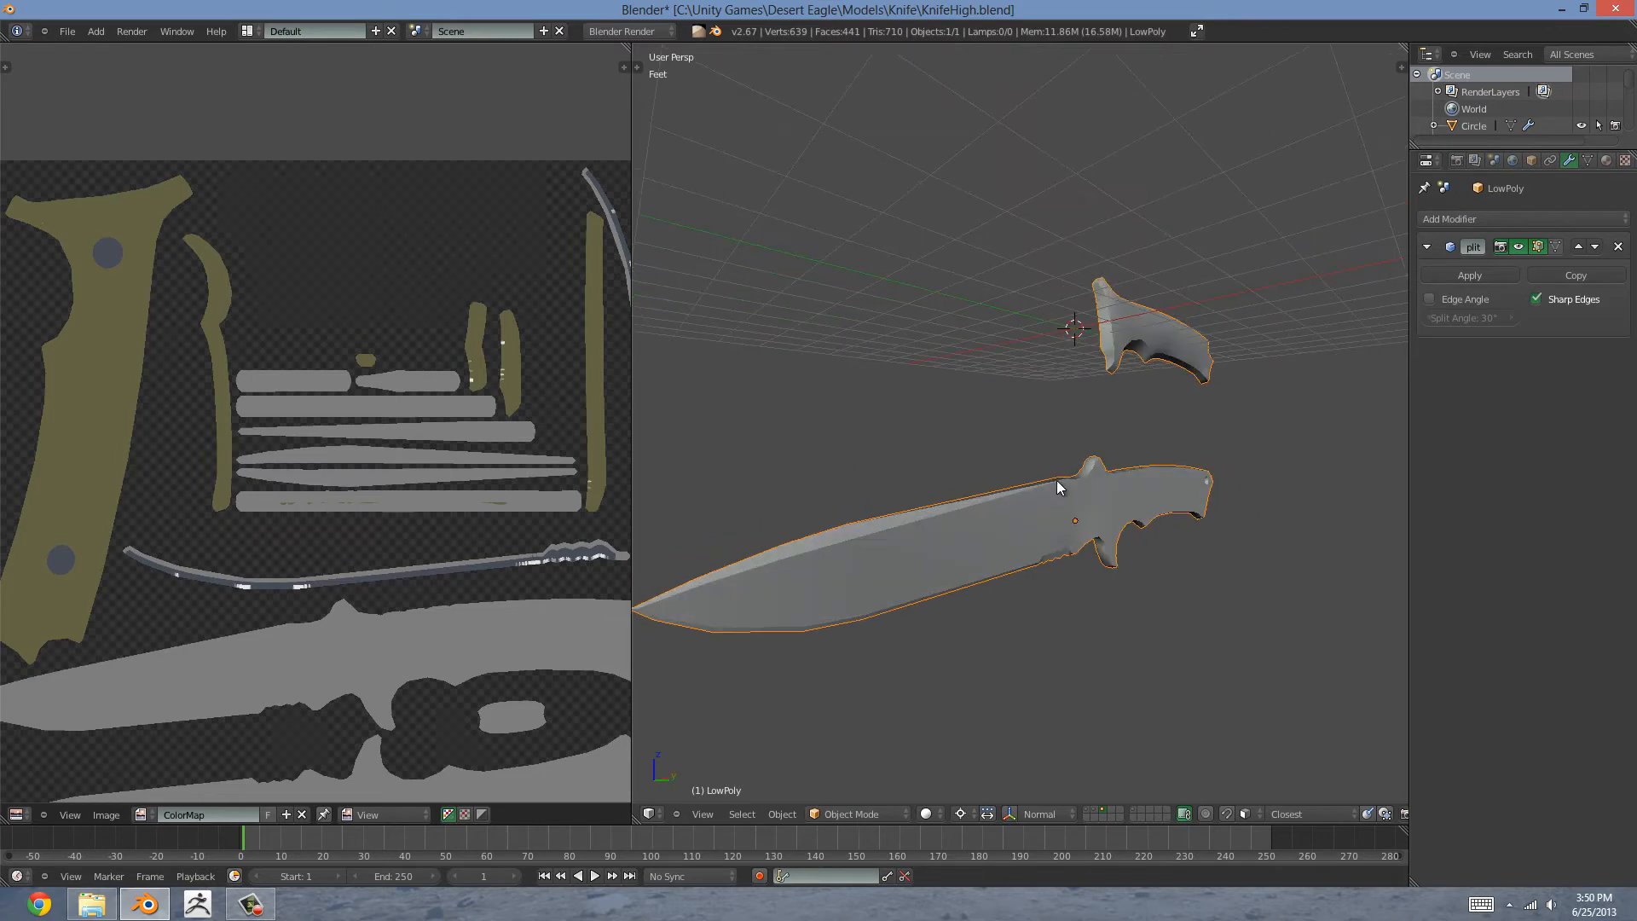
scroll(1006, 320, down, 2)
middle_drag(1006, 321, 951, 349)
scroll(952, 350, up, 1)
key(z)
key(shift+1)
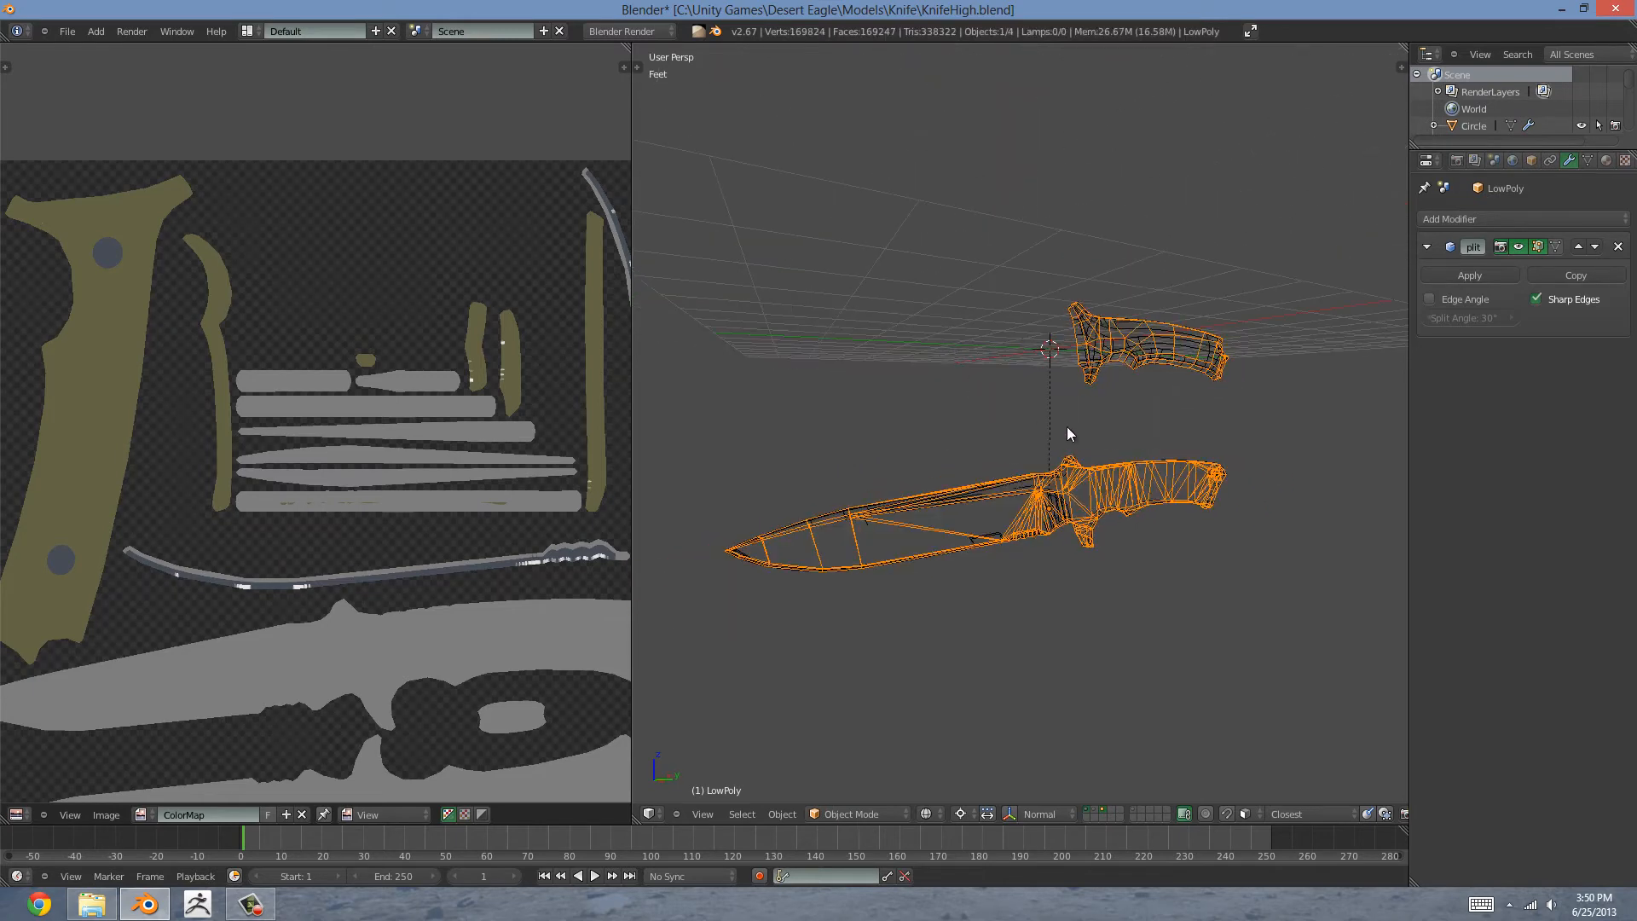
Step: Show only the exploded high-poly knife, select all of its parts and make the blade the active object
key(shift+2)
middle_drag(1081, 426, 1043, 428)
key(x)
click(1043, 428)
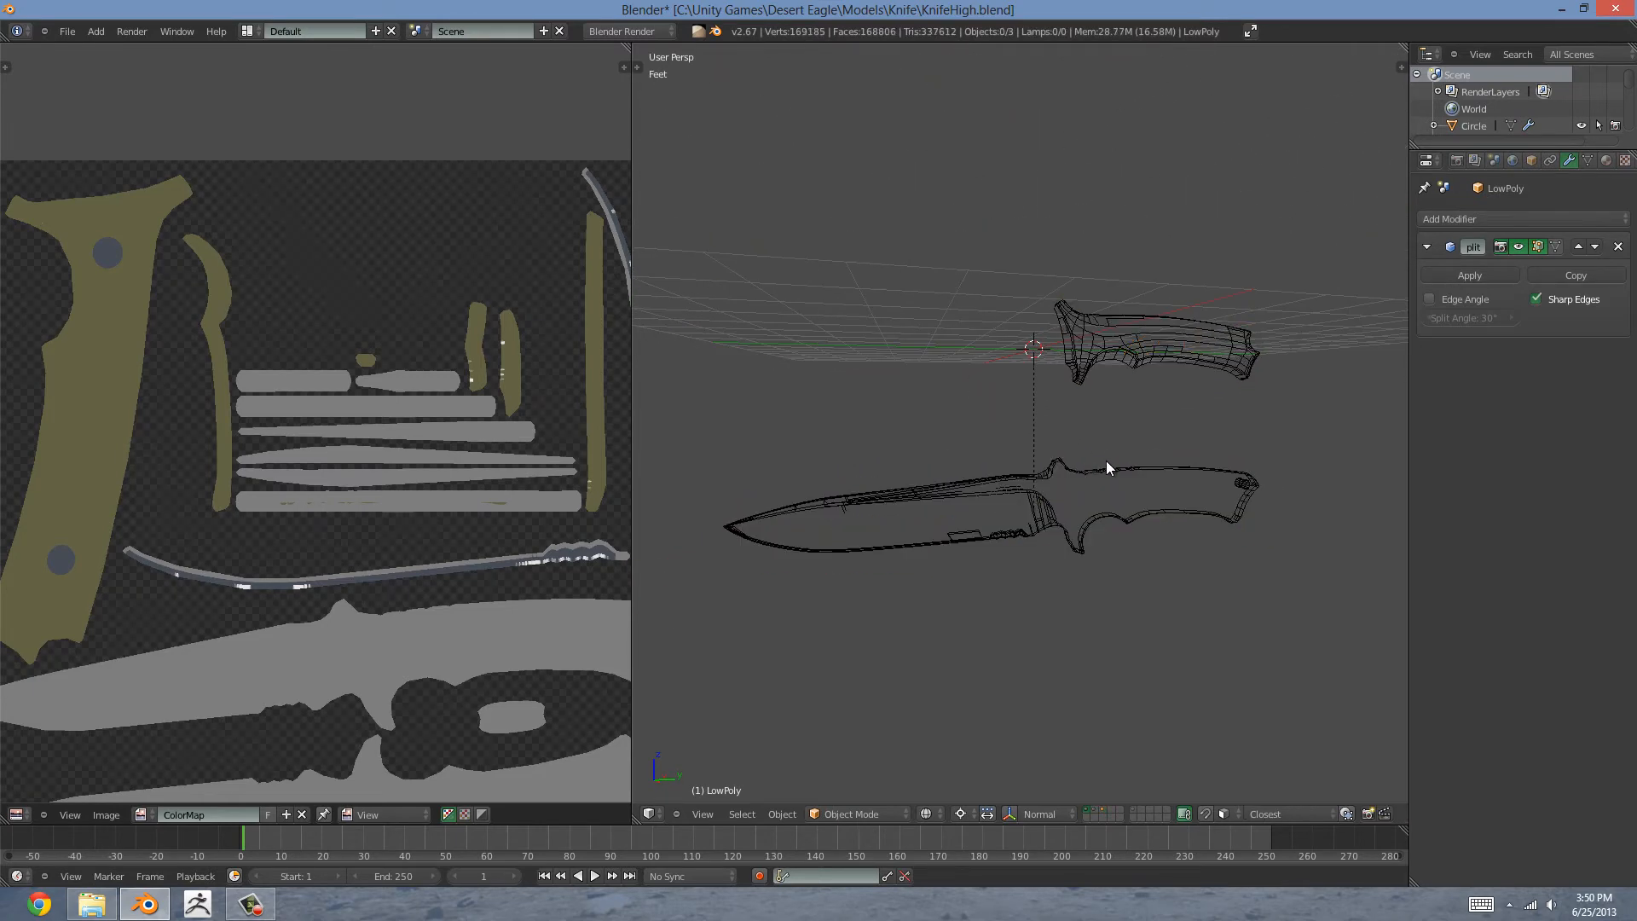
scroll(1103, 464, up, 2)
key(a)
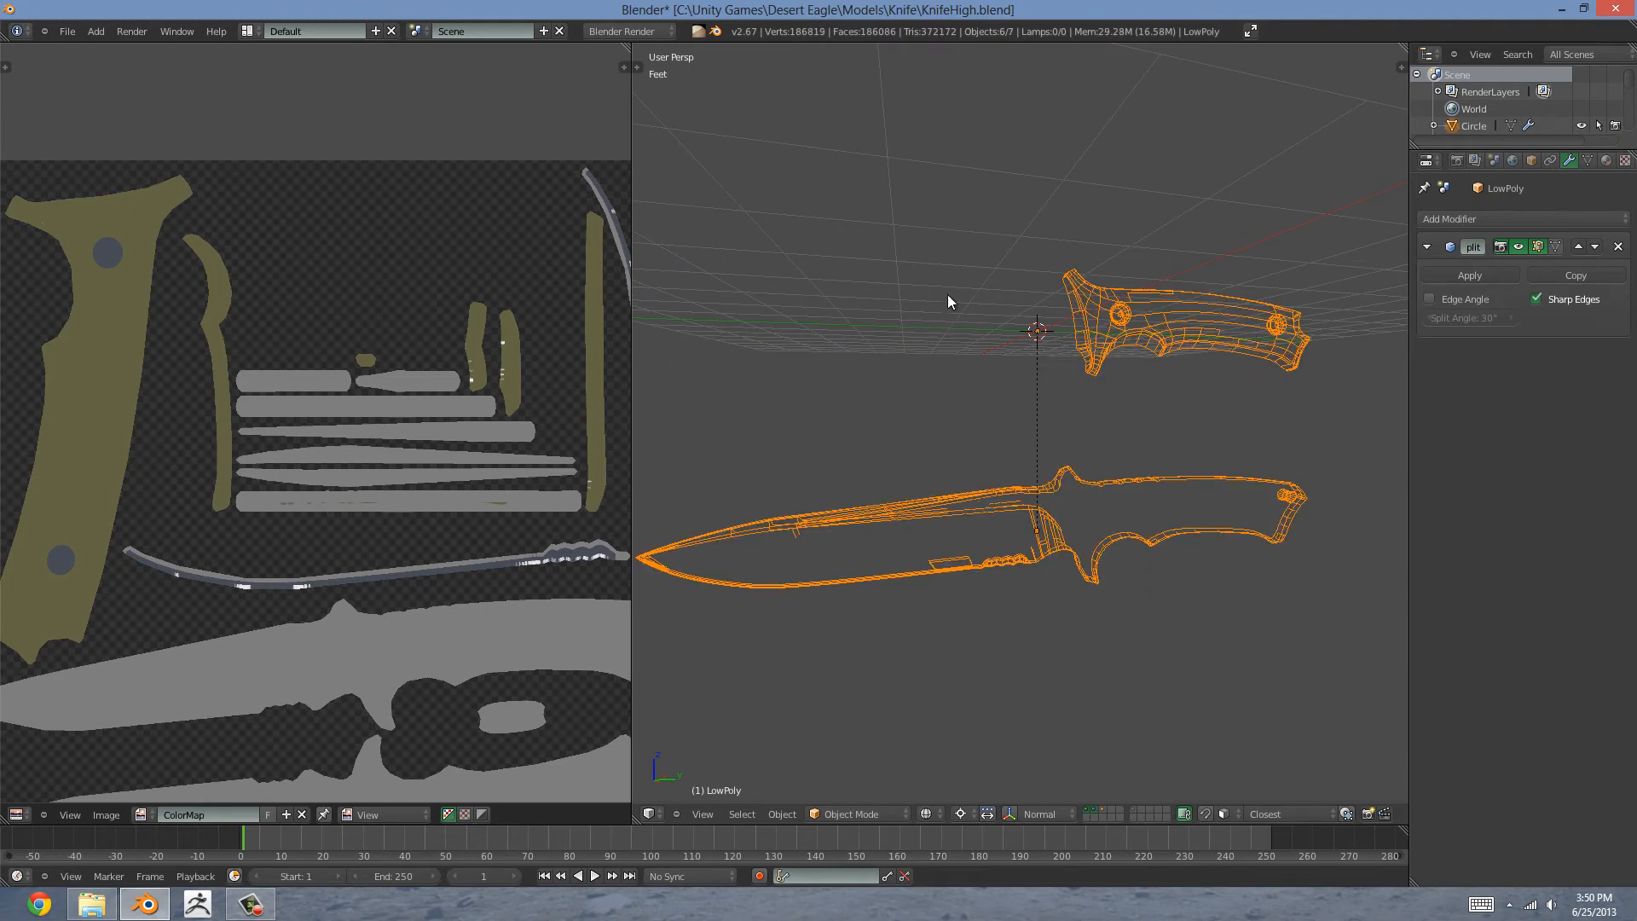
middle_drag(948, 302, 1197, 387)
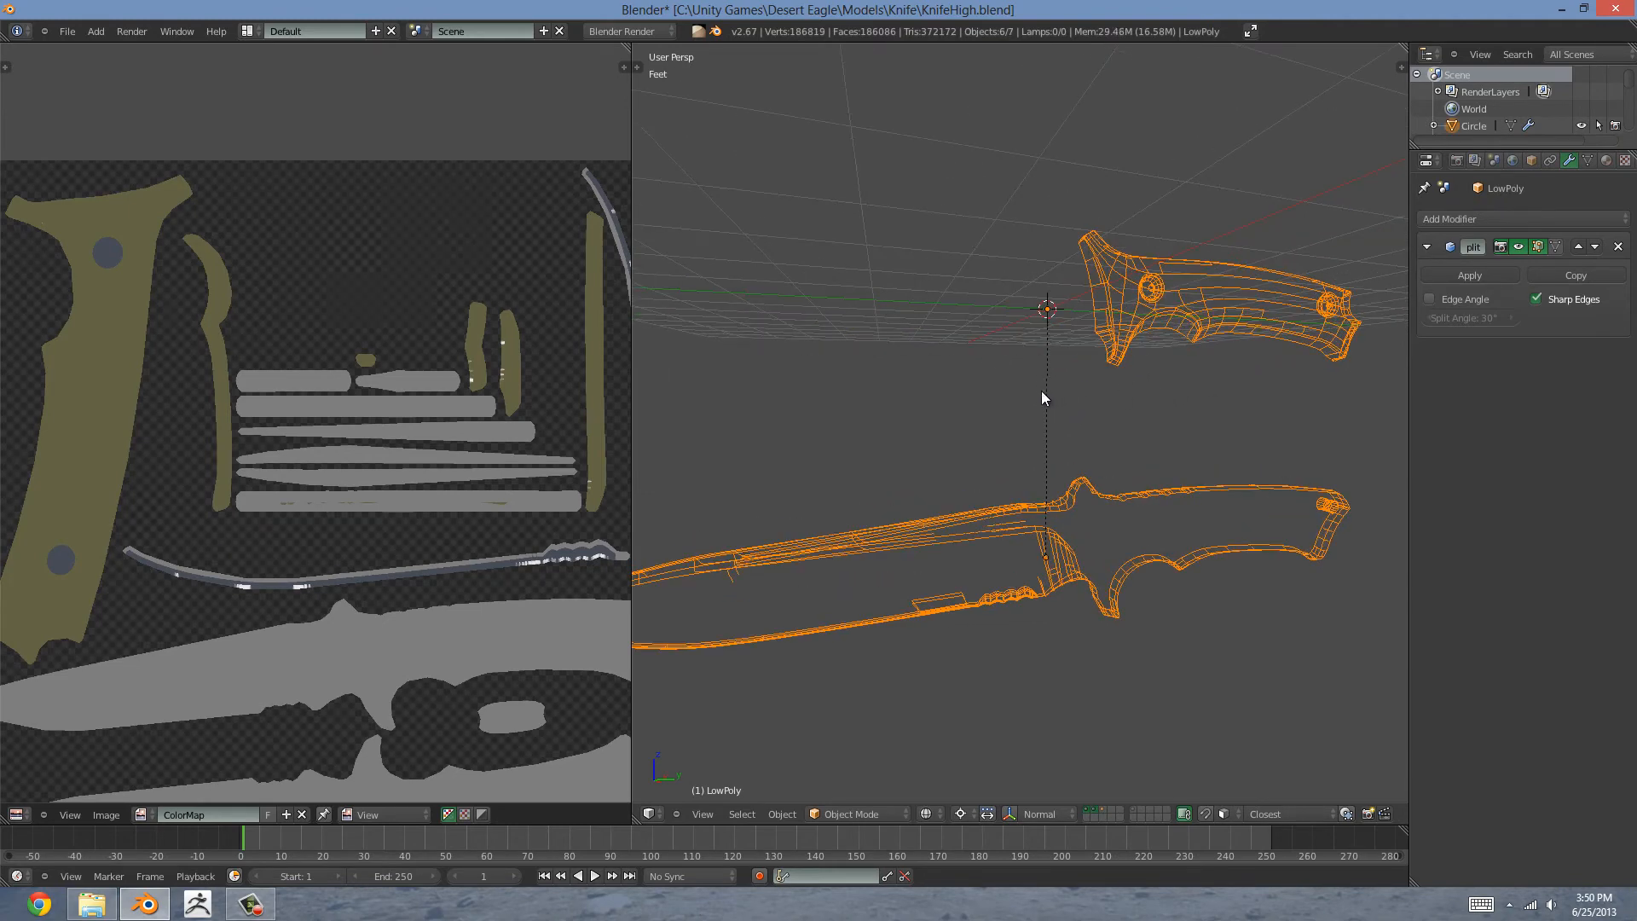
middle_drag(976, 401, 1066, 409)
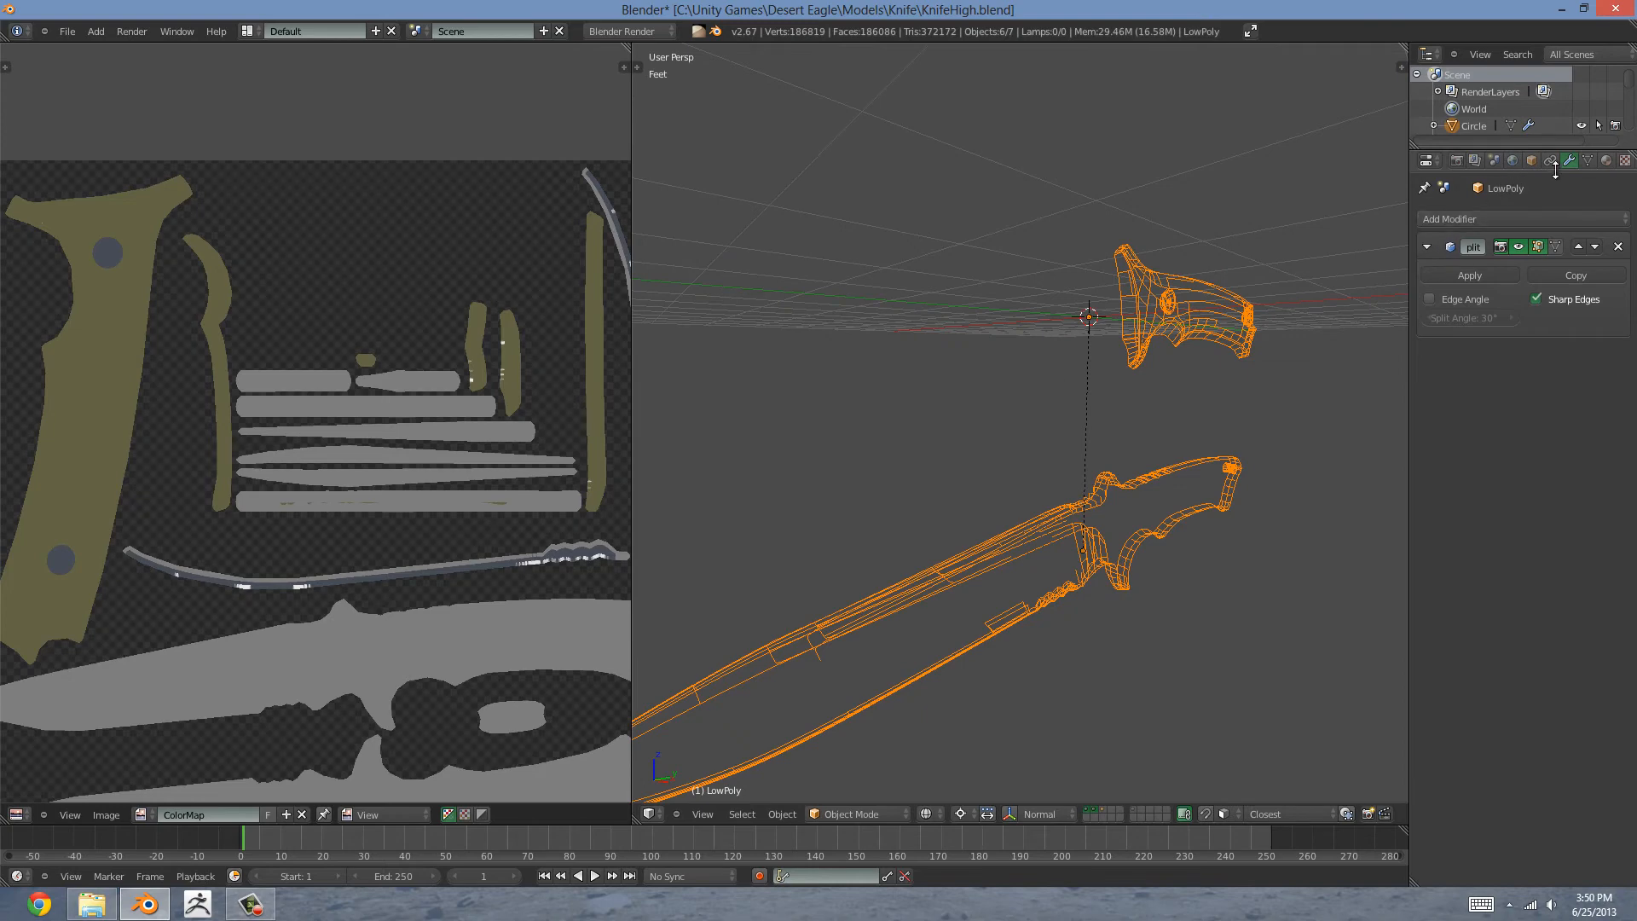
shift+right_click(1138, 478)
middle_drag(1138, 478, 946, 397)
Step: Export the selected exploded high-poly parts as KnifeExplodedHigh.obj in the Bake folder, with Selection Only and Apply Modifiers enabled
click(67, 32)
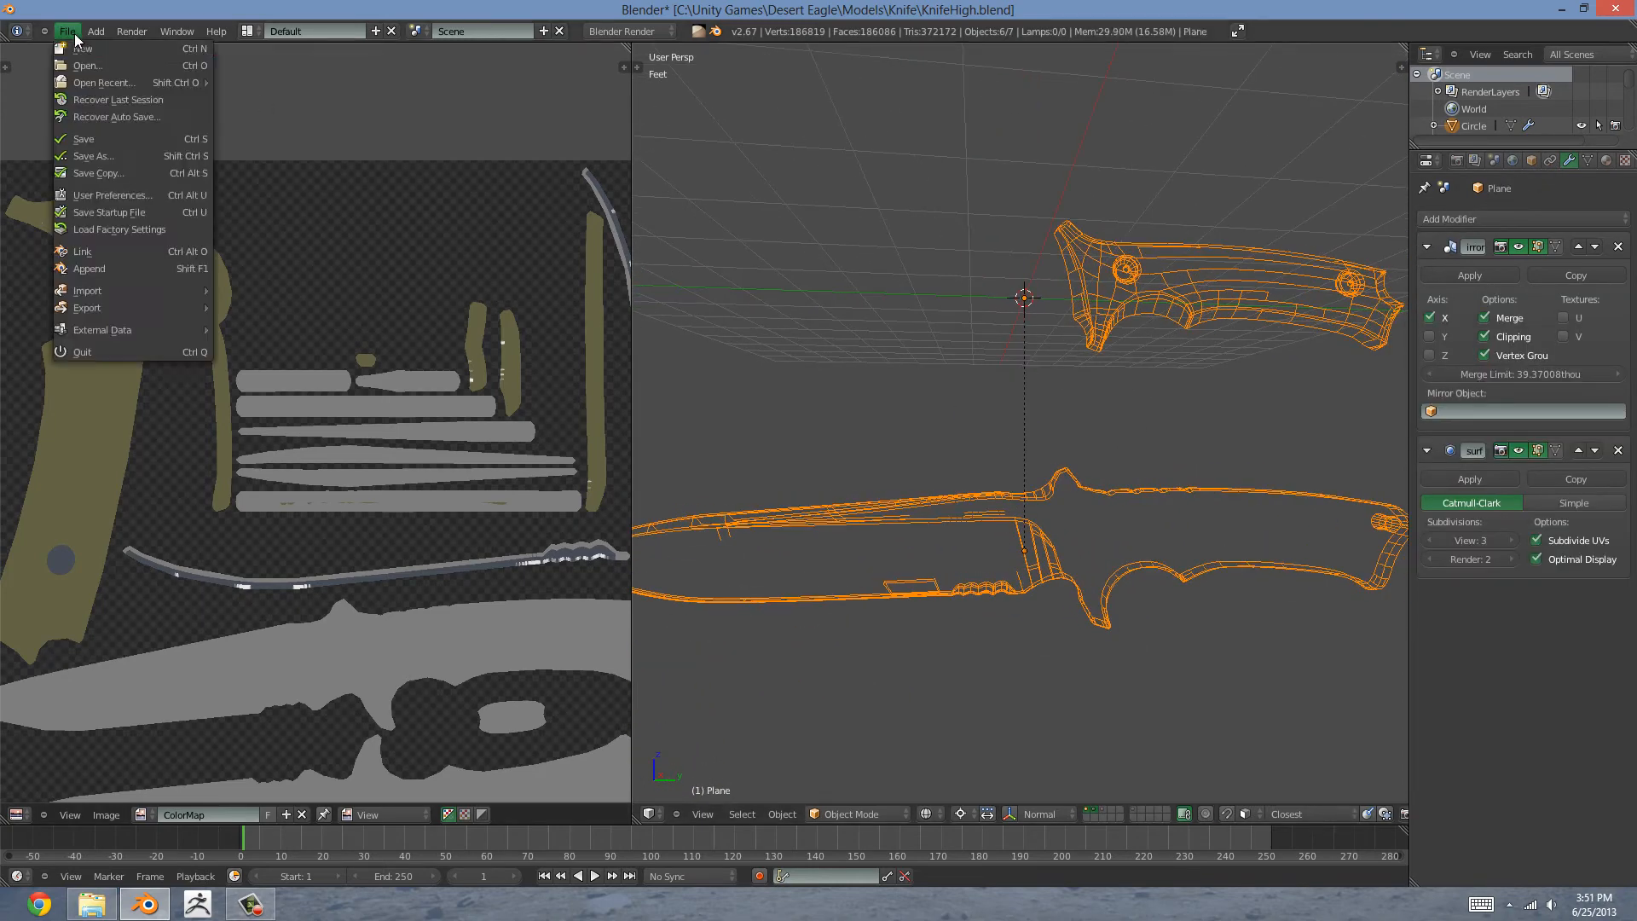
mouse_move(138, 305)
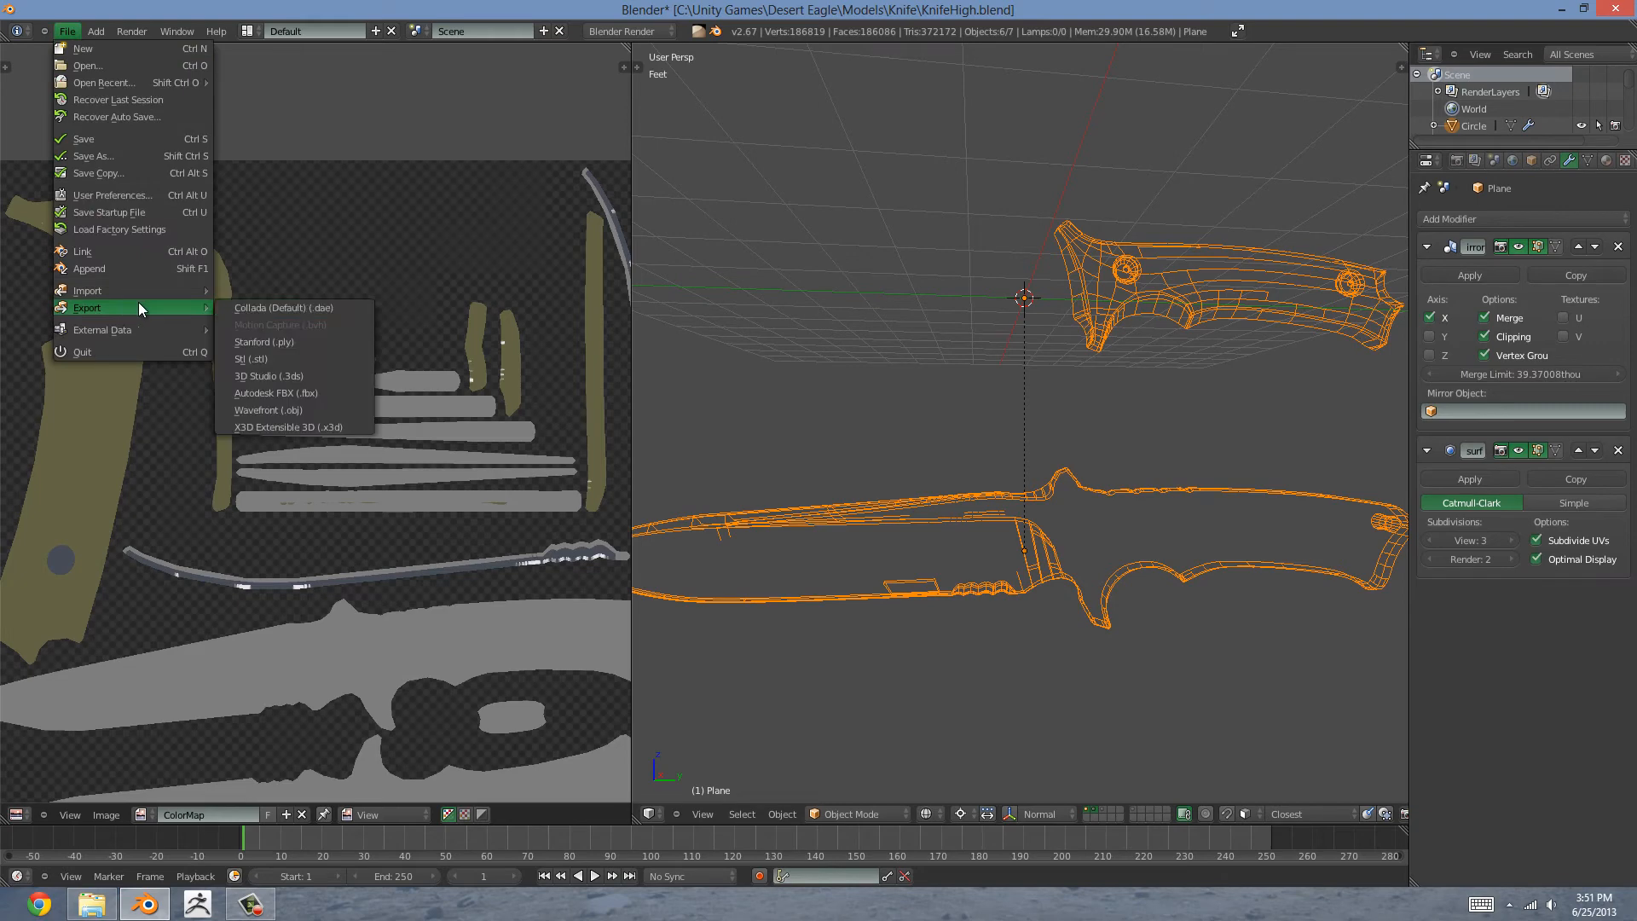
click(306, 404)
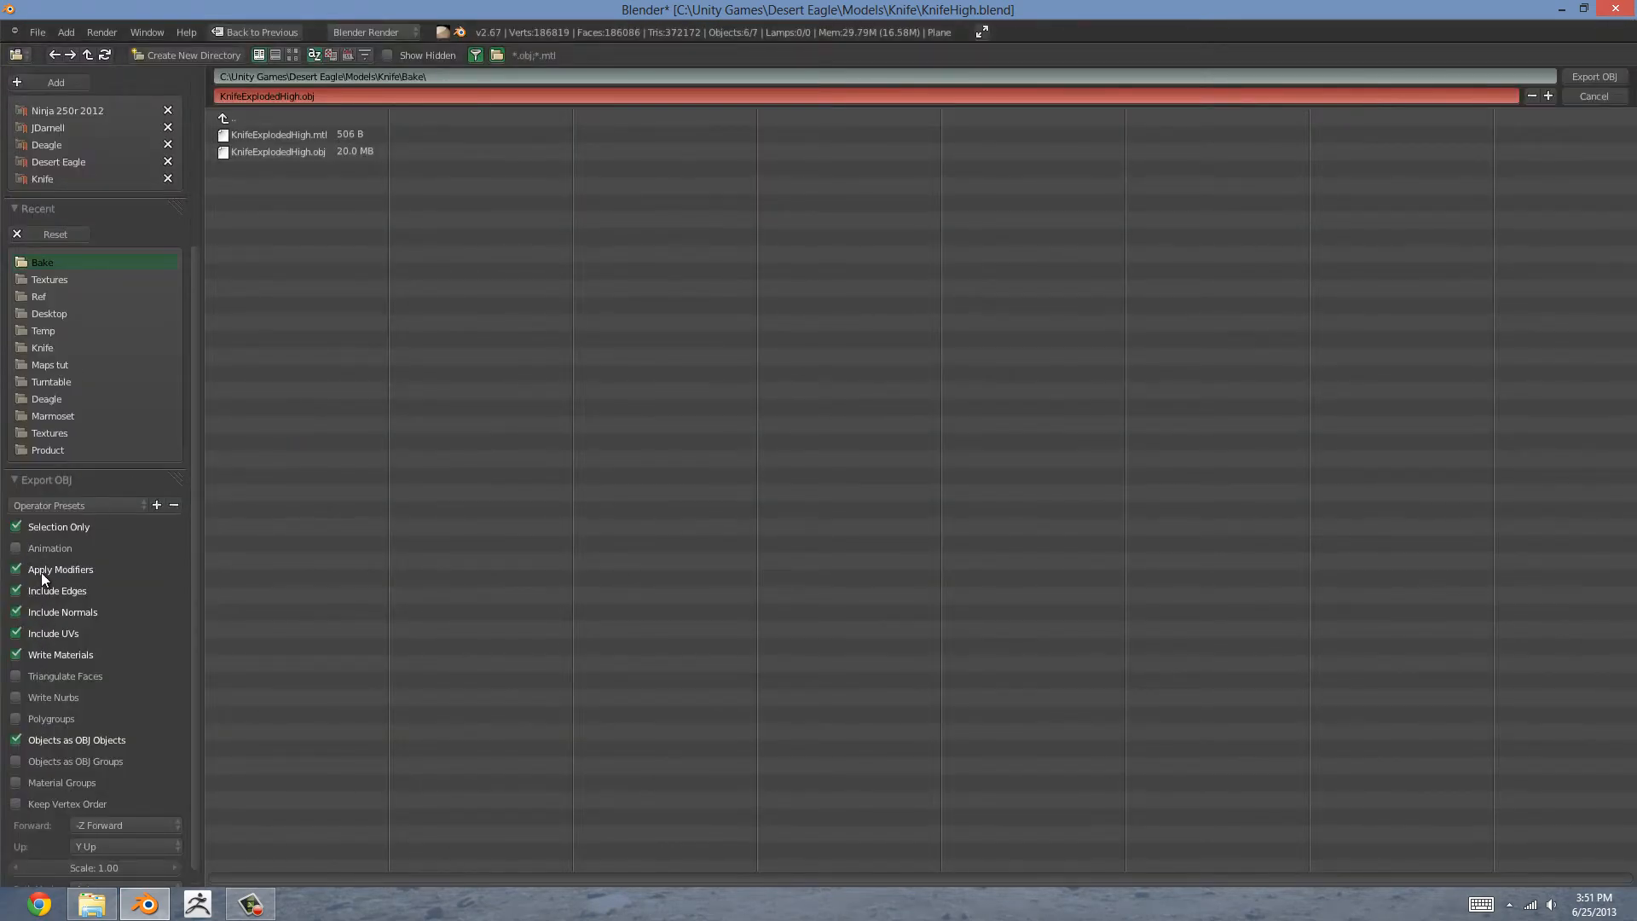
scroll(41, 573, up, 1)
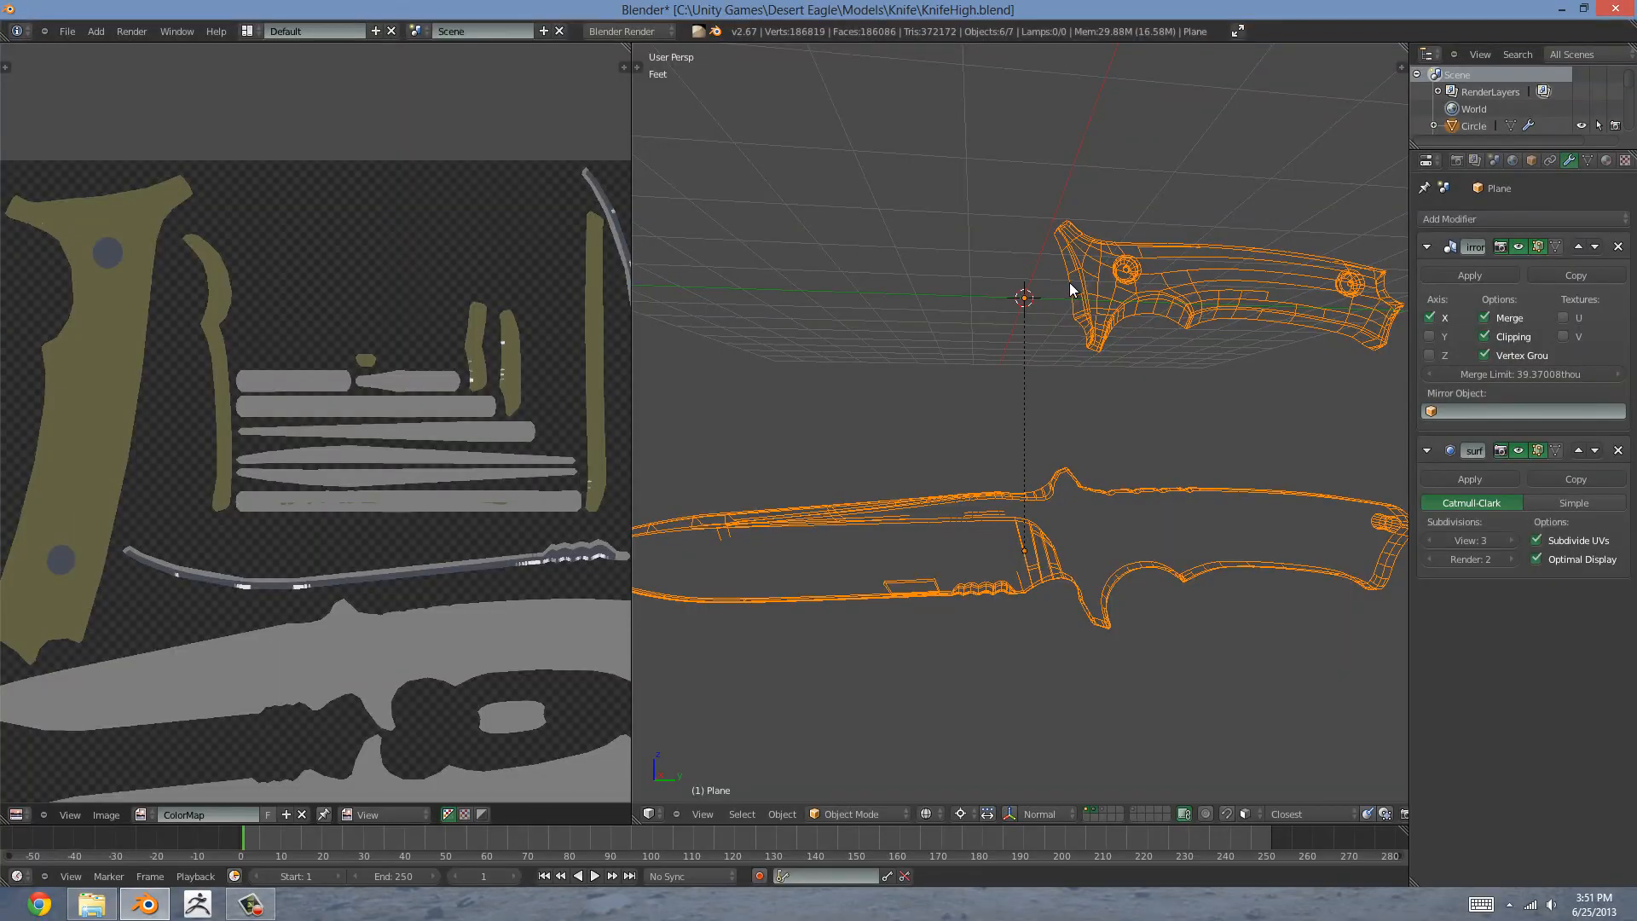
Step: Show the exploded low-poly knife's layer and export it as an FBX over KnifeExplodedLow.fbx in the Bake folder
middle_drag(996, 351, 1137, 451)
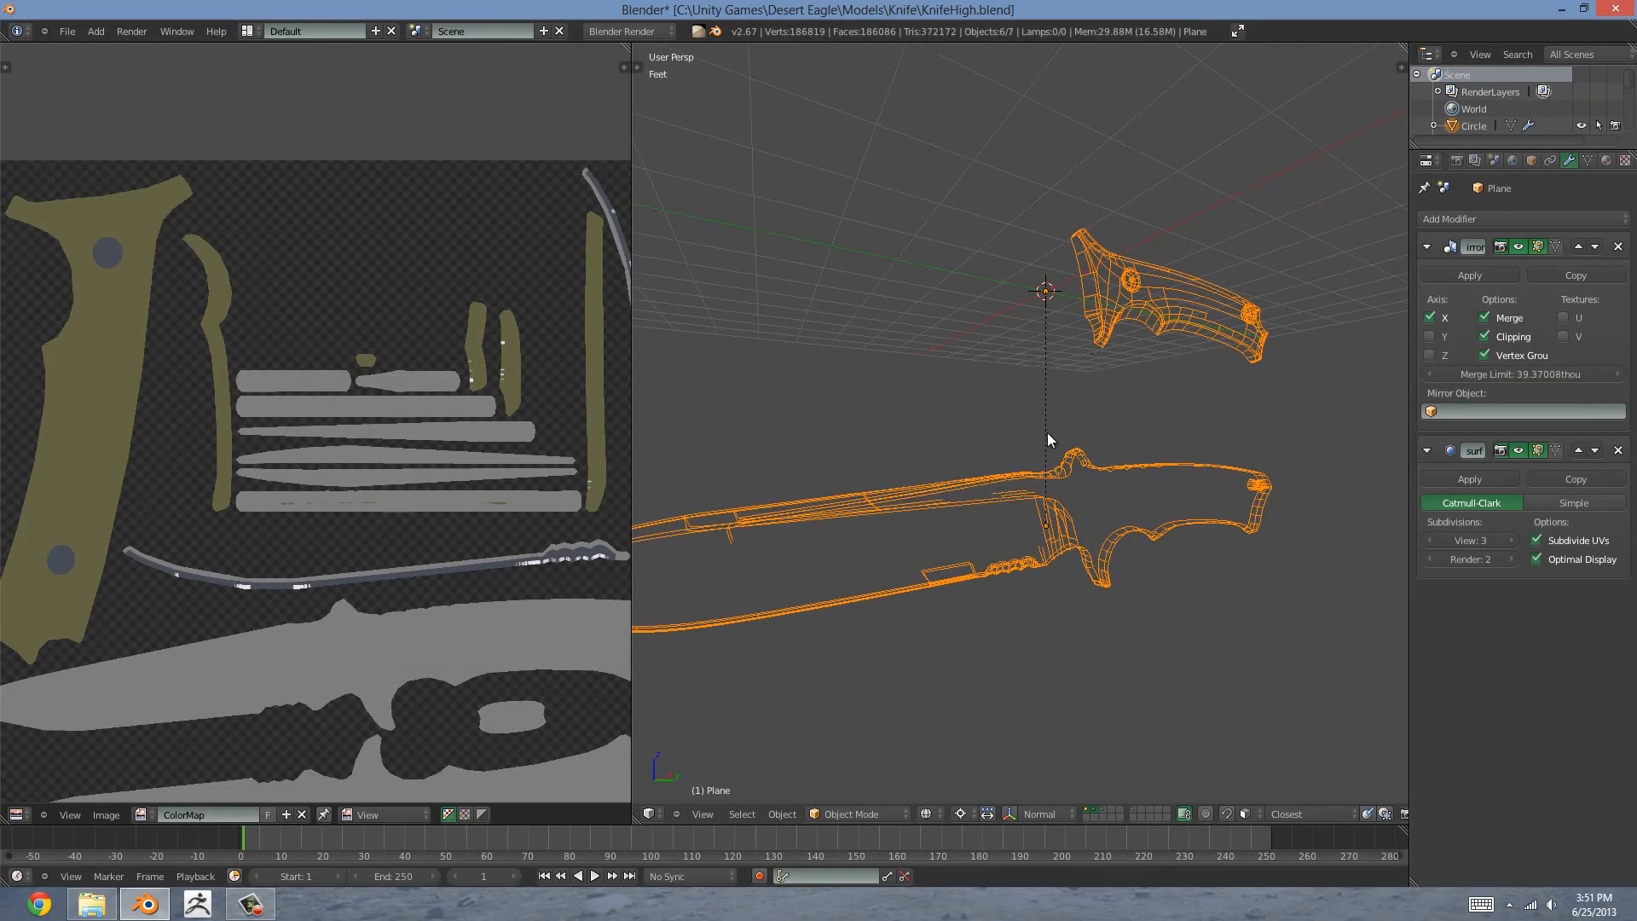
key(3)
middle_drag(1013, 433, 1114, 287)
click(67, 30)
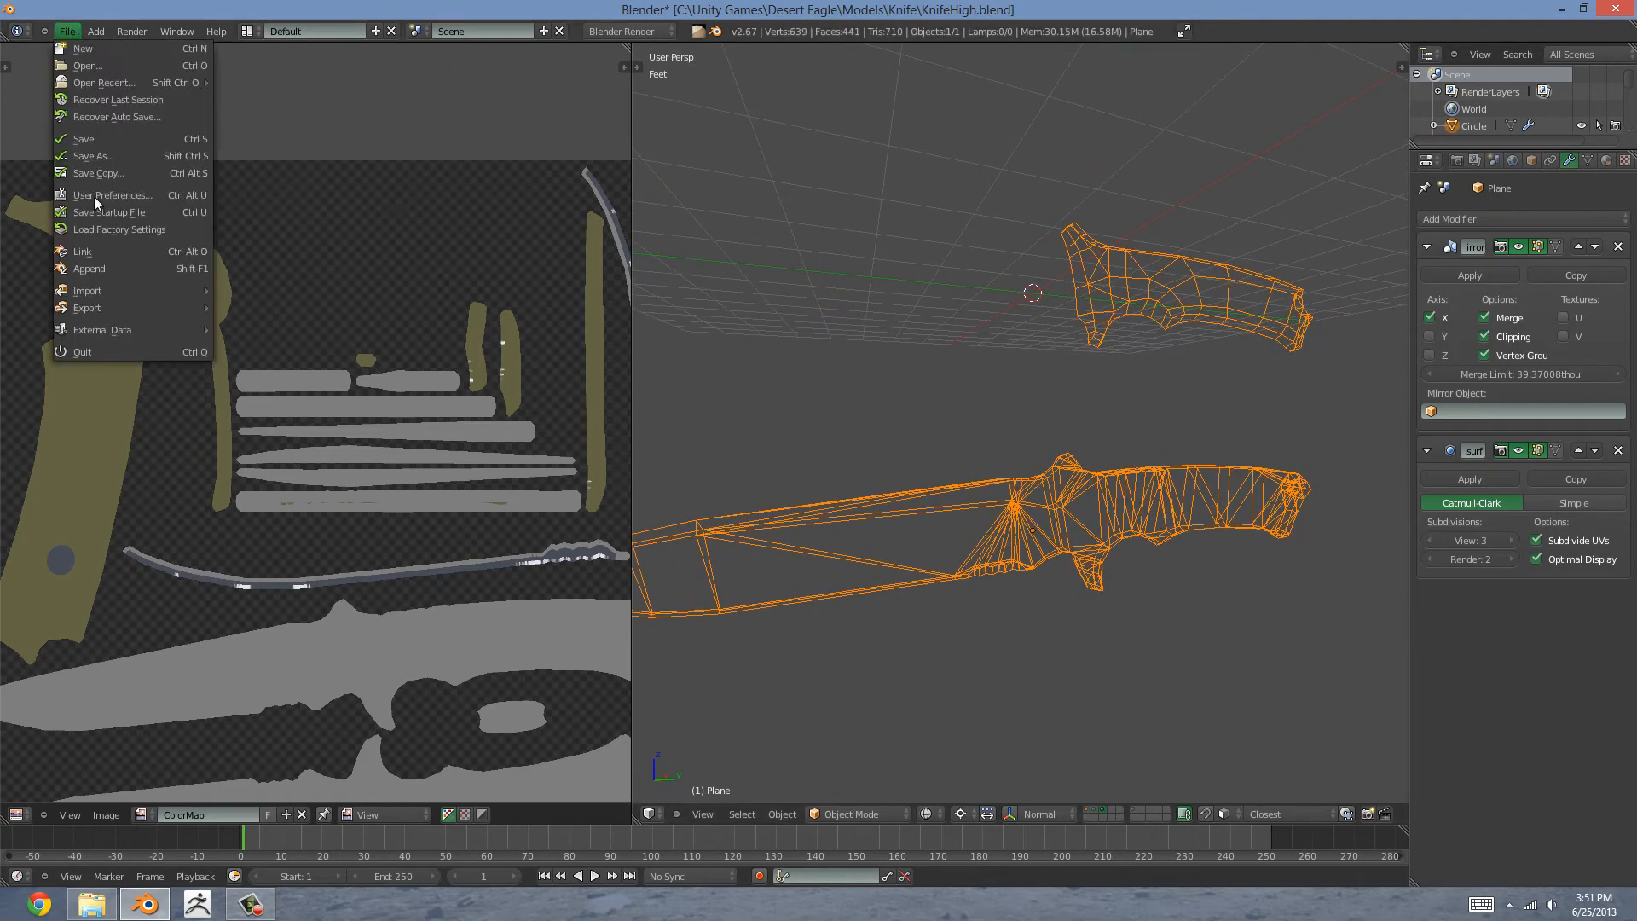
mouse_move(197, 309)
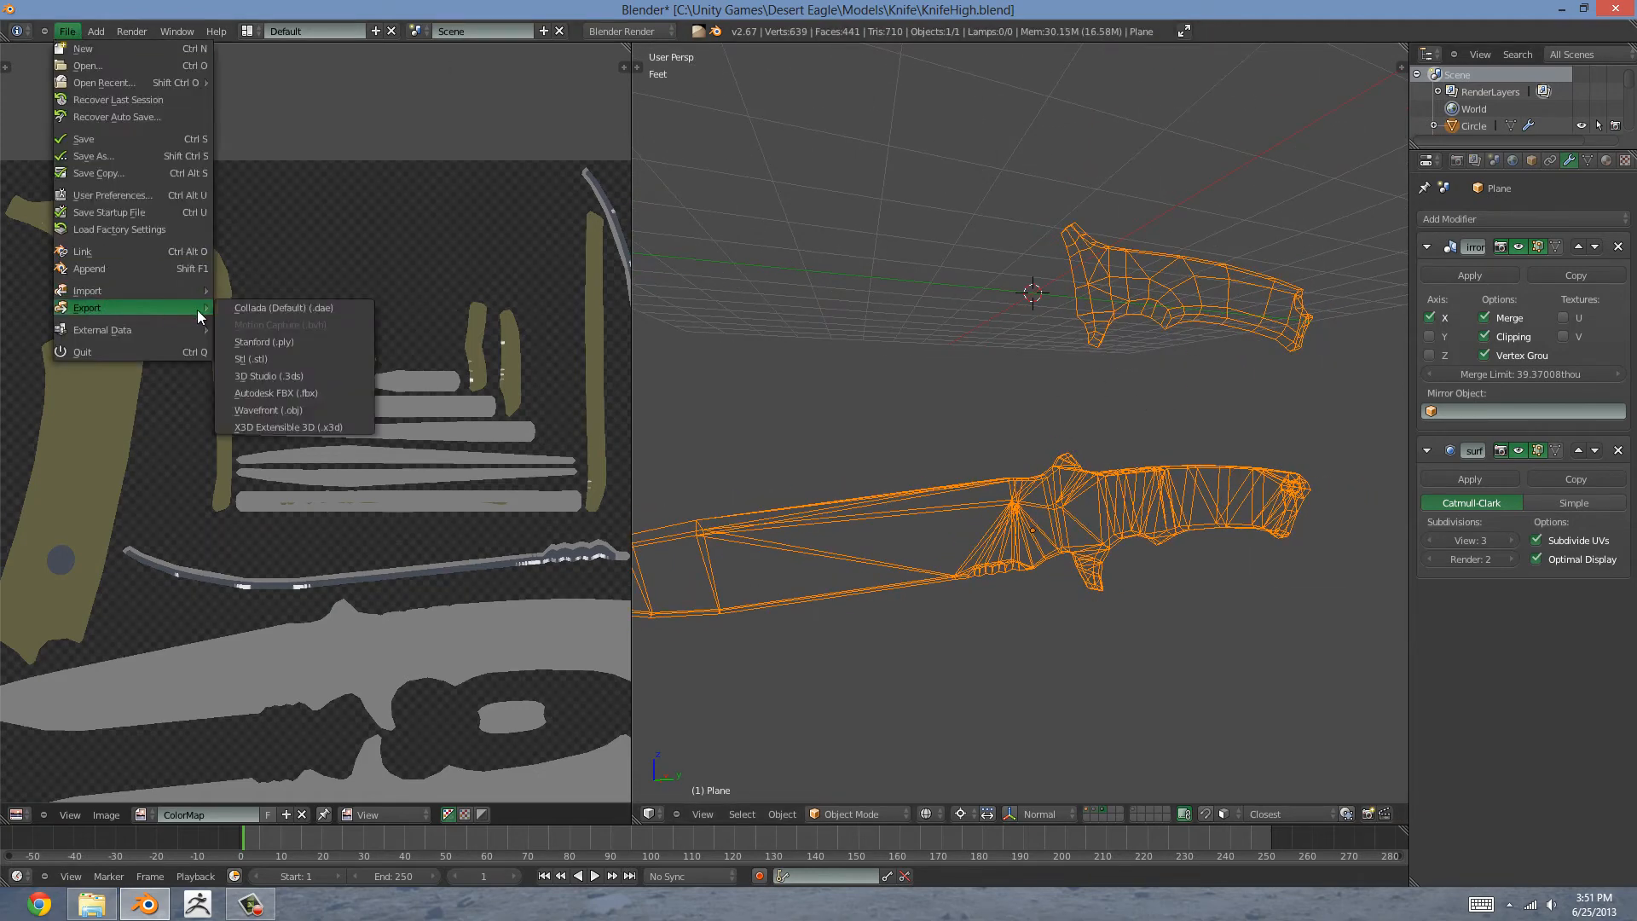
click(312, 393)
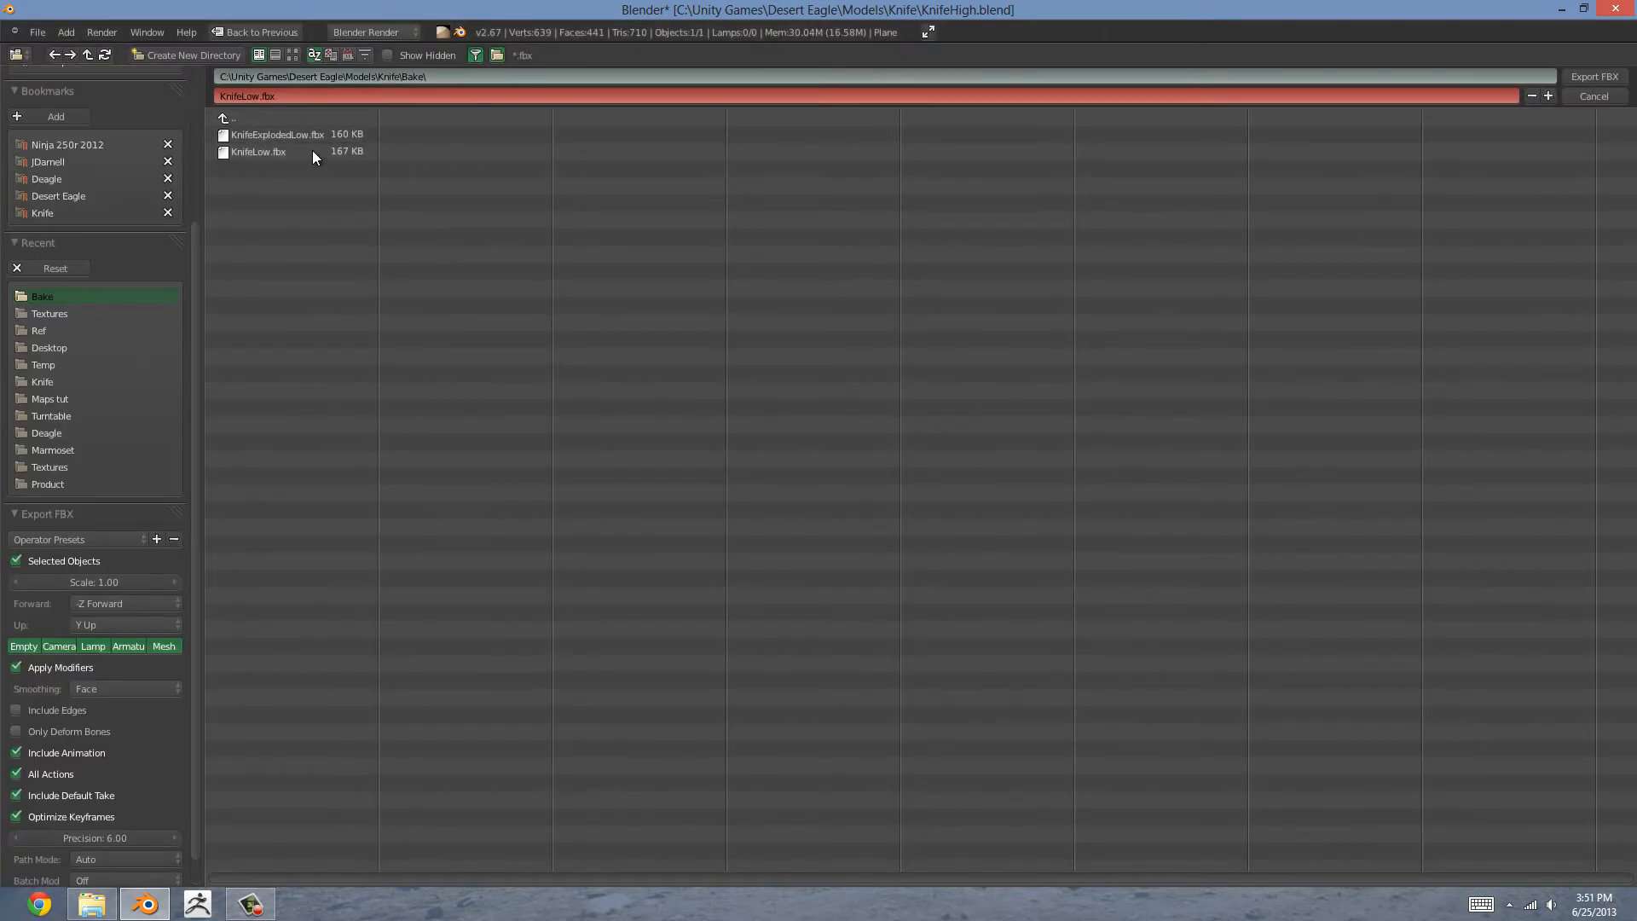
click(295, 134)
scroll(92, 682, down, 1)
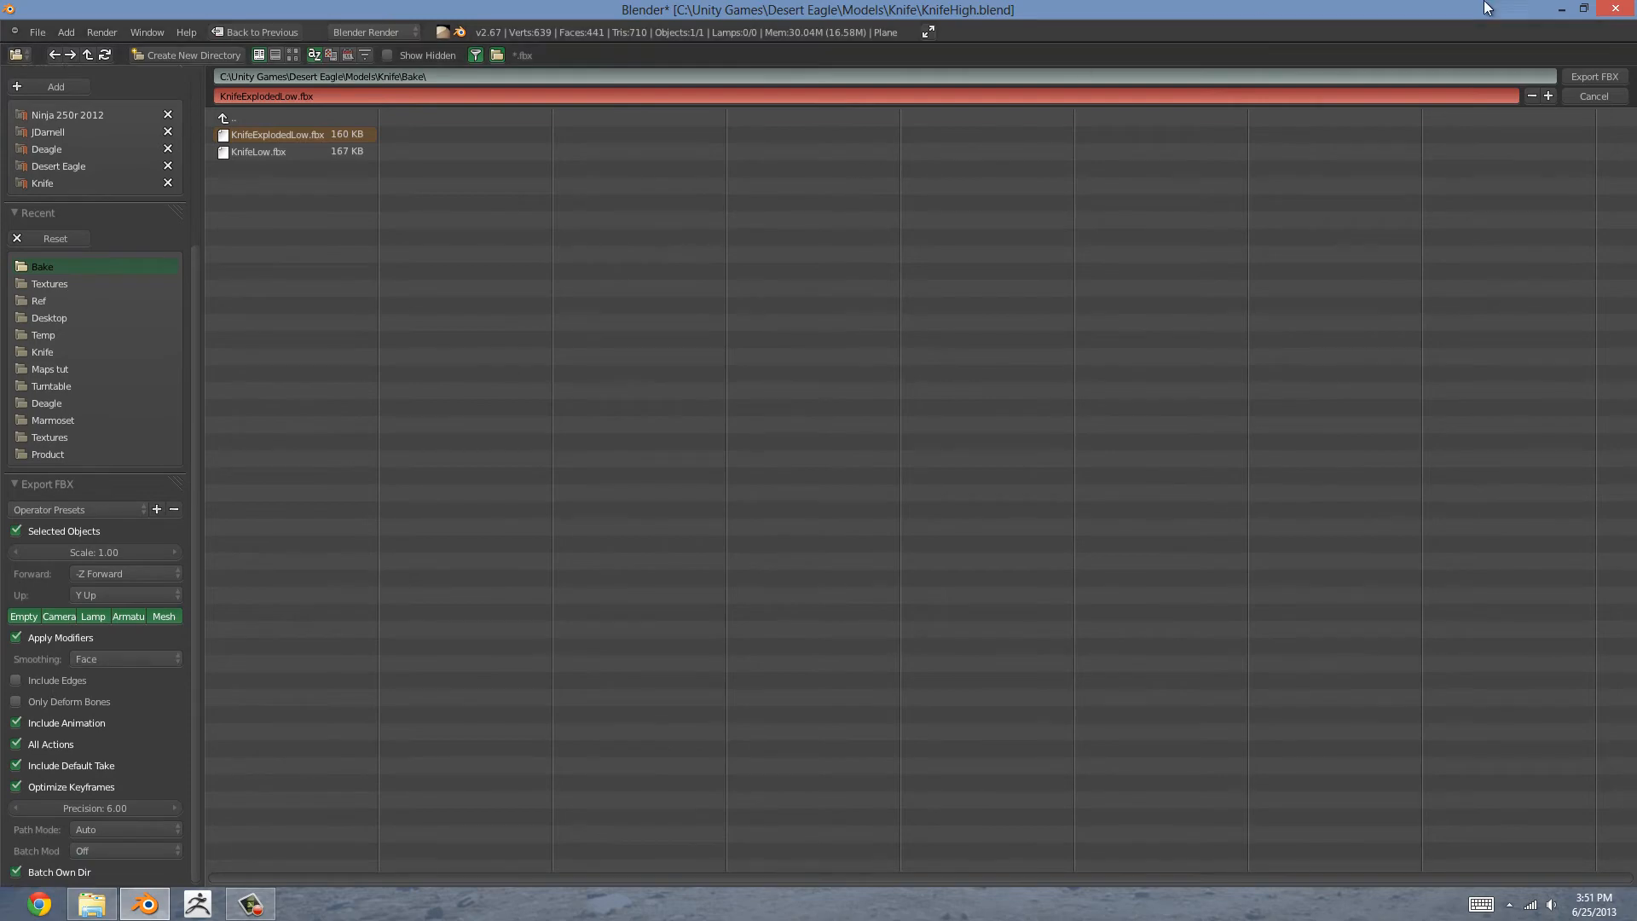
click(1591, 78)
Step: Show only the layer of the assembled high-poly knife and select its handle
middle_drag(1023, 334, 1045, 541)
key(2)
key(shift+3)
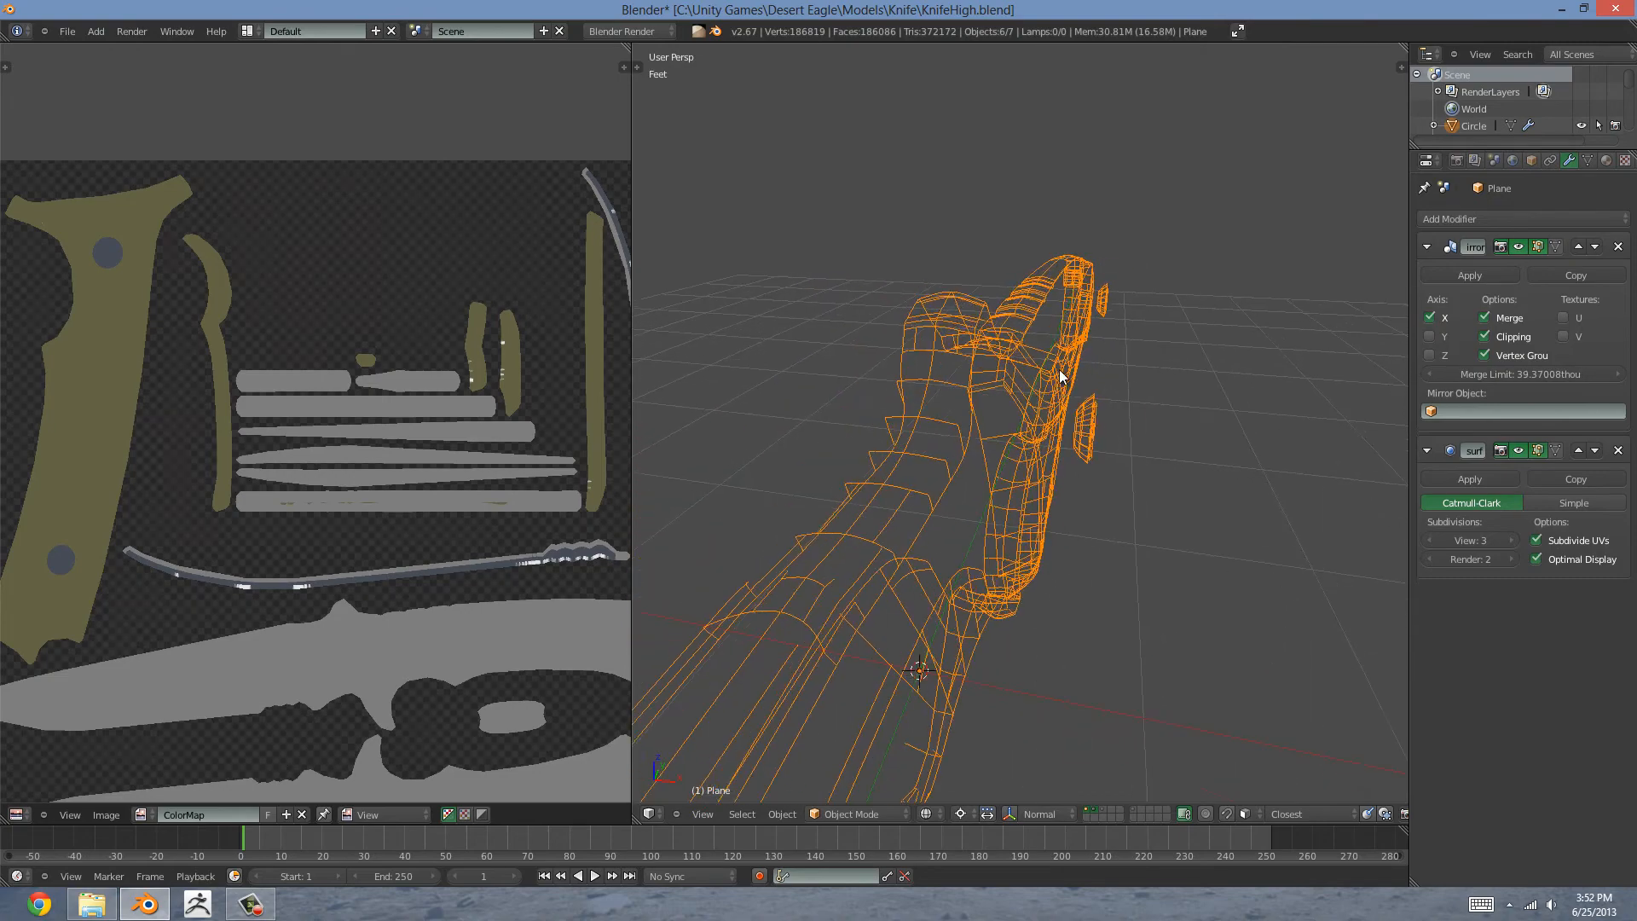
right_click(1064, 375)
mouse_move(1078, 427)
middle_down()
mouse_move(1132, 447)
mouse_move(1086, 409)
mouse_move(1061, 449)
mouse_move(1096, 441)
mouse_move(1060, 420)
mouse_move(1101, 420)
middle_up()
key(2)
key(1)
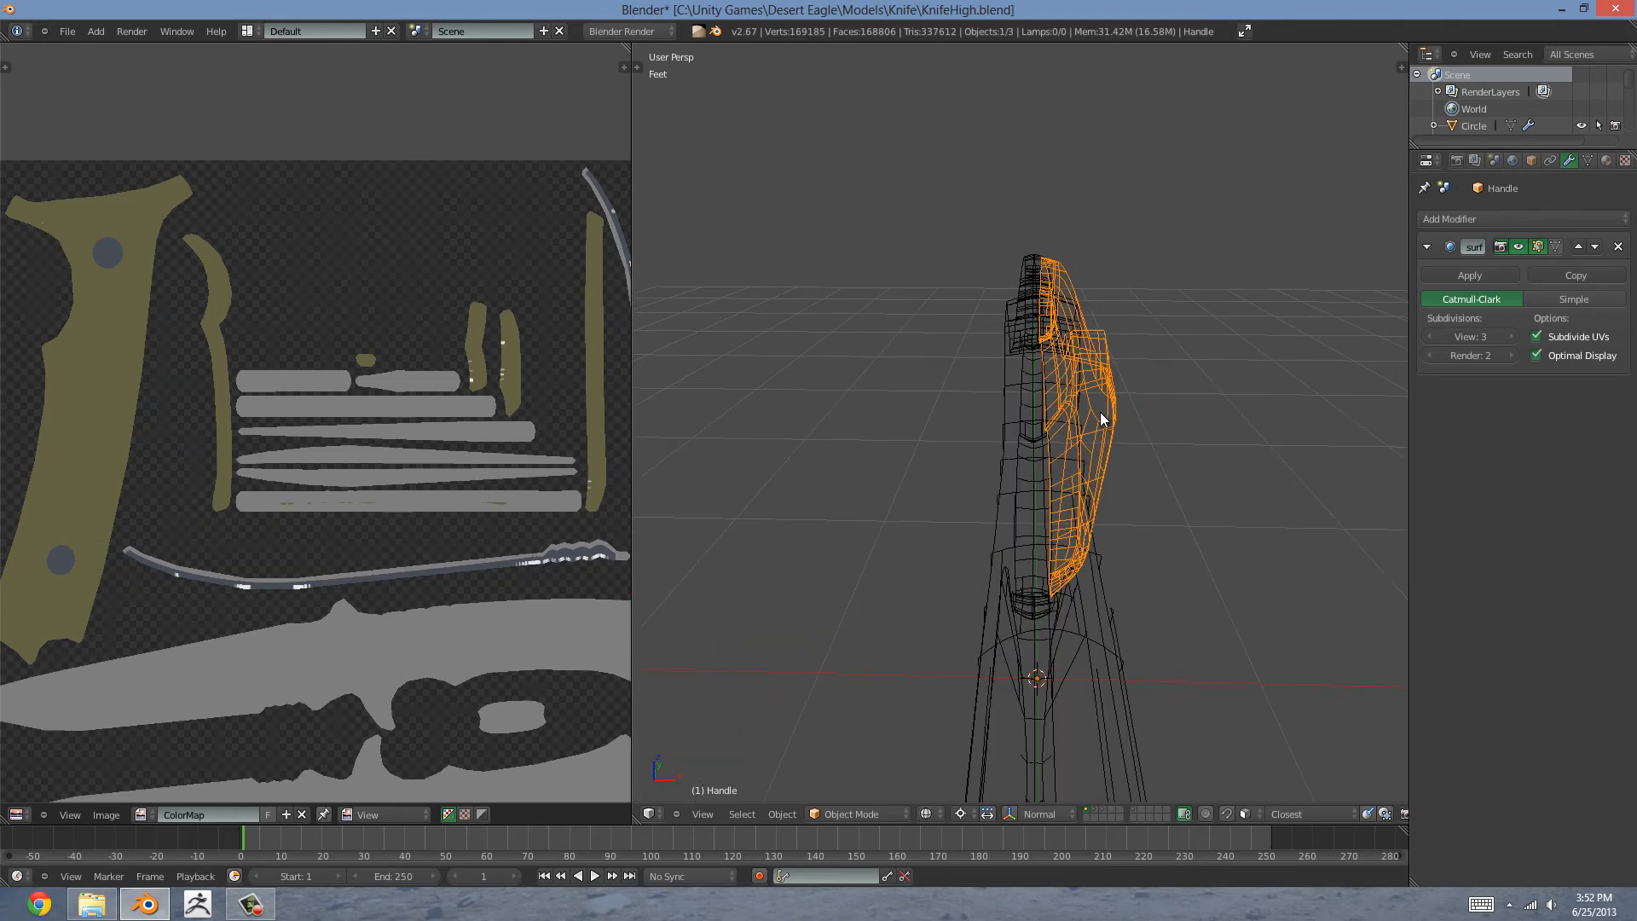
Step: Add a Mirror modifier to the high-poly handle and move it above the Subdivision Surface modifier
click(1476, 217)
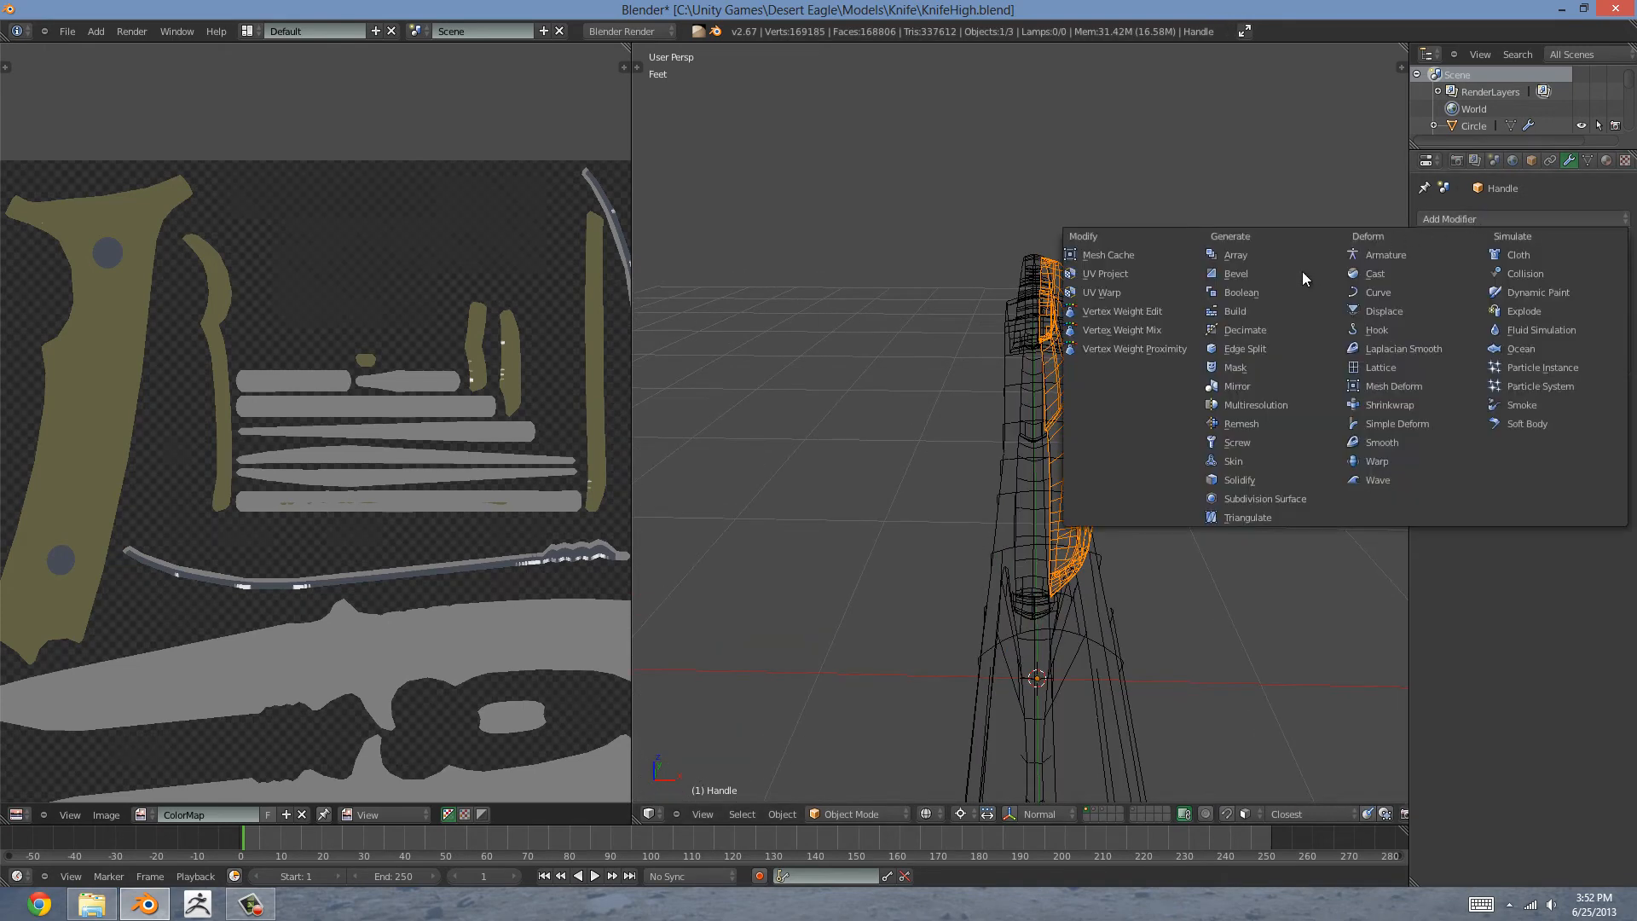
click(1243, 380)
middle_drag(1159, 381, 1569, 411)
click(1578, 394)
Step: Switch to solid shading and select the blade together with the mirrored handle
middle_drag(1096, 379, 929, 388)
key(z)
shift+right_click(912, 404)
middle_drag(828, 380, 1172, 552)
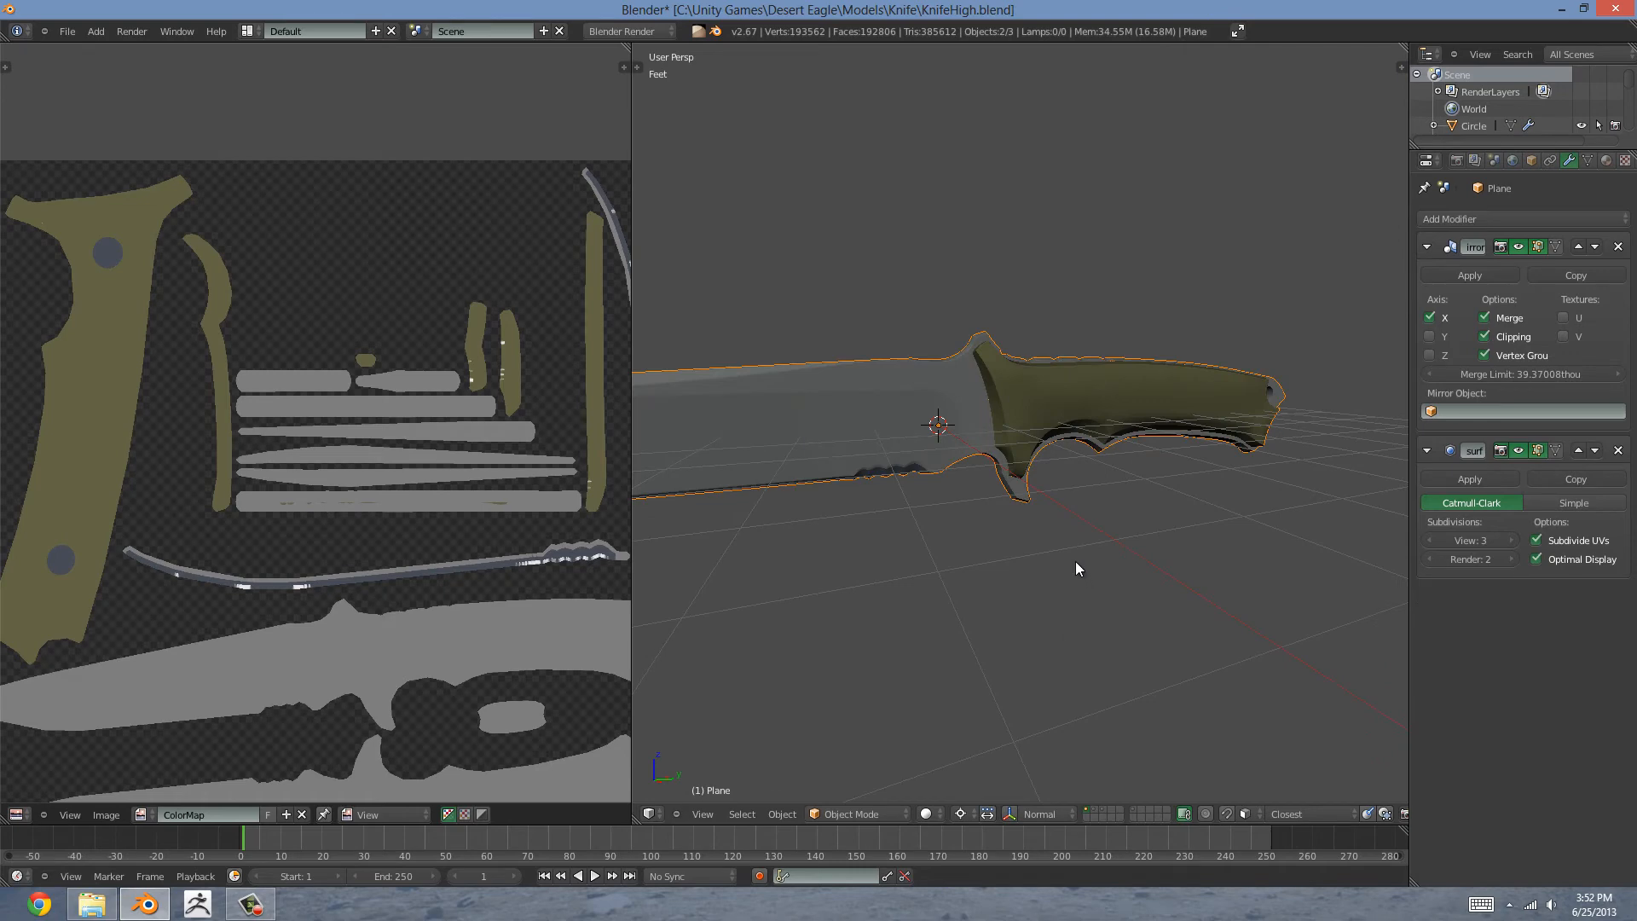
key(shift+2)
key(shift+2)
middle_drag(1071, 449, 925, 479)
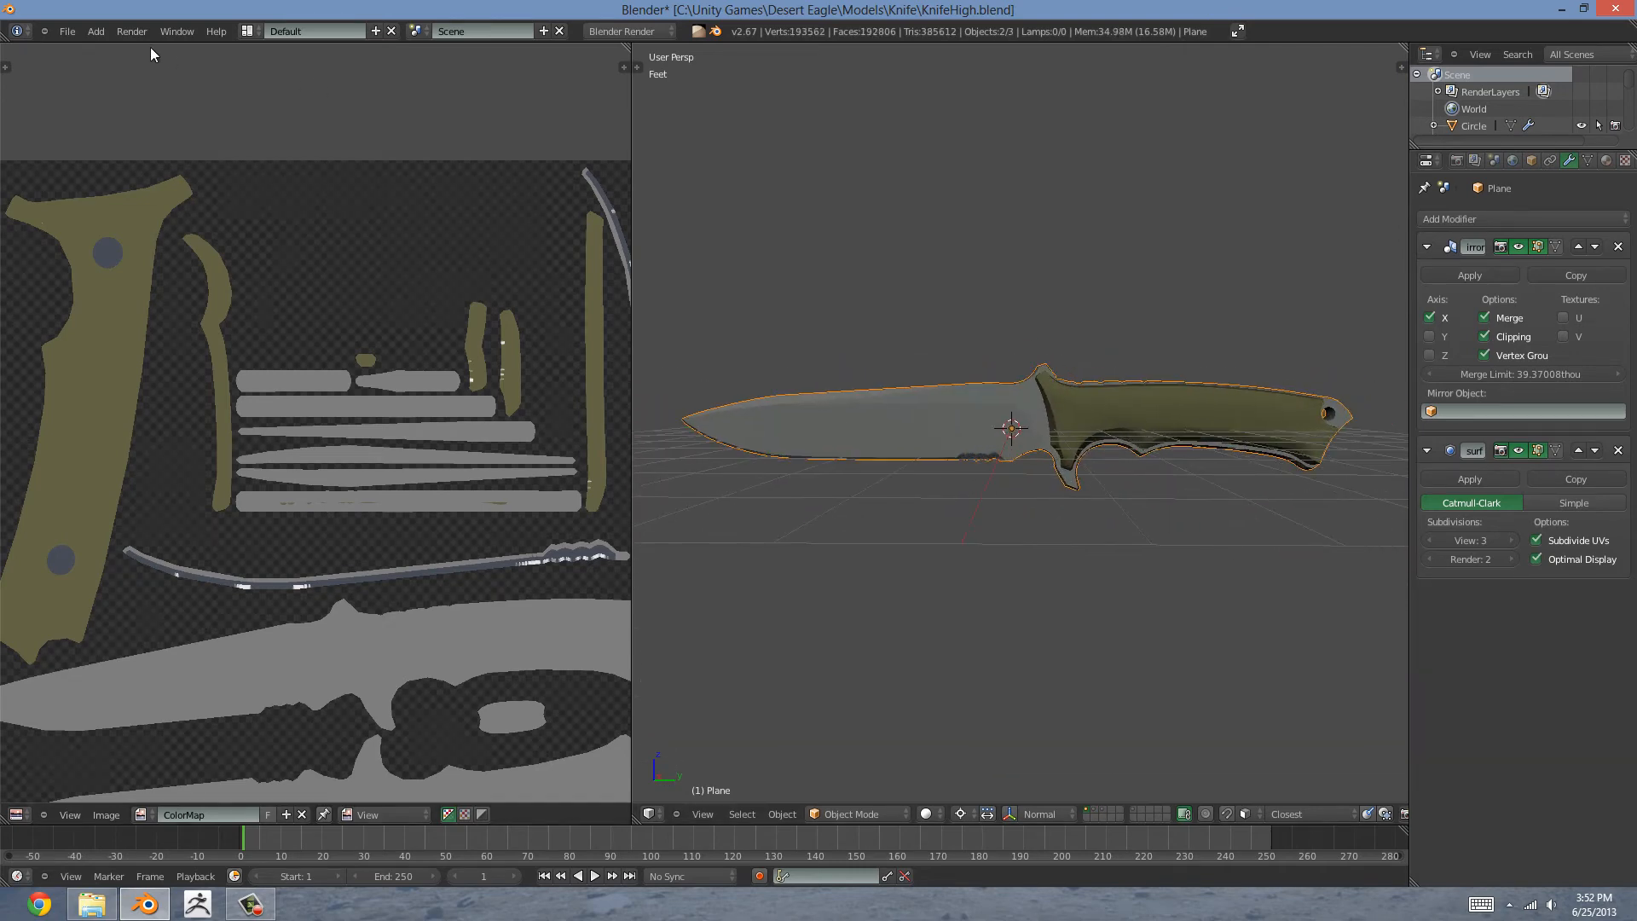
Step: Export the selected assembled high-poly knife as KnifeHigh.obj in the Bake folder
click(67, 31)
mouse_move(184, 310)
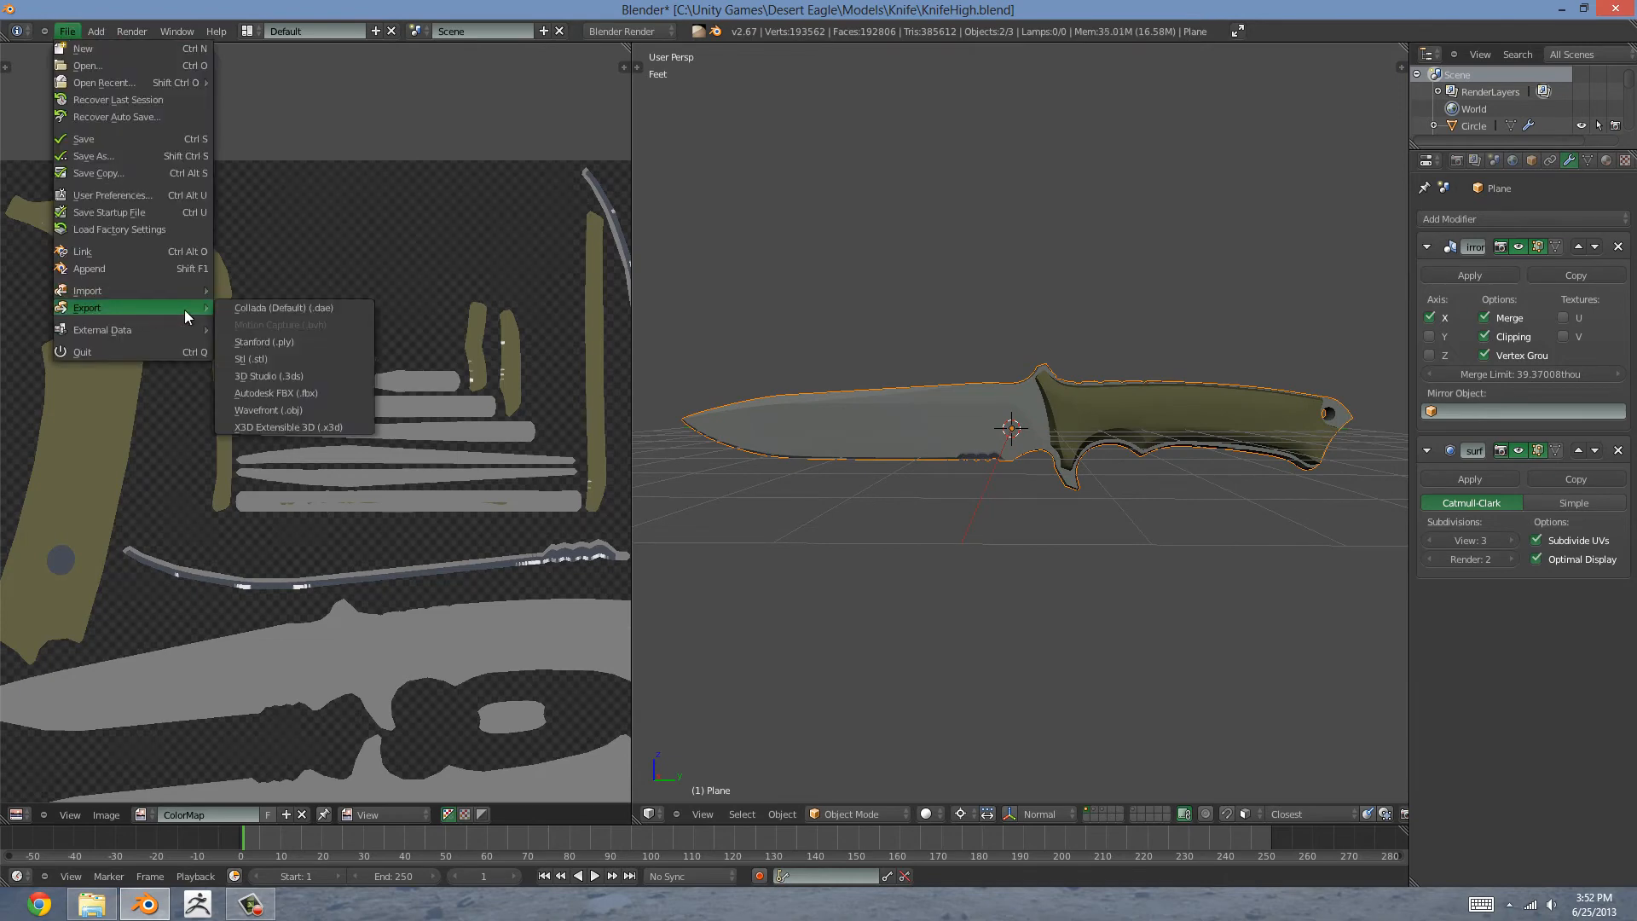
click(298, 407)
click(270, 95)
click(269, 95)
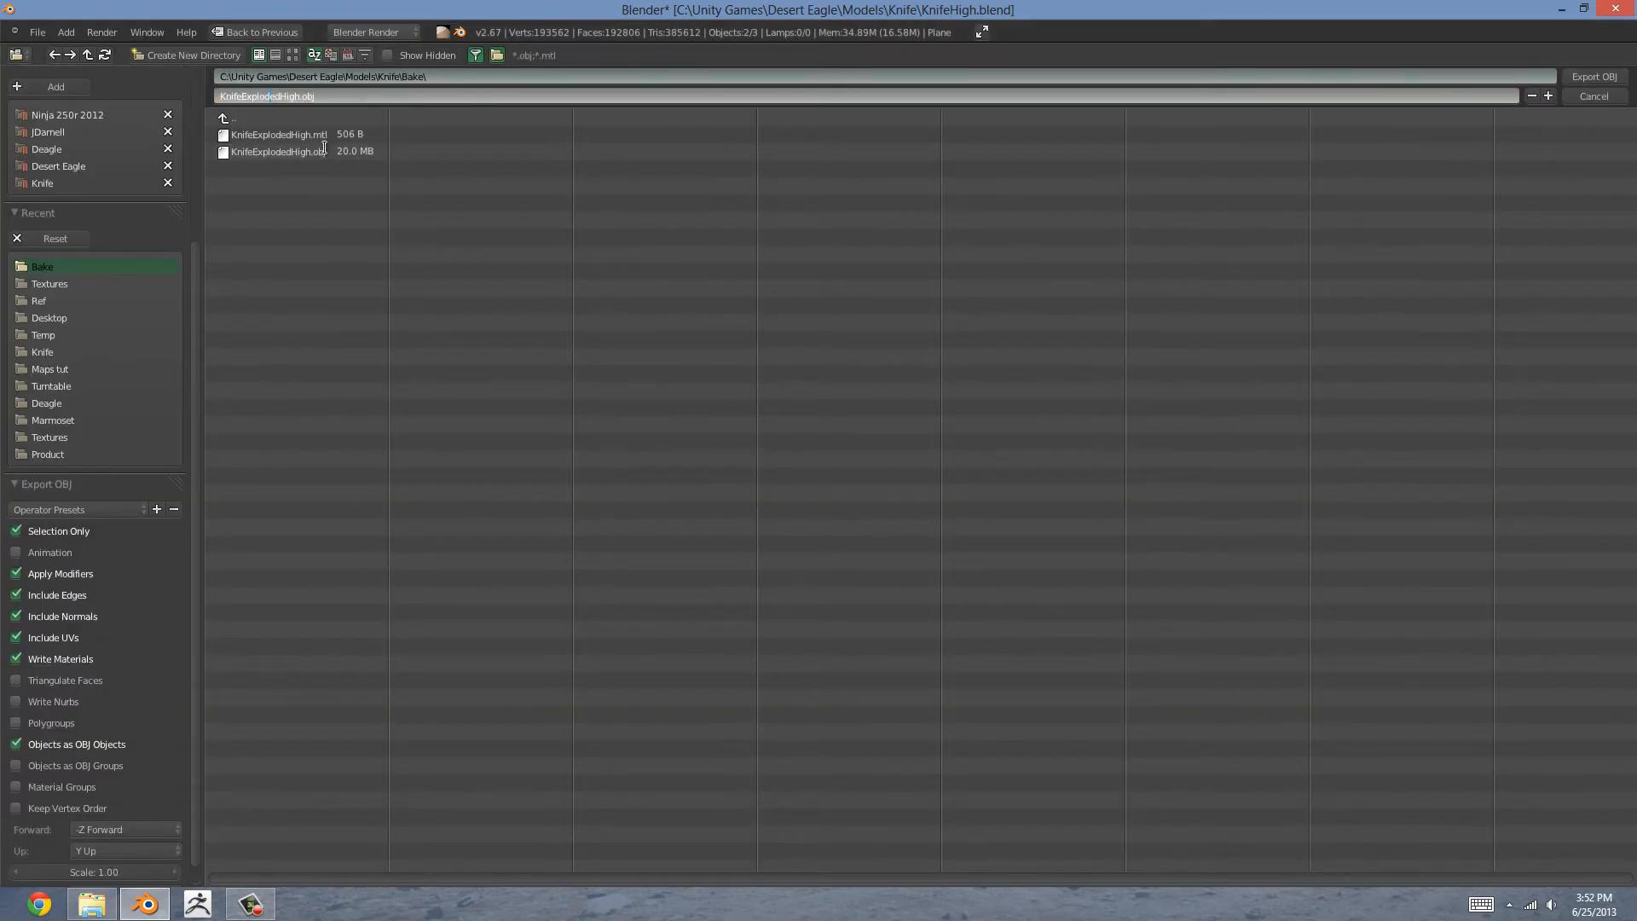
key(BackSpace)
key(BackSpace)
key(BackSpace)
key(BackSpace)
key(BackSpace)
key(BackSpace)
key(BackSpace)
key(BackSpace)
key(Return)
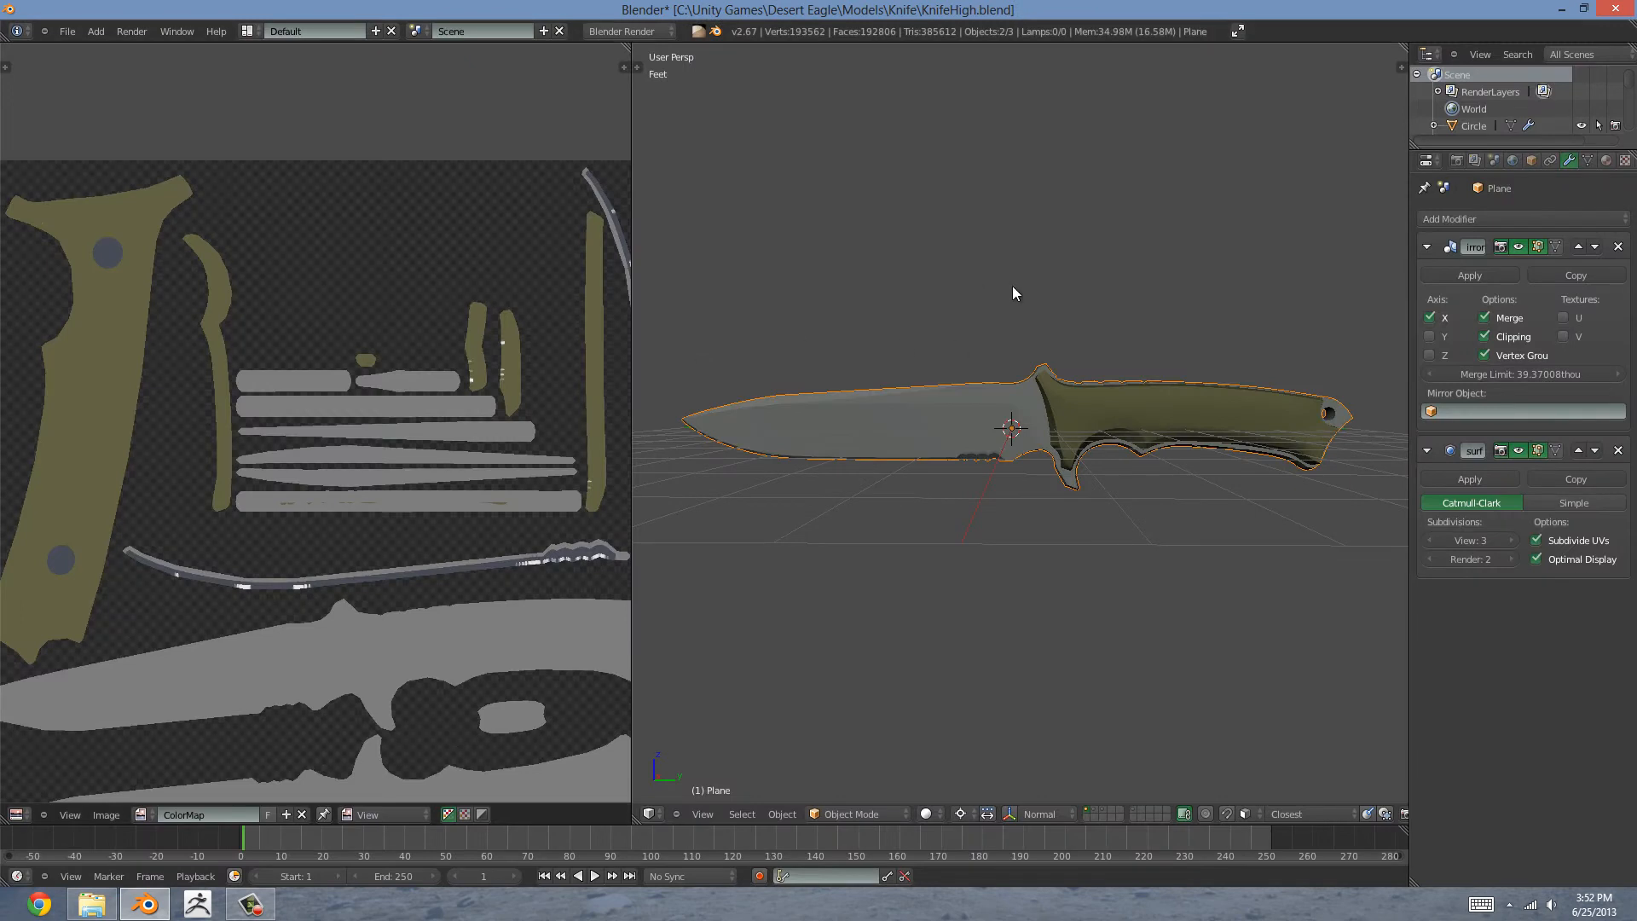
Step: Show only the low-poly knife's layer and select the LowPoly object
middle_drag(1011, 285, 1101, 525)
key(2)
key(3)
right_click(1154, 646)
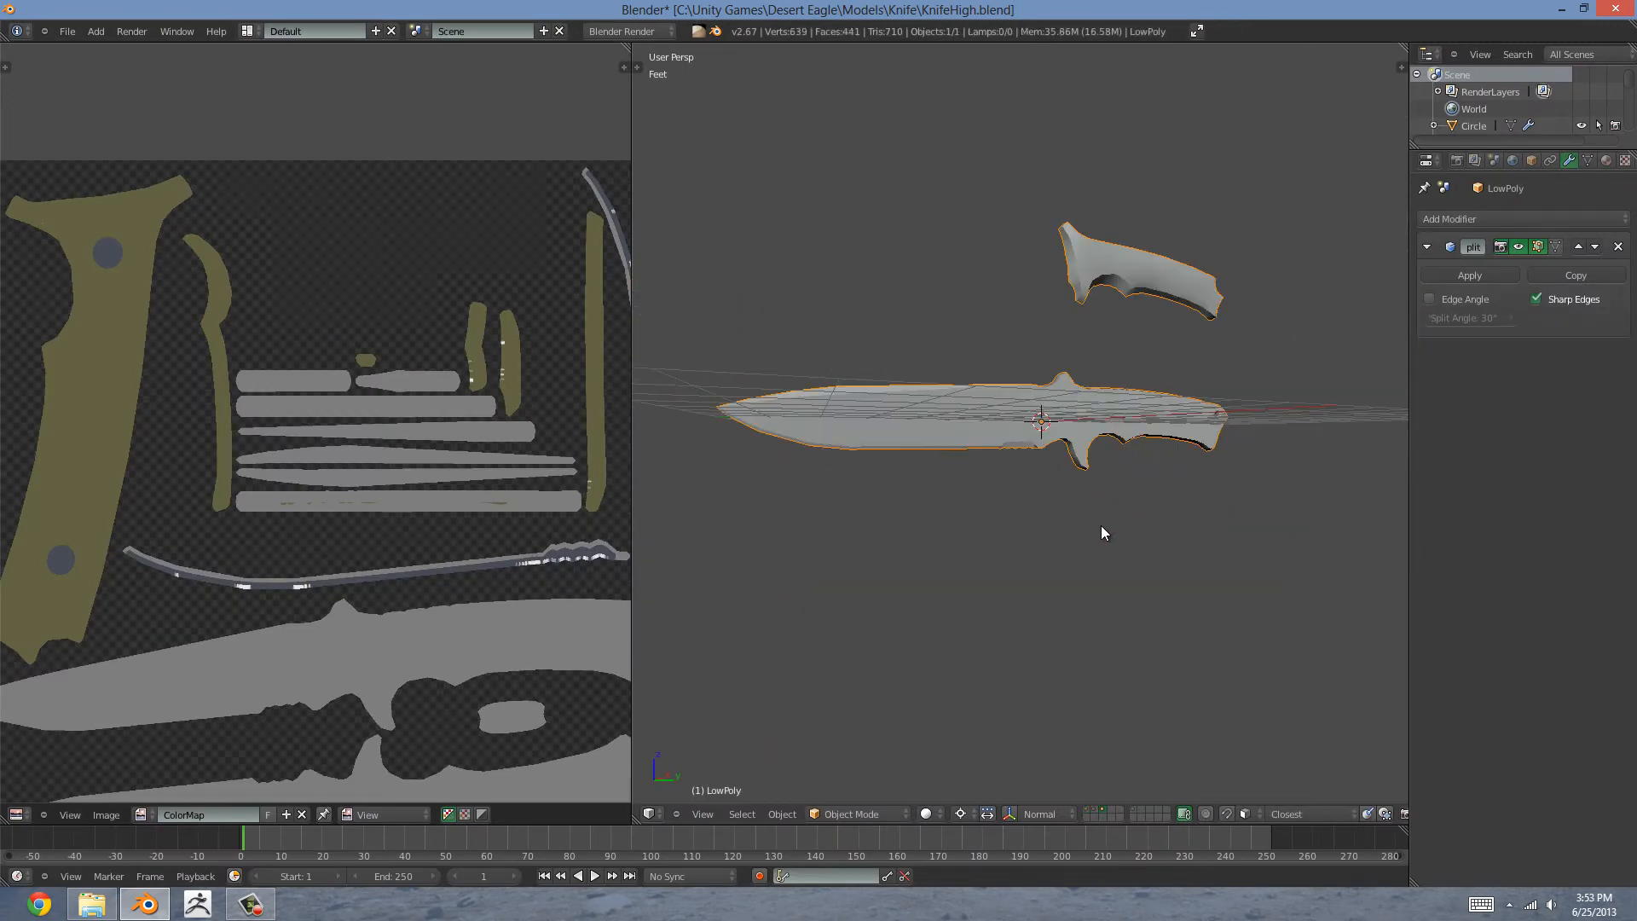
middle_drag(1088, 428, 1105, 424)
Step: Box-select the low-poly blade's geometry in wireframe Edit Mode and separate the selection into its own object
key(Tab)
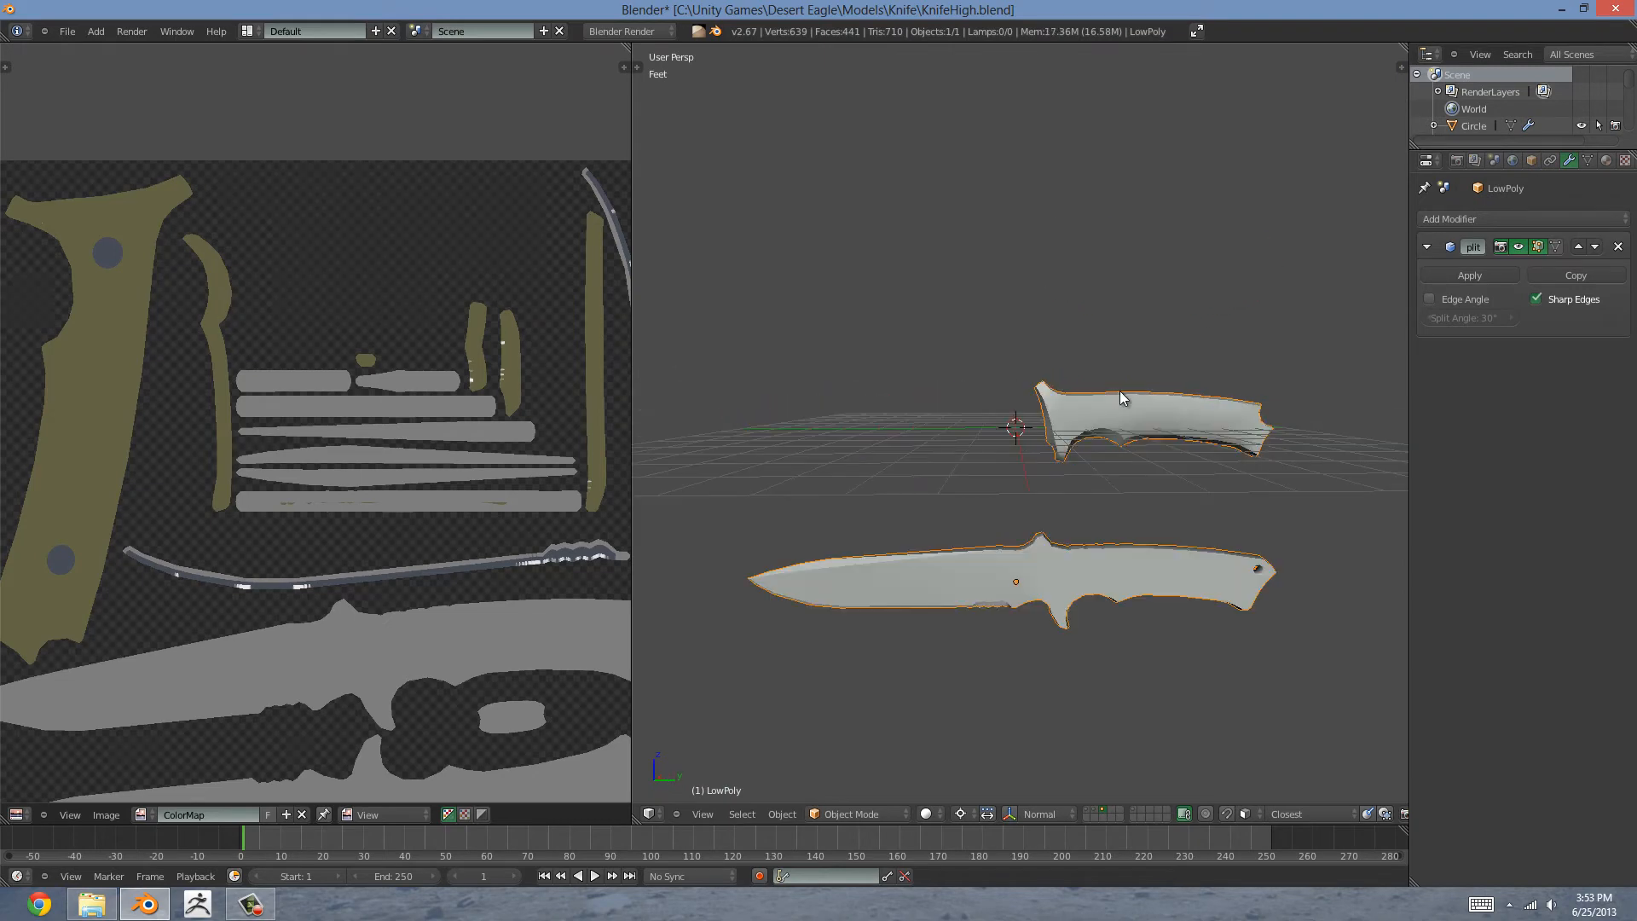
key(a)
key(a)
drag(1211, 685, 1275, 700)
key(z)
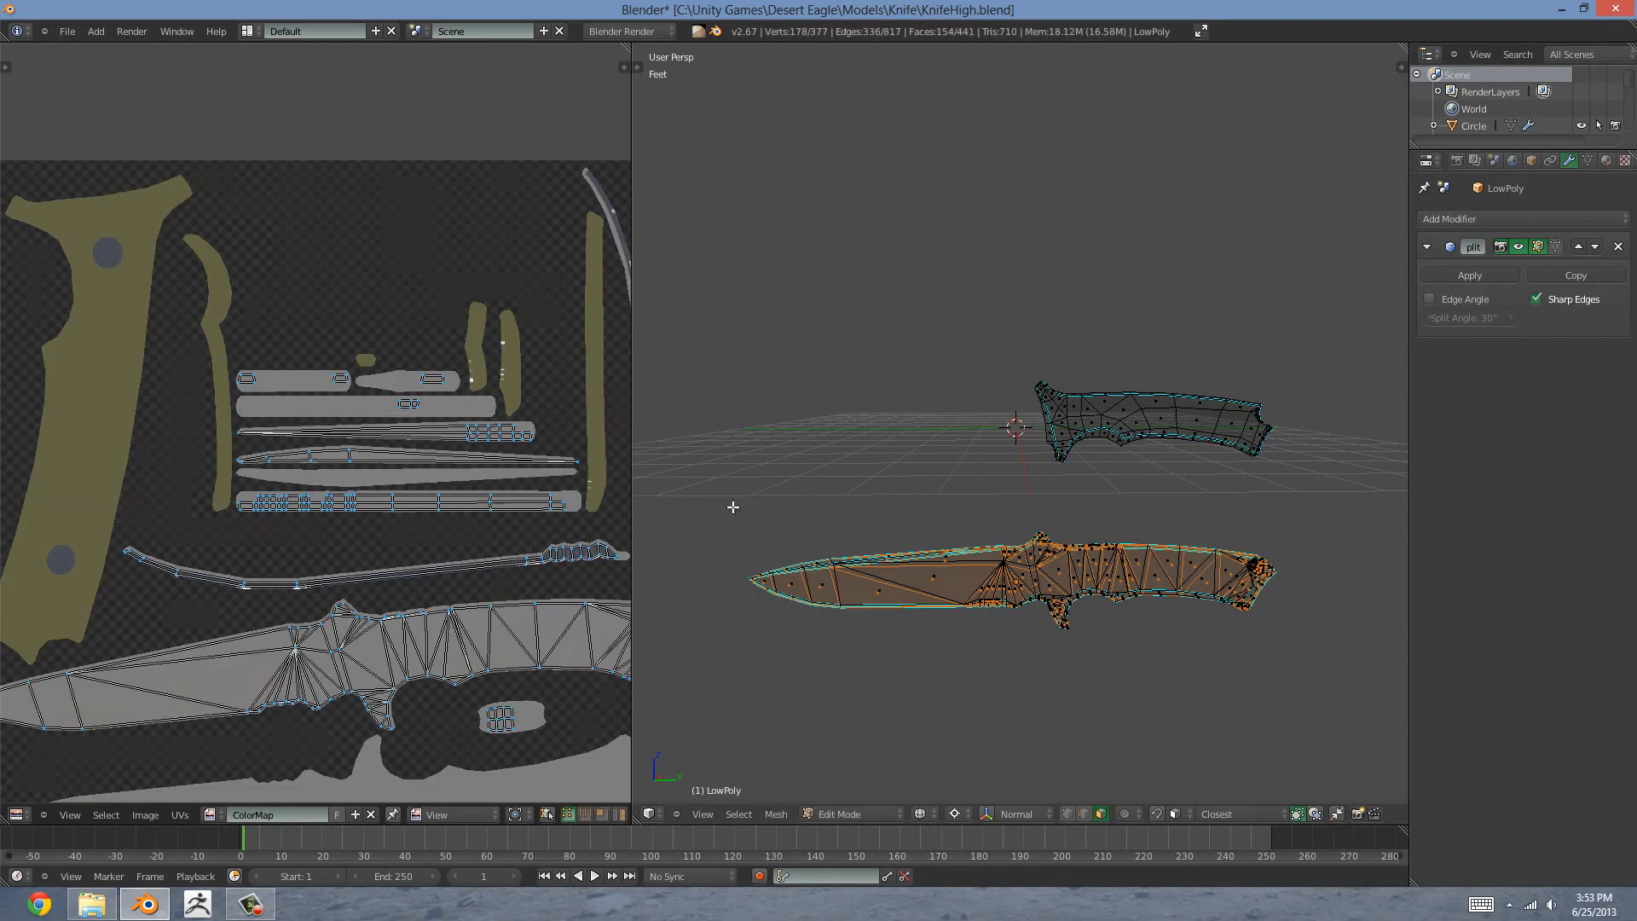
key(b)
drag(698, 509, 1296, 679)
key(p)
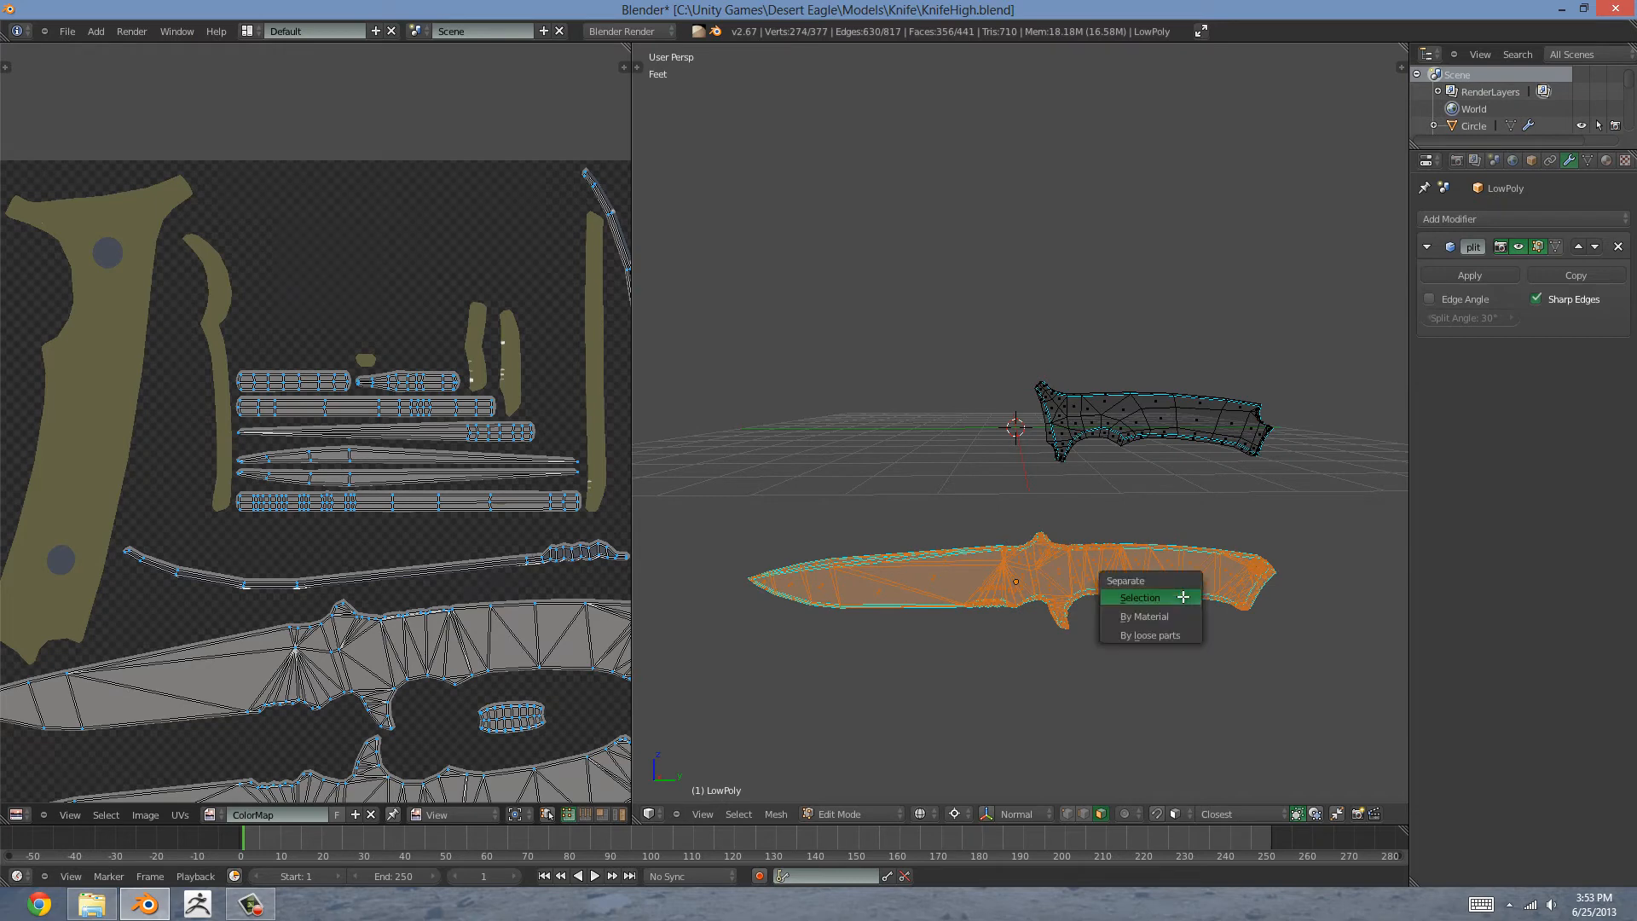
click(1183, 597)
Step: Select the separated low-poly blade in Object Mode and clear its location so it lines up with the handle
key(Tab)
right_click(1096, 559)
key(alt+g)
middle_drag(1093, 556, 955, 428)
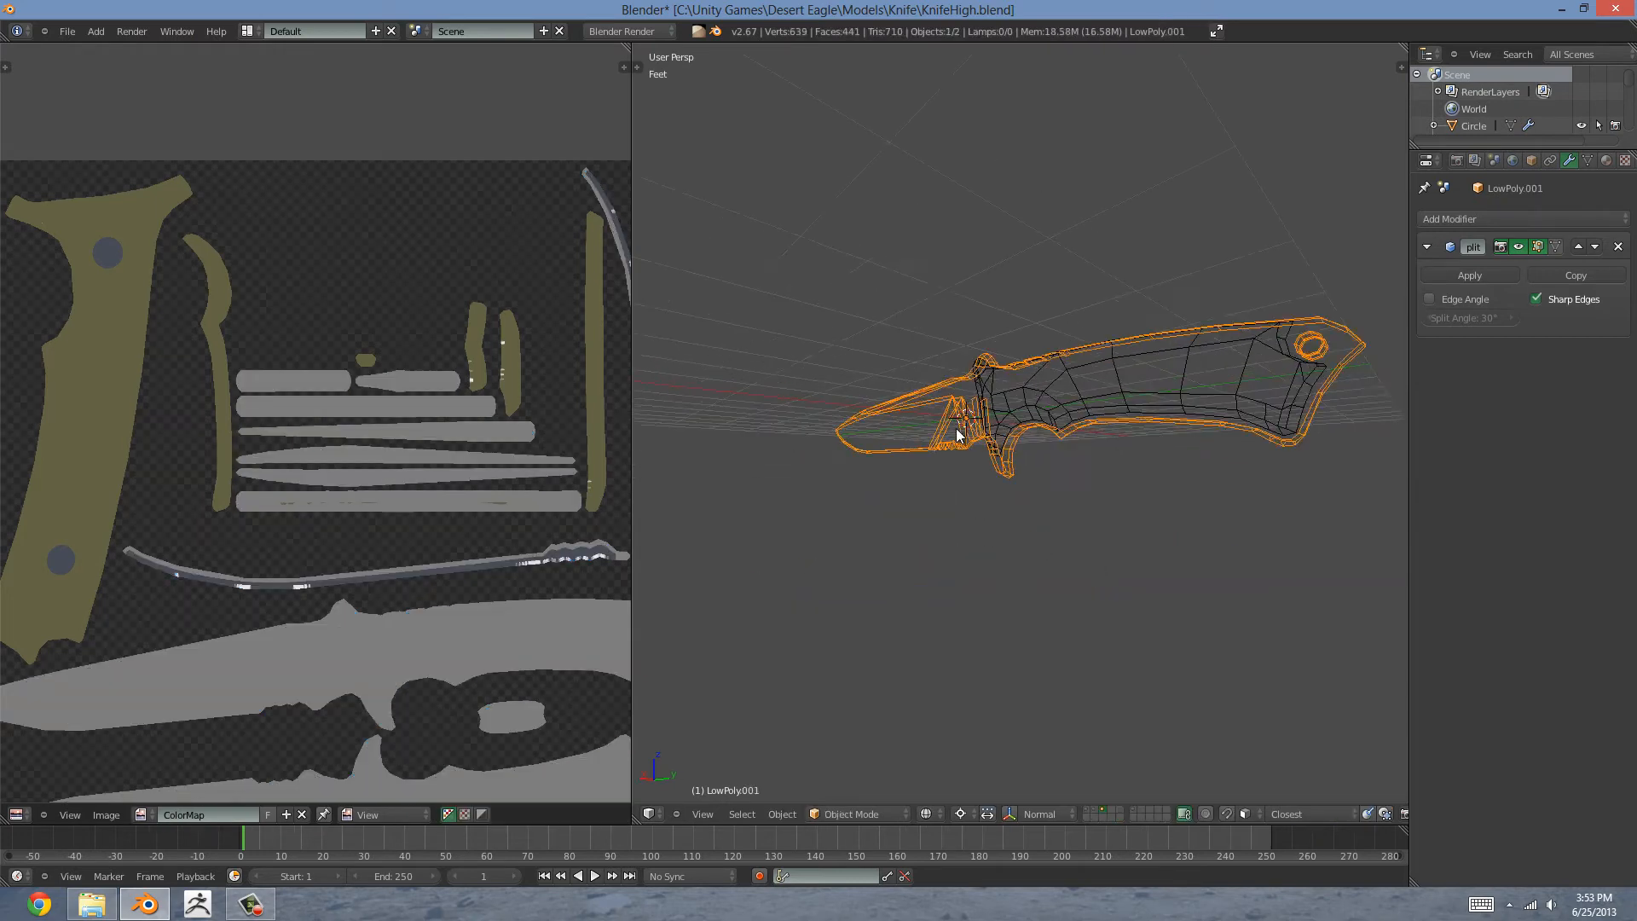
Step: Join the low-poly blade and handle into one LowPoly object and apply its transform
scroll(957, 409, up, 3)
shift+right_click(963, 363)
middle_drag(963, 363, 1143, 433)
key(ctrl+j)
key(ctrl+a)
click(1095, 408)
Step: Export the assembled low-poly knife as an FBX over KnifeLow.fbx in the Bake folder
click(65, 32)
mouse_move(100, 312)
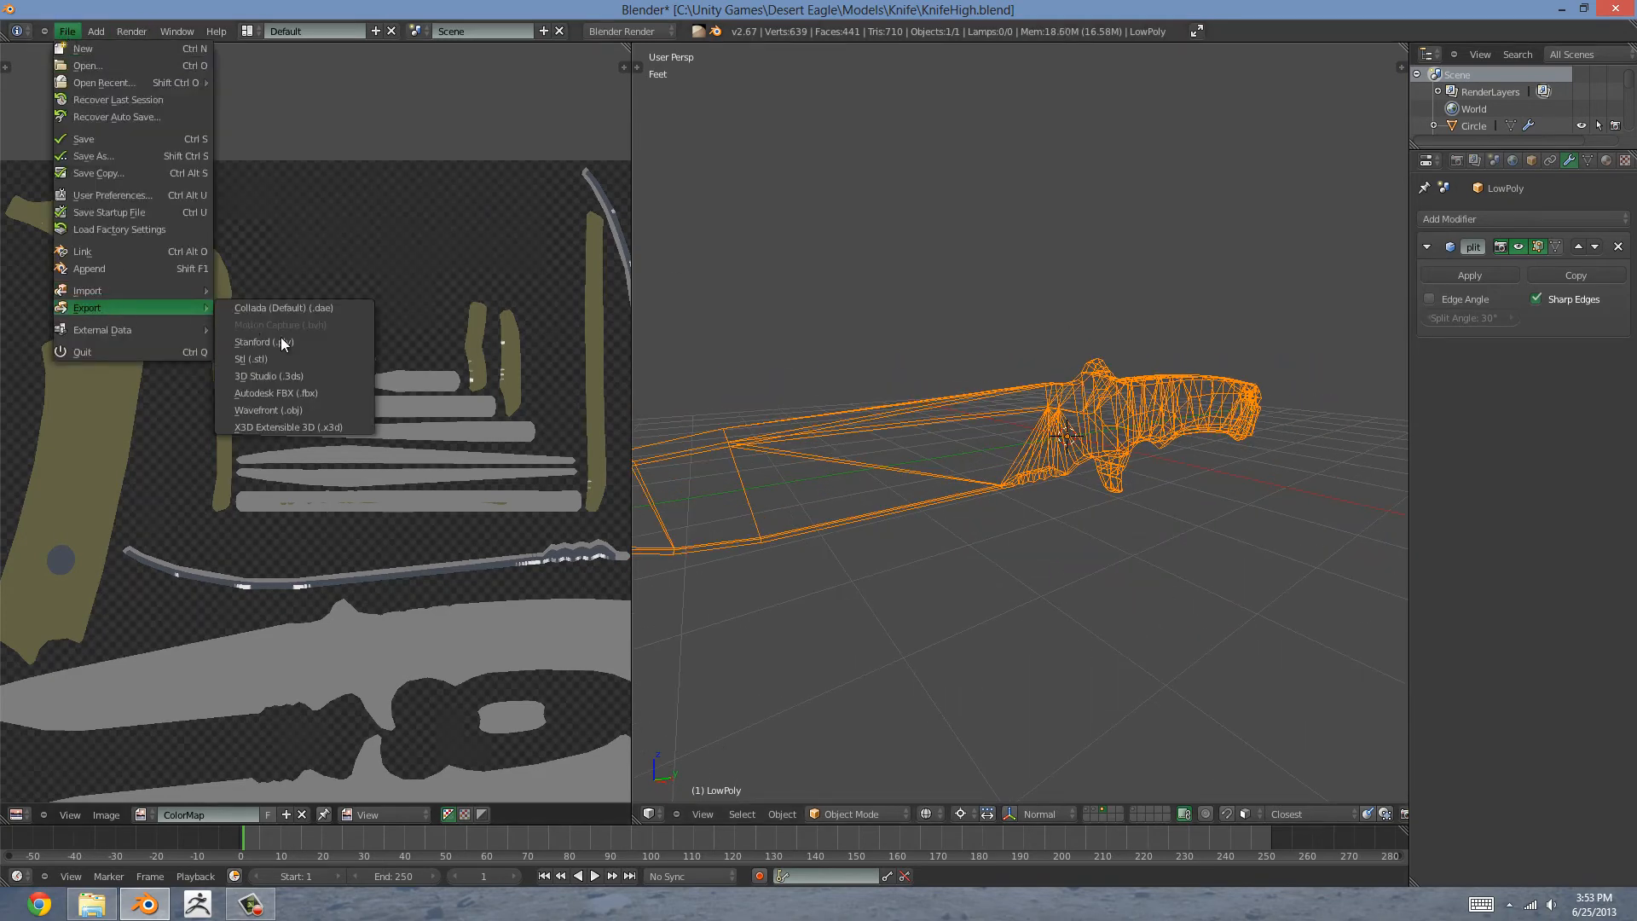
click(313, 394)
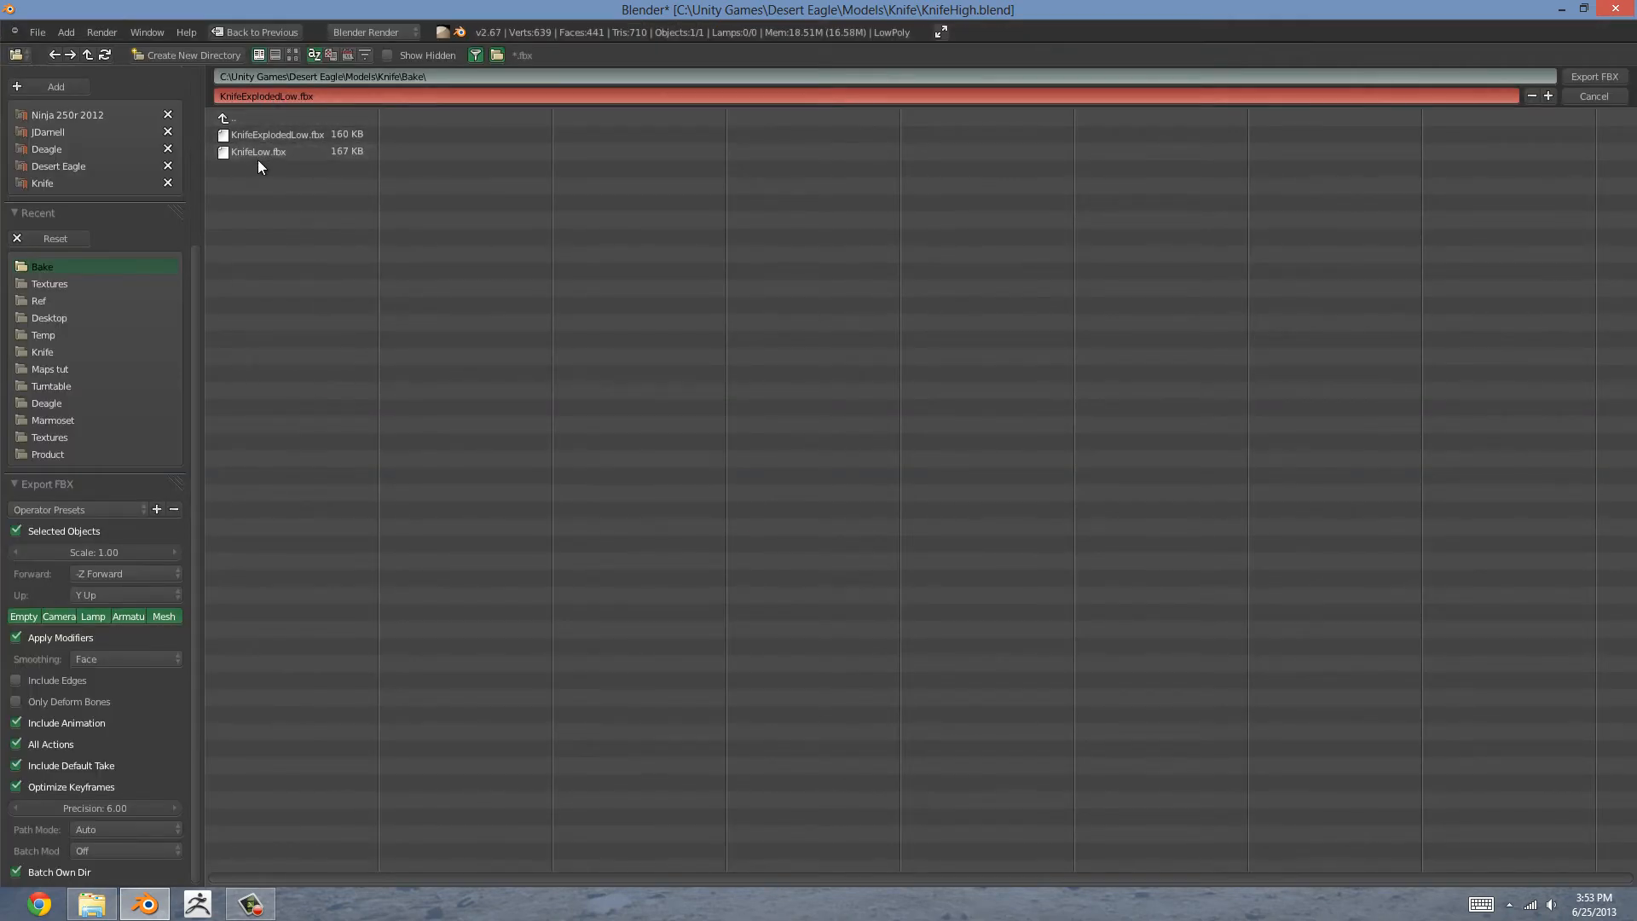
click(253, 152)
click(1594, 76)
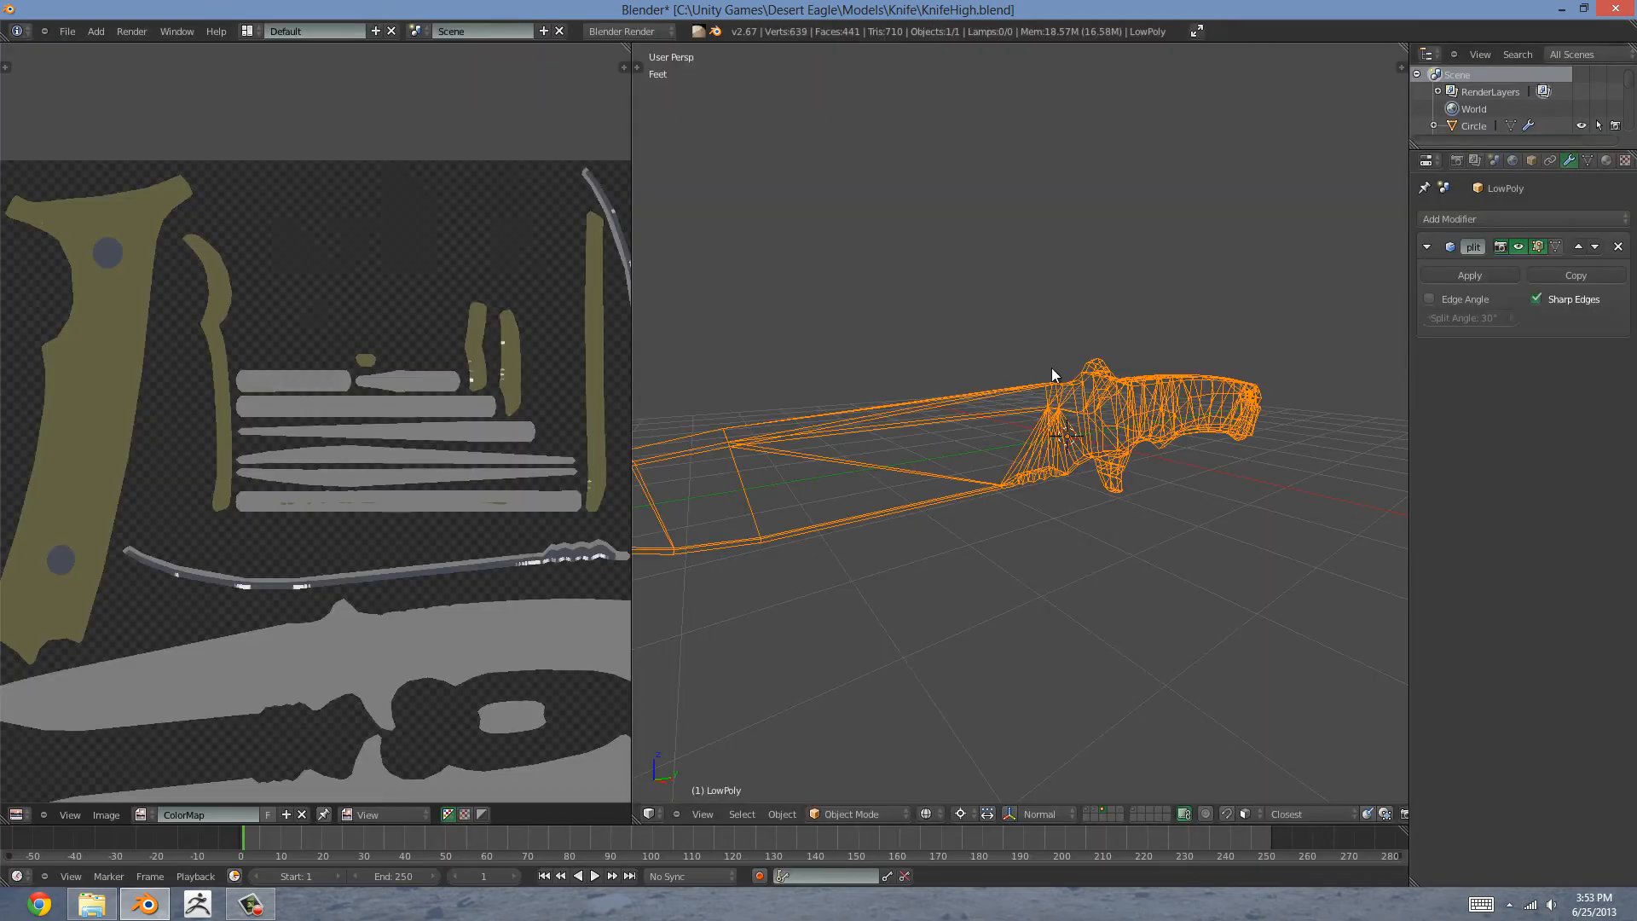
middle_drag(1052, 367, 1006, 401)
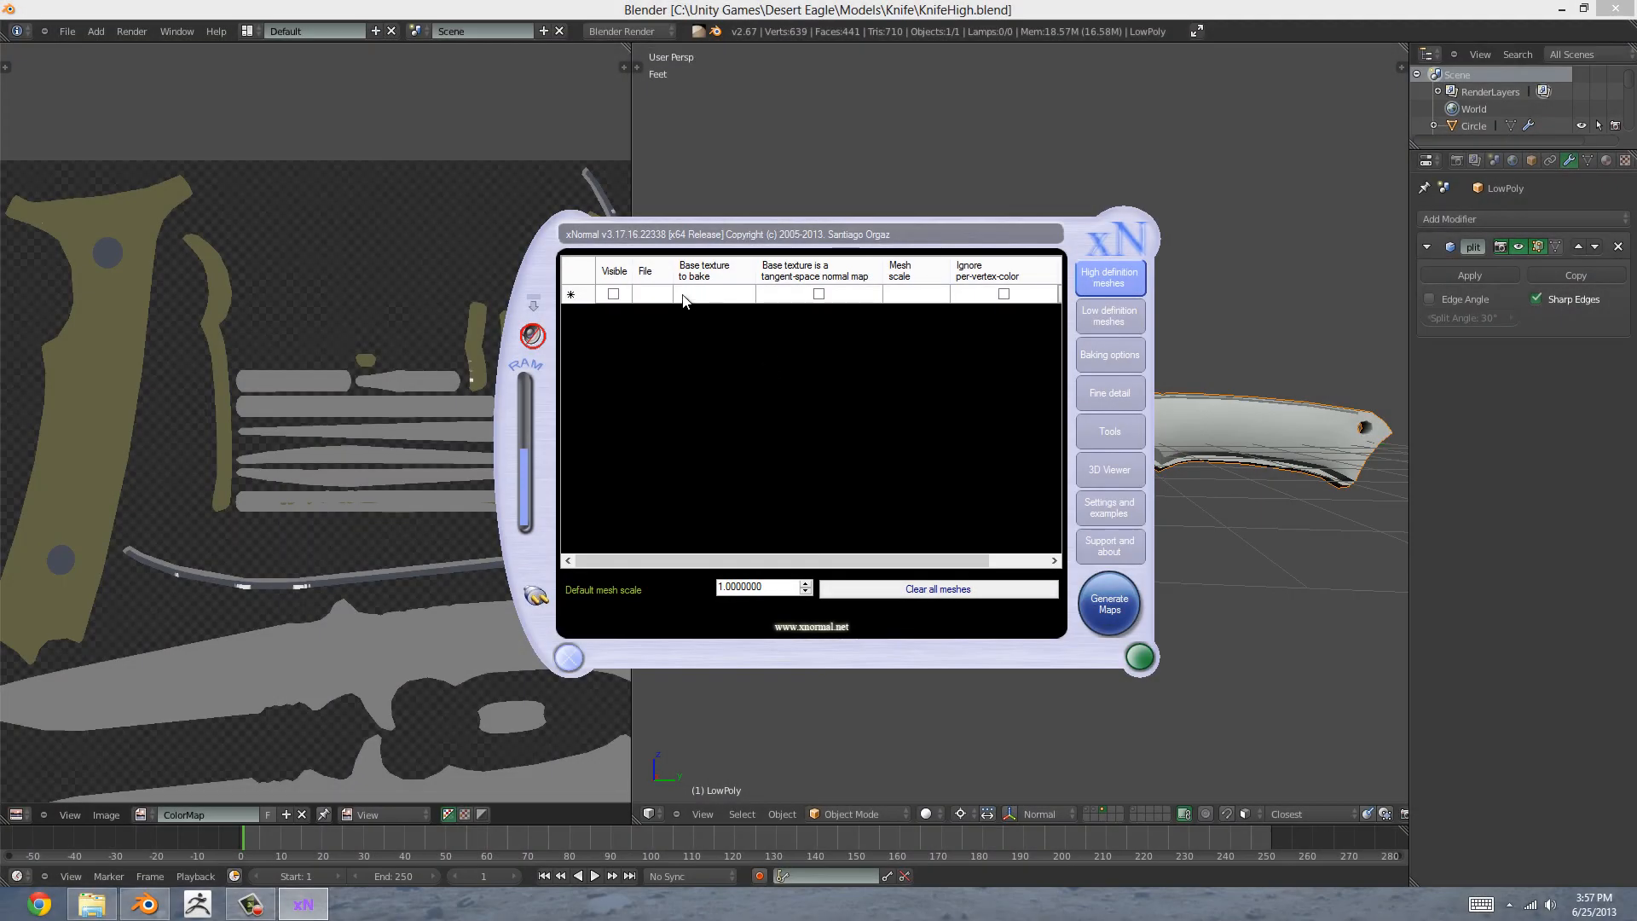
Step: Add KnifeExplodedHigh.obj from the Knife project's Bake folder to the high definition meshes
right_click(899, 291)
click(960, 303)
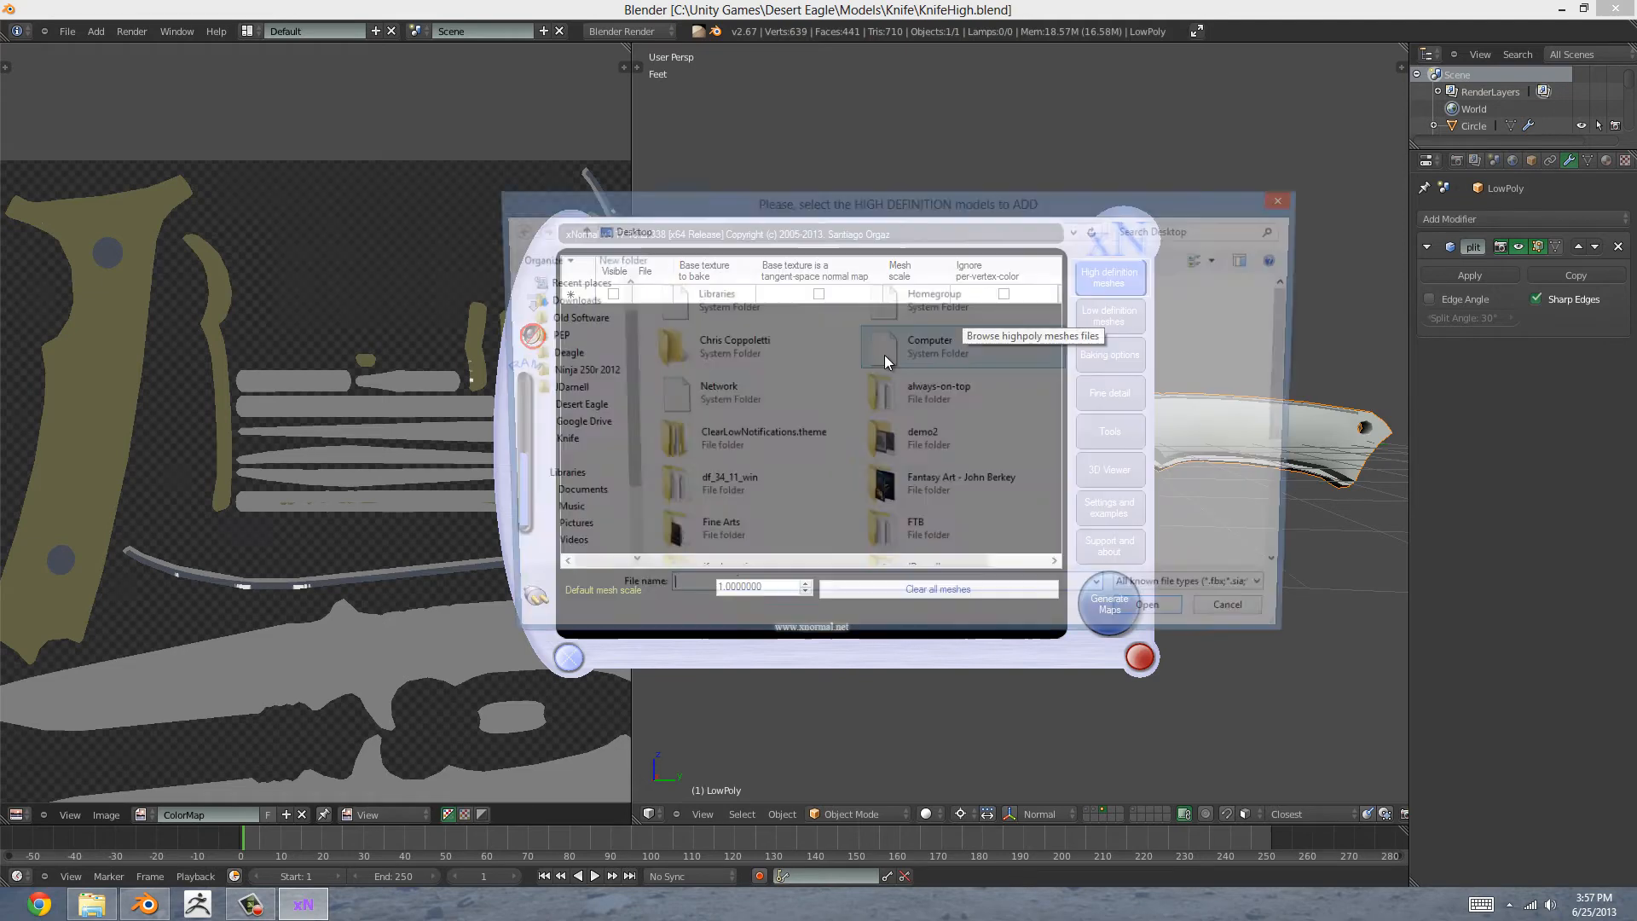
click(450, 468)
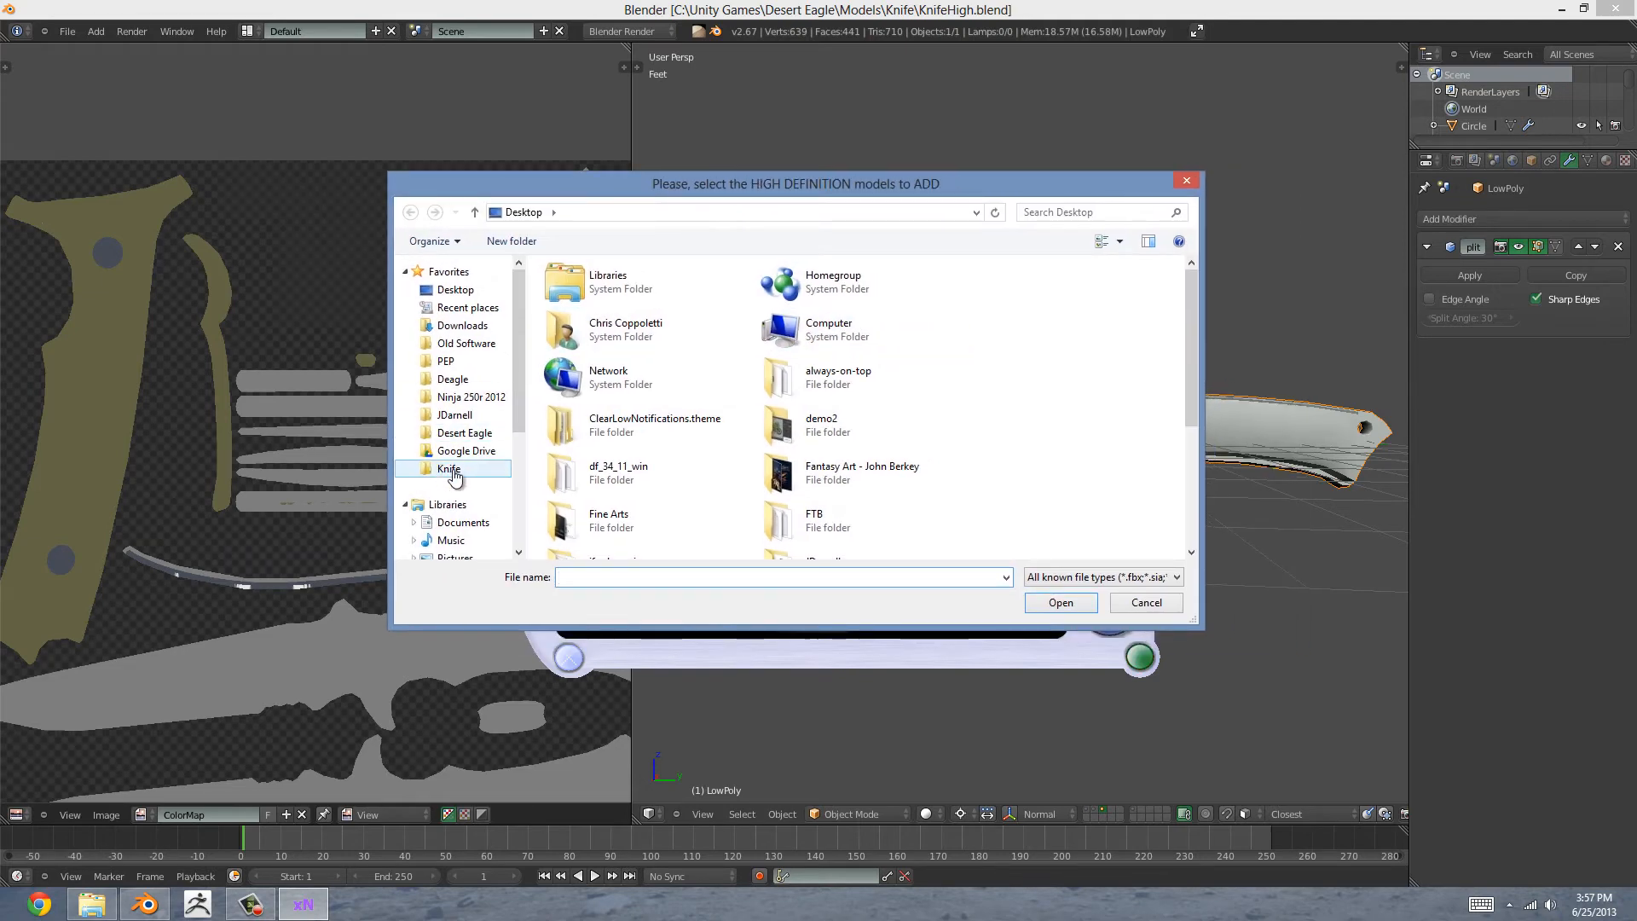
double_click(583, 298)
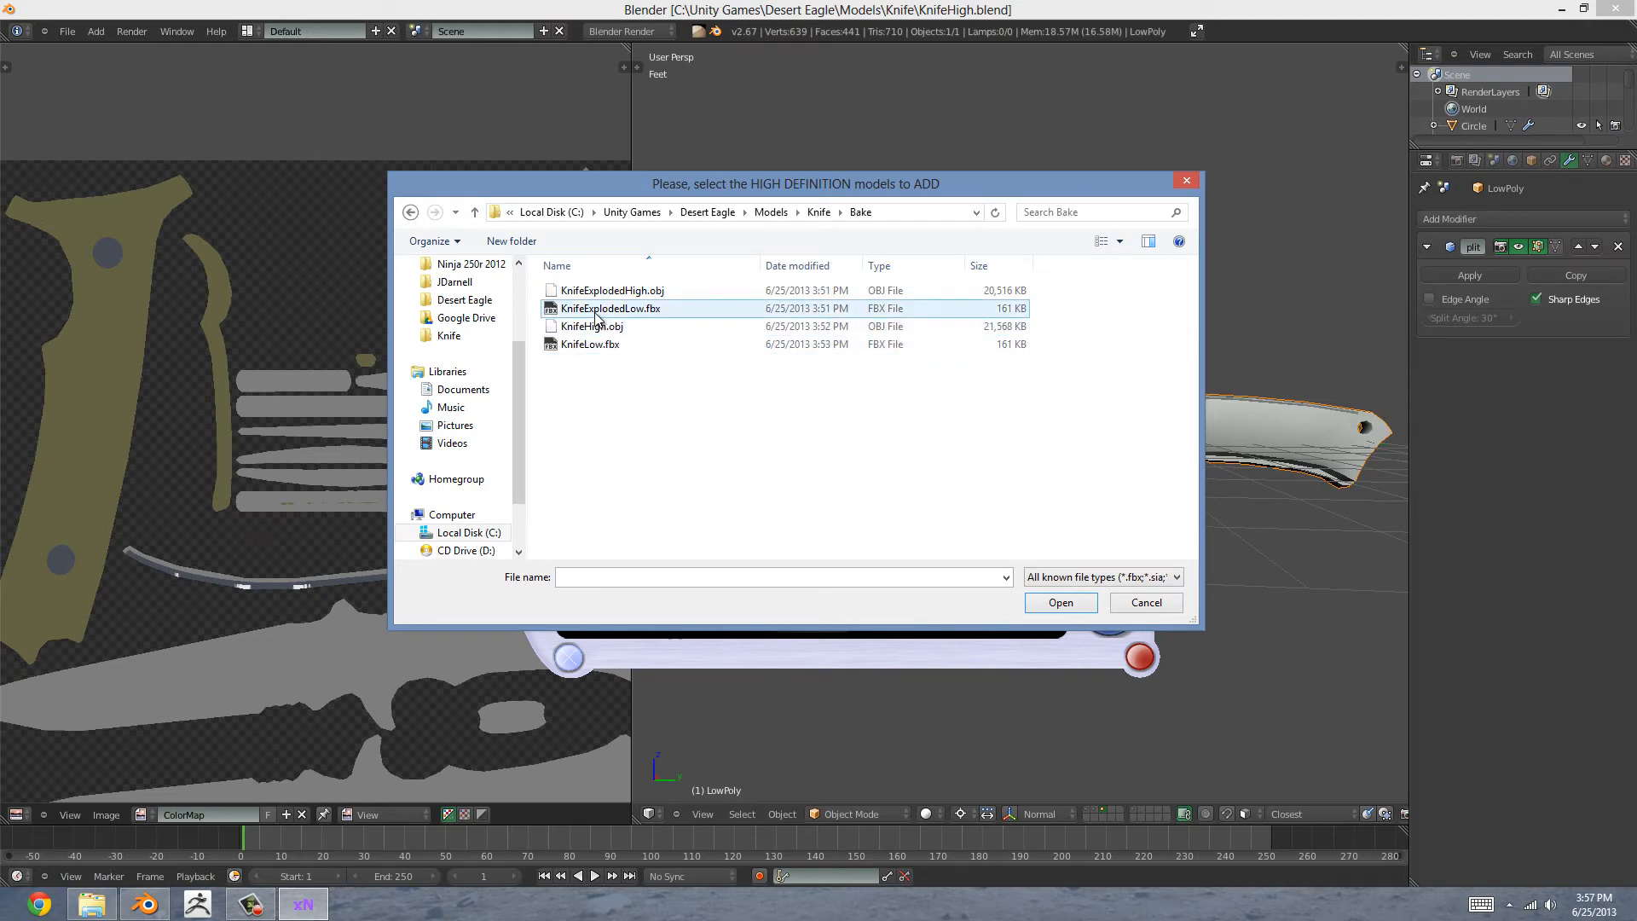
click(602, 309)
click(629, 291)
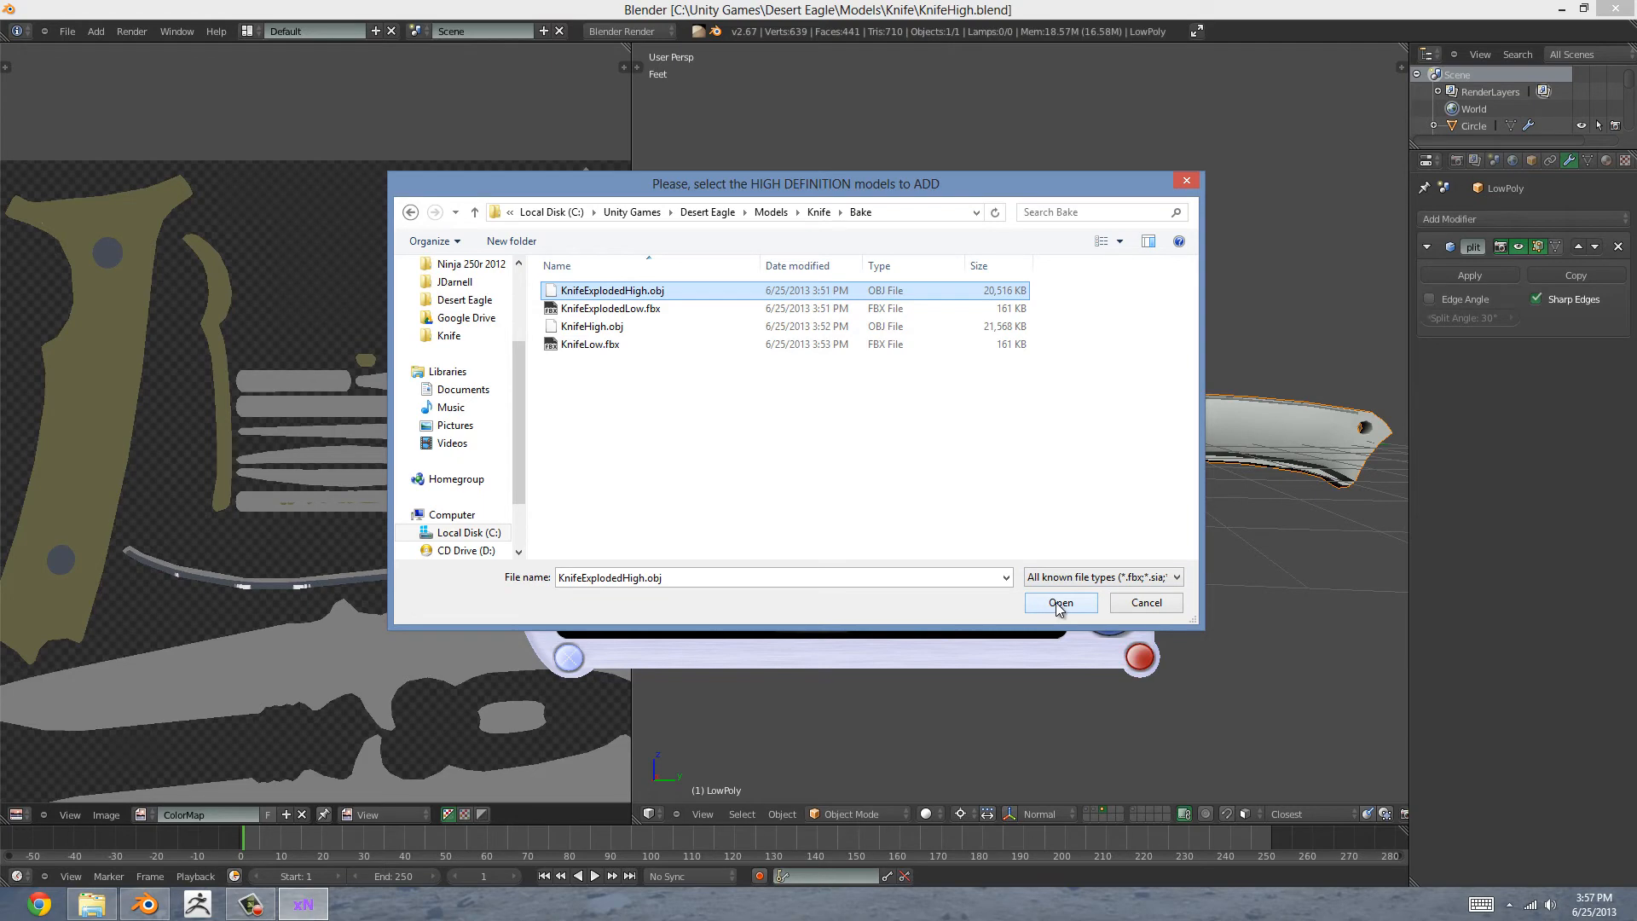
click(1057, 601)
Step: Add KnifeExplodedLow.fbx from the Bake folder to the low definition meshes
drag(846, 241, 829, 243)
click(1085, 324)
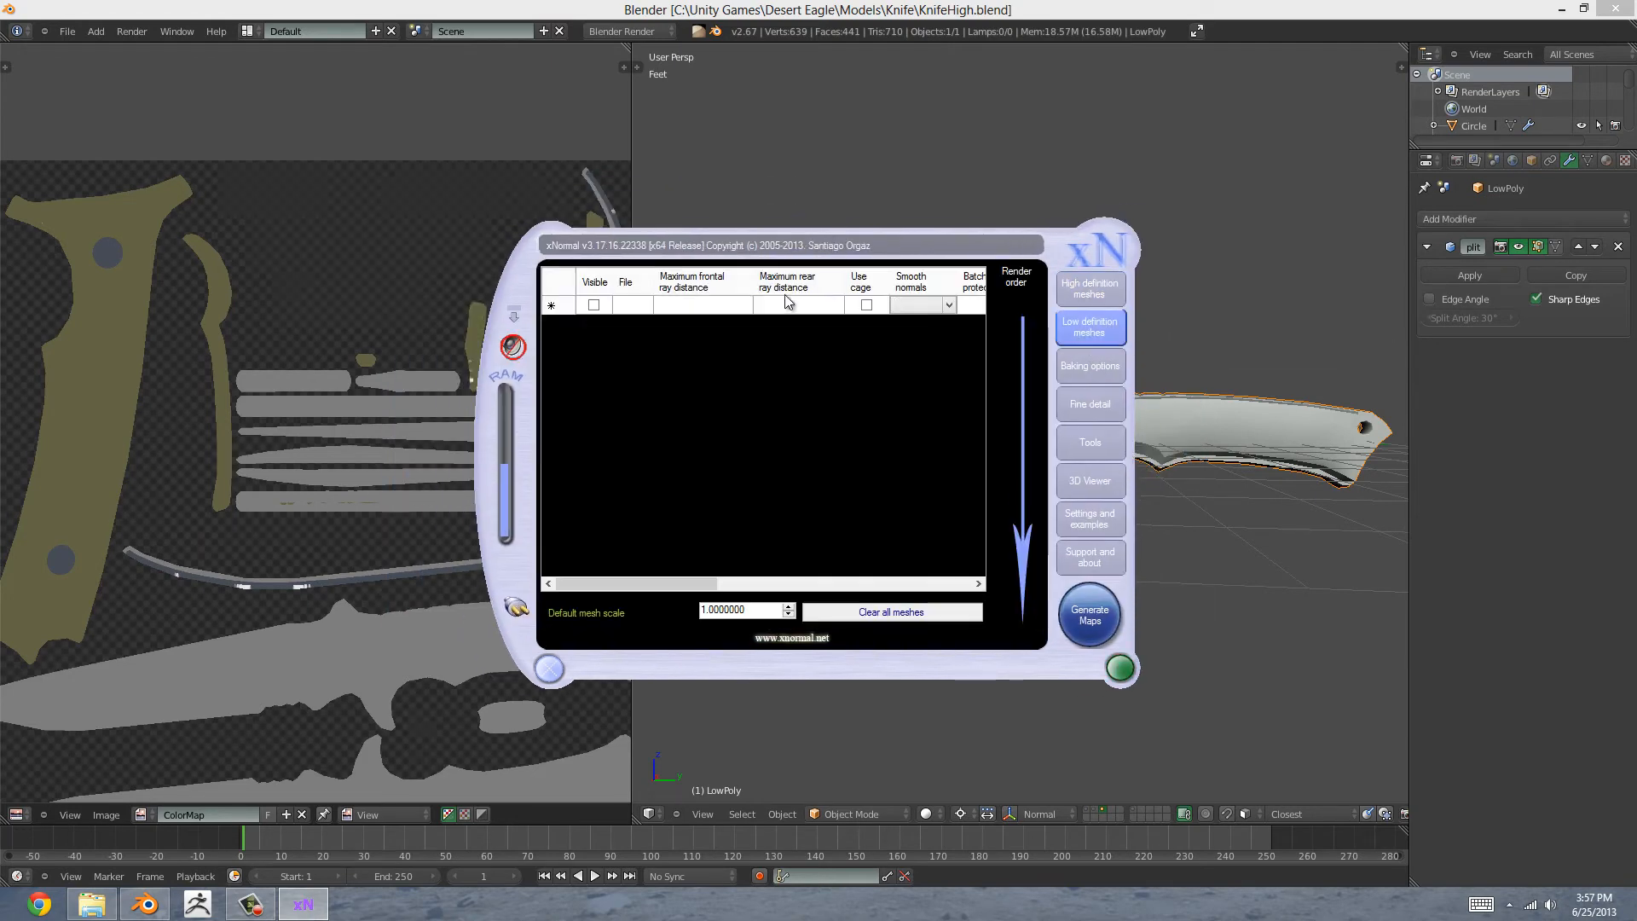
double_click(829, 322)
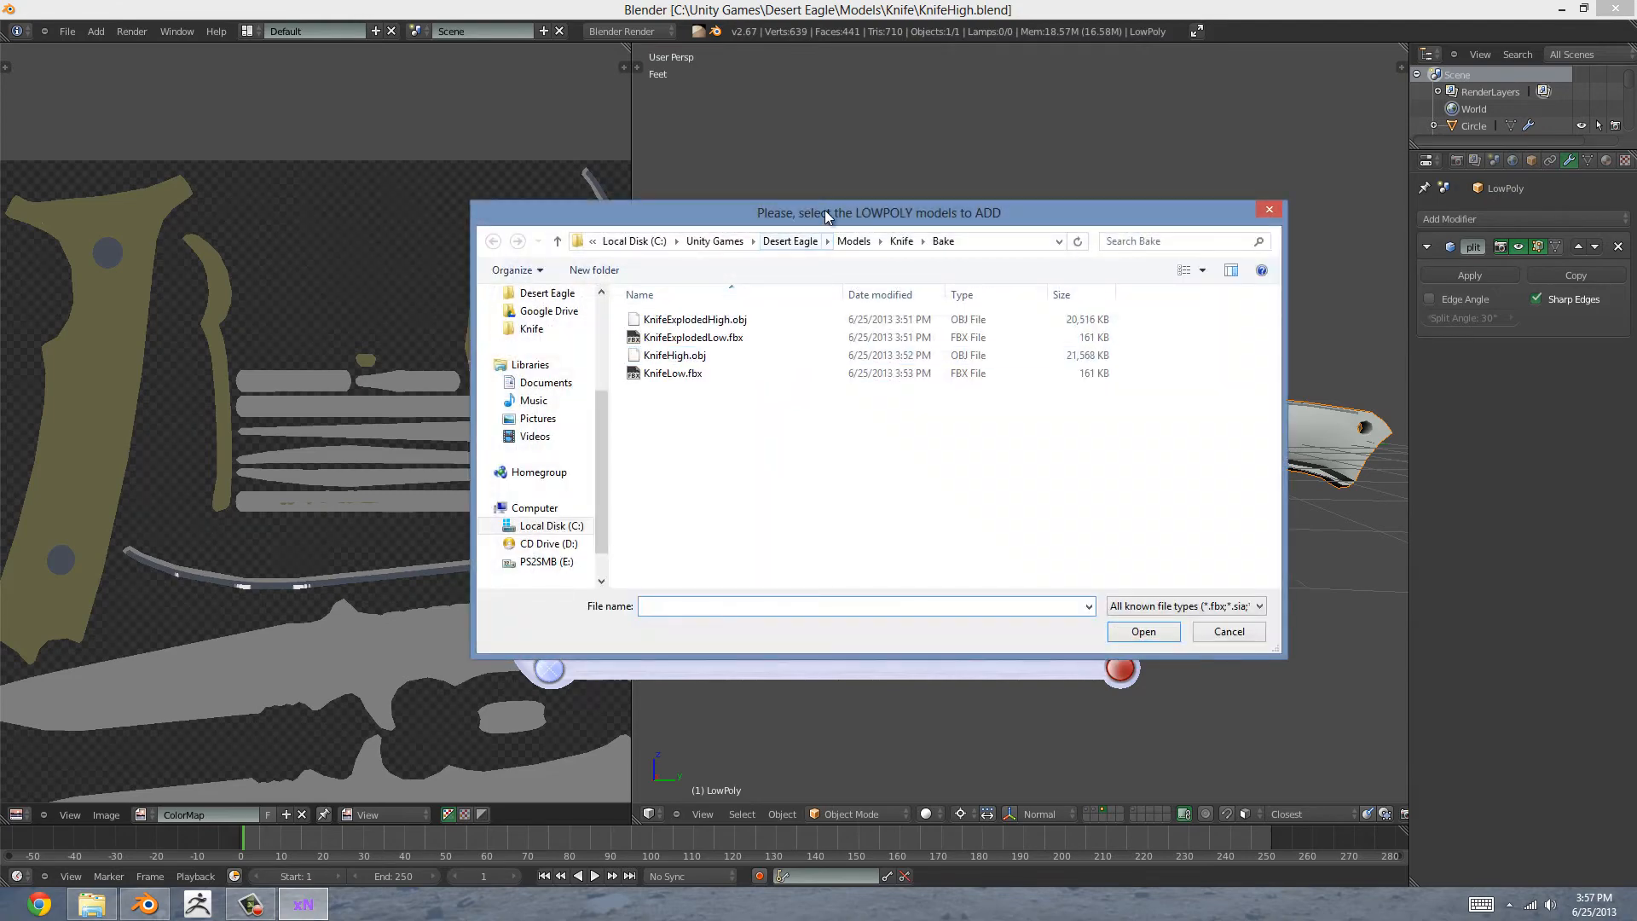
drag(826, 213, 552, 213)
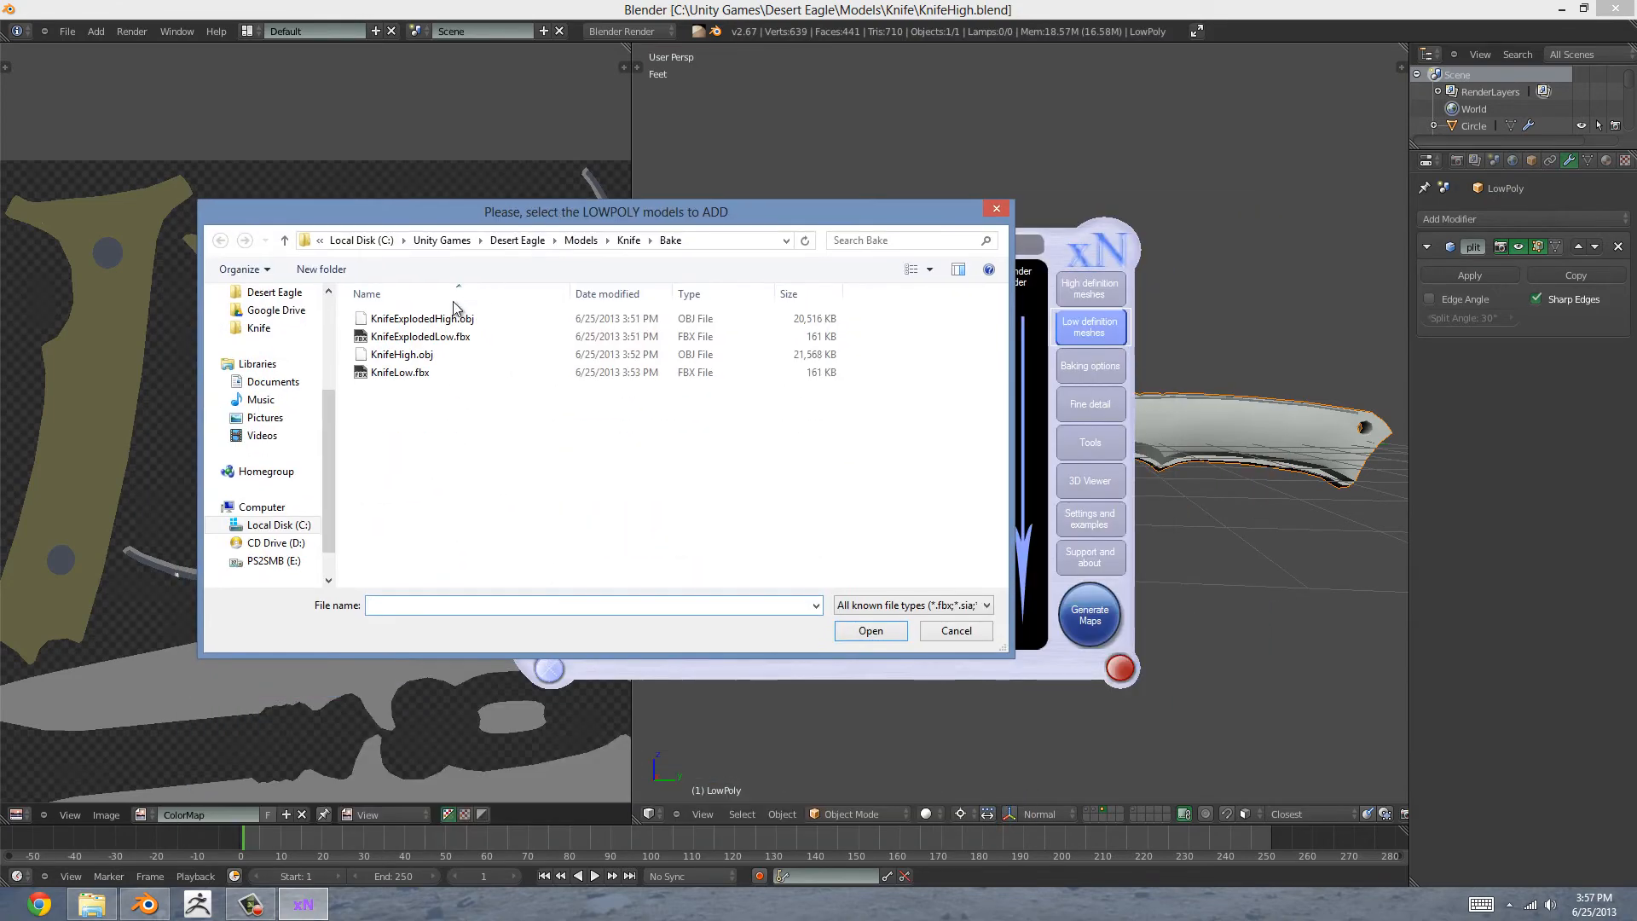
click(427, 339)
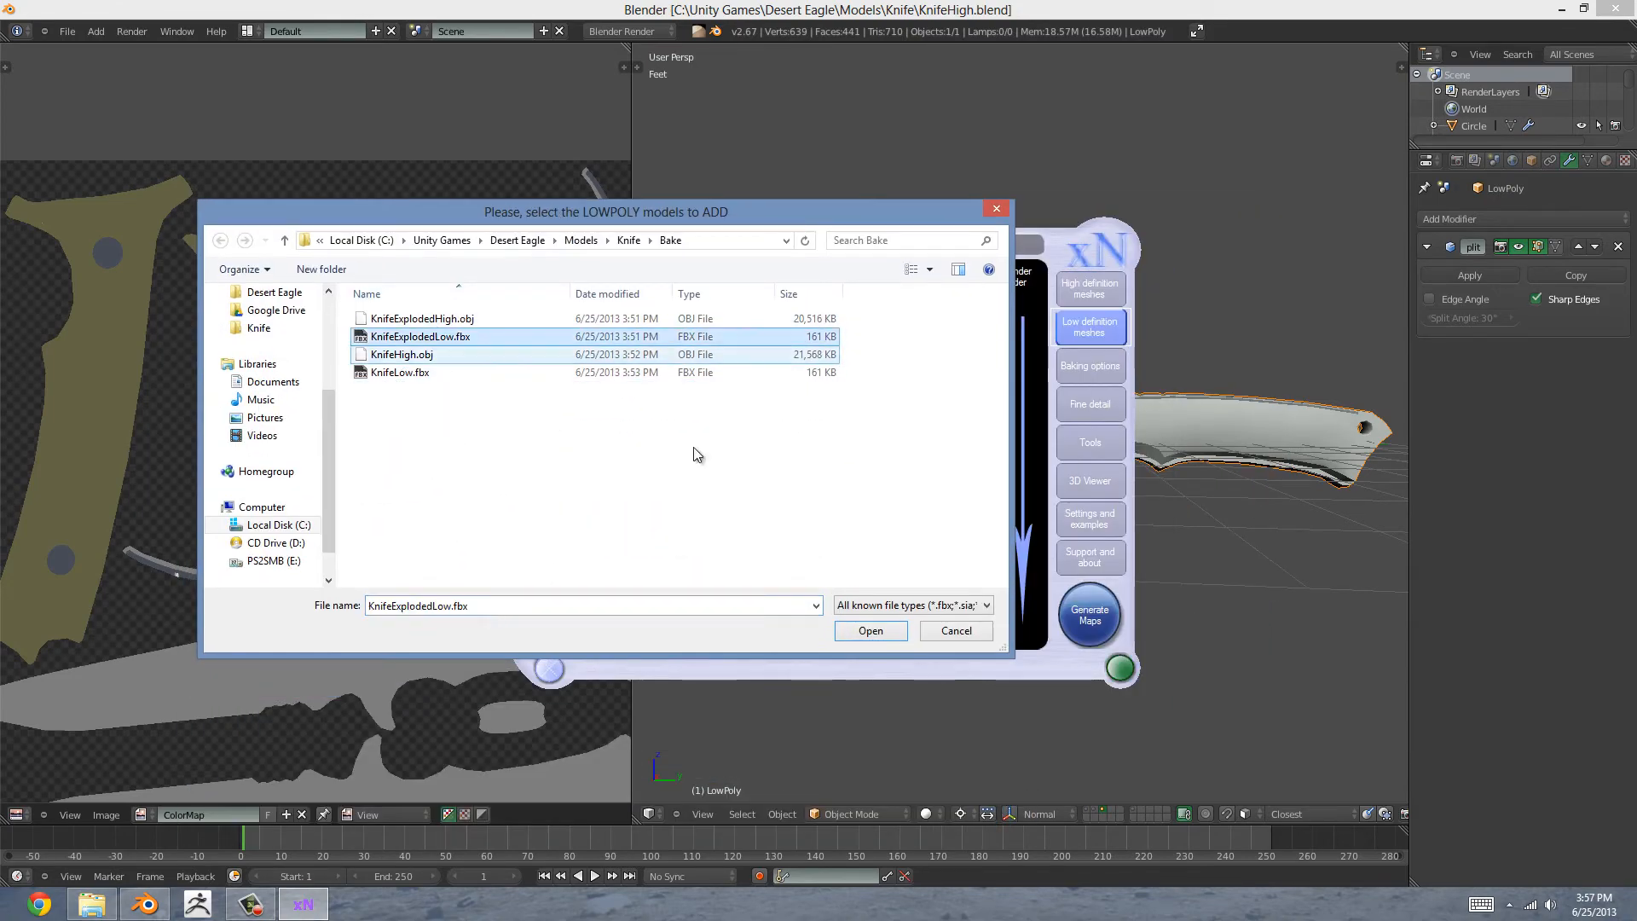
click(866, 633)
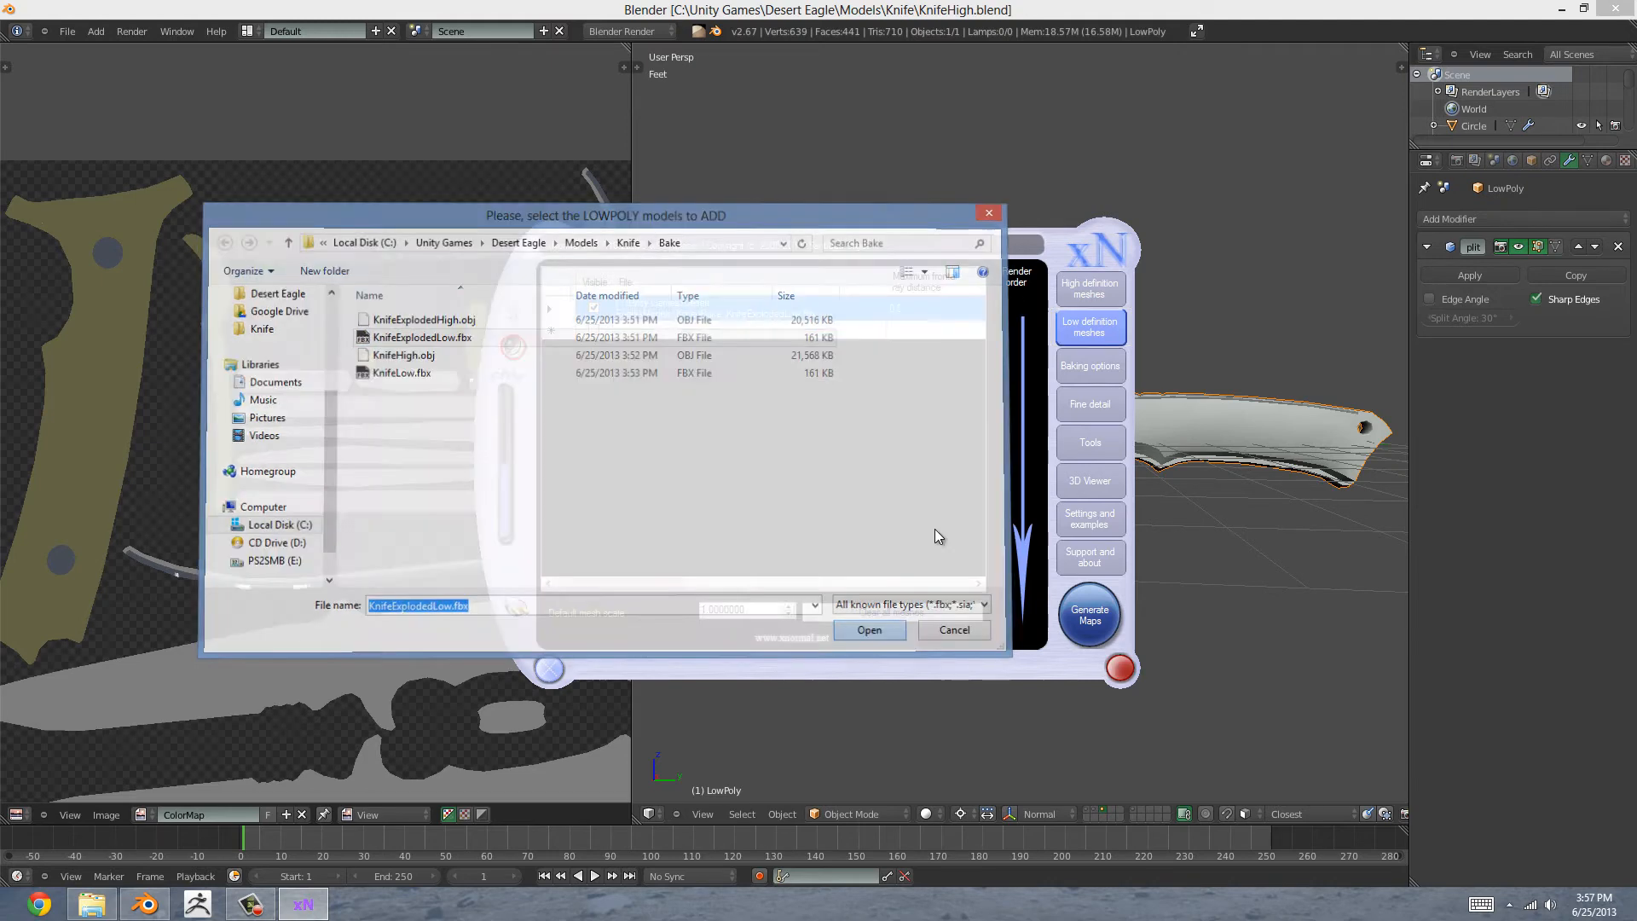
Step: Set the baking output size to 2048 by 2048 and review the normal map's options
click(1083, 365)
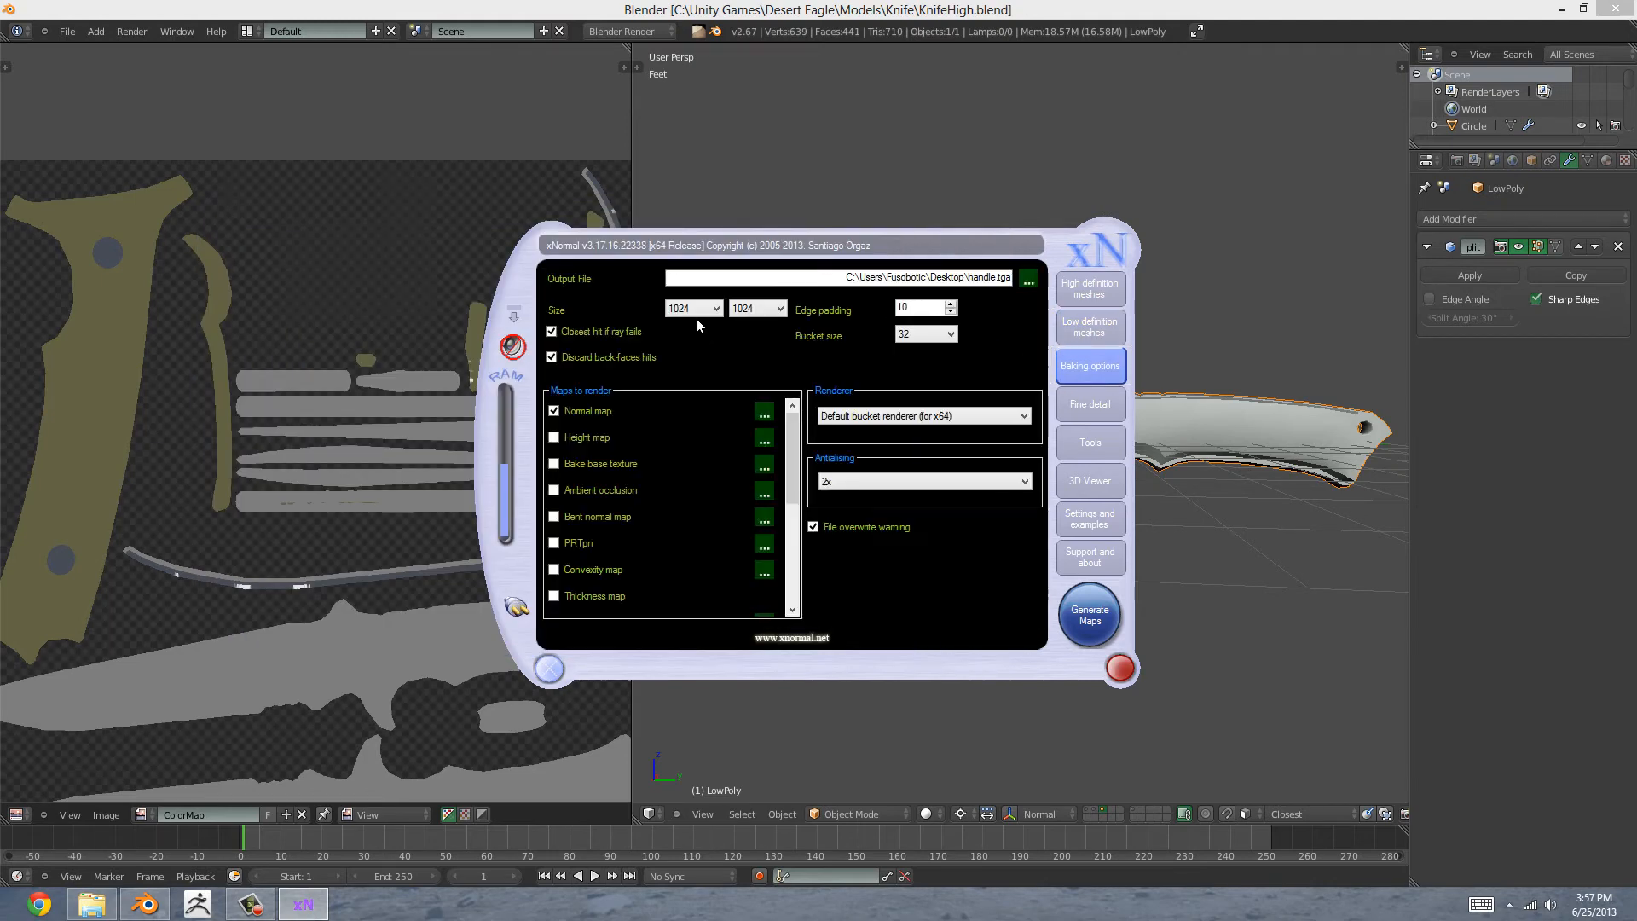
click(693, 309)
click(694, 403)
click(759, 308)
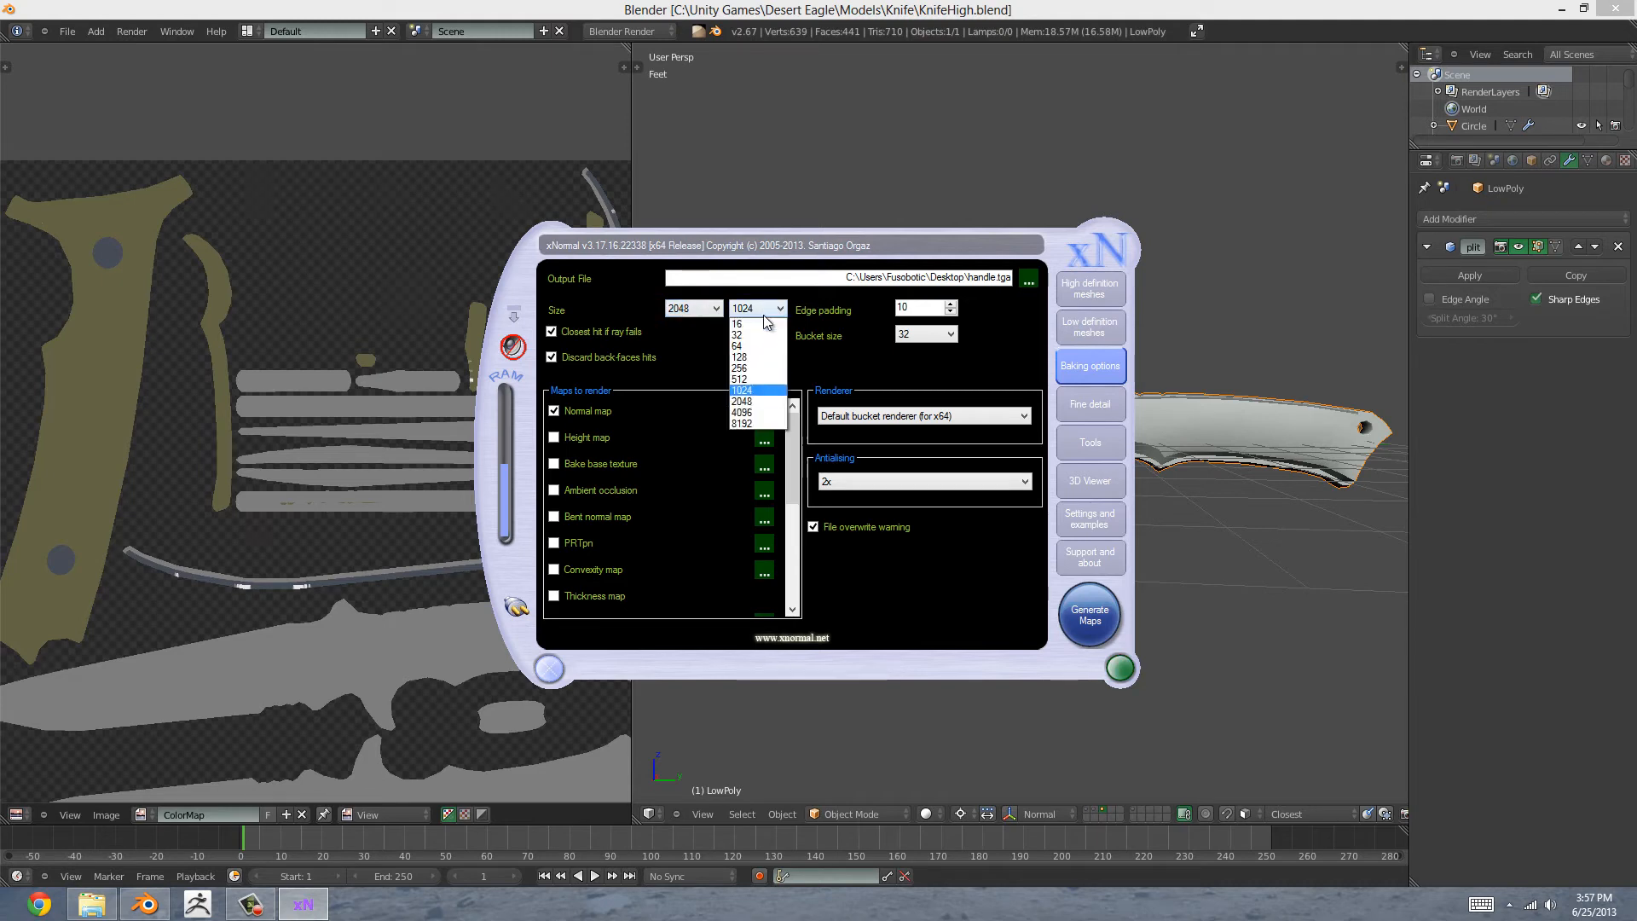
click(759, 401)
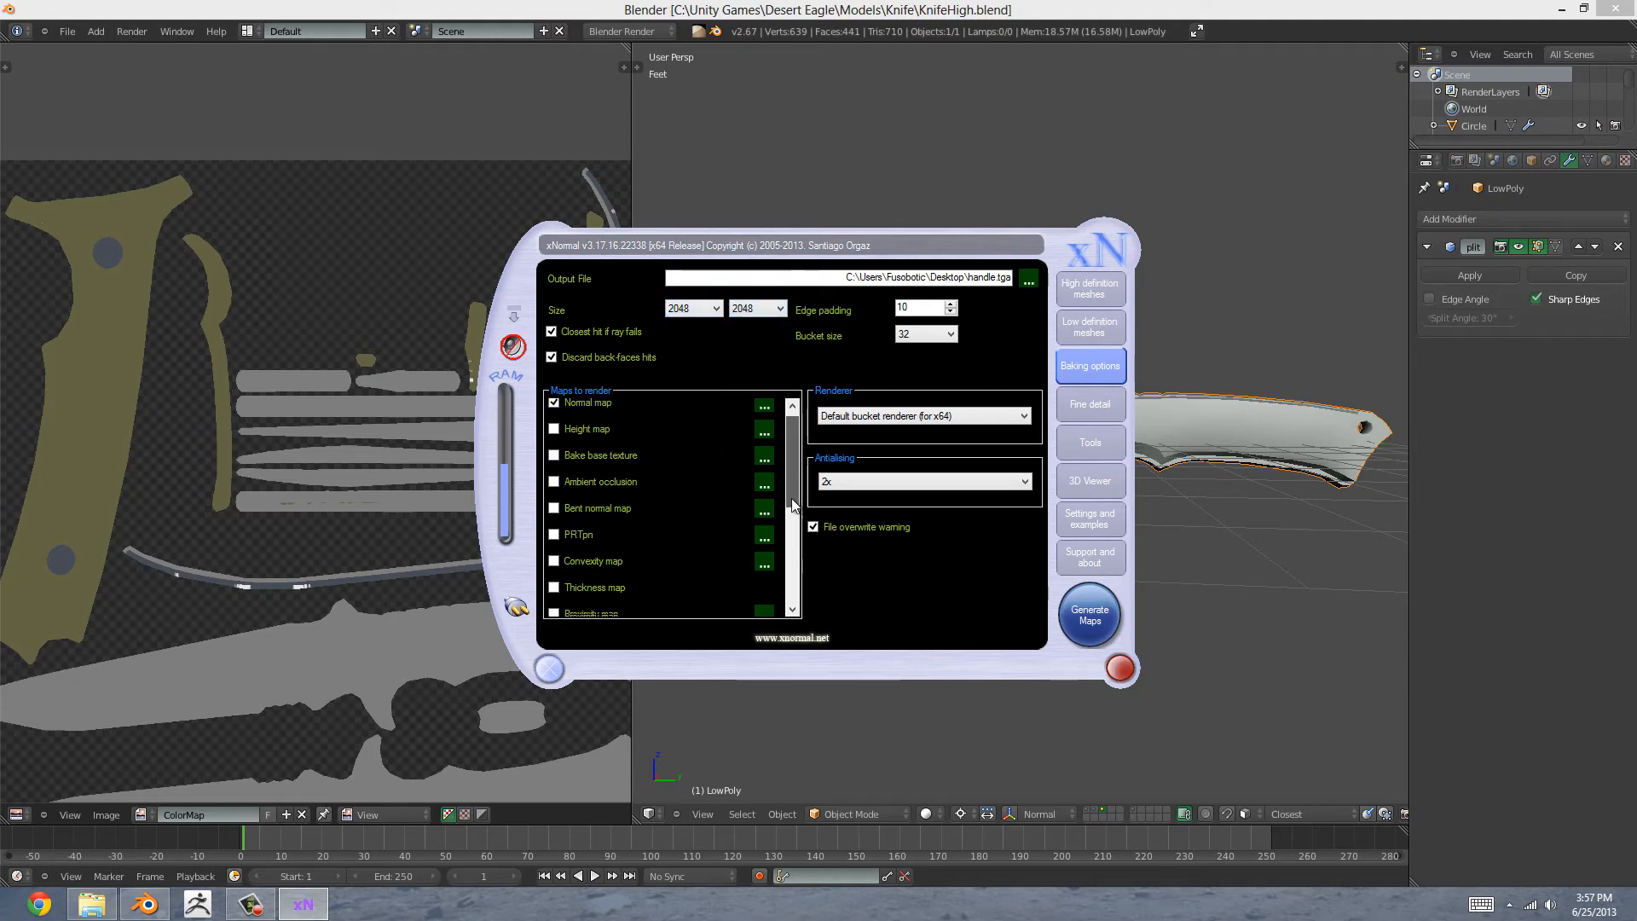
scroll(768, 443, down, 5)
scroll(763, 426, up, 5)
click(763, 416)
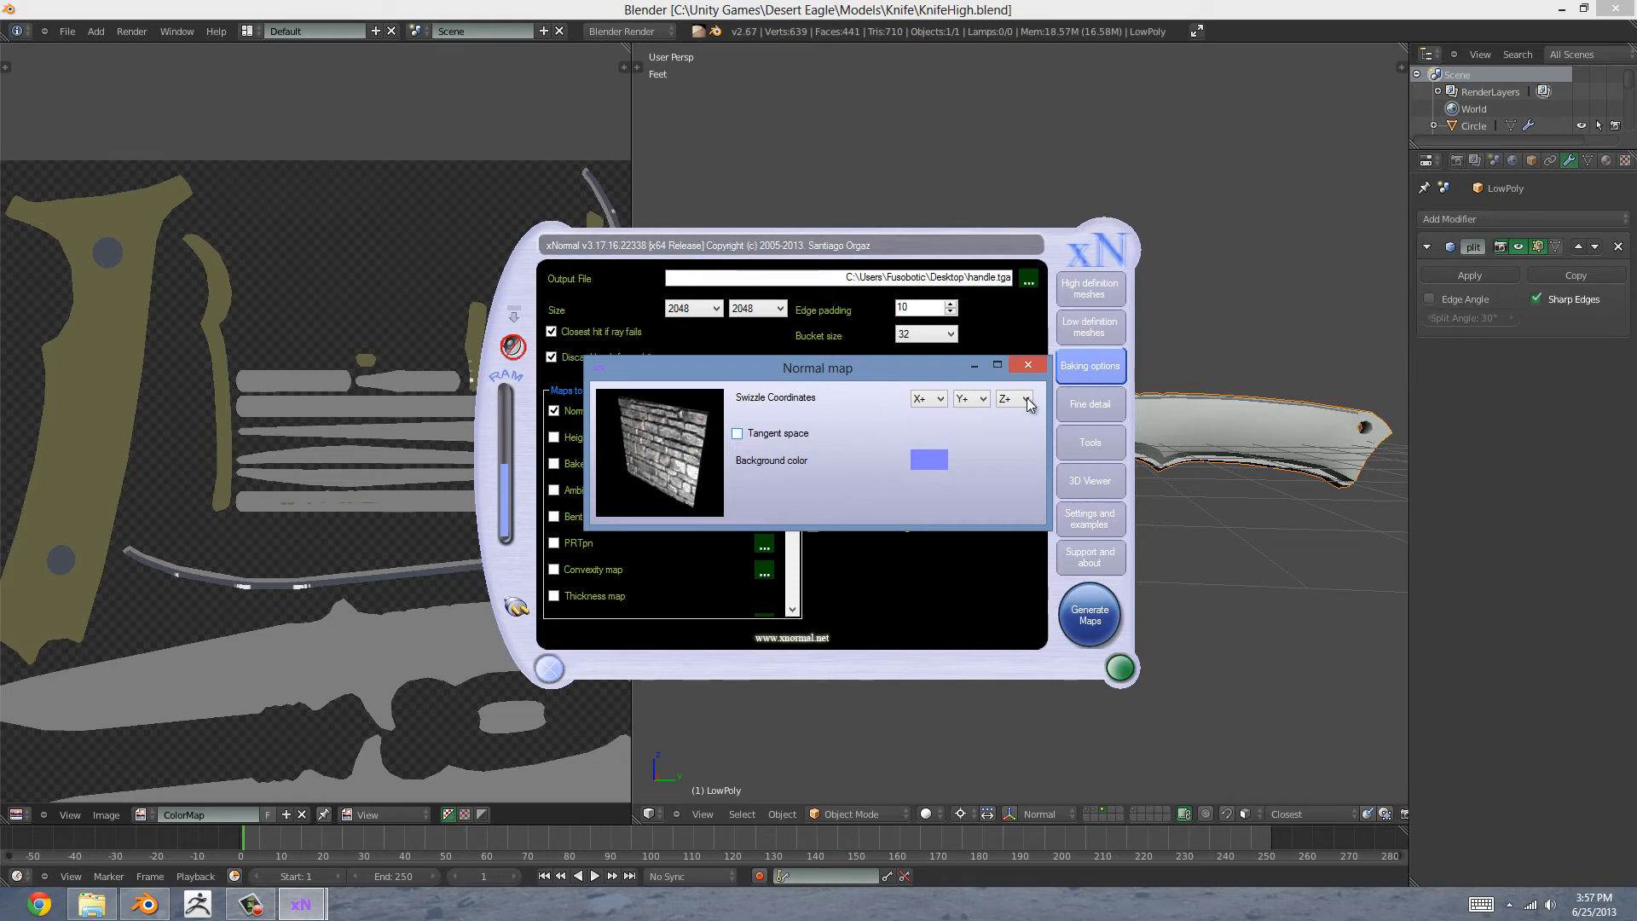
click(1027, 366)
Step: Set the bake output file to Knife as a TGA in the Knife project's Bake folder
click(1028, 280)
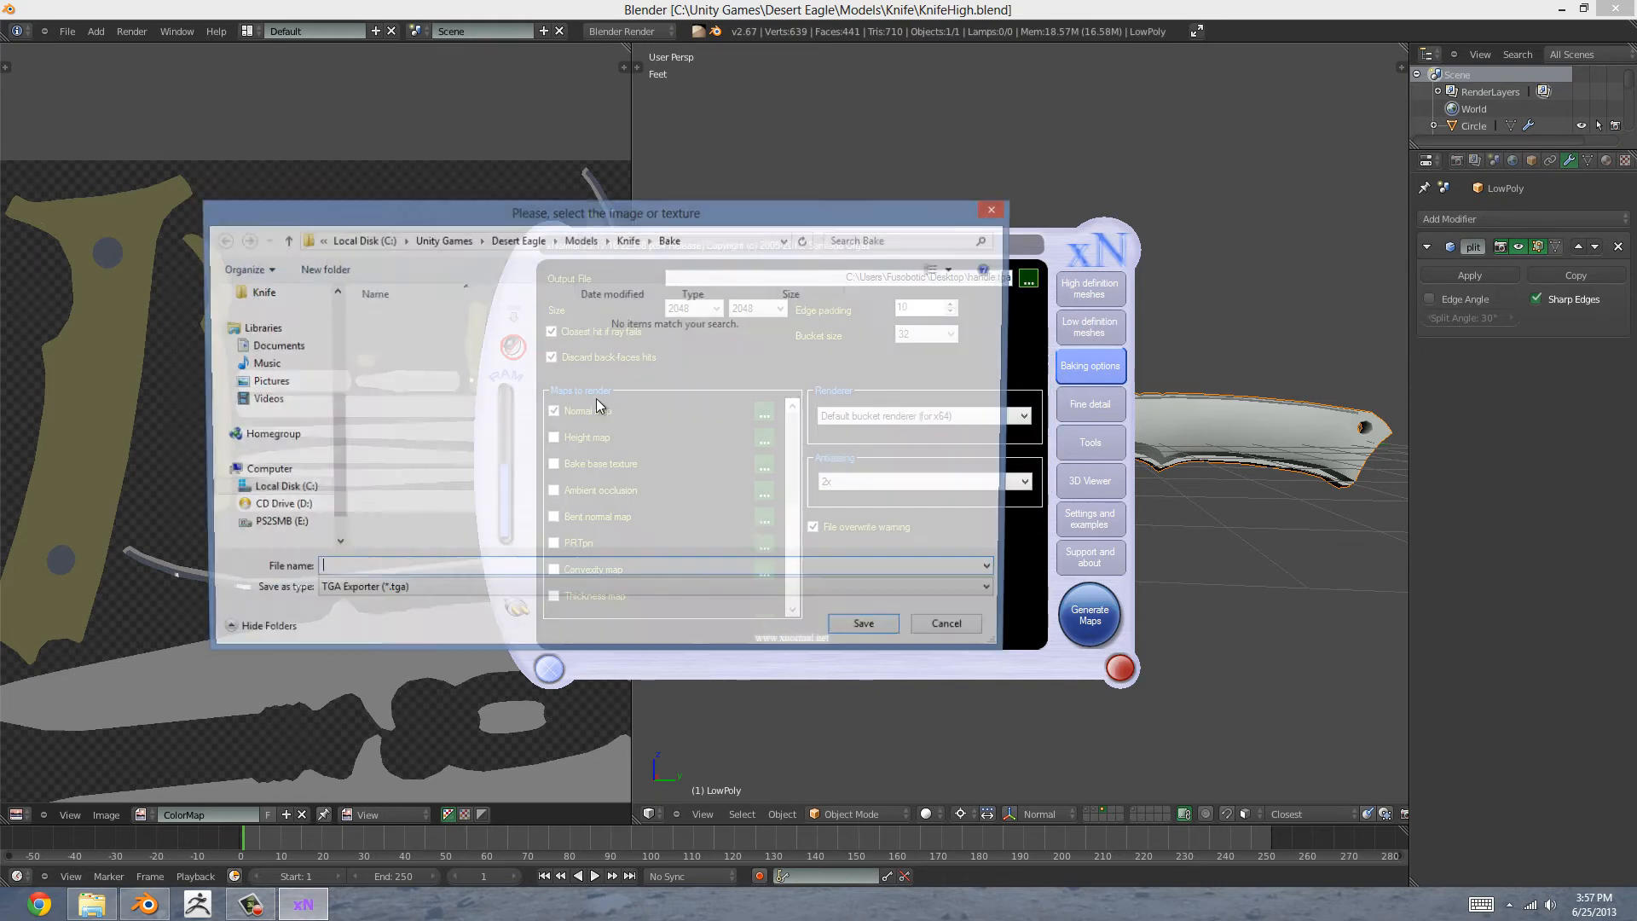
click(258, 292)
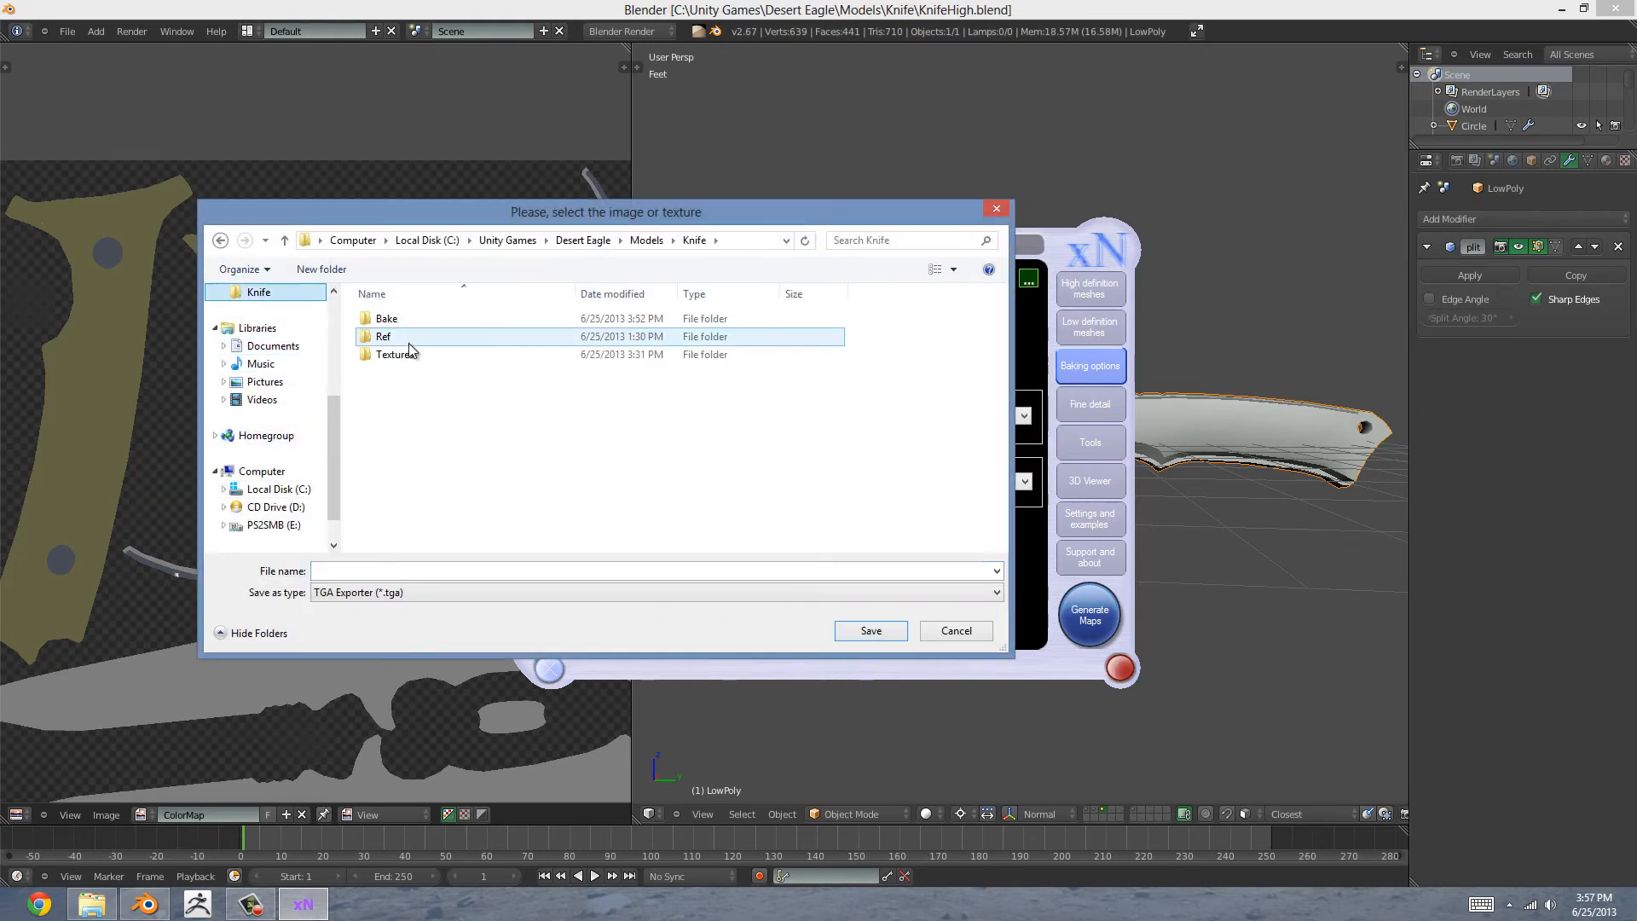
double_click(402, 321)
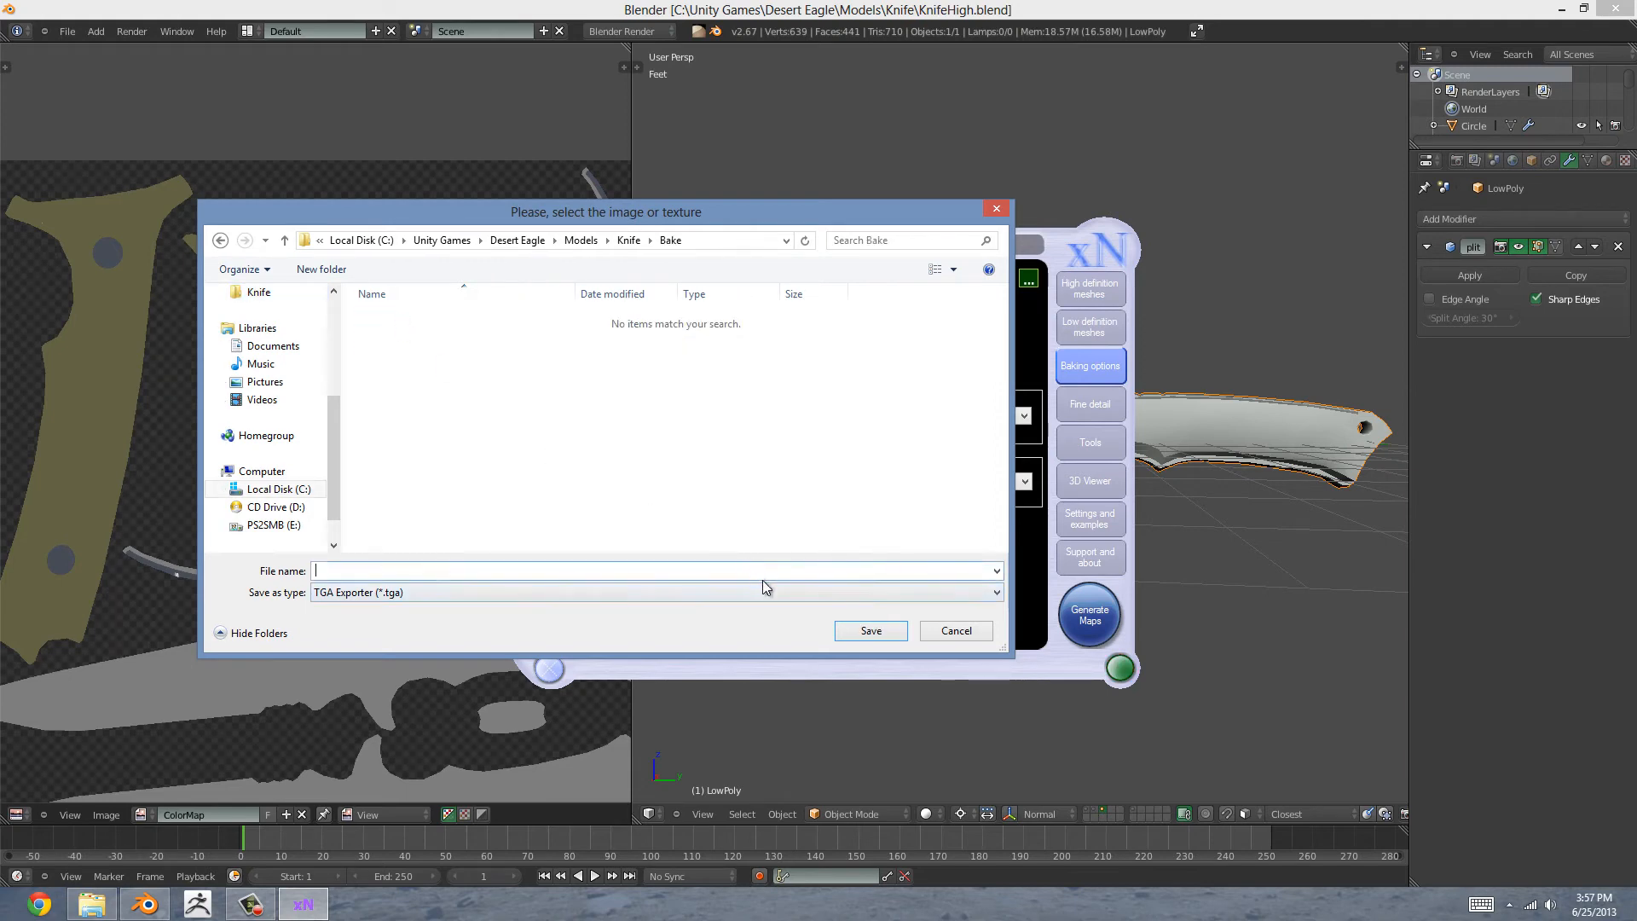
text(Knife)
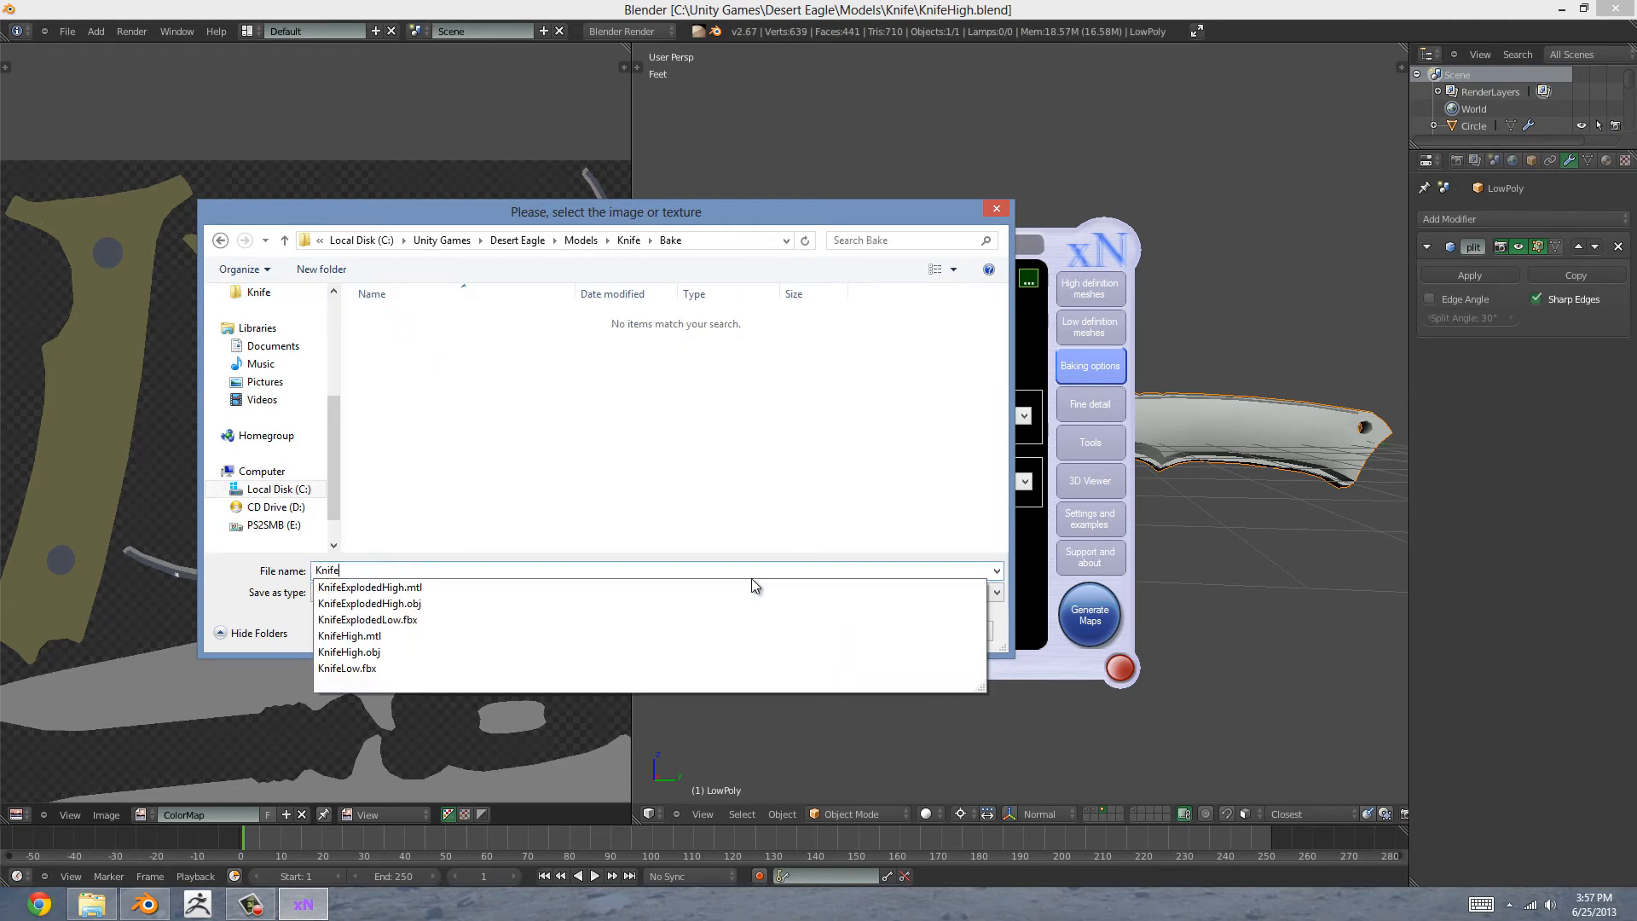
click(870, 530)
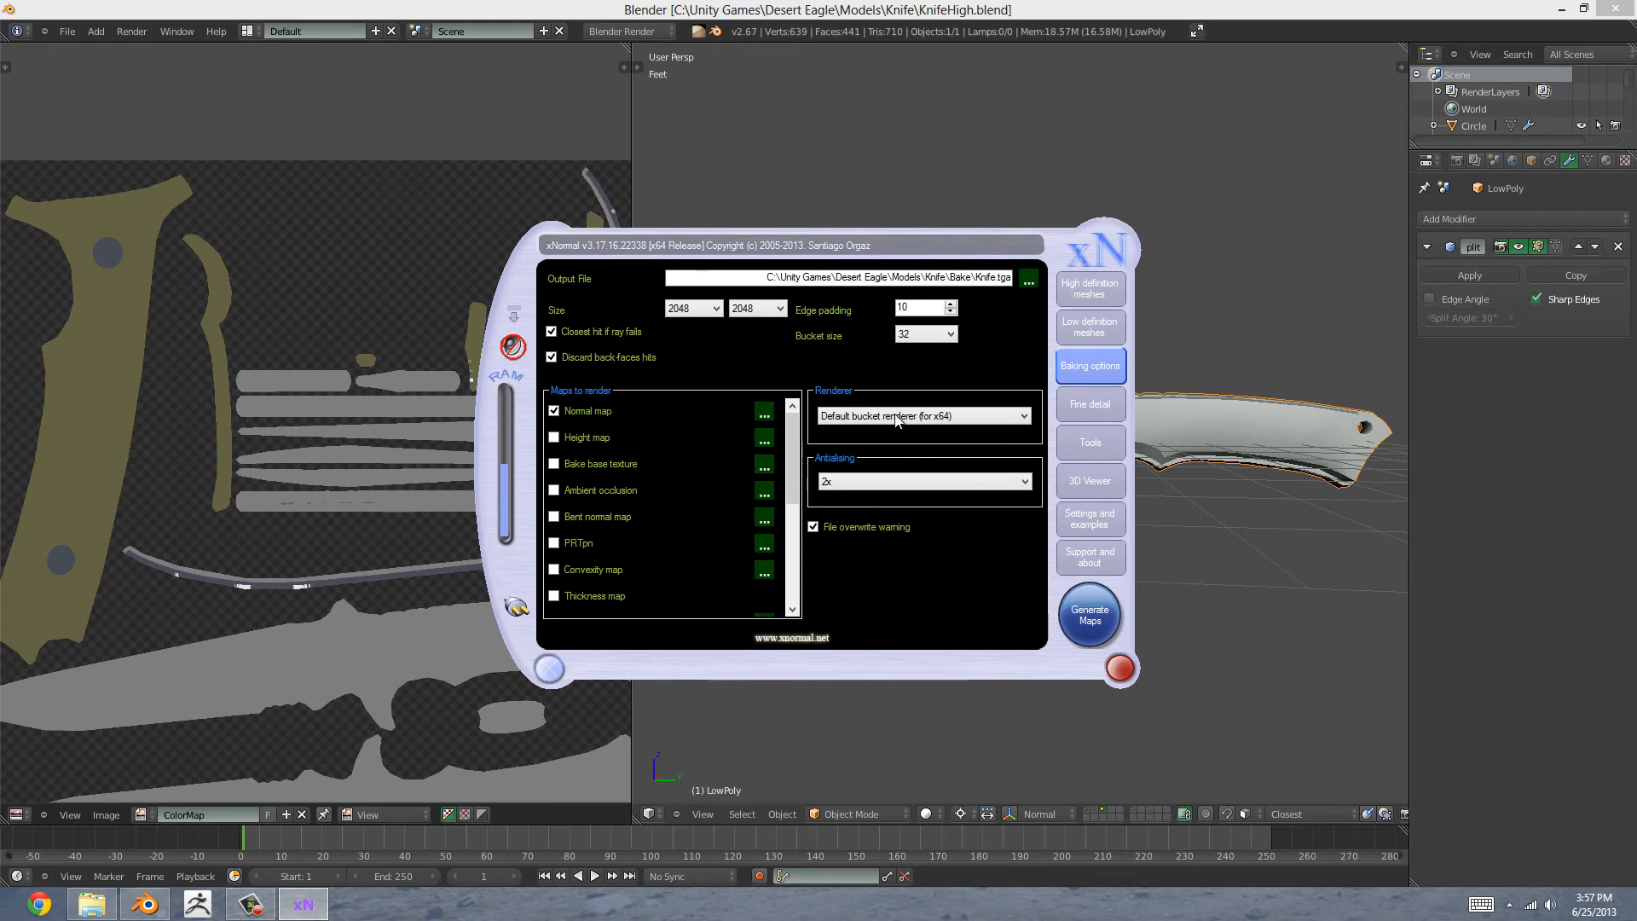
scroll(793, 463, down, 1)
scroll(793, 463, up, 1)
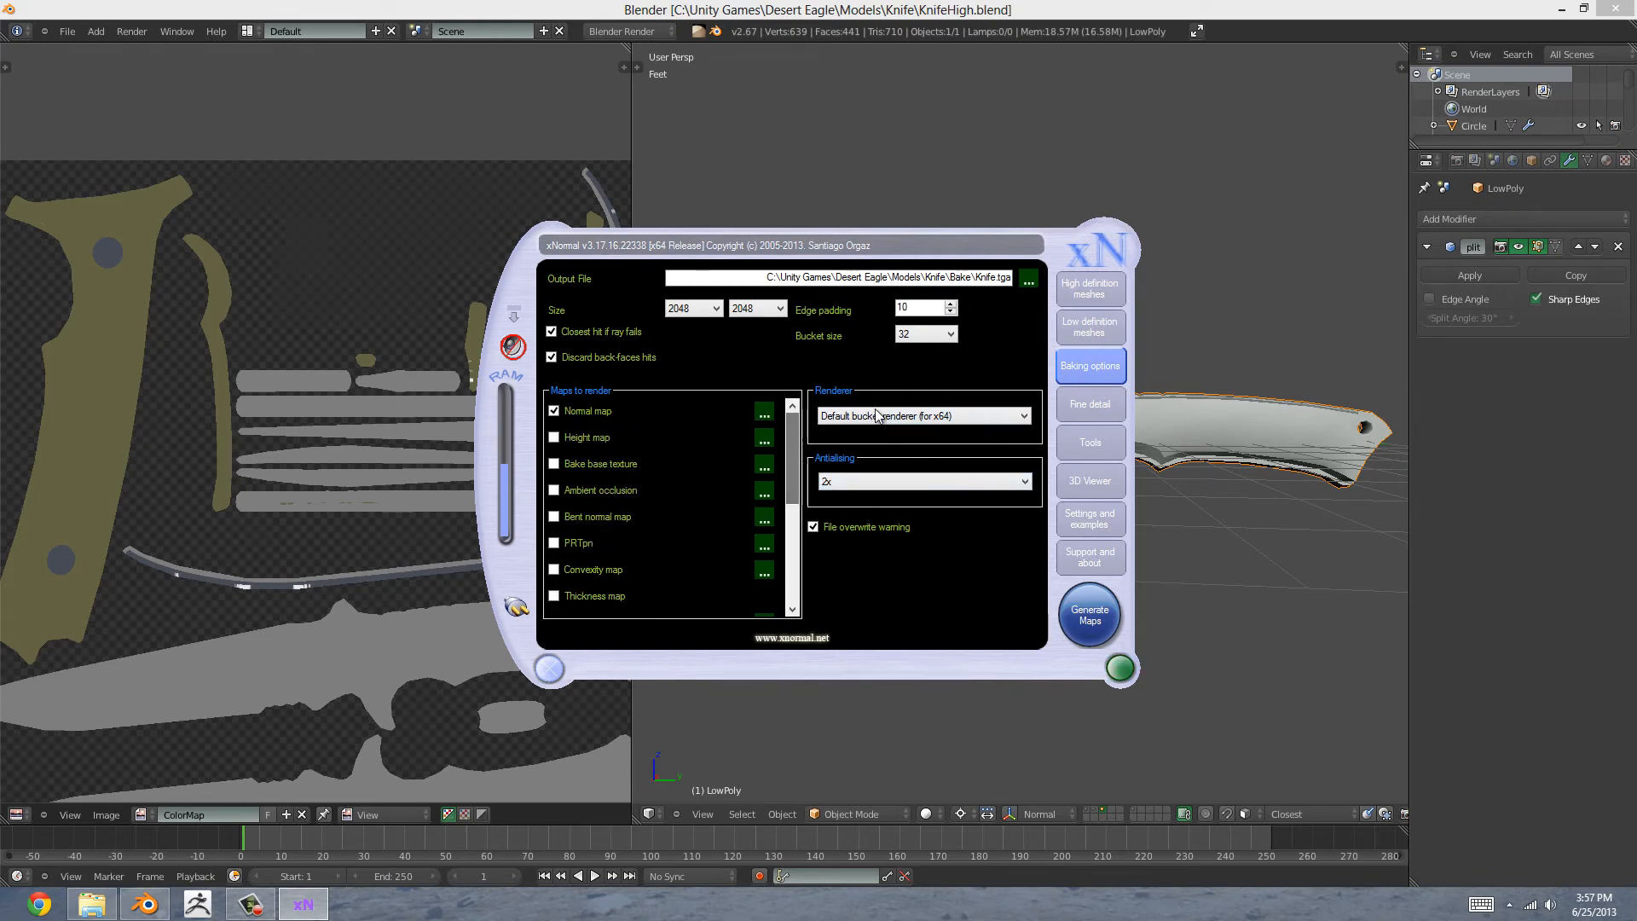
click(881, 415)
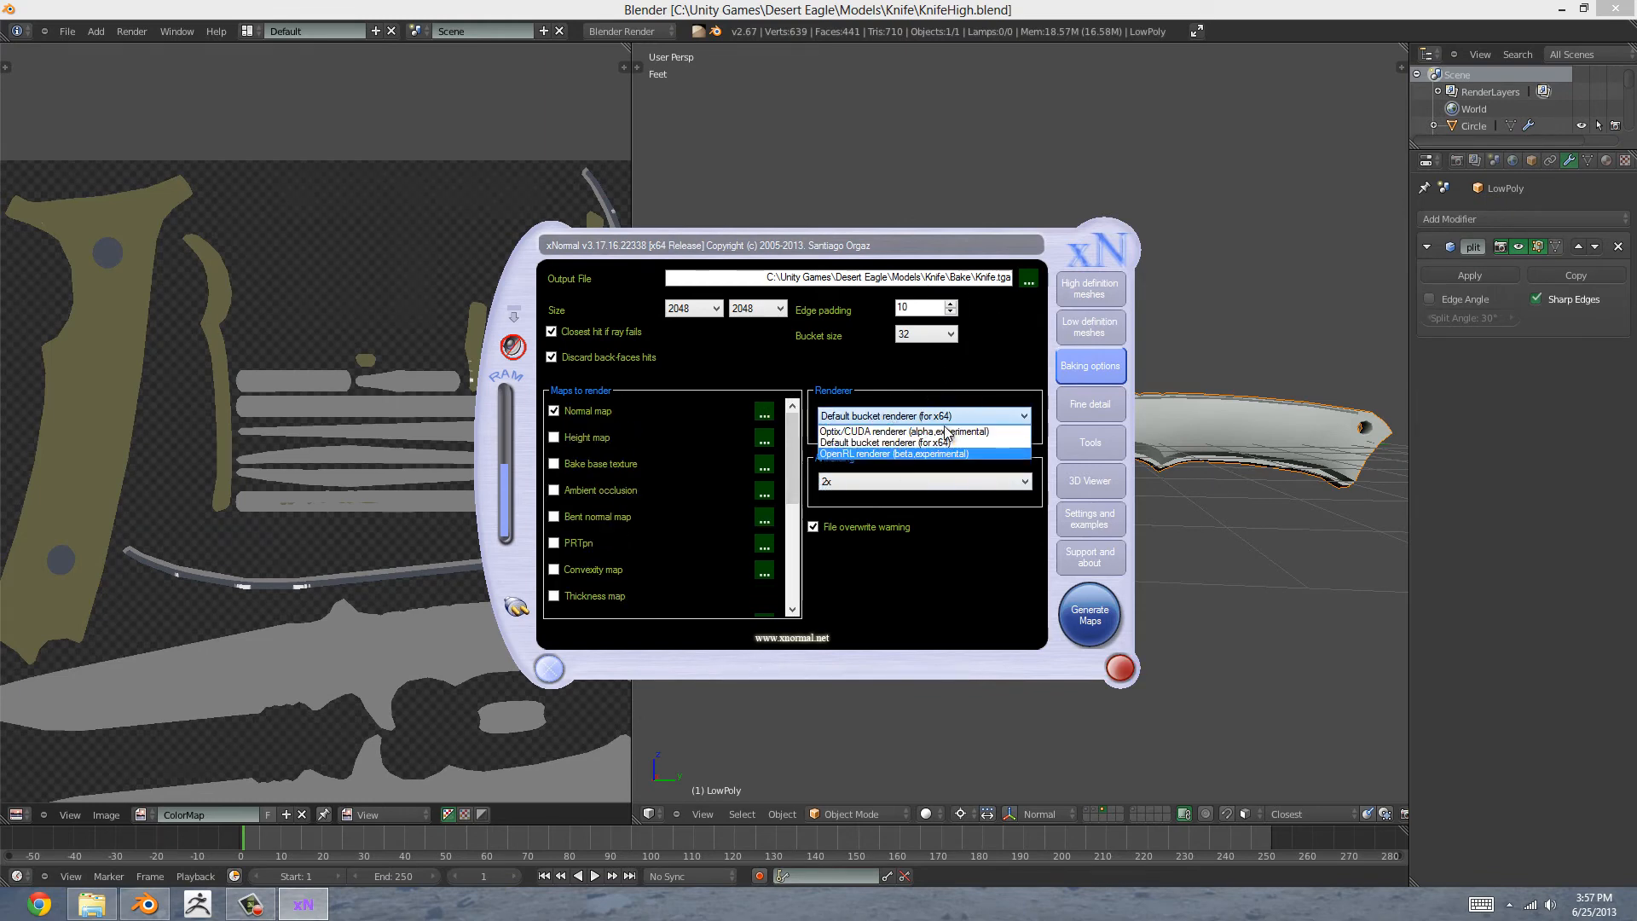
click(899, 417)
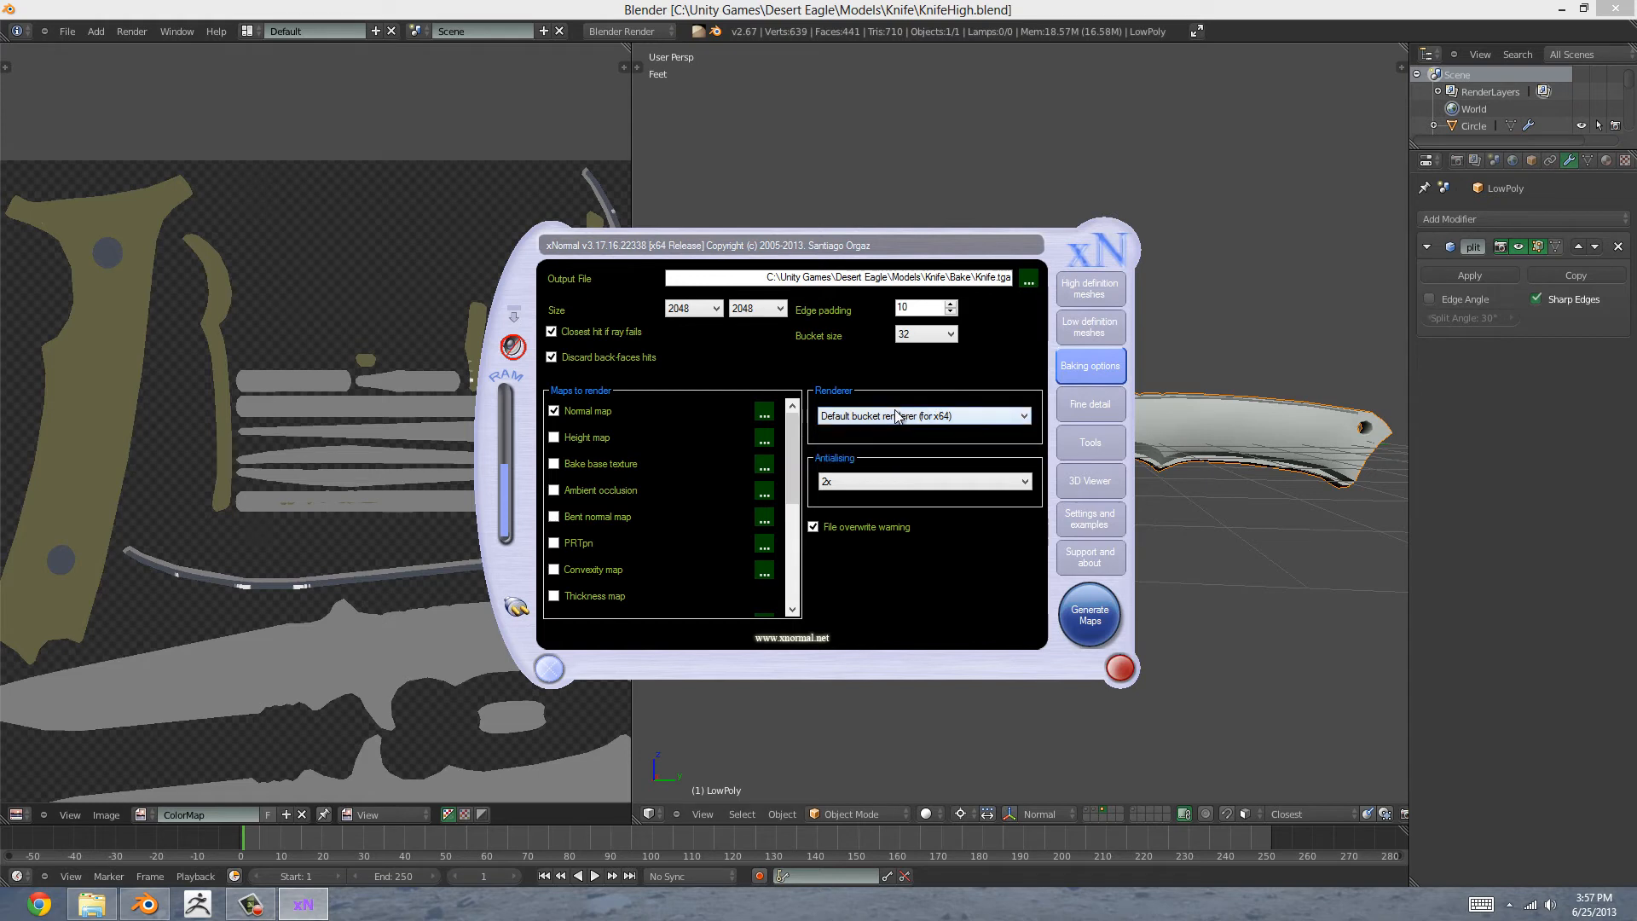
Step: Set the edge padding to 16 and generate the normal map
click(913, 311)
text(16)
mouse_move(792, 477)
mouse_down()
mouse_move(792, 558)
mouse_move(794, 468)
mouse_up()
click(1122, 613)
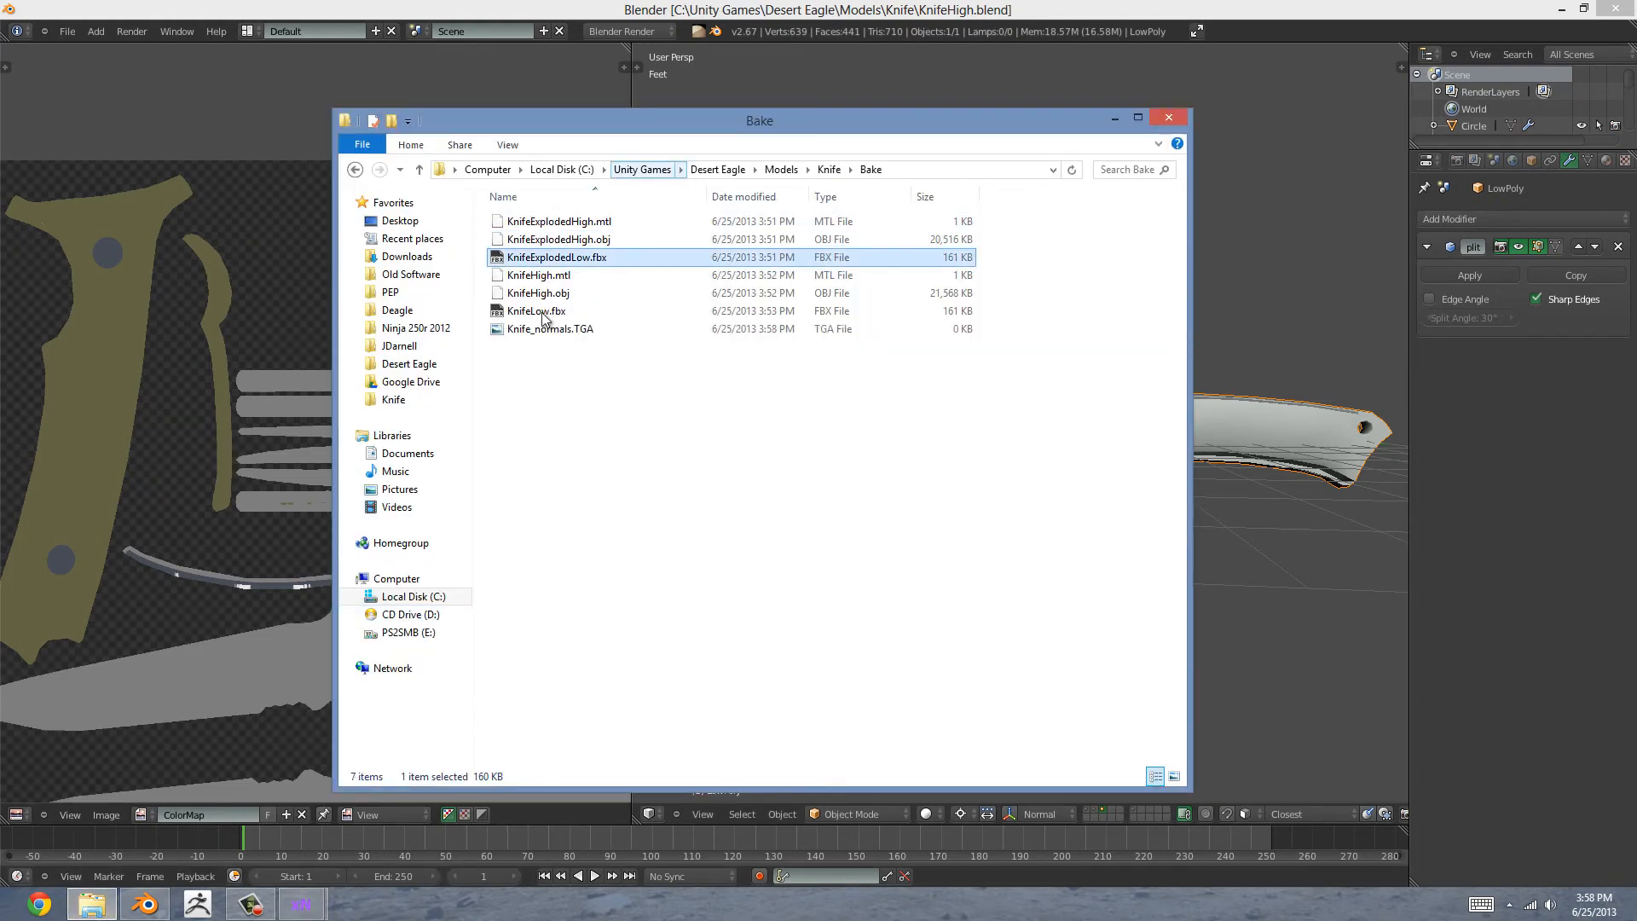
Step: Open Knife_normals.TGA from the Bake folder in XnView, inspect the small ring-shaped UV island up close, and return to xNormal
click(552, 222)
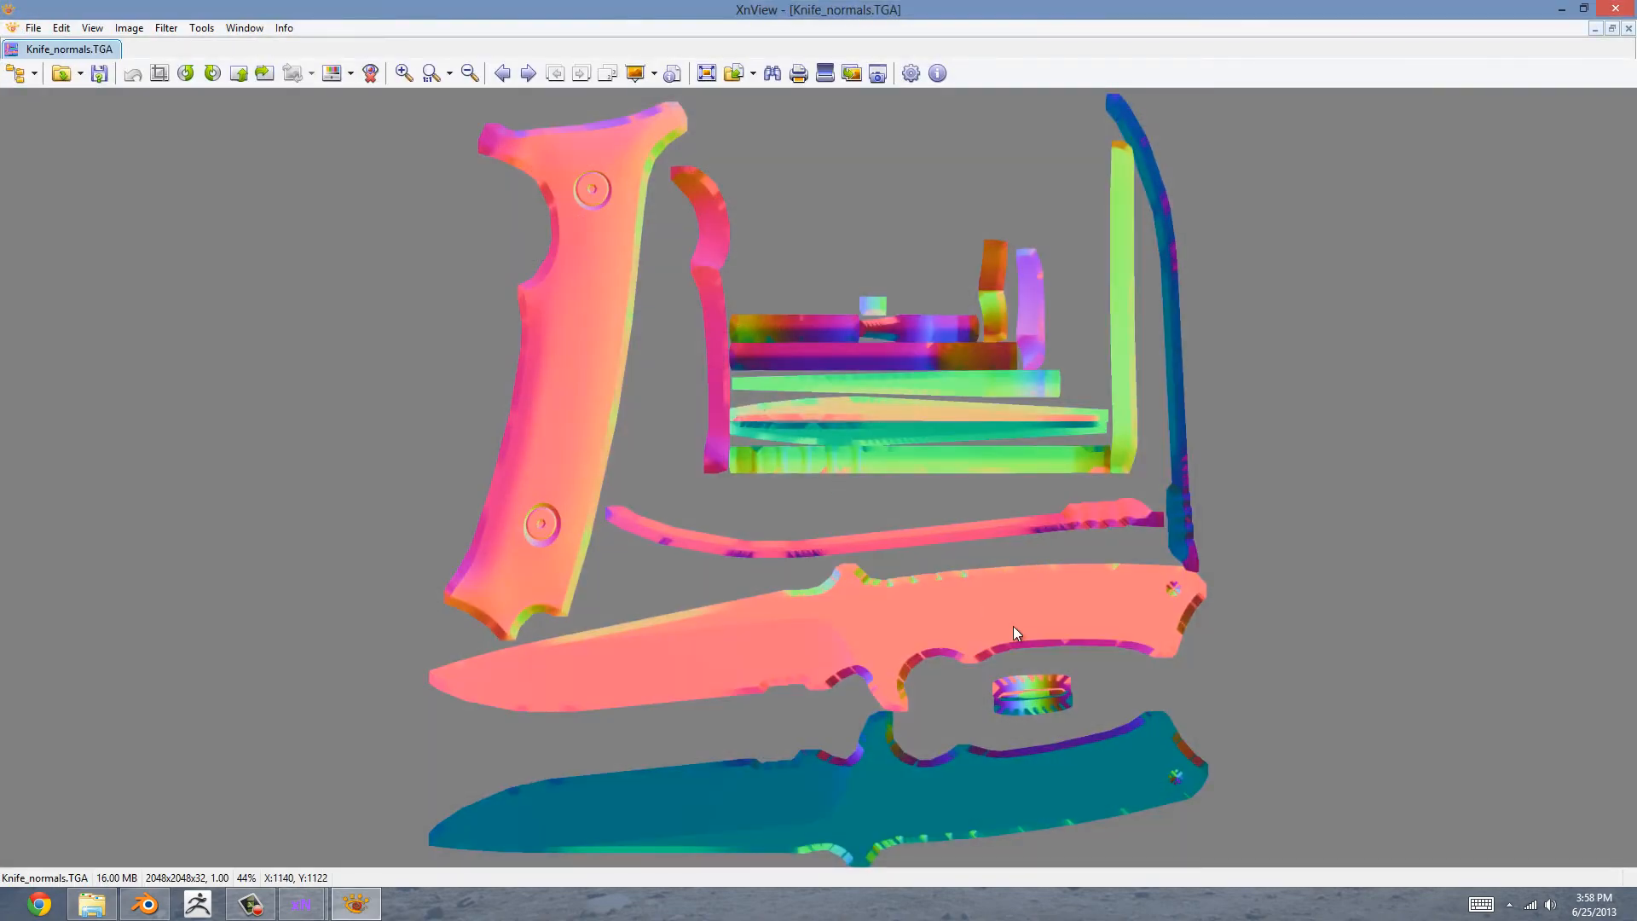
scroll(1013, 628, up, 3)
drag(1107, 724, 1044, 546)
scroll(1205, 537, up, 2)
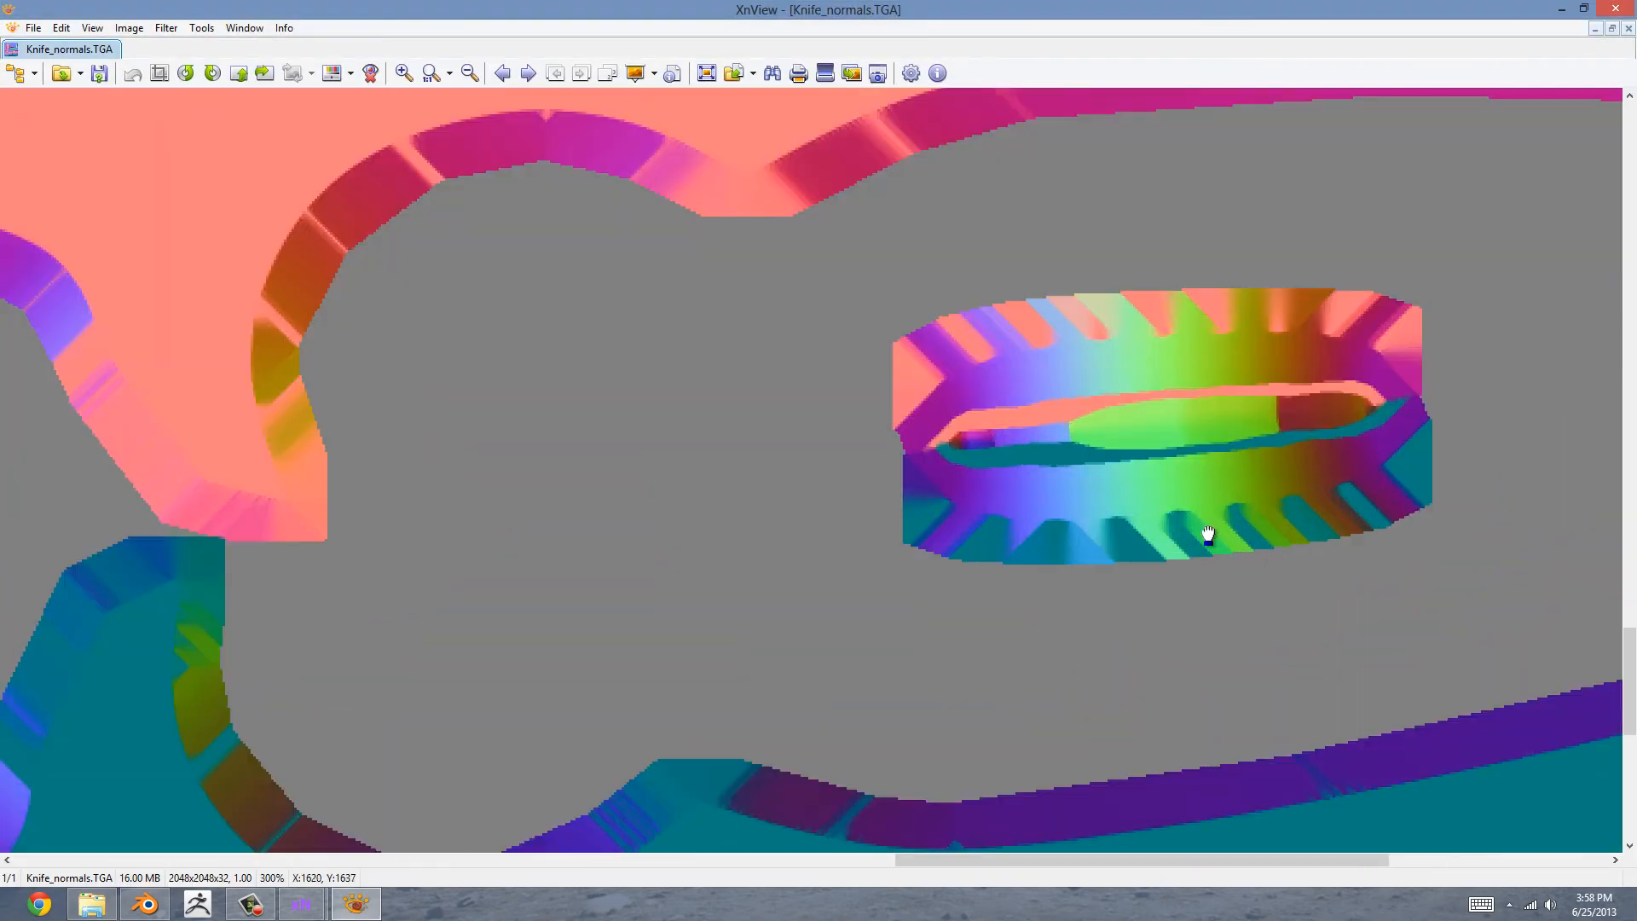
click(1613, 10)
mouse_move(1037, 123)
mouse_down()
mouse_move(975, 134)
mouse_move(1014, 140)
mouse_up()
click(1055, 133)
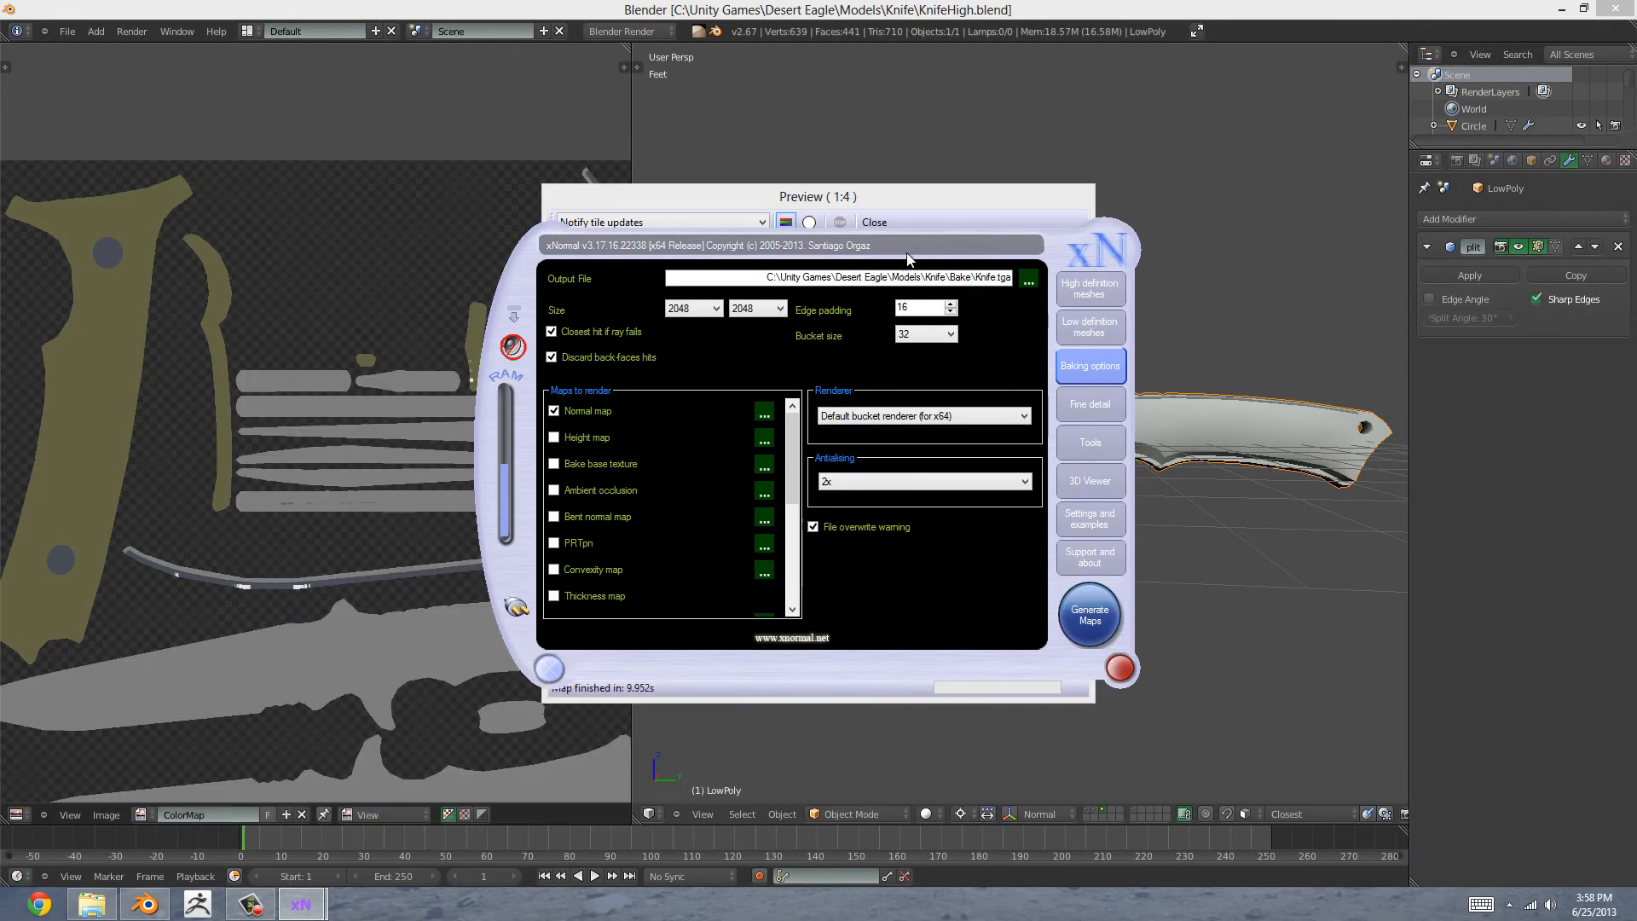
Step: Set the mesh scale of KnifeExplodedHigh.obj to 10 in the high definition meshes
click(1035, 288)
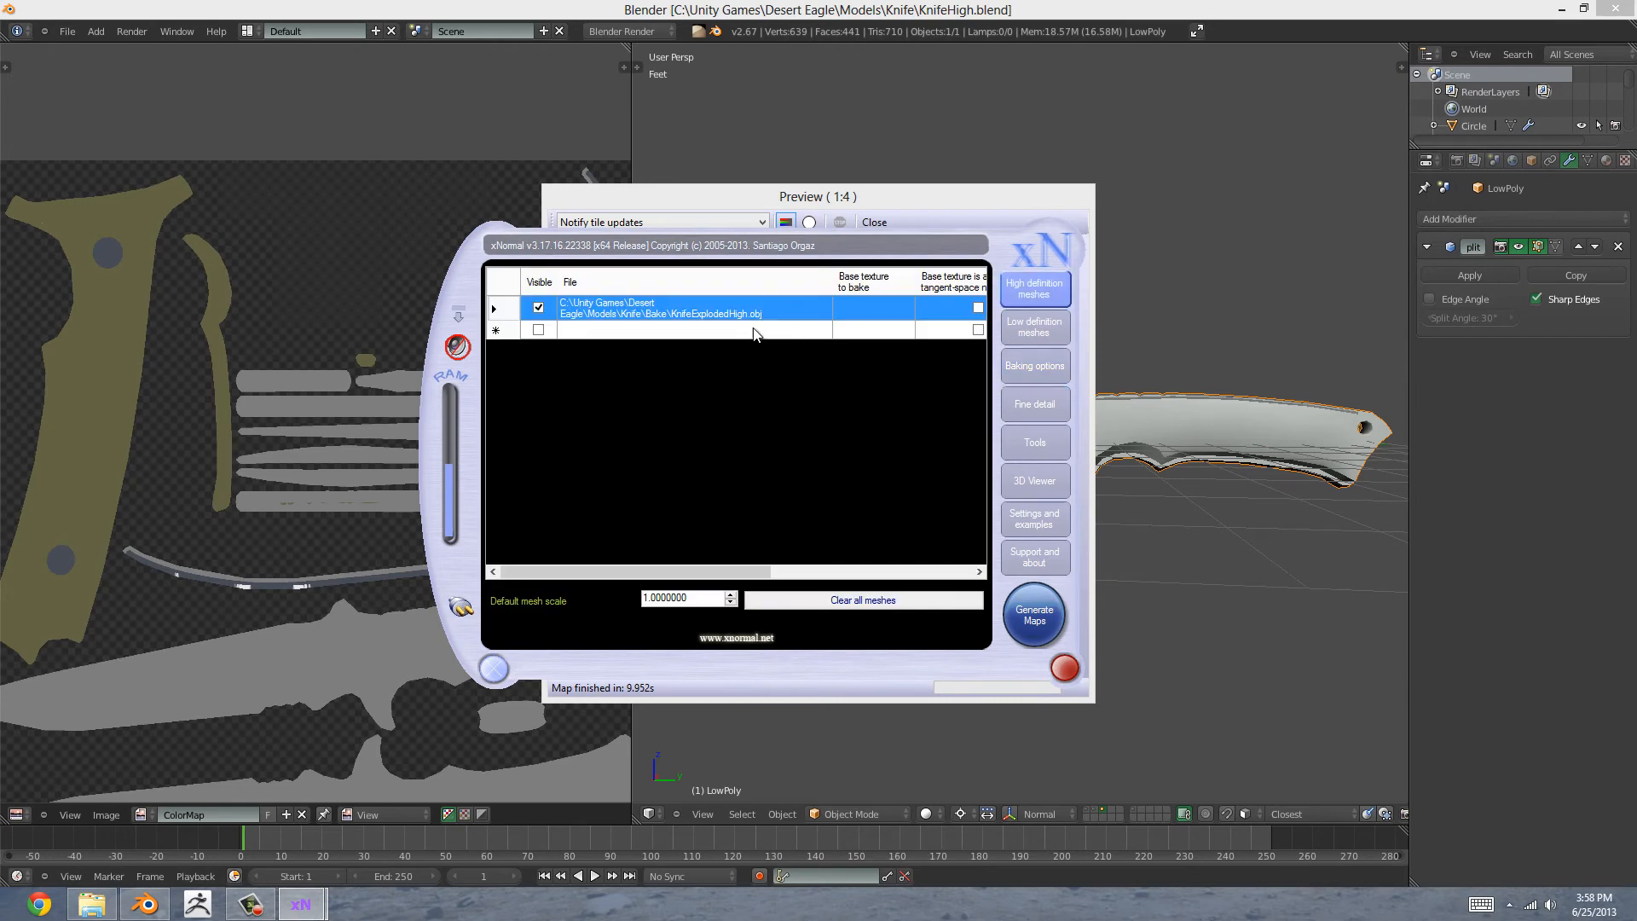
drag(718, 572, 871, 571)
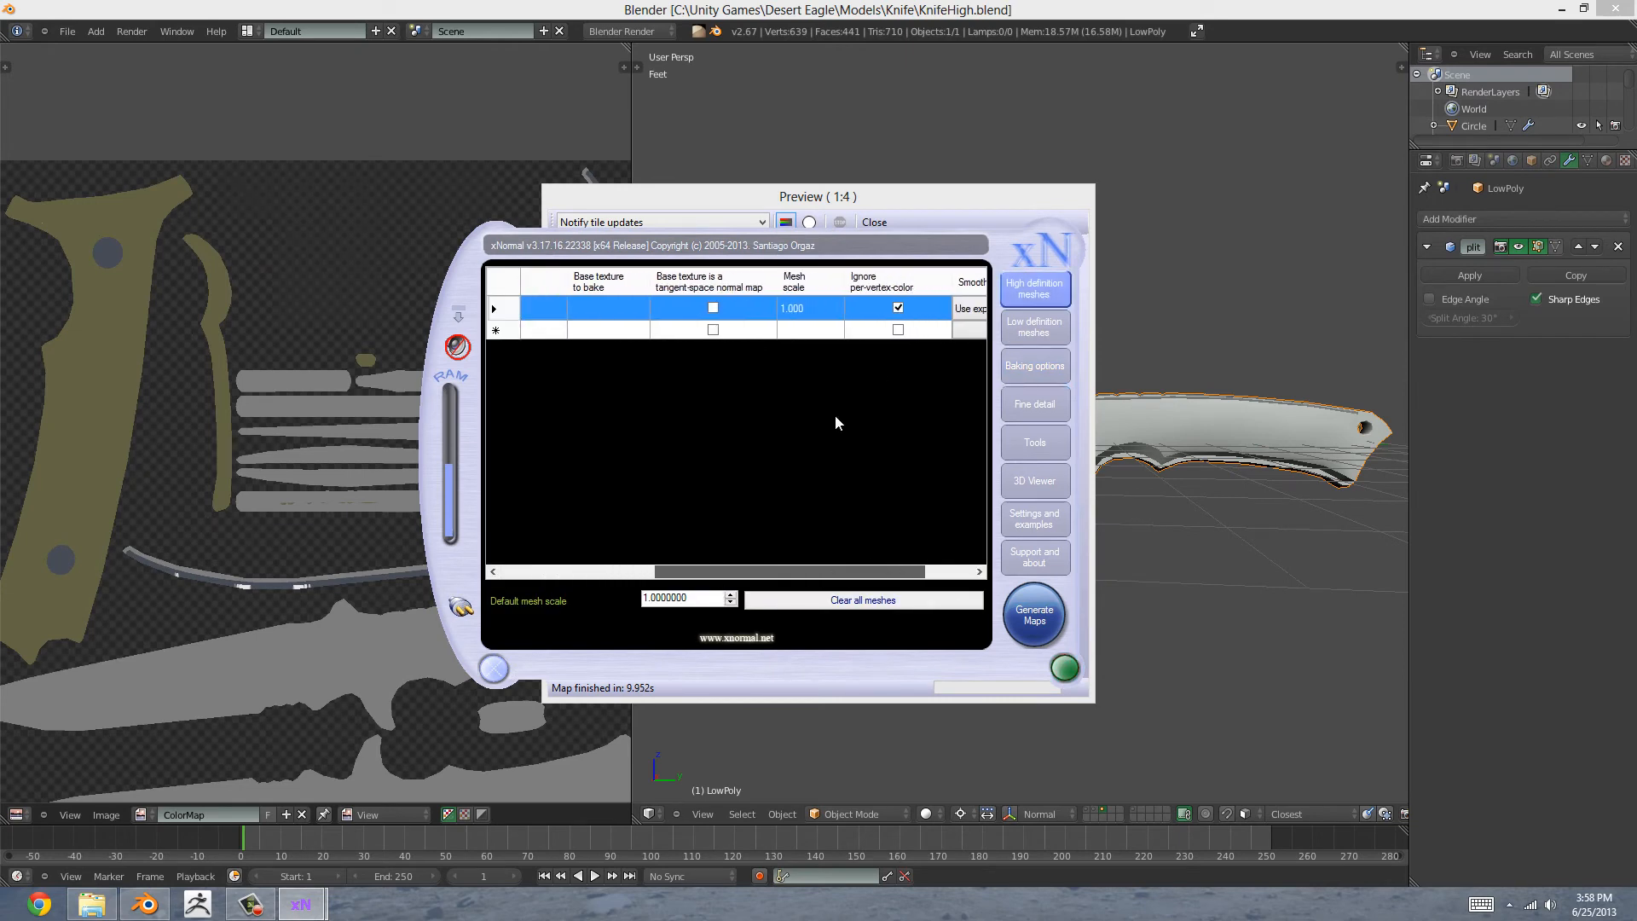
double_click(806, 307)
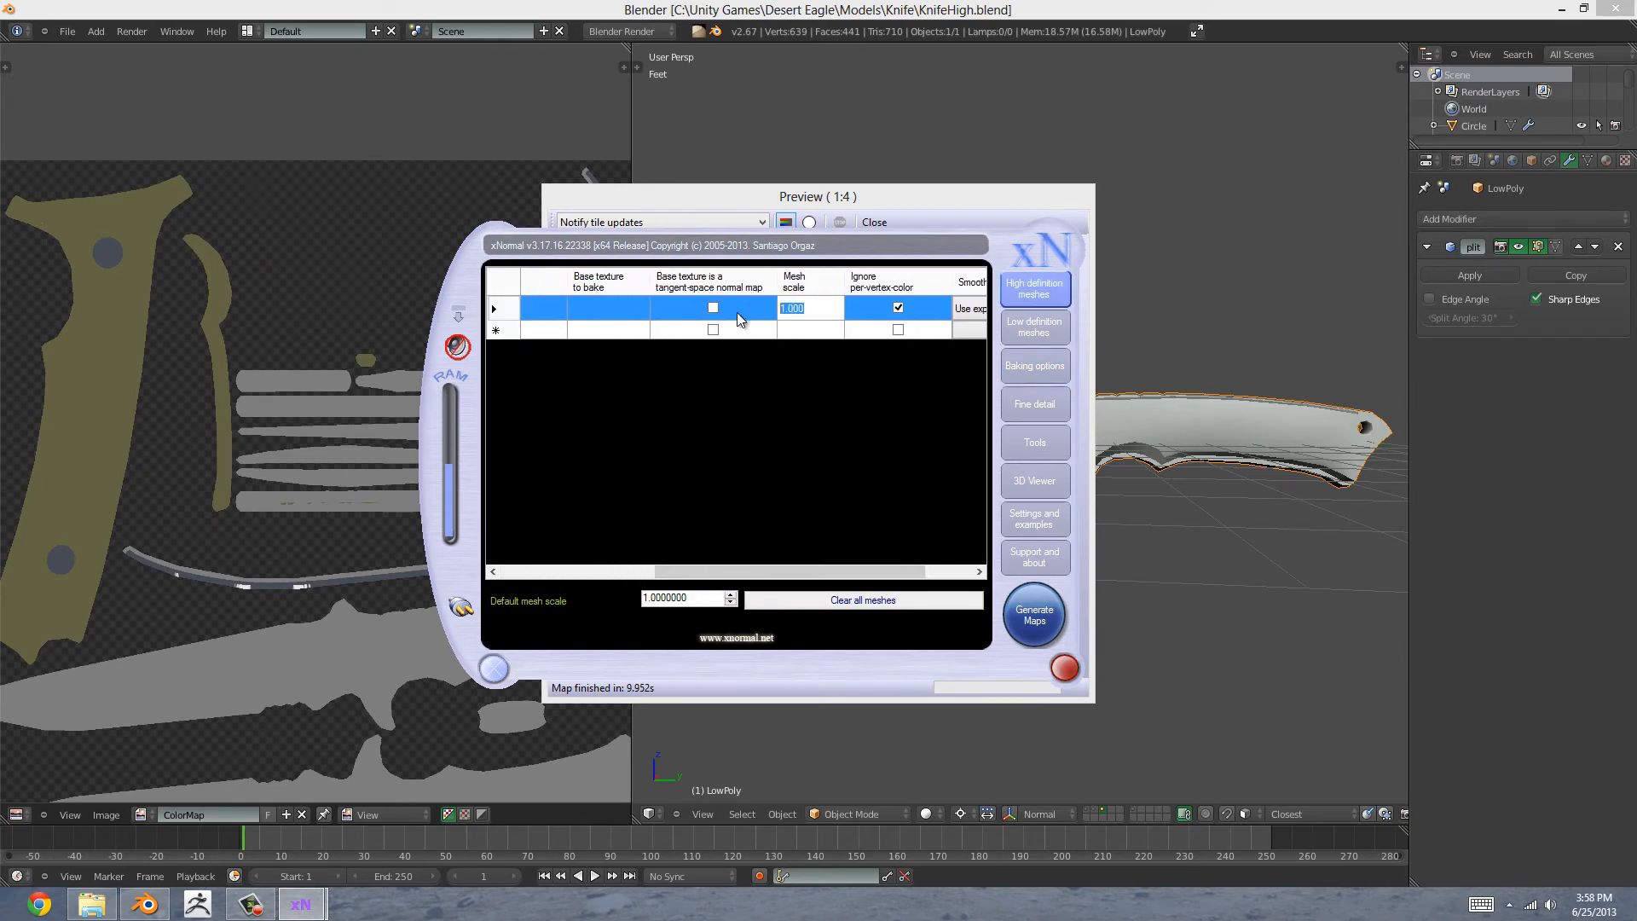
text(10)
key(Return)
Step: Set the mesh scale of KnifeExplodedLow.fbx to 10 in the low definition meshes
click(1034, 327)
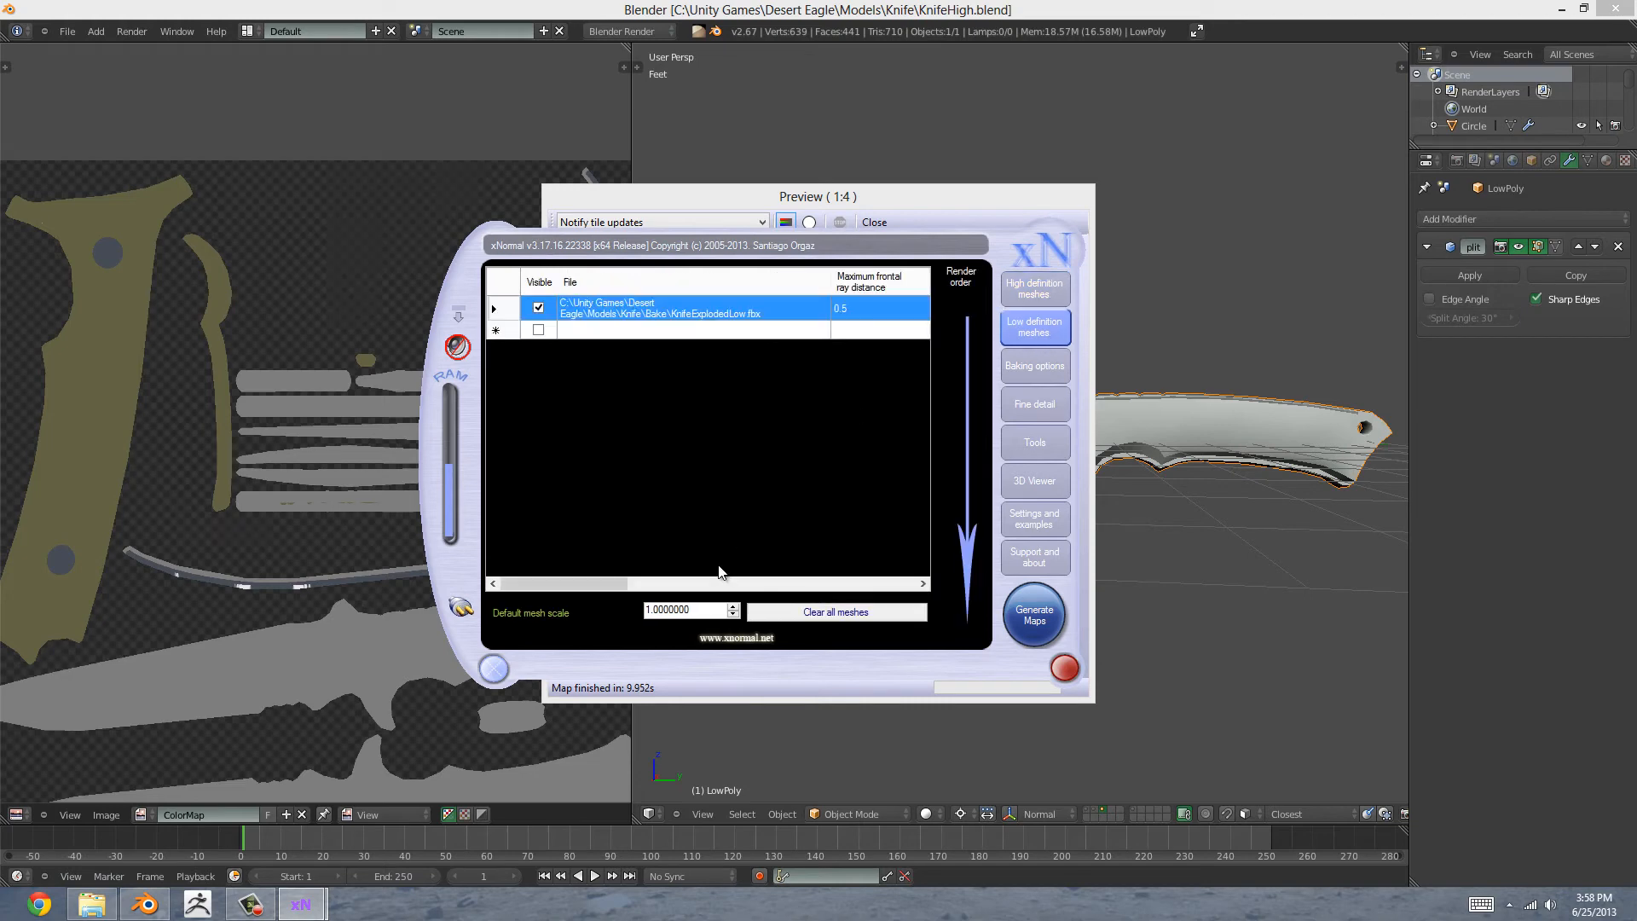
drag(596, 580, 872, 583)
double_click(695, 308)
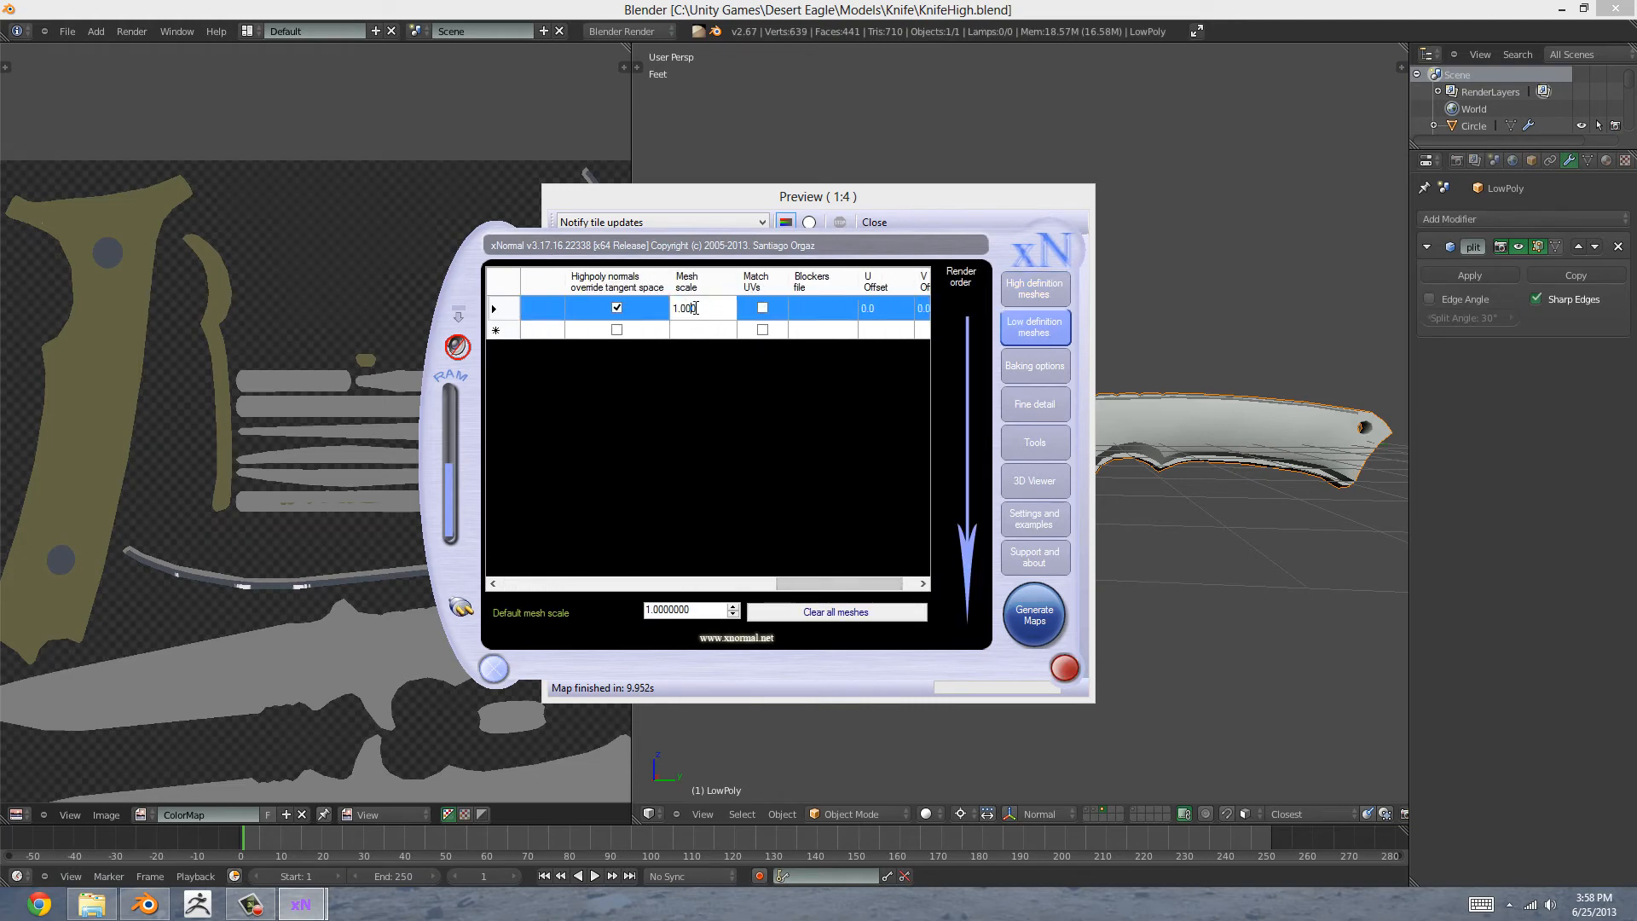
text(10)
key(Return)
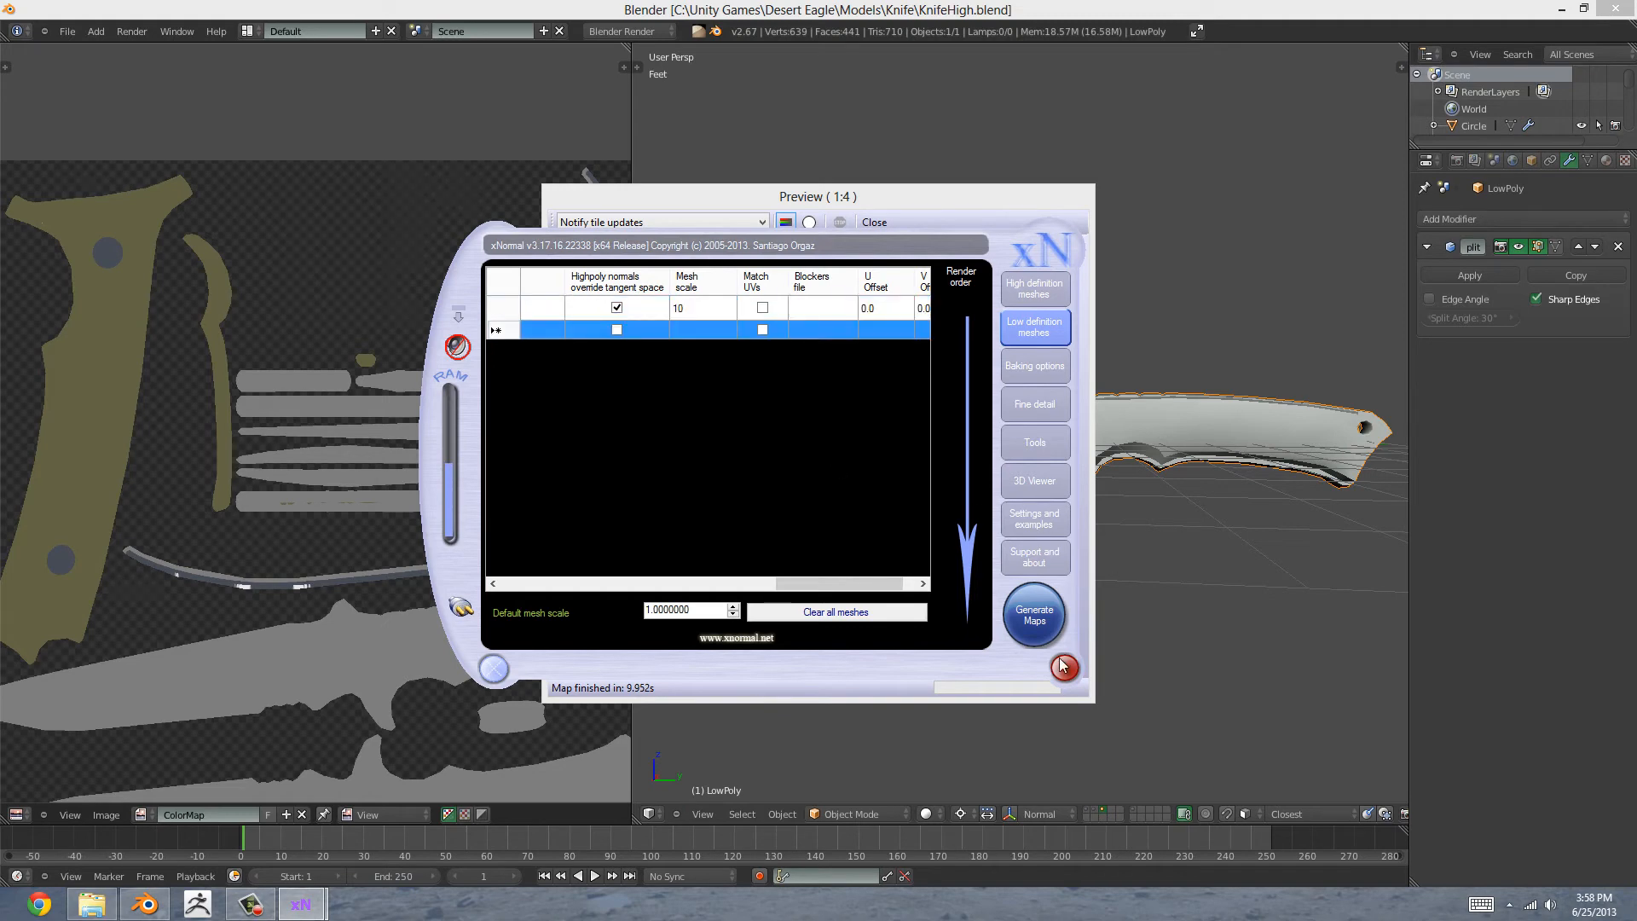
Step: Generate the normal map again, overwriting Knife_normals.TGA, and close its preview after checking the bake
click(1035, 614)
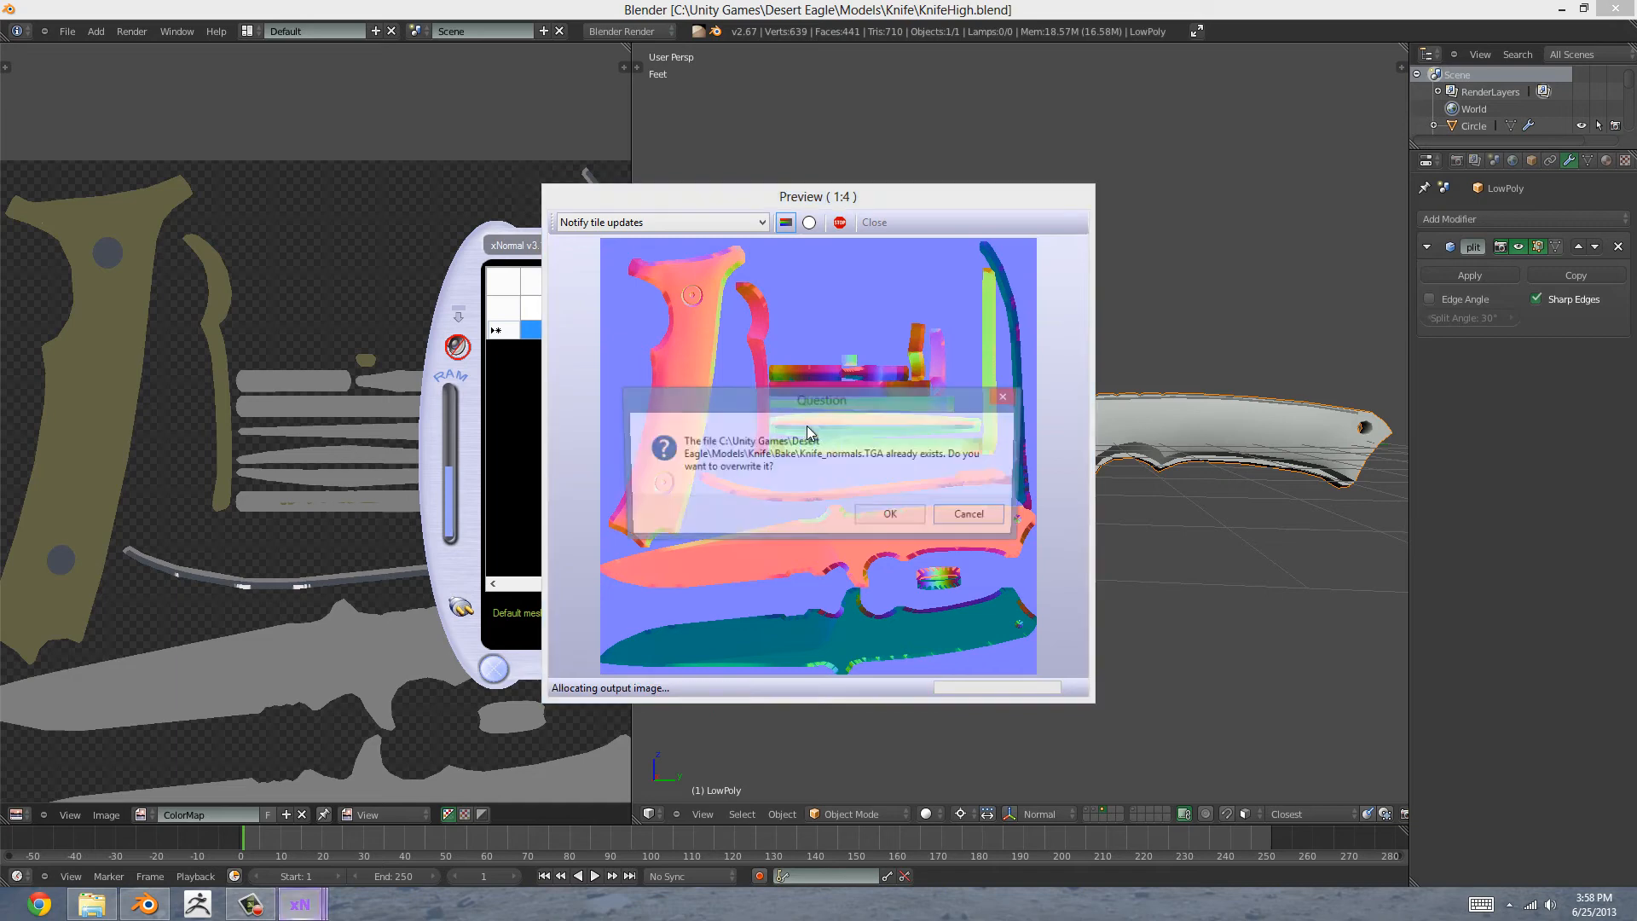
click(891, 517)
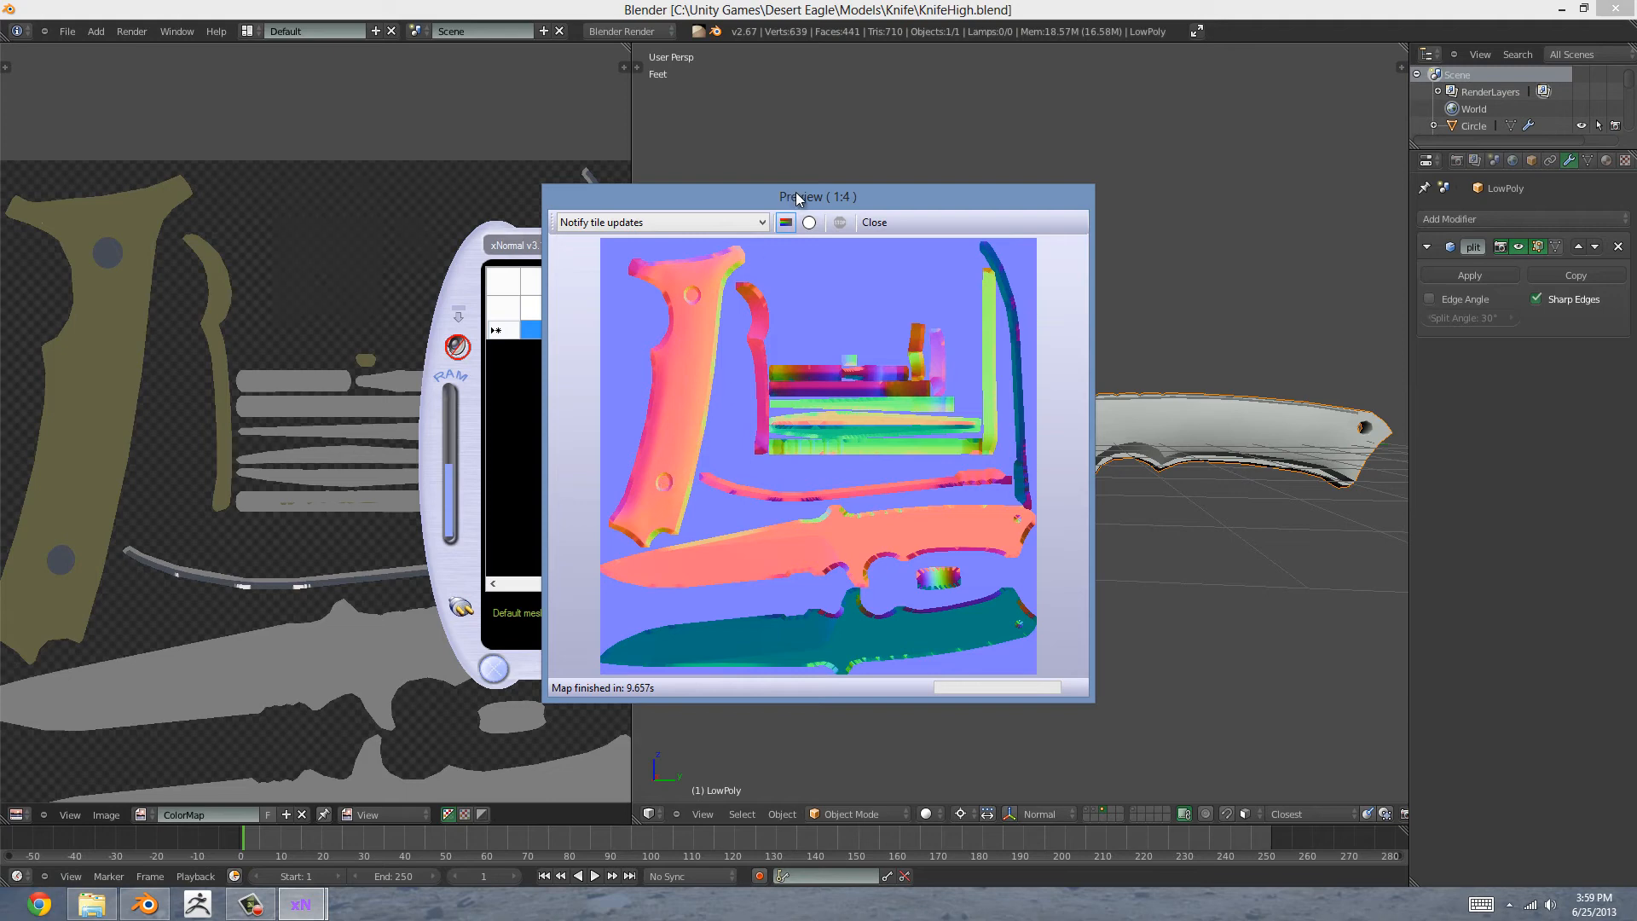
drag(799, 199, 964, 209)
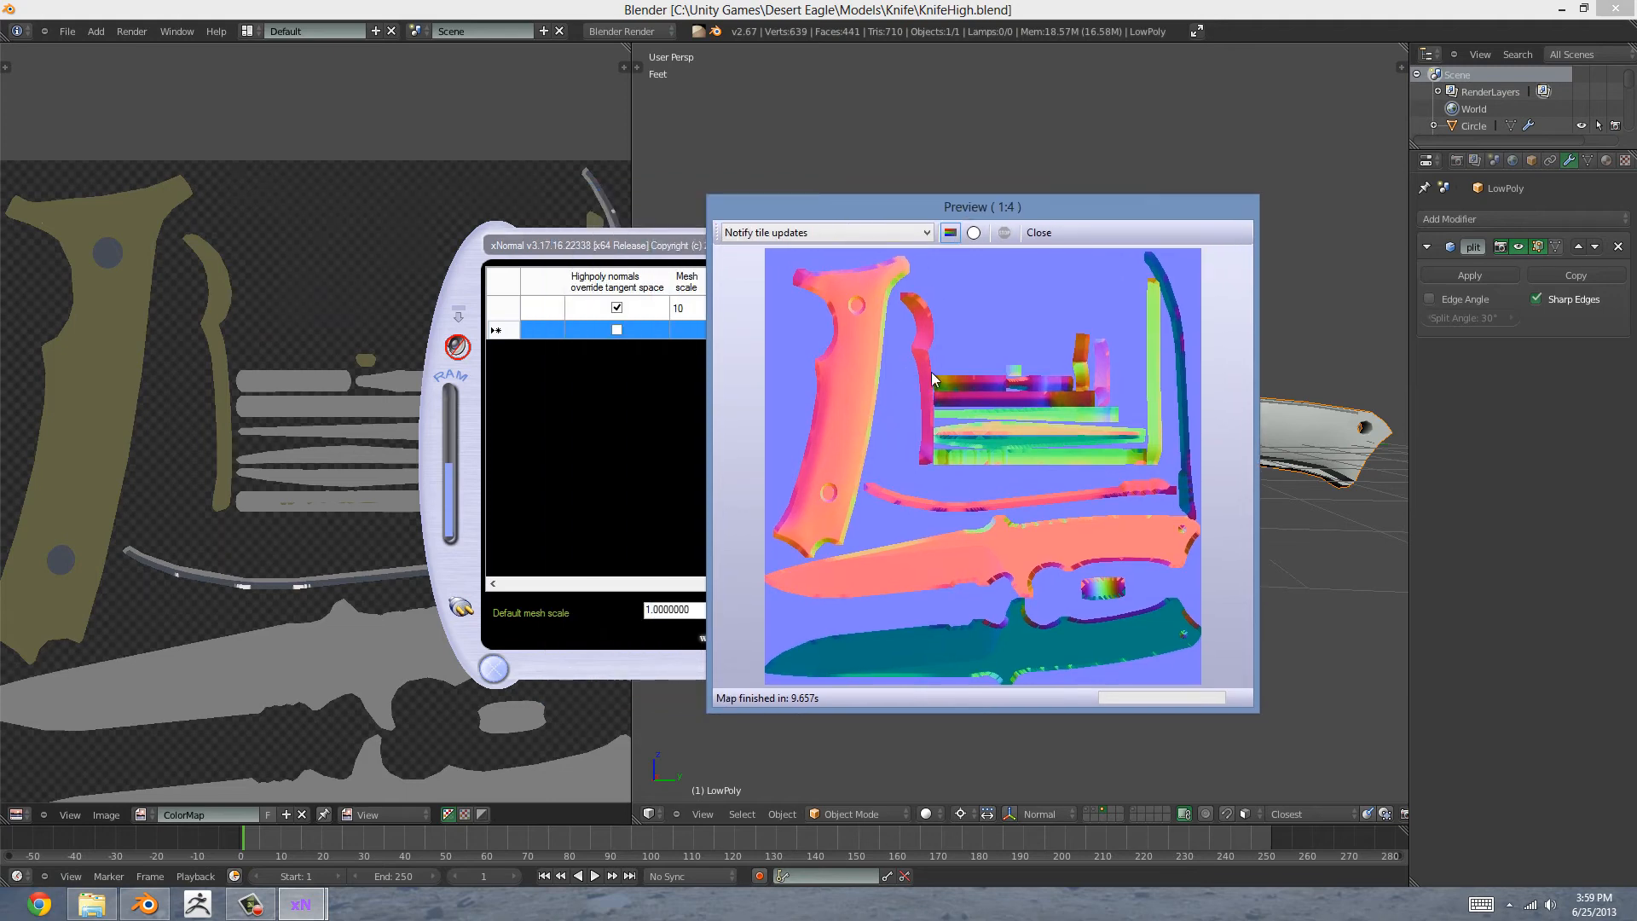
click(1039, 233)
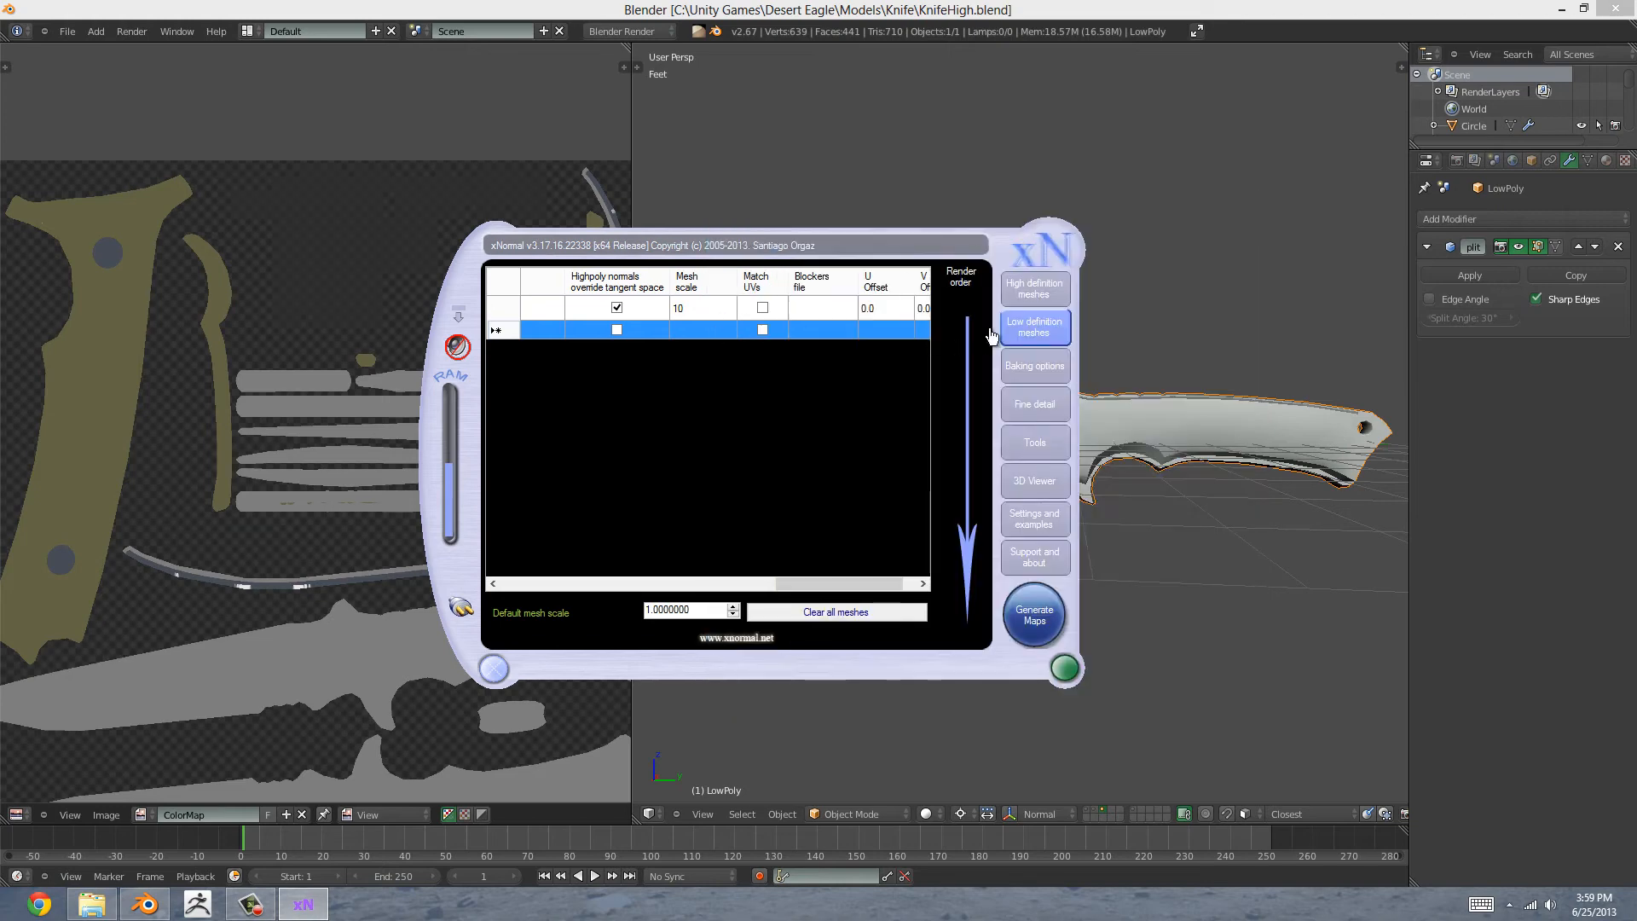
Step: Set the mesh scale to 1 for both KnifeExplodedLow.fbx and KnifeExplodedHigh.obj
click(688, 308)
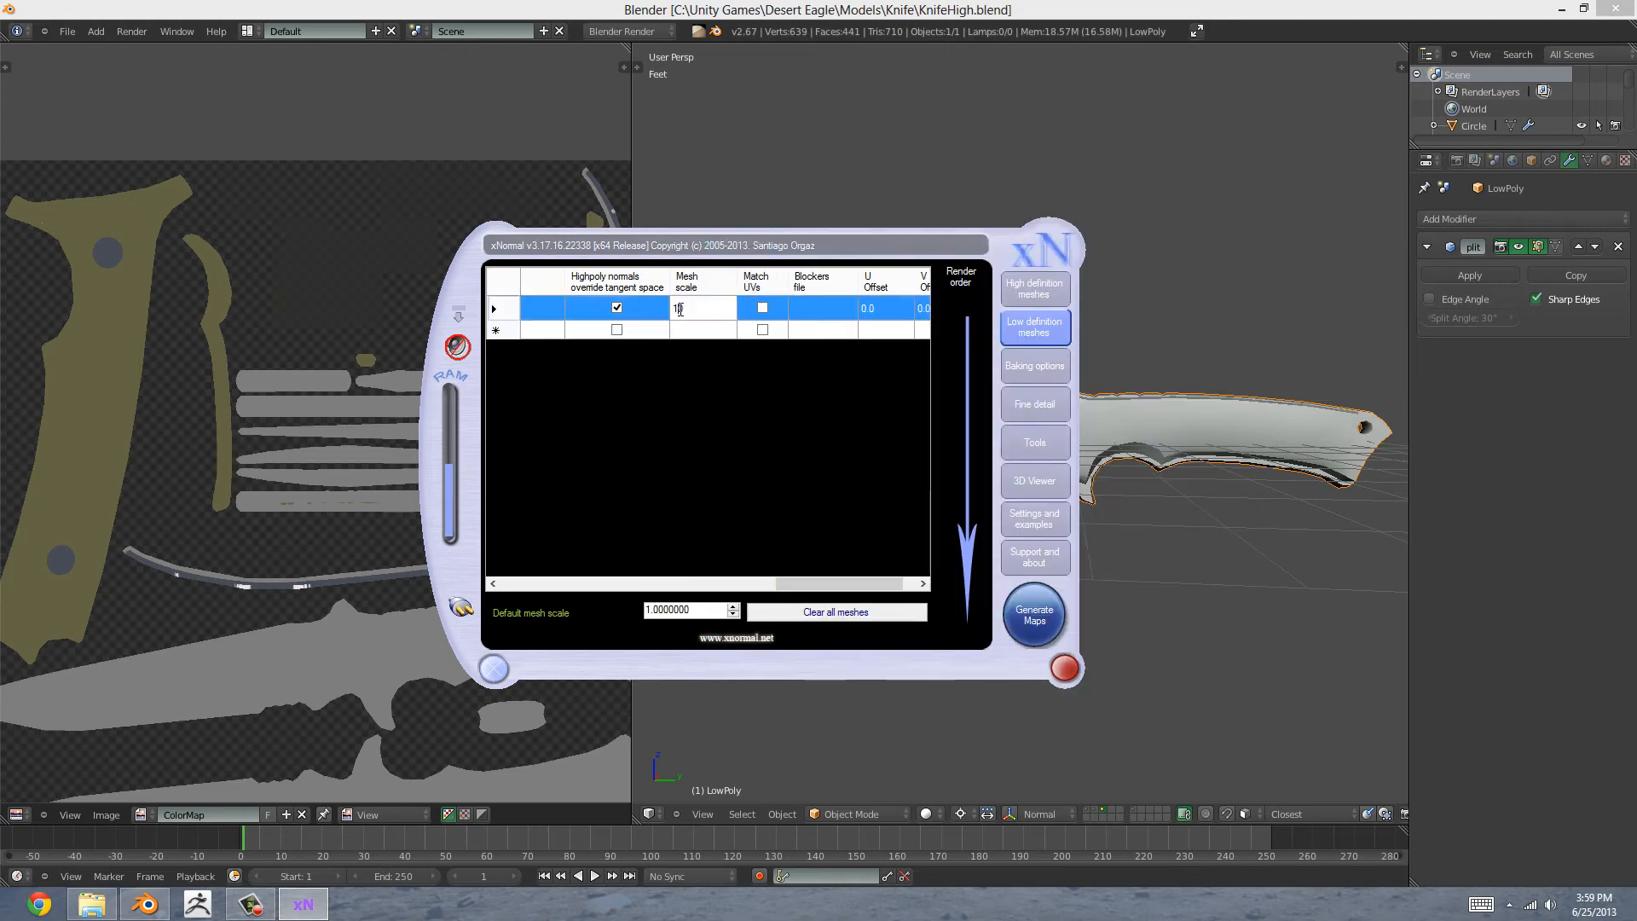
click(1034, 288)
click(791, 307)
text(1)
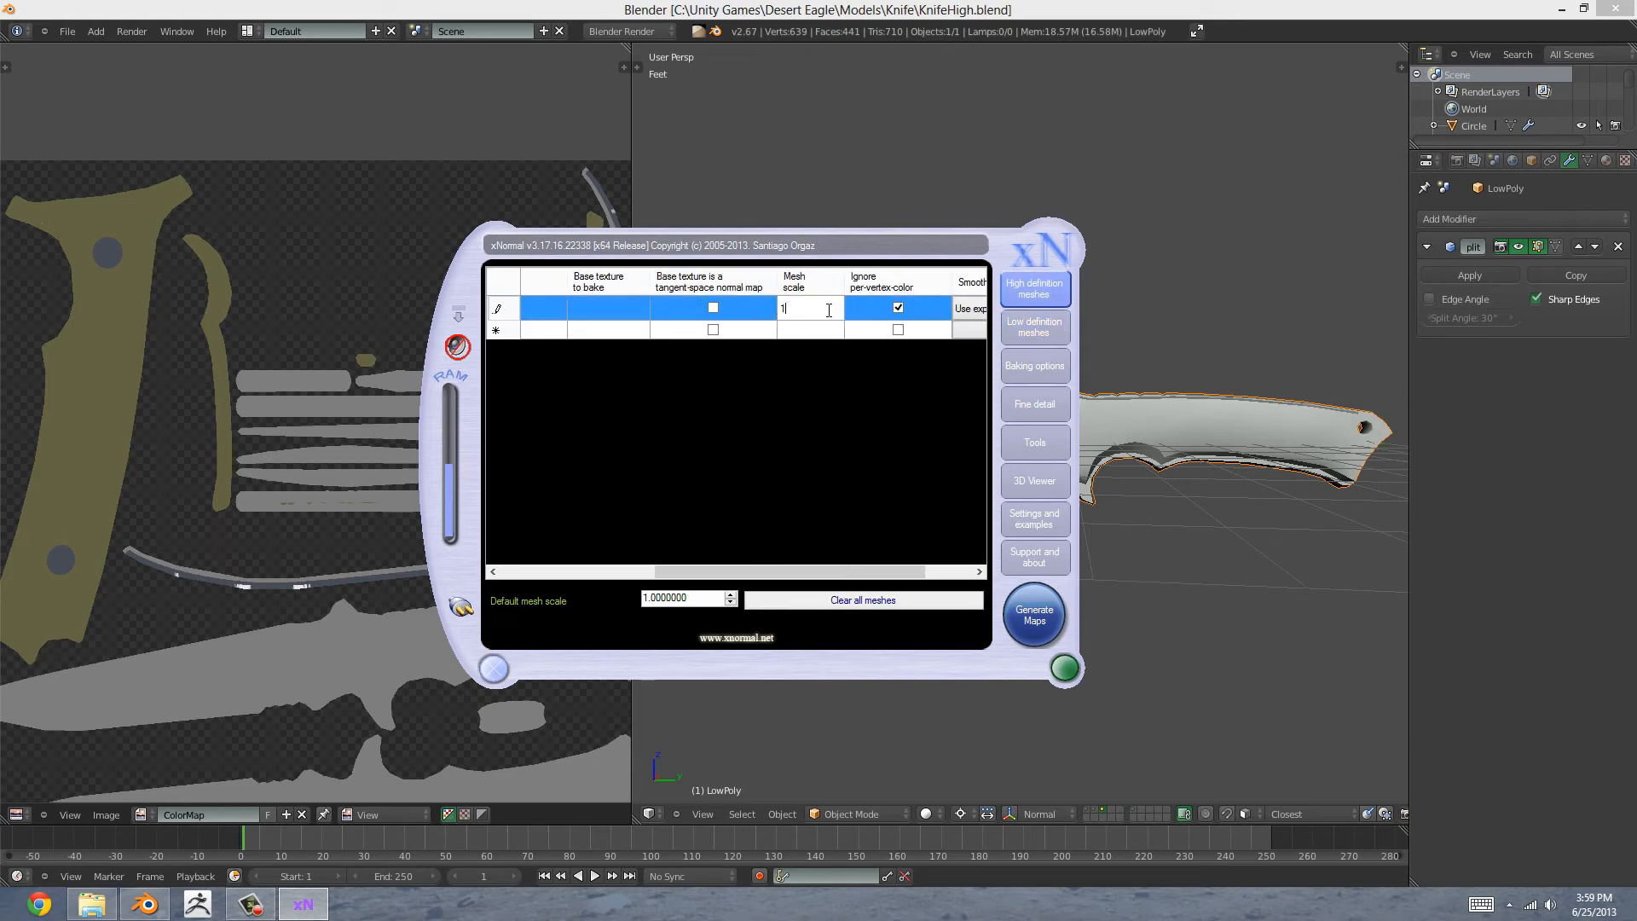
key(Return)
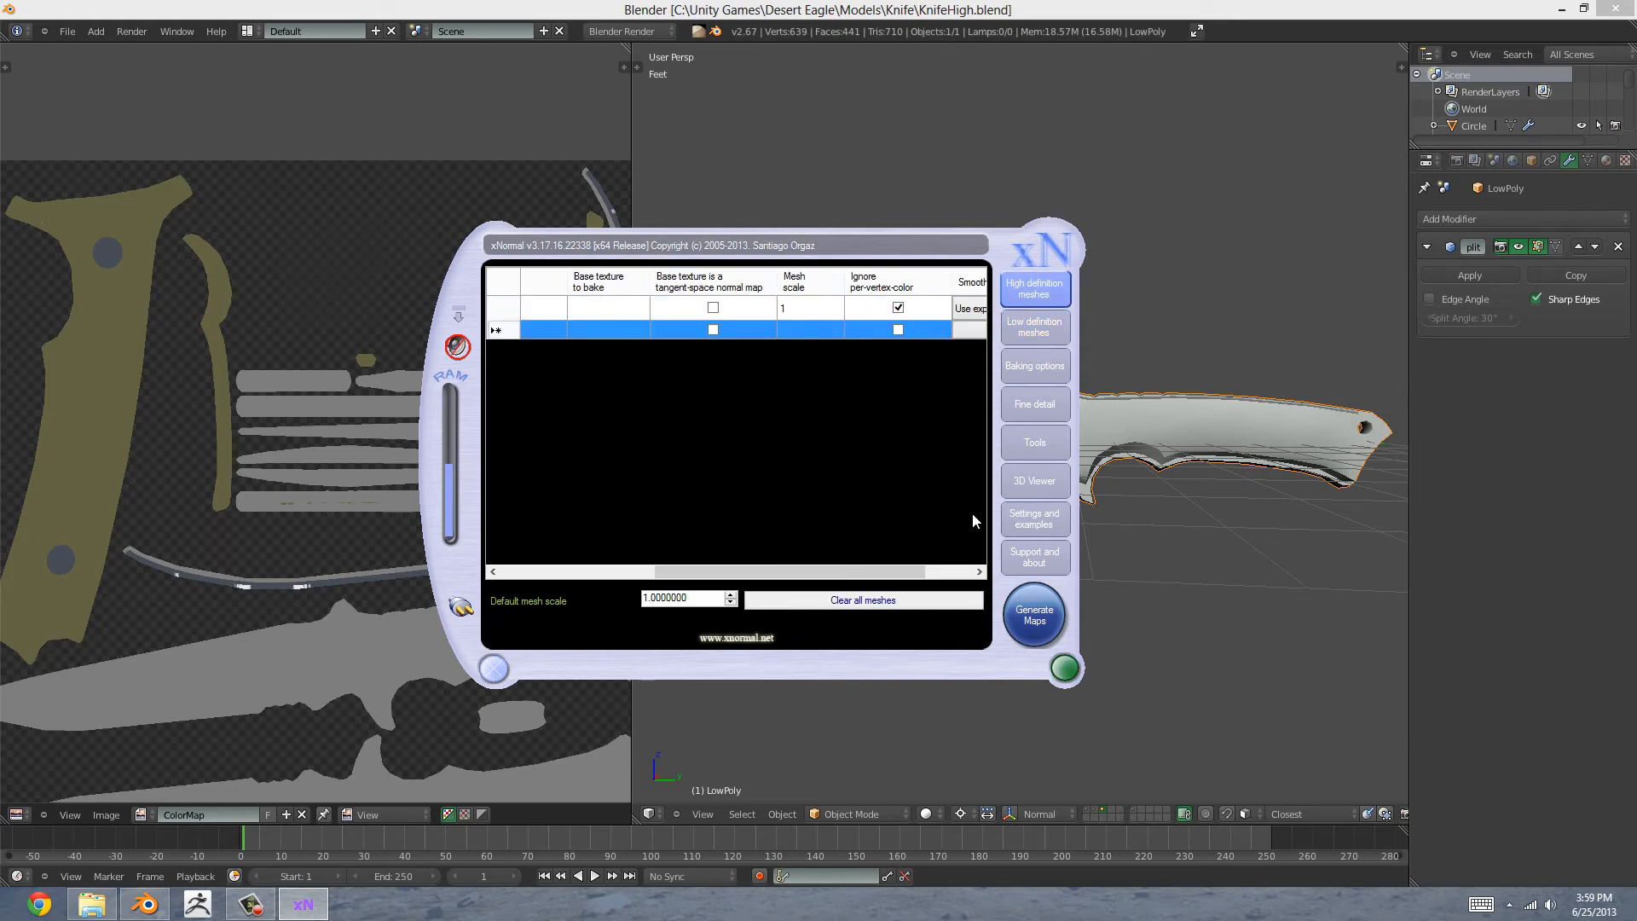
Step: Generate the normal map at mesh scale 1, overwriting Knife_normals.TGA, and close the finished preview
click(1031, 616)
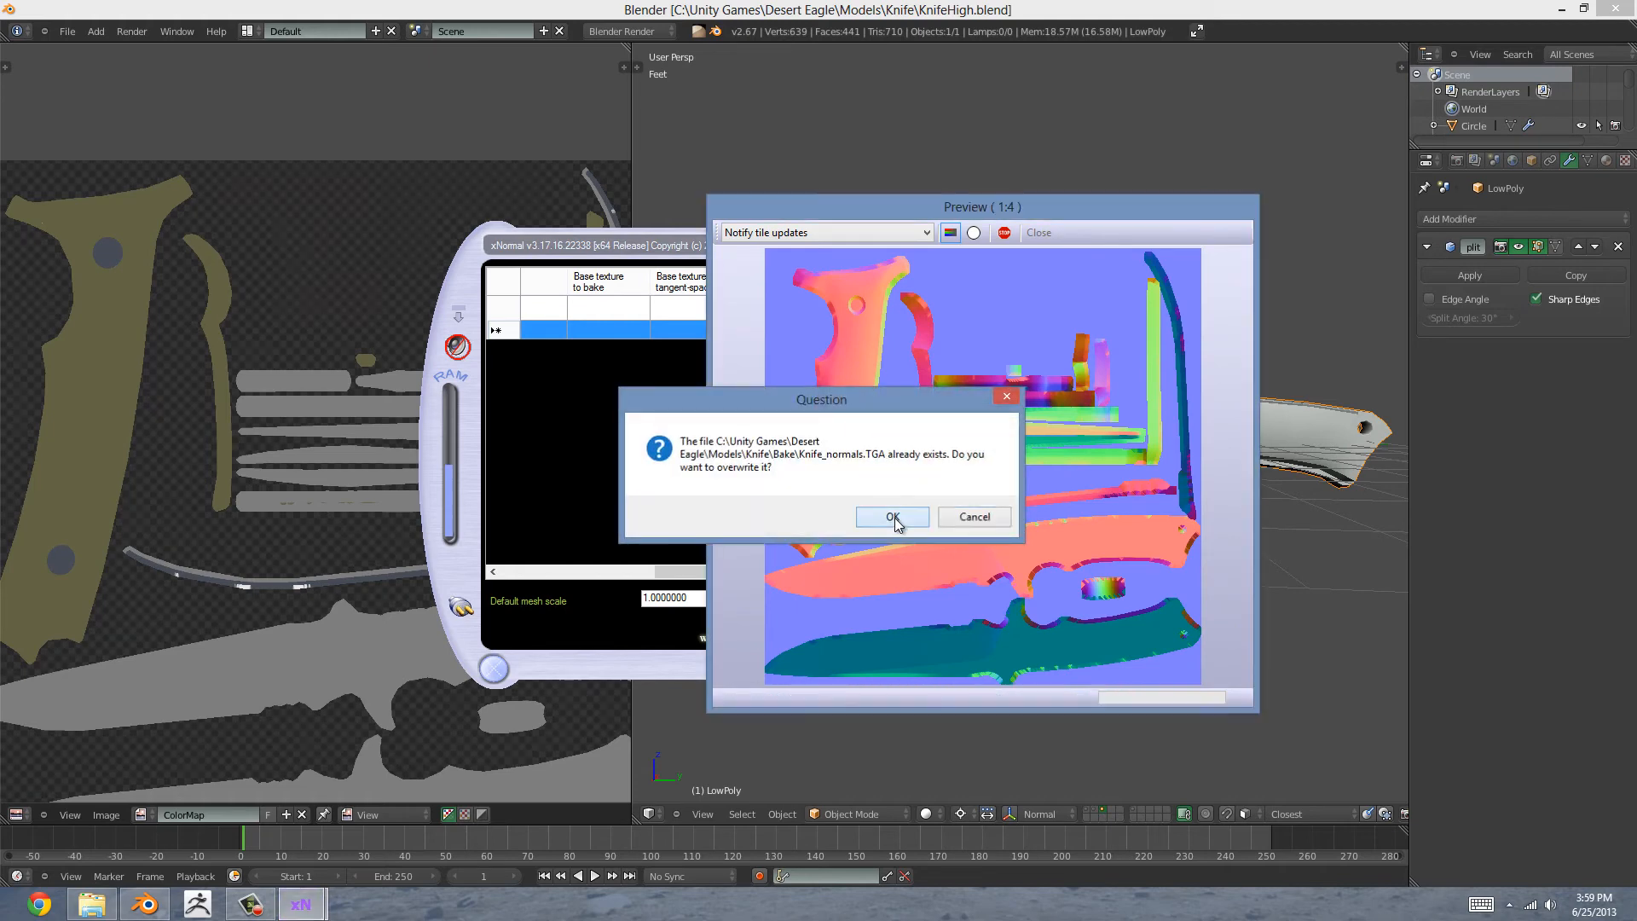
click(893, 517)
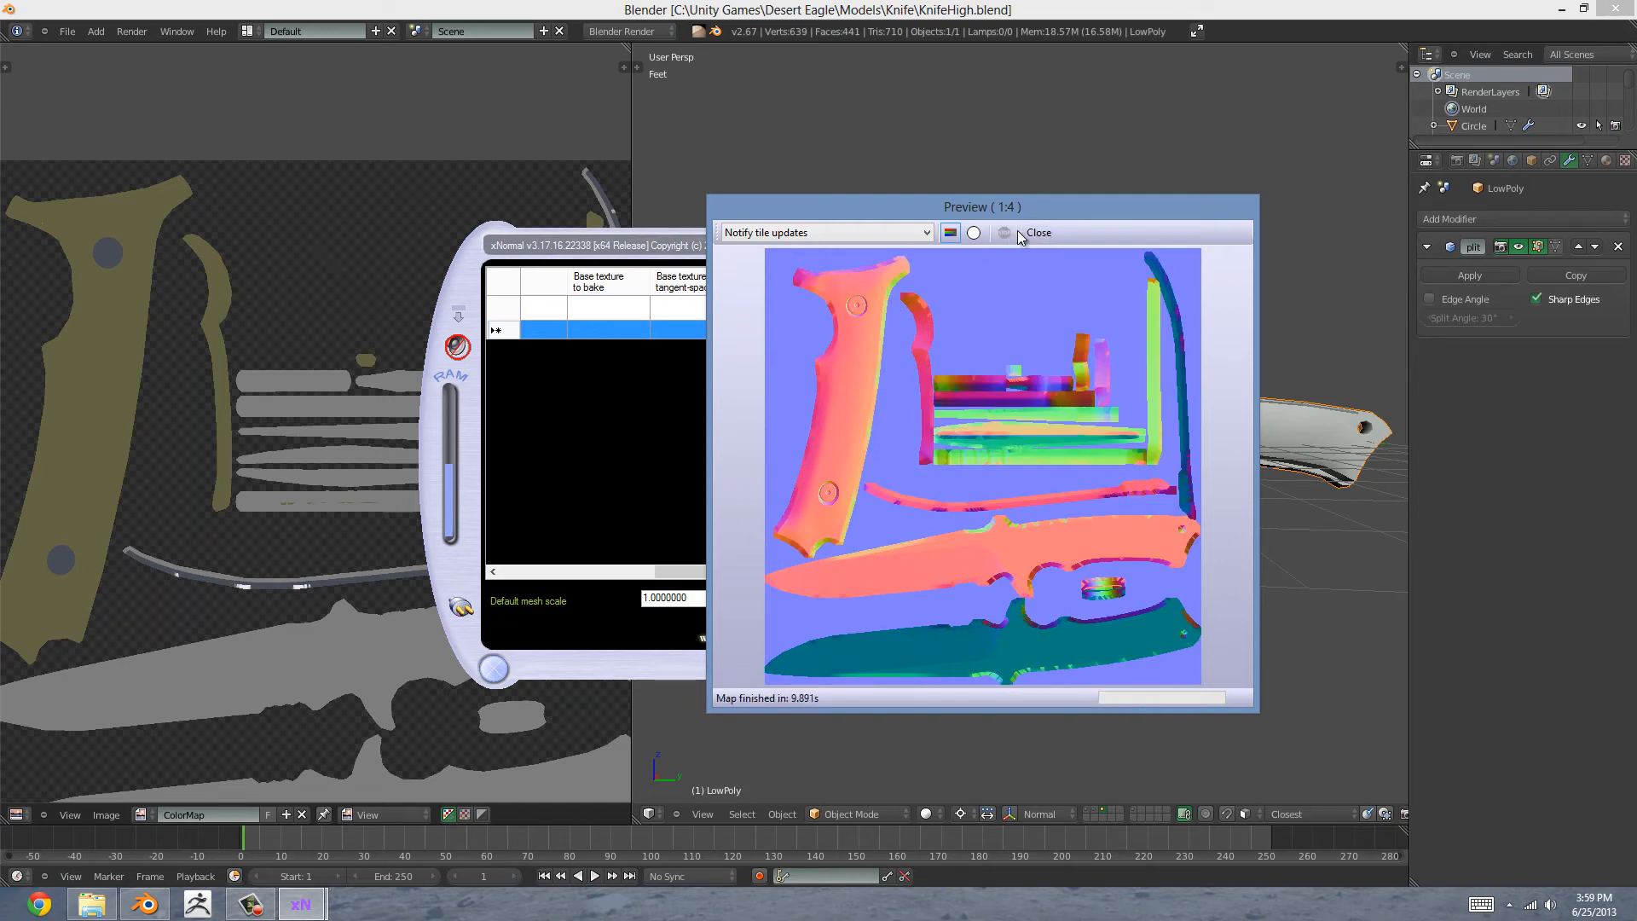
click(1038, 233)
Step: Set the mesh scale to 5 for both the exploded high-poly mesh and the exploded low-poly mesh
click(795, 309)
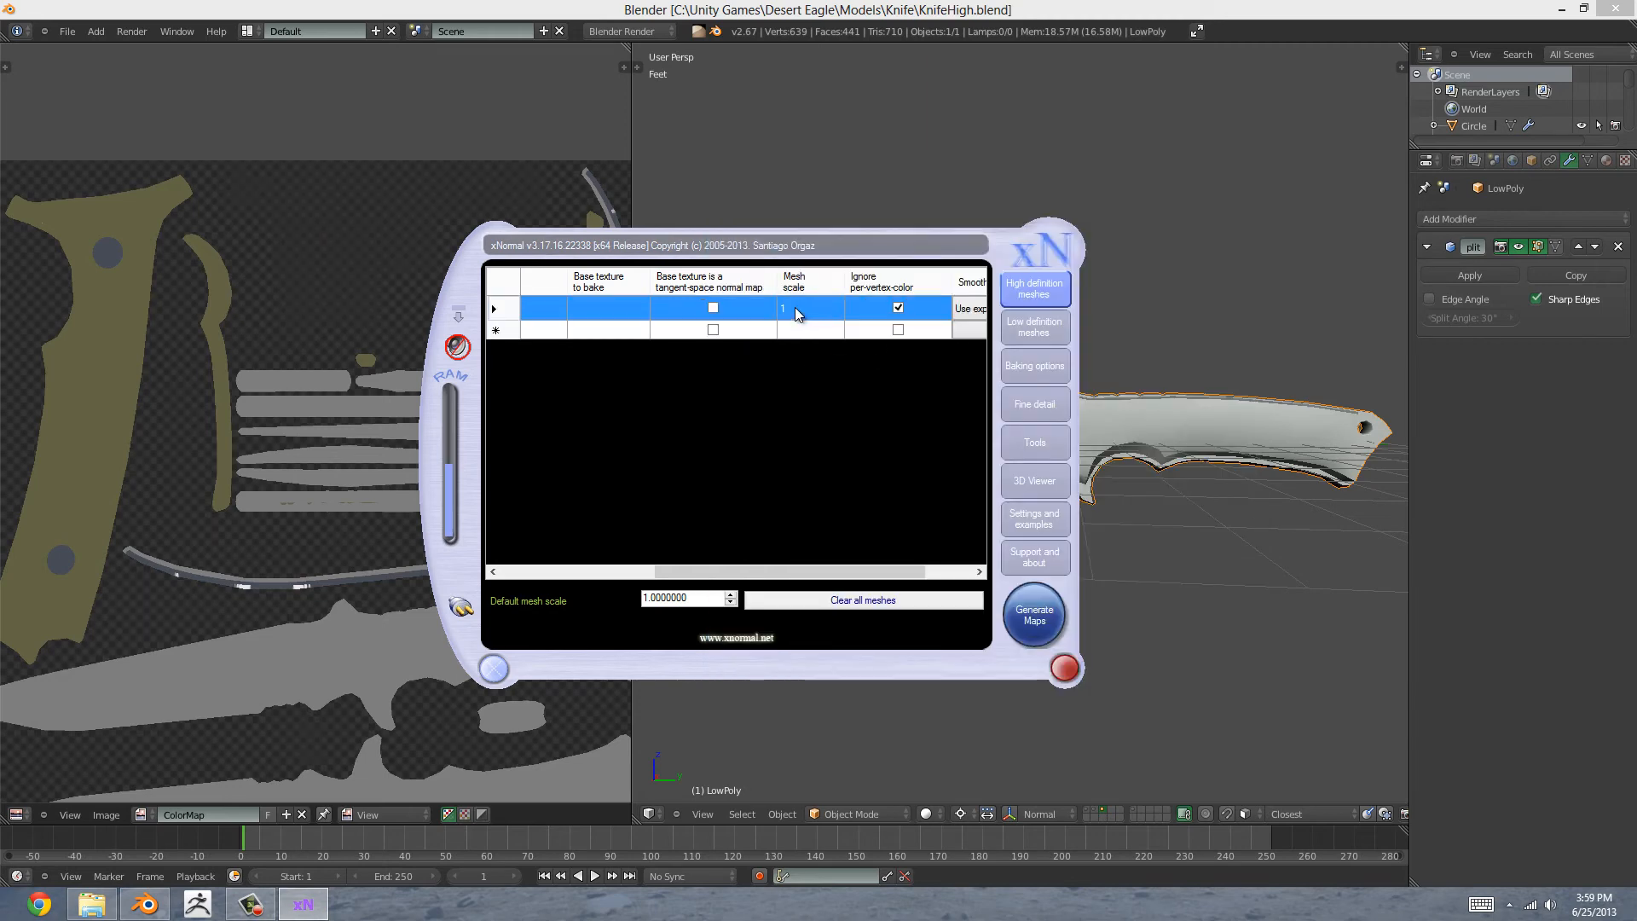
click(793, 306)
drag(658, 572, 799, 569)
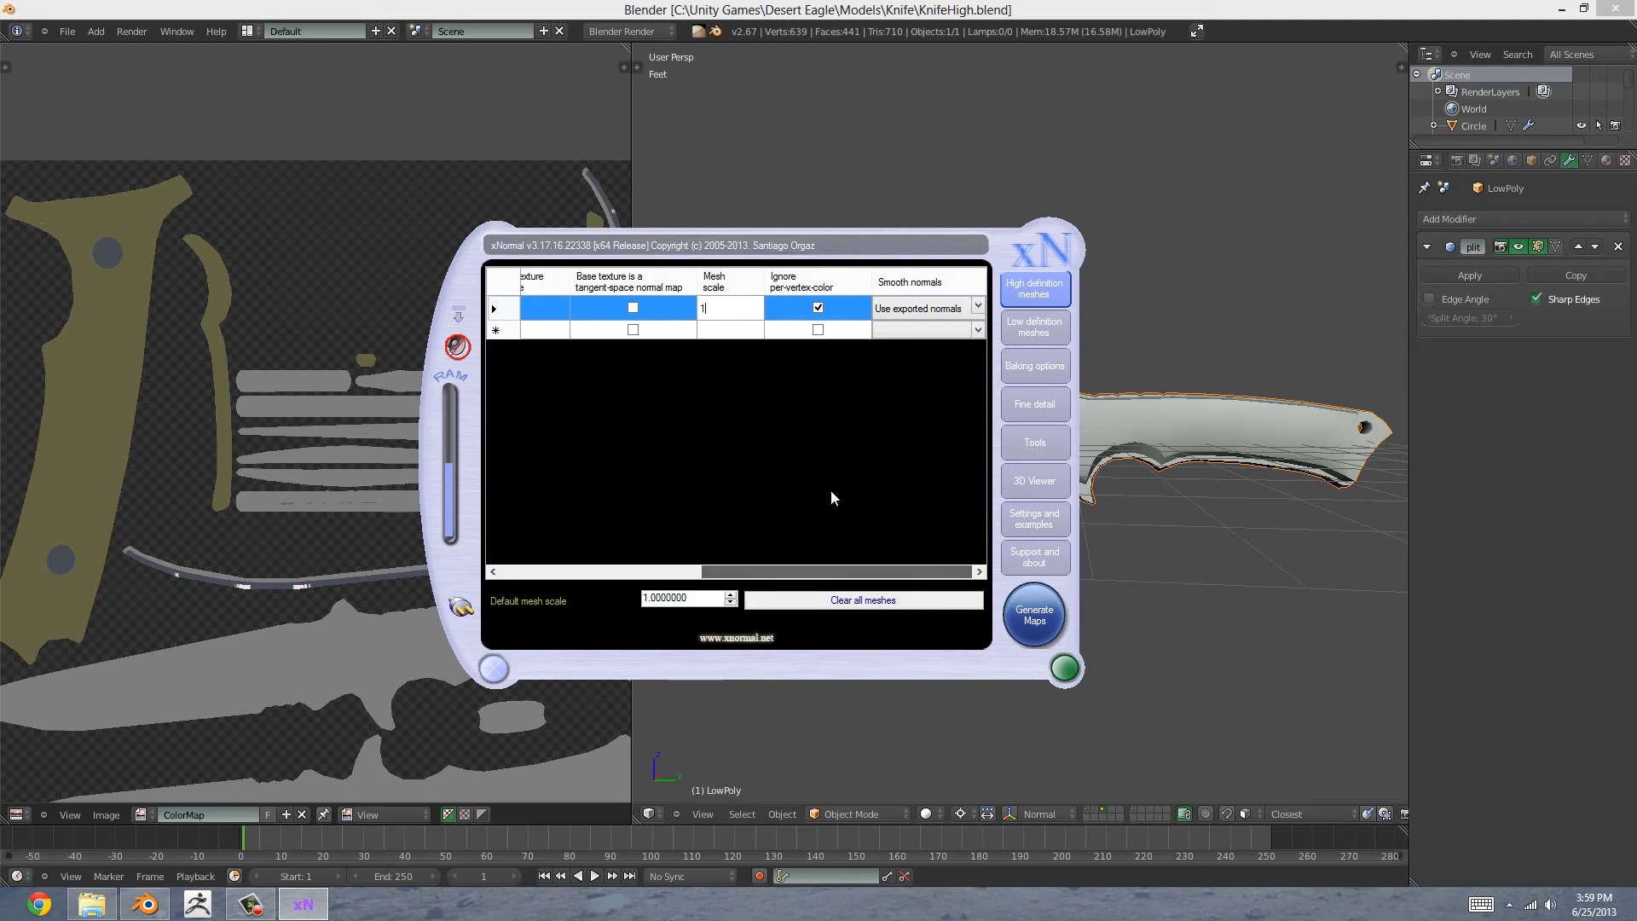
drag(761, 306, 688, 308)
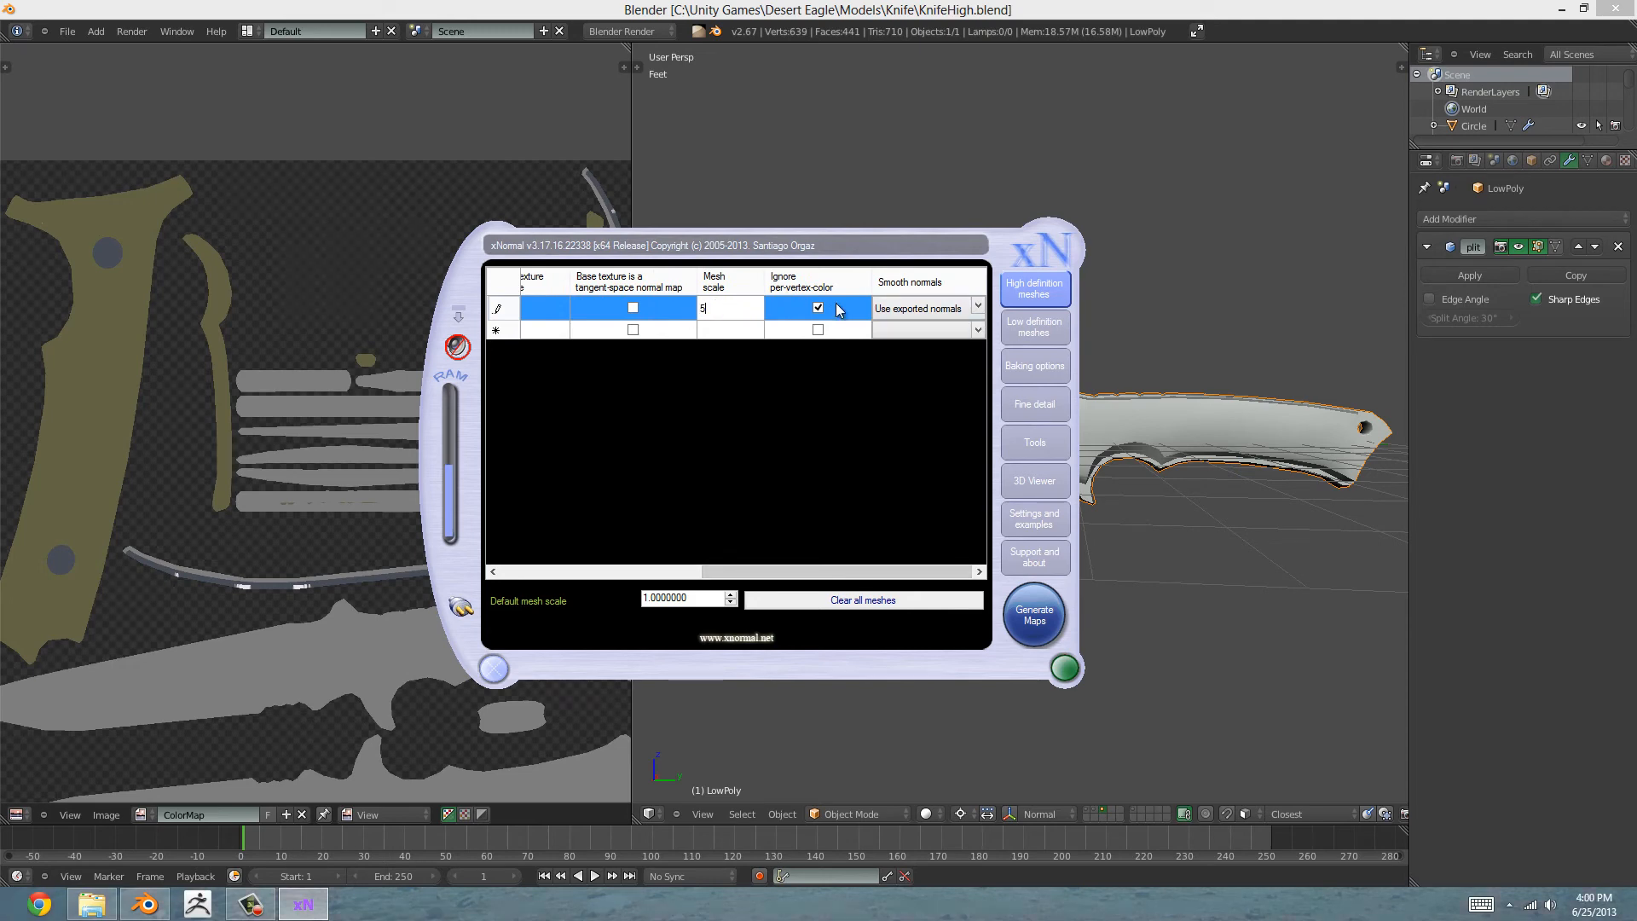
text(5)
click(1036, 329)
click(669, 311)
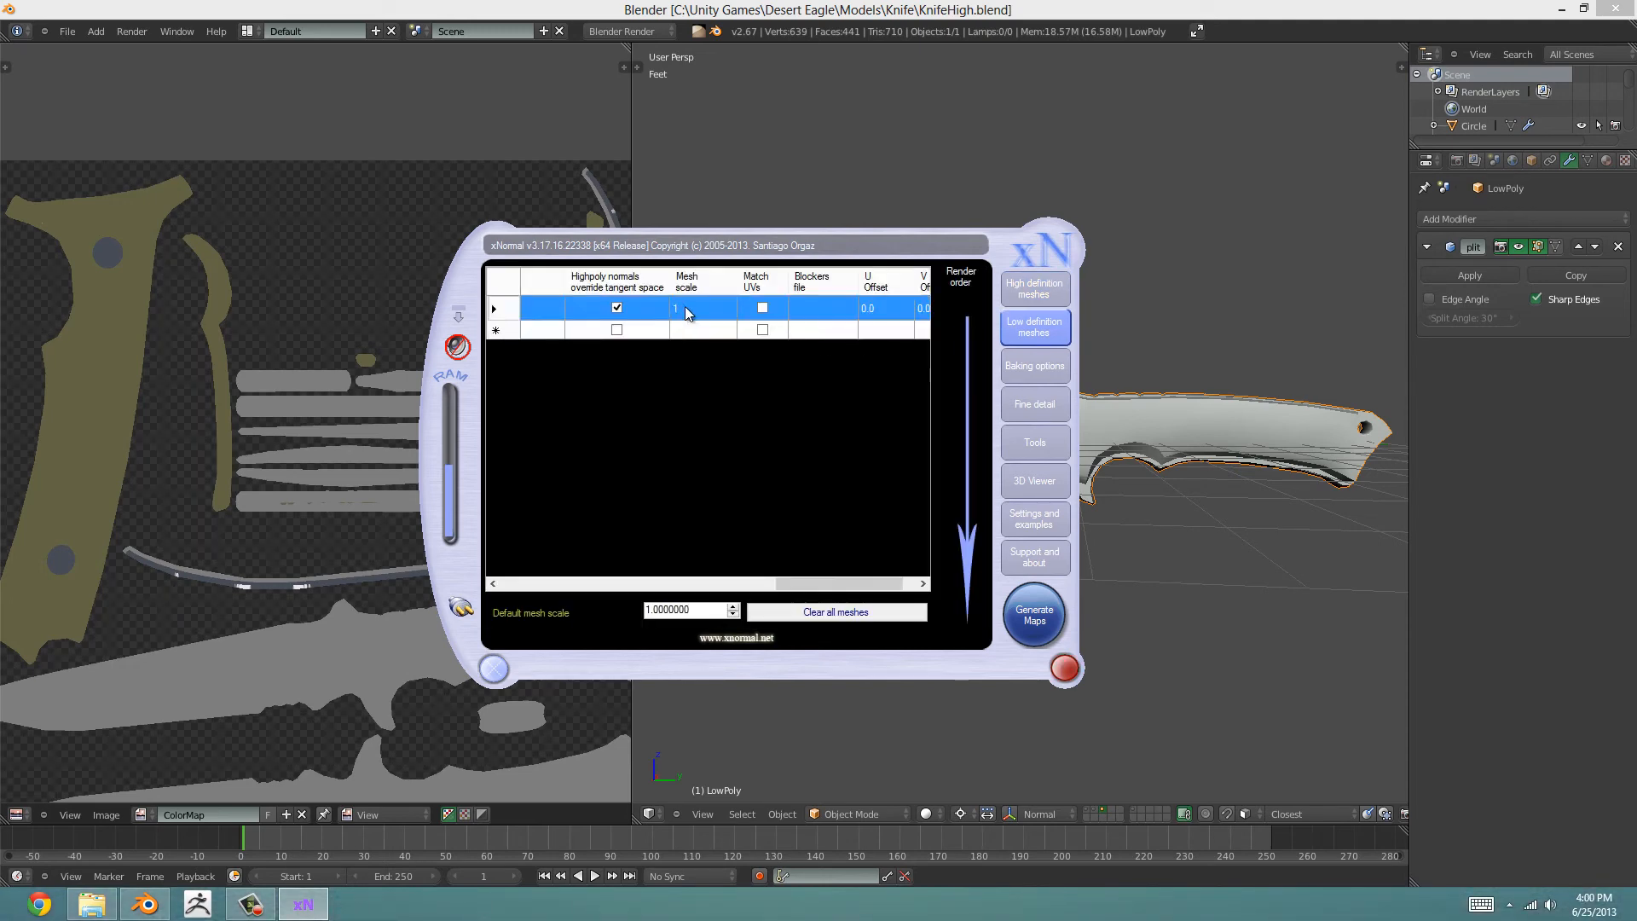
click(677, 307)
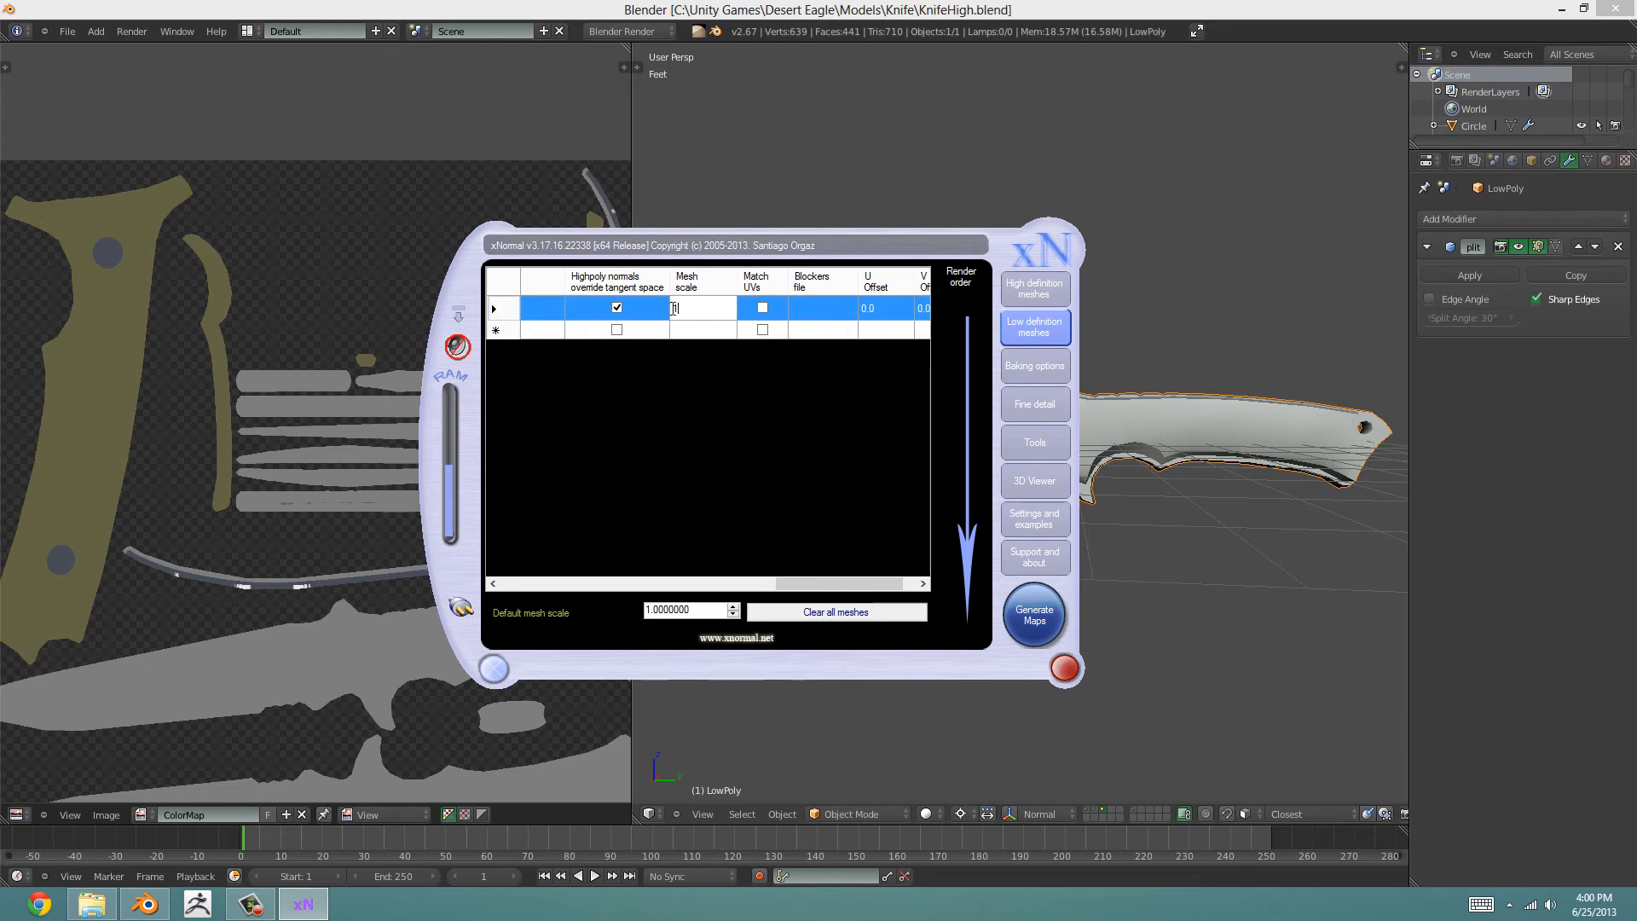
Step: Set the maximum frontal and maximum rear ray distances of KnifeExplodedLow.fbx to 1
click(1017, 301)
drag(810, 571, 590, 599)
click(1036, 328)
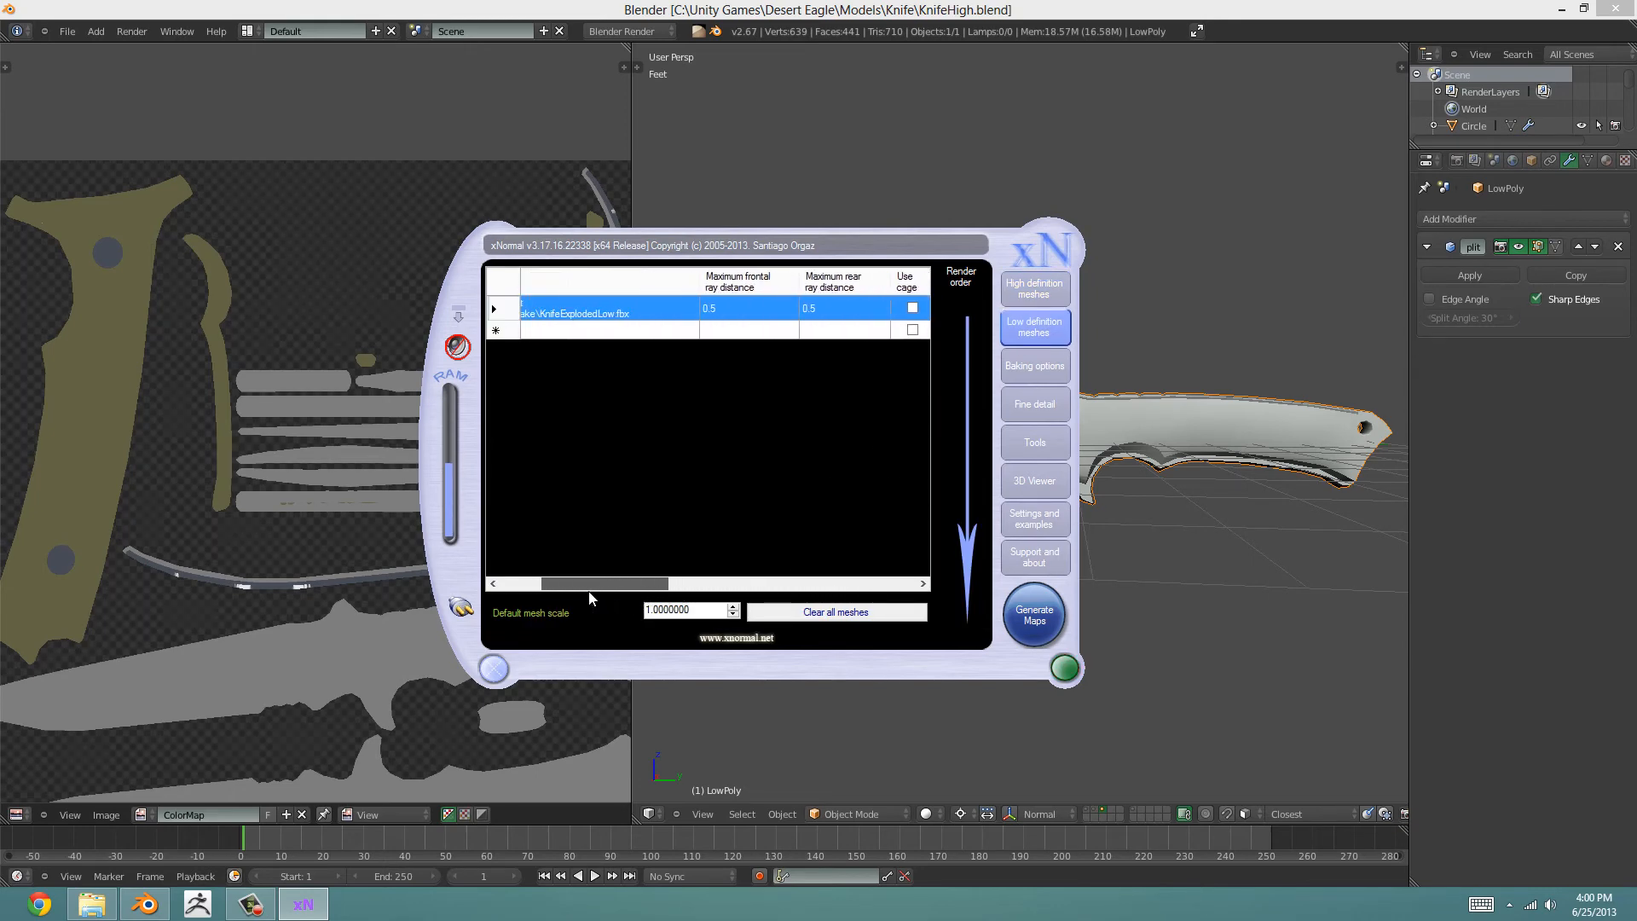
double_click(723, 309)
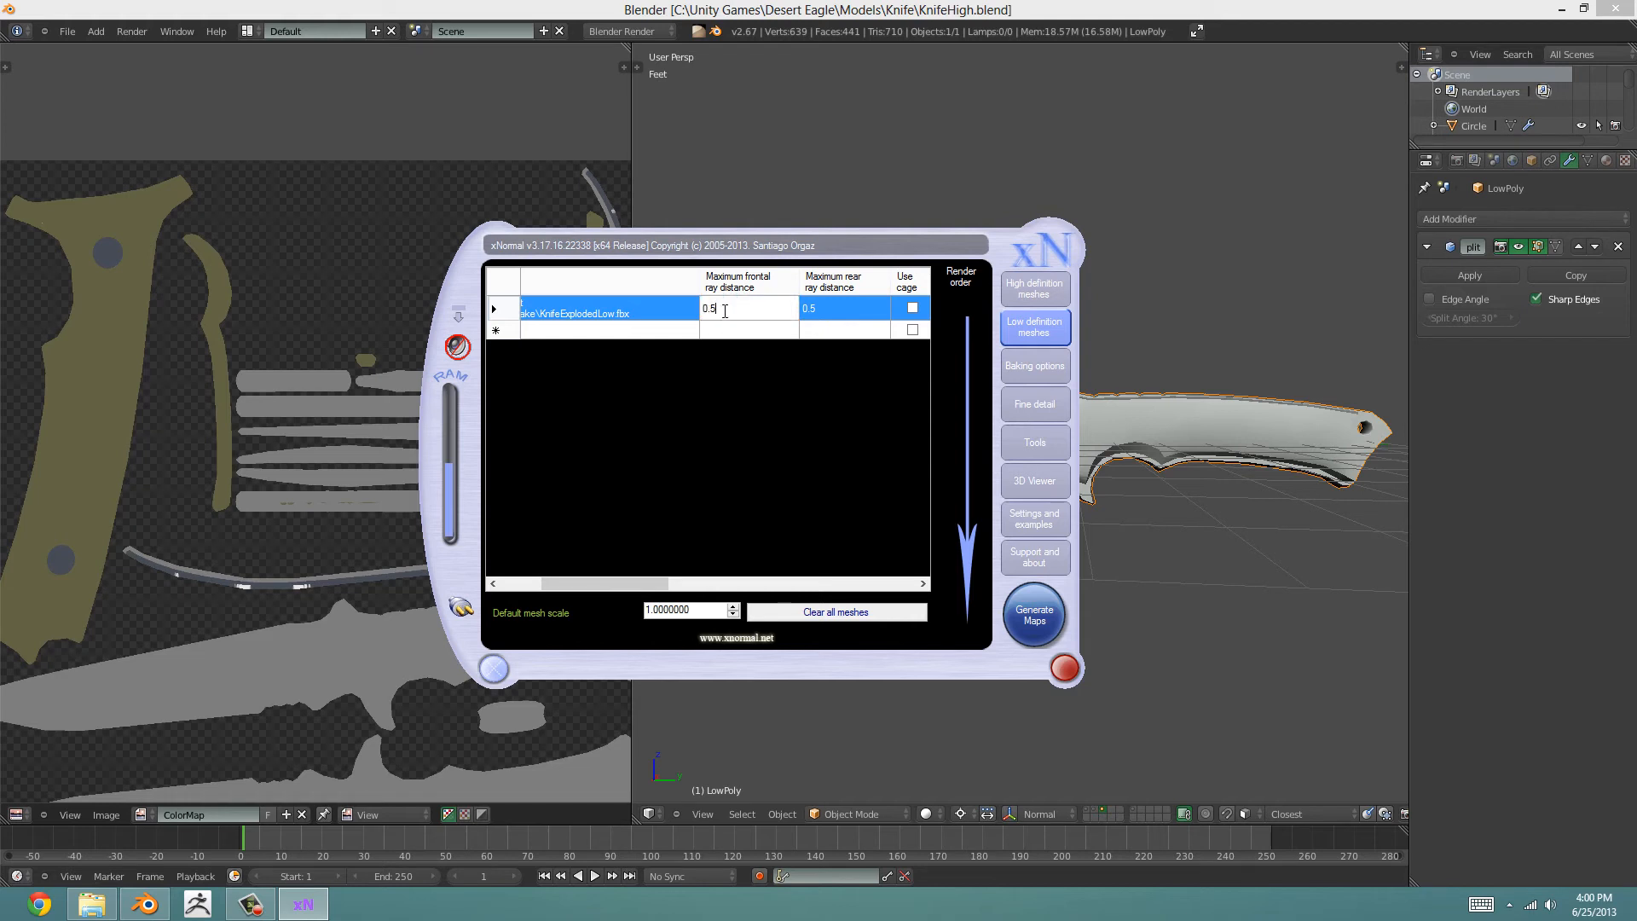
text(1)
click(826, 310)
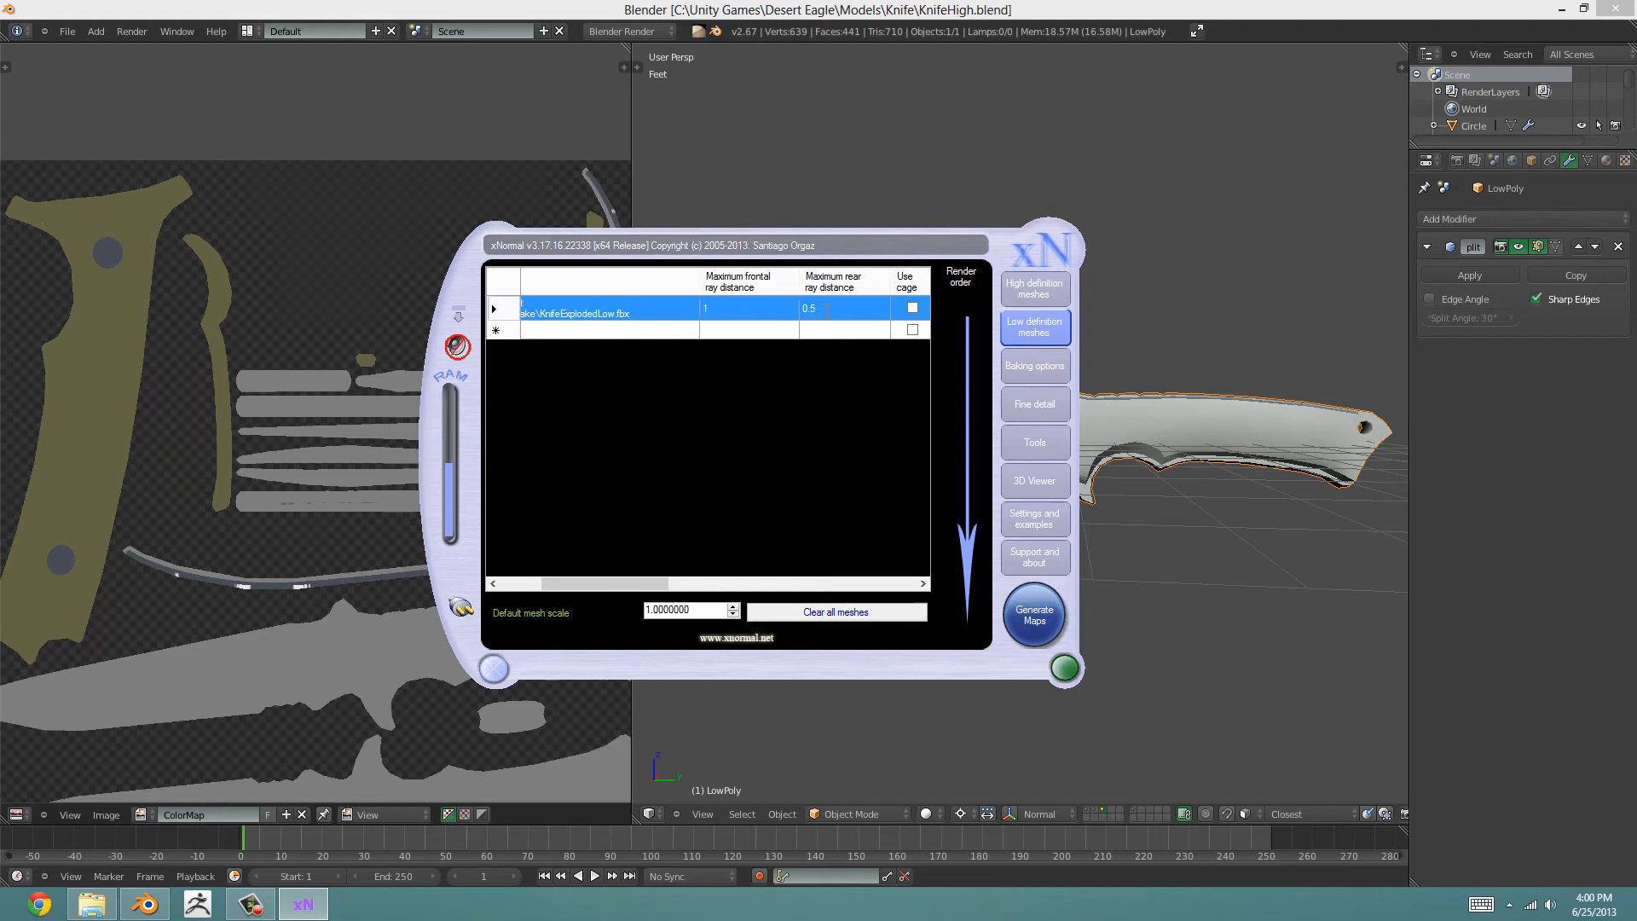
click(826, 310)
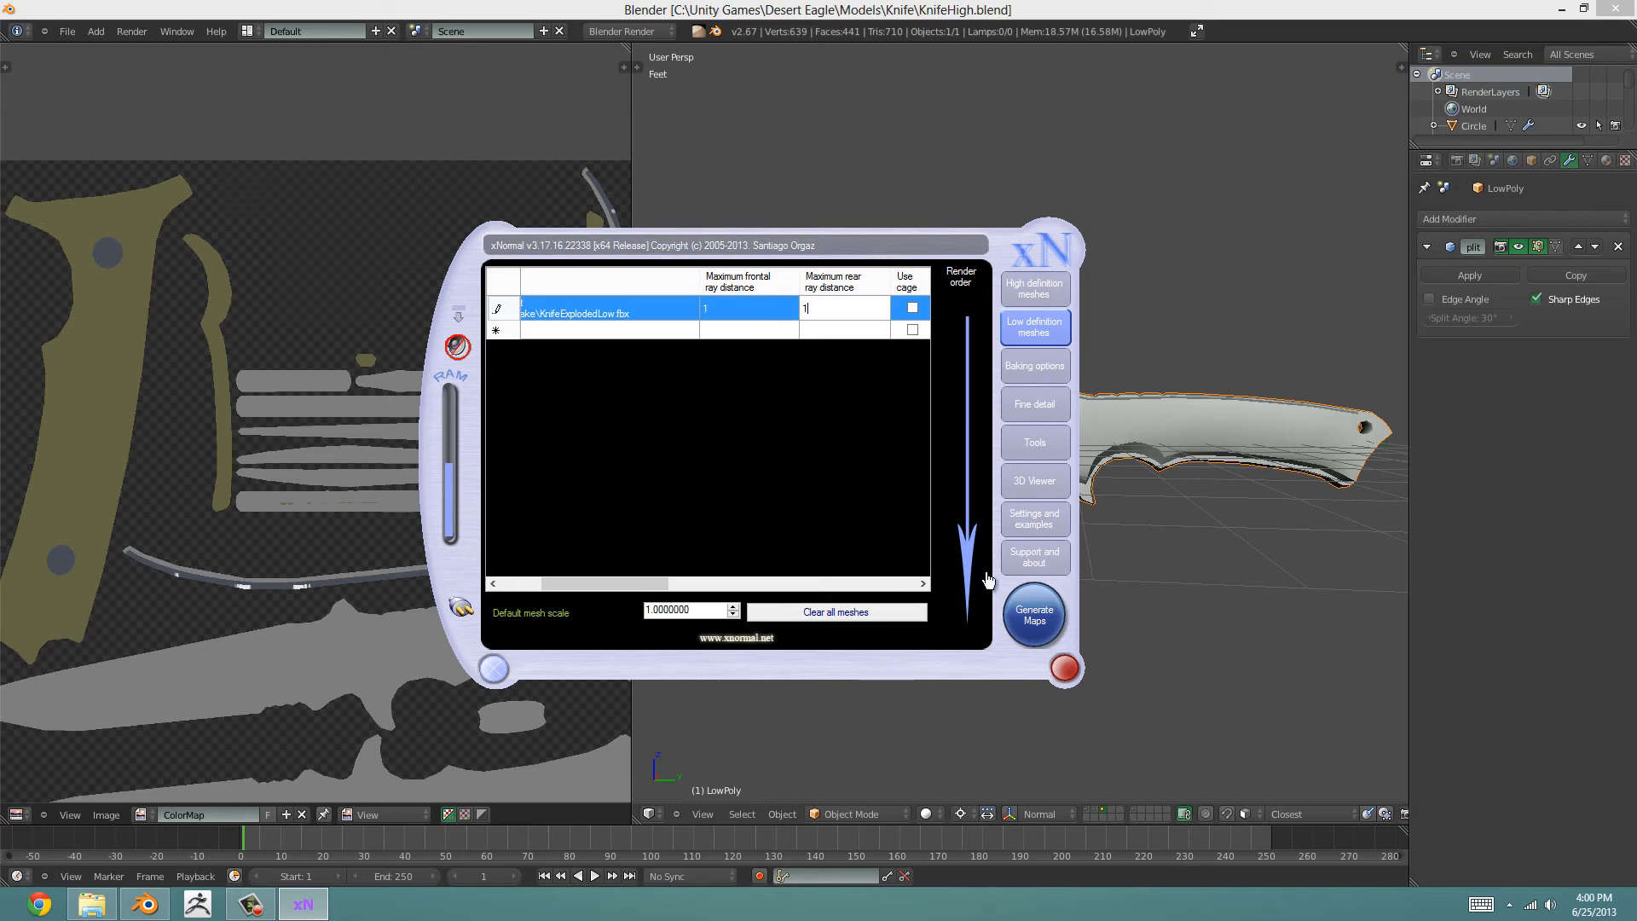
Step: Generate the normal map with both ray distances at 1, overwriting Knife_normals.TGA, and close the preview
click(1034, 614)
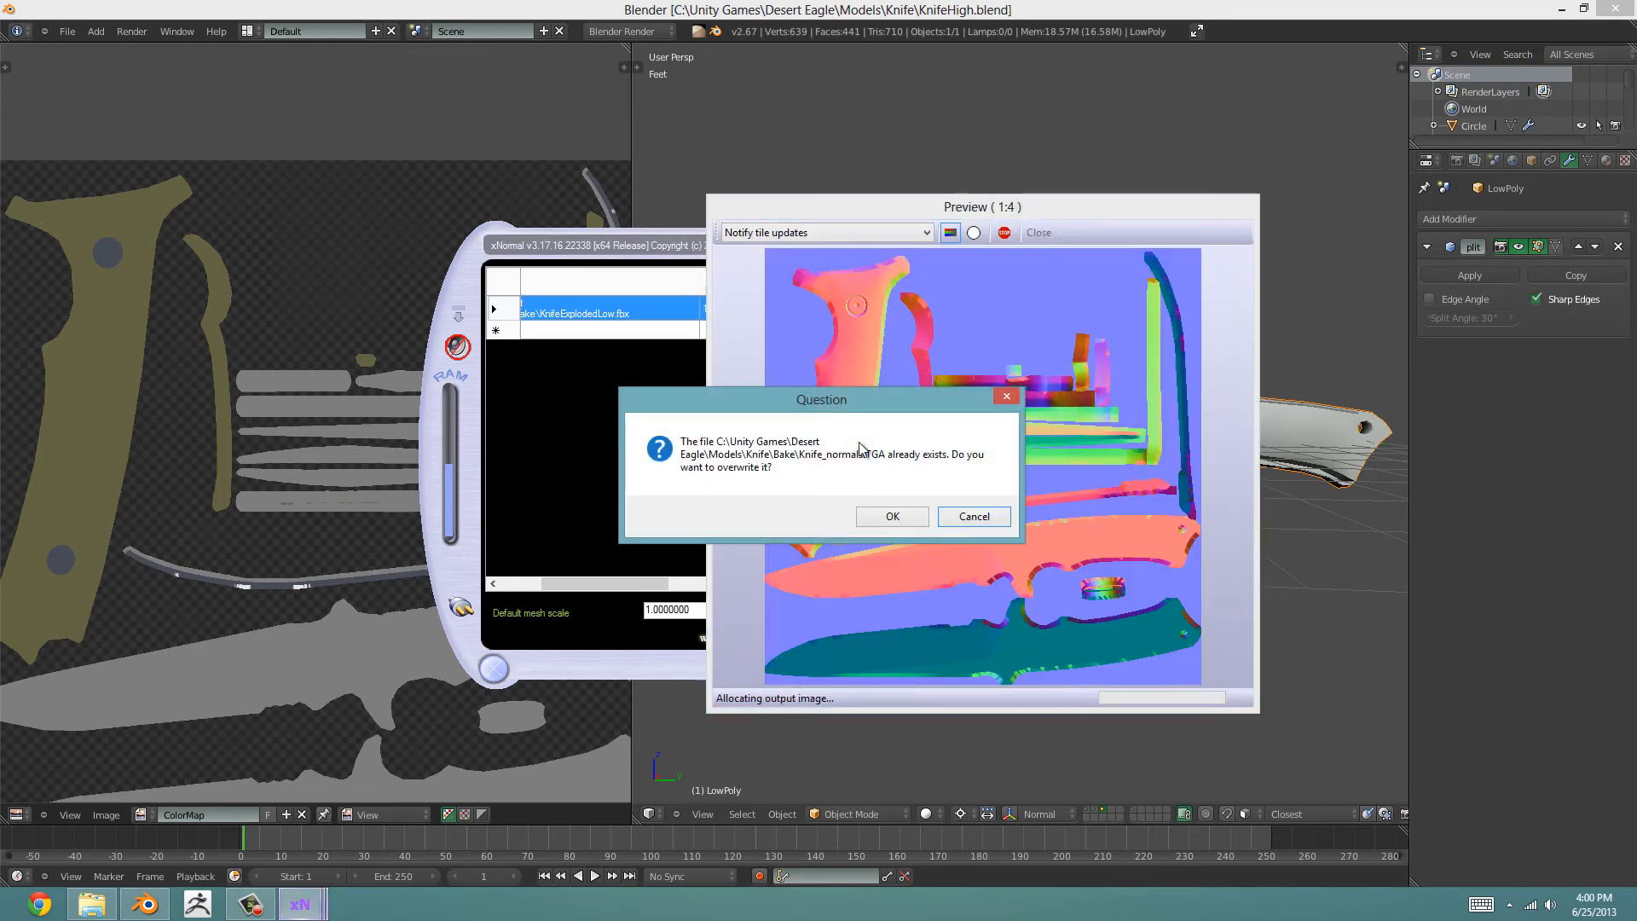
click(892, 515)
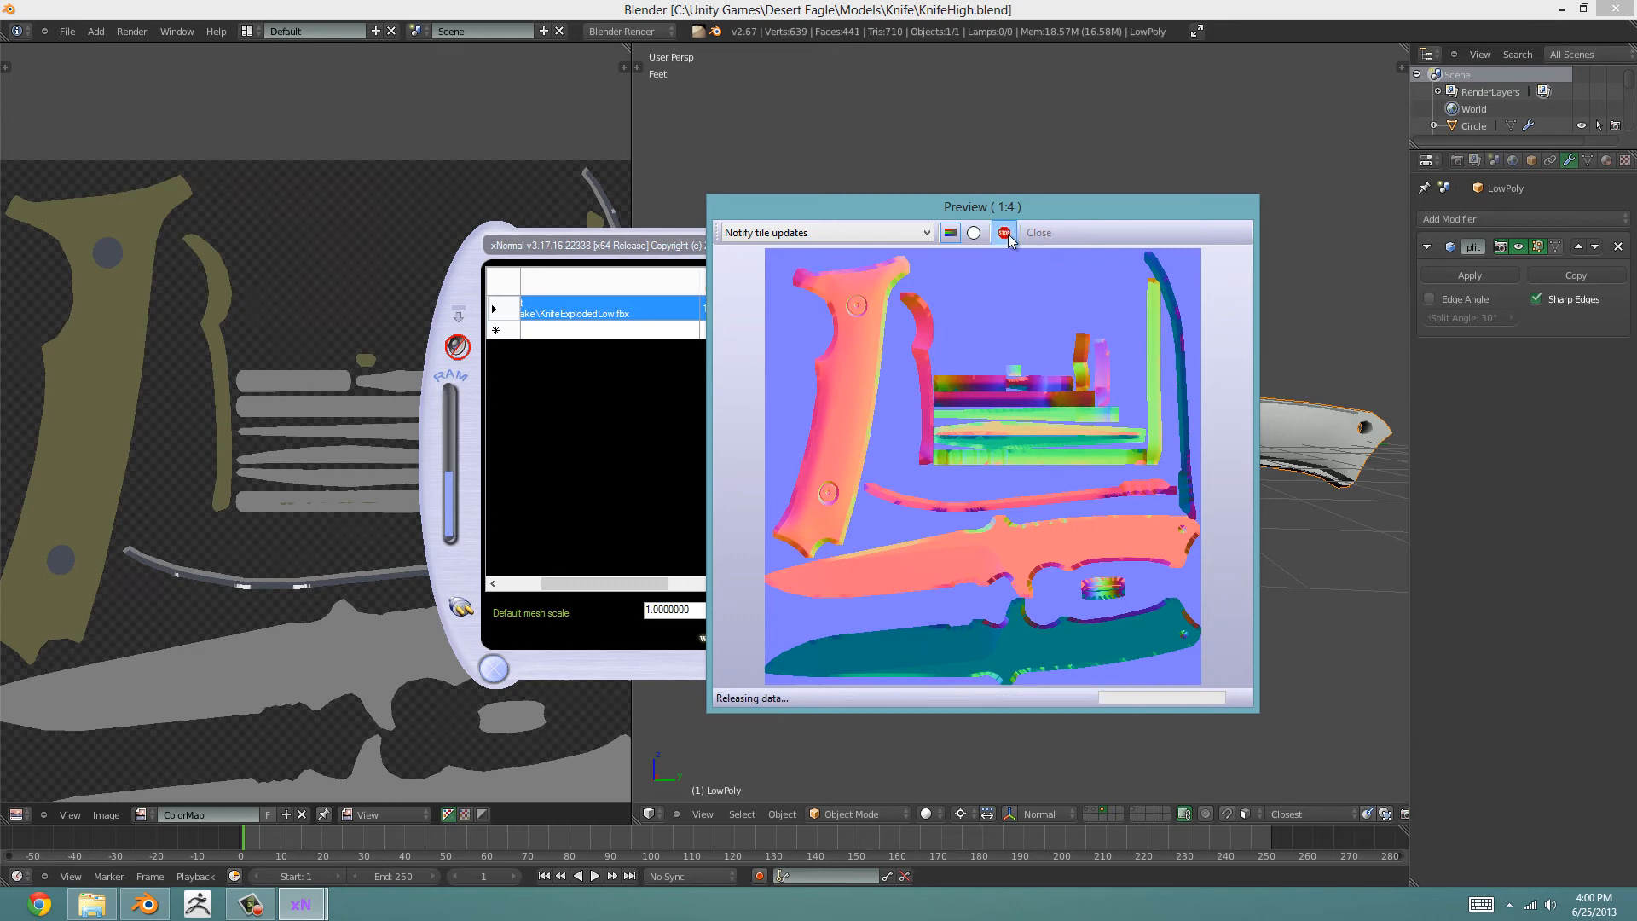
click(1037, 233)
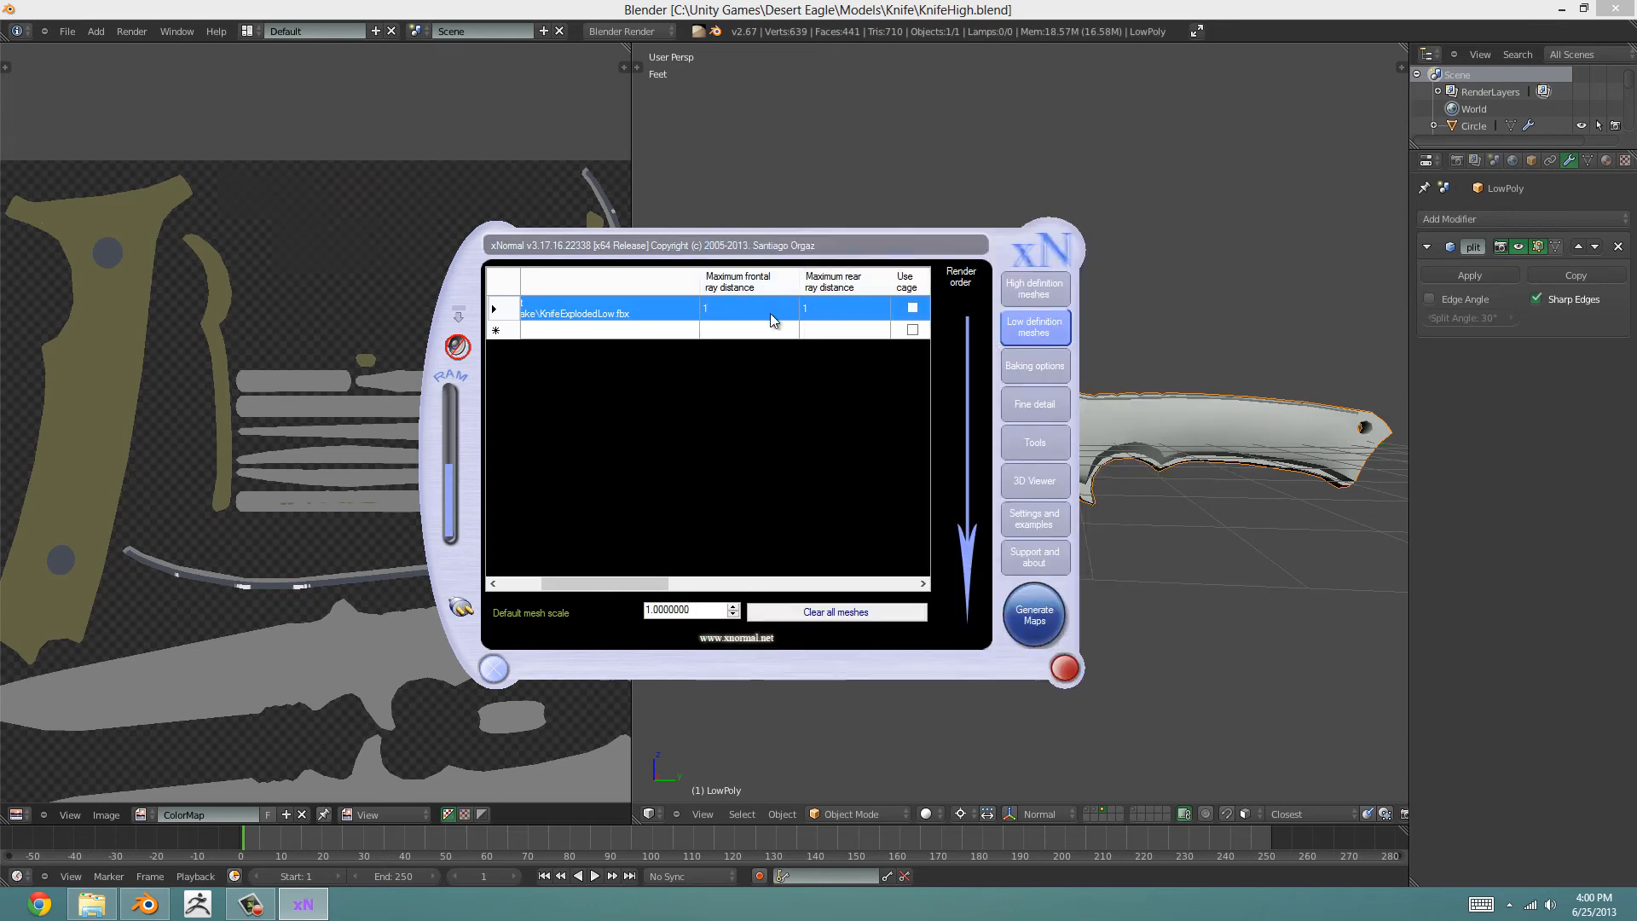
Step: Re-enter 5 as the mesh scale of KnifeExplodedHigh.obj and check the mesh scale of KnifeExplodedLow.fbx
click(1034, 288)
click(713, 308)
text(5)
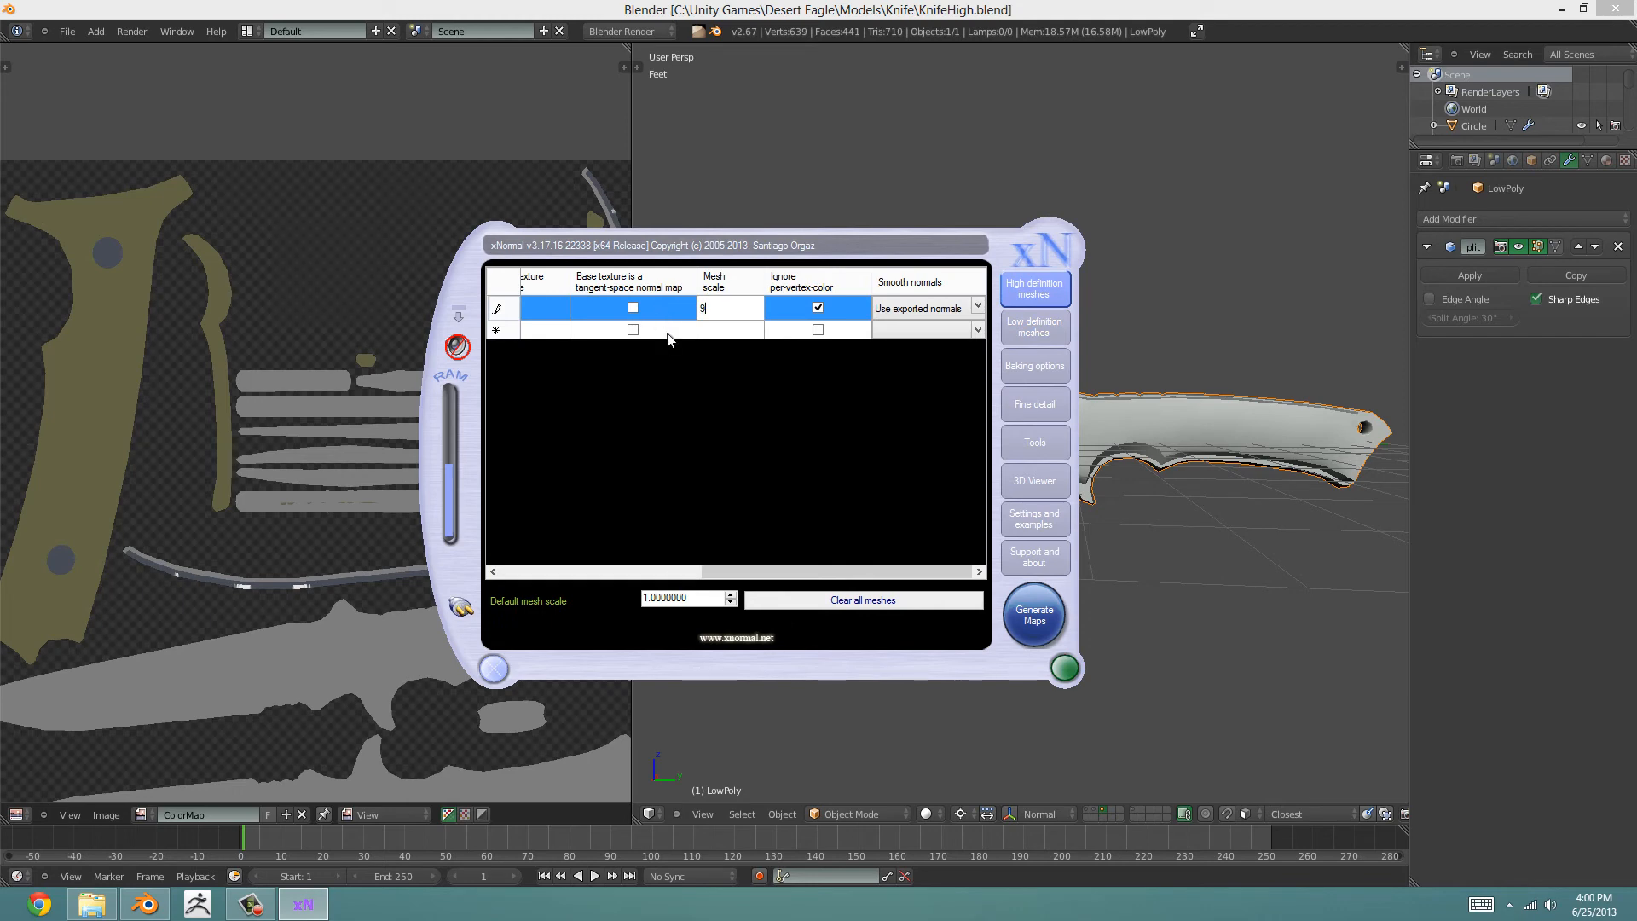
click(684, 332)
click(1035, 327)
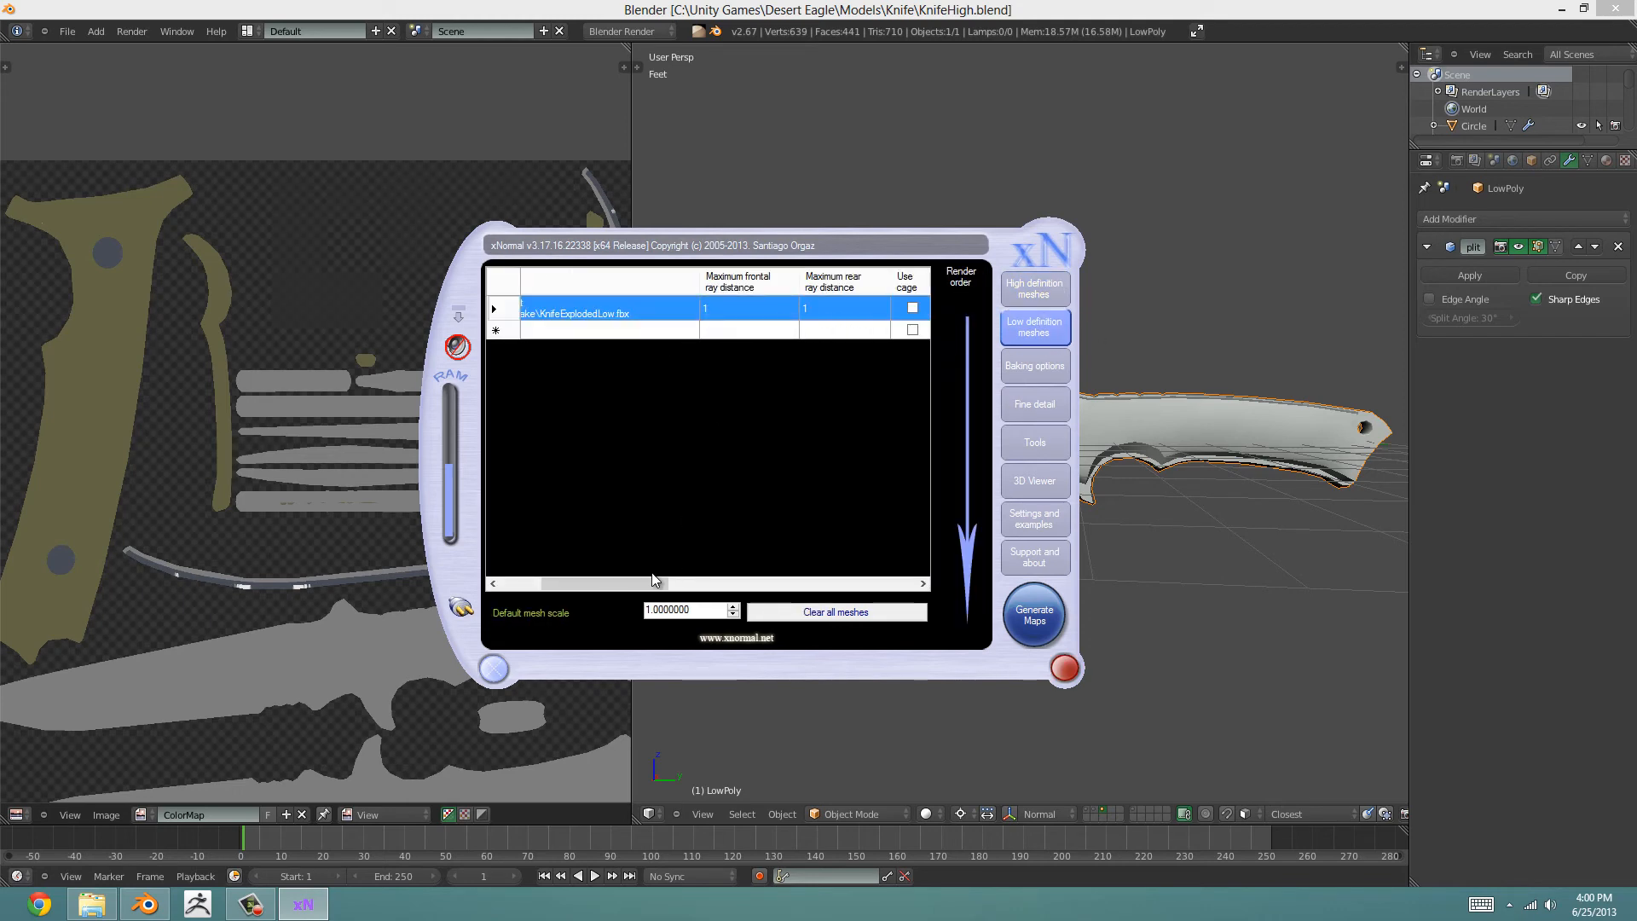
drag(655, 580, 880, 581)
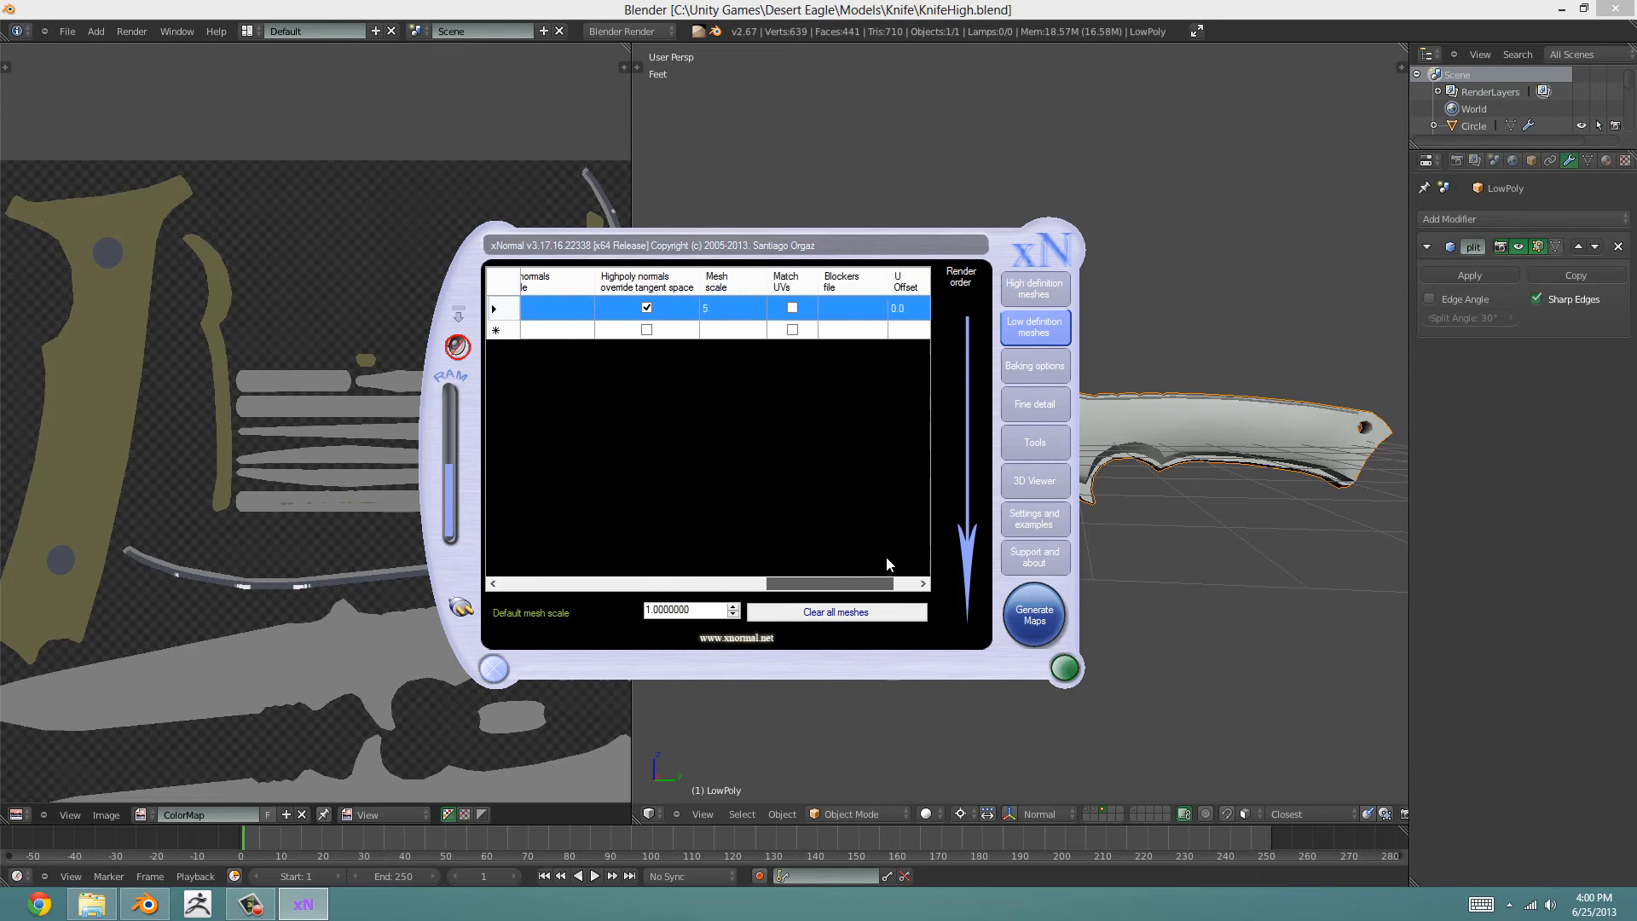
click(709, 309)
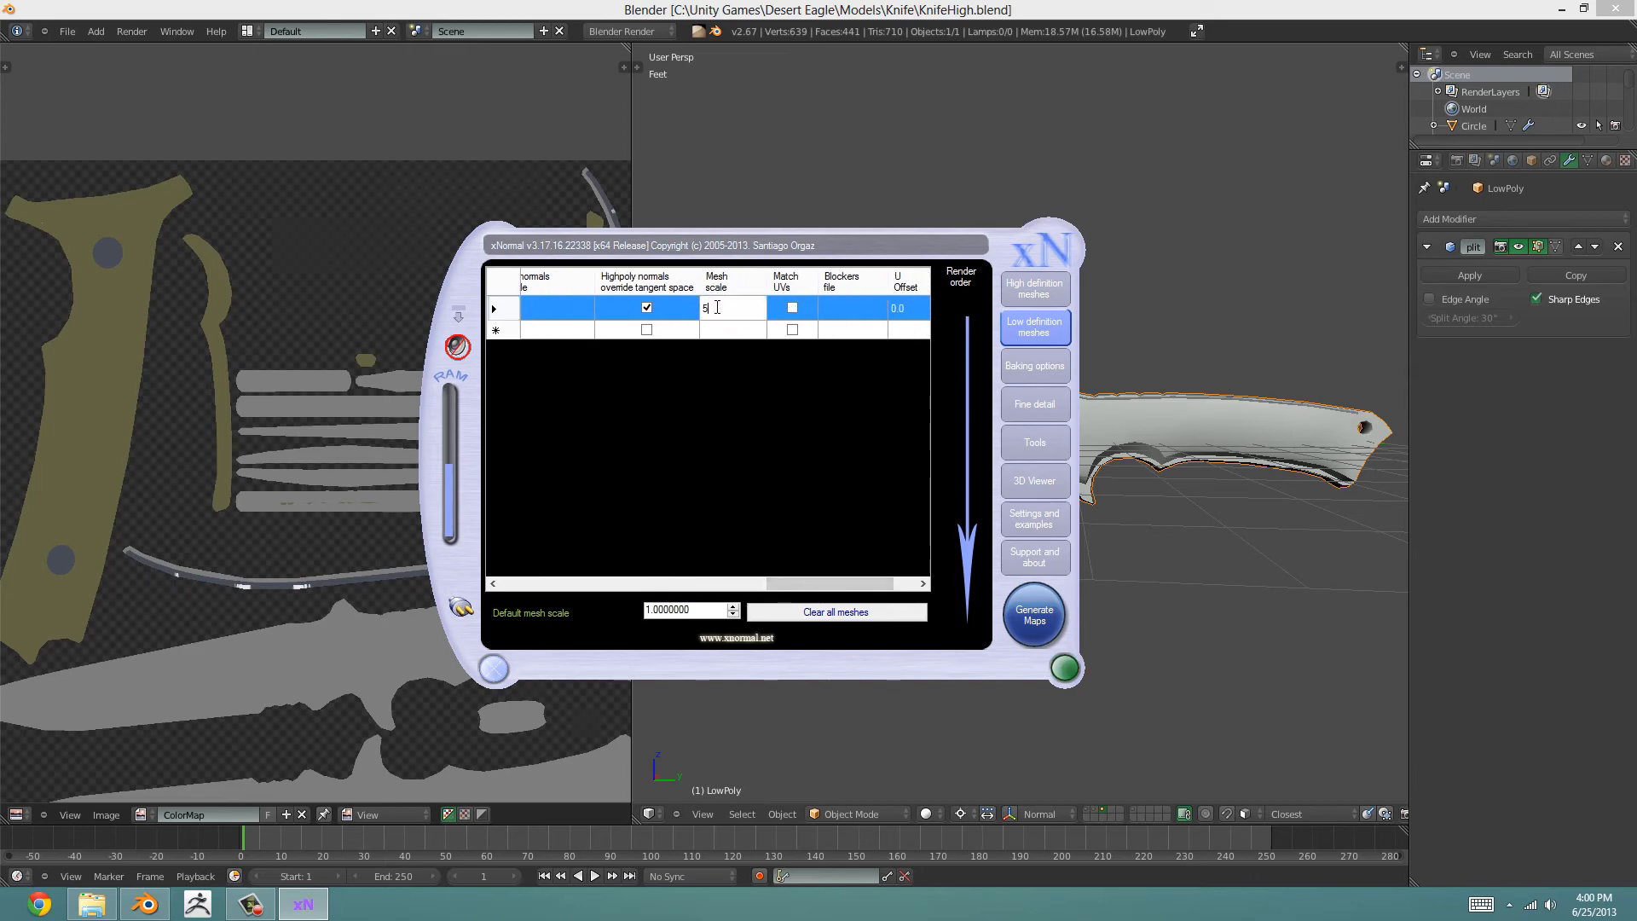
Step: Set the maximum frontal ray distance of KnifeExplodedLow.fbx to 2 and its maximum rear ray distance to .5
drag(790, 574, 576, 581)
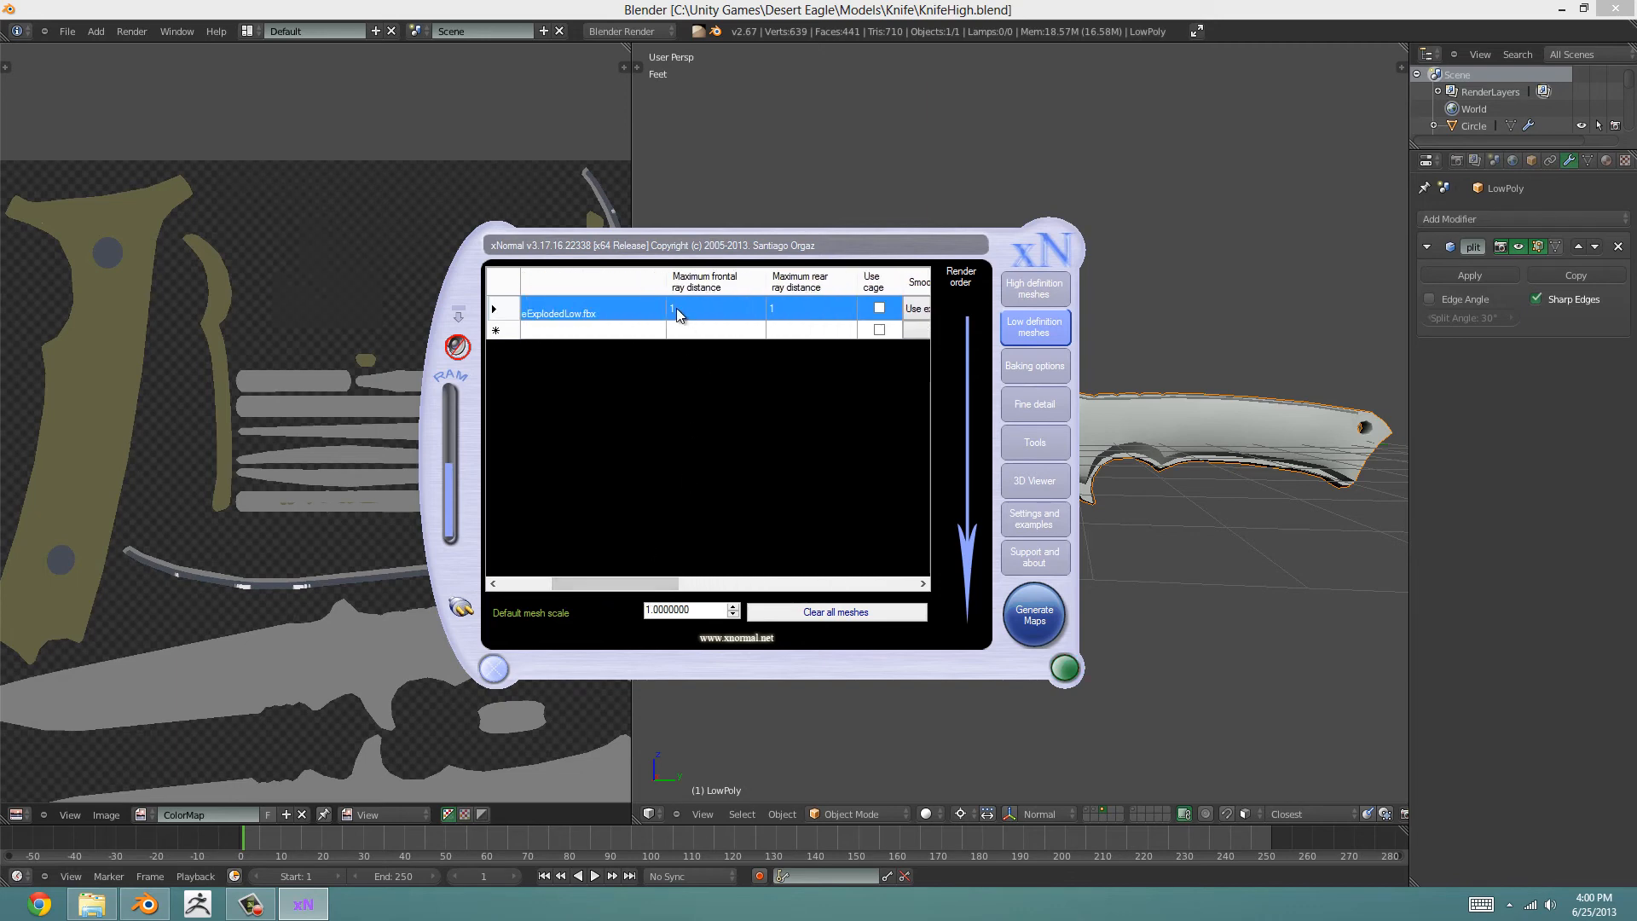
click(709, 309)
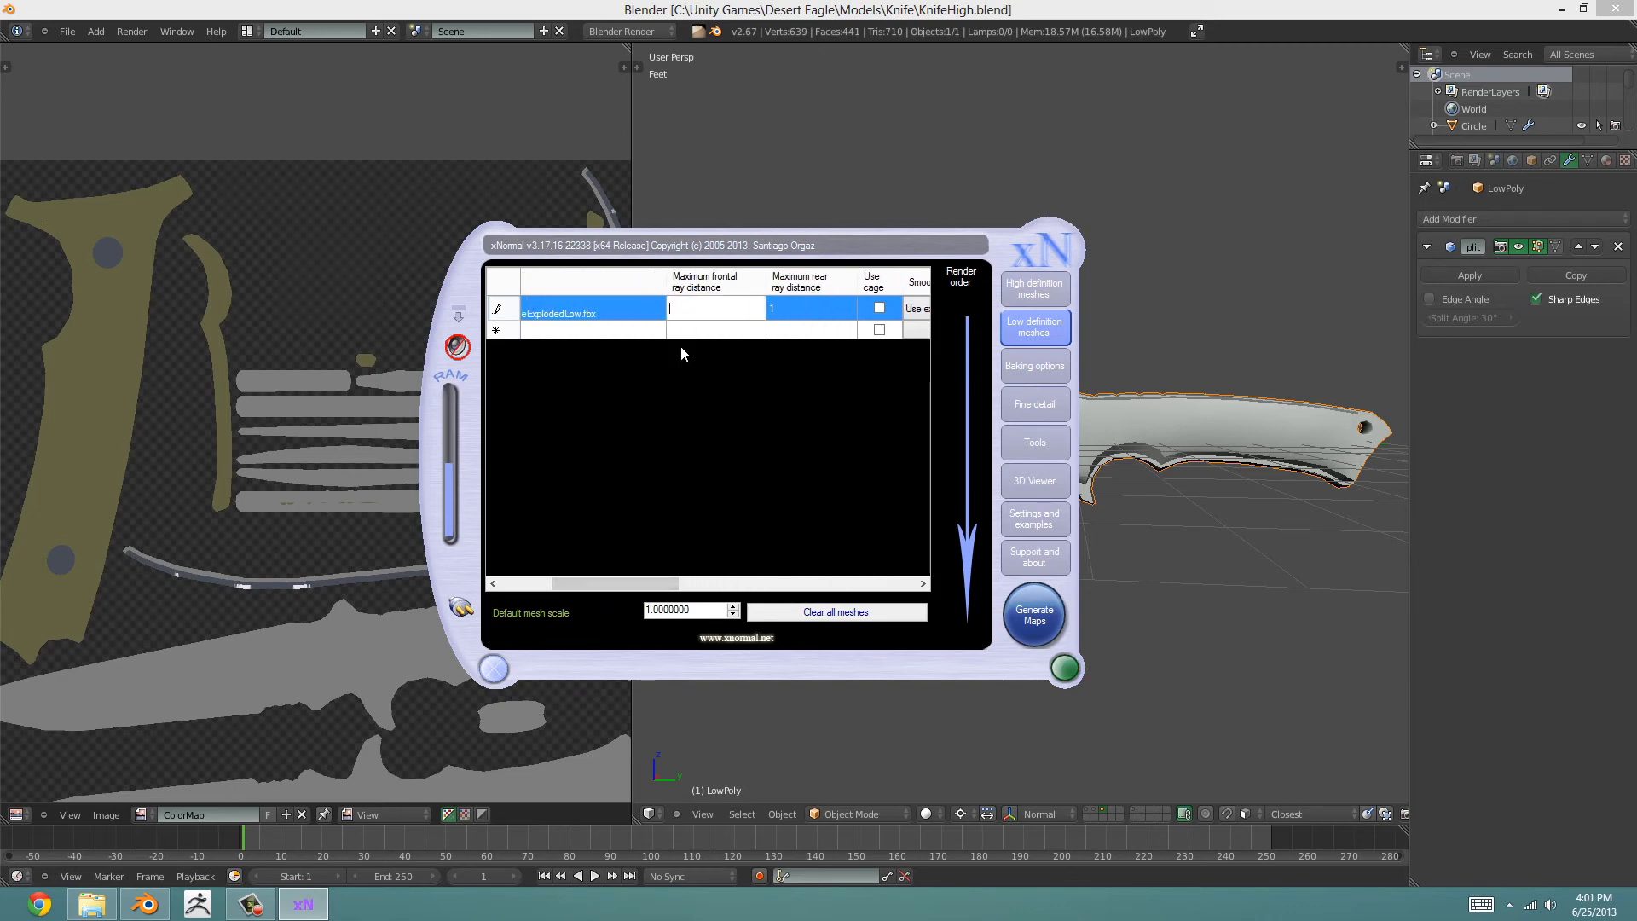
text(2)
key(Return)
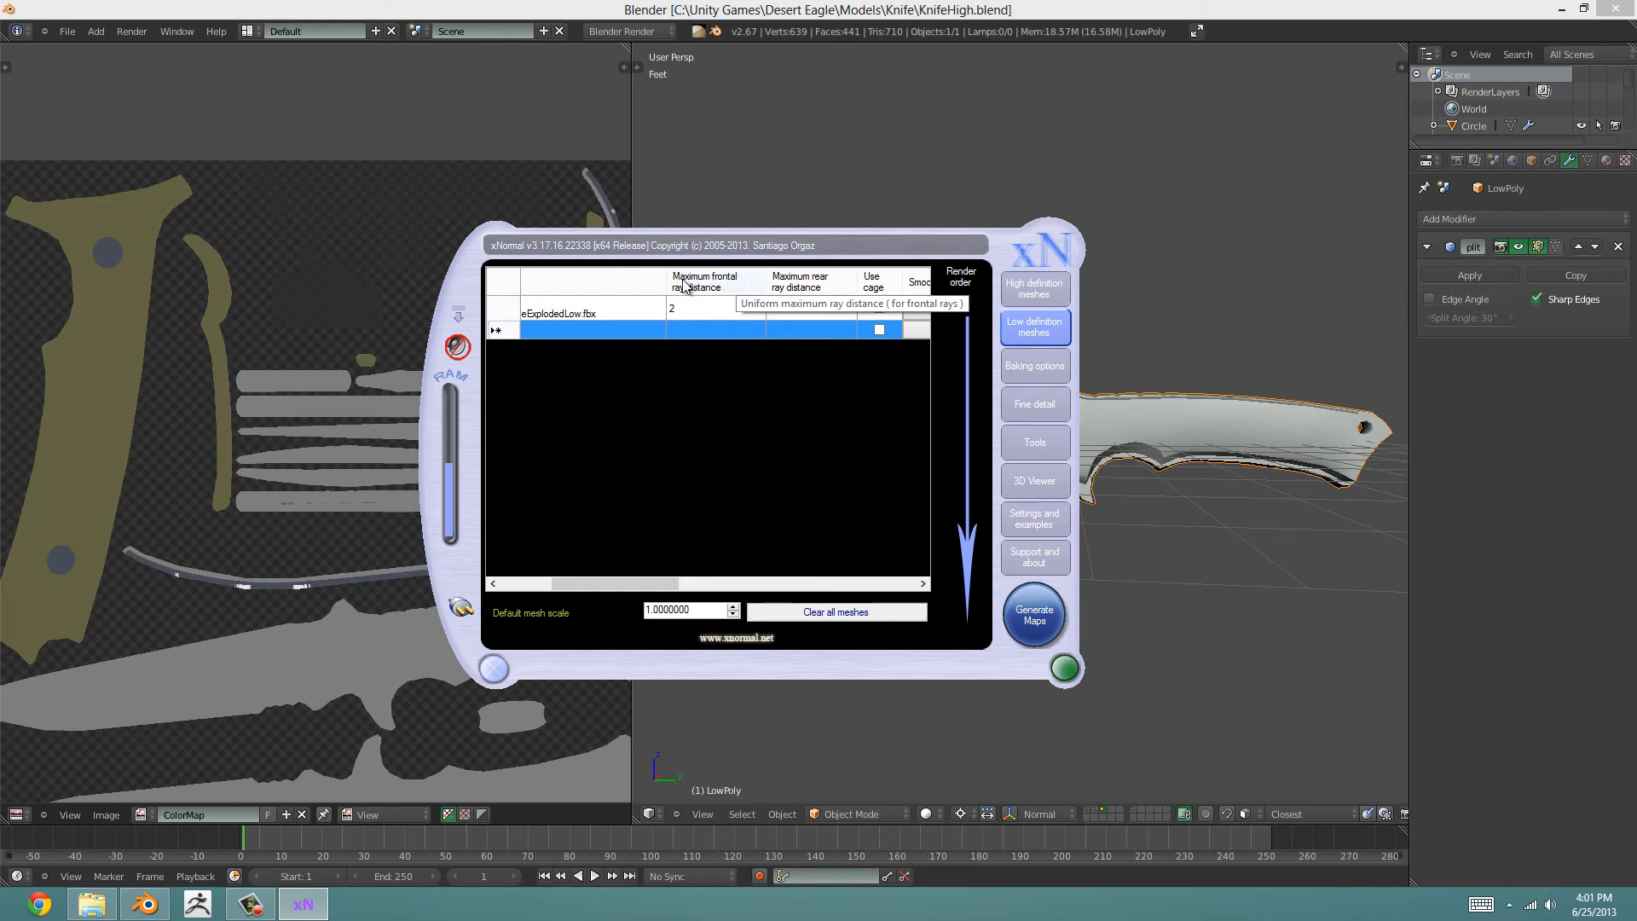
click(765, 316)
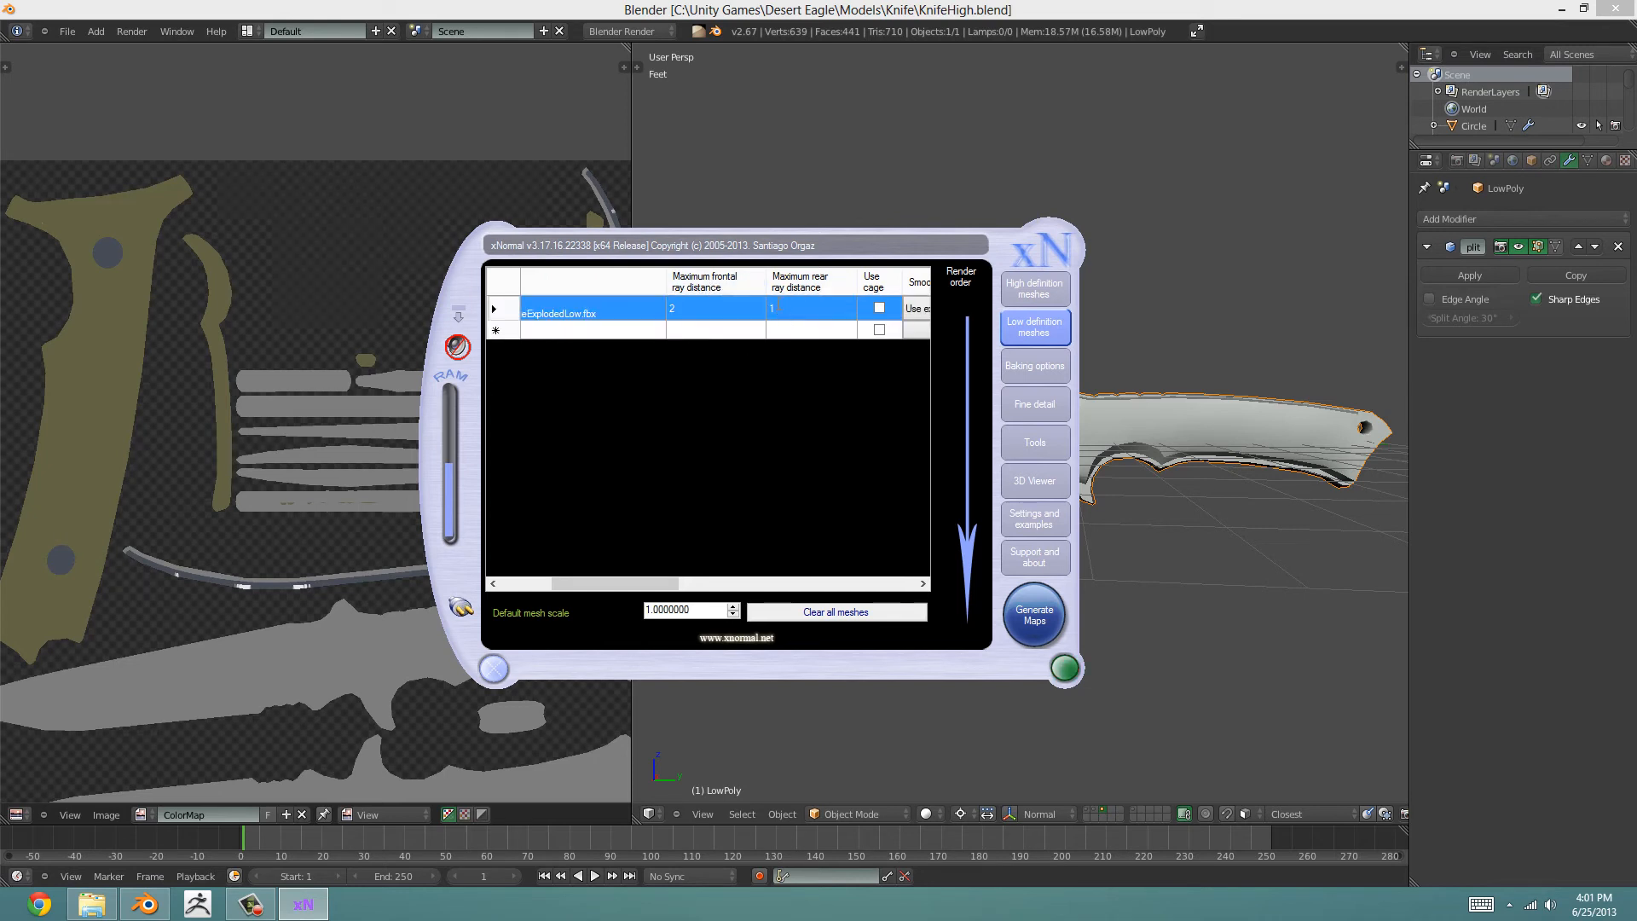
click(778, 307)
key(BackSpace)
text(.5)
key(Return)
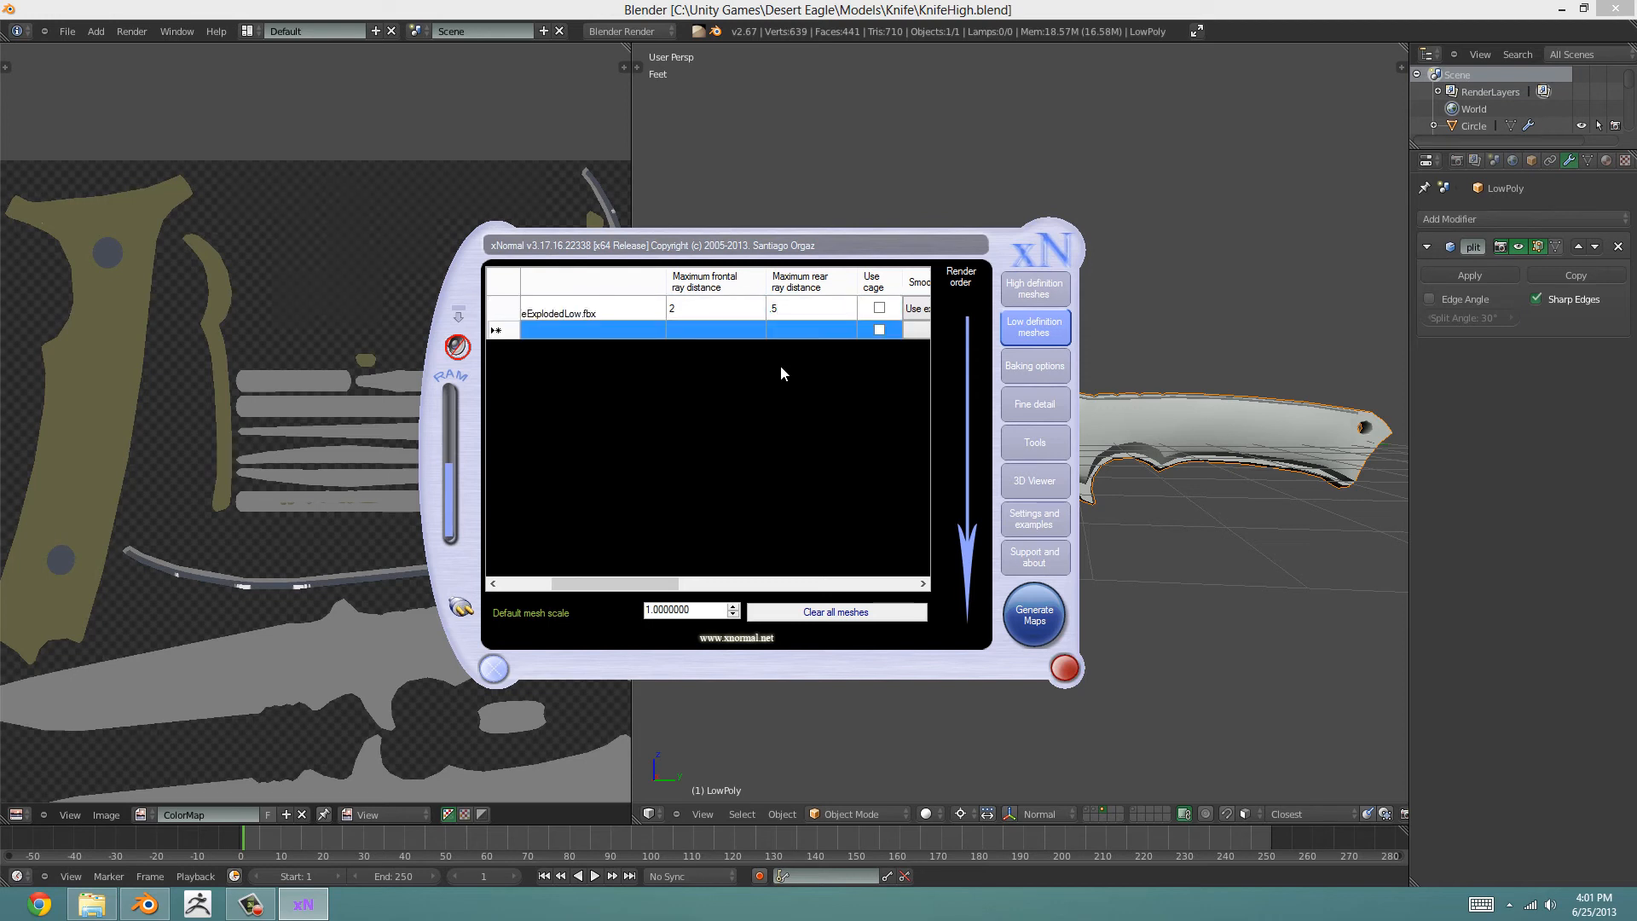
Step: Generate the normal map with the 2 and .5 ray distances, overwriting Knife_normals.TGA, and close the preview after checking the ring-shaped island
click(1034, 614)
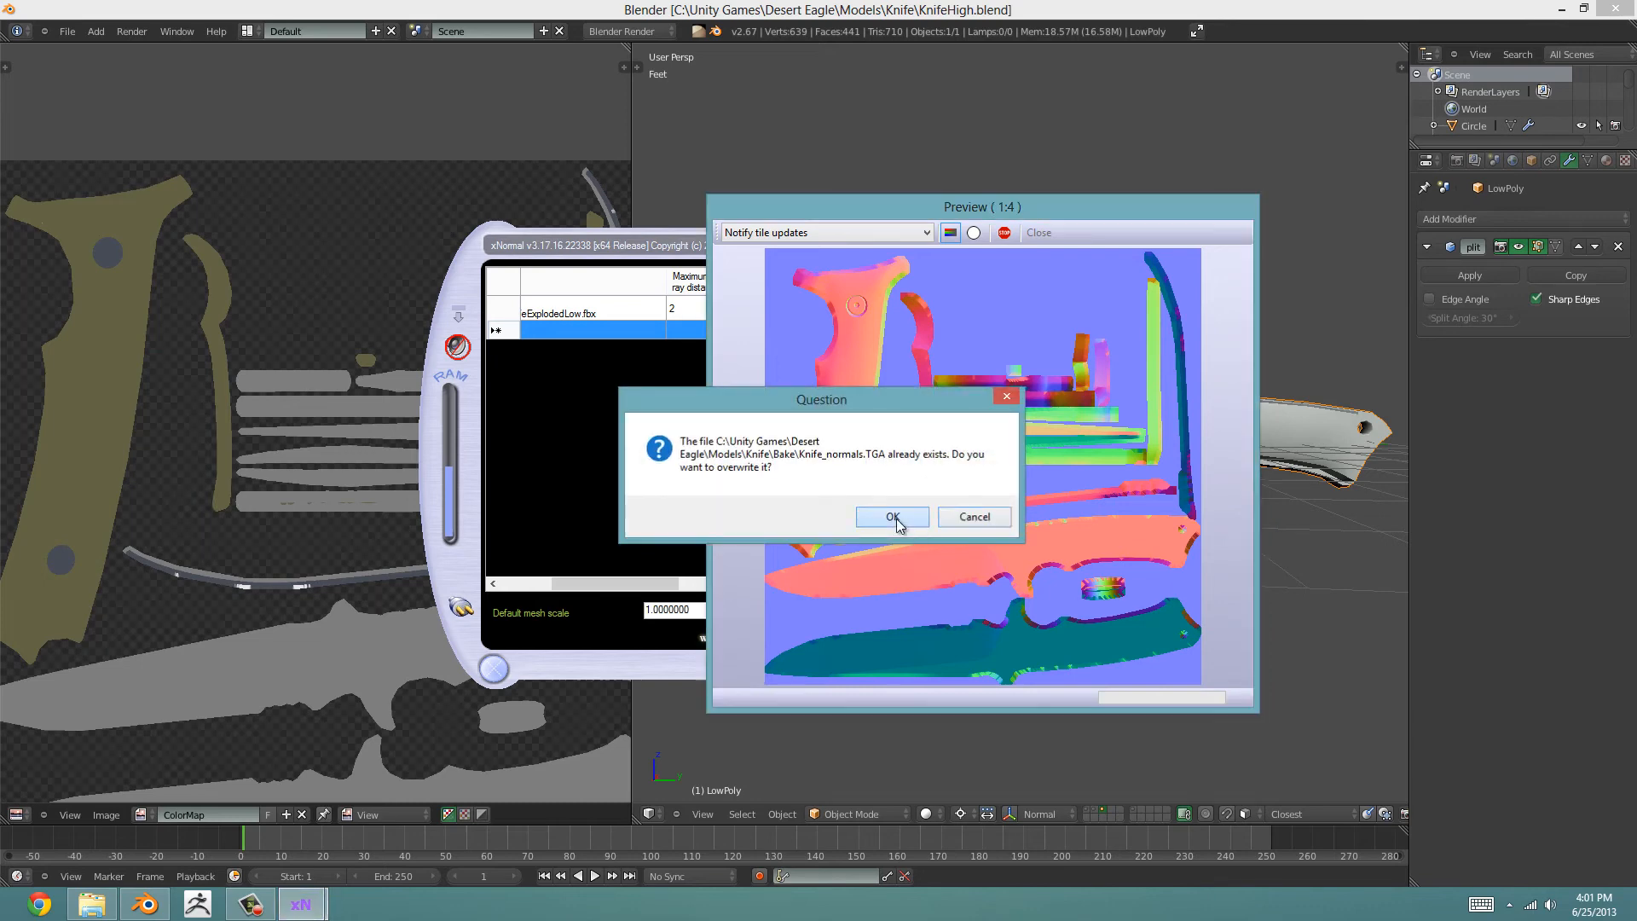
click(893, 517)
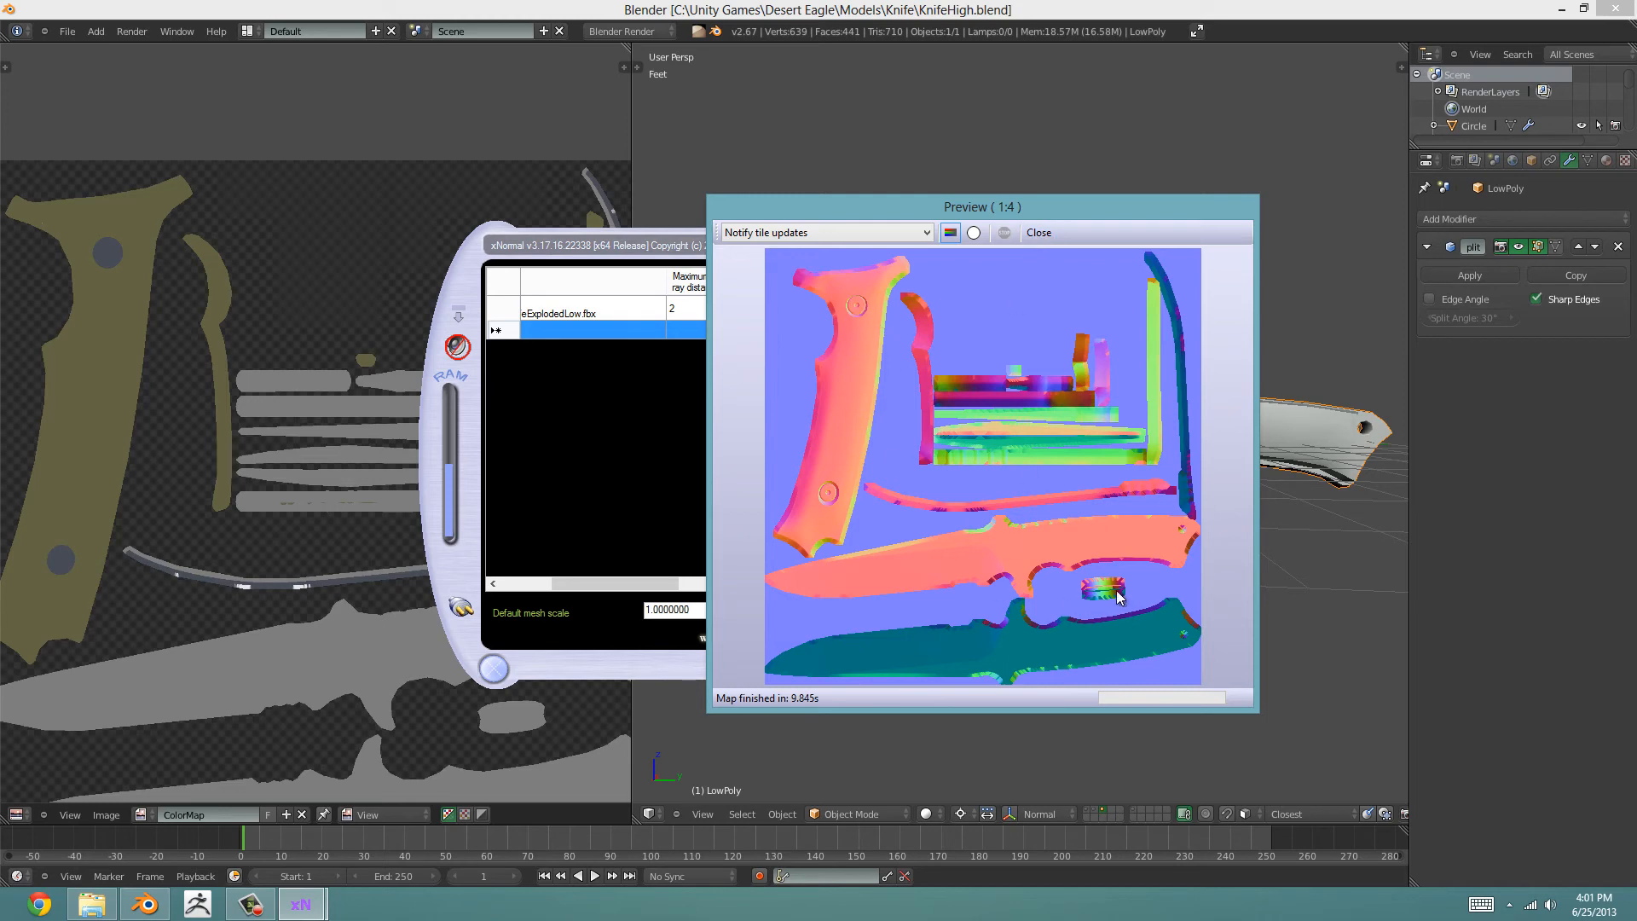
click(1038, 234)
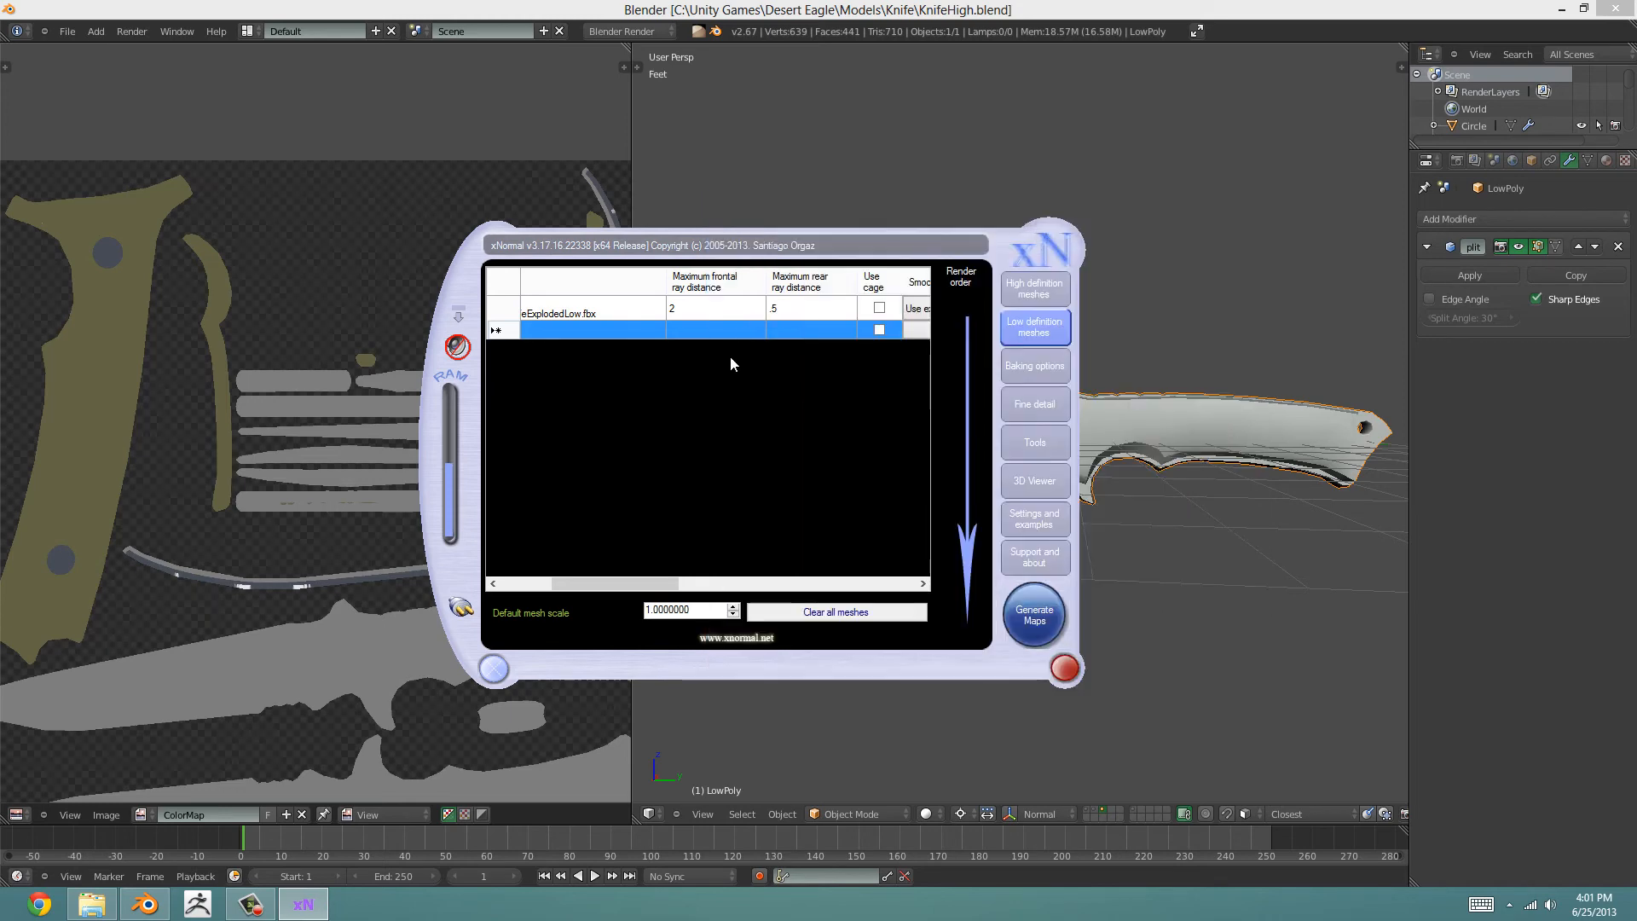
Step: Set the maximum frontal ray distance of KnifeExplodedLow.fbx to 1
click(698, 312)
click(697, 312)
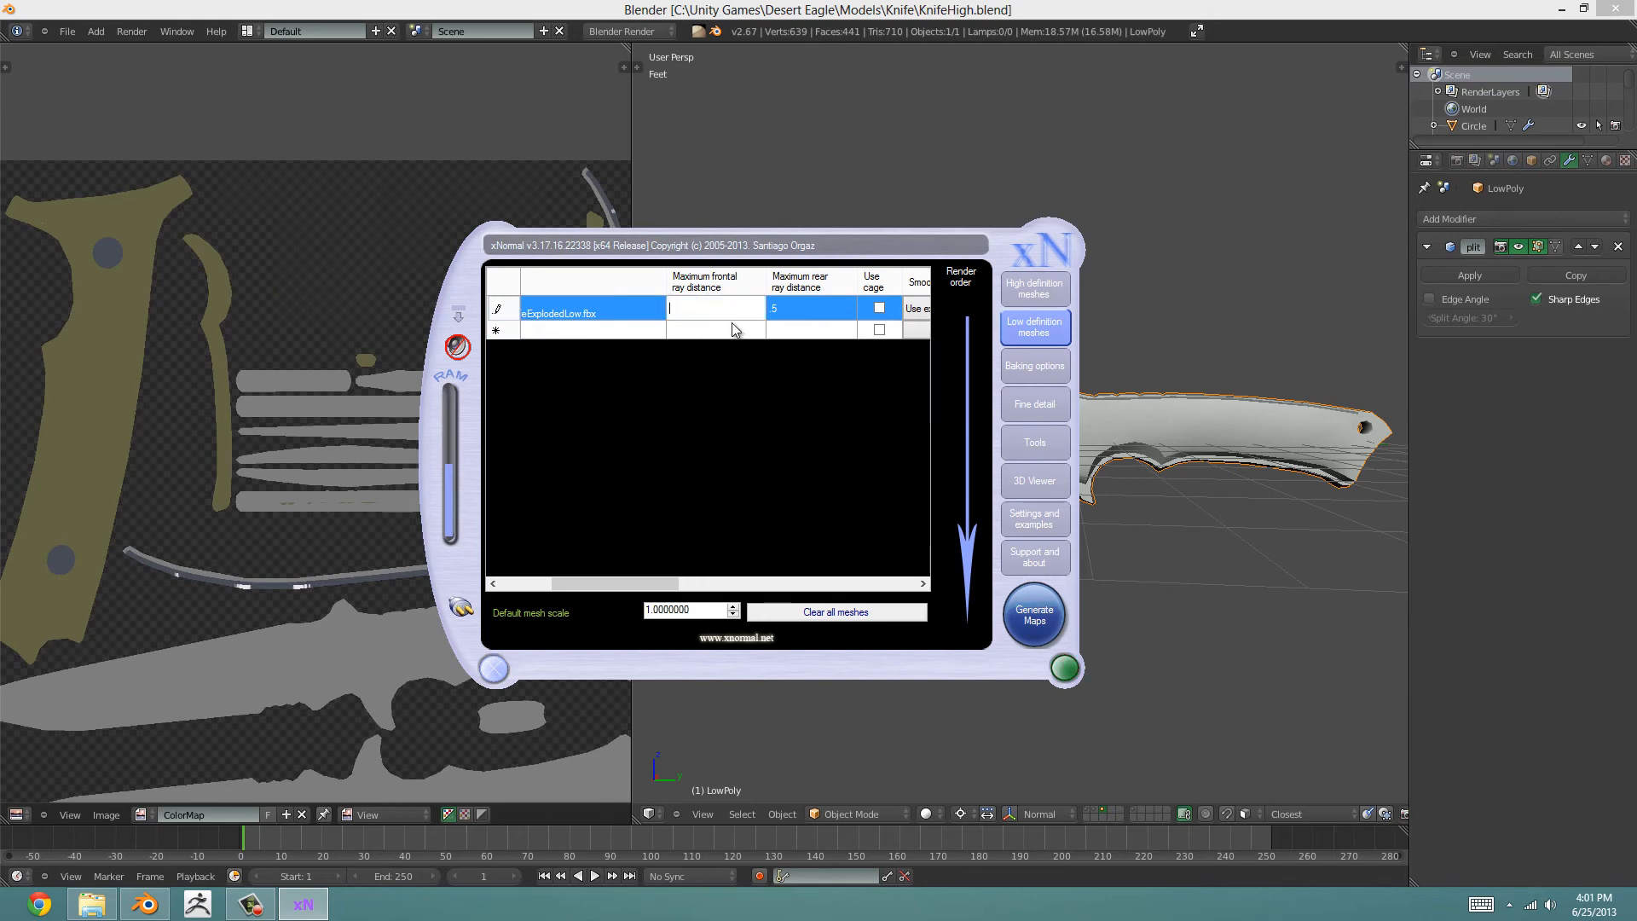
click(734, 329)
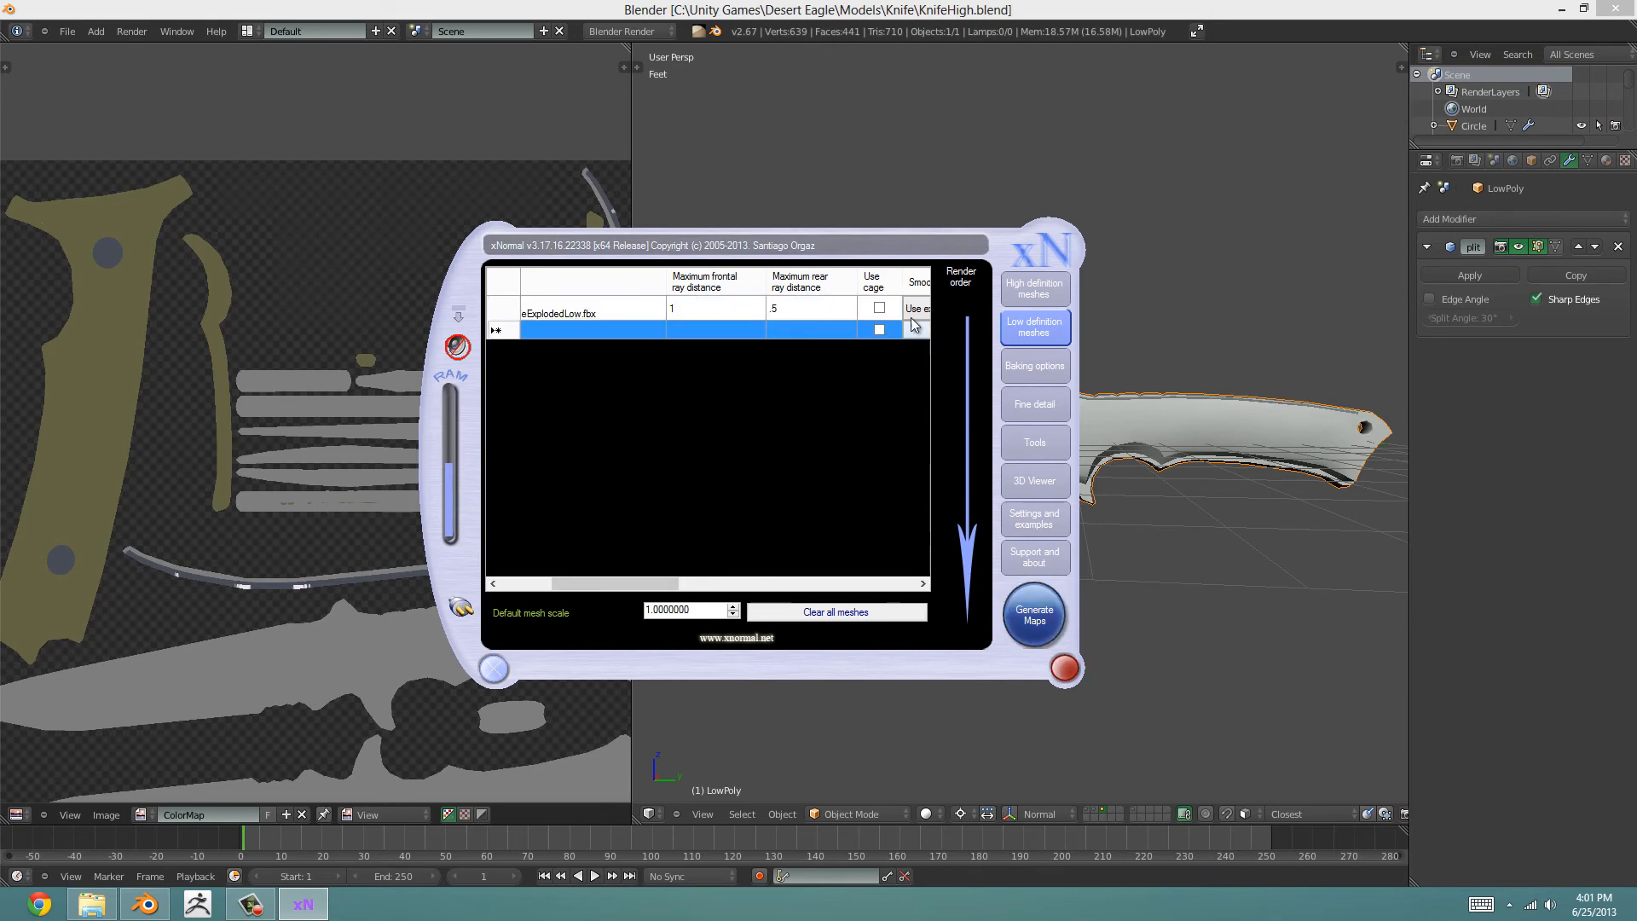
Step: Generate the normal map with the 1 and .5 ray distances, overwriting Knife_normals.TGA, and close the finished preview
click(1034, 613)
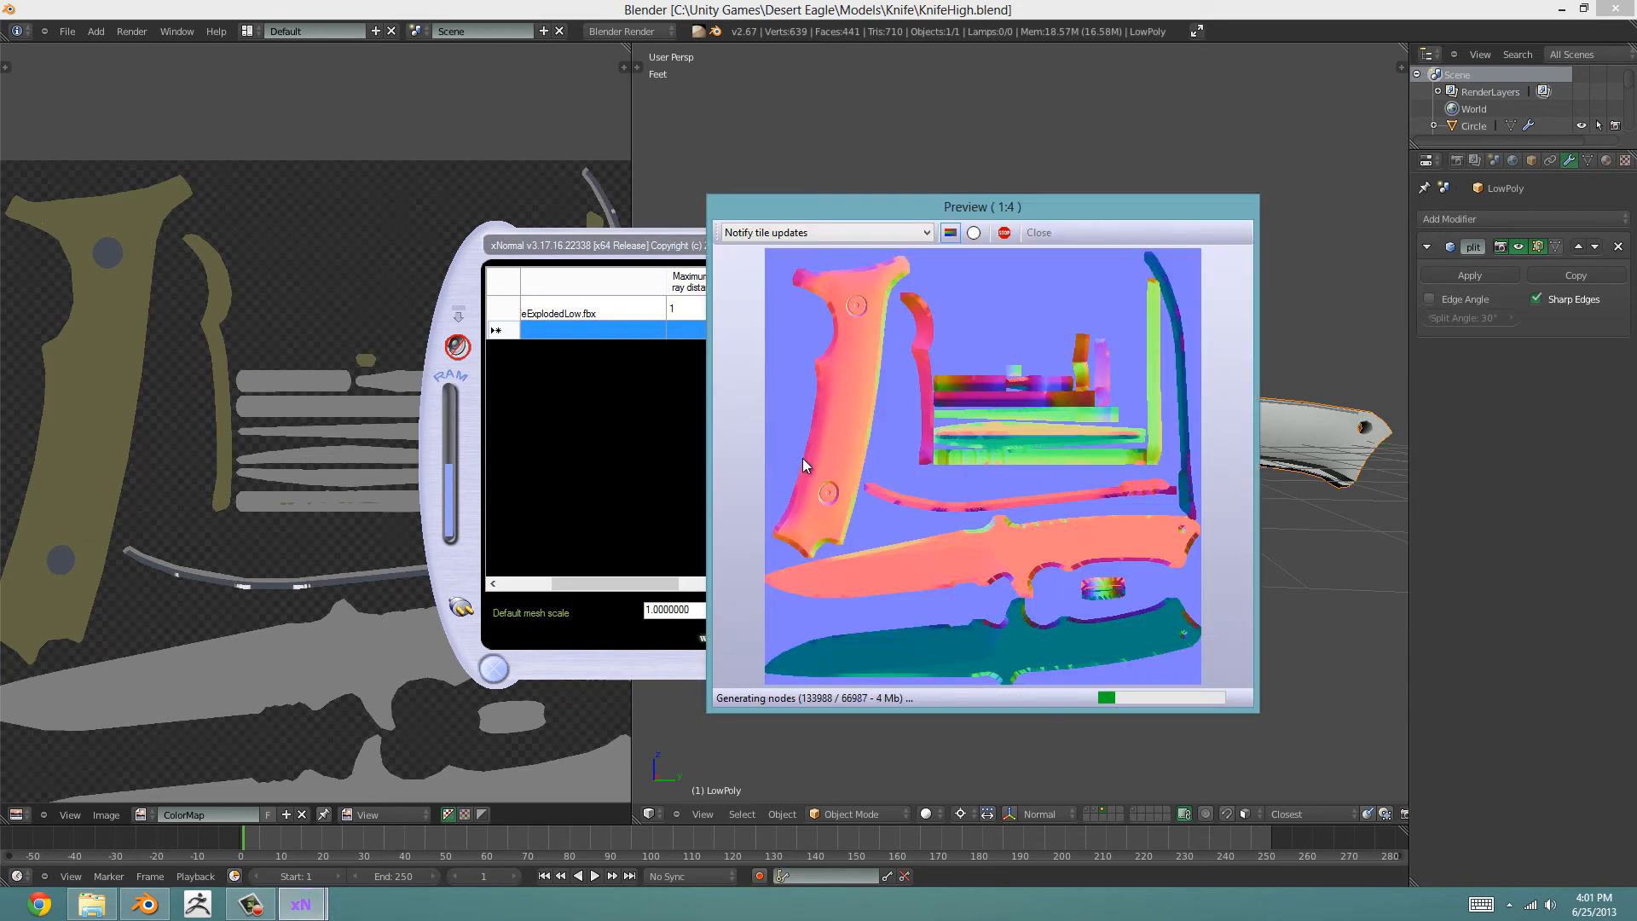
click(895, 515)
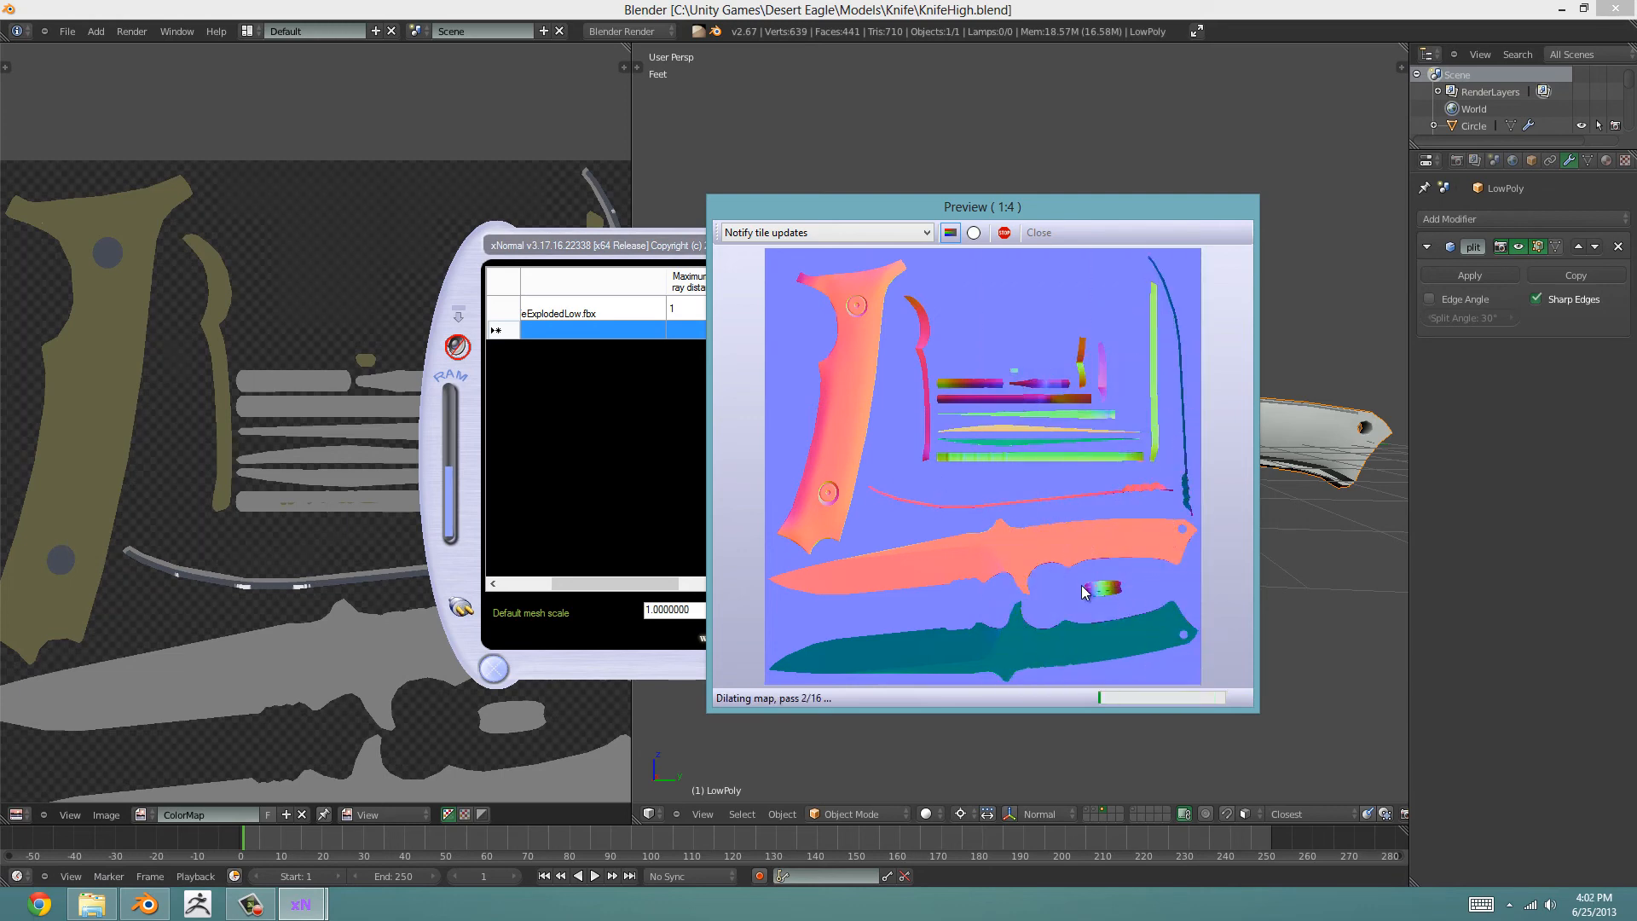
click(1040, 233)
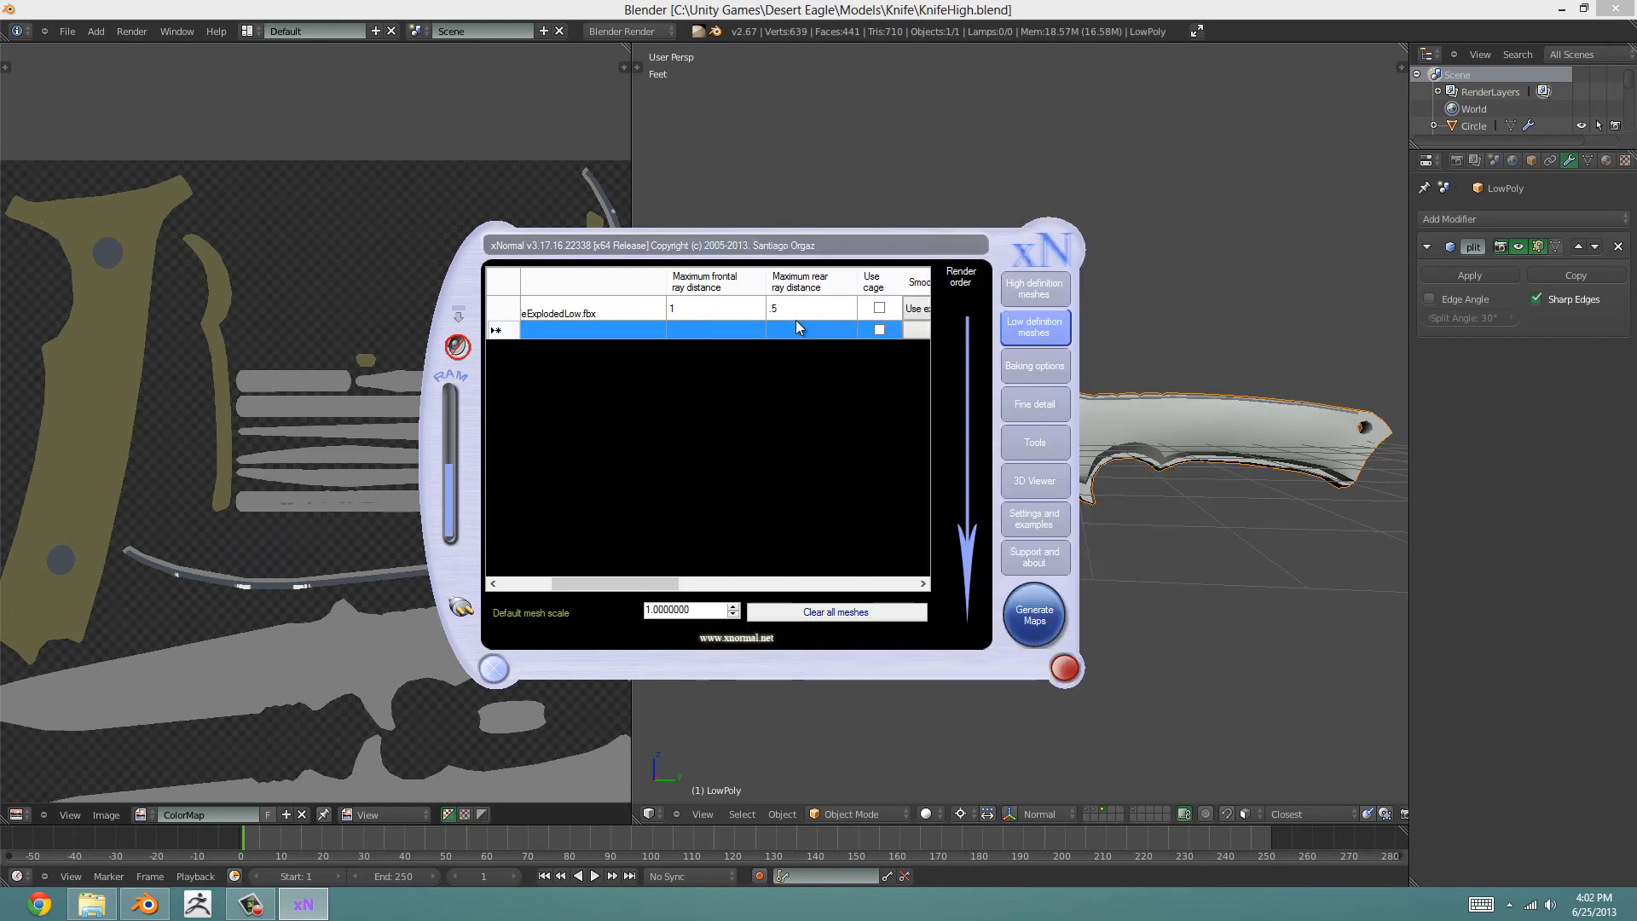
Step: Set the maximum frontal ray distance of KnifeExplodedLow.fbx to .75
click(696, 311)
click(696, 312)
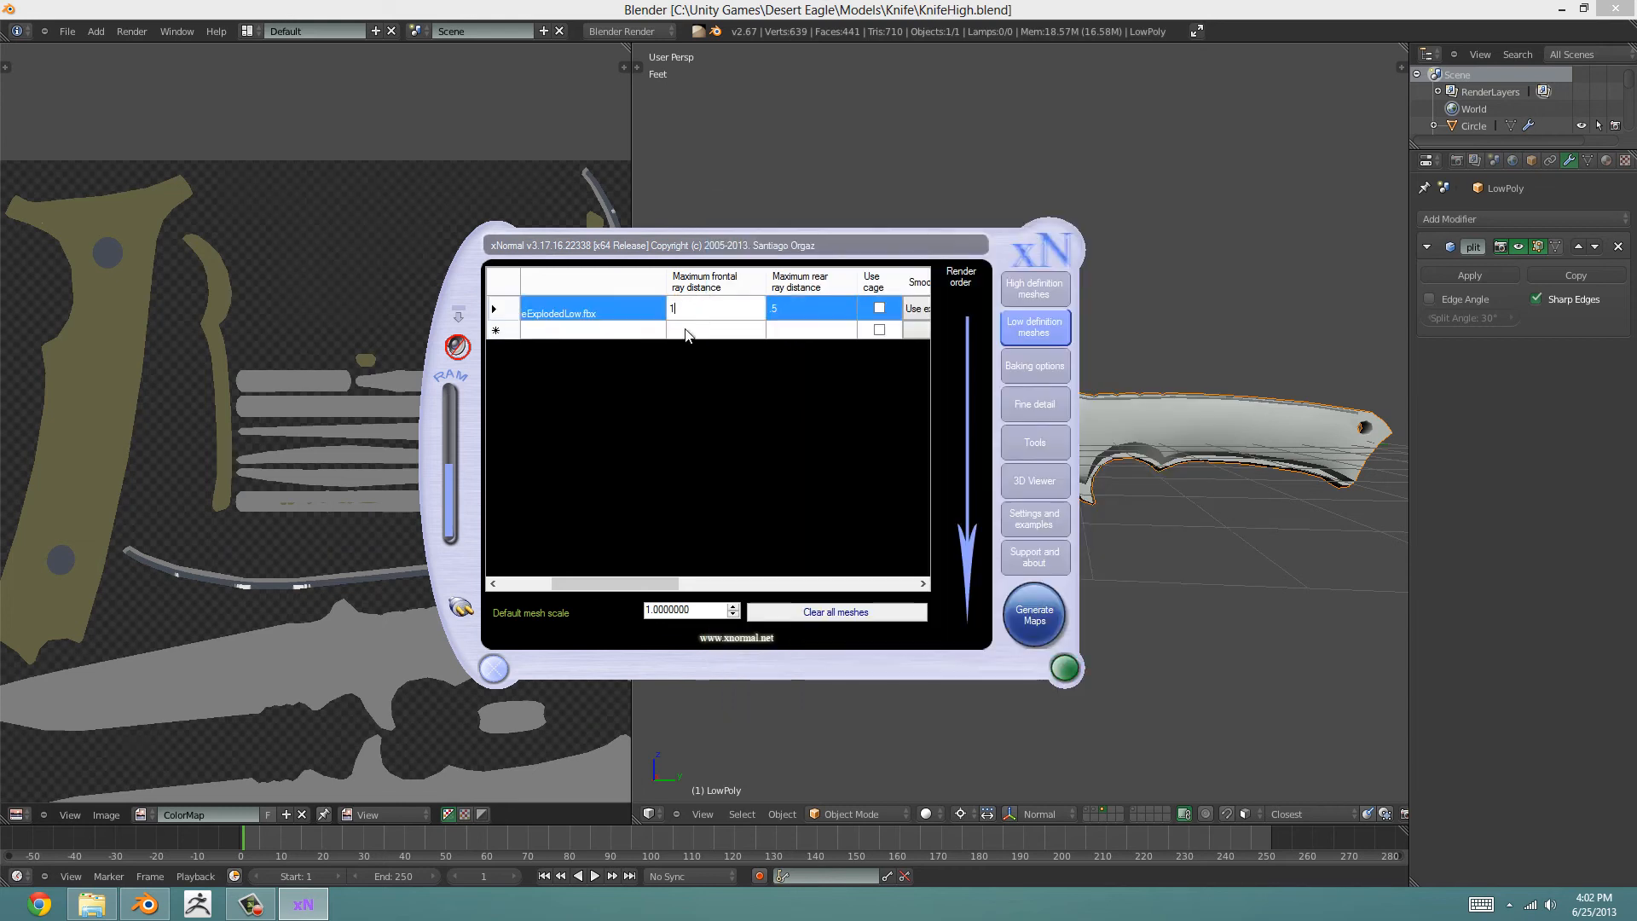
text(.75)
click(686, 334)
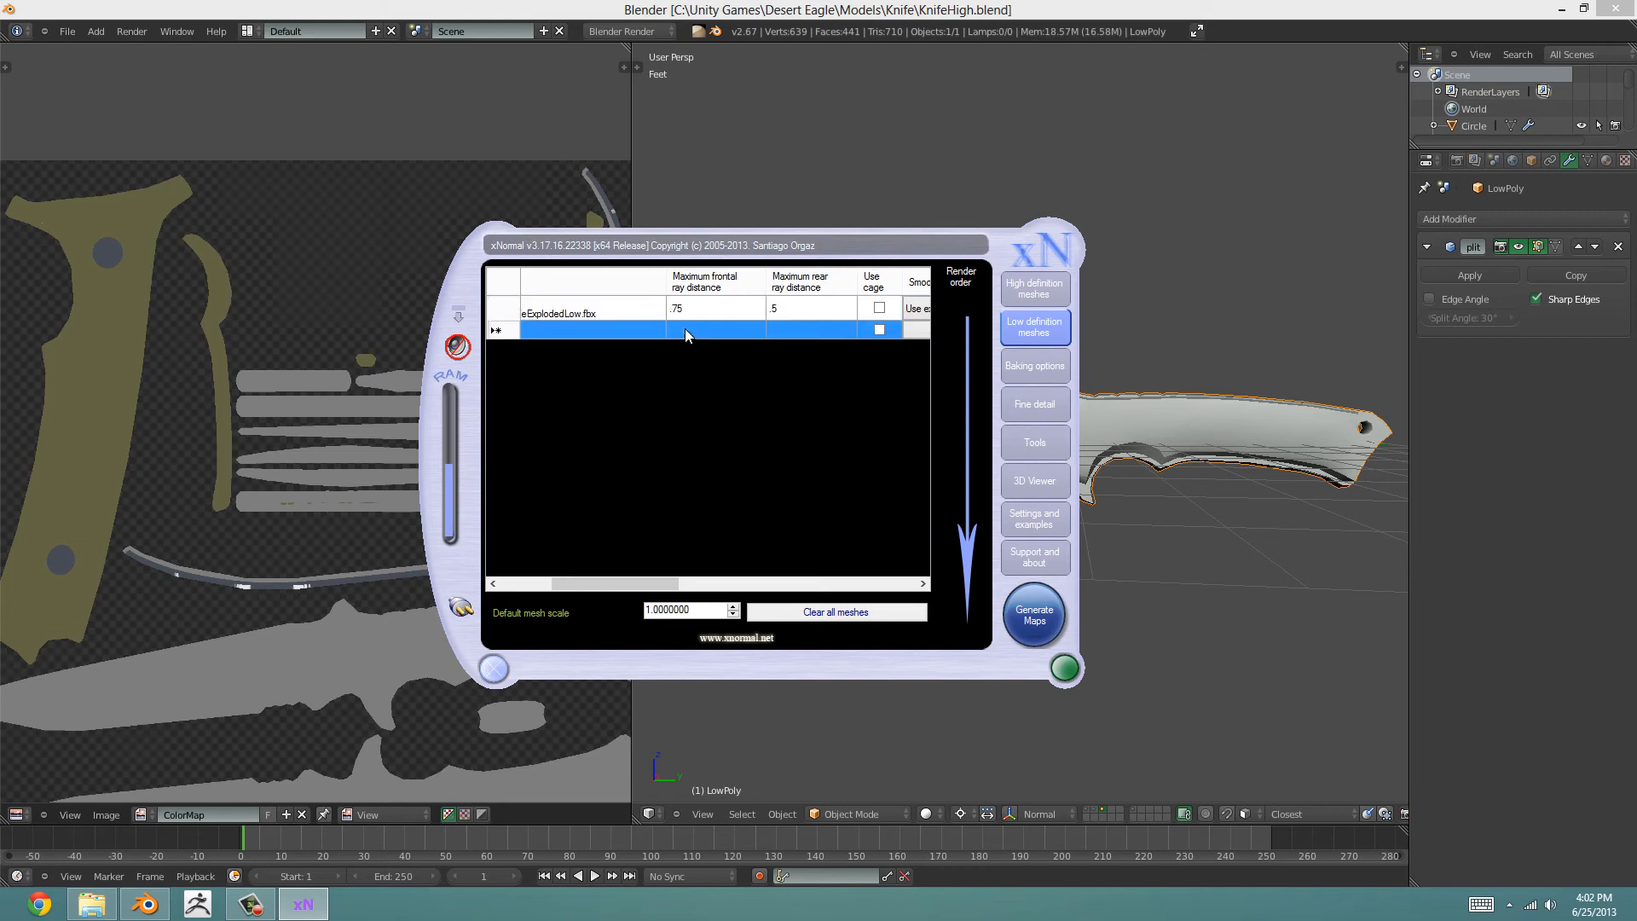
Step: Generate the normal map with the .75 and .5 ray distances and close the finished preview
click(1034, 614)
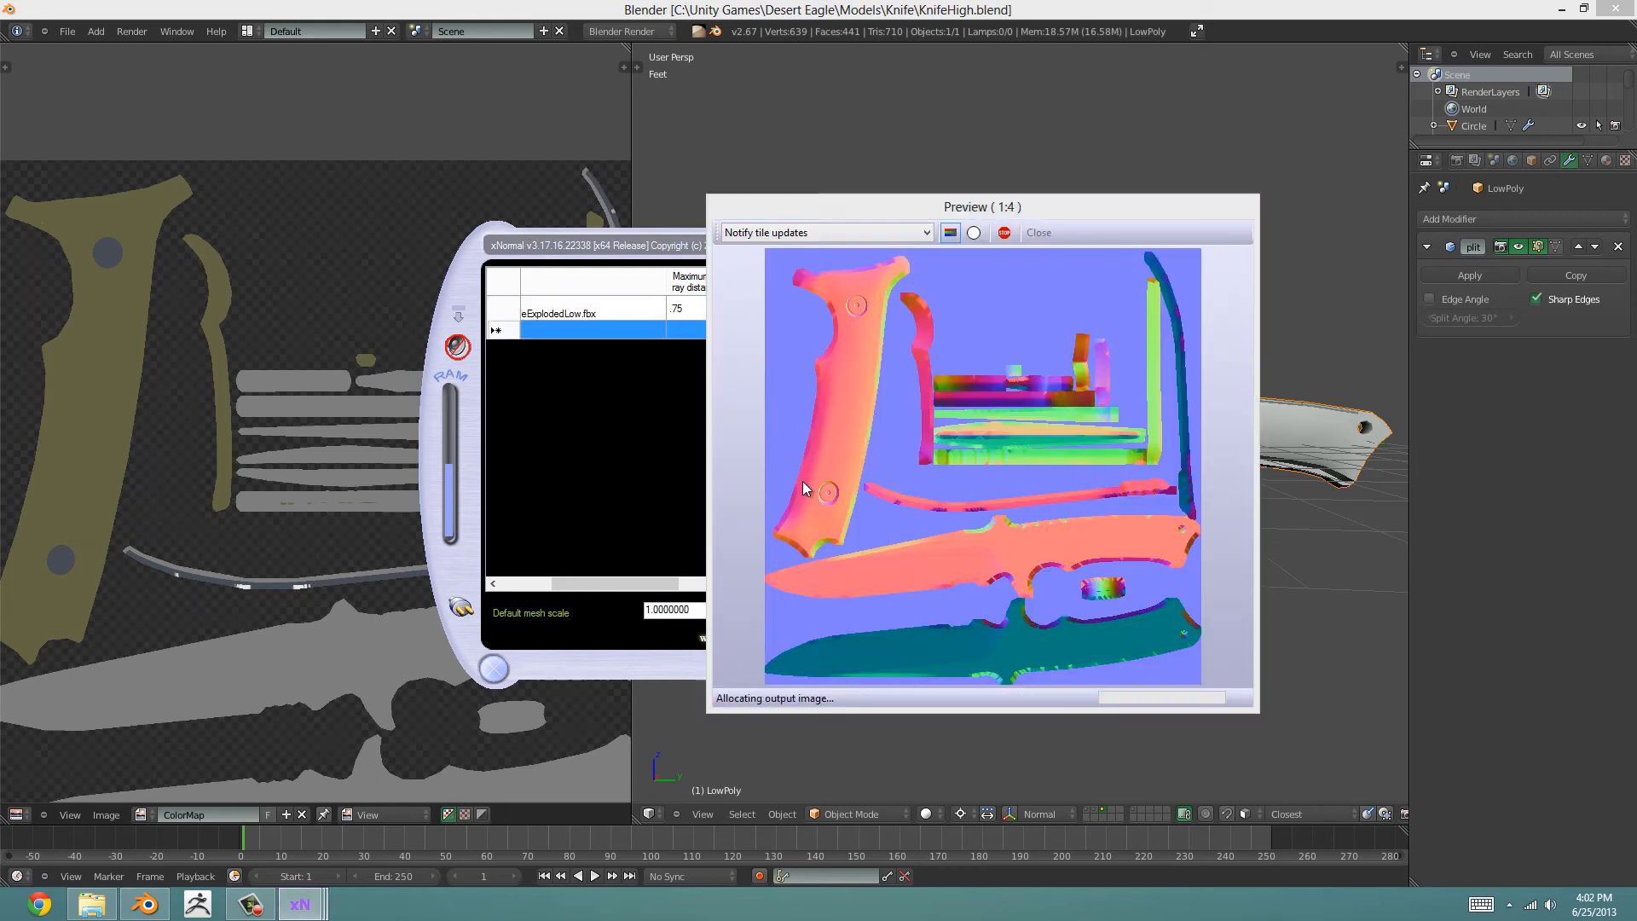
click(888, 516)
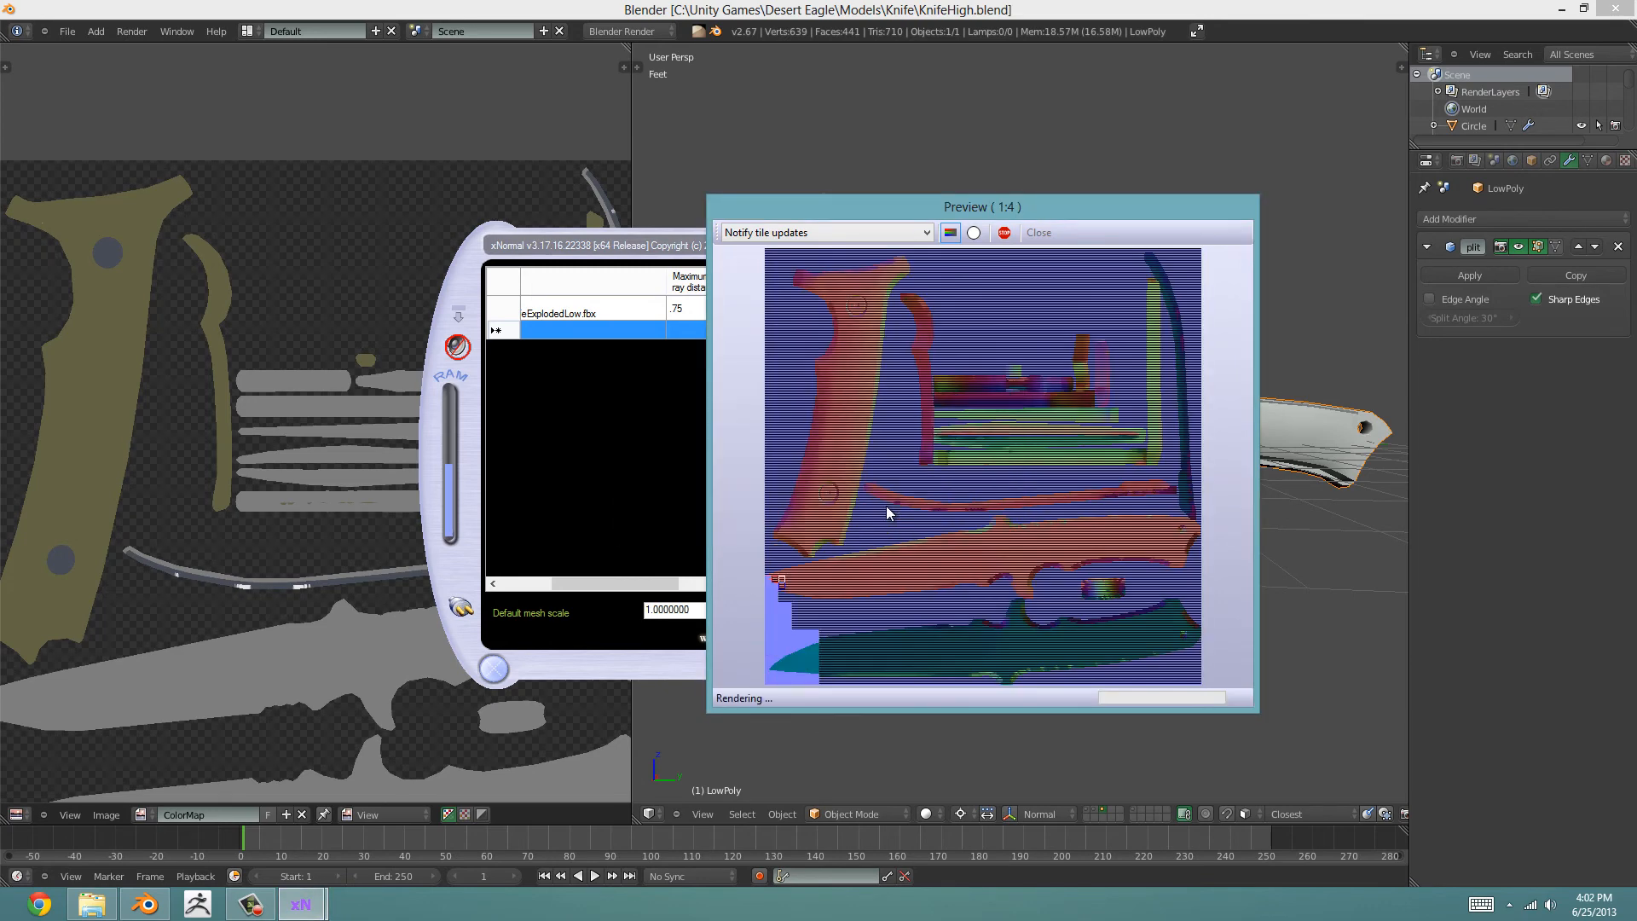
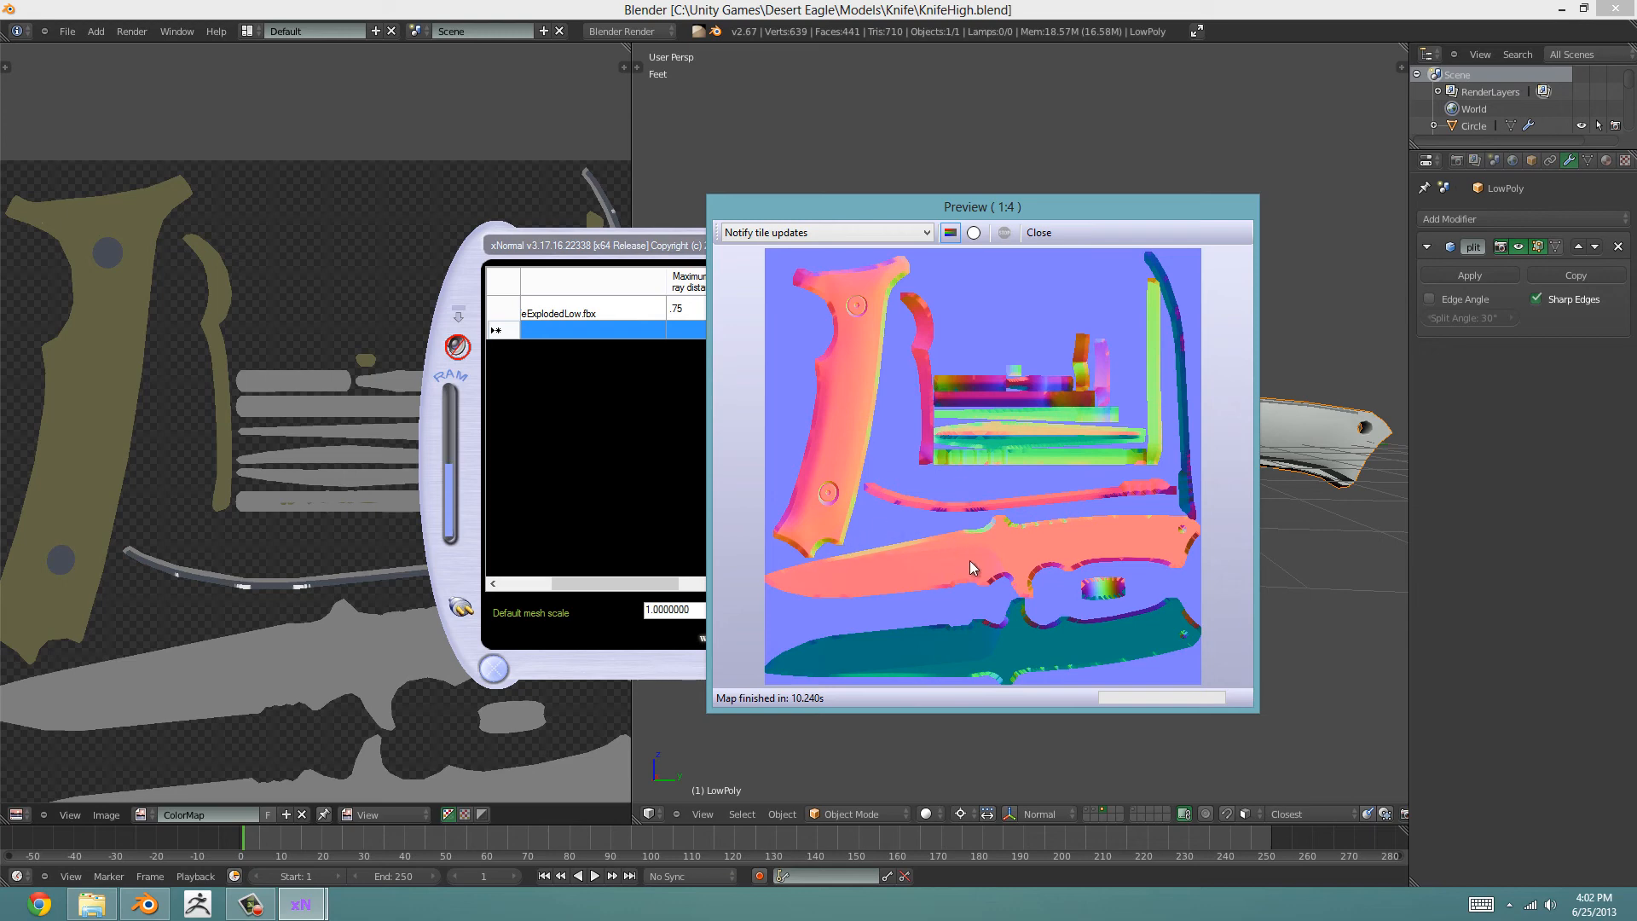
click(1040, 233)
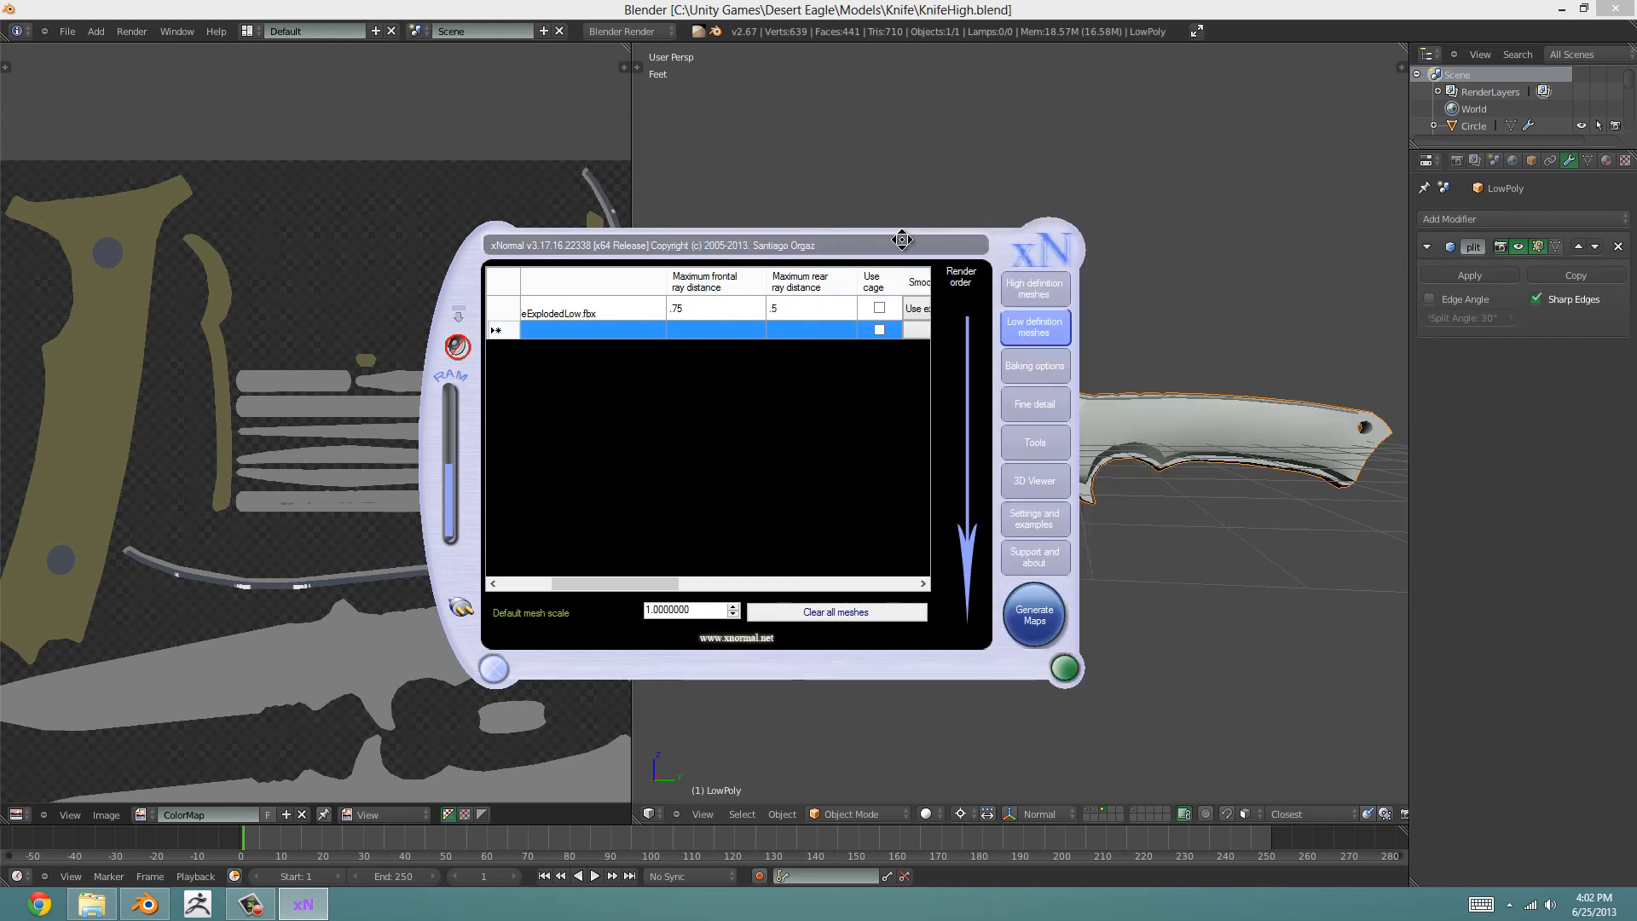
drag(899, 230, 982, 218)
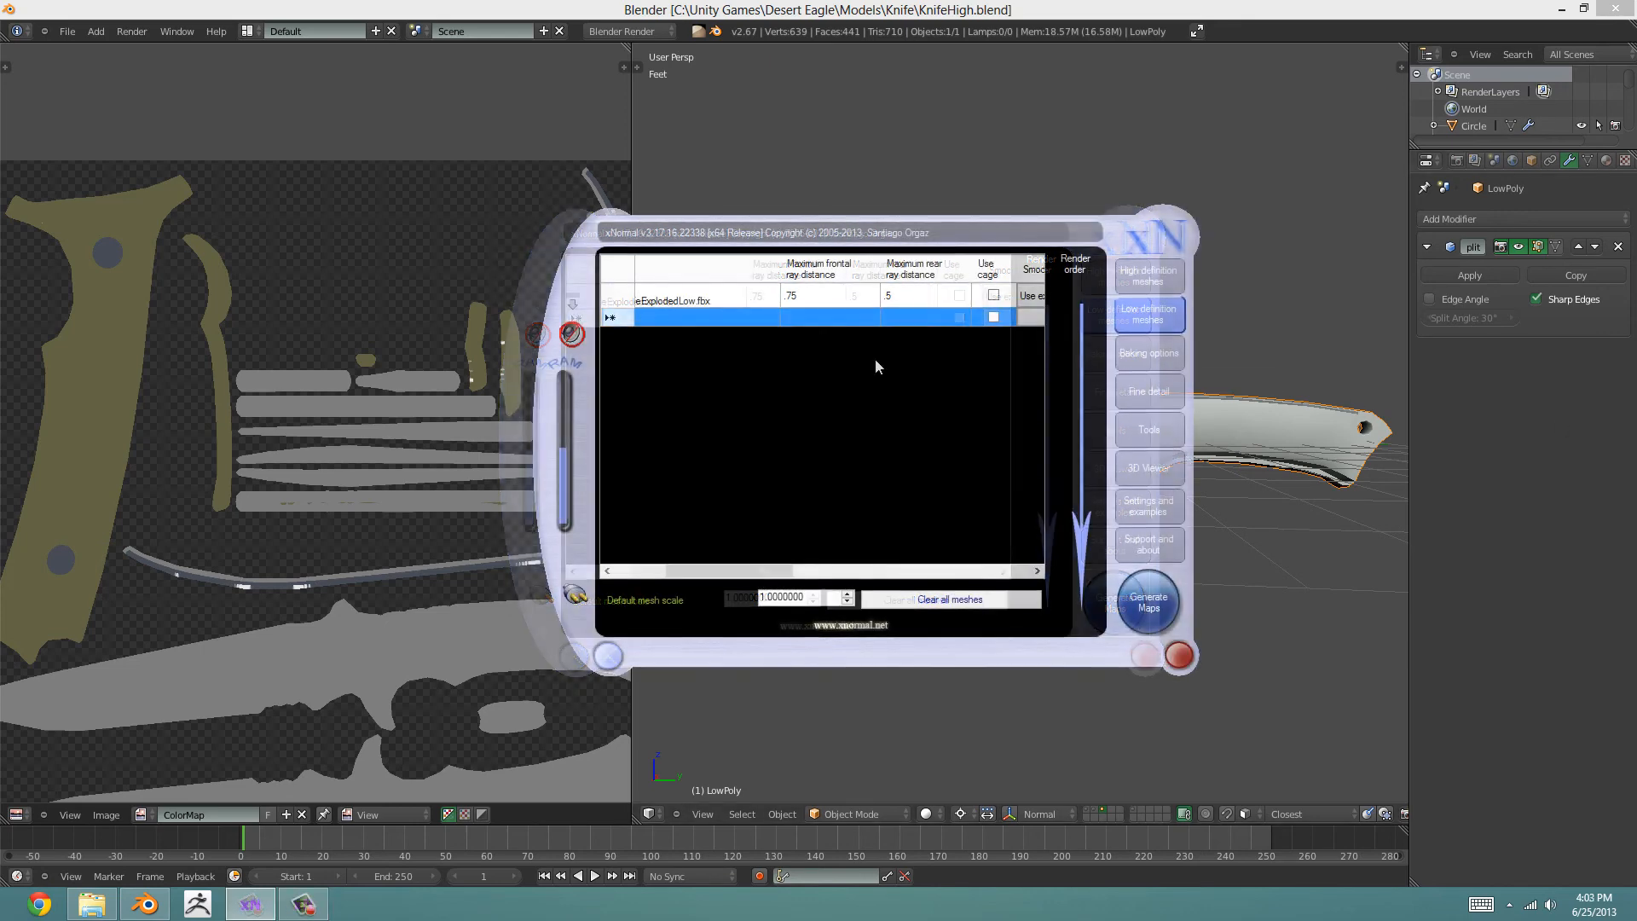
Step: Add KnifeHigh.obj from the Bake folder to the high definition meshes
click(1148, 275)
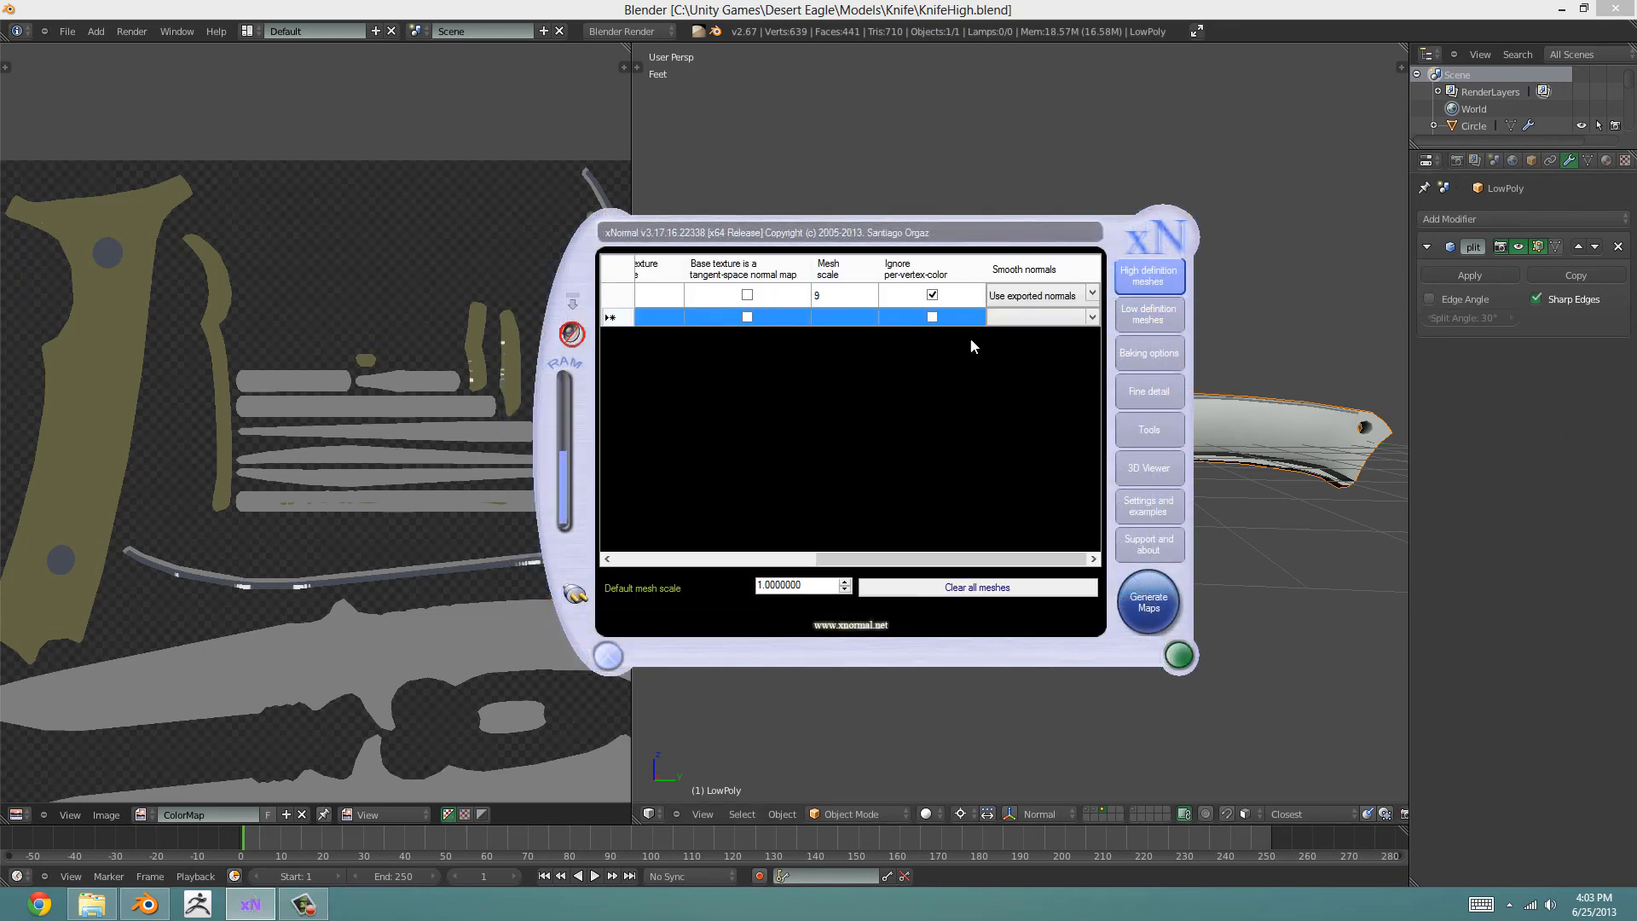
drag(882, 558, 641, 561)
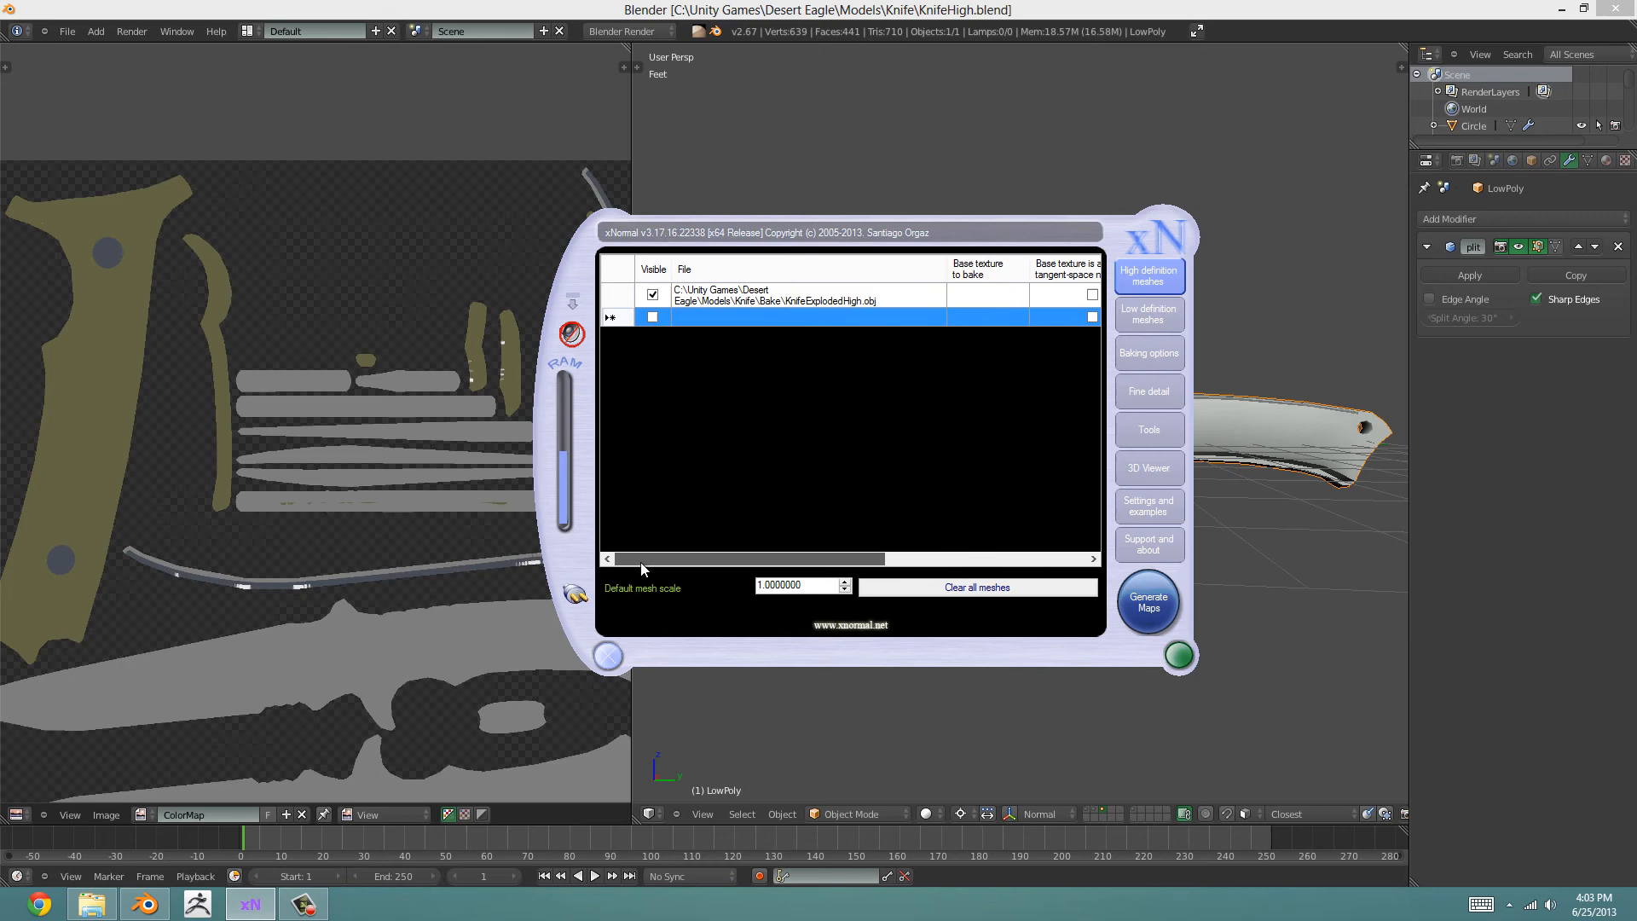
right_click(883, 298)
click(927, 318)
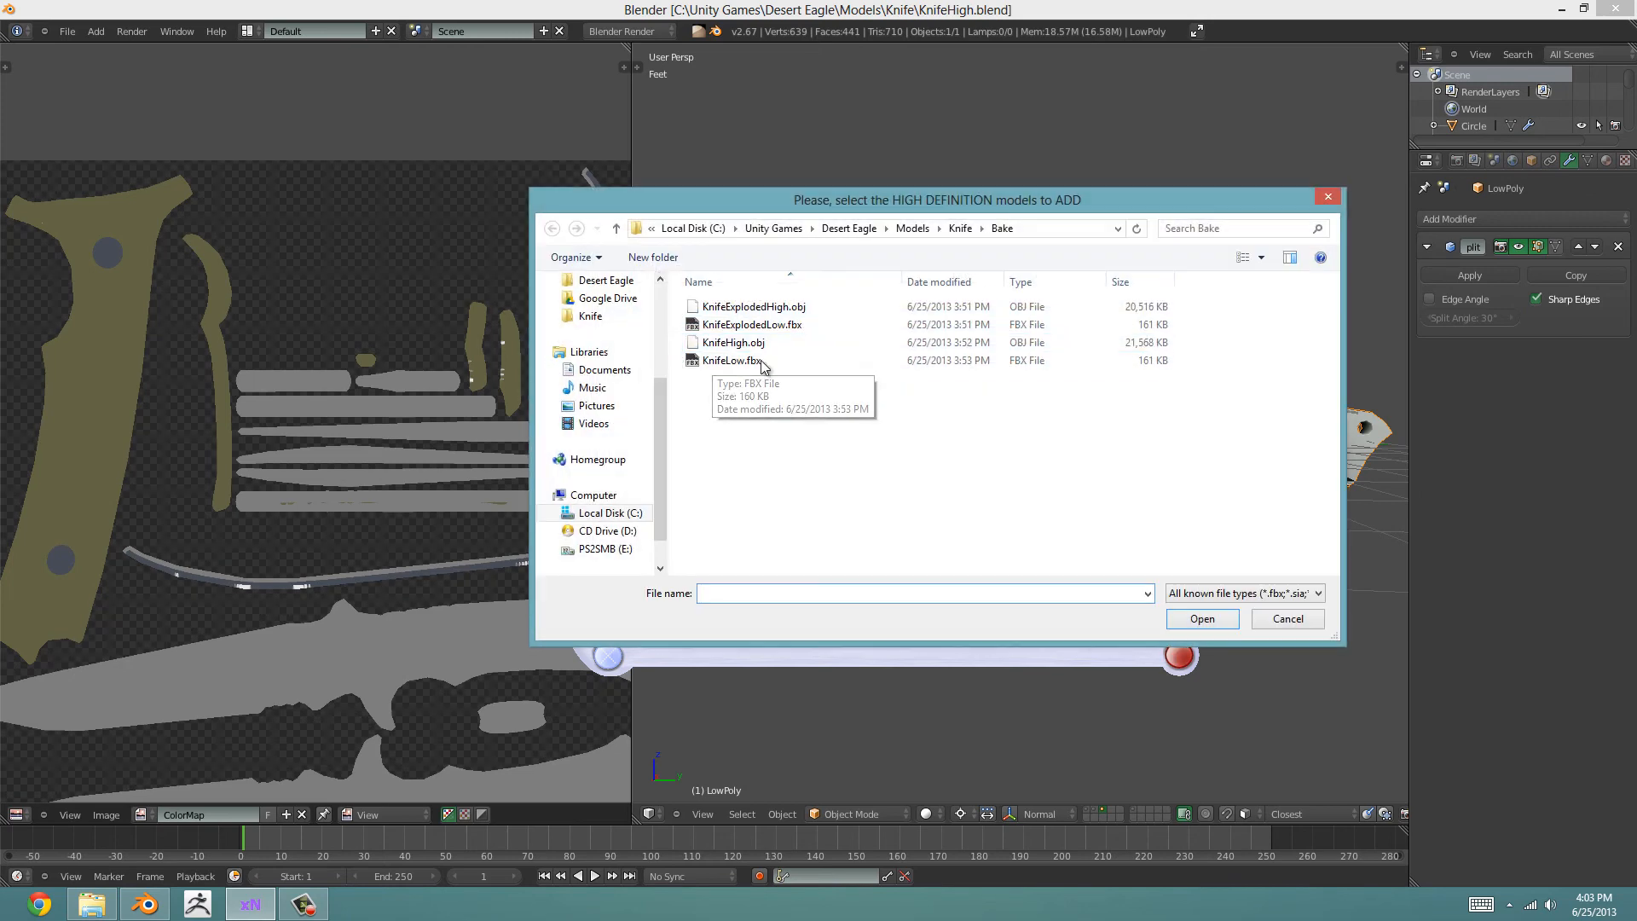
click(719, 368)
click(735, 345)
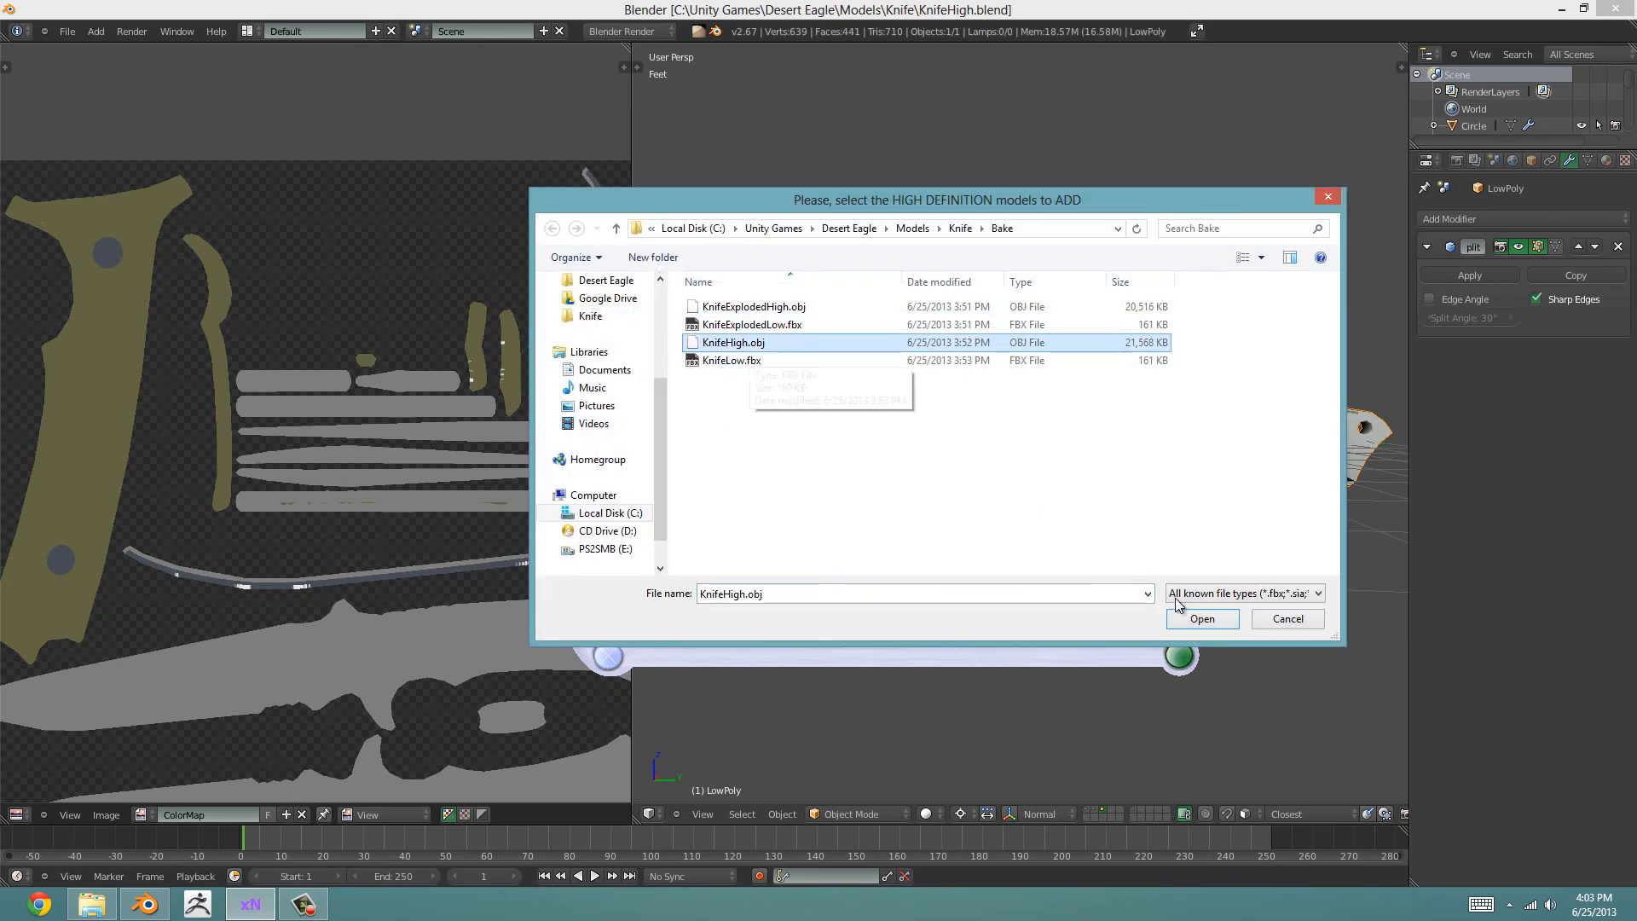
click(1192, 620)
Step: Set the mesh scale of KnifeHigh.obj to 9 and remove KnifeExplodedHigh.obj from the high definition meshes
drag(799, 559, 1009, 559)
click(827, 317)
click(827, 316)
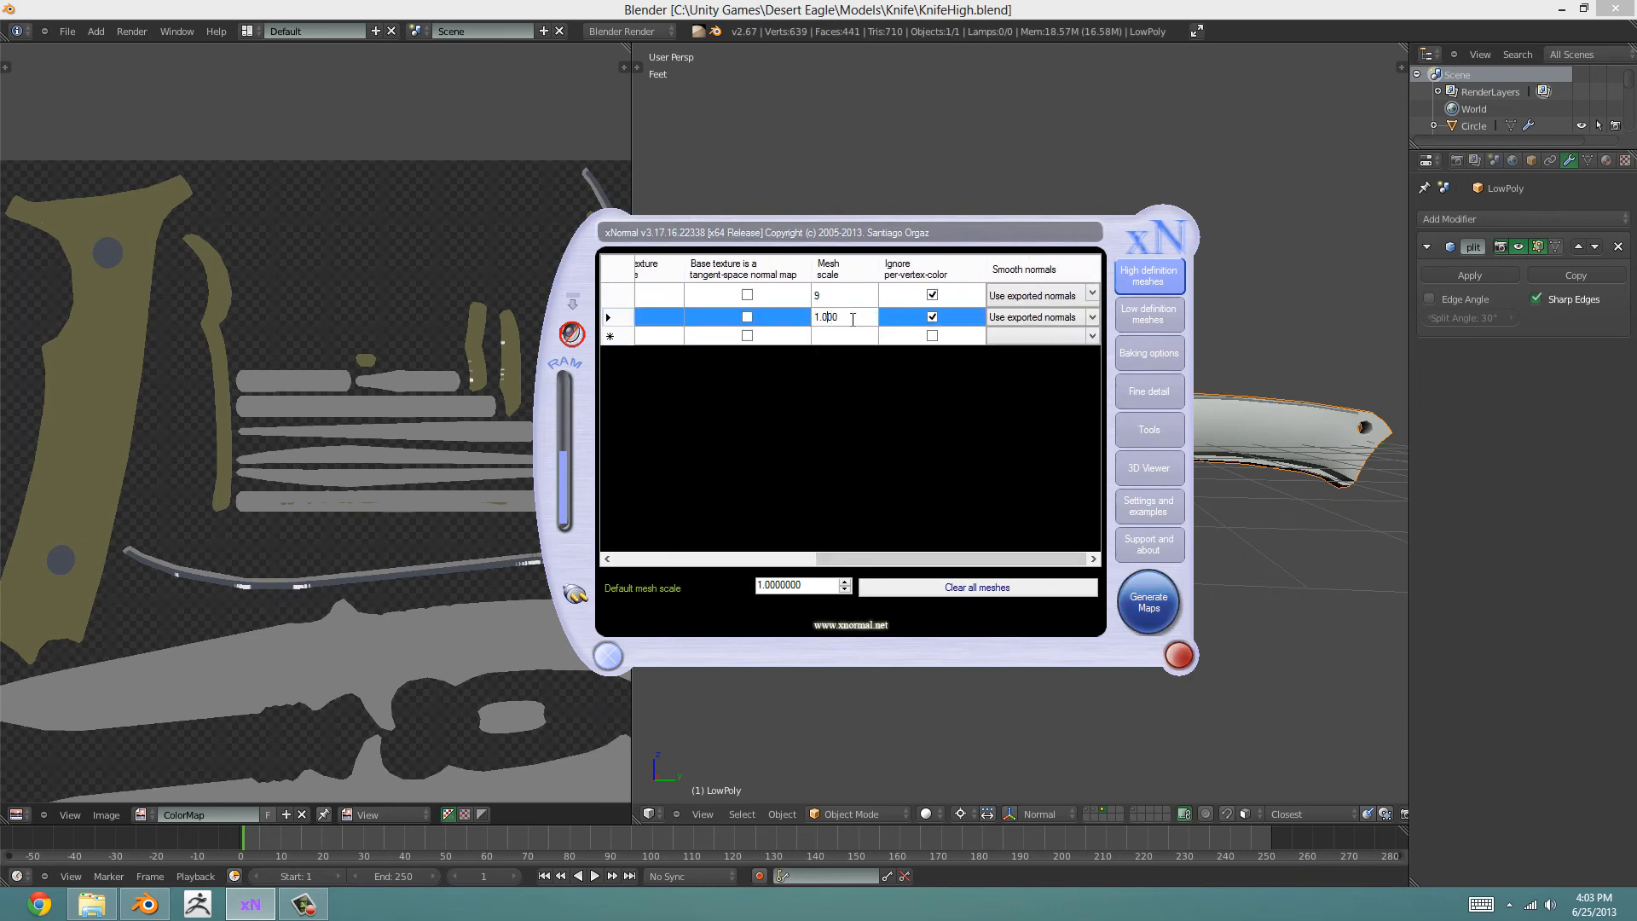
click(781, 295)
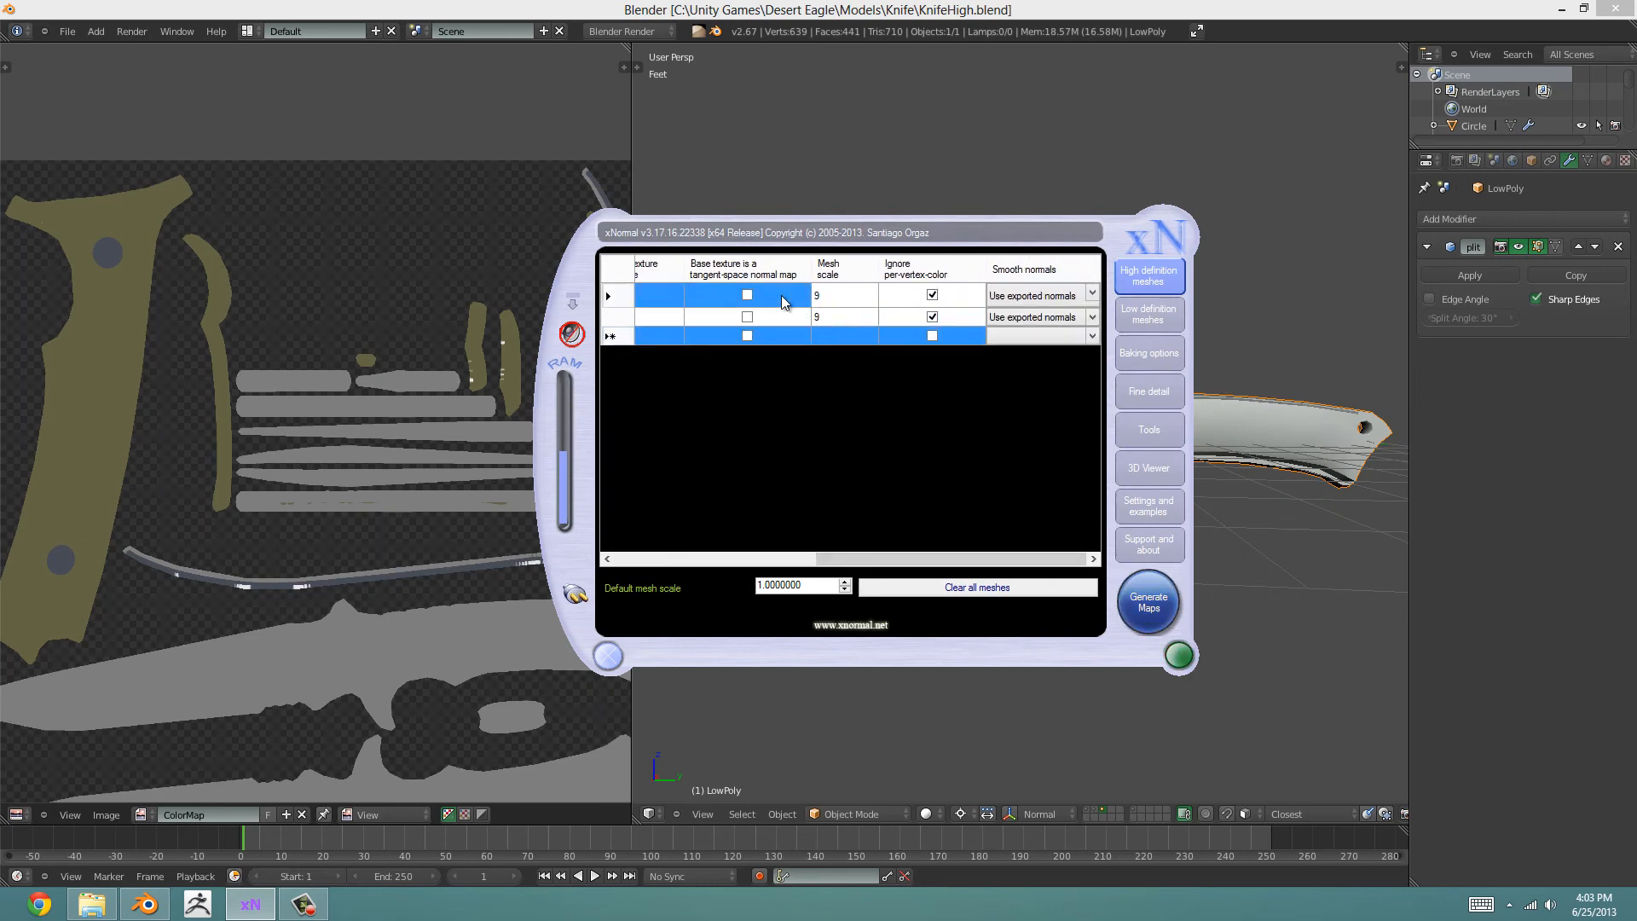
right_click(784, 295)
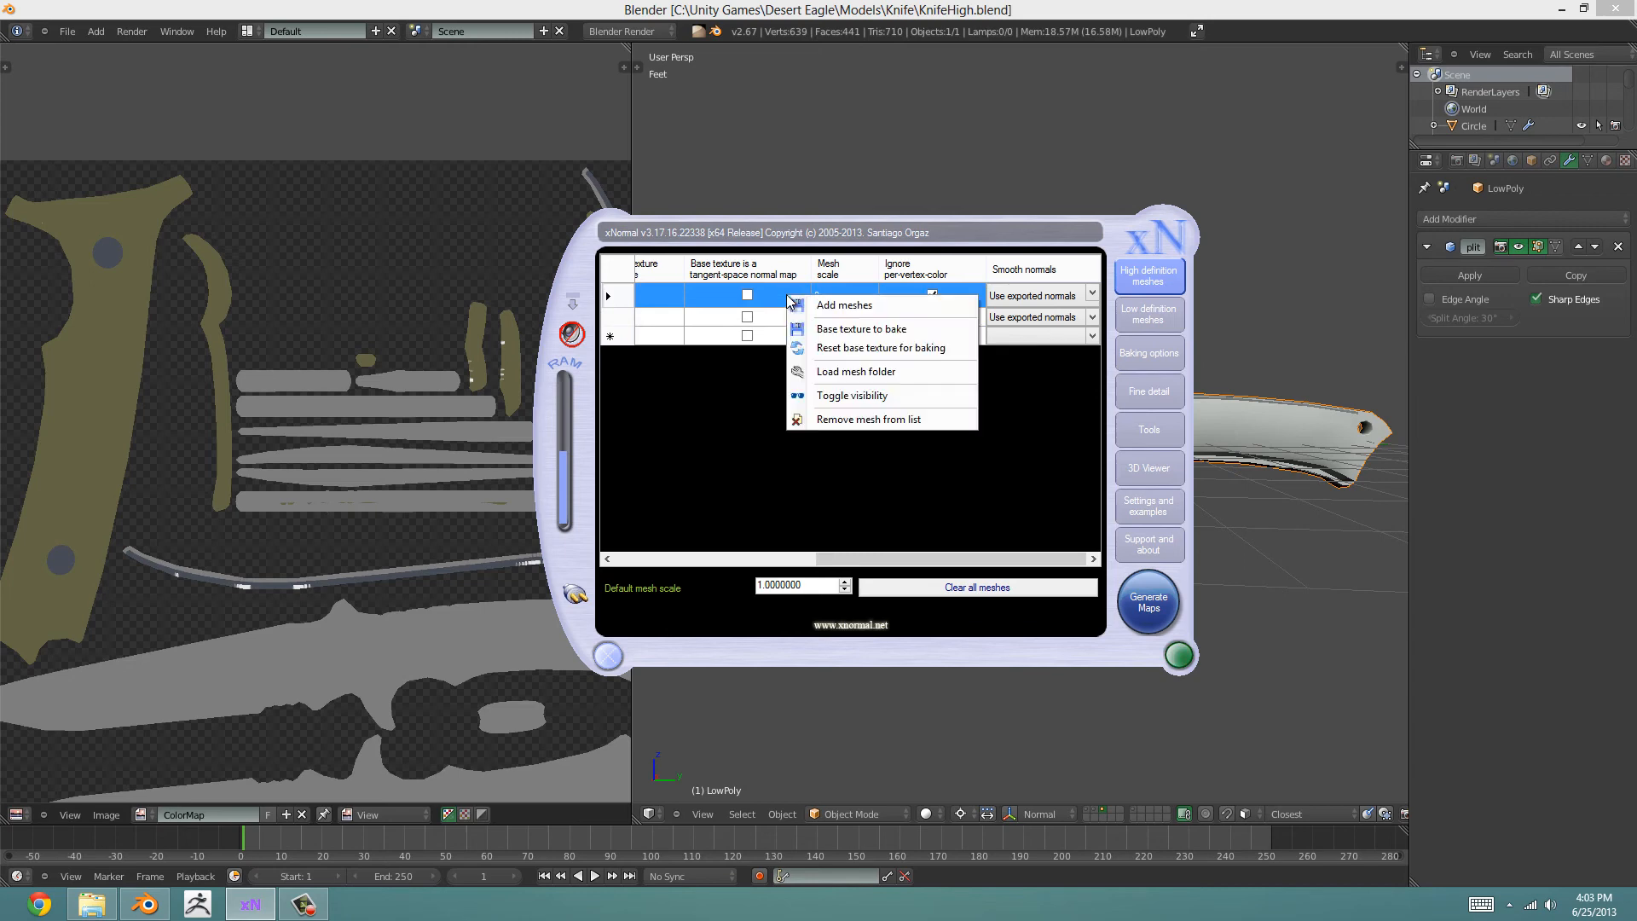
click(861, 419)
Step: Add KnifeLow.fbx from the Bake folder to the low definition meshes
click(1144, 329)
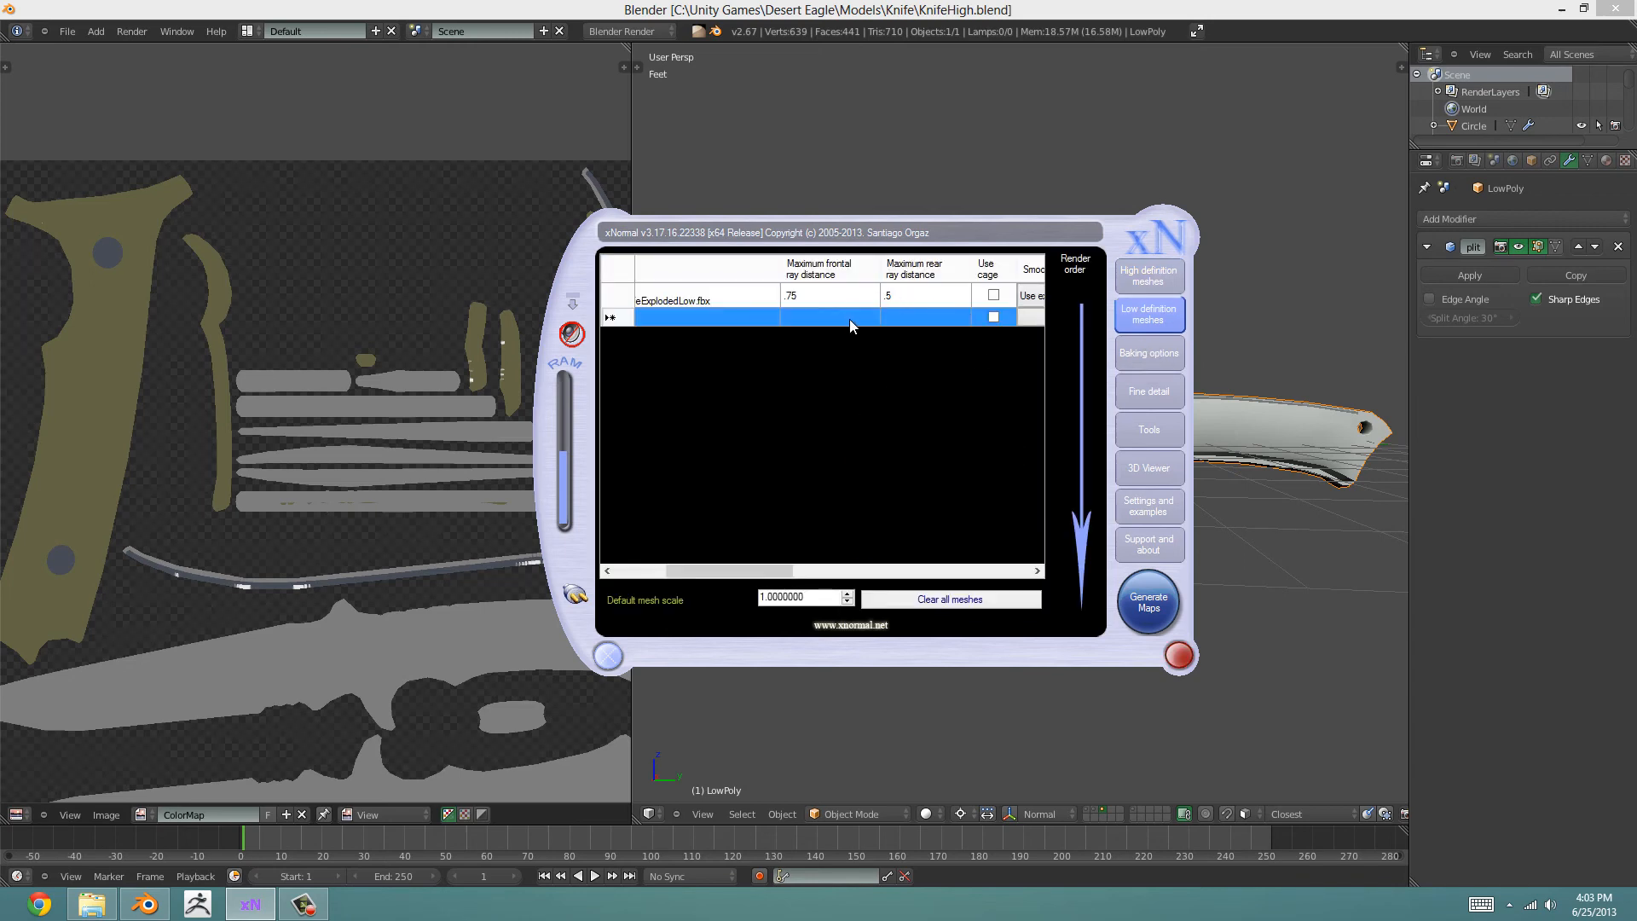
double_click(850, 320)
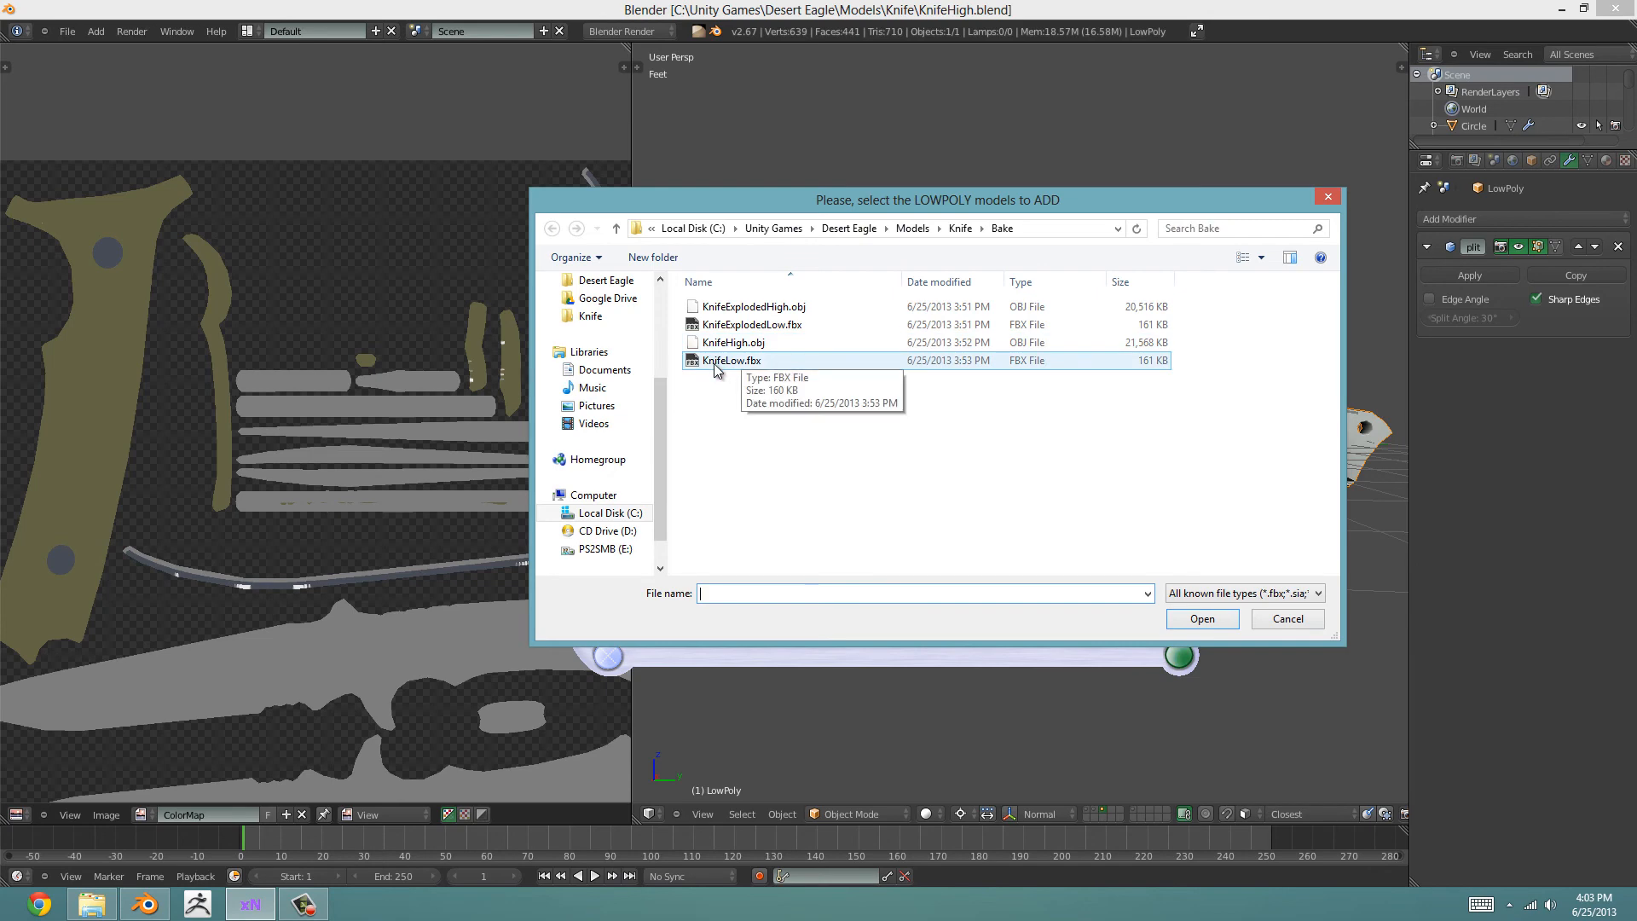
click(730, 360)
click(1202, 618)
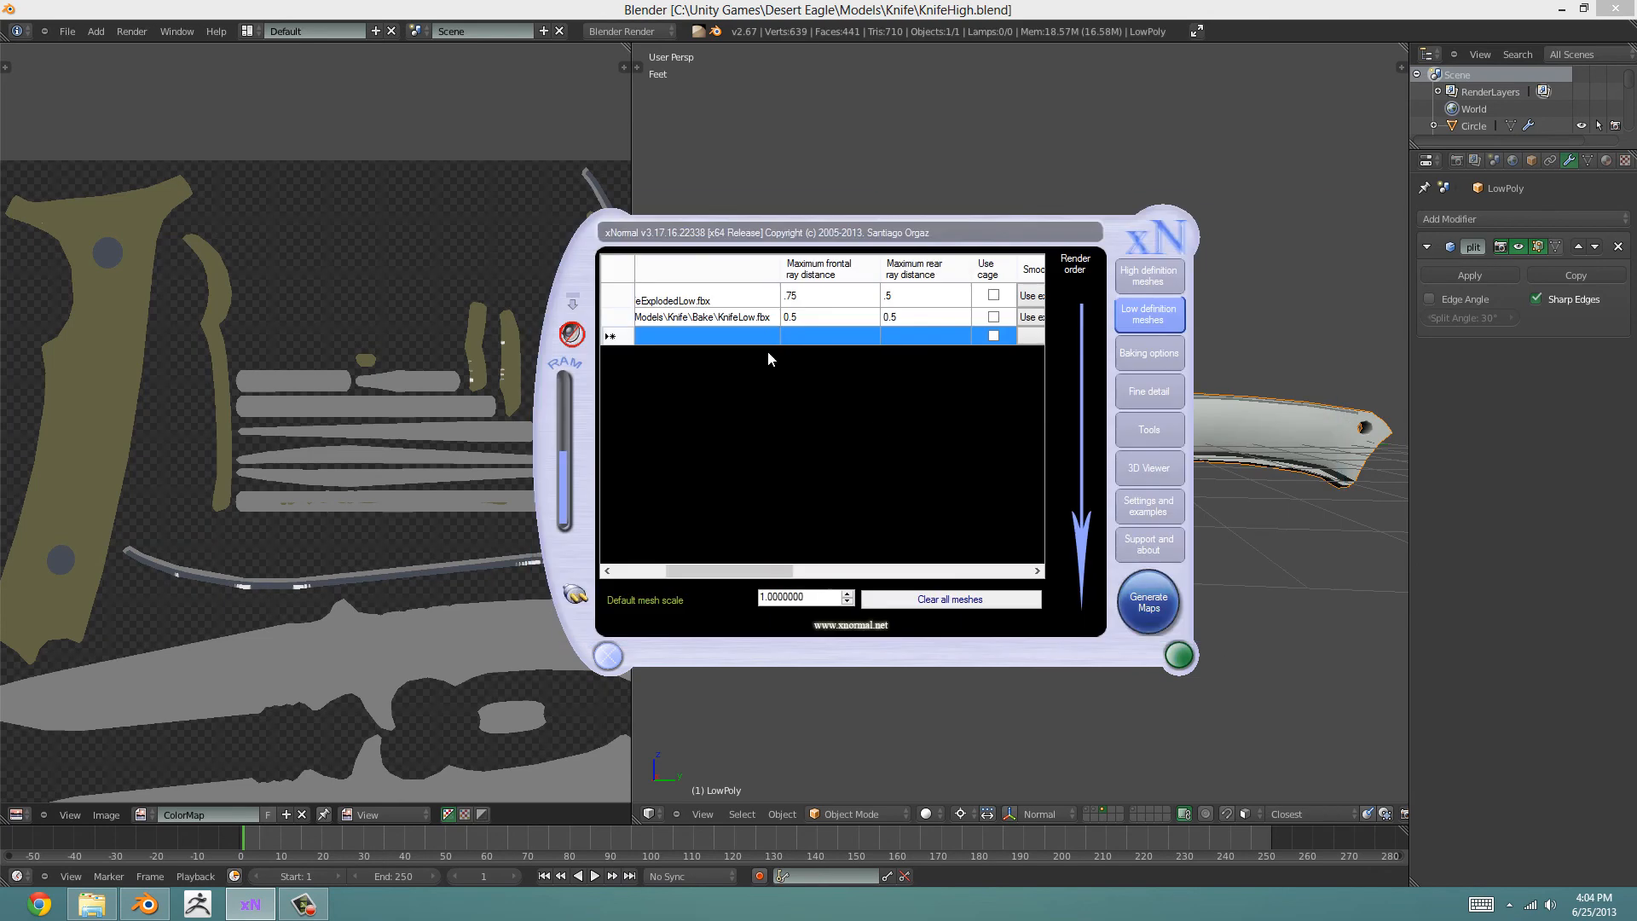
click(814, 299)
right_click(815, 300)
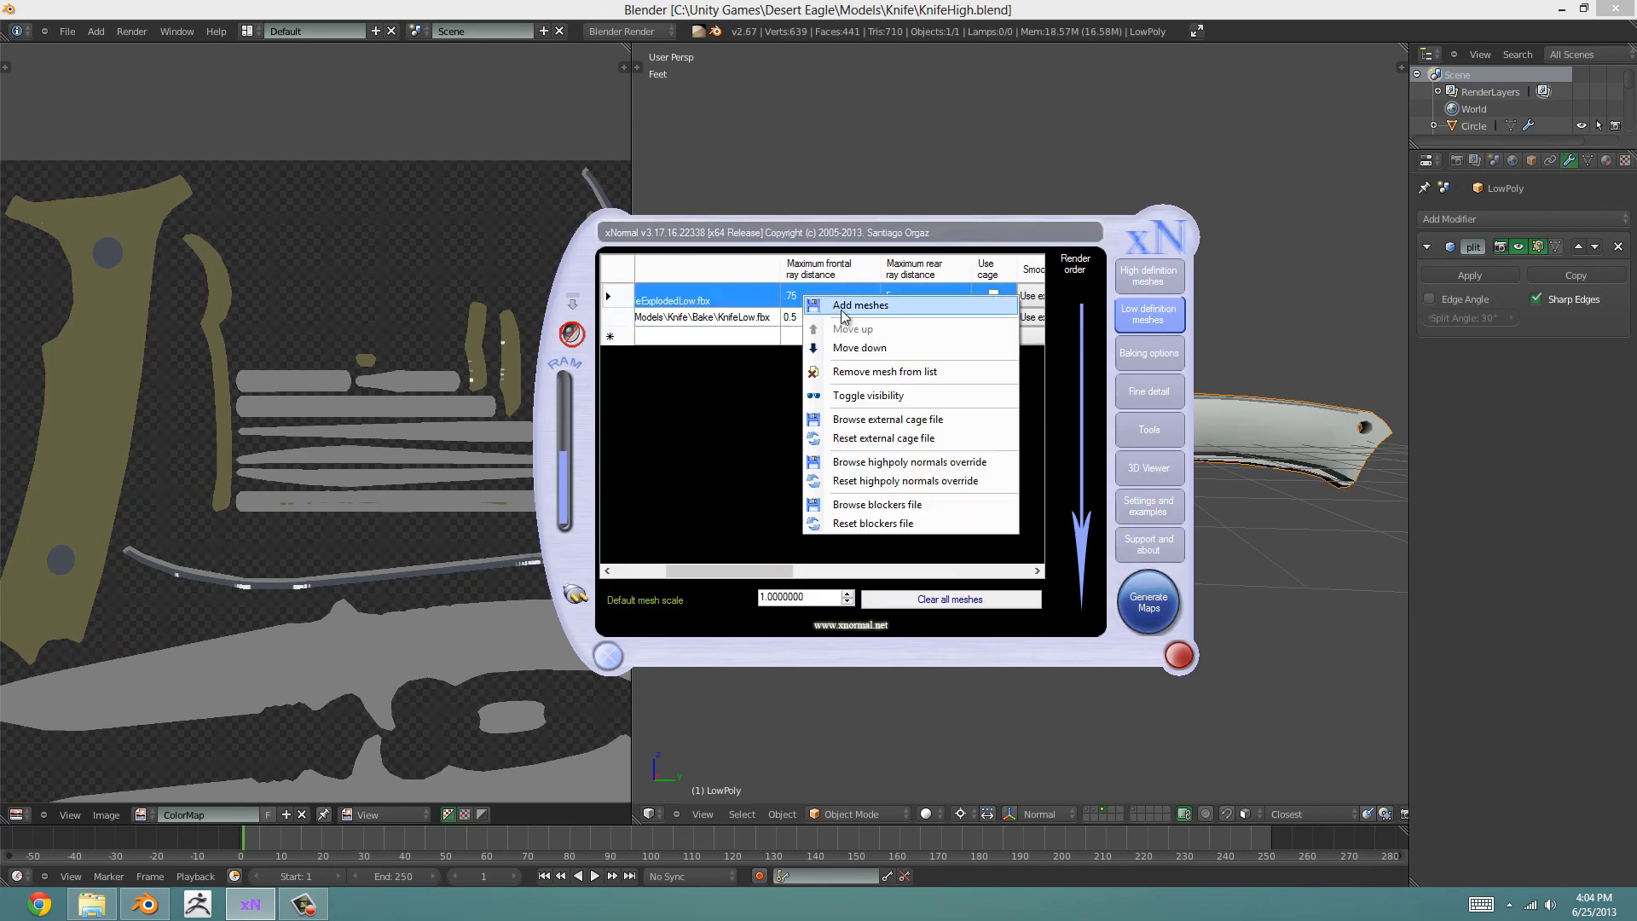
click(743, 360)
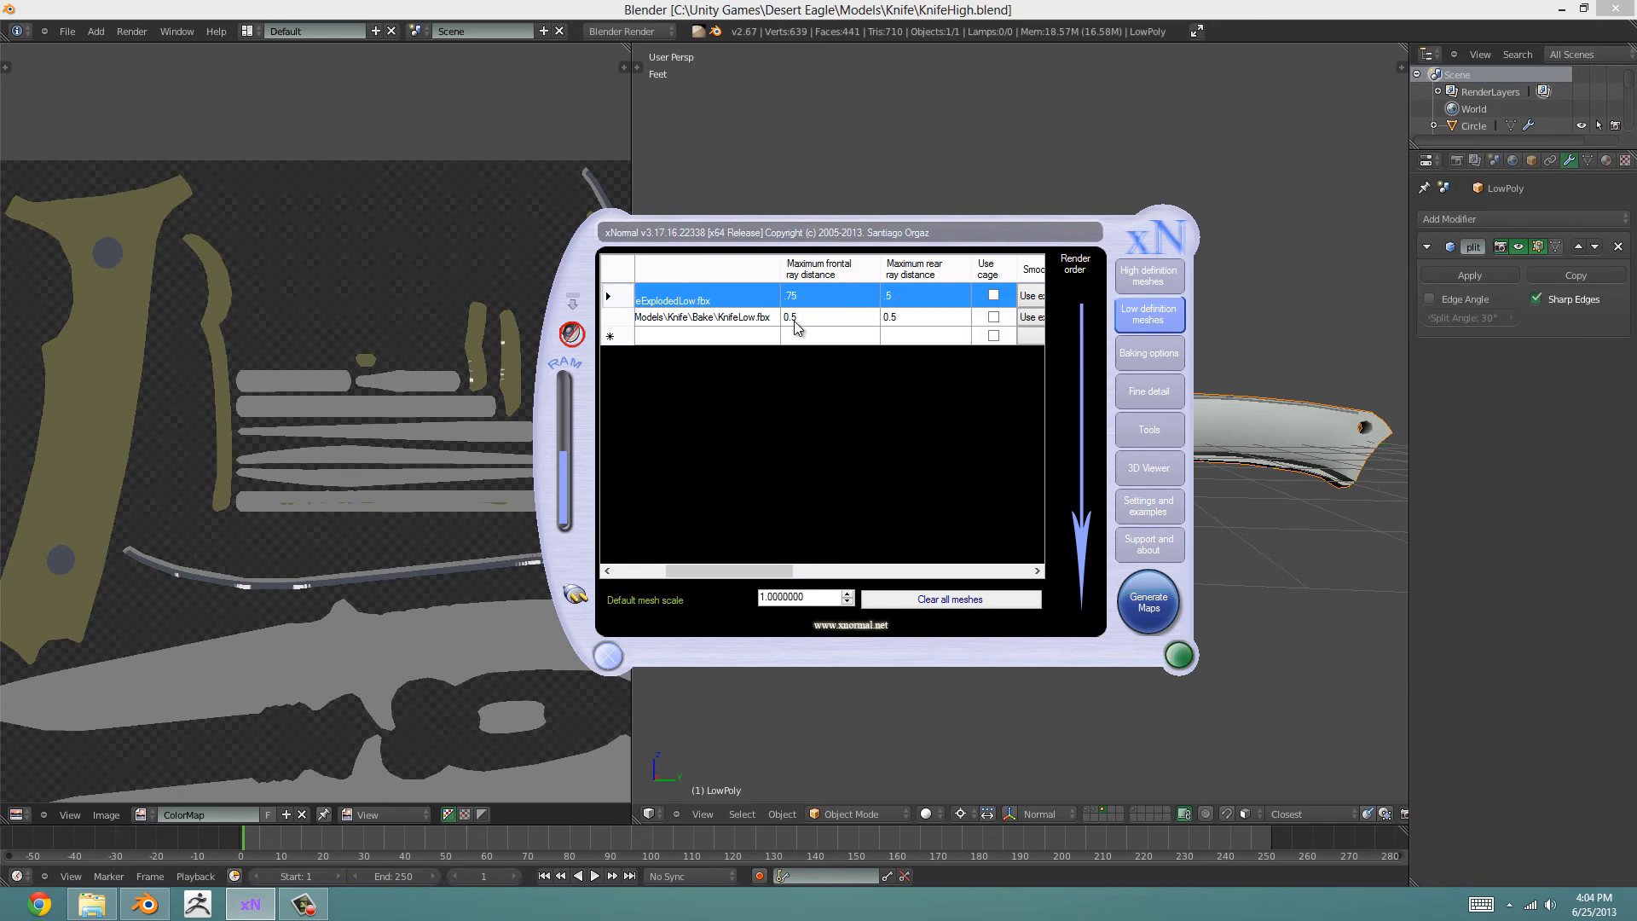
Step: Set the maximum frontal ray distance of KnifeLow.fbx to 0.75, keeping its rear ray distance at 0.5
click(798, 321)
double_click(798, 320)
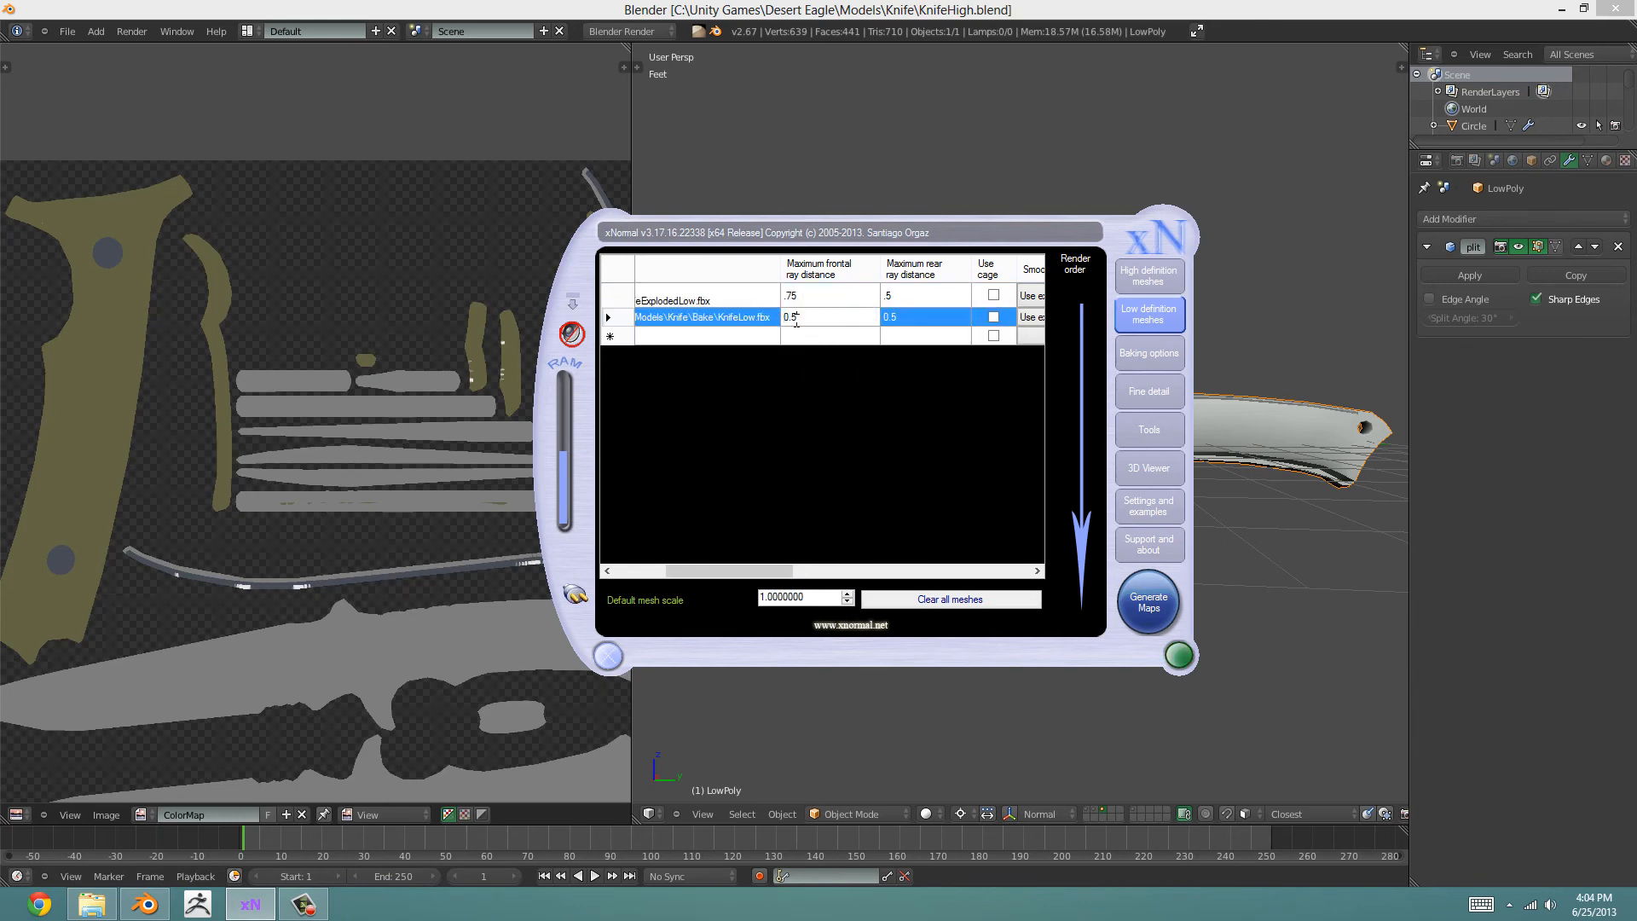
text(75)
key(Return)
click(901, 315)
click(901, 316)
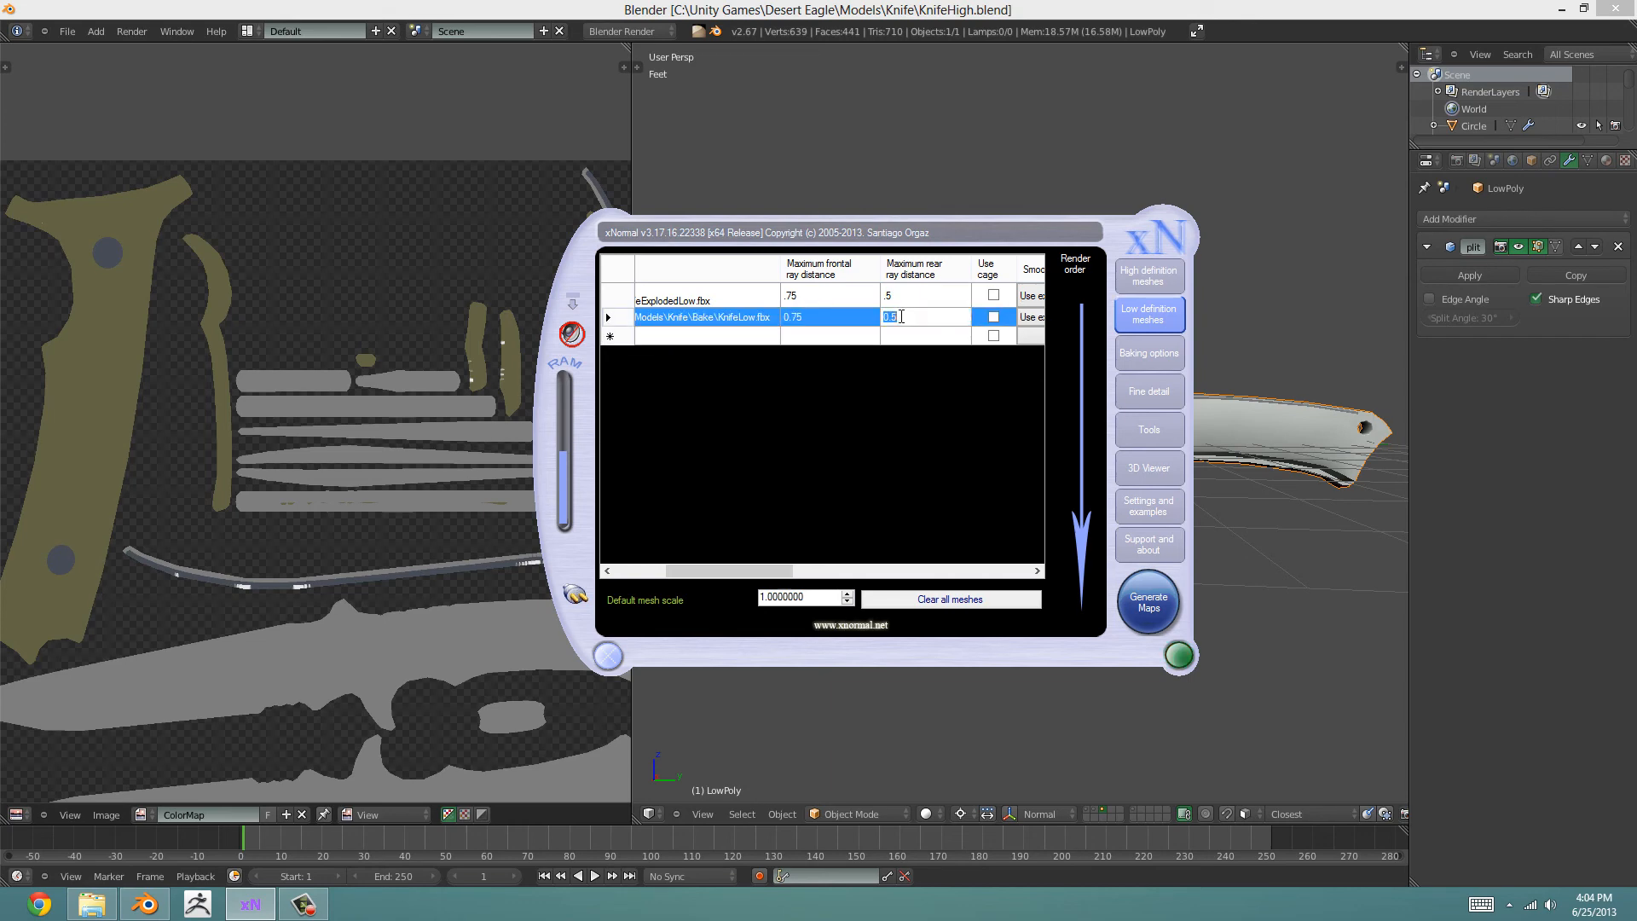
Step: Set the mesh scale of KnifeLow.fbx to 9 and remove KnifeExplodedLow.fbx from the low definition meshes
drag(781, 580, 984, 580)
click(873, 315)
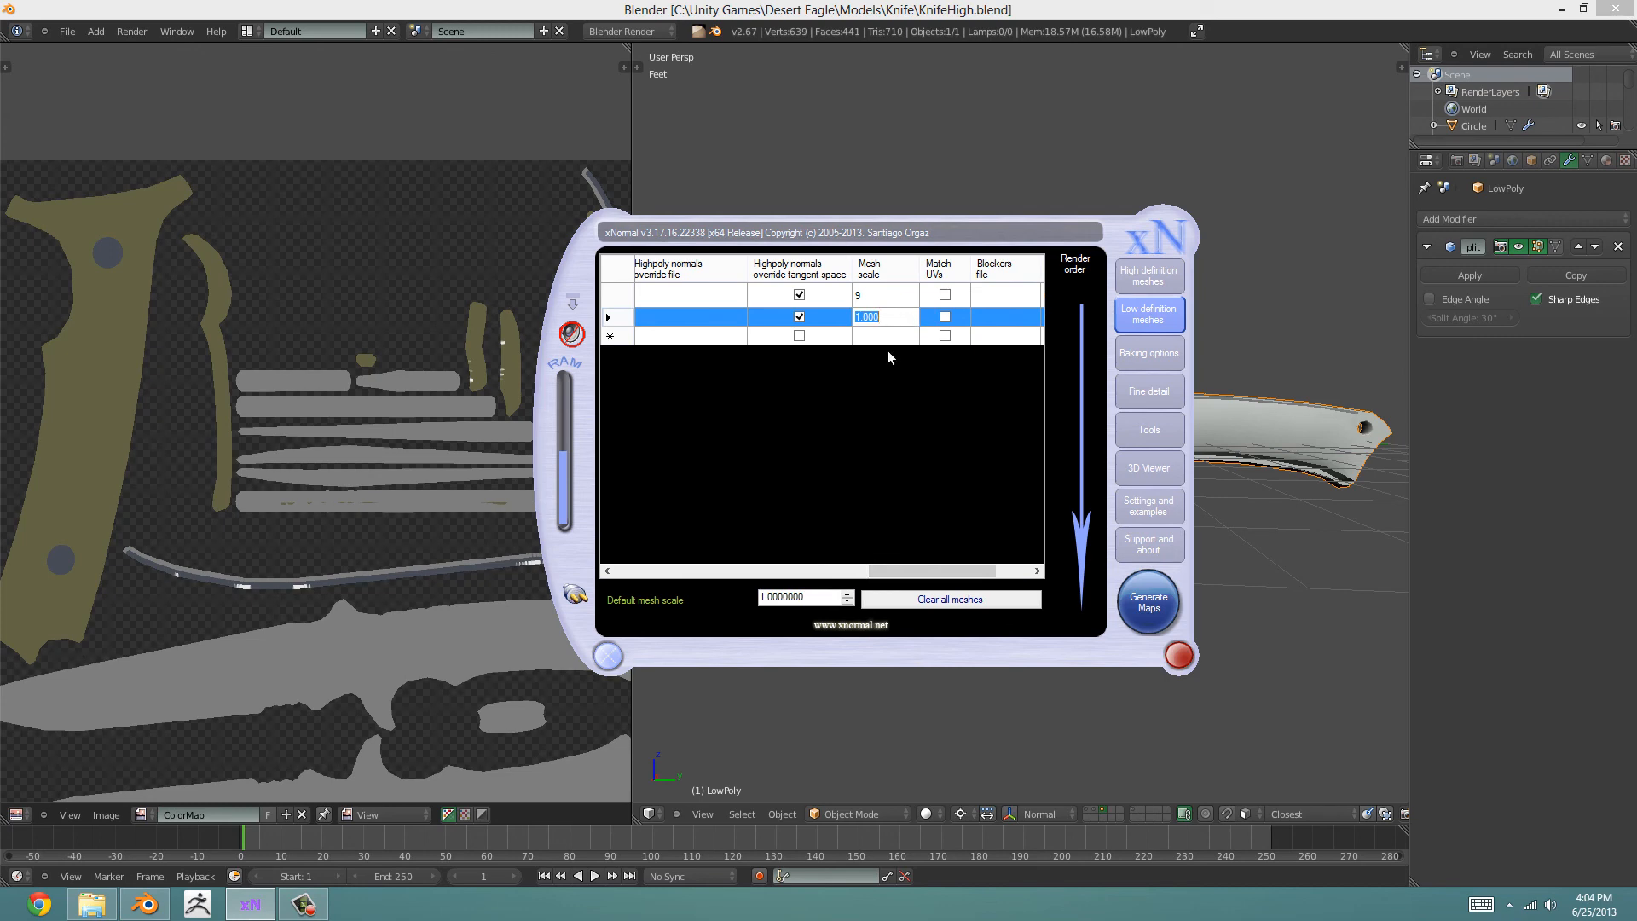
text(9)
key(Return)
click(882, 294)
right_click(902, 295)
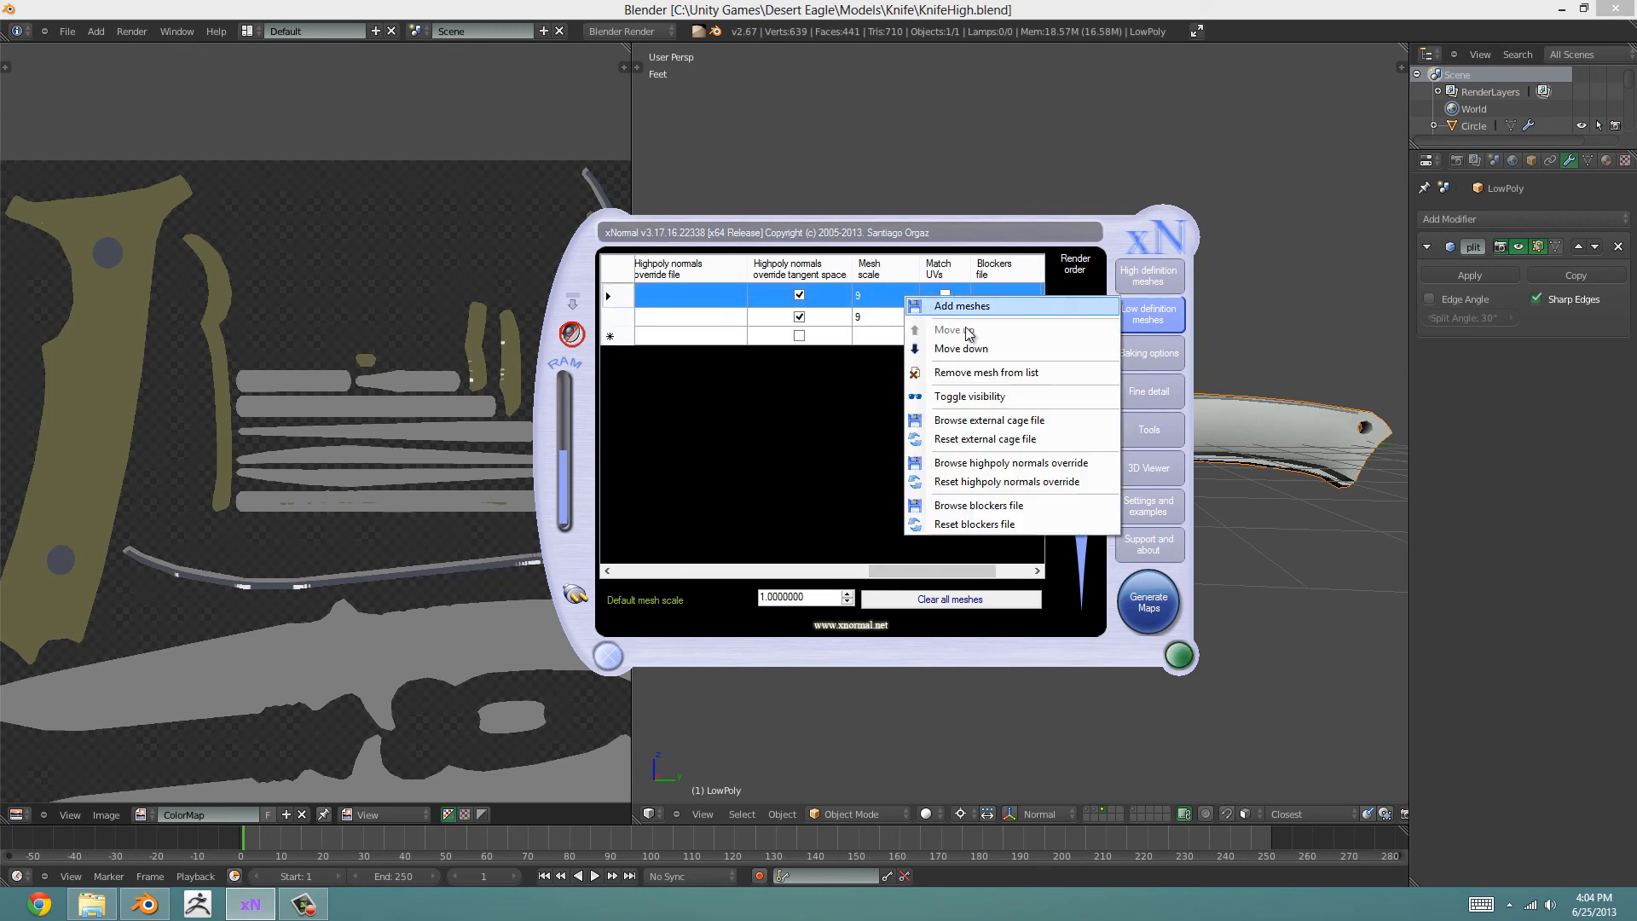
click(986, 373)
drag(899, 584, 648, 581)
Step: Select ambient occlusion instead of the normal map as the map to render, and review its ray and bias settings
click(1149, 352)
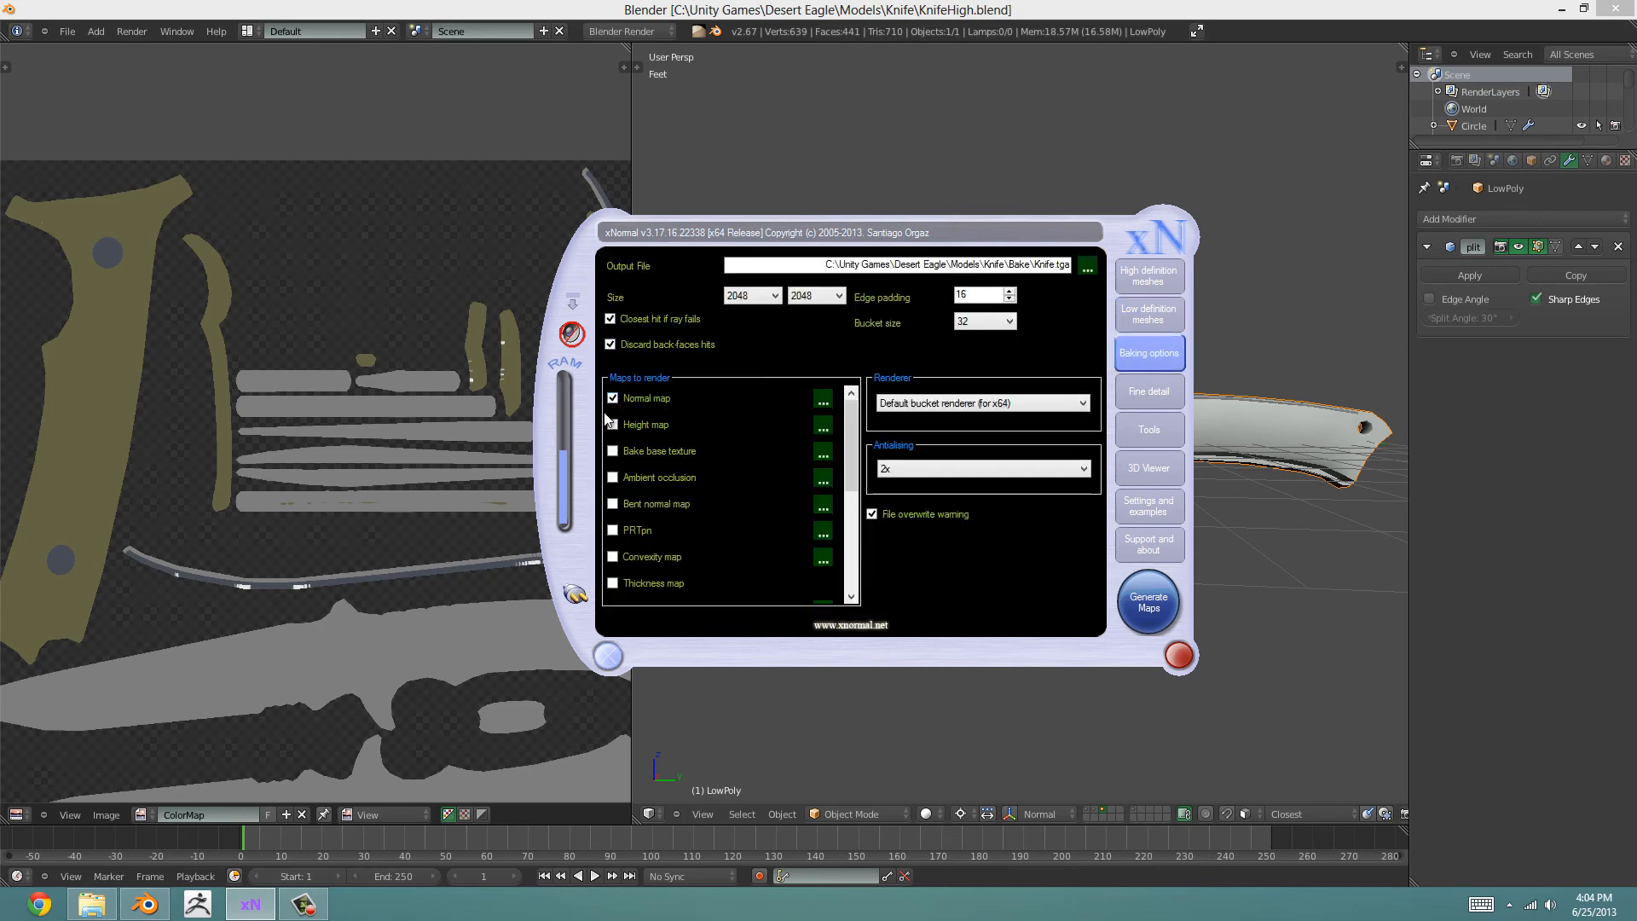
click(612, 398)
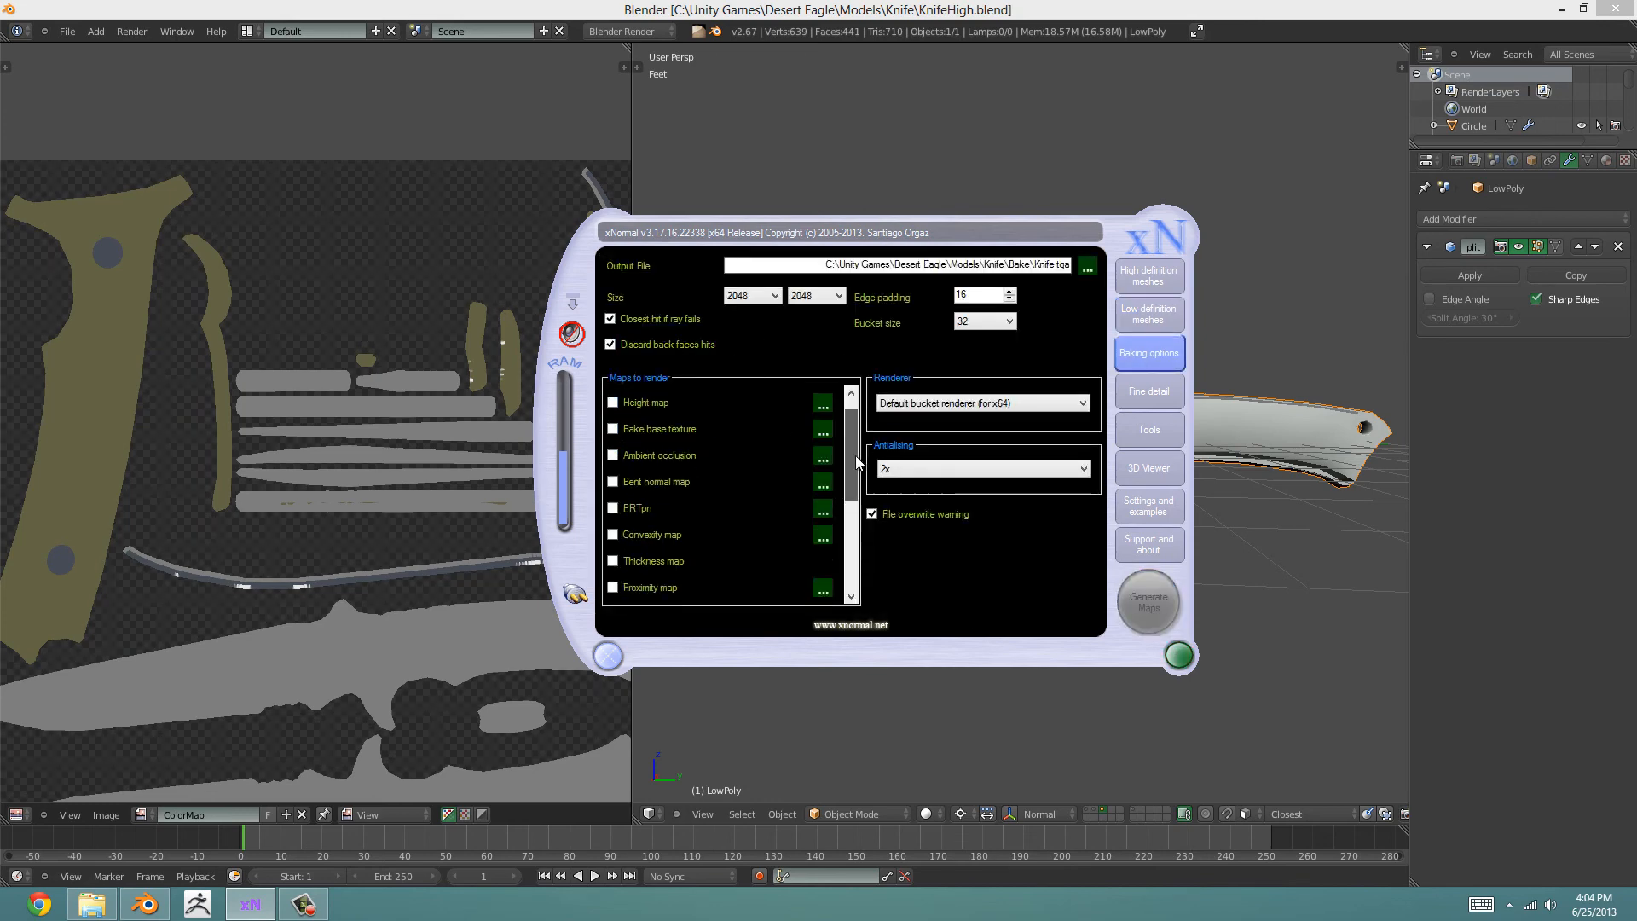
click(642, 482)
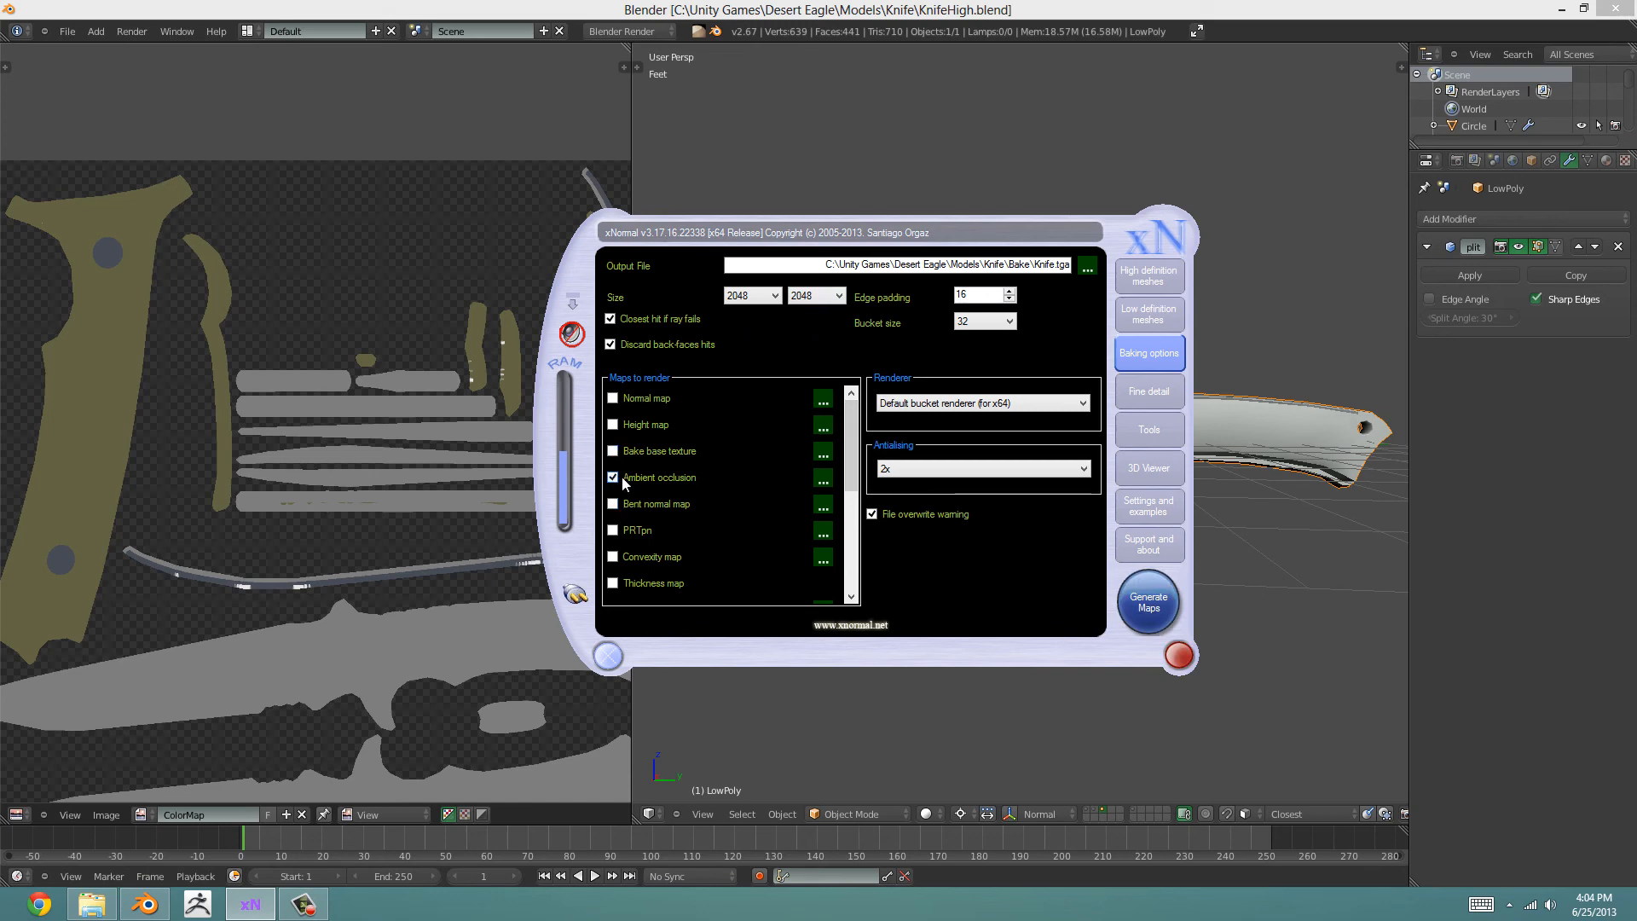
click(823, 480)
drag(814, 298, 1009, 294)
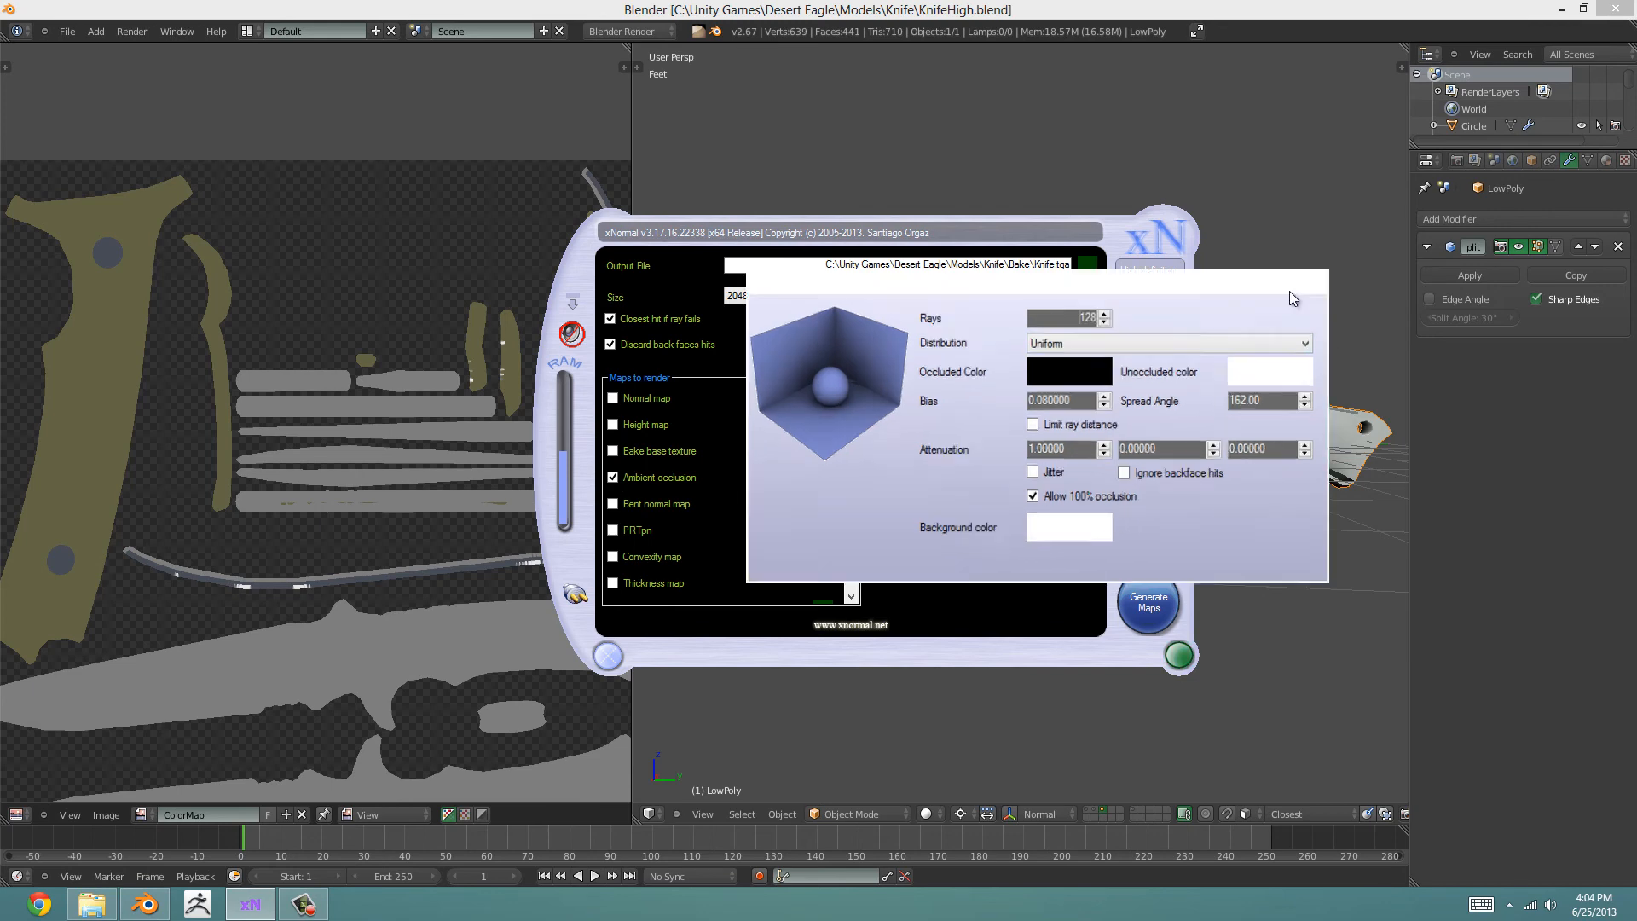
click(1289, 292)
Step: Generate the ambient occlusion map from the assembled knife meshes and close the finished preview
drag(885, 234, 914, 231)
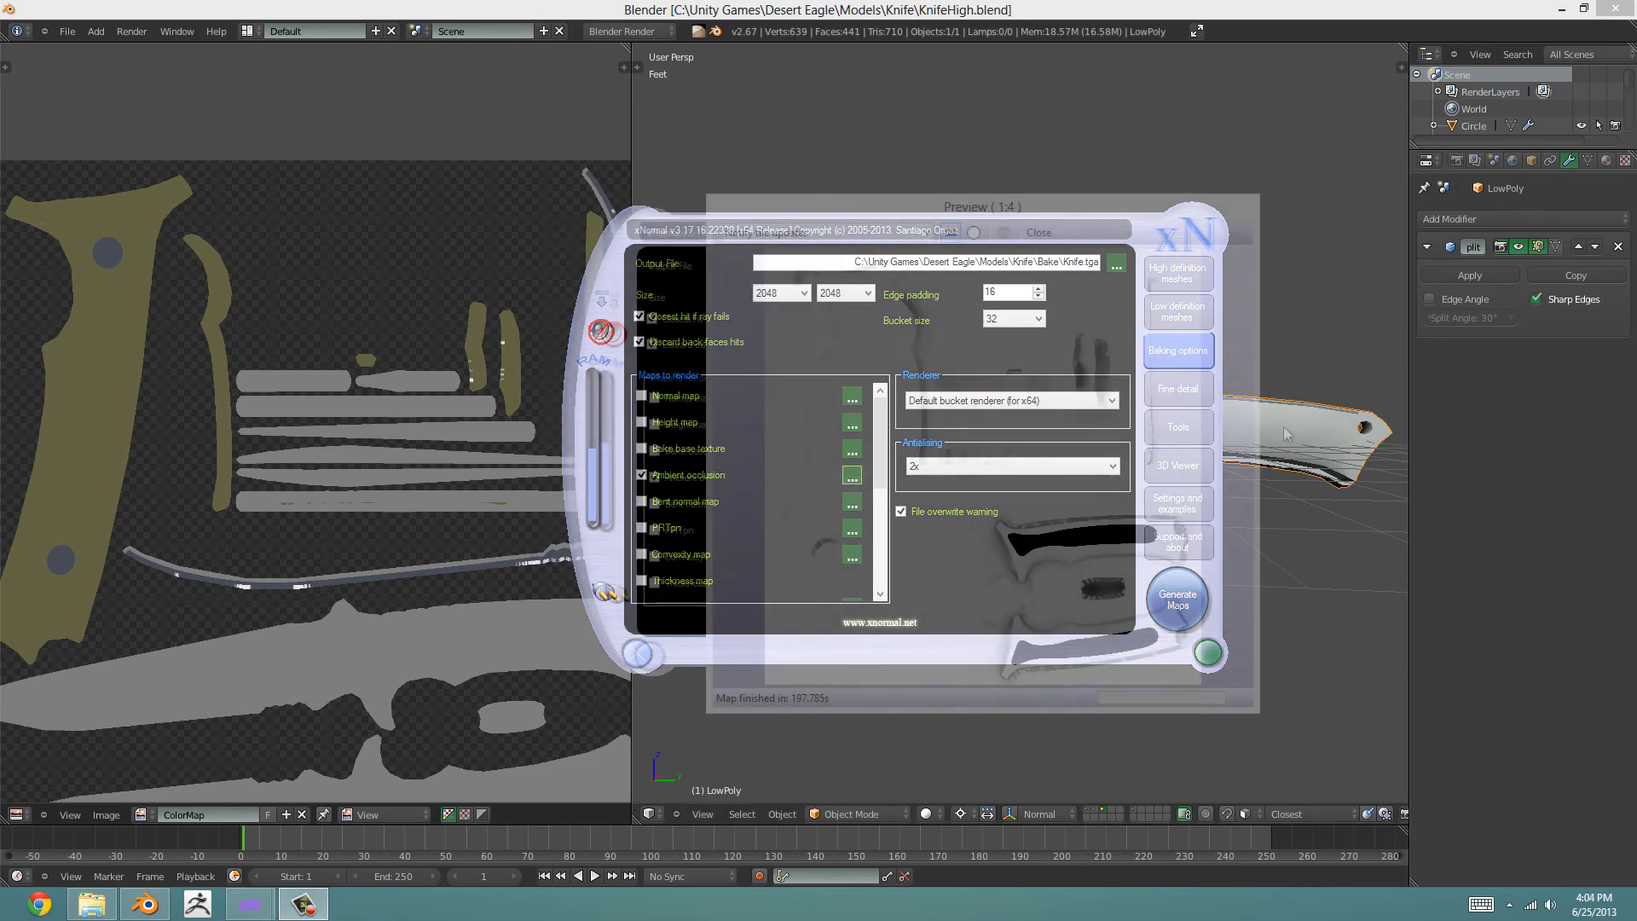
drag(1046, 213, 1023, 185)
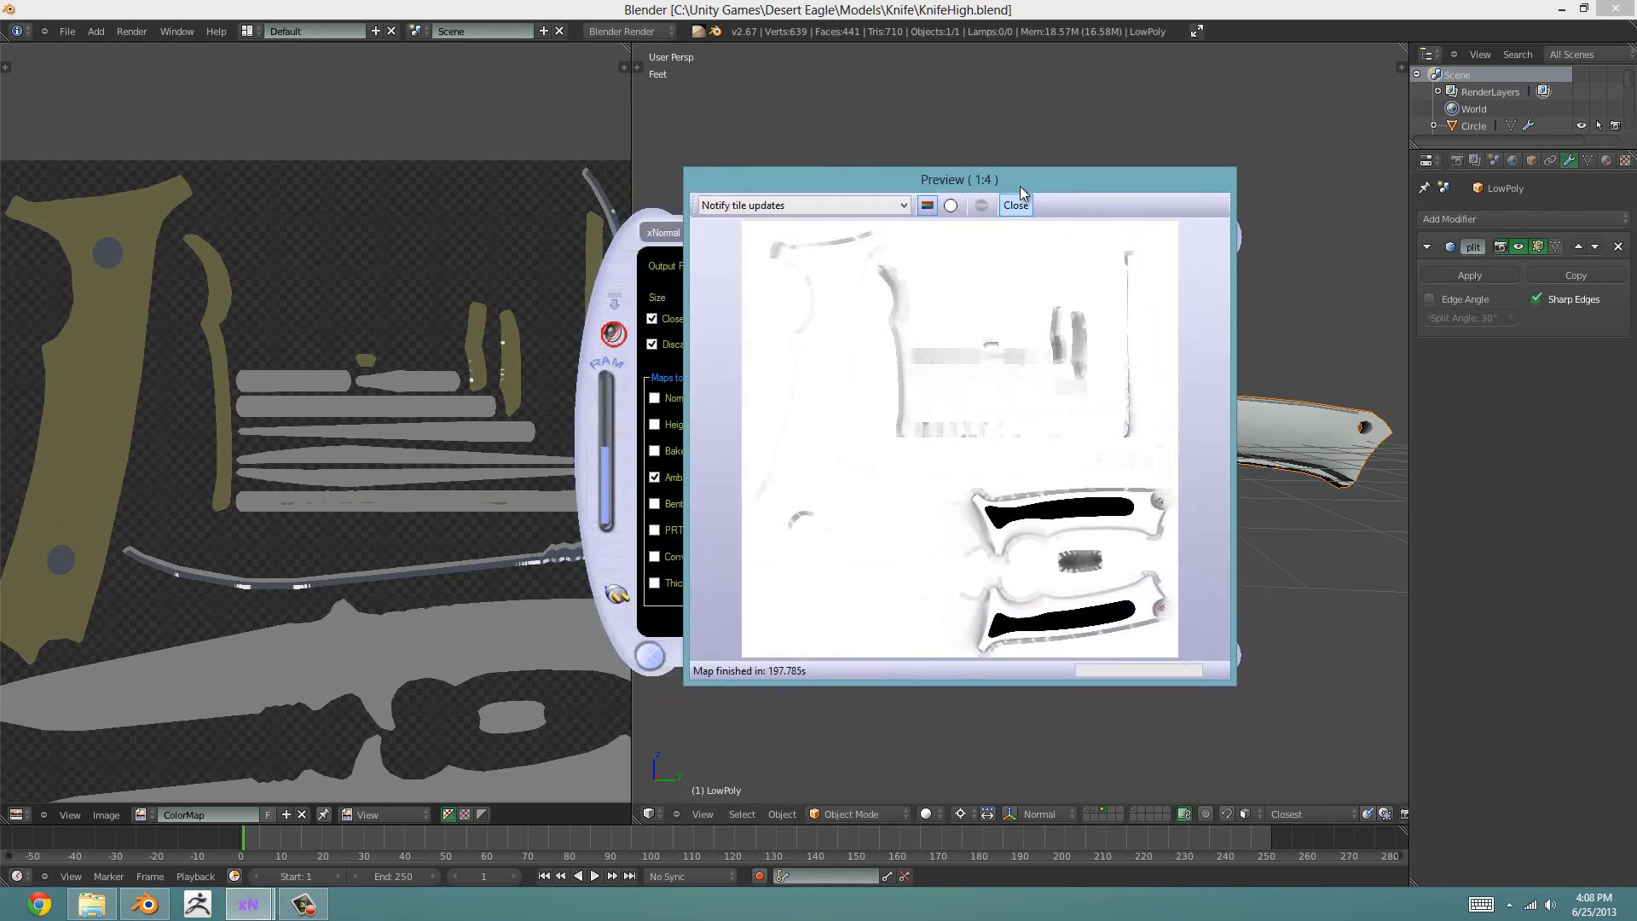
click(1016, 206)
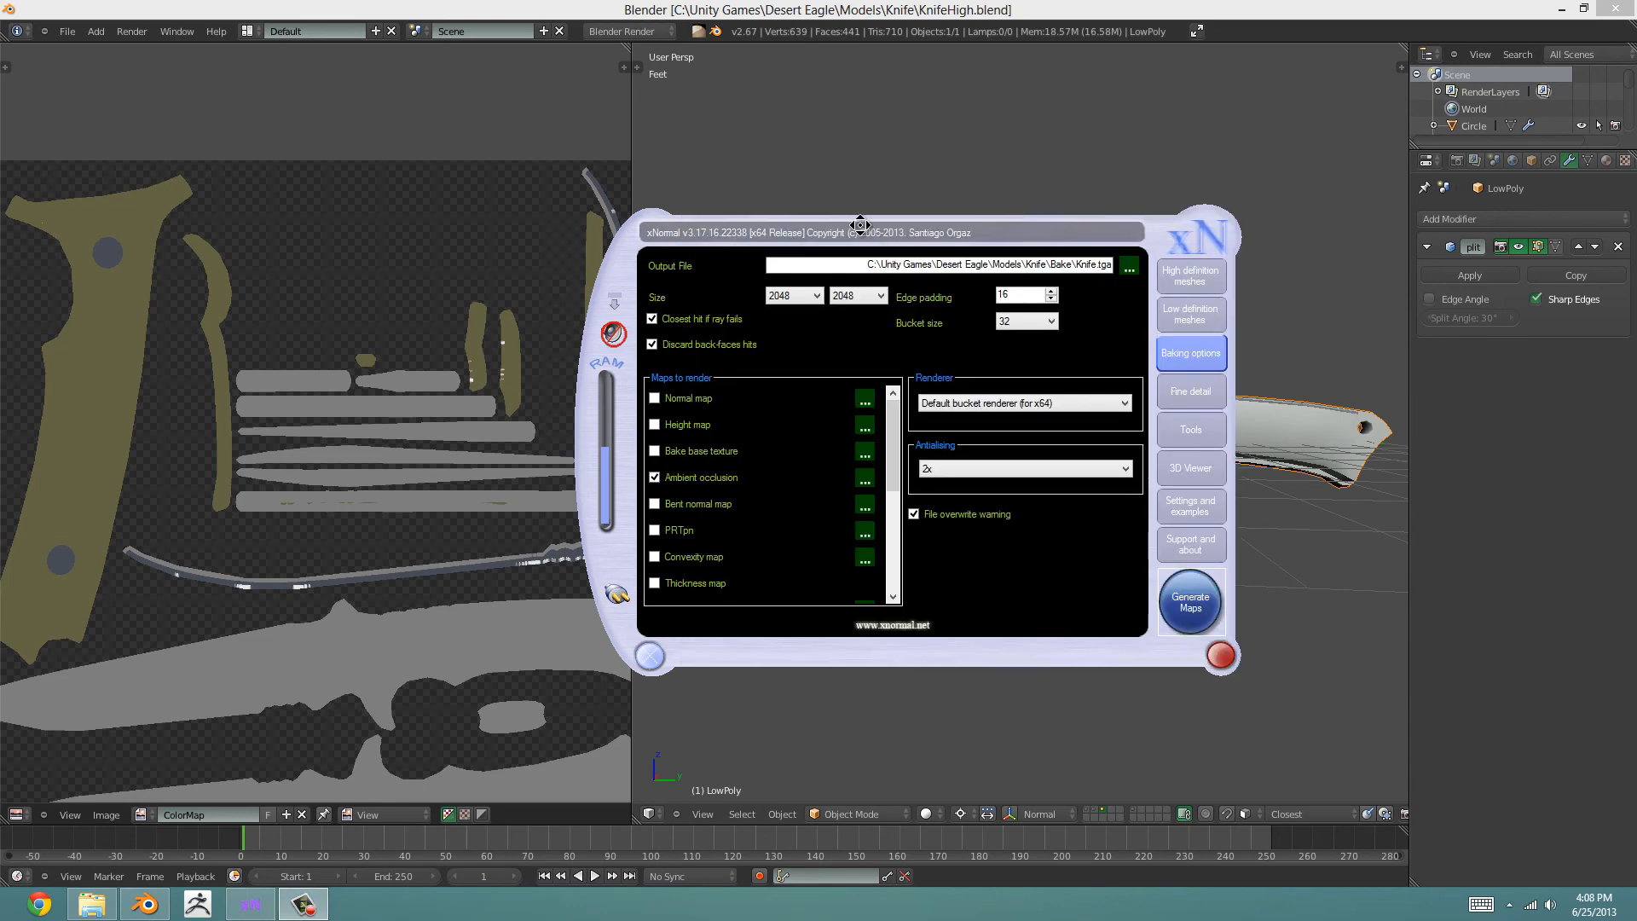
Step: Switch to Blender and examine the knife where the handle meets the guard, on the high-poly and low-poly layers
drag(855, 222, 562, 186)
click(383, 610)
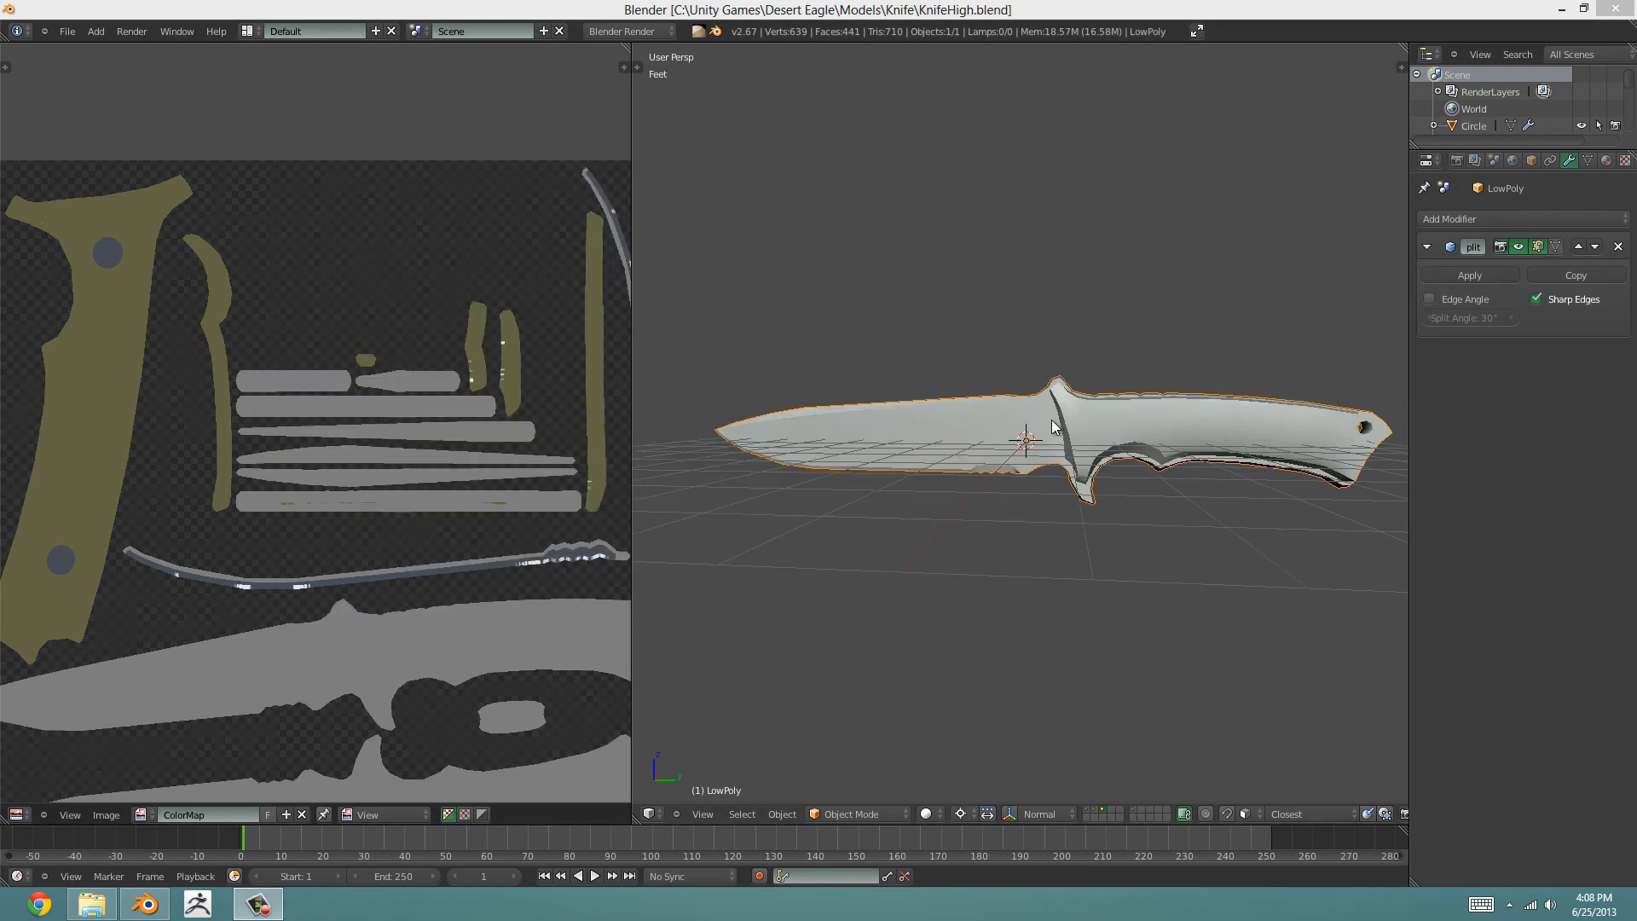
middle_drag(1100, 486, 1119, 434)
middle_drag(1104, 444, 1080, 667)
key(1)
scroll(1021, 481, up, 5)
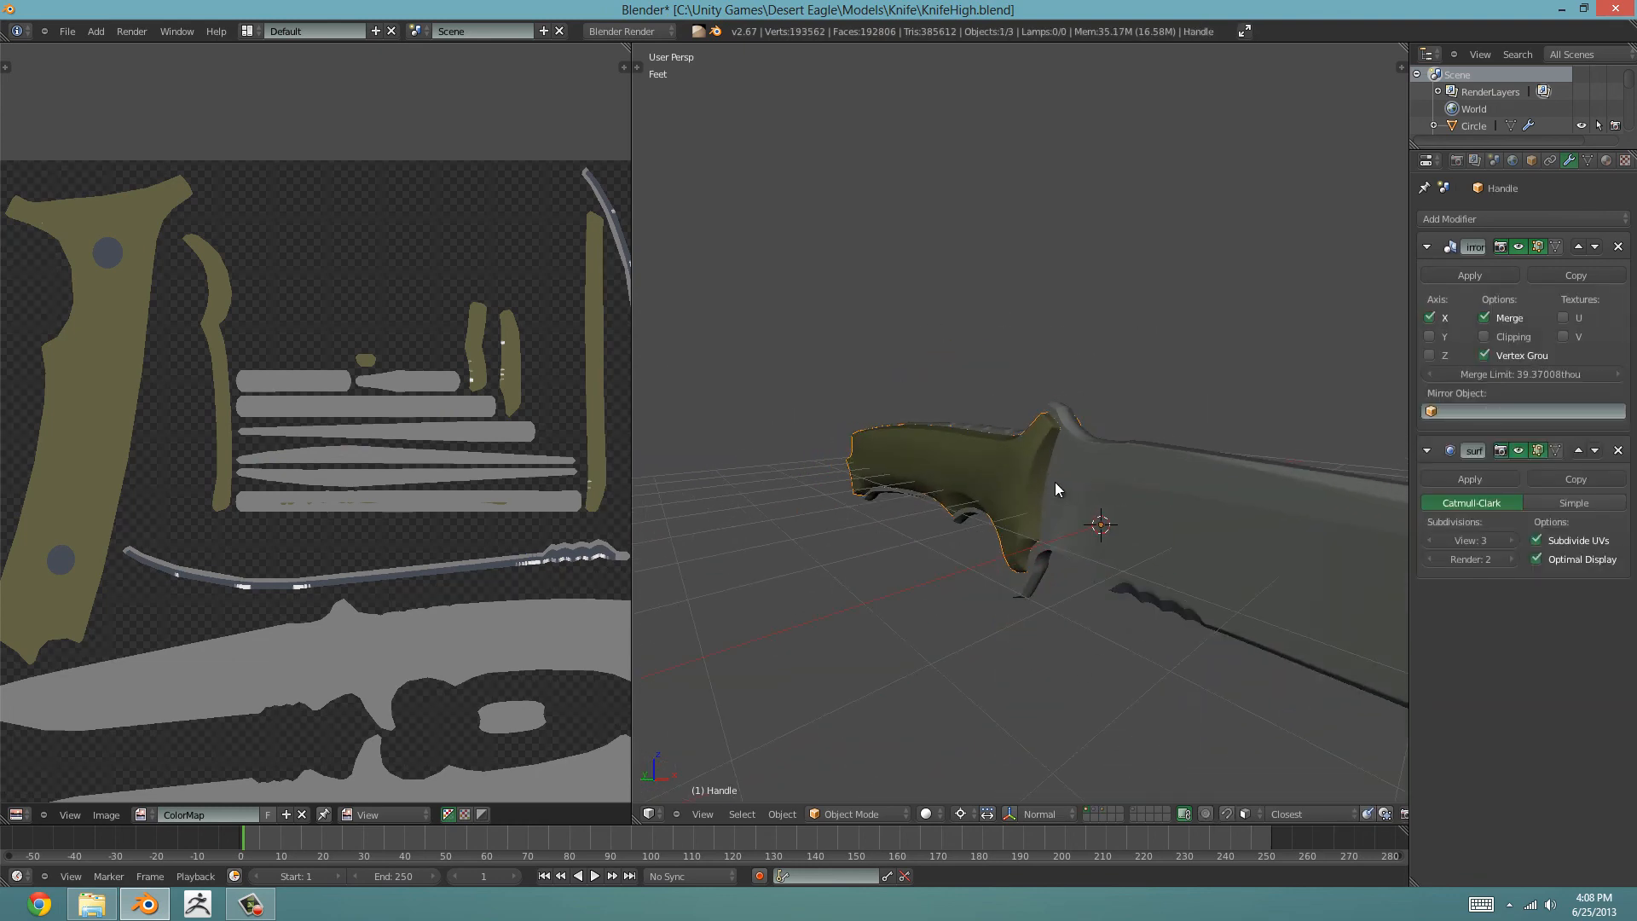
mouse_move(1055, 482)
middle_down()
mouse_move(1031, 472)
mouse_move(958, 528)
mouse_move(1118, 546)
mouse_move(1252, 463)
mouse_move(934, 474)
mouse_move(1158, 535)
mouse_move(1211, 510)
mouse_move(933, 473)
mouse_move(1096, 505)
mouse_move(1096, 439)
mouse_move(1097, 457)
mouse_move(1050, 431)
mouse_move(1148, 460)
mouse_move(1043, 483)
mouse_move(1084, 469)
middle_up()
key(2)
key(3)
Step: In Edit Mode on the LowPoly mesh, select only the linked handle-side faces and examine their island in the full UV layout
right_click(1096, 505)
key(Tab)
key(a)
key(a)
key(a)
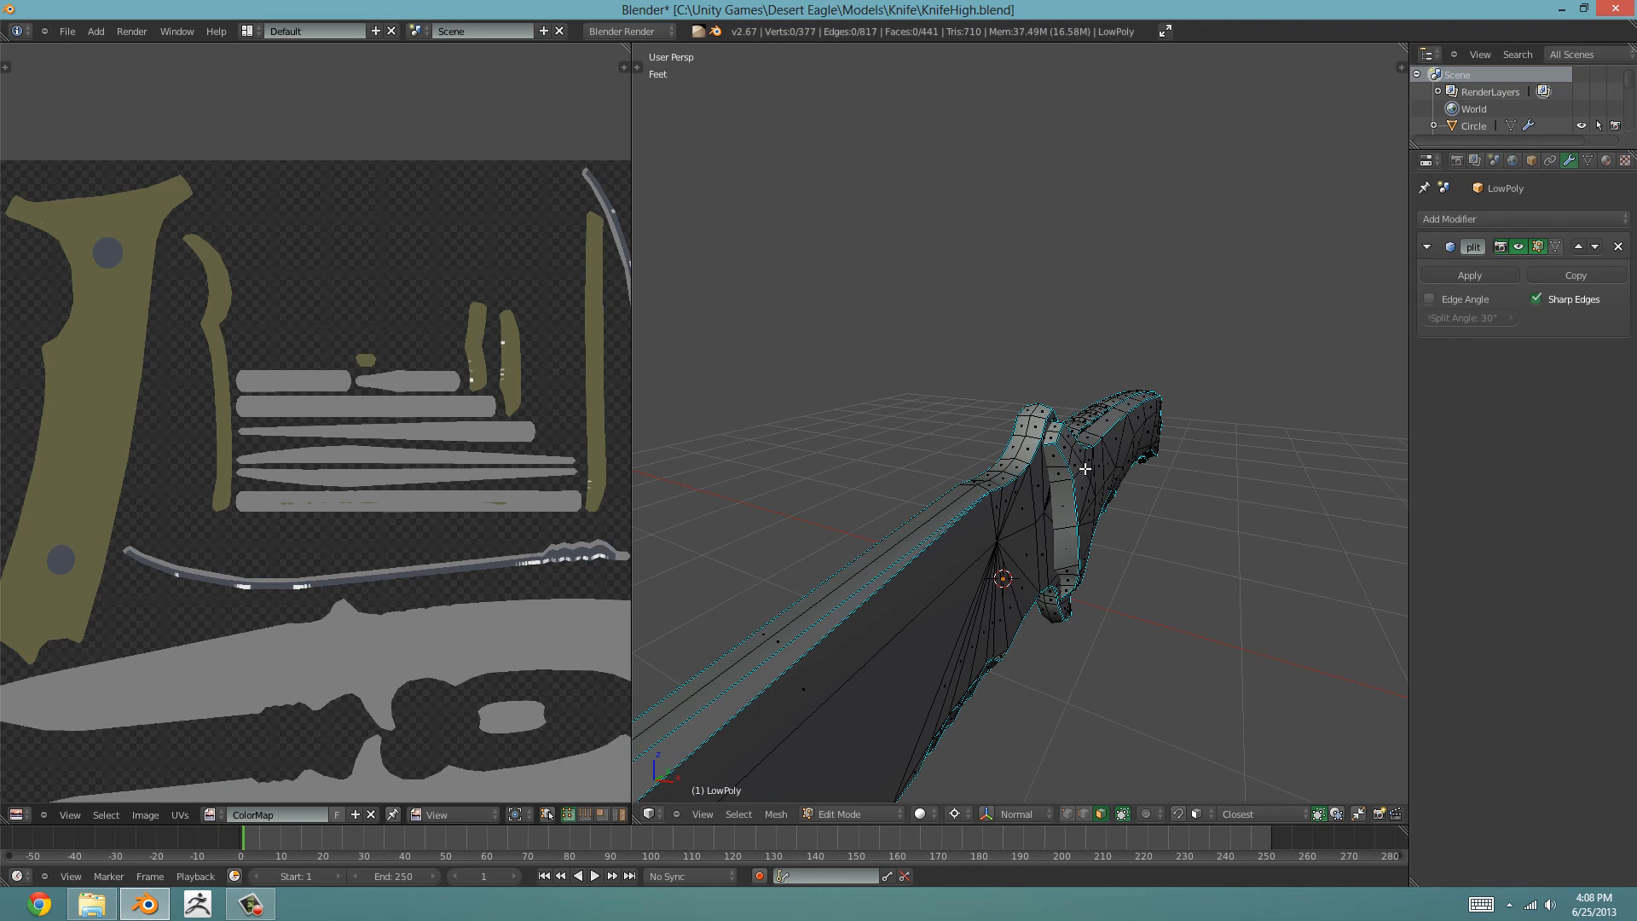
key(l)
key(Home)
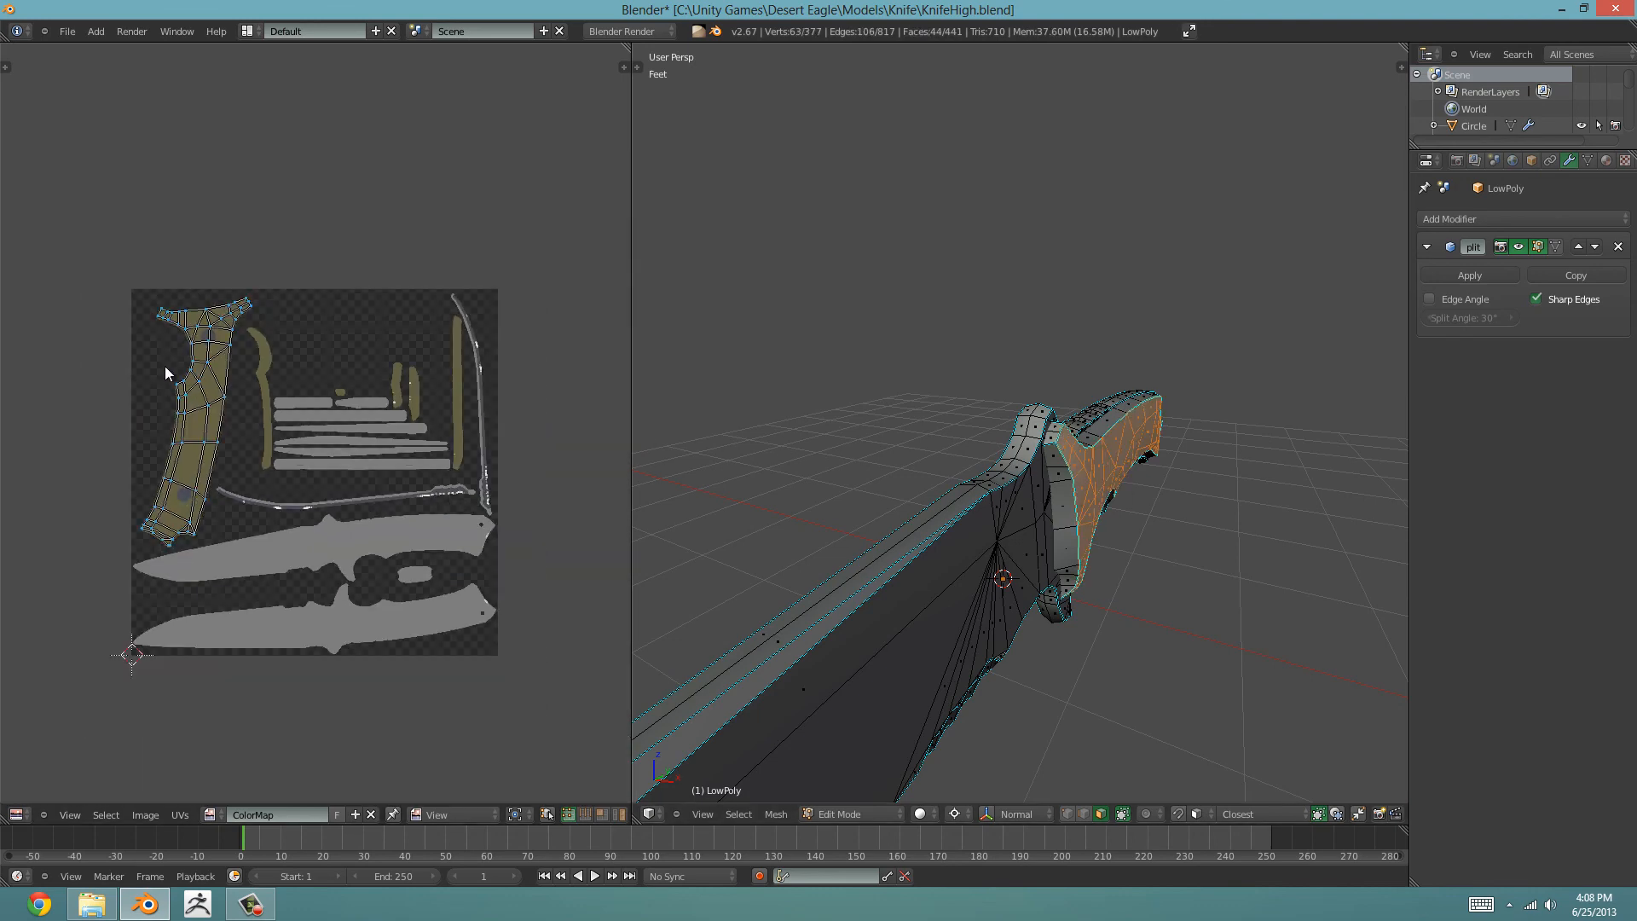
scroll(140, 402, up, 3)
scroll(164, 394, down, 1)
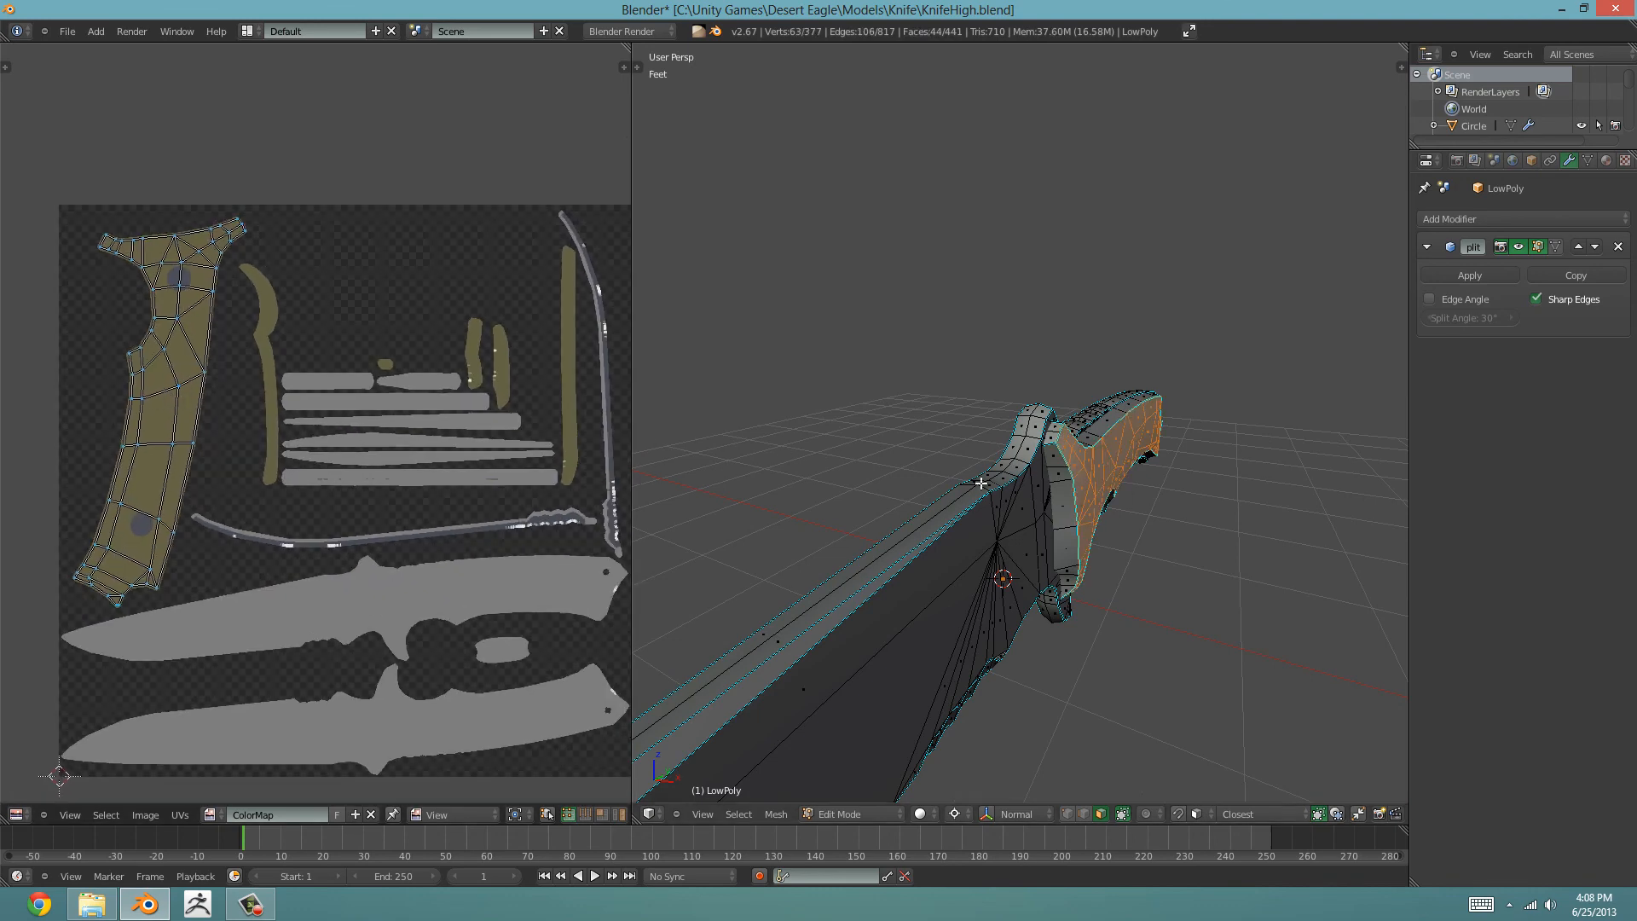
Step: Examine the LowPoly knife's handle spine, guard and blade edges from several angles in Edit Mode and Object Mode
key(Tab)
middle_drag(981, 484, 1112, 426)
key(Tab)
key(a)
key(l)
key(Tab)
key(Tab)
key(a)
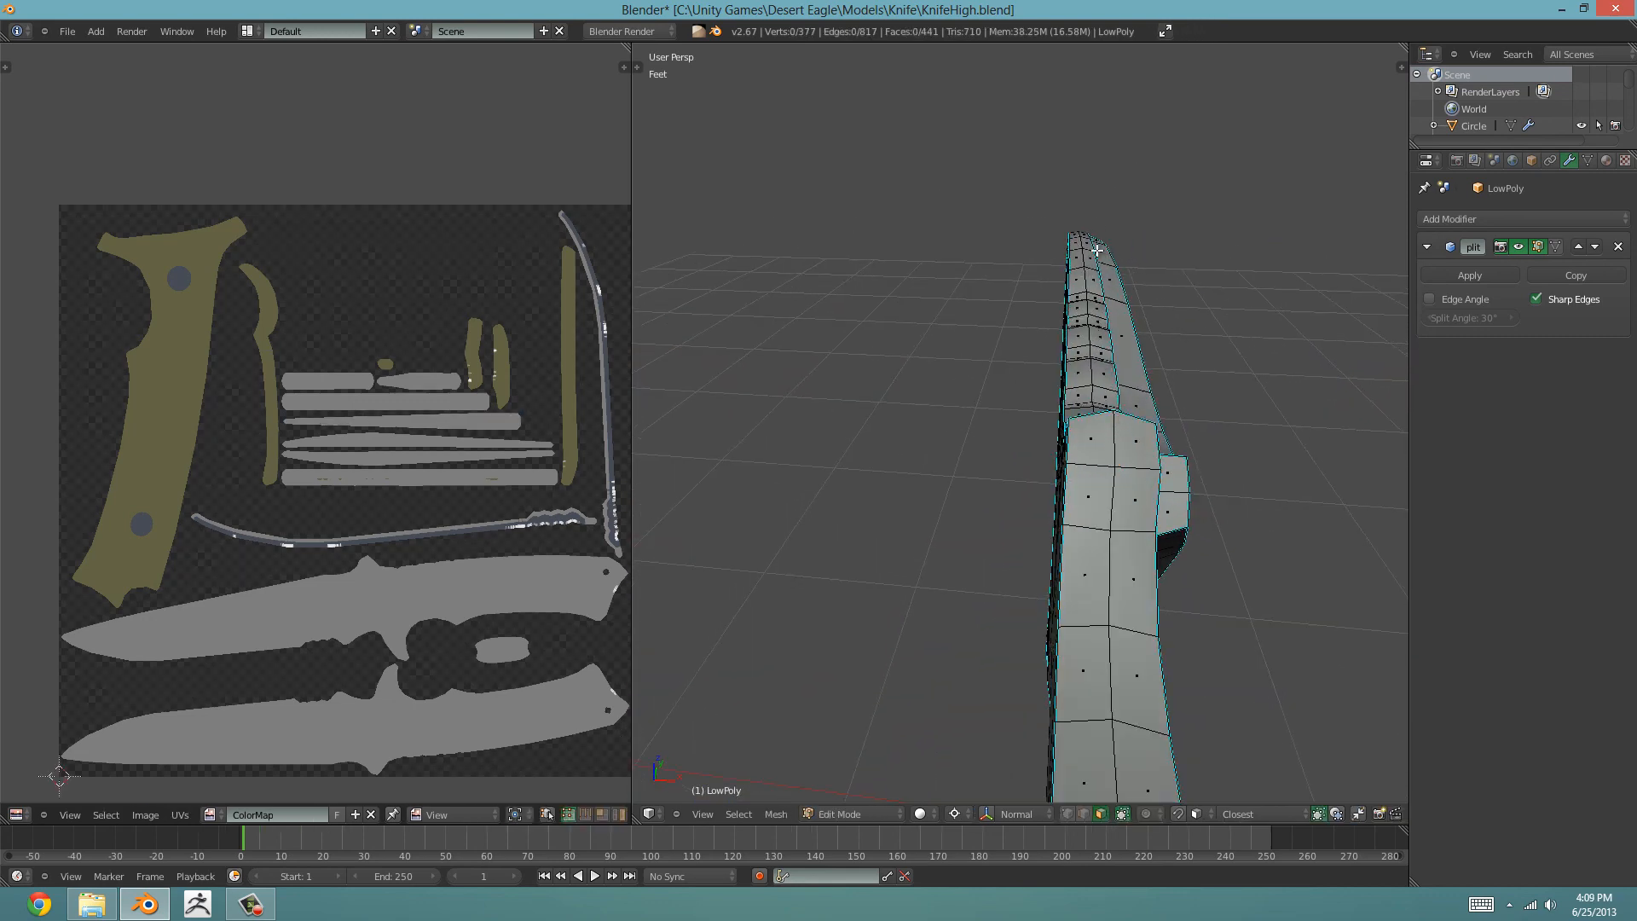
middle_drag(1108, 584, 1023, 383)
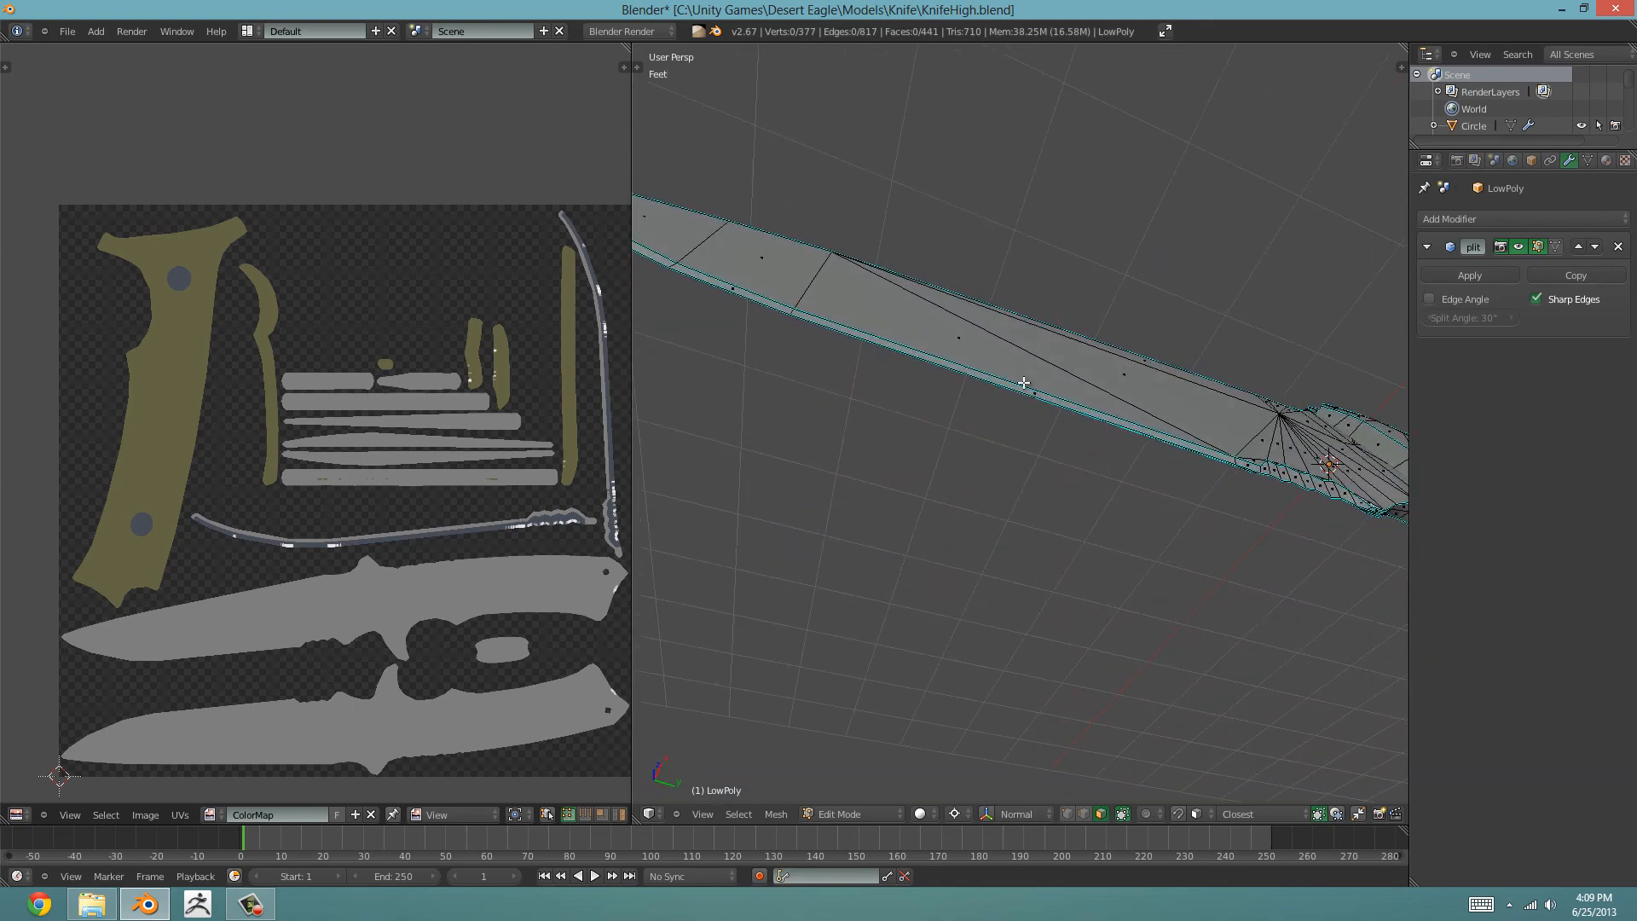
middle_drag(1192, 471, 1104, 492)
key(Tab)
scroll(1063, 446, down, 3)
scroll(1125, 467, up, 2)
scroll(1103, 486, down, 1)
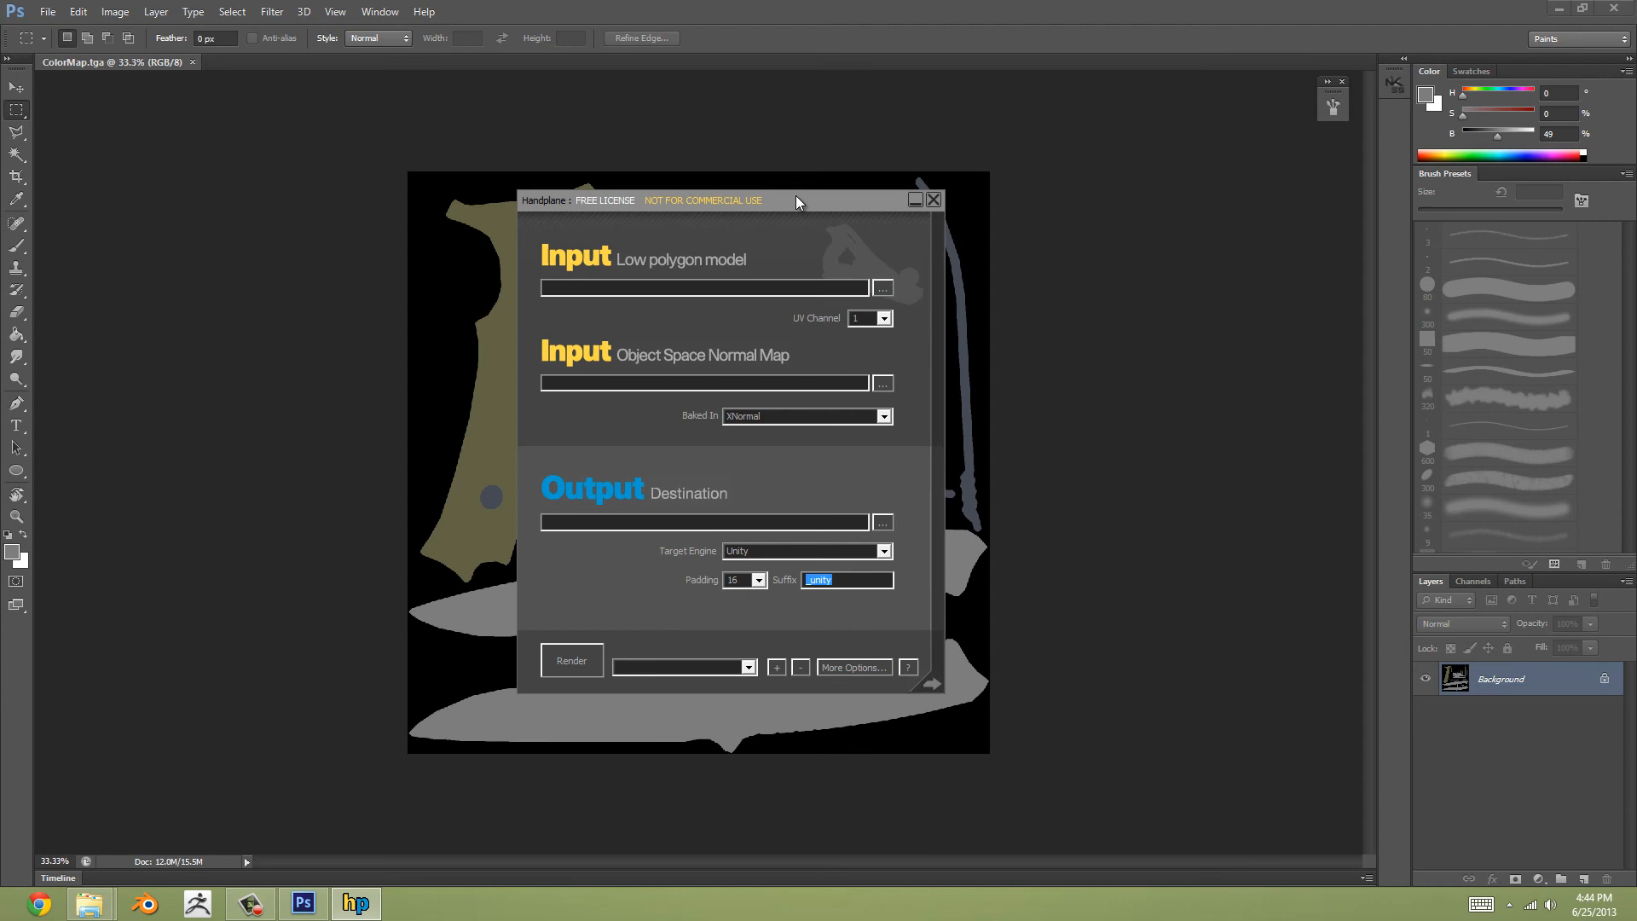
Step: Switch to Handplane and load KnifeExplodedLow.fbx from the Bake folder as the low polygon model
click(801, 201)
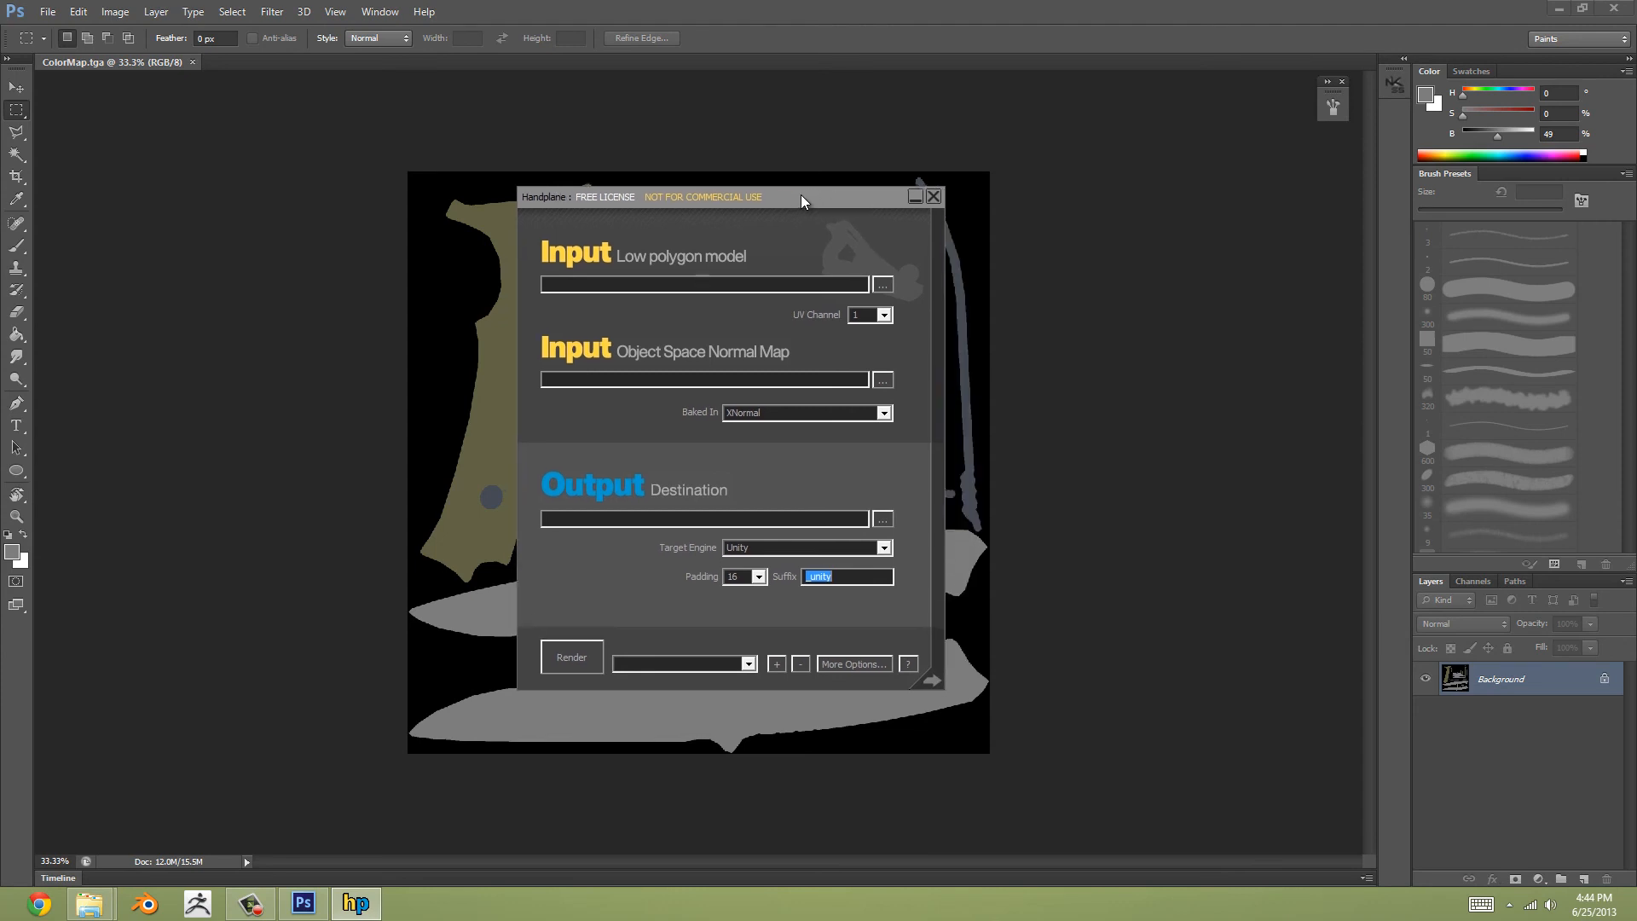
drag(802, 201, 789, 208)
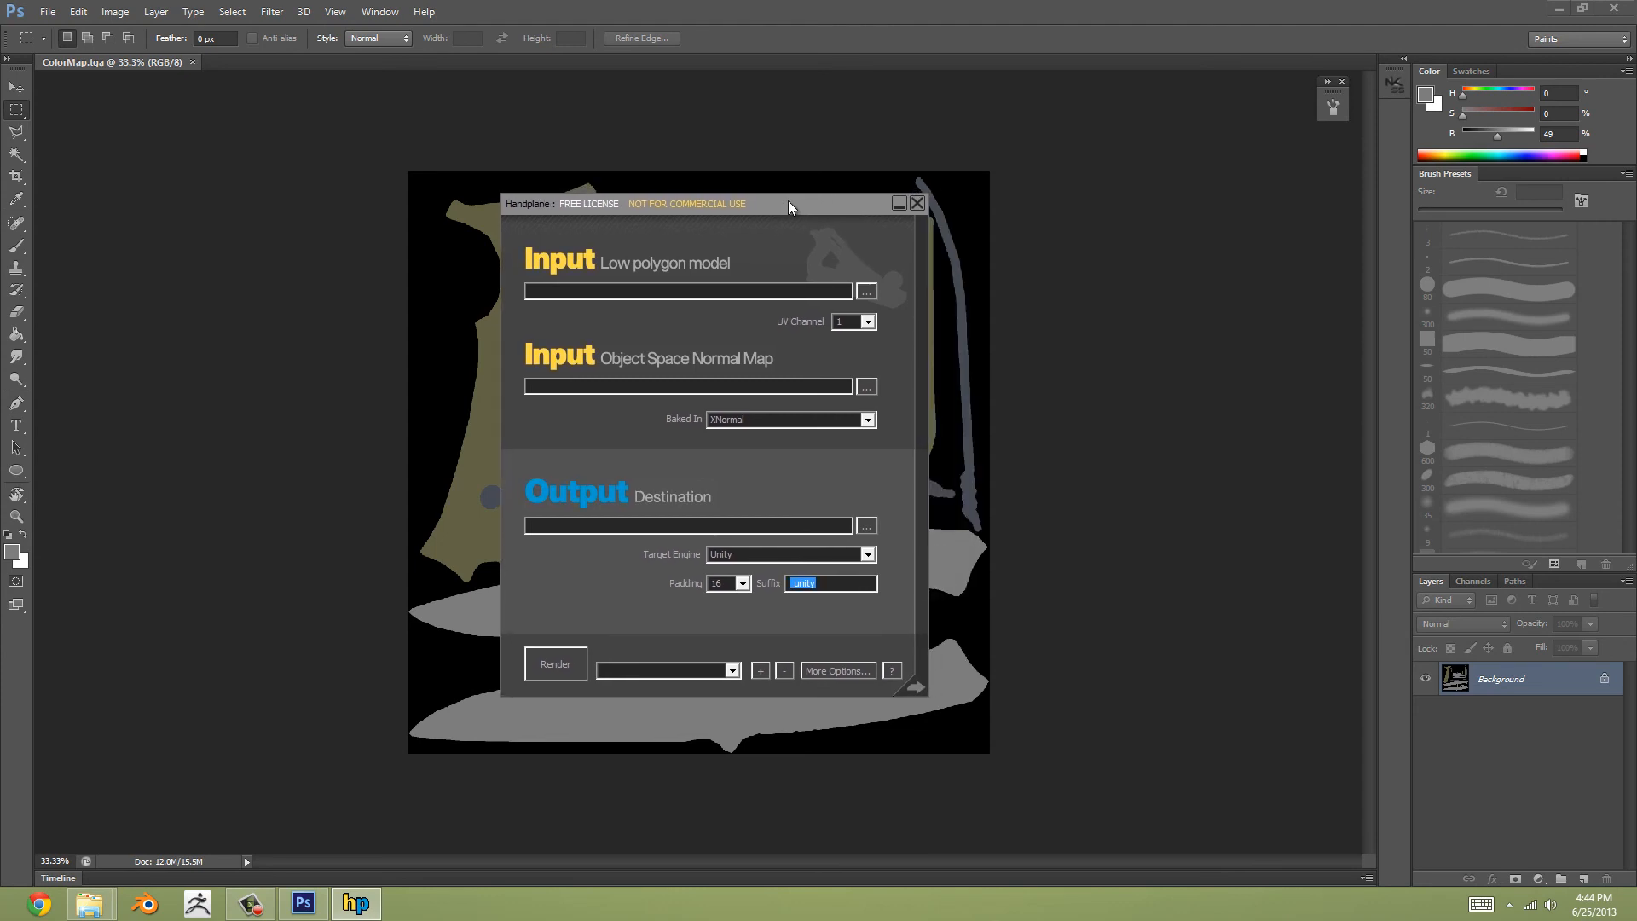
click(867, 293)
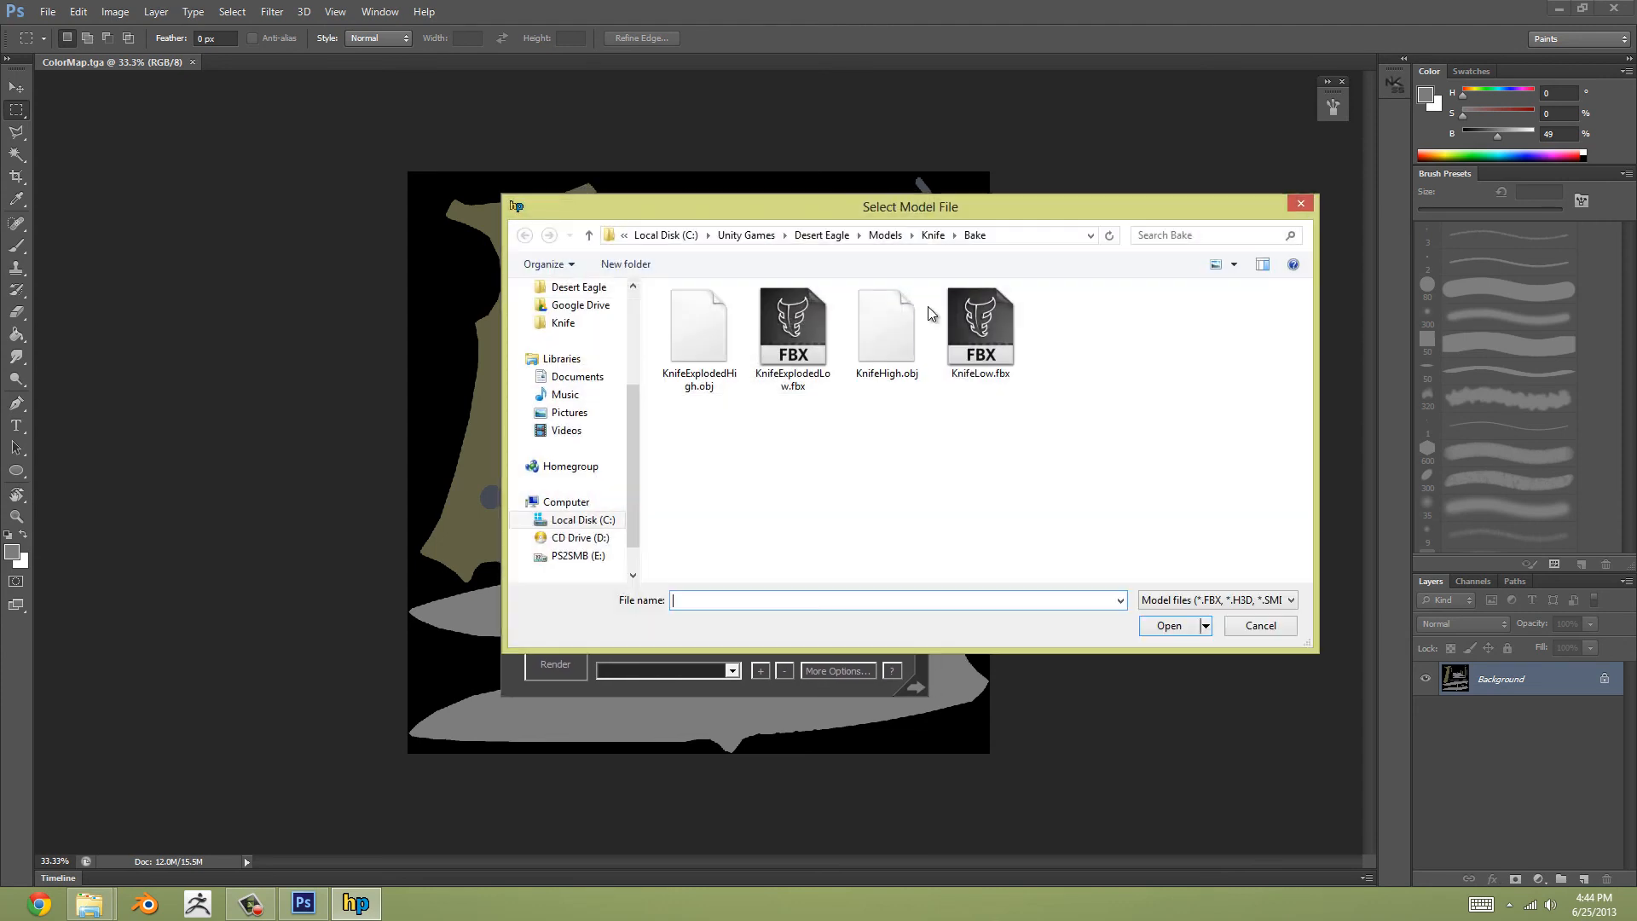
drag(931, 220, 811, 300)
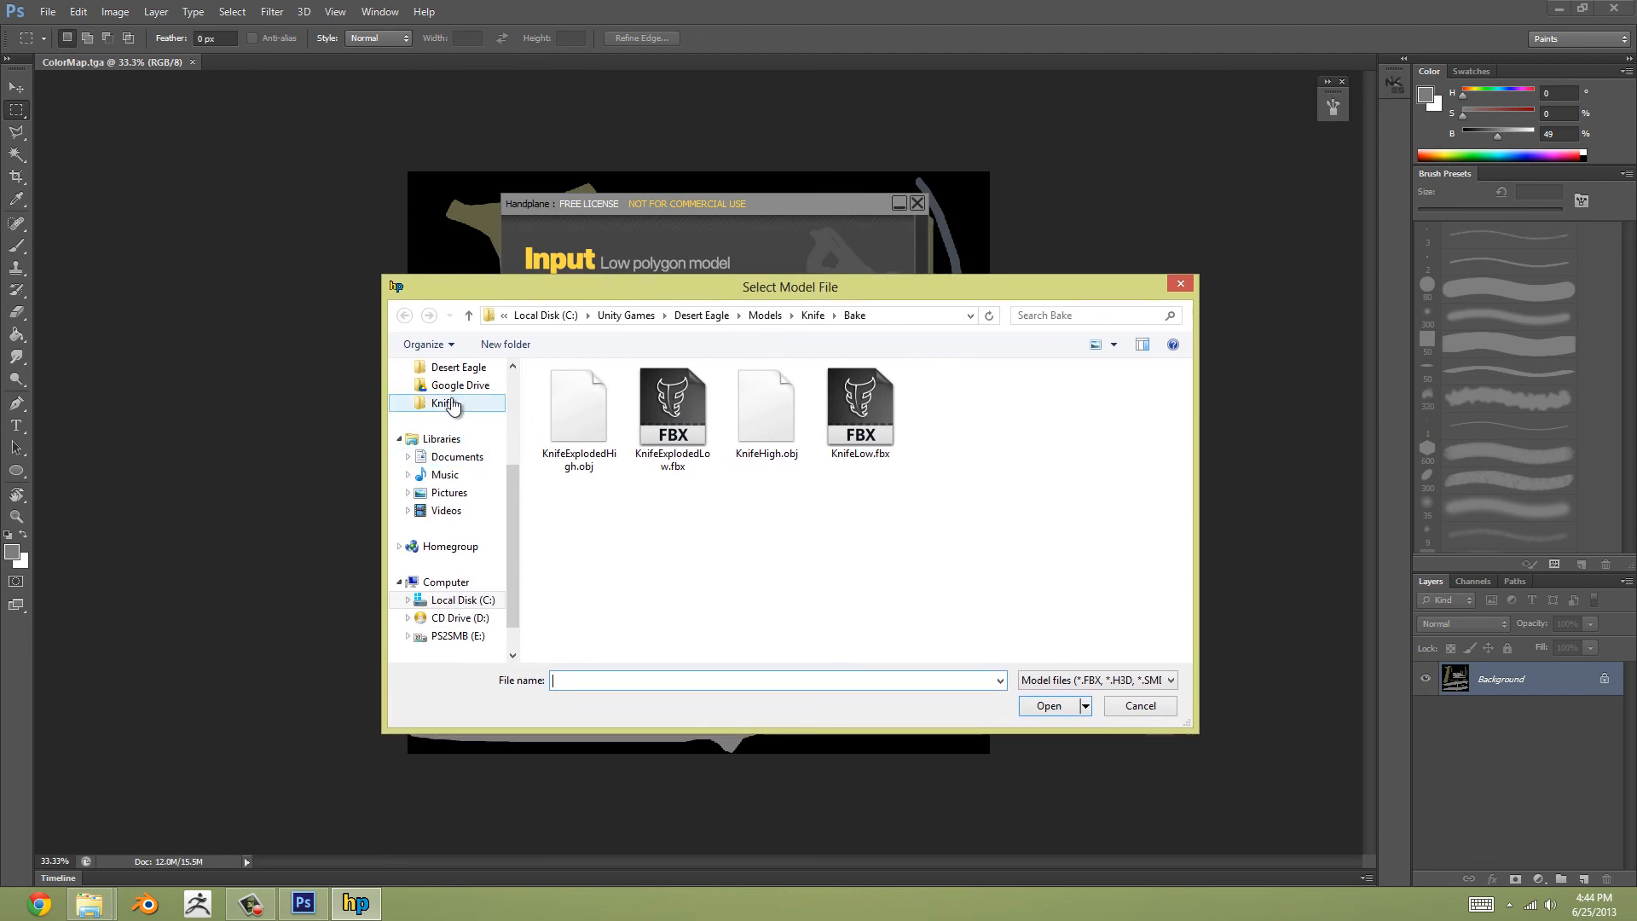
click(442, 403)
double_click(590, 395)
drag(714, 290, 1063, 310)
click(1006, 427)
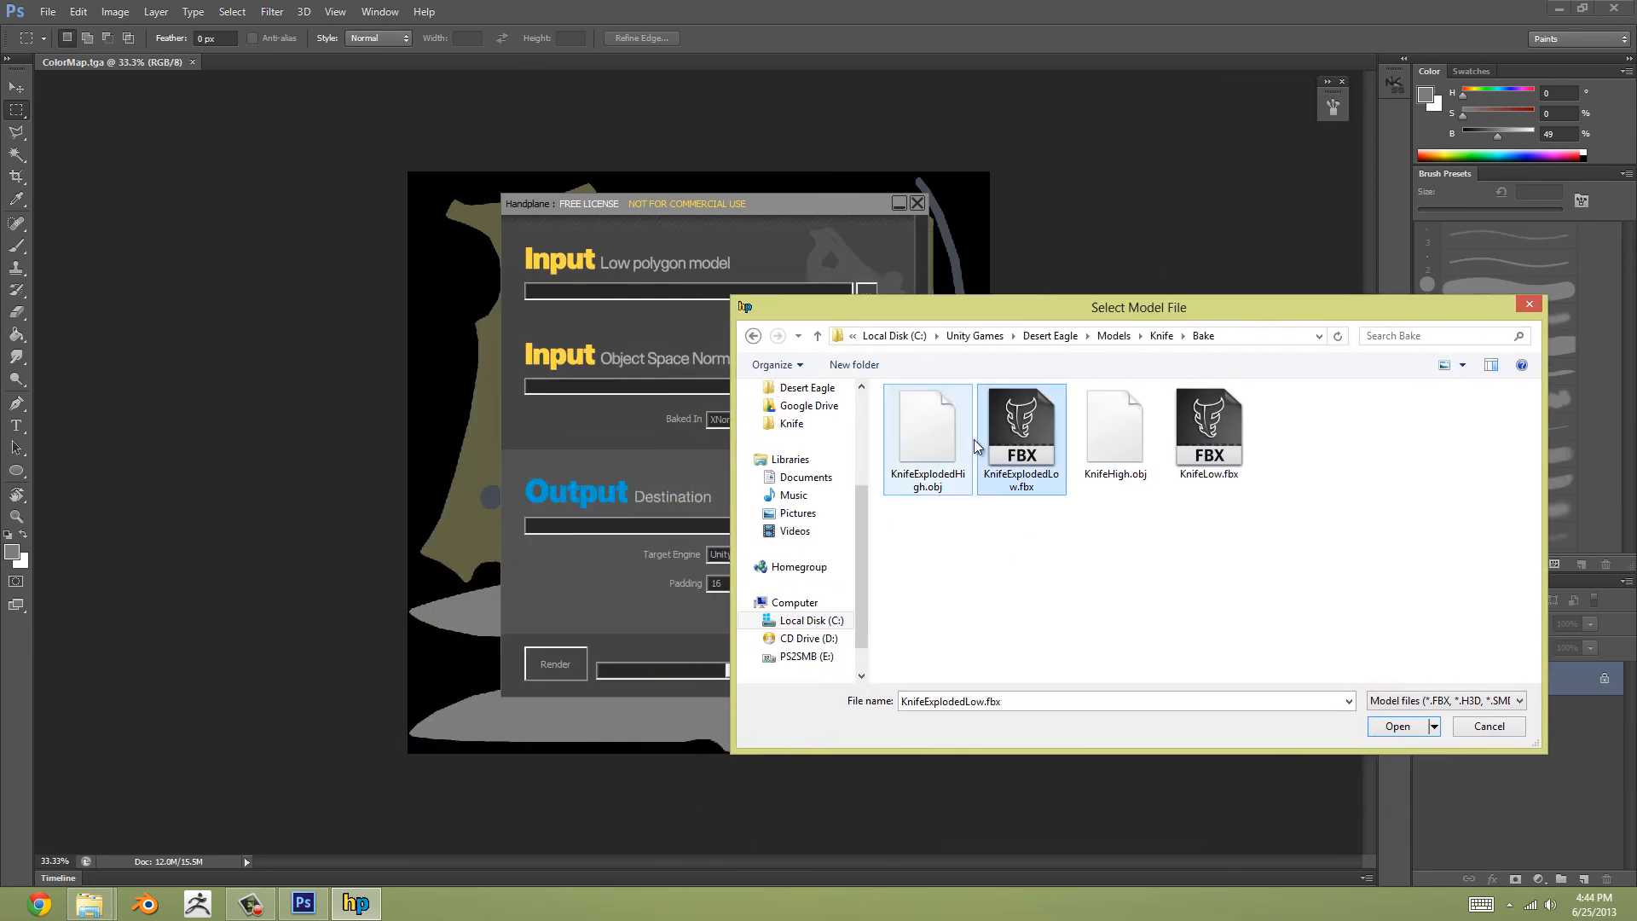
click(1396, 728)
Step: Load Knife_normalsObjSpc.TGA from the Bake folder as the object space normal map
click(871, 389)
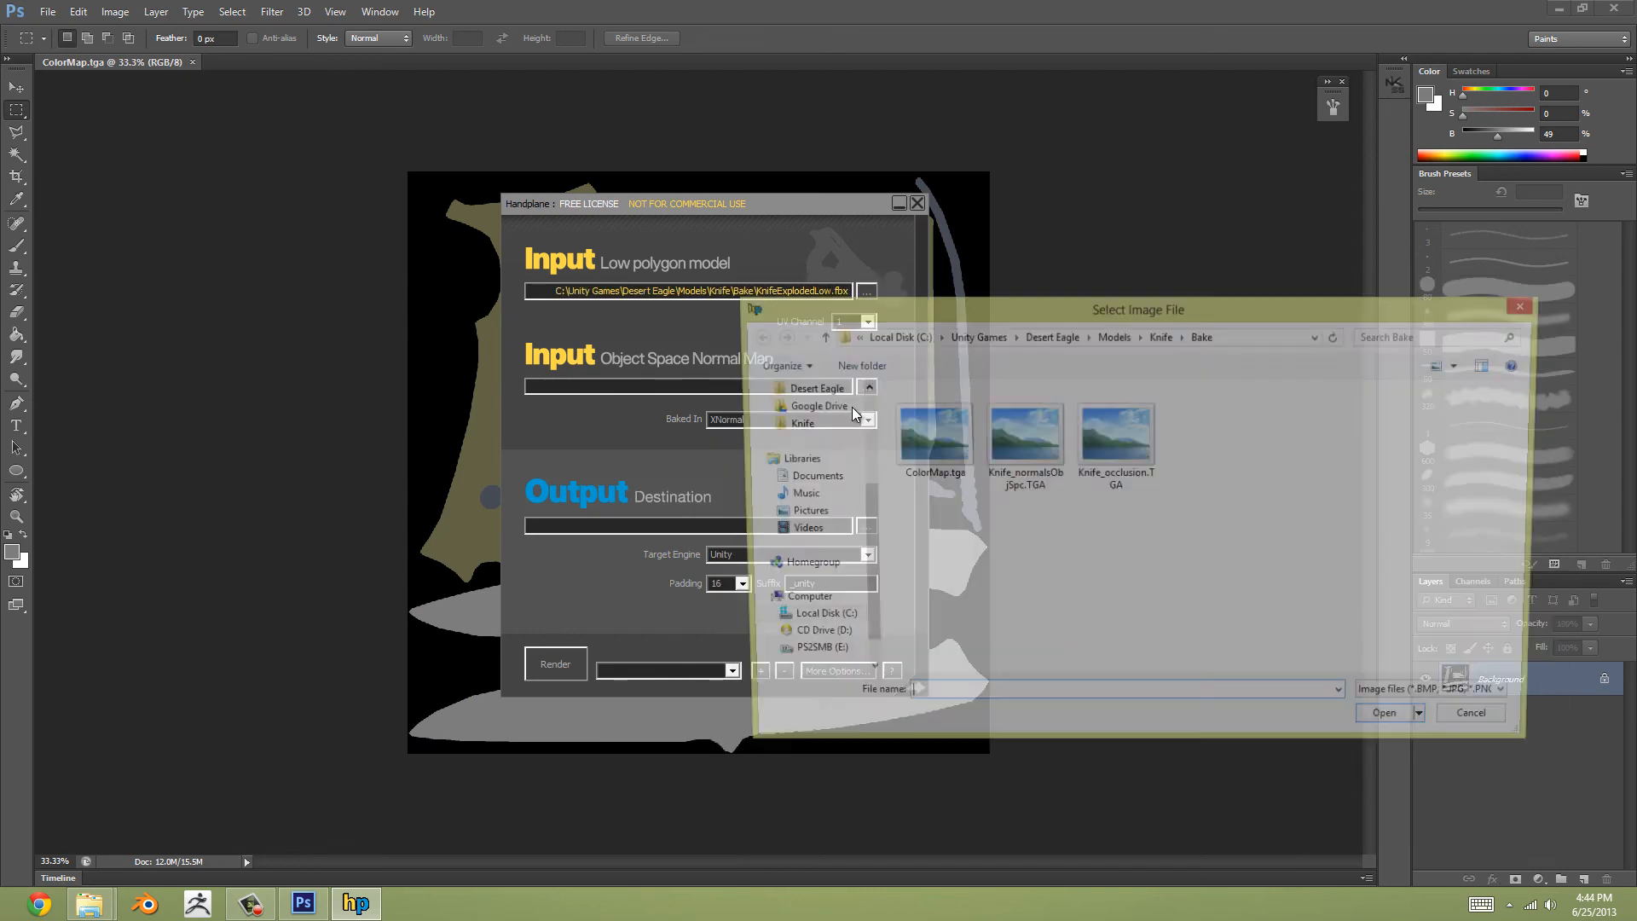
click(1011, 447)
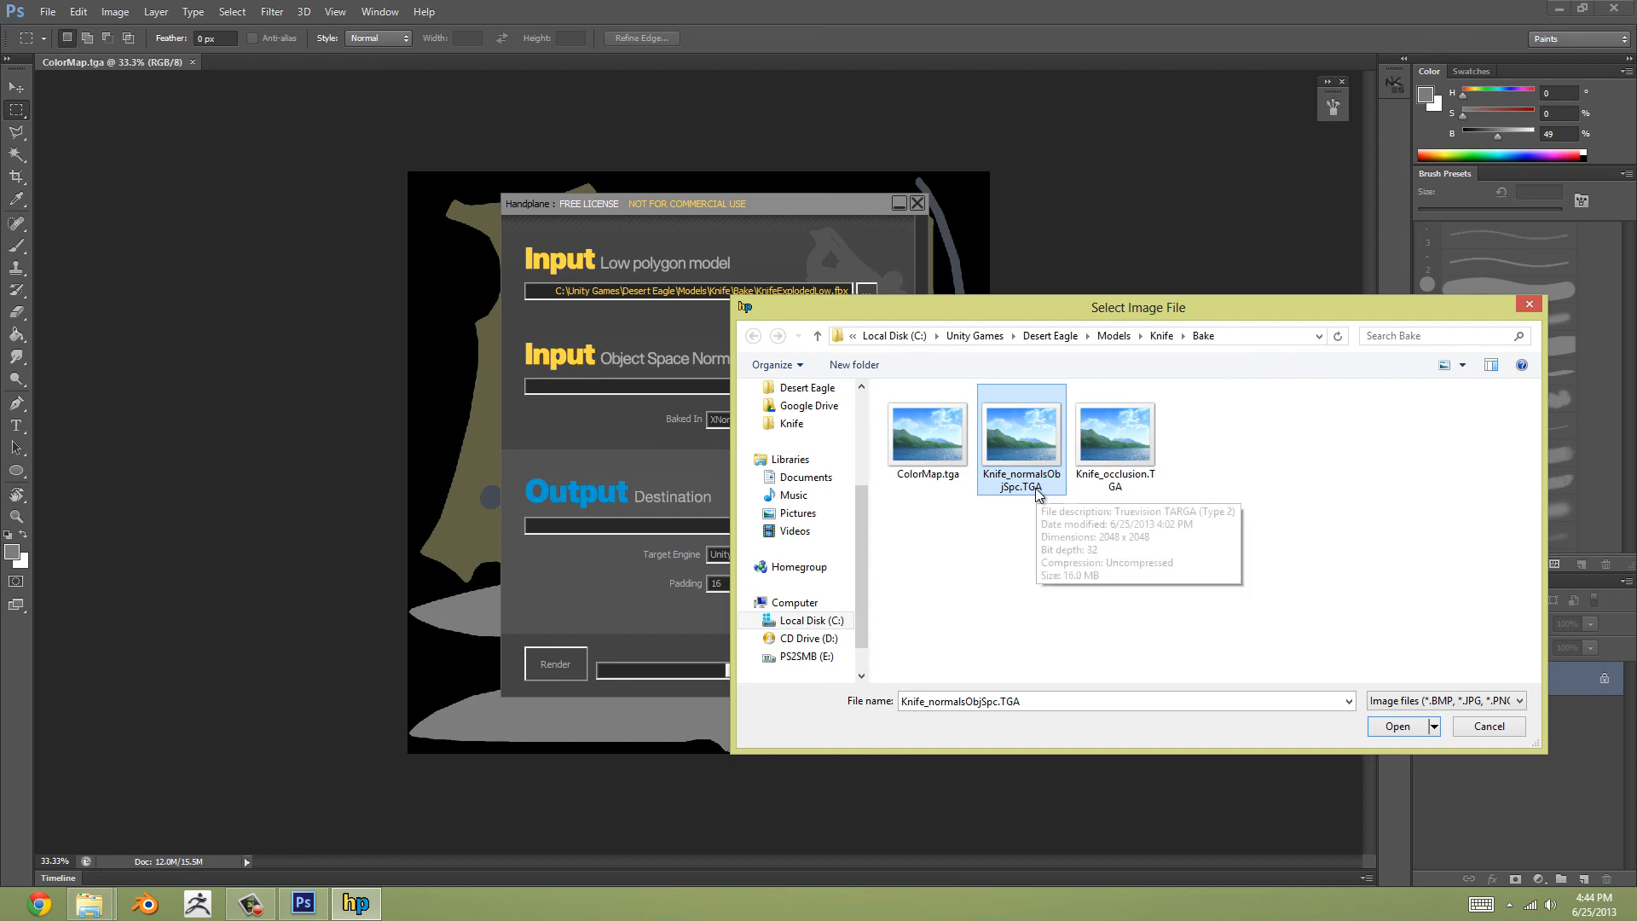
double_click(1023, 460)
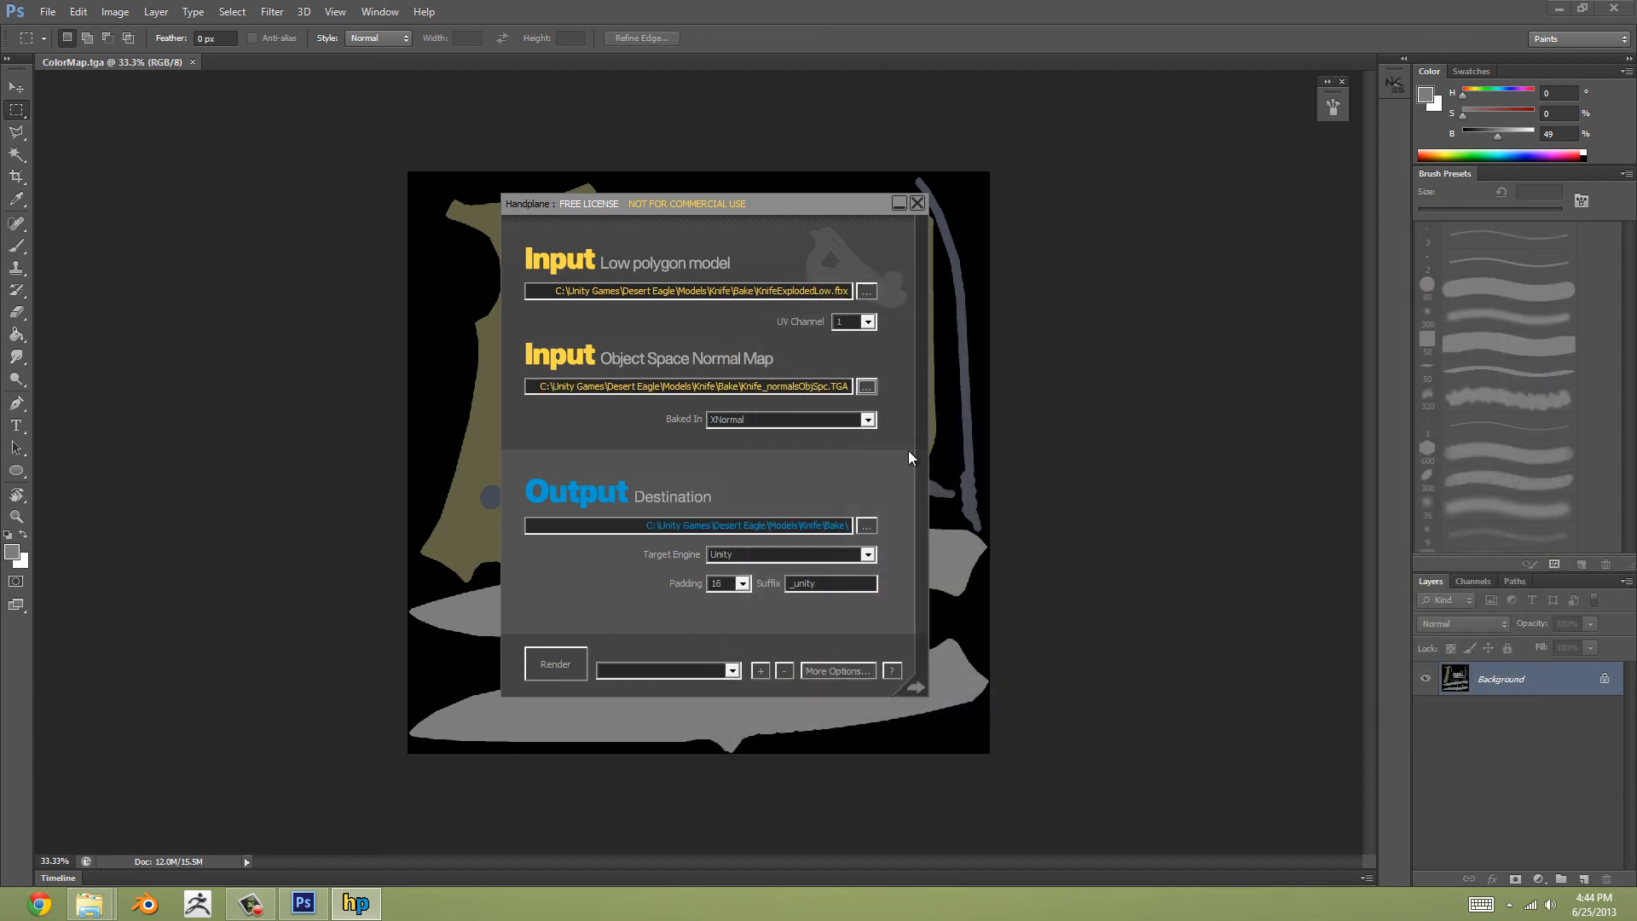
Step: Choose Unity as the target engine, keep the padding at 16, and render the converted normal map
click(866, 555)
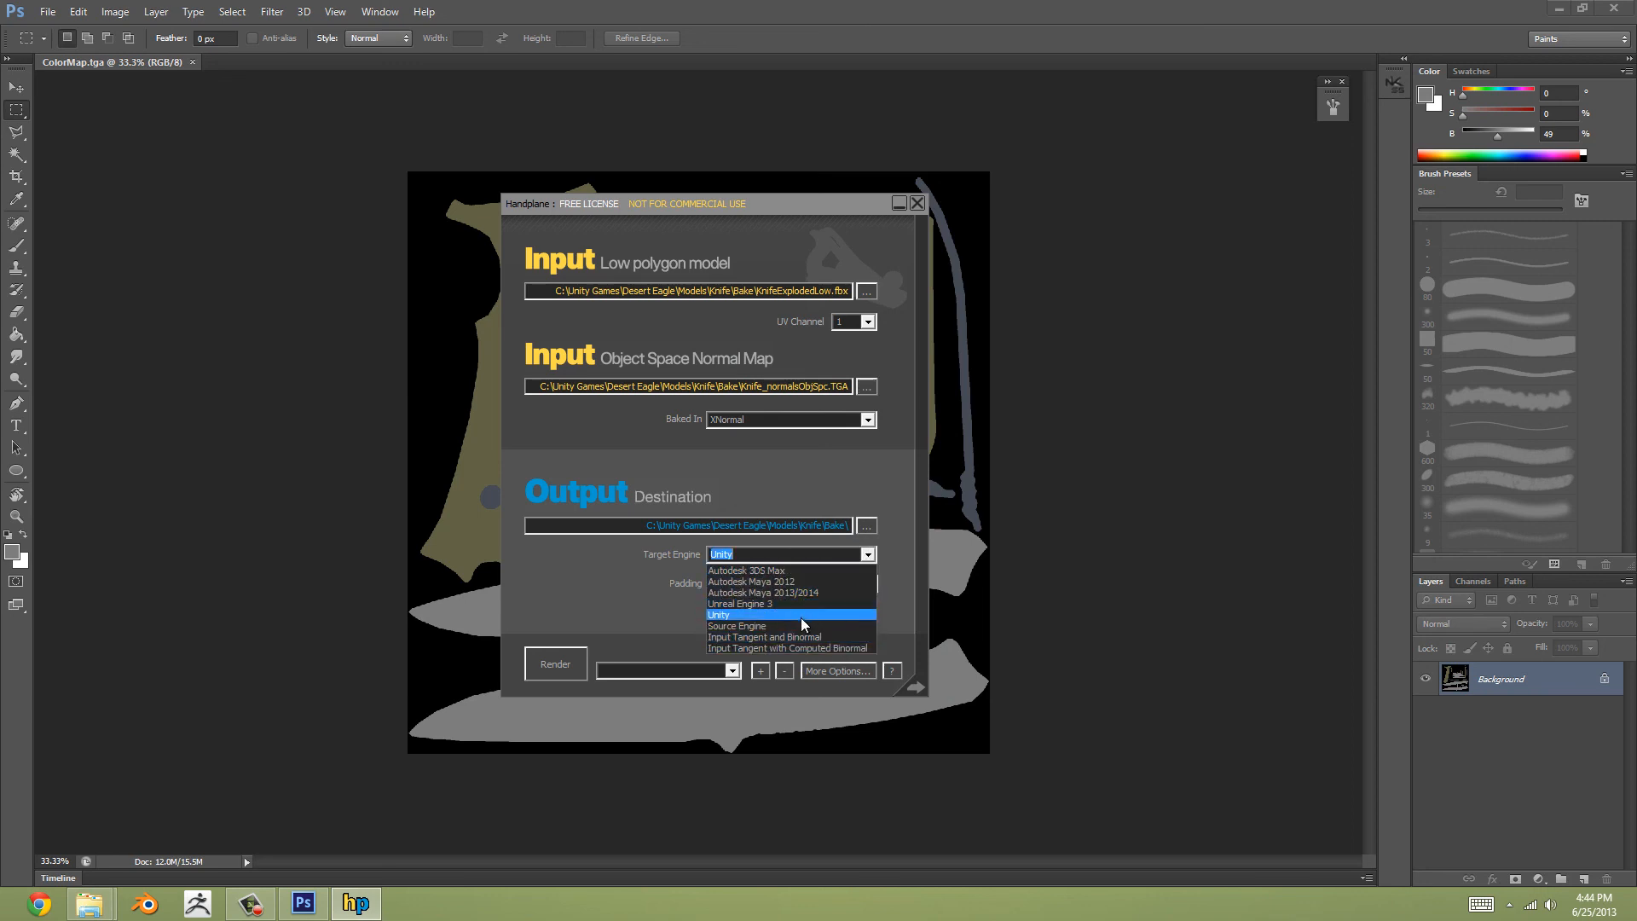
click(725, 615)
click(742, 585)
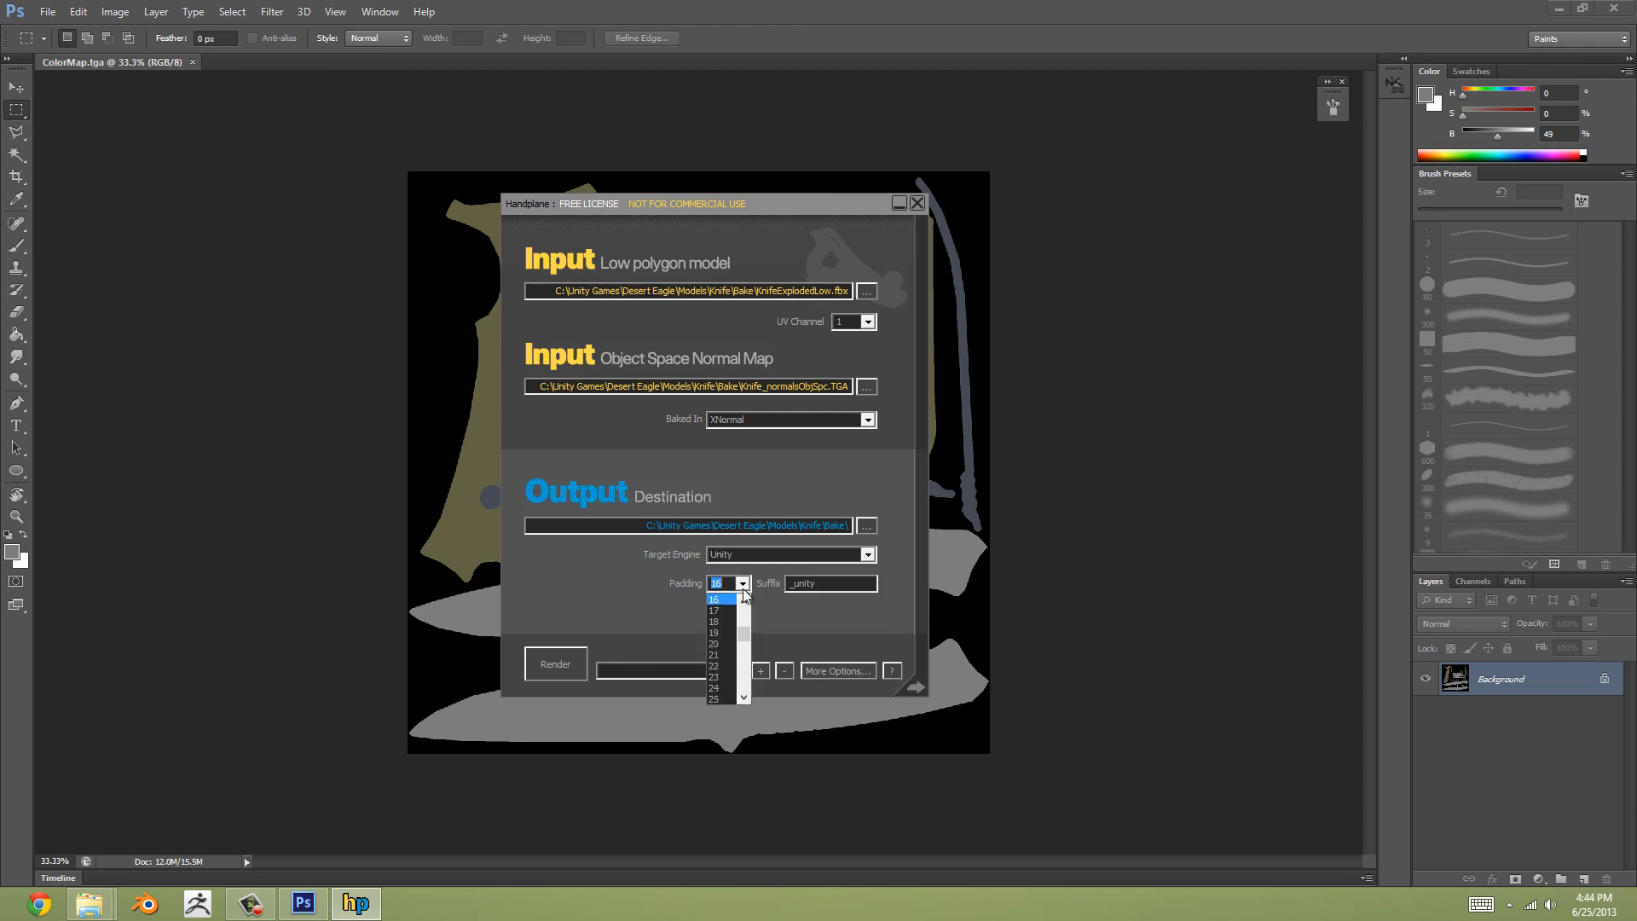
click(632, 585)
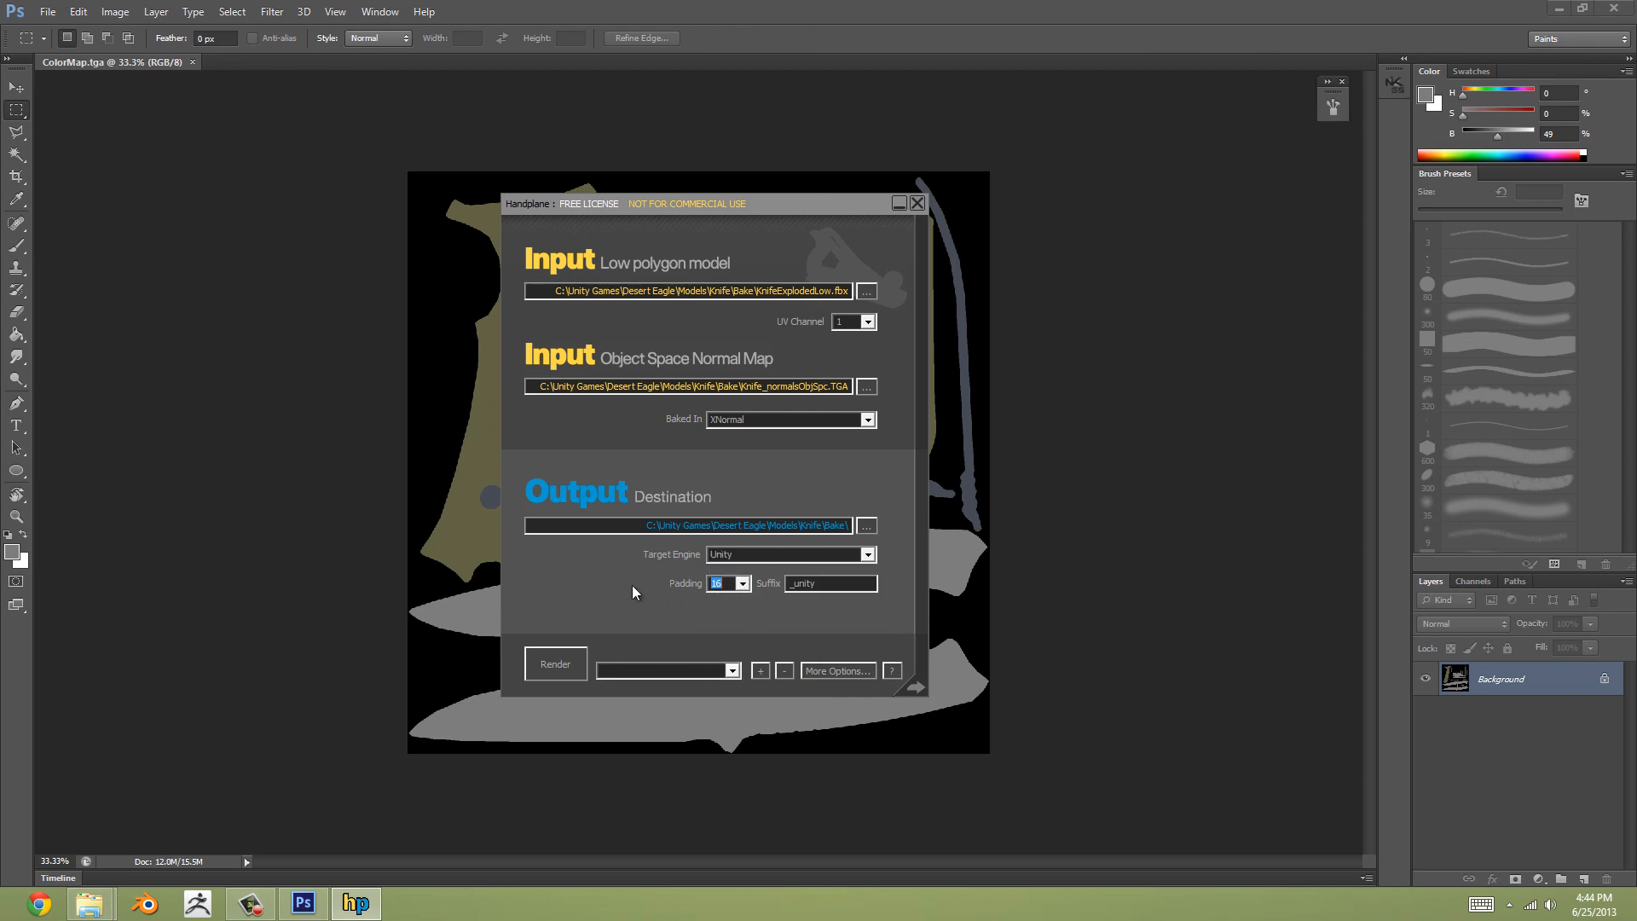
click(548, 664)
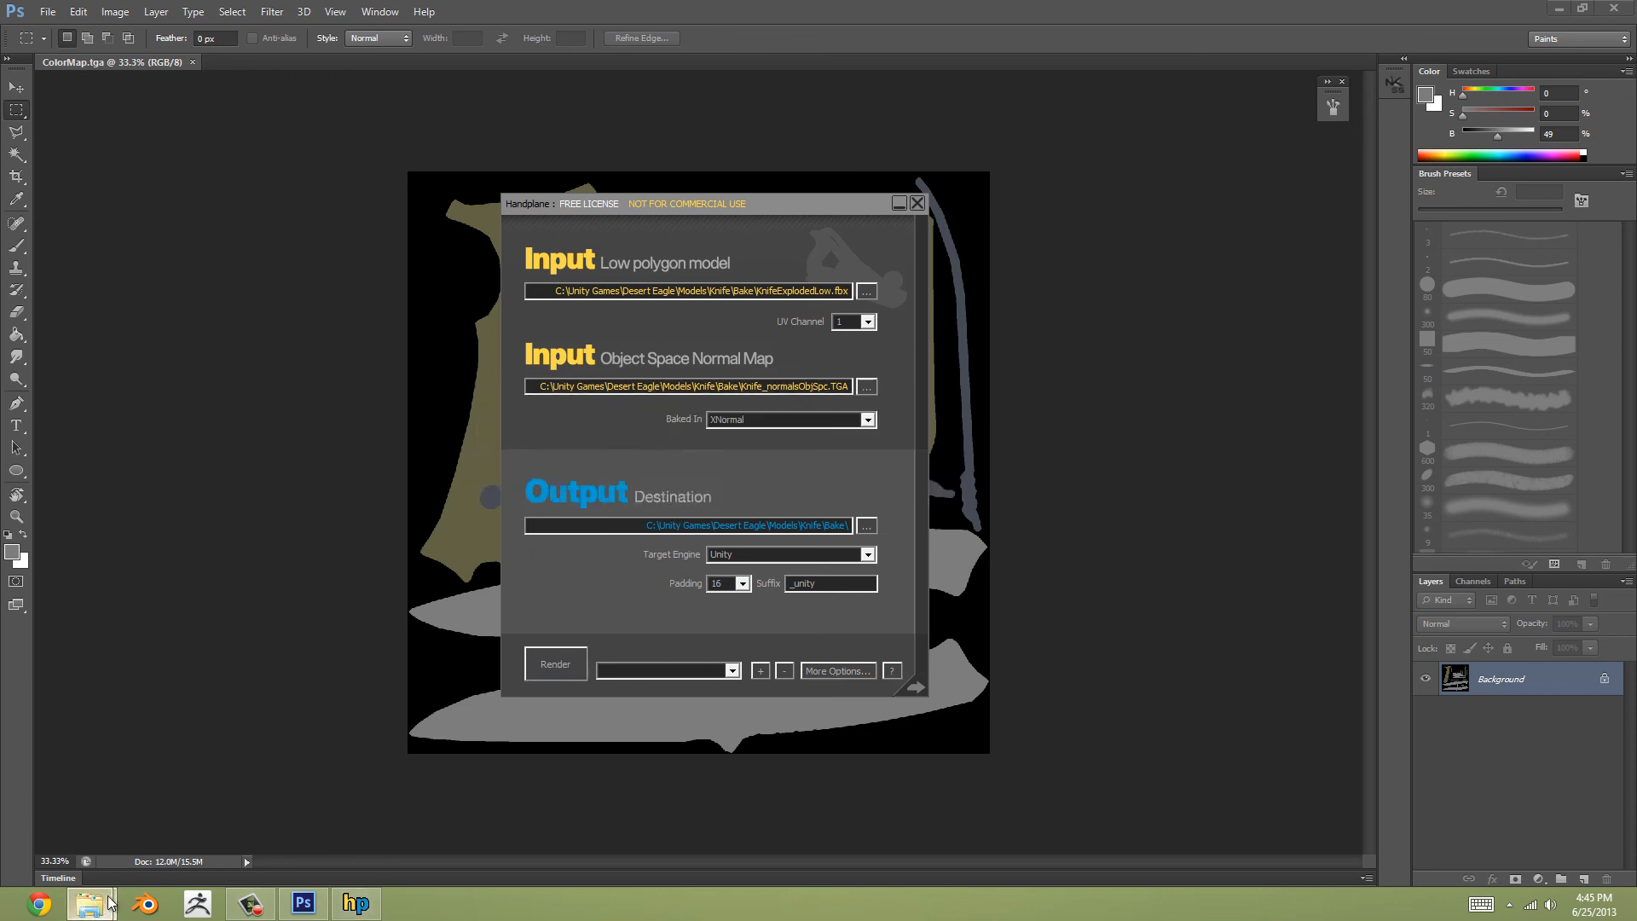
Step: Switch to File Explorer and rename Knife_normalsObjSpc_unity.TGA in the Bake folder to Knife_normalsTang.TGA
mouse_move(101, 904)
click(307, 810)
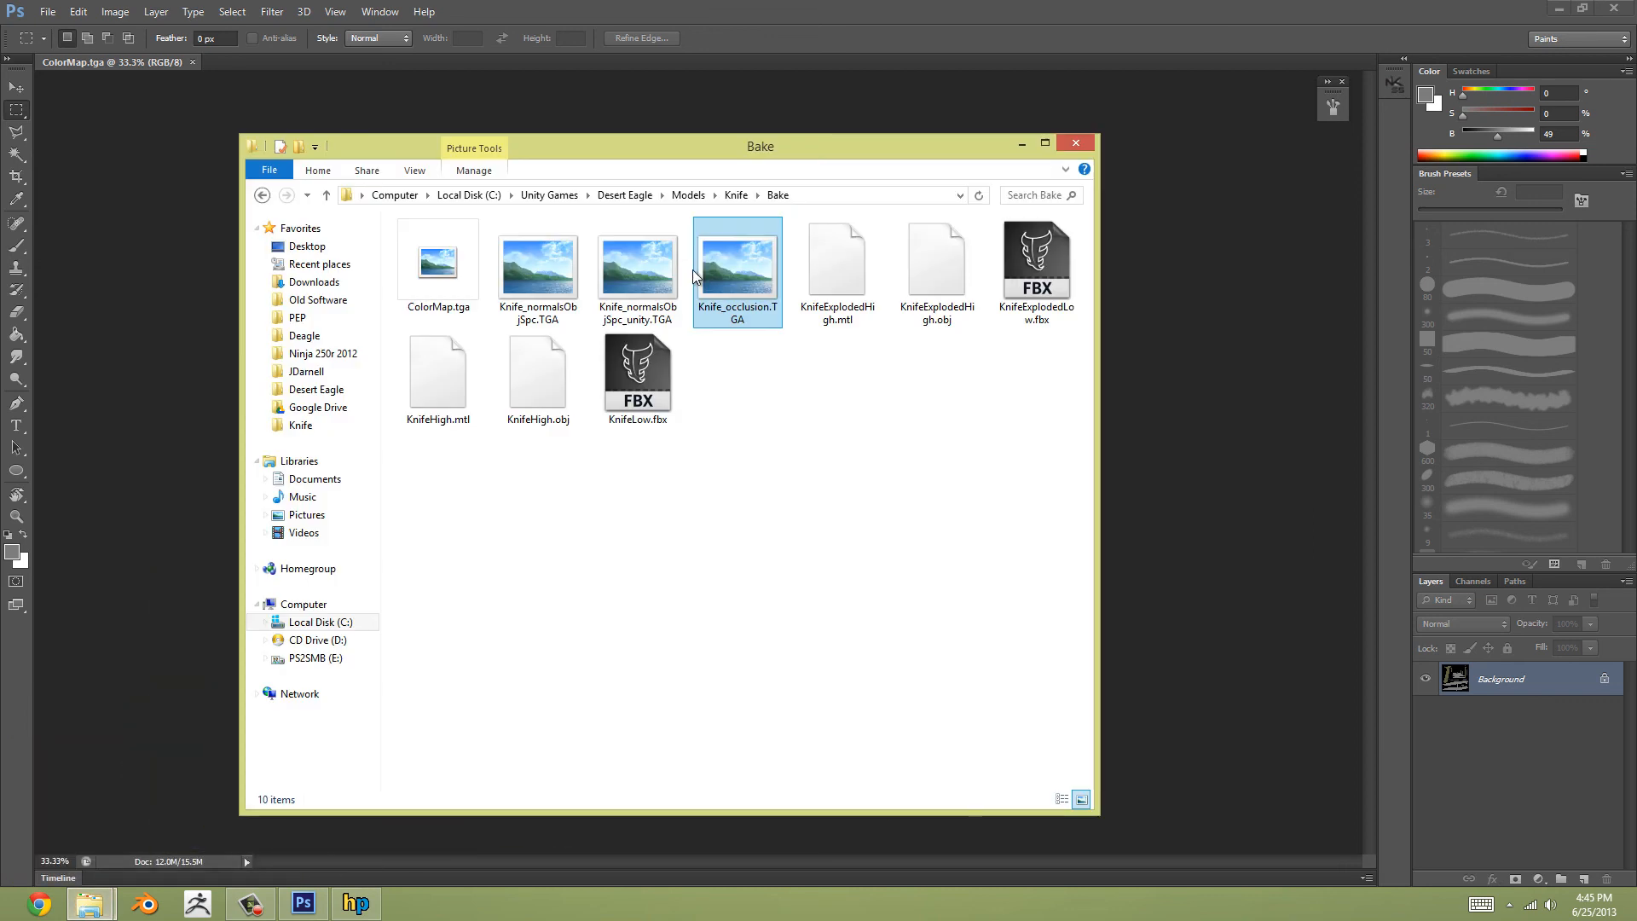
click(681, 267)
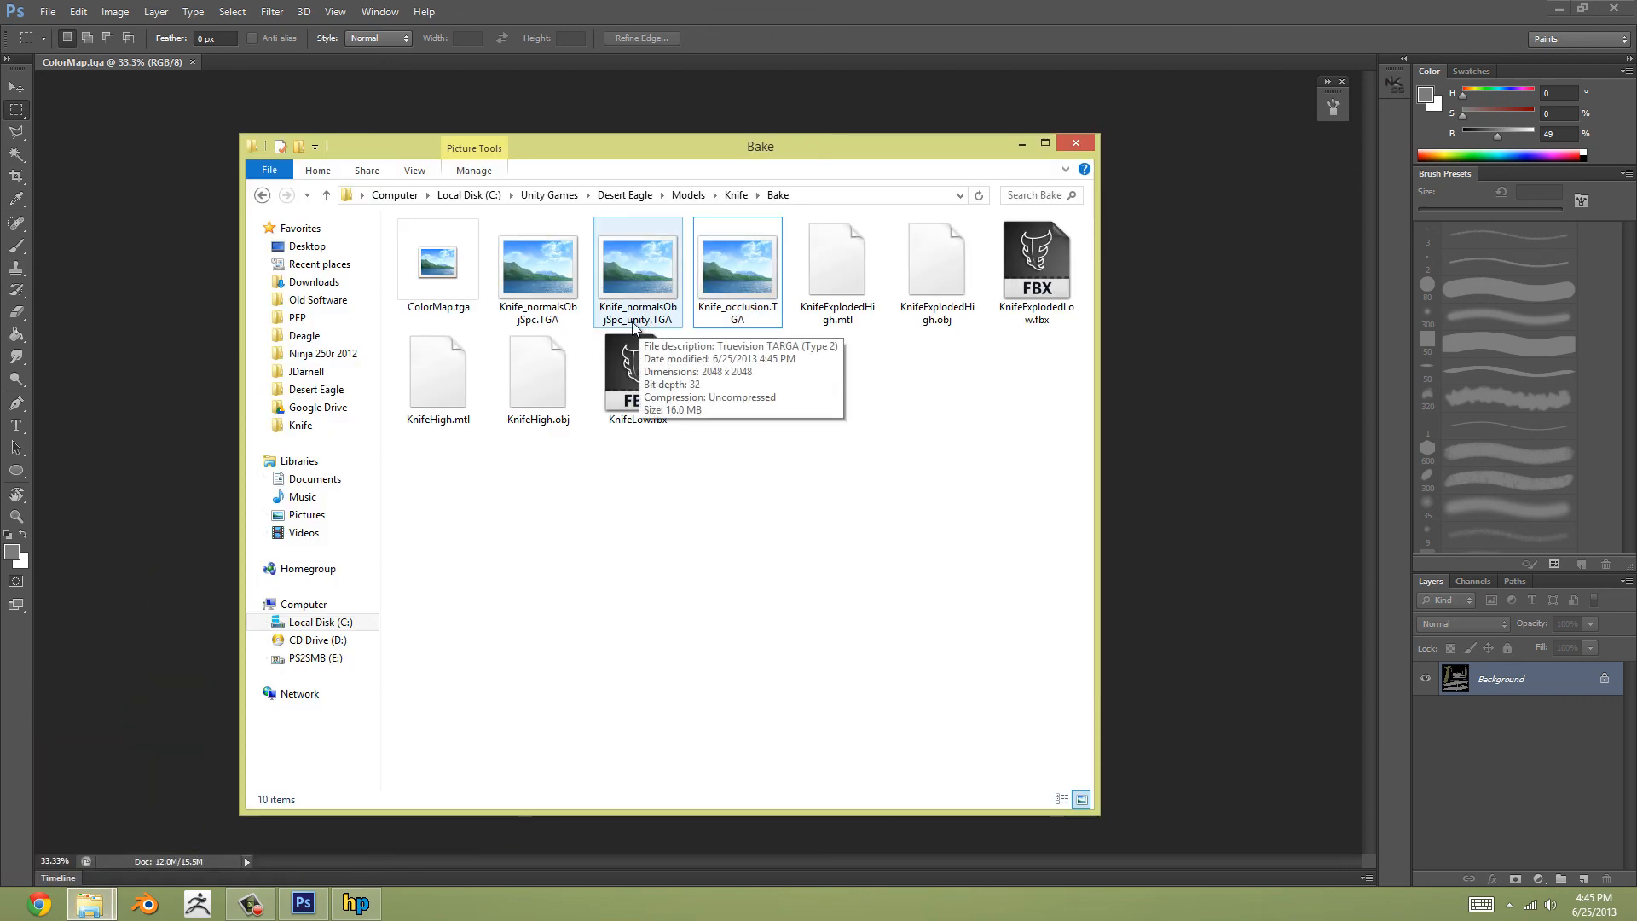
click(635, 324)
key(F2)
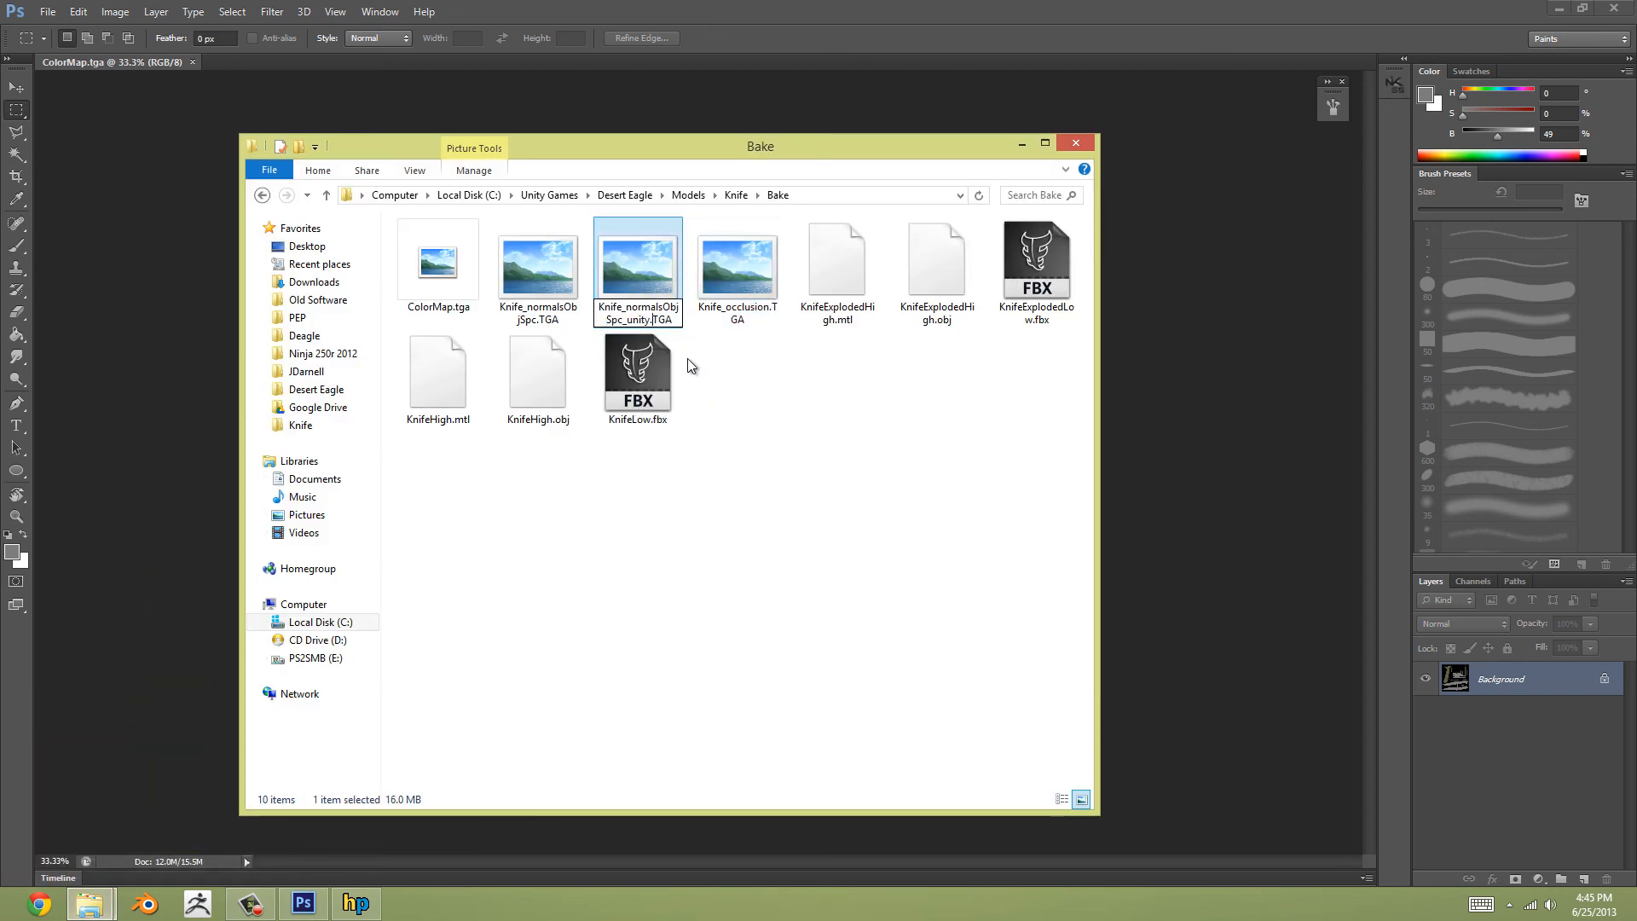
key(BackSpace)
key(BackSpace)
key(BackSpace)
key(BackSpace)
key(BackSpace)
key(BackSpace)
key(BackSpace)
key(BackSpace)
key(BackSpace)
key(BackSpace)
key(BackSpace)
key(BackSpace)
text(Tang)
key(Return)
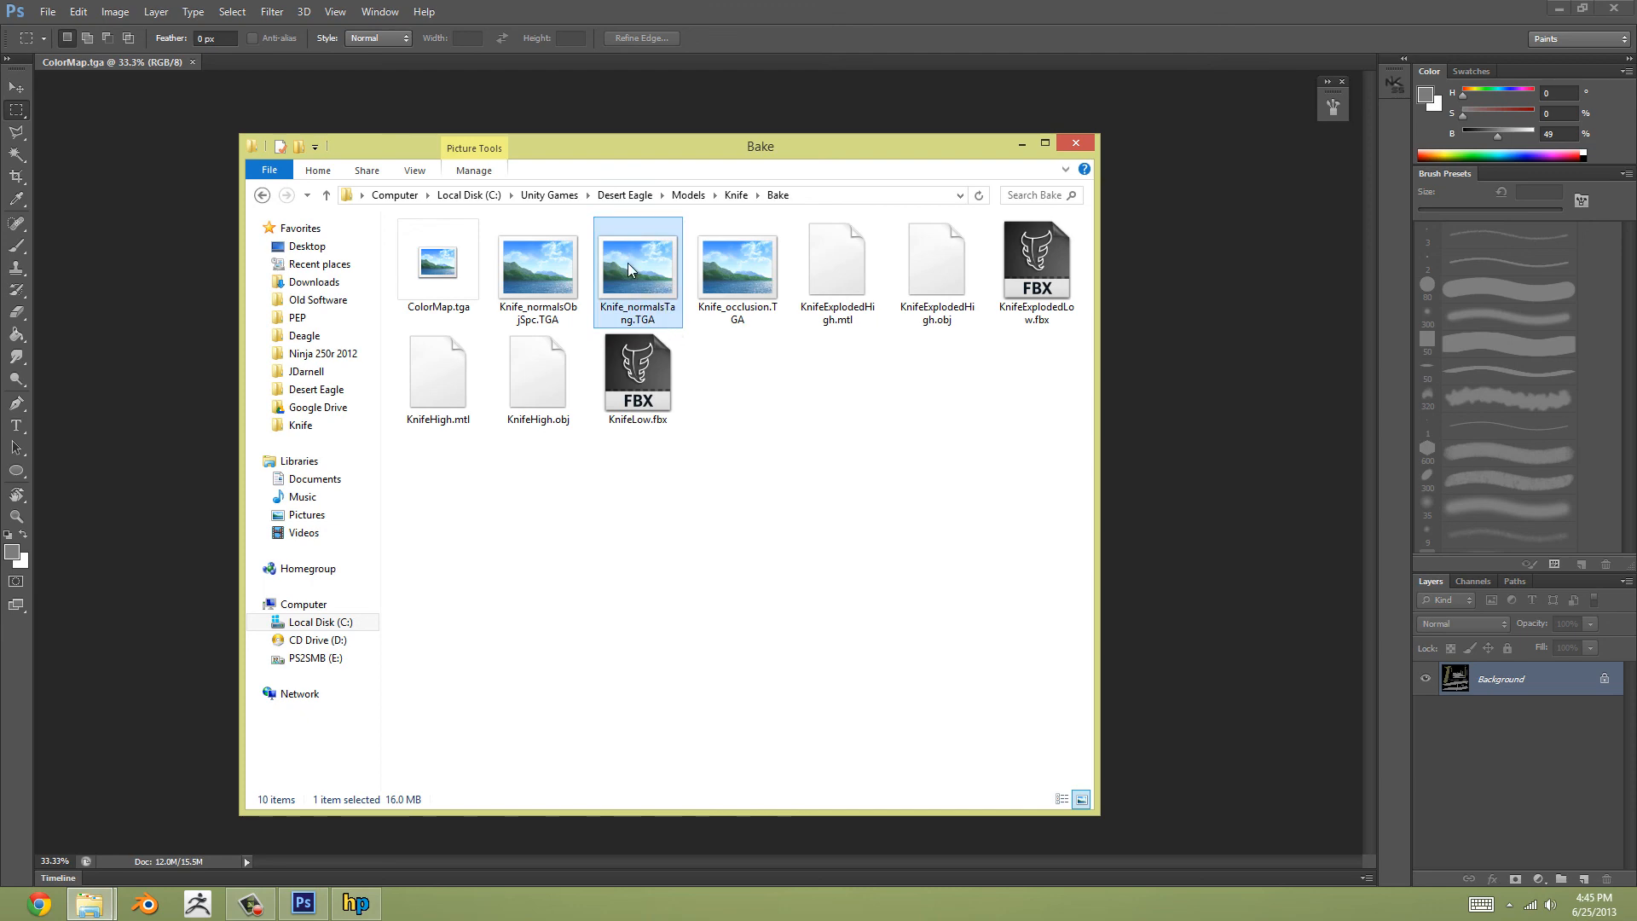
Step: View Knife_normalsTang.TGA in XnView, examine its handle, blade and edge-strip islands up close, and close the viewer
scroll(818, 565, up, 3)
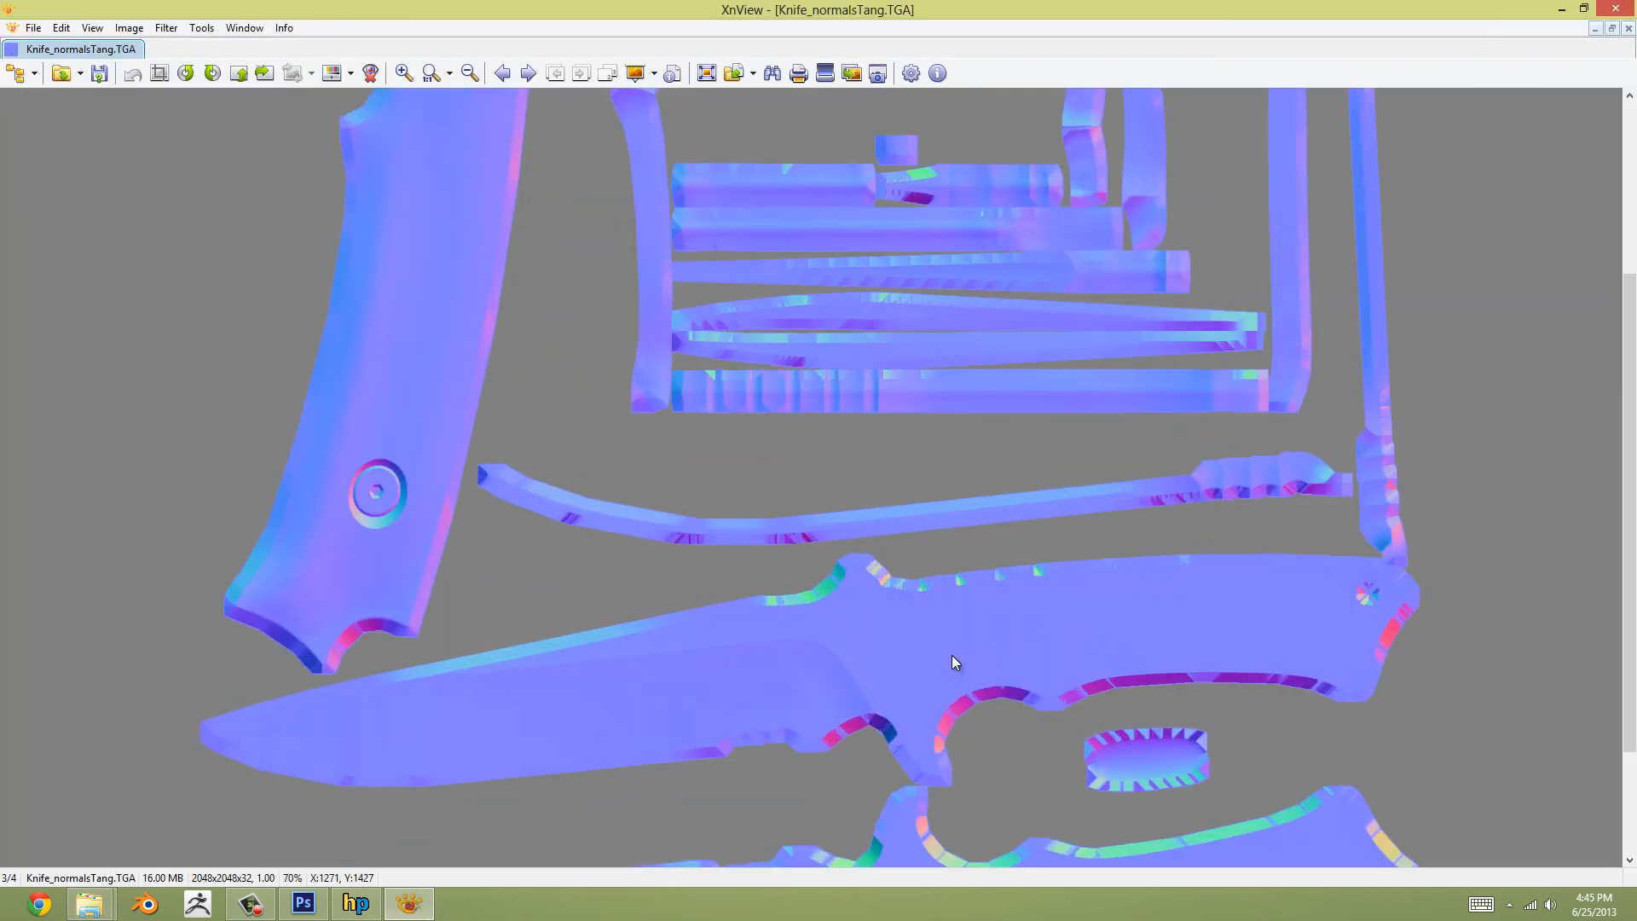
drag(952, 655, 795, 531)
scroll(840, 496, up, 5)
scroll(795, 530, down, 3)
drag(981, 596, 719, 322)
scroll(708, 336, down, 3)
scroll(719, 464, up, 3)
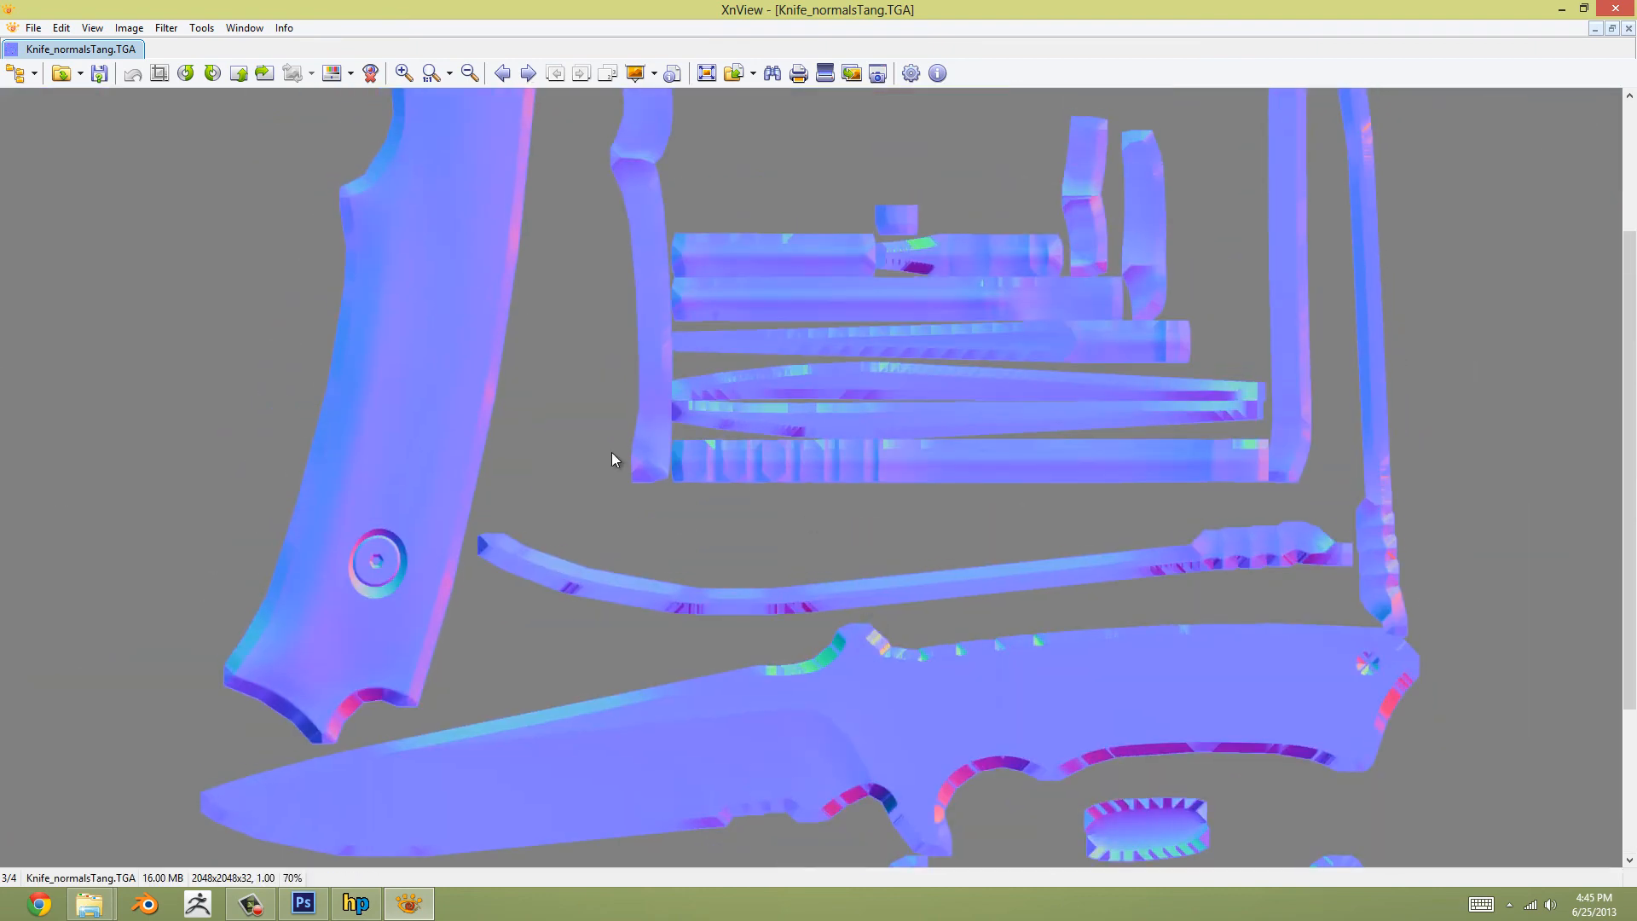
scroll(452, 488, up, 1)
drag(453, 488, 887, 357)
drag(720, 256, 724, 681)
drag(771, 183, 735, 747)
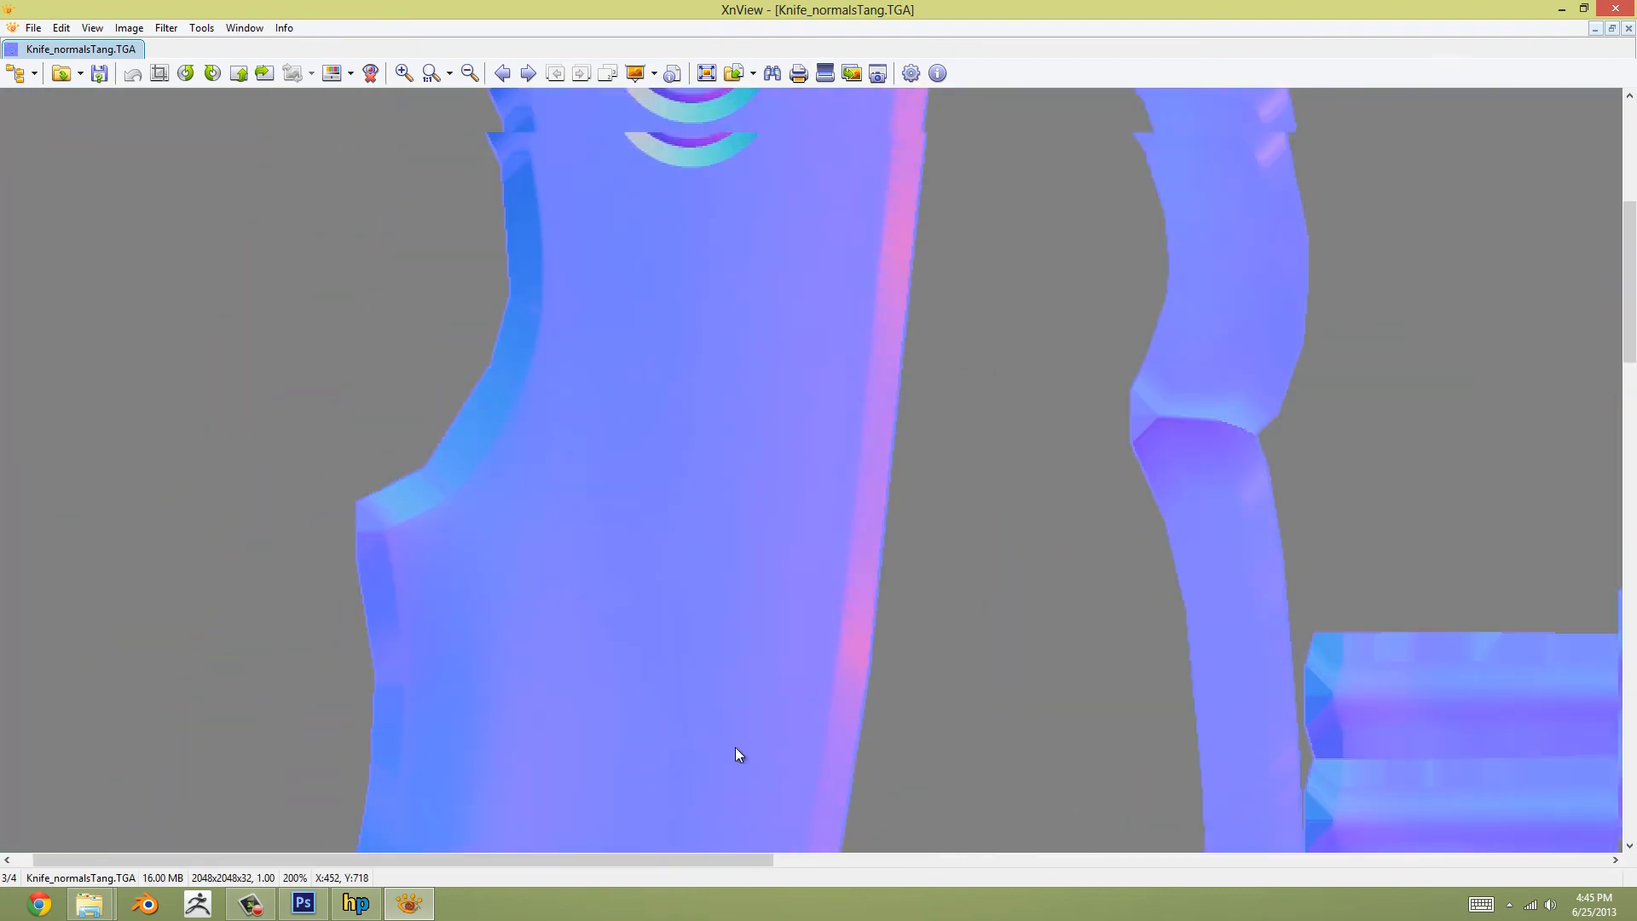
drag(774, 226, 754, 667)
drag(937, 503, 545, 300)
scroll(544, 300, down, 2)
drag(810, 704, 735, 450)
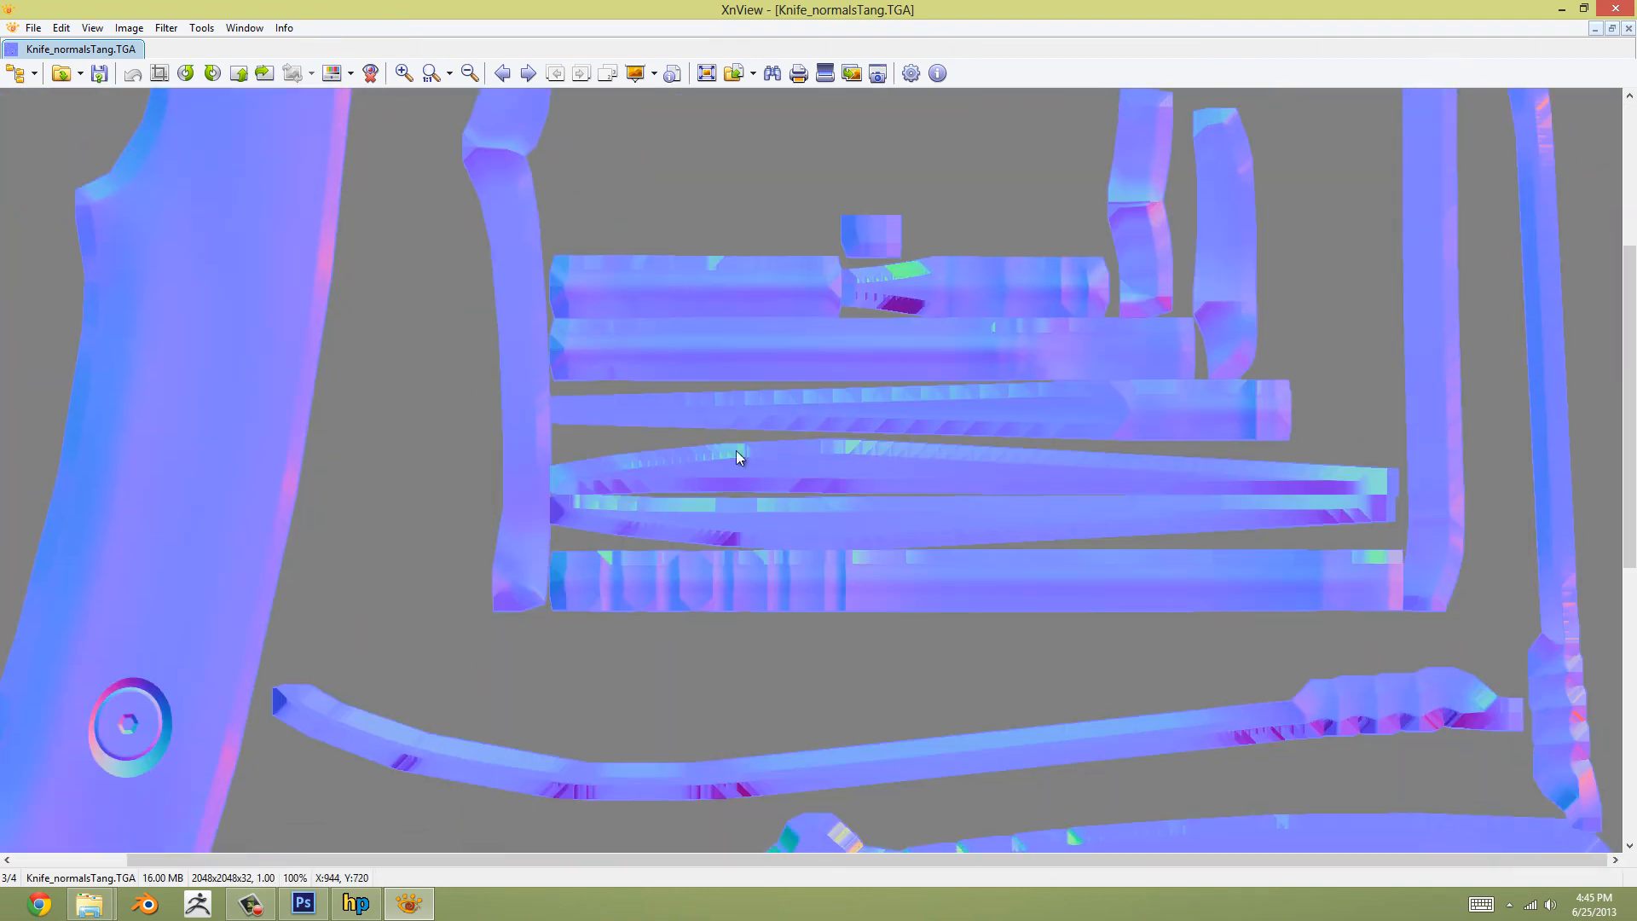
drag(812, 350, 791, 316)
scroll(774, 370, down, 2)
drag(883, 444, 835, 287)
click(1611, 10)
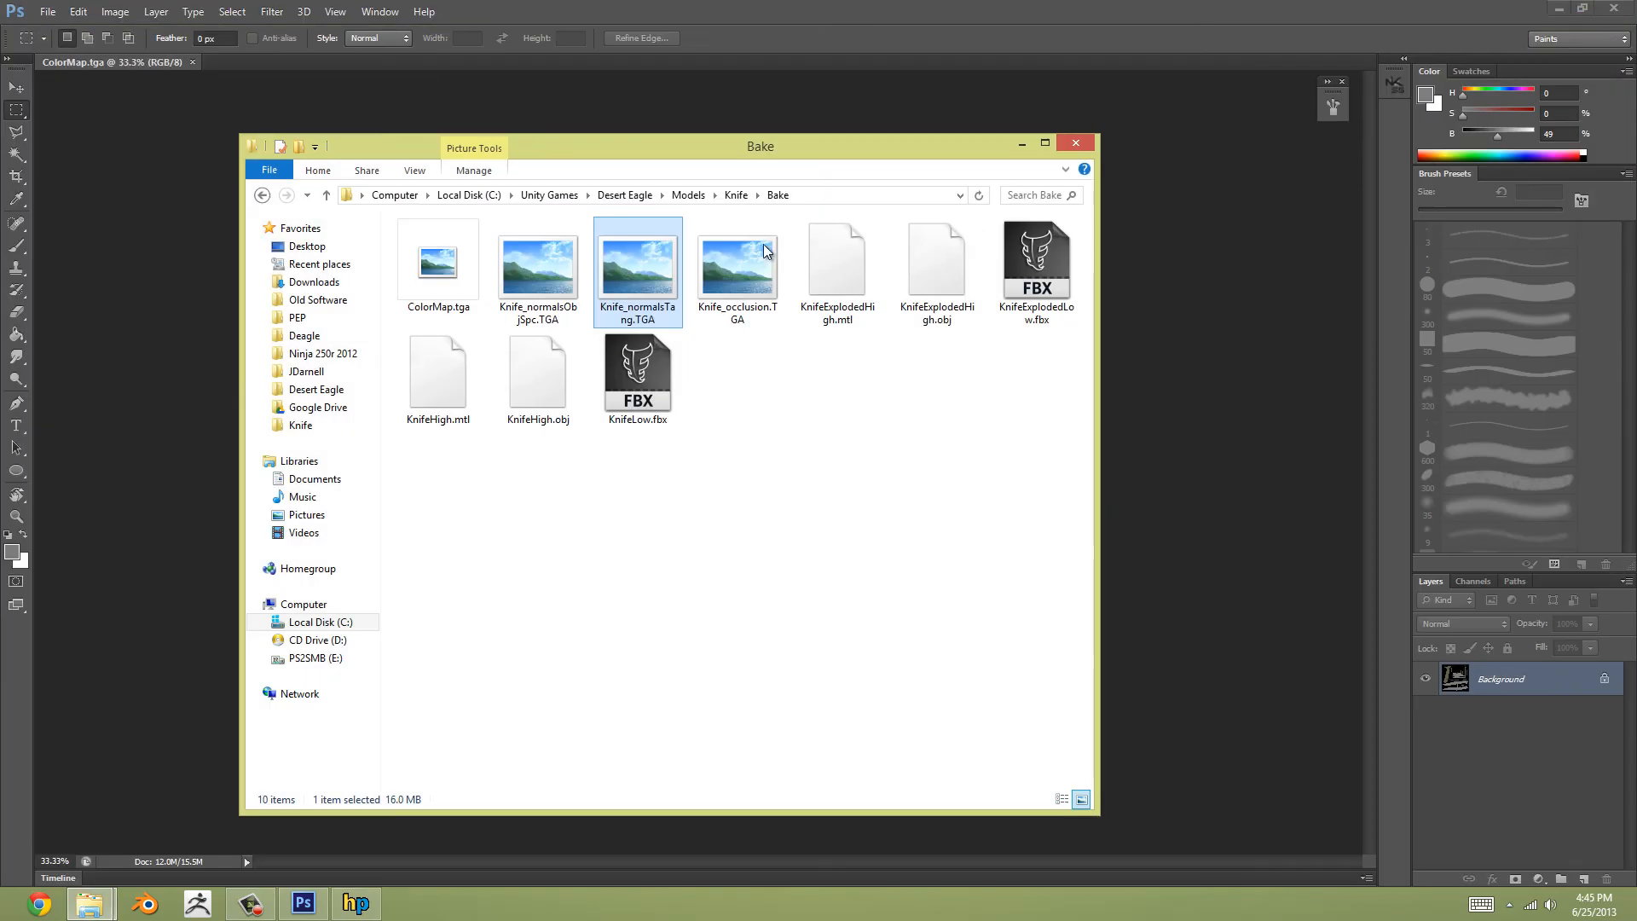
Step: Switch to Photoshop and examine the upper end of the handle shape in ColorMap.tga up close
drag(757, 154, 793, 145)
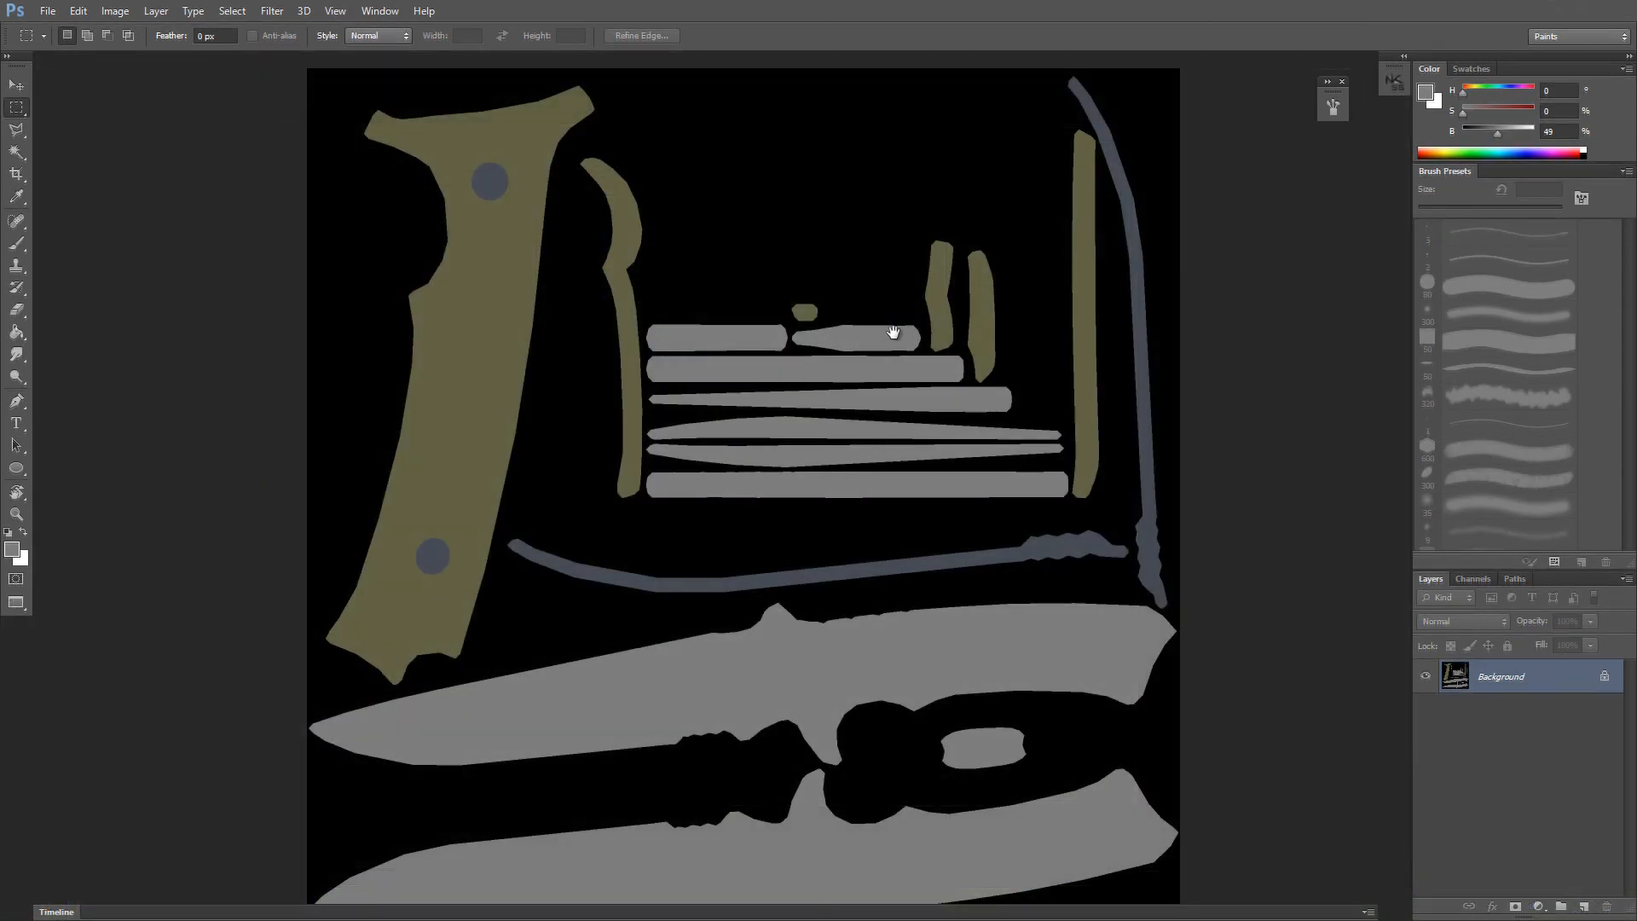
drag(893, 331, 846, 380)
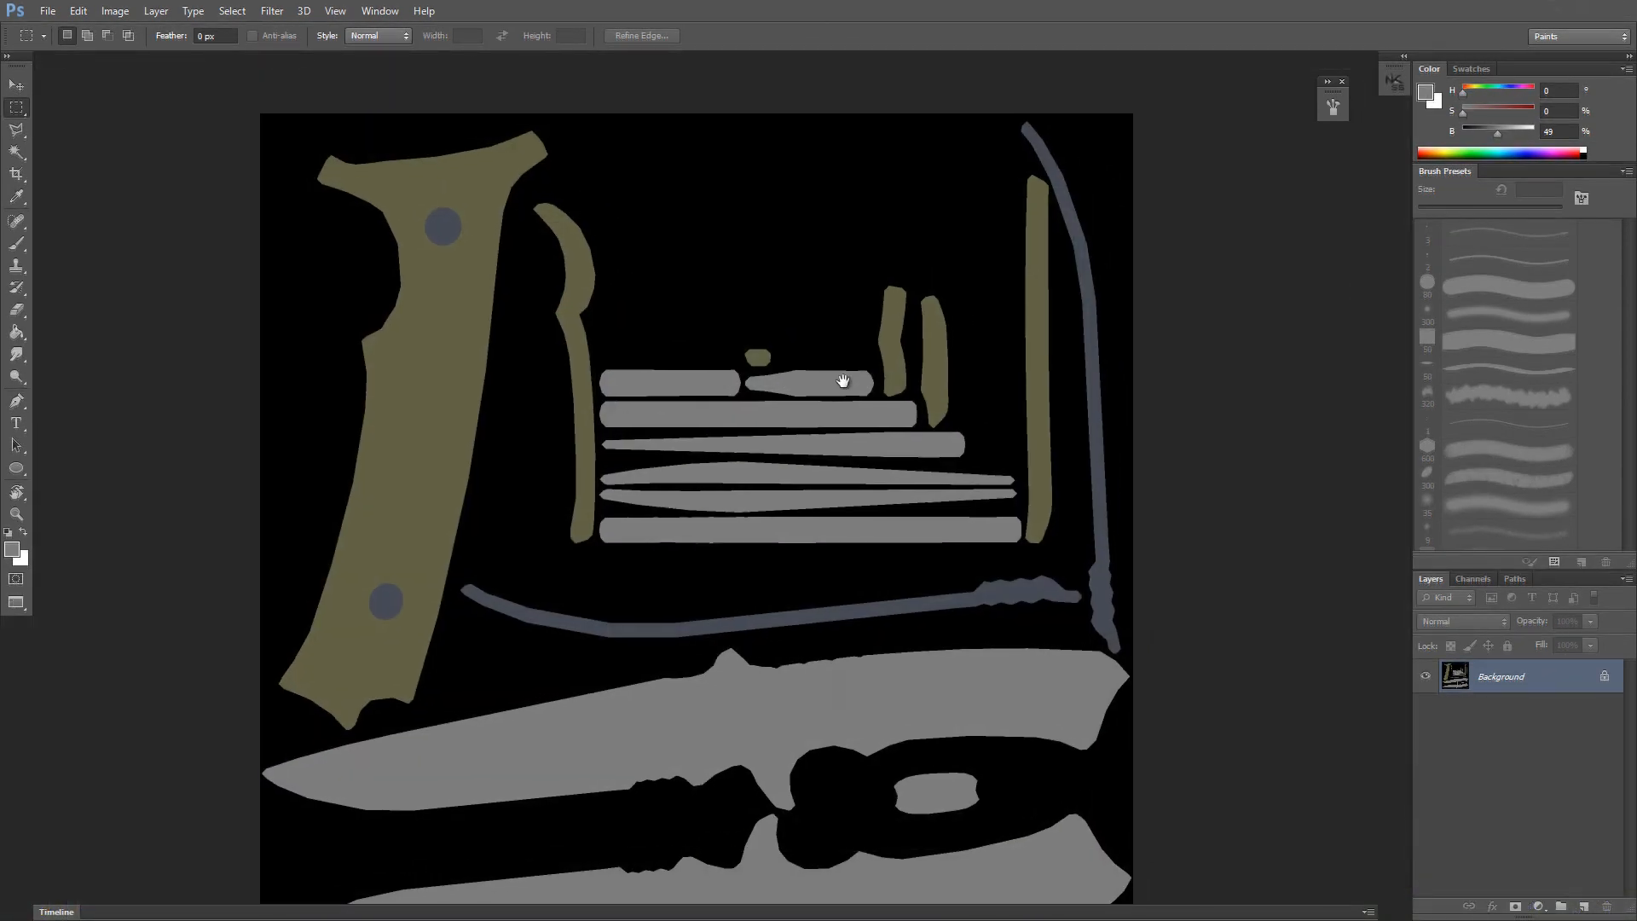
key(ctrl+plus)
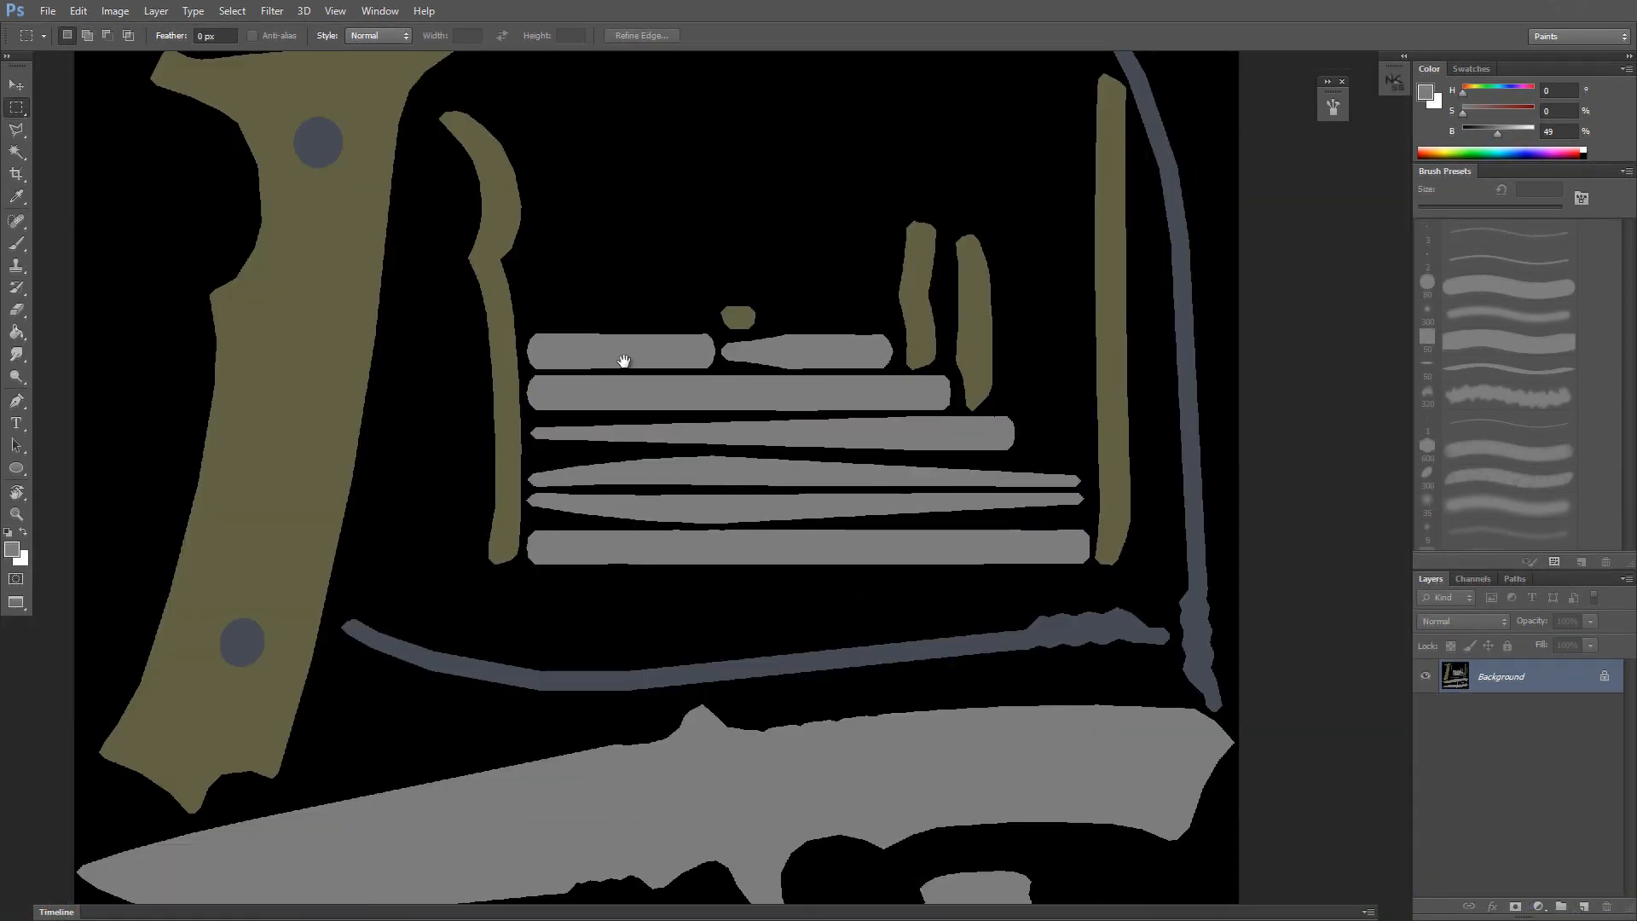
drag(623, 361, 1046, 569)
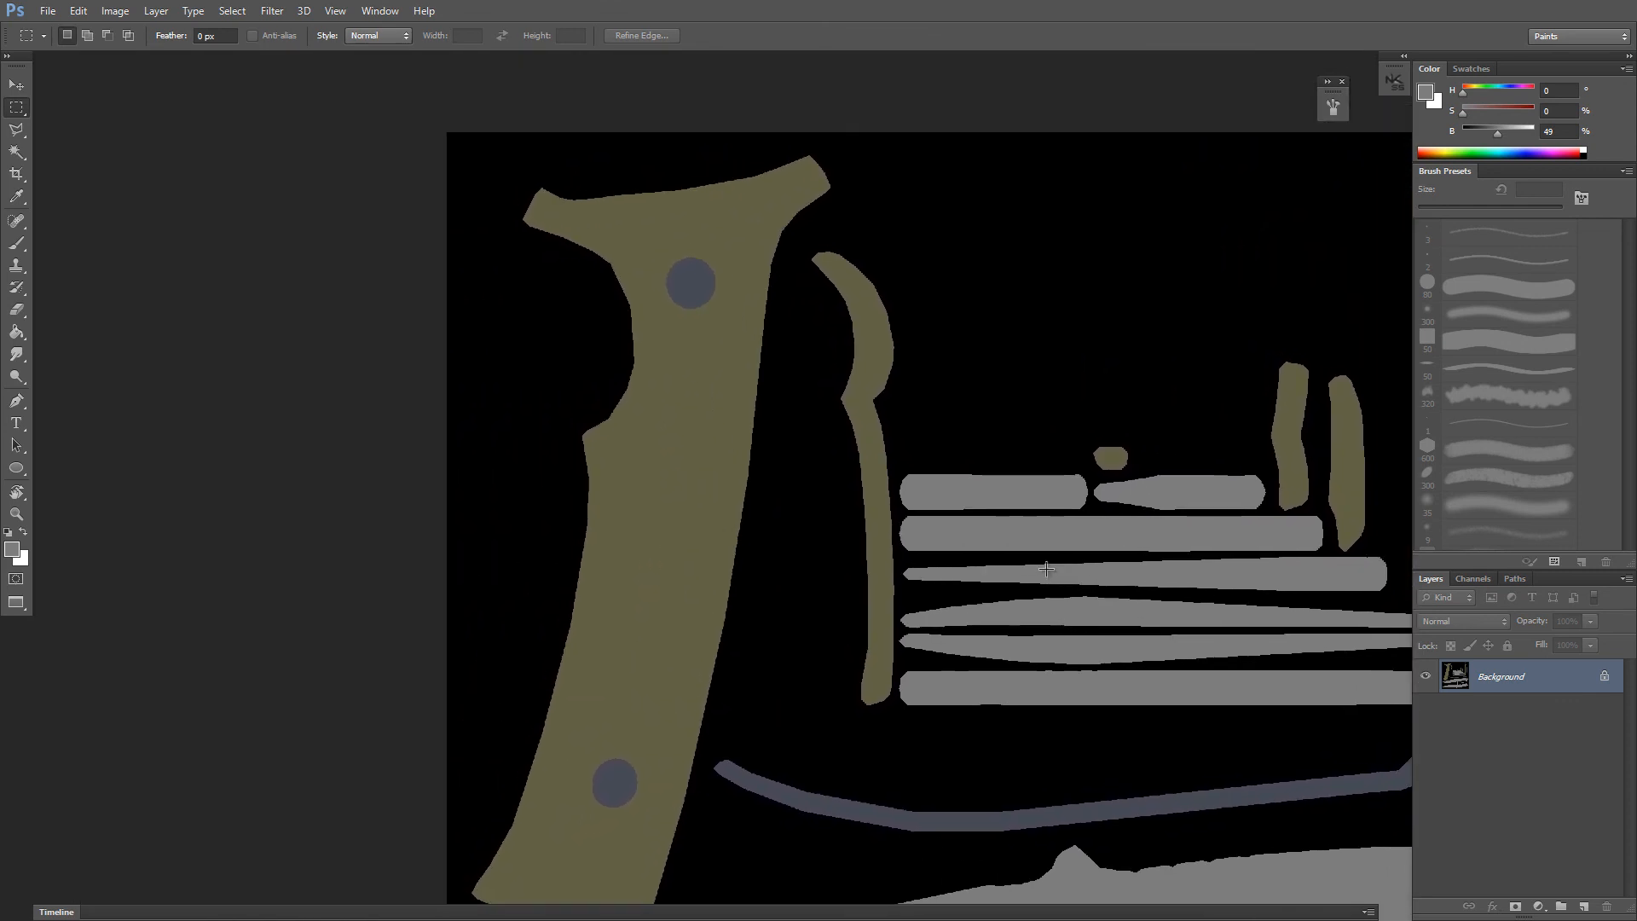
key(ctrl+plus)
key(ctrl+plus)
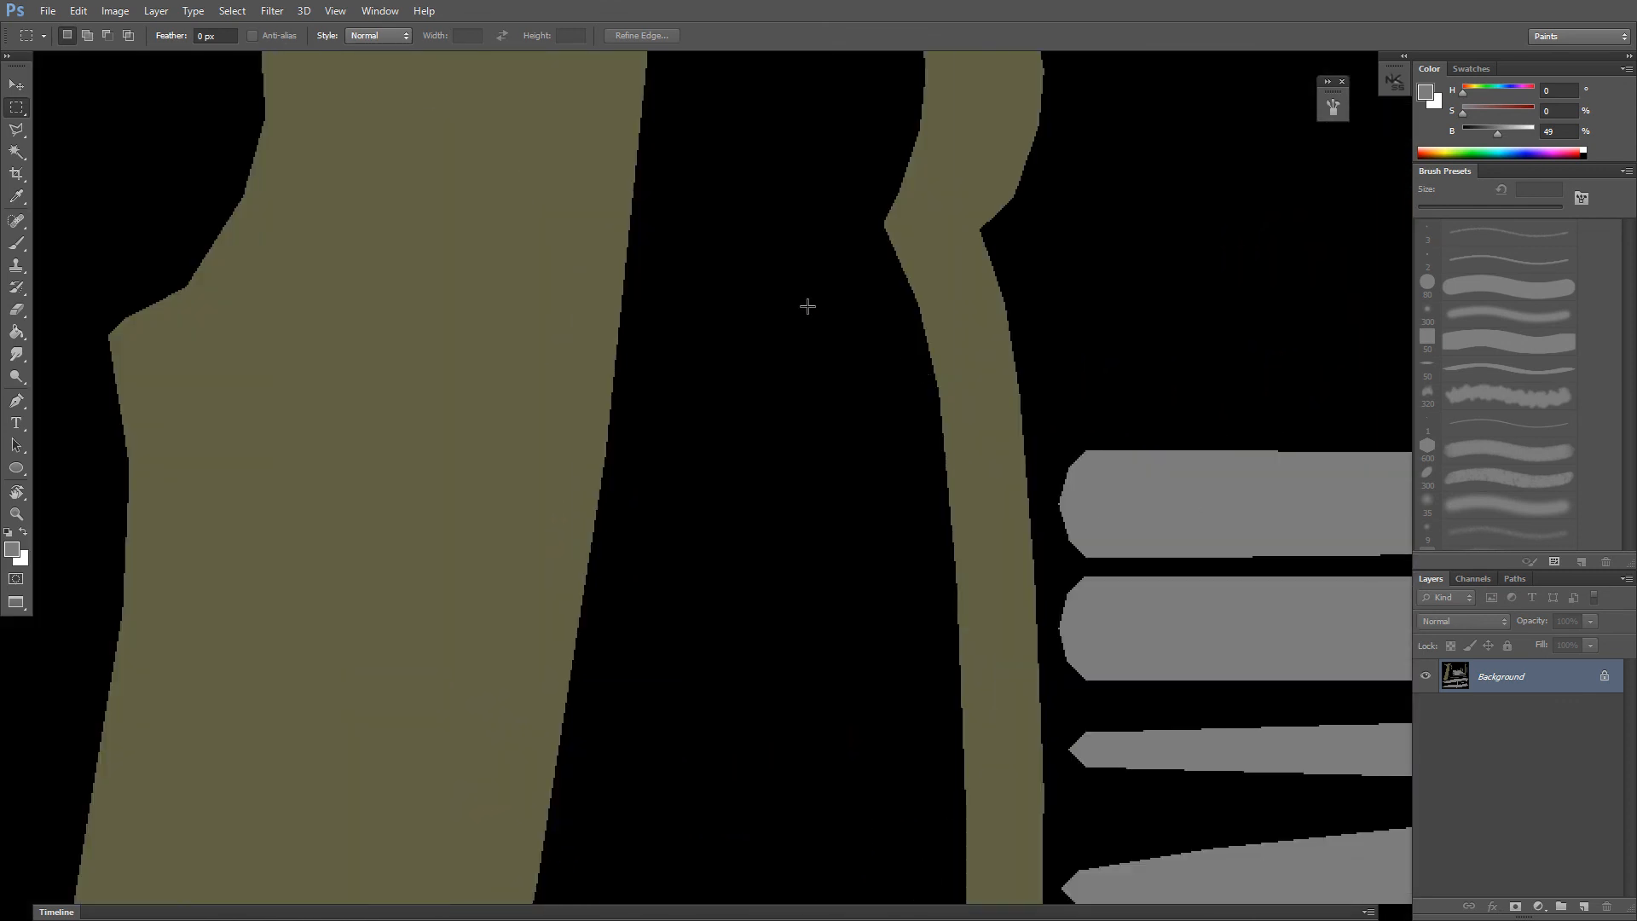
drag(752, 274, 912, 703)
drag(802, 506, 820, 673)
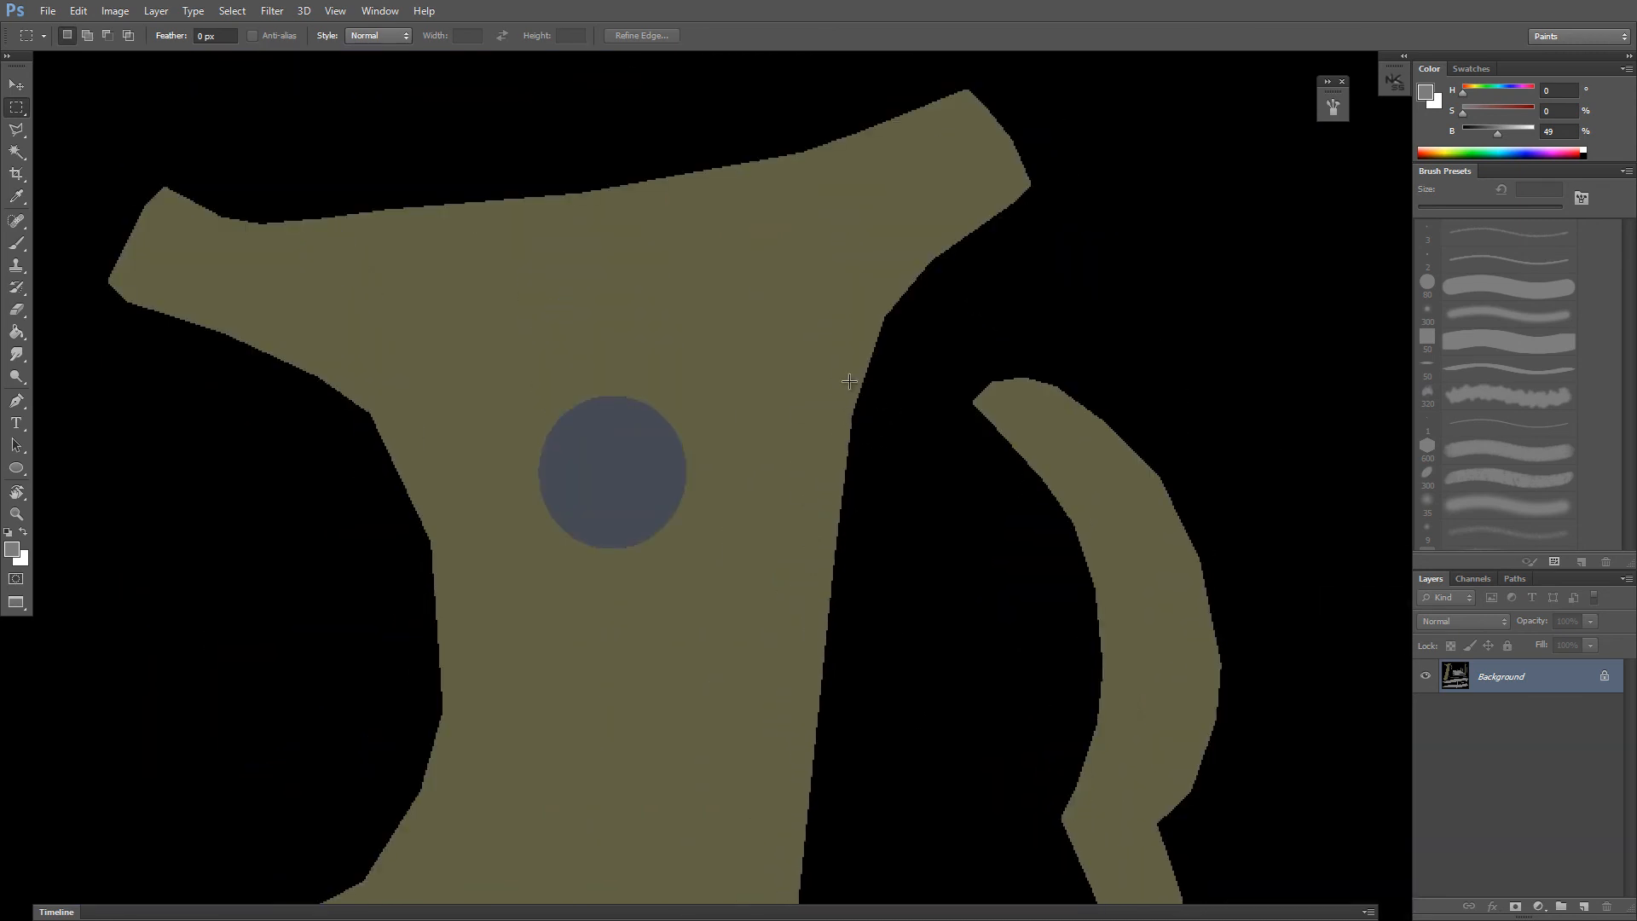
Step: With the 300 px soft Brush, sample the handle's olive colour and paint one dab on the black area beside it
key(b)
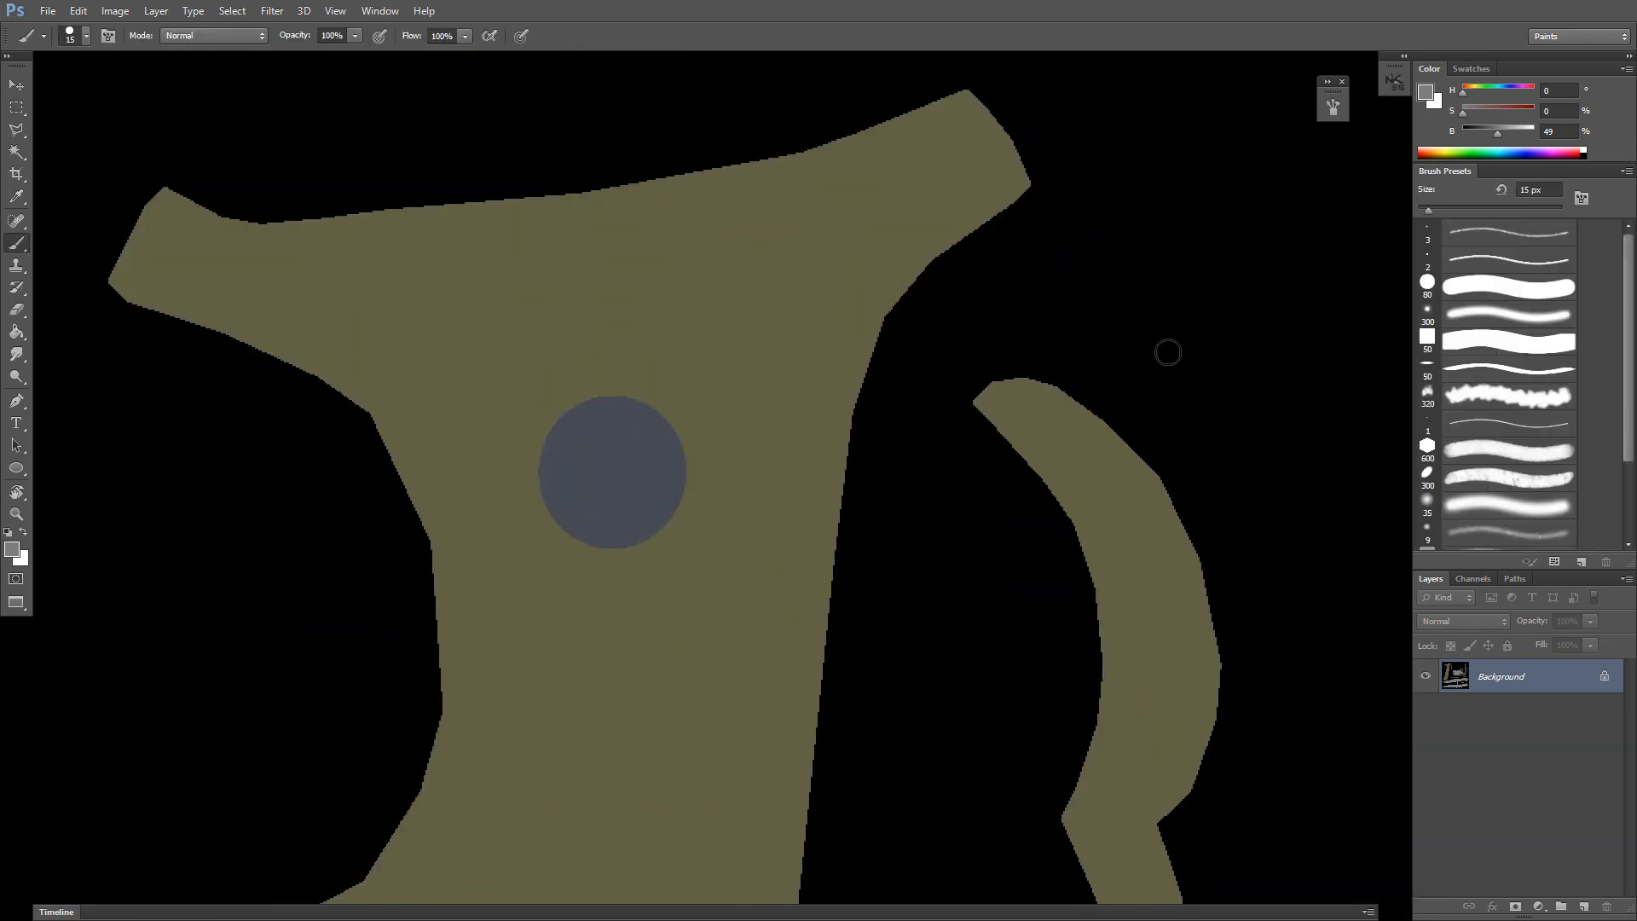
click(1454, 308)
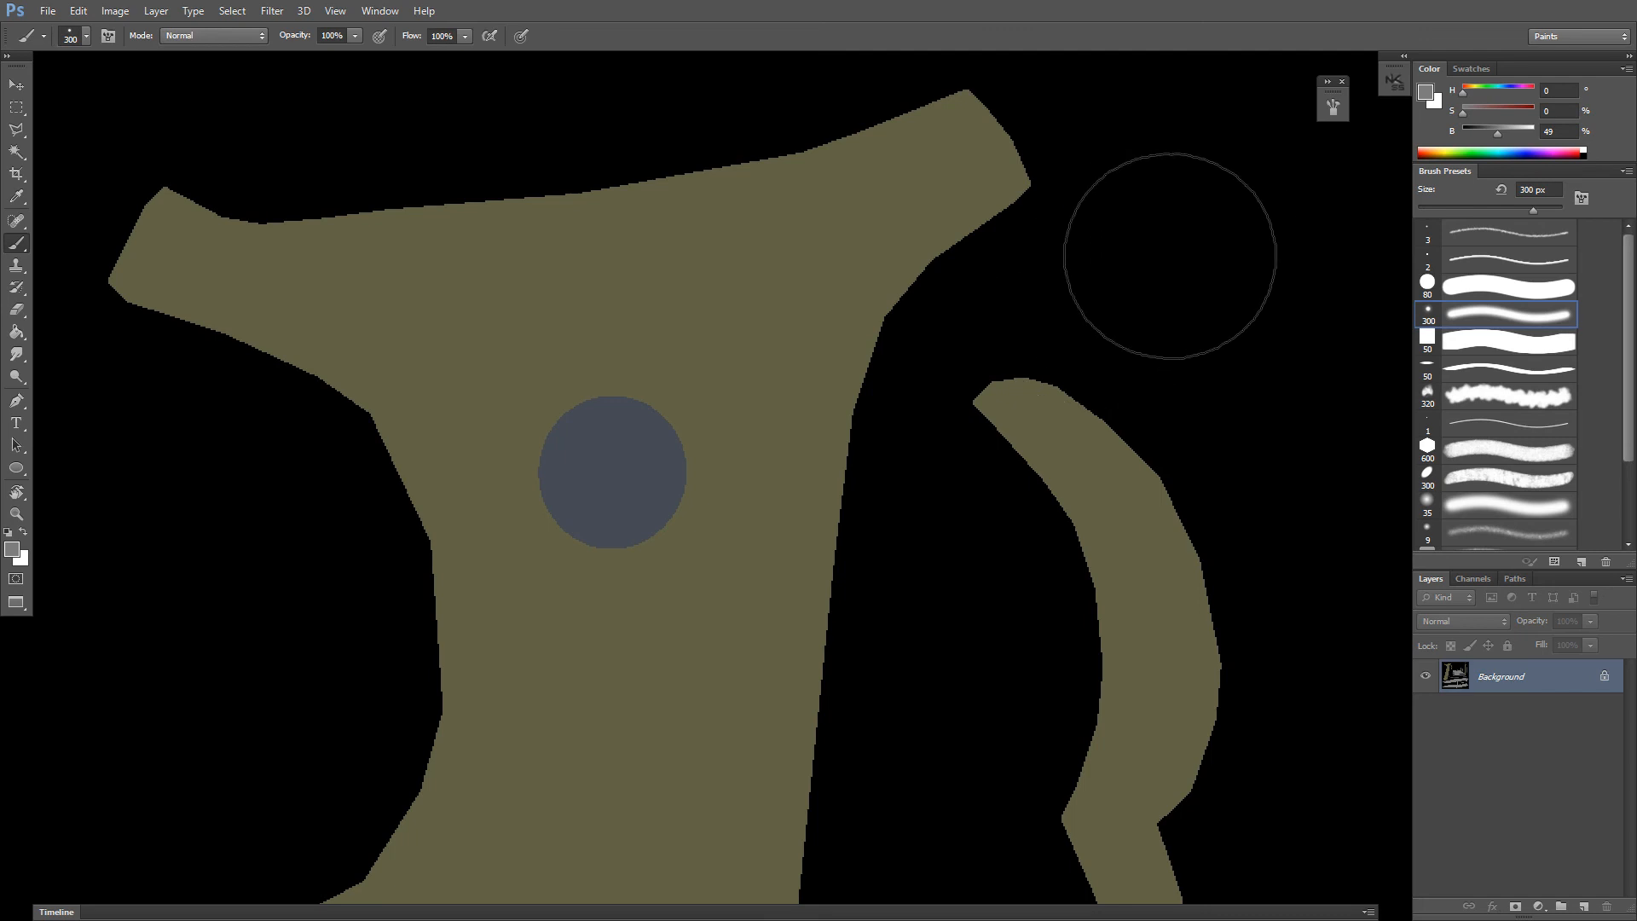
alt+click(753, 364)
click(1180, 238)
drag(1092, 452, 949, 518)
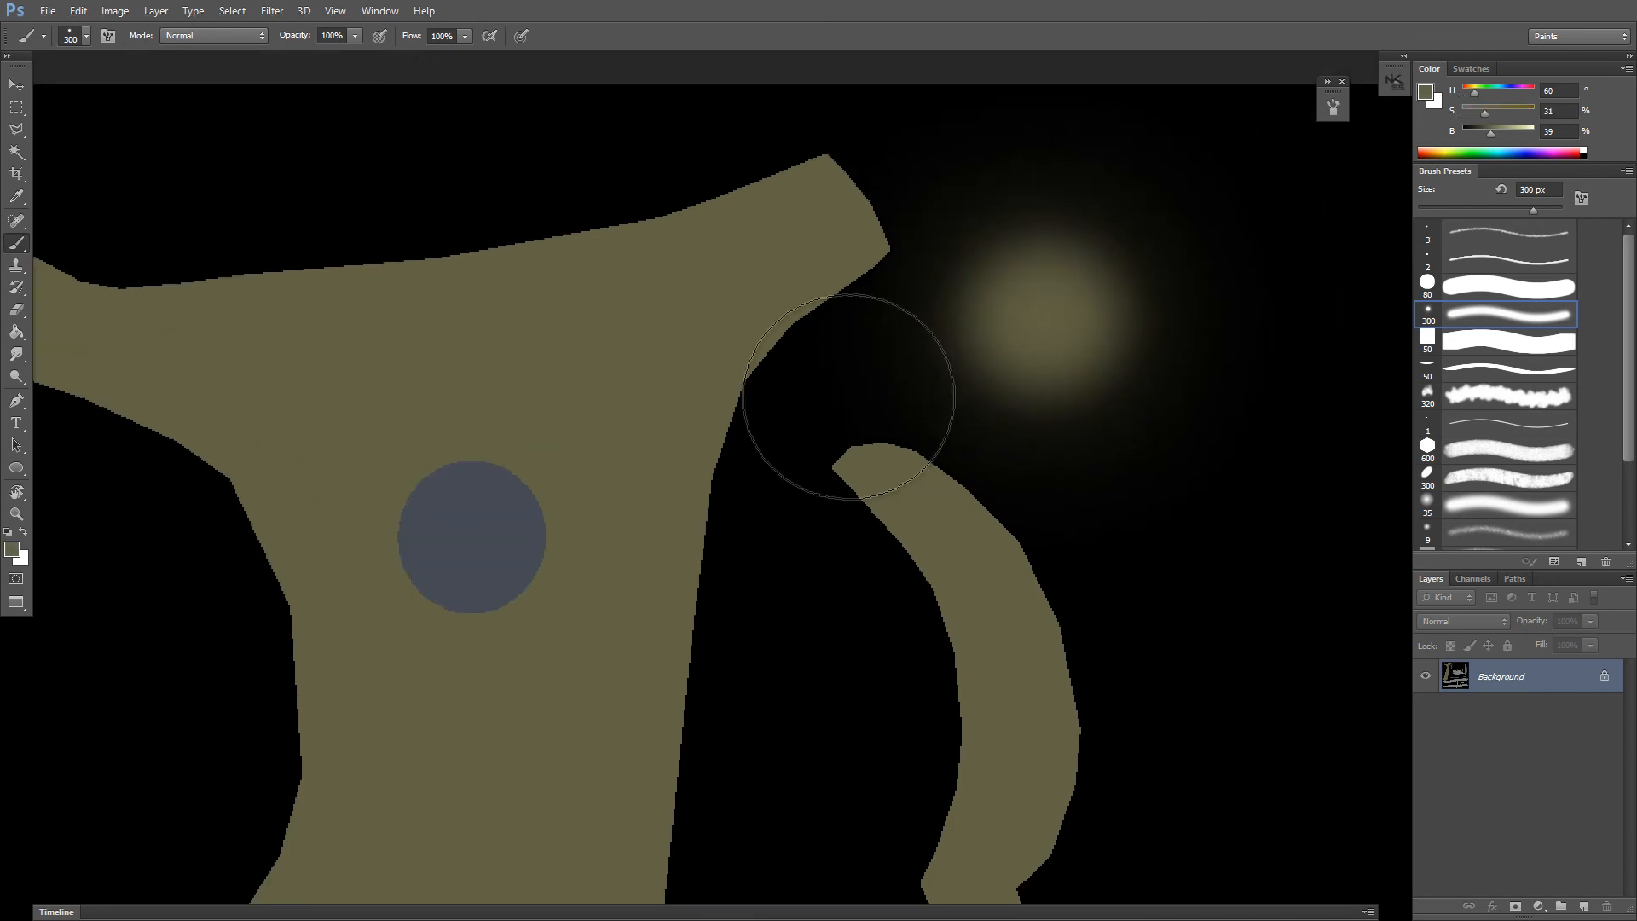
Step: Choose the 2 px brush preset and undo the soft olive dab painted beside the handle
click(1465, 262)
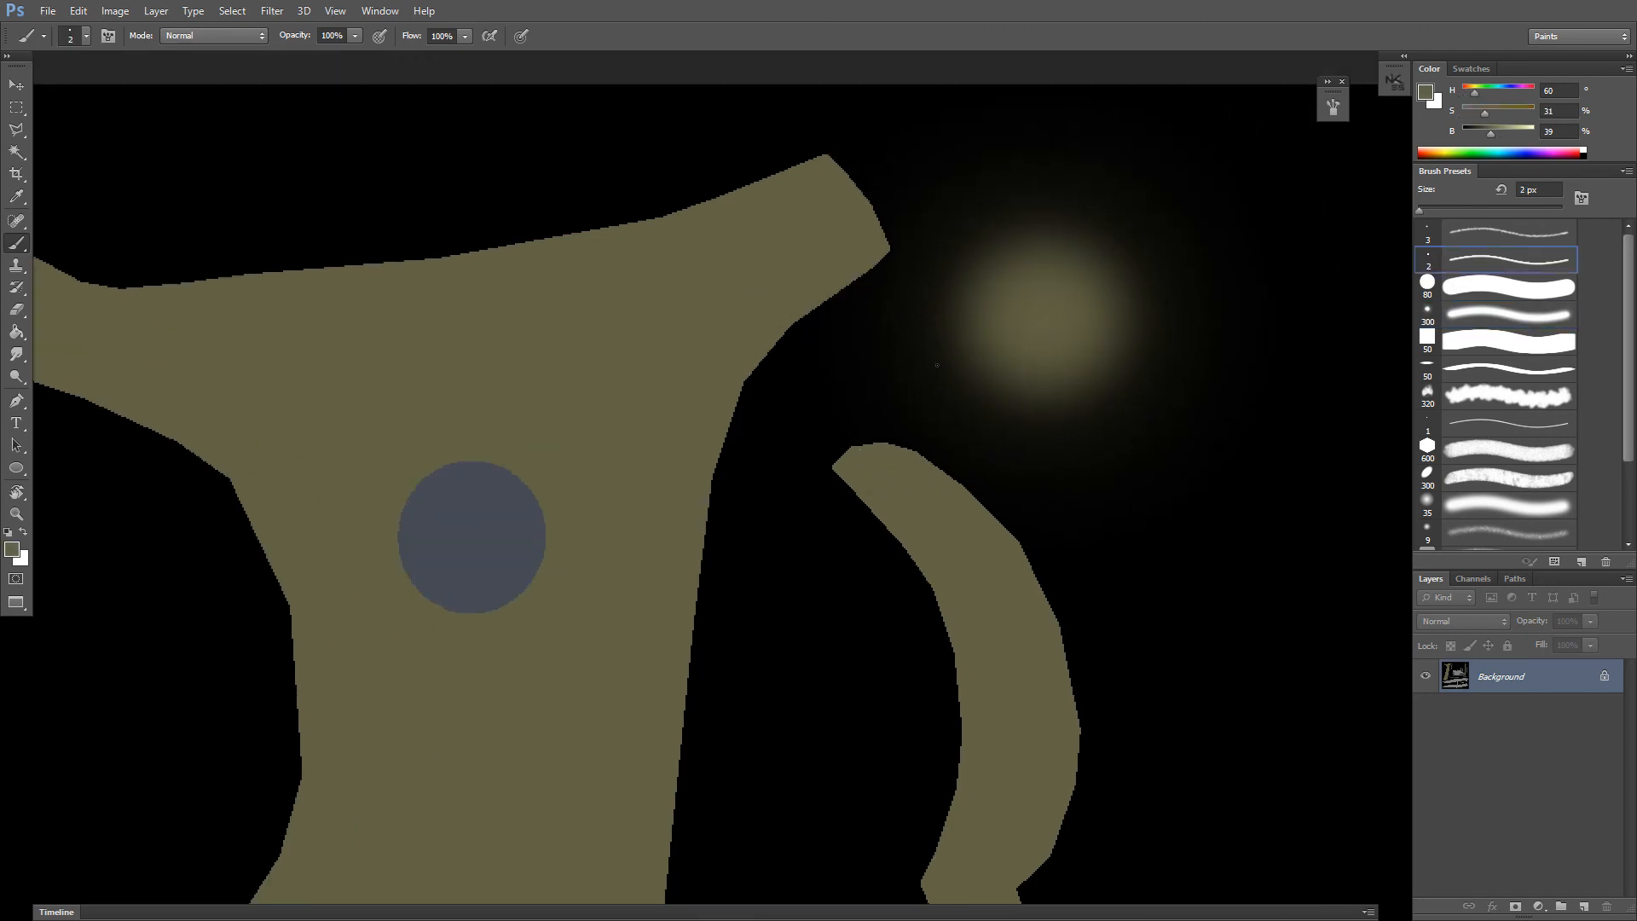
drag(1006, 343, 857, 412)
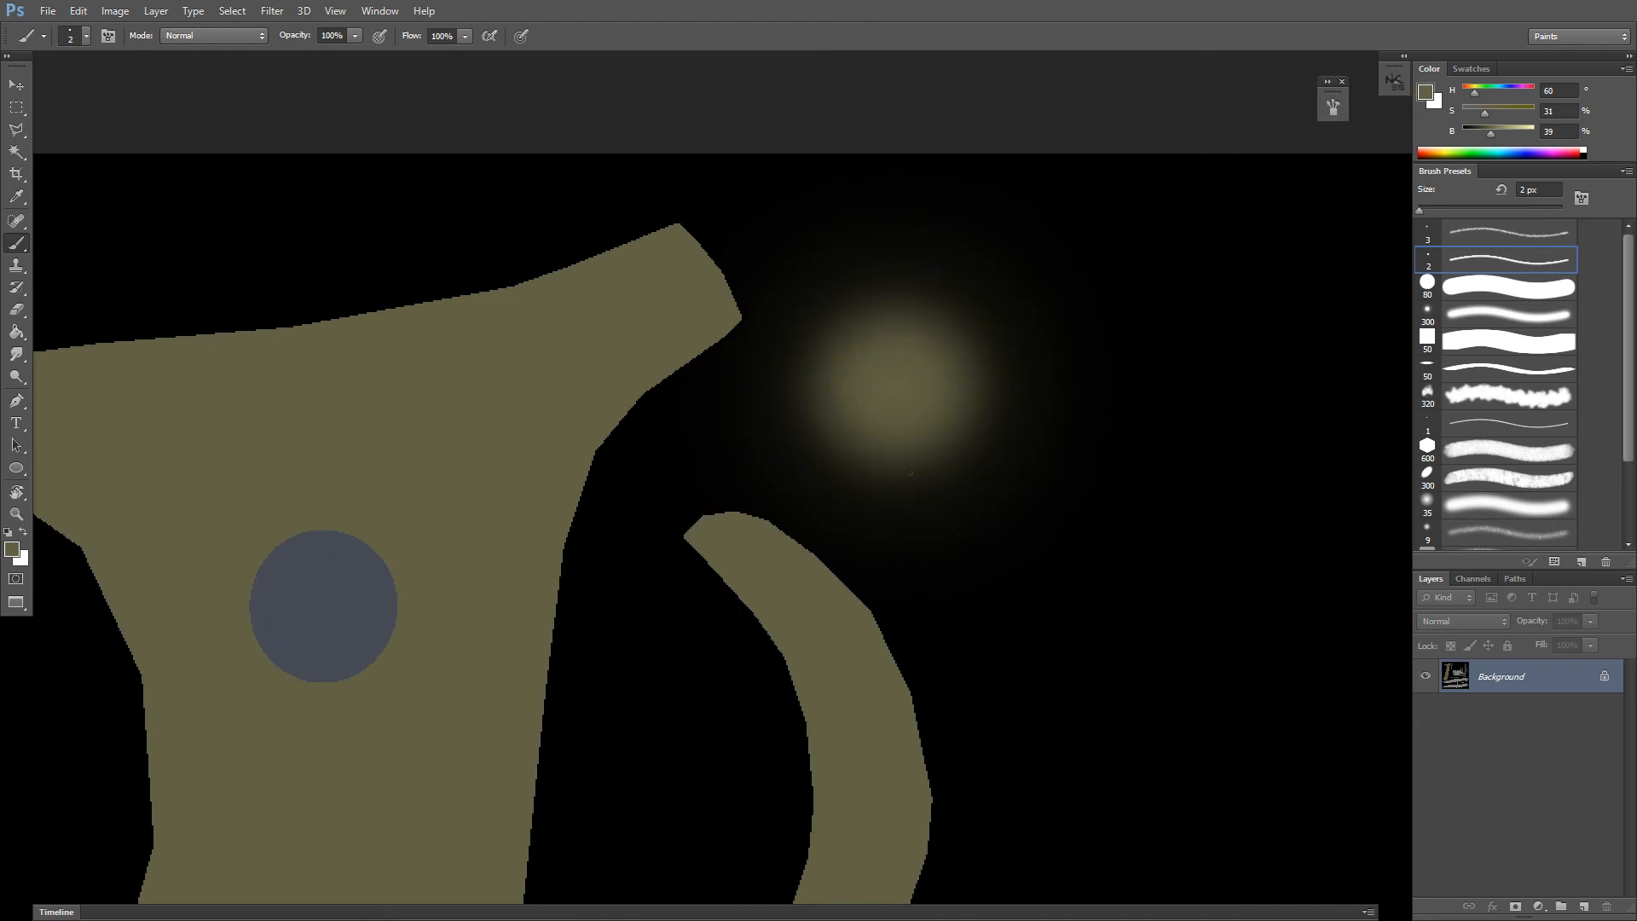
mouse_move(999, 433)
mouse_down()
mouse_move(910, 336)
mouse_move(923, 286)
mouse_up()
key(ctrl+z)
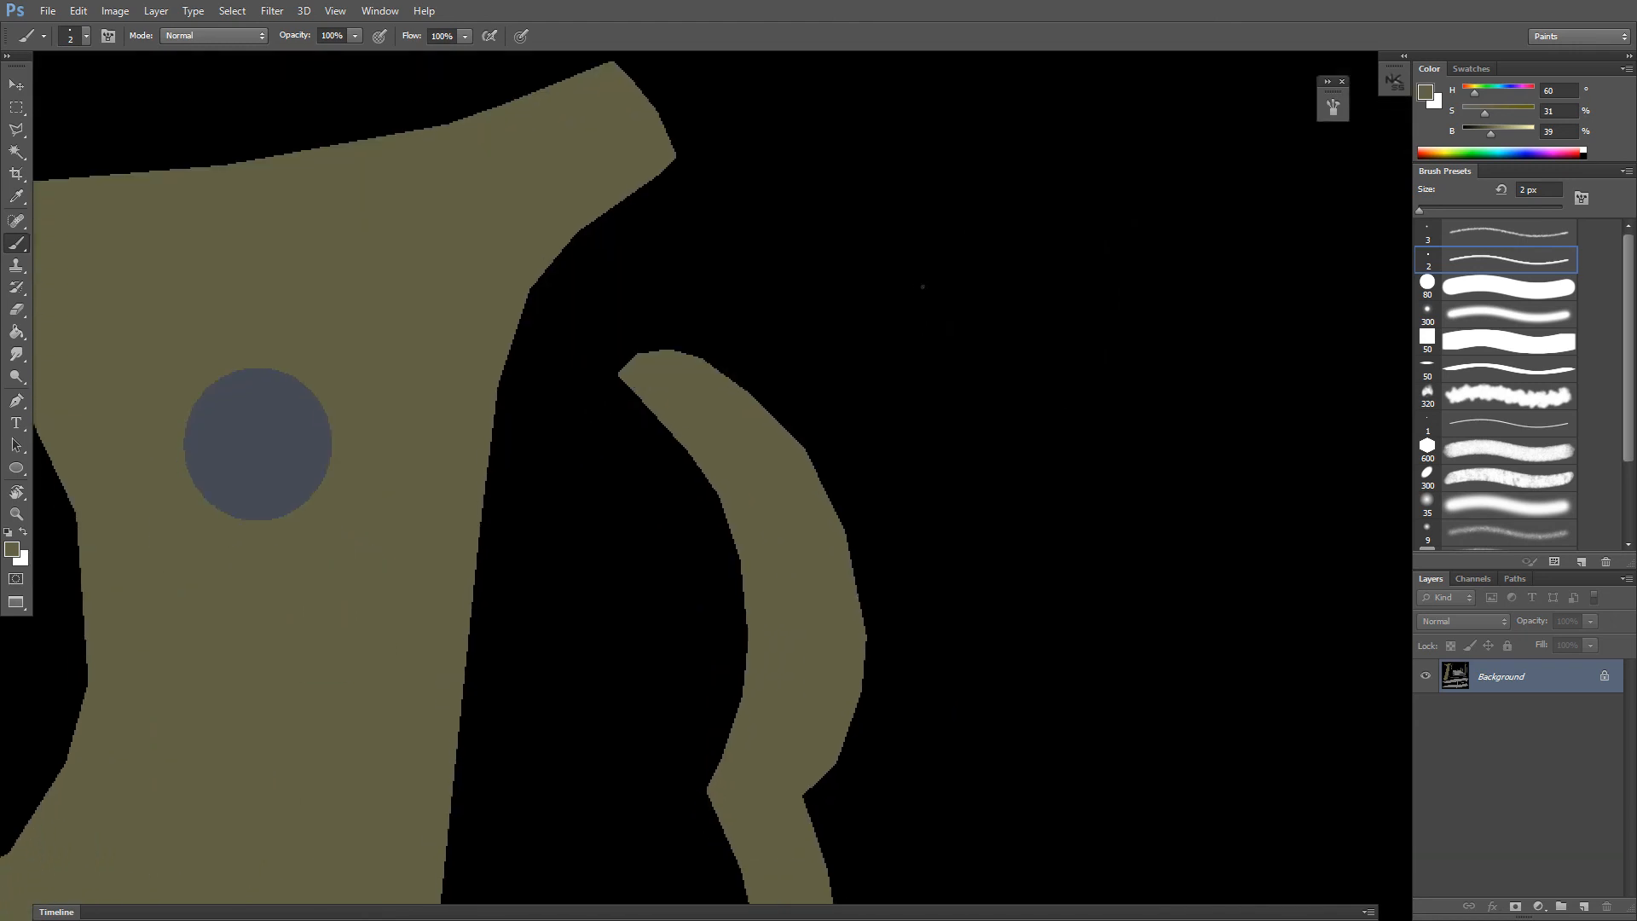
Step: Examine the edges of the grey strips and the long blue-grey strip in the color map up close
key(ctrl+minus)
key(ctrl+minus)
drag(913, 515, 650, 339)
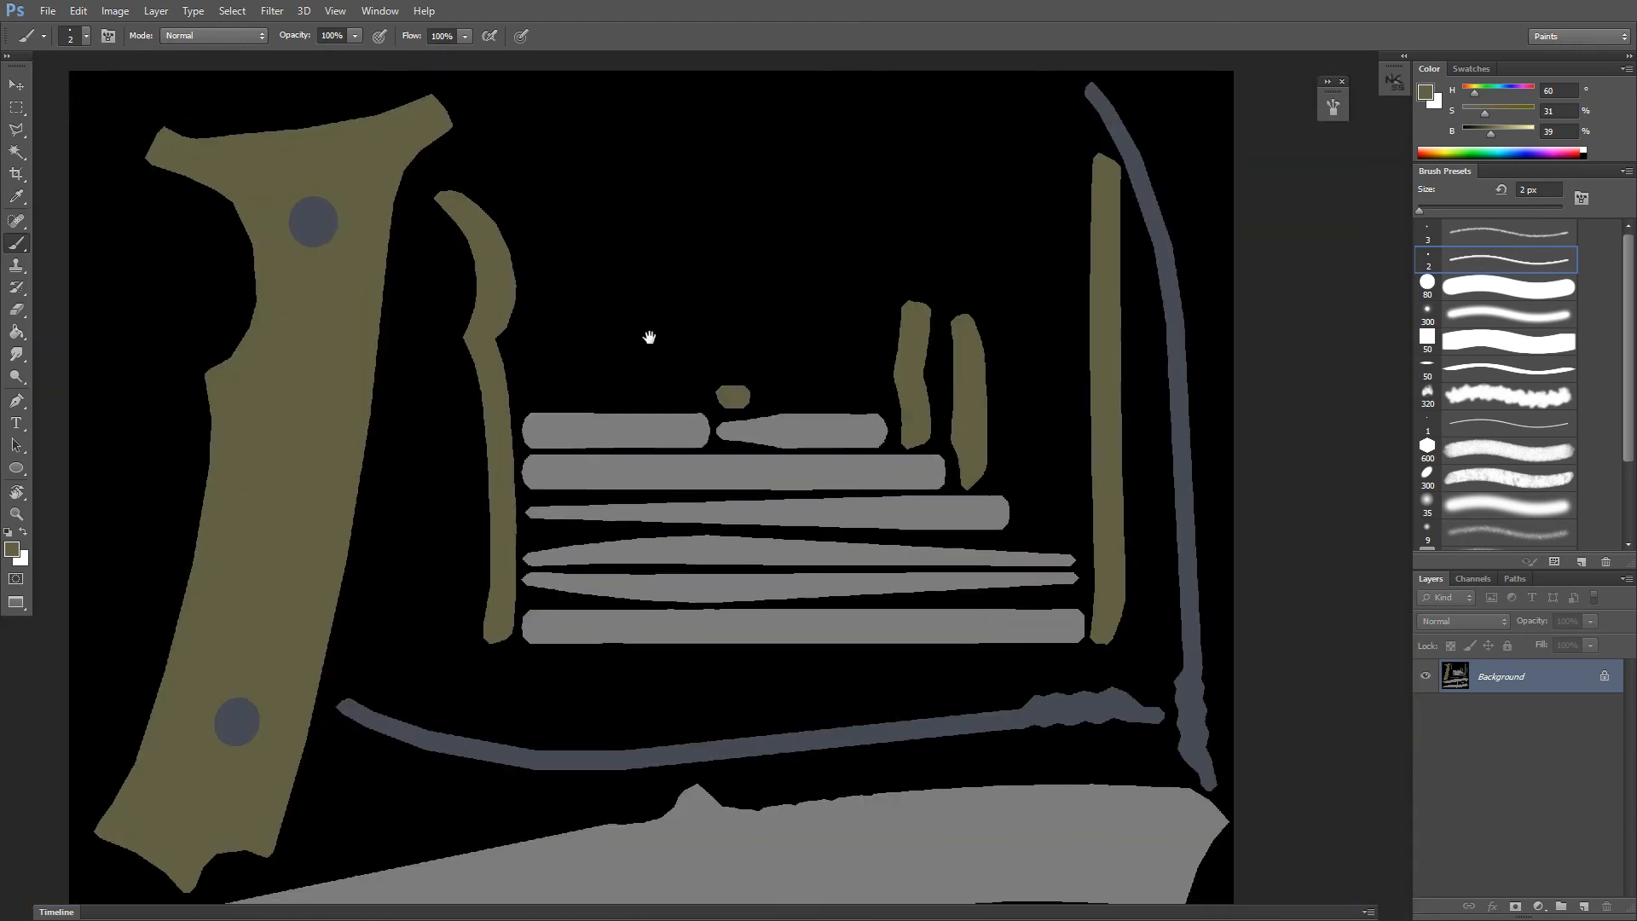
drag(765, 423, 713, 305)
key(ctrl+plus)
key(ctrl+plus)
drag(707, 447, 468, 264)
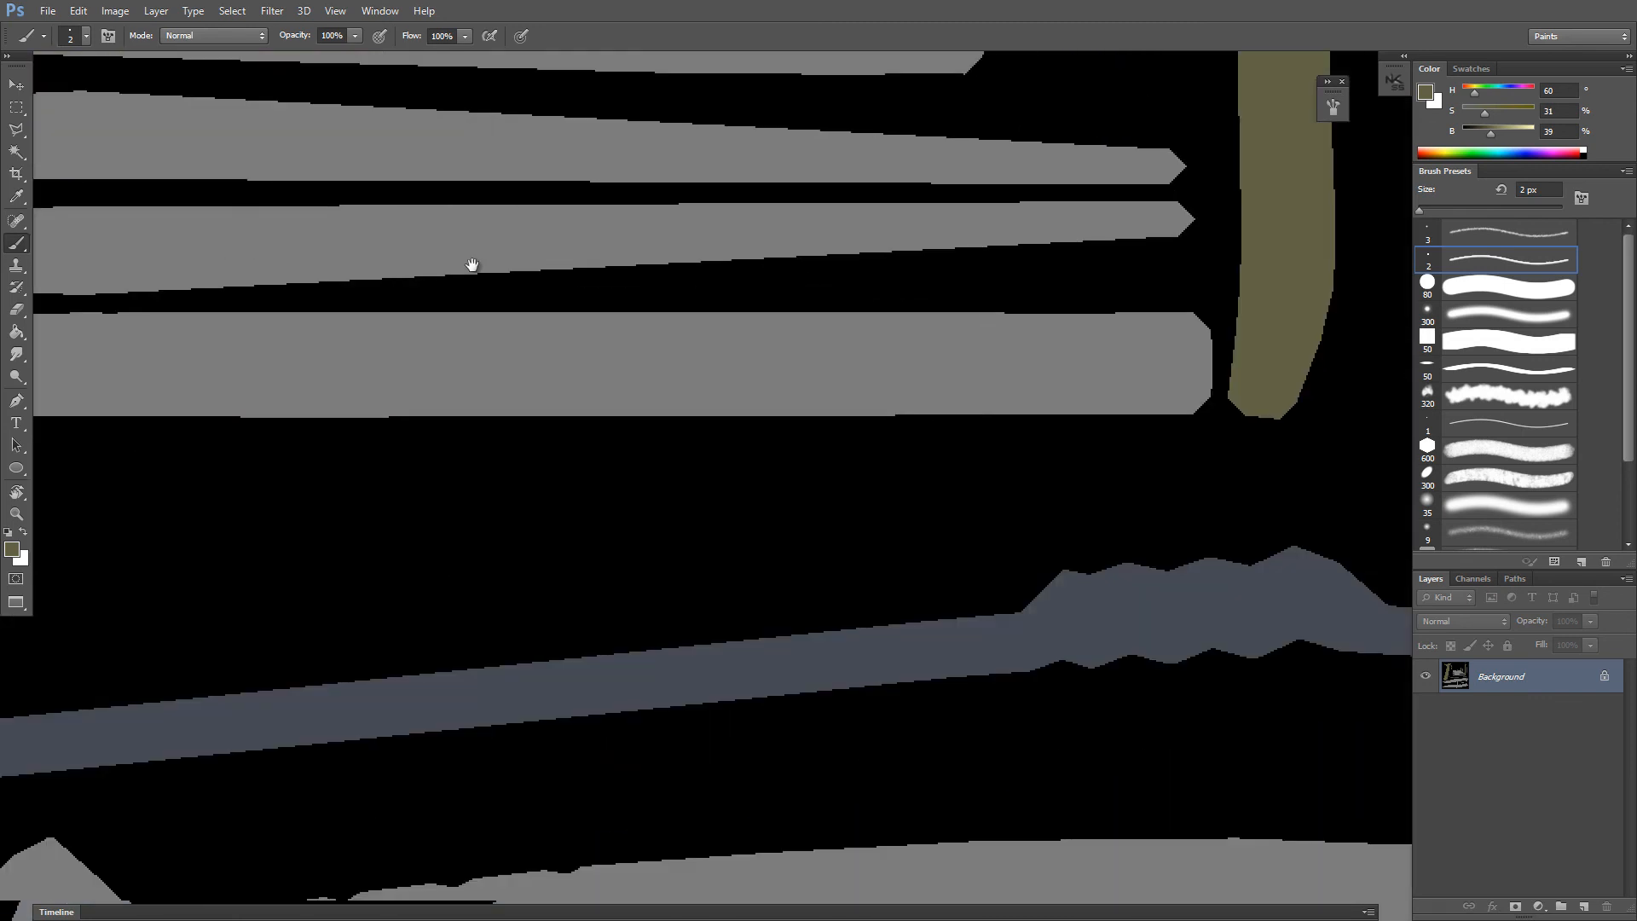
drag(998, 530, 919, 335)
drag(823, 484, 1073, 389)
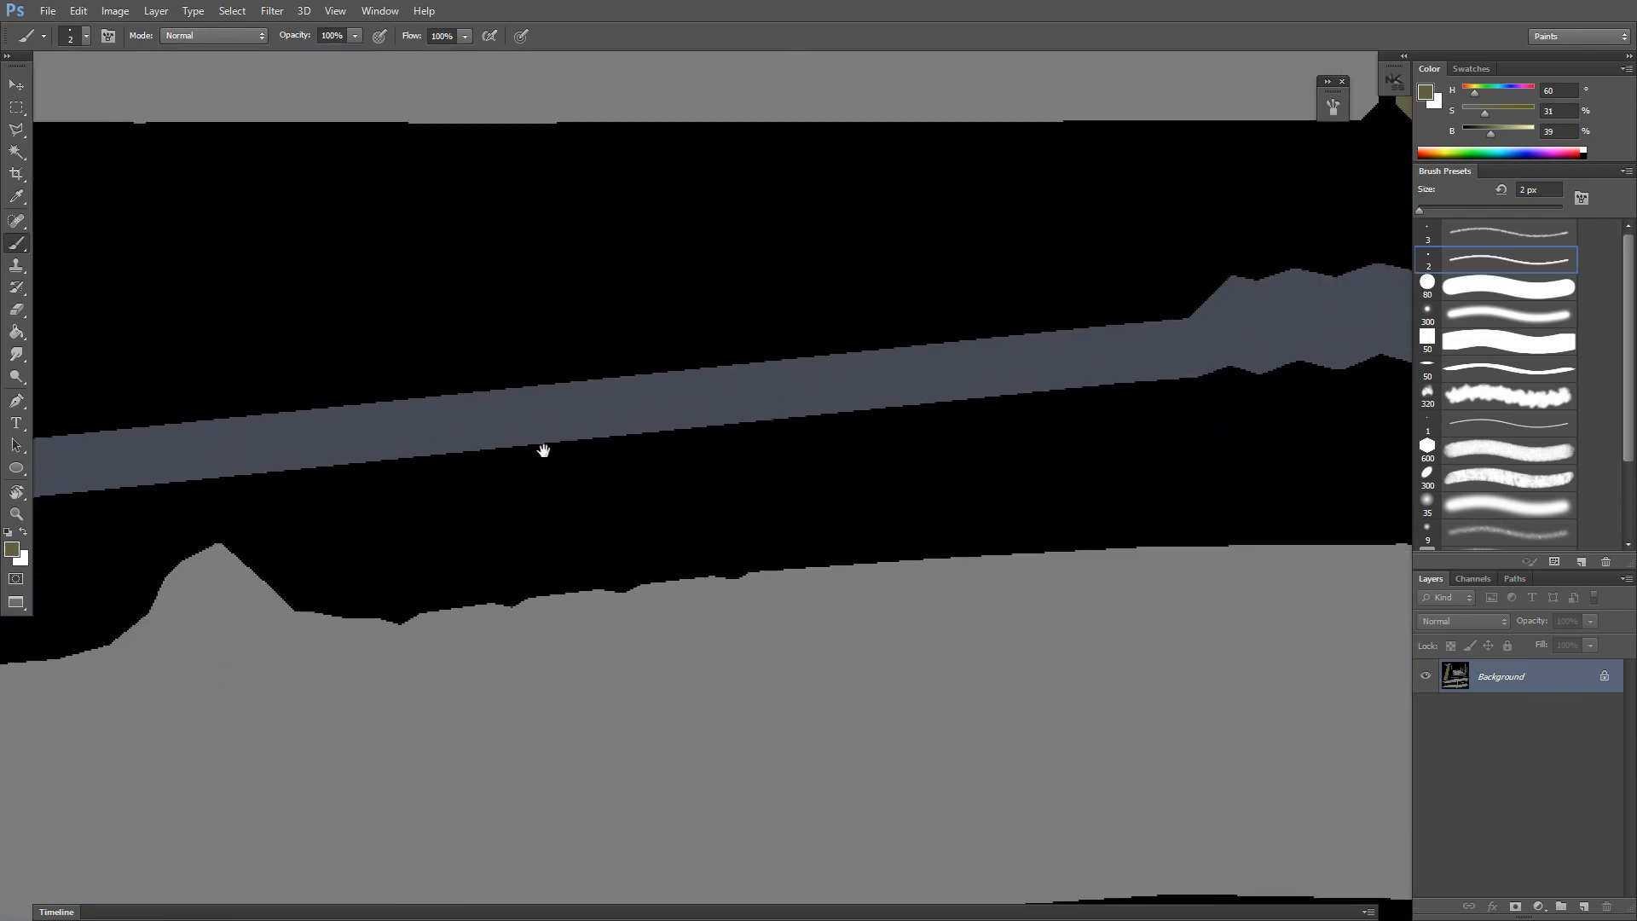
drag(545, 449, 895, 387)
drag(656, 405, 868, 414)
key(ctrl+plus)
key(ctrl+plus)
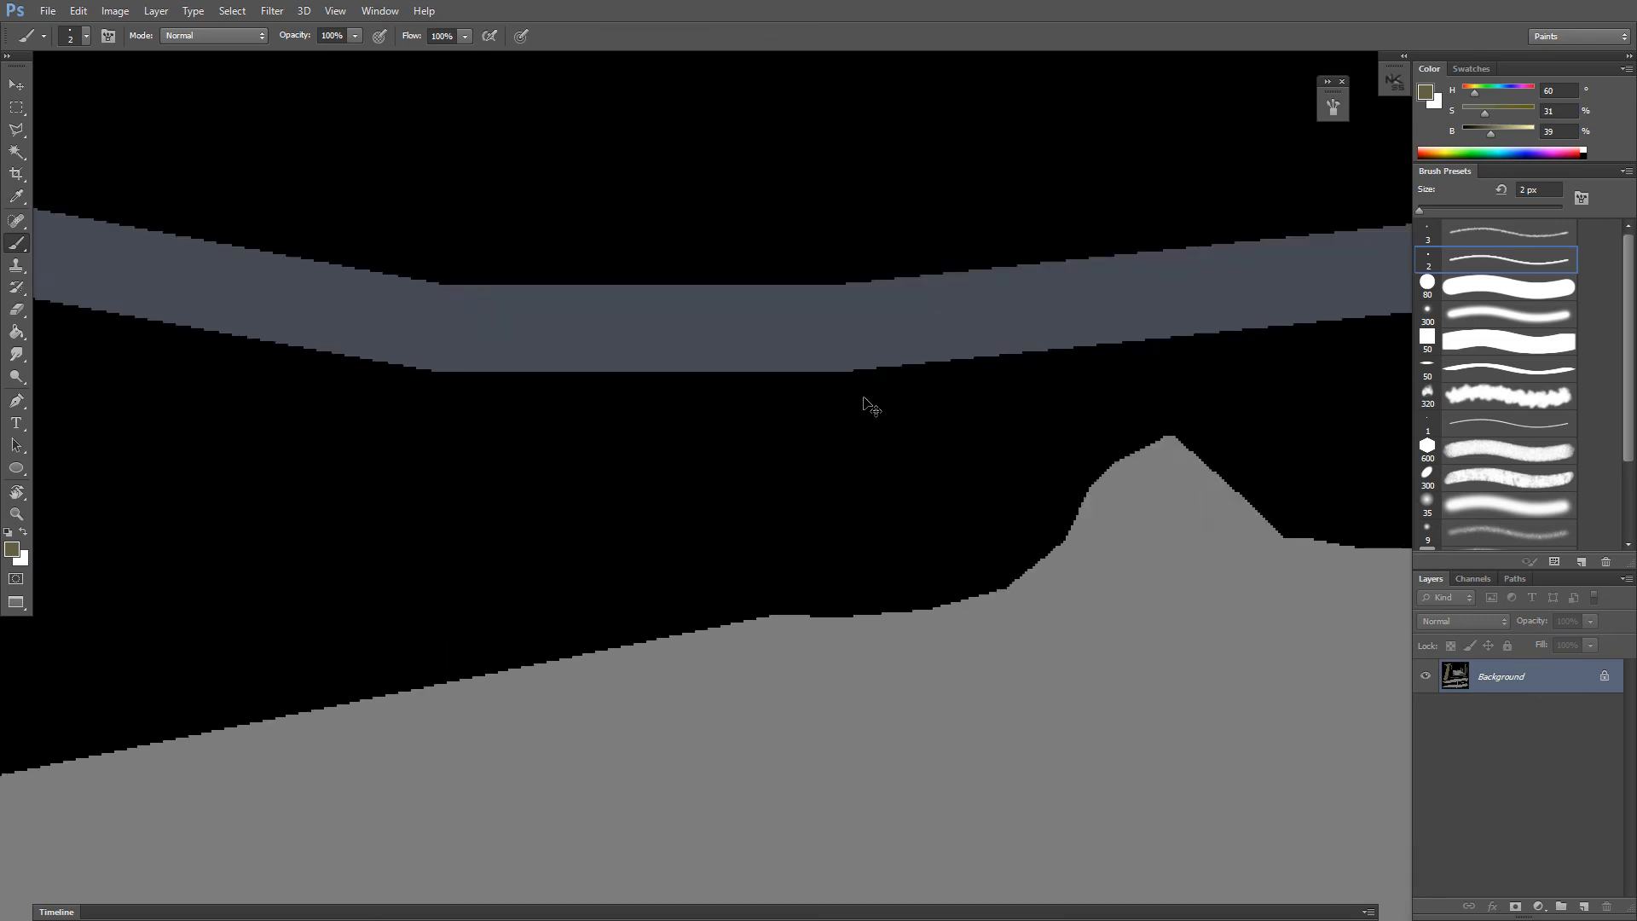
Step: Examine the grey blade islands, and look over the whole color map layout
key(ctrl+minus)
key(ctrl+minus)
key(ctrl+minus)
drag(906, 559, 601, 351)
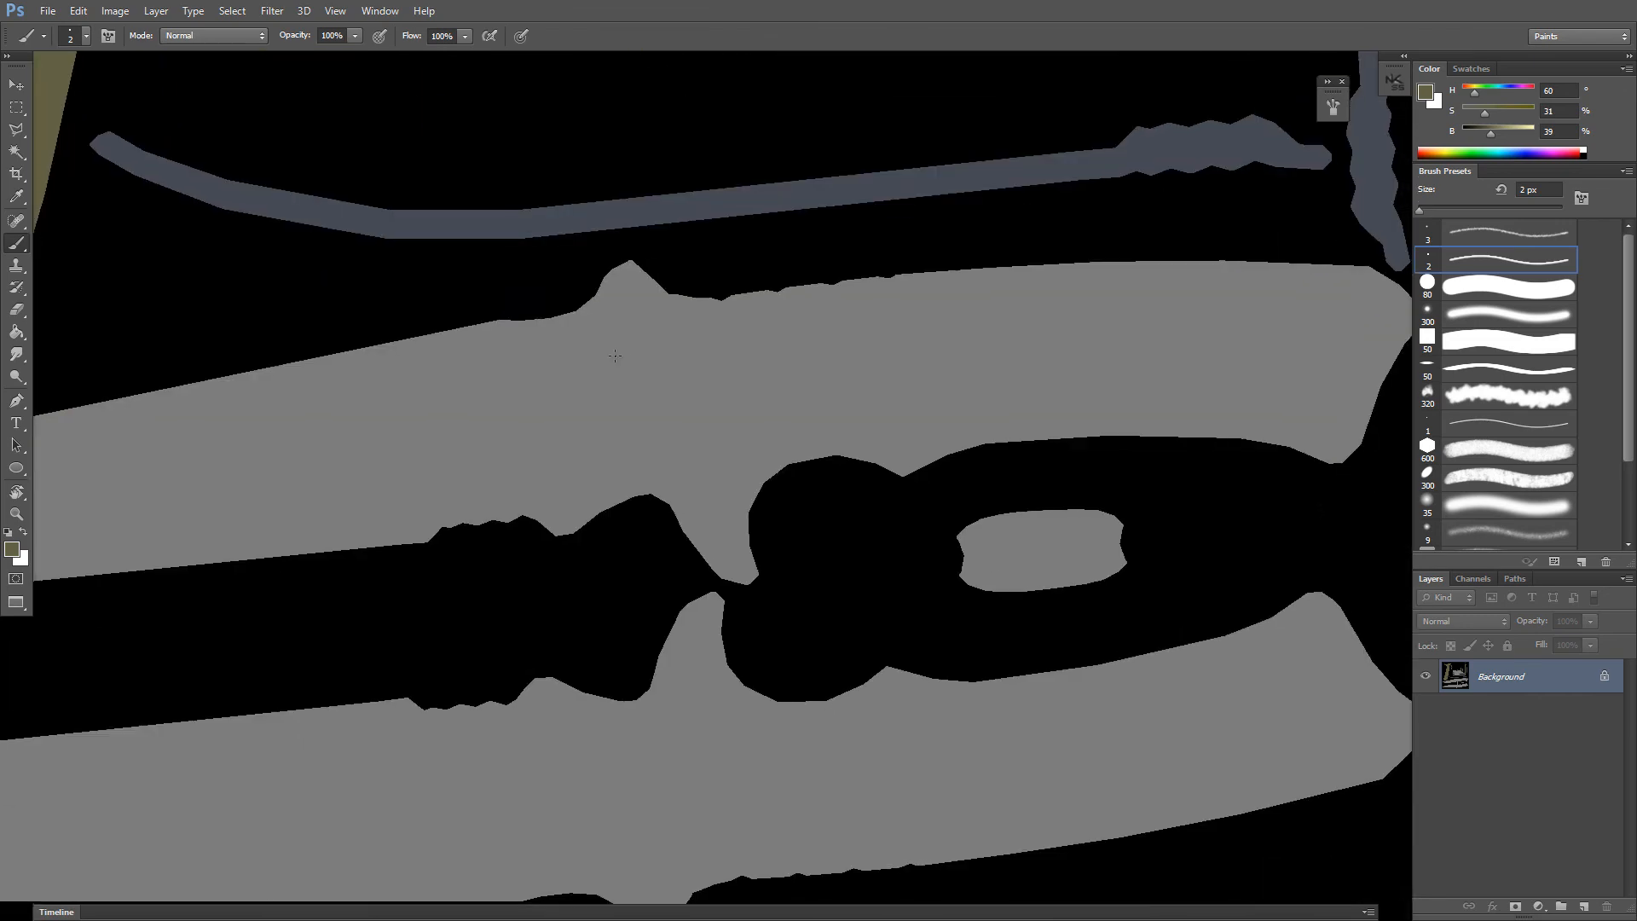
key(ctrl+minus)
mouse_move(707, 140)
mouse_down()
mouse_move(780, 453)
mouse_move(781, 547)
mouse_move(804, 448)
mouse_move(683, 431)
mouse_move(810, 483)
mouse_move(821, 461)
mouse_move(838, 475)
mouse_up()
key(ctrl+minus)
key(ctrl+minus)
key(ctrl+plus)
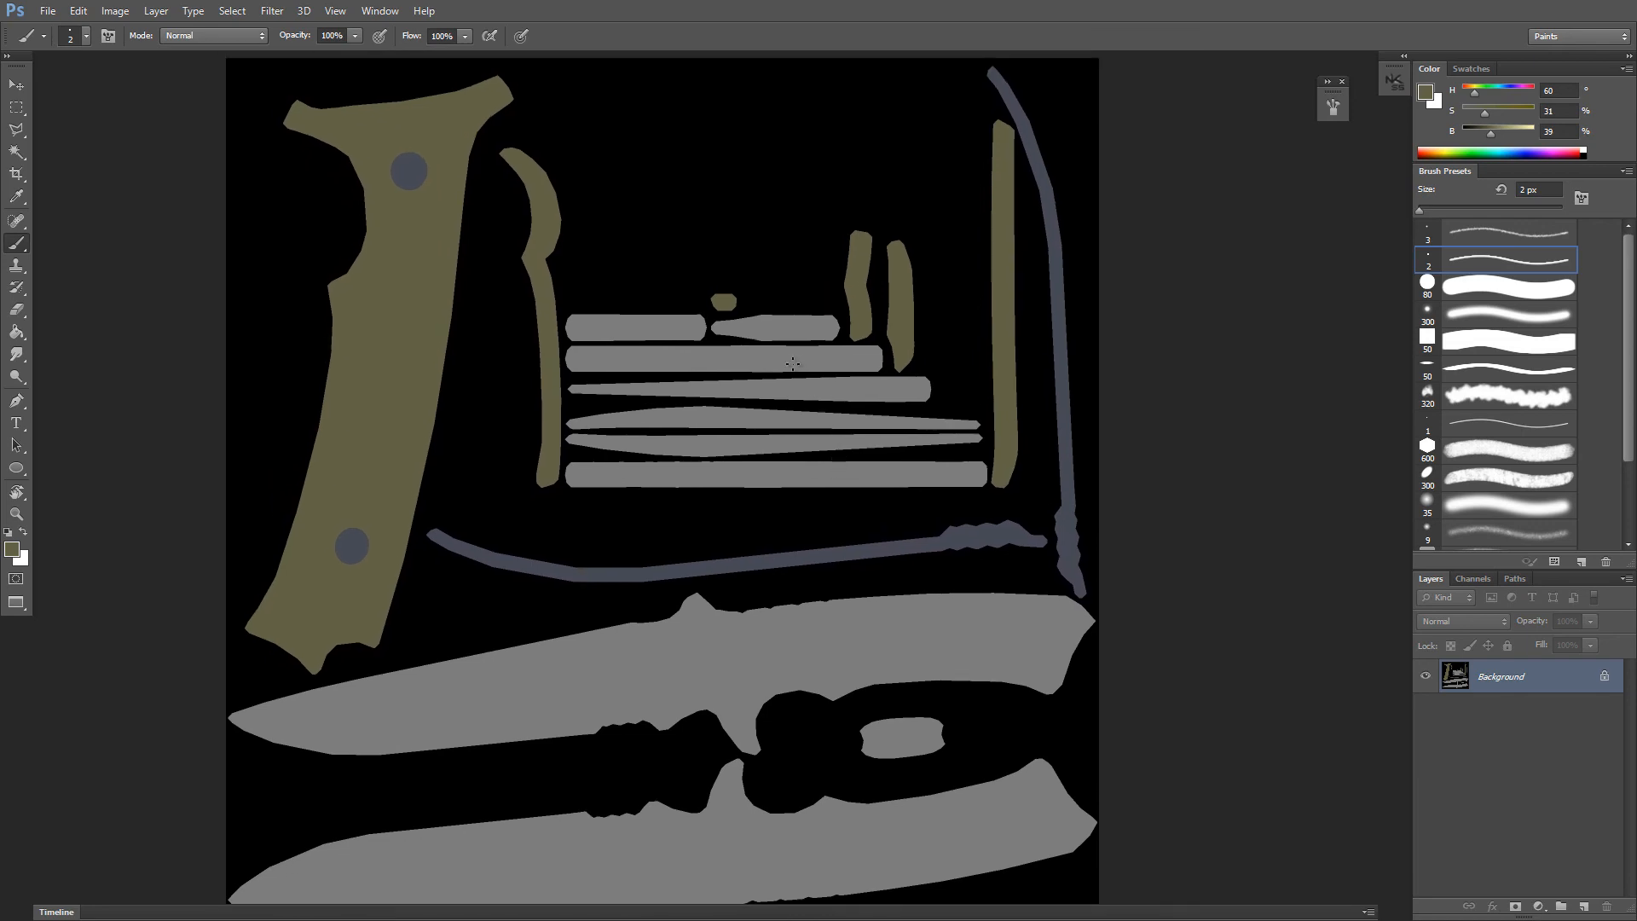
drag(870, 318, 886, 357)
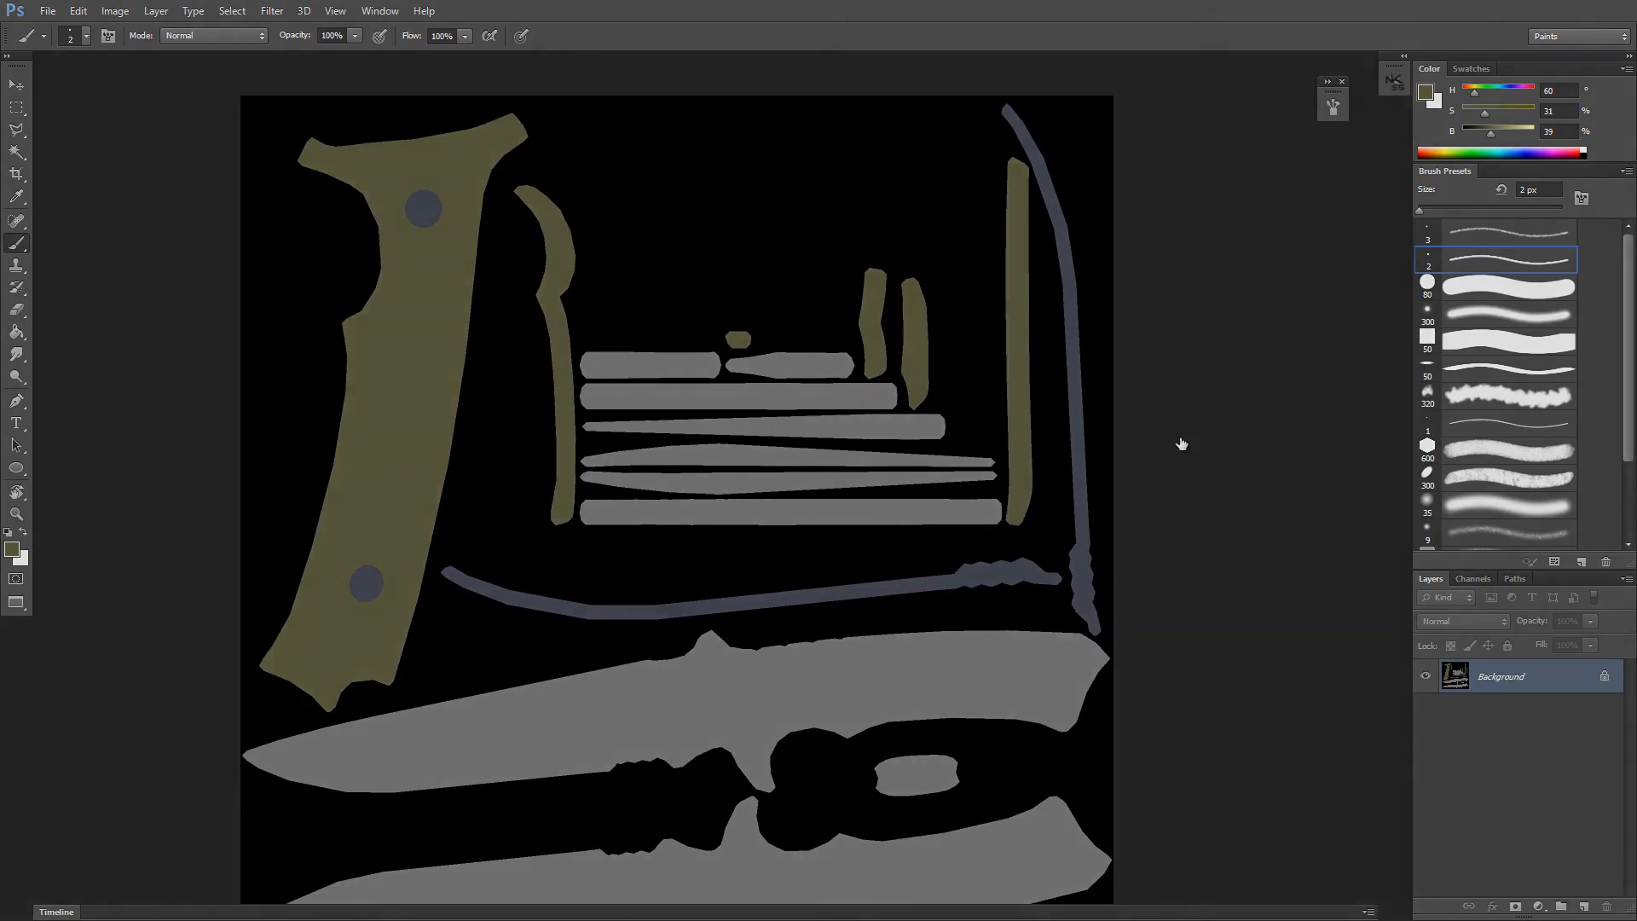